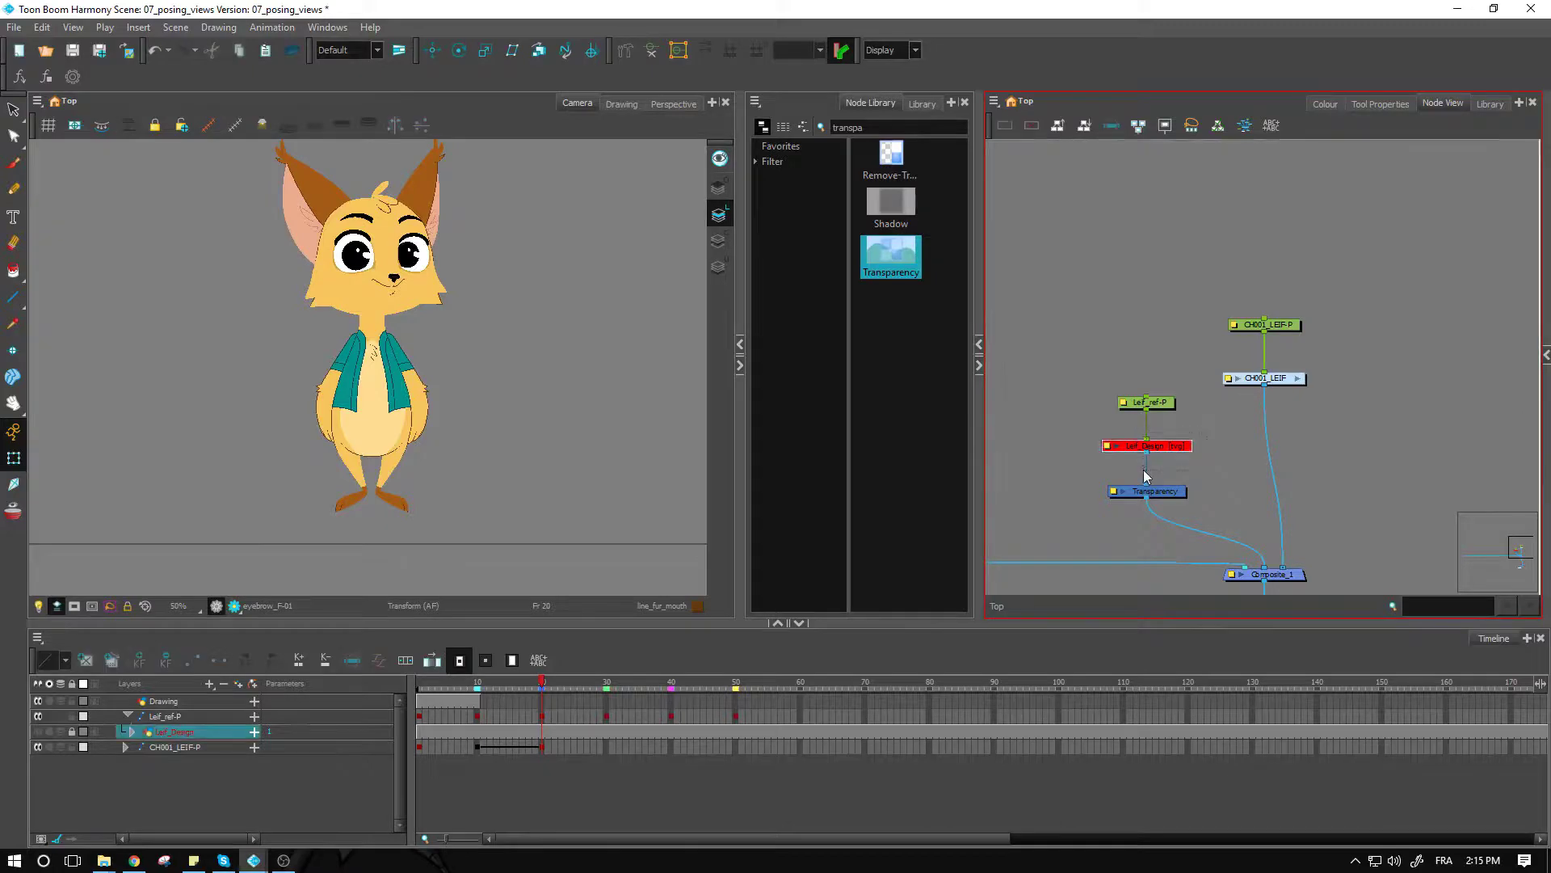
# Select the character's torso at frame 20 and nudge it sideways to line up with the reference design.
pyautogui.click(1200, 471)
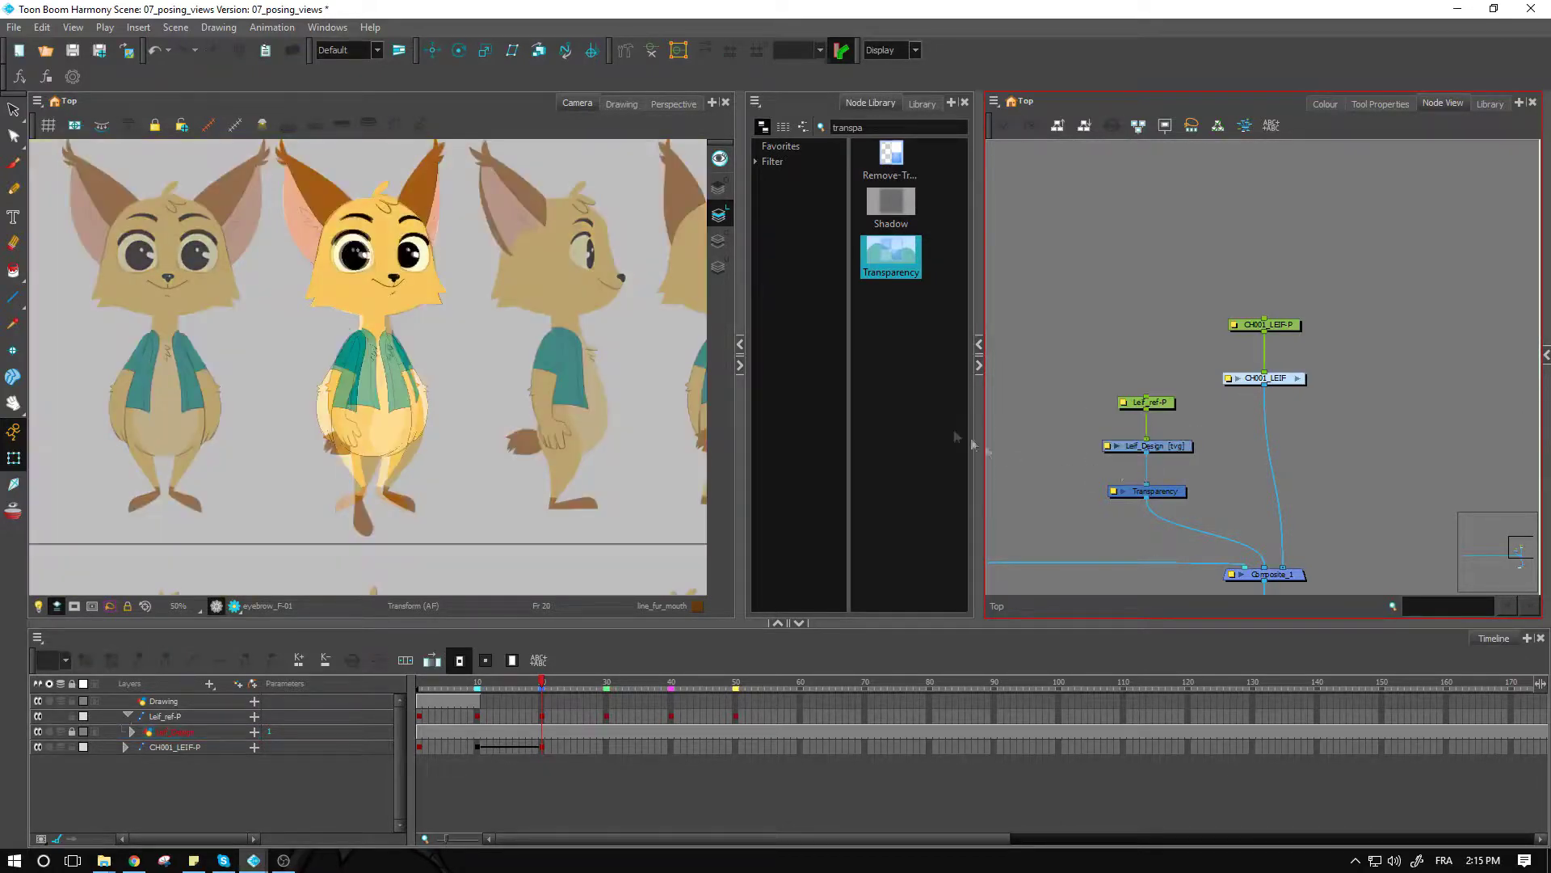
pyautogui.scroll(3, 488, 399)
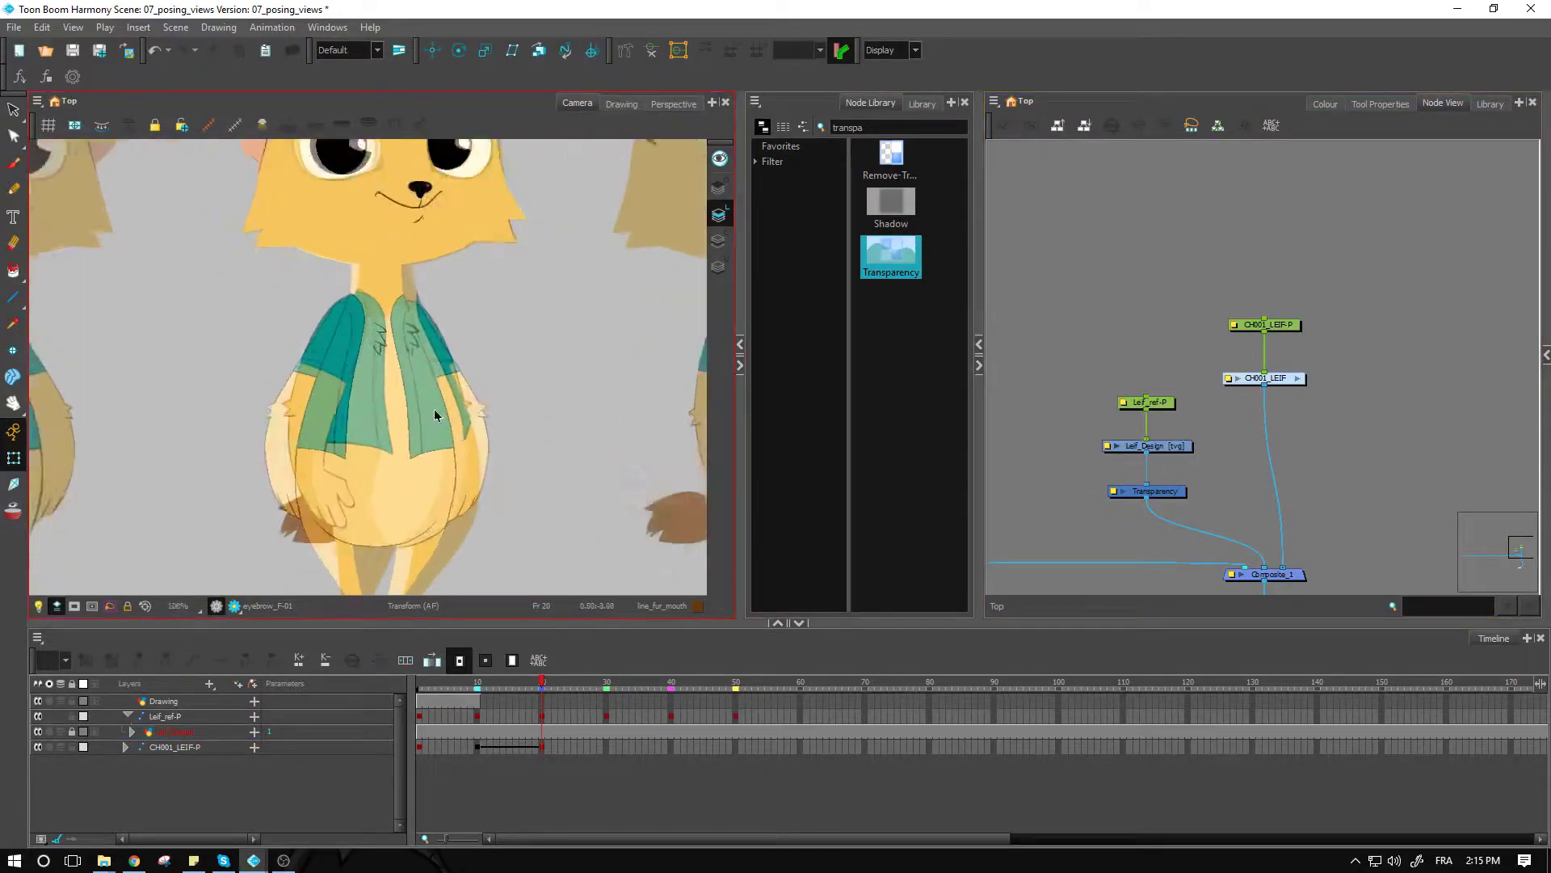
pyautogui.scroll(1, 435, 415)
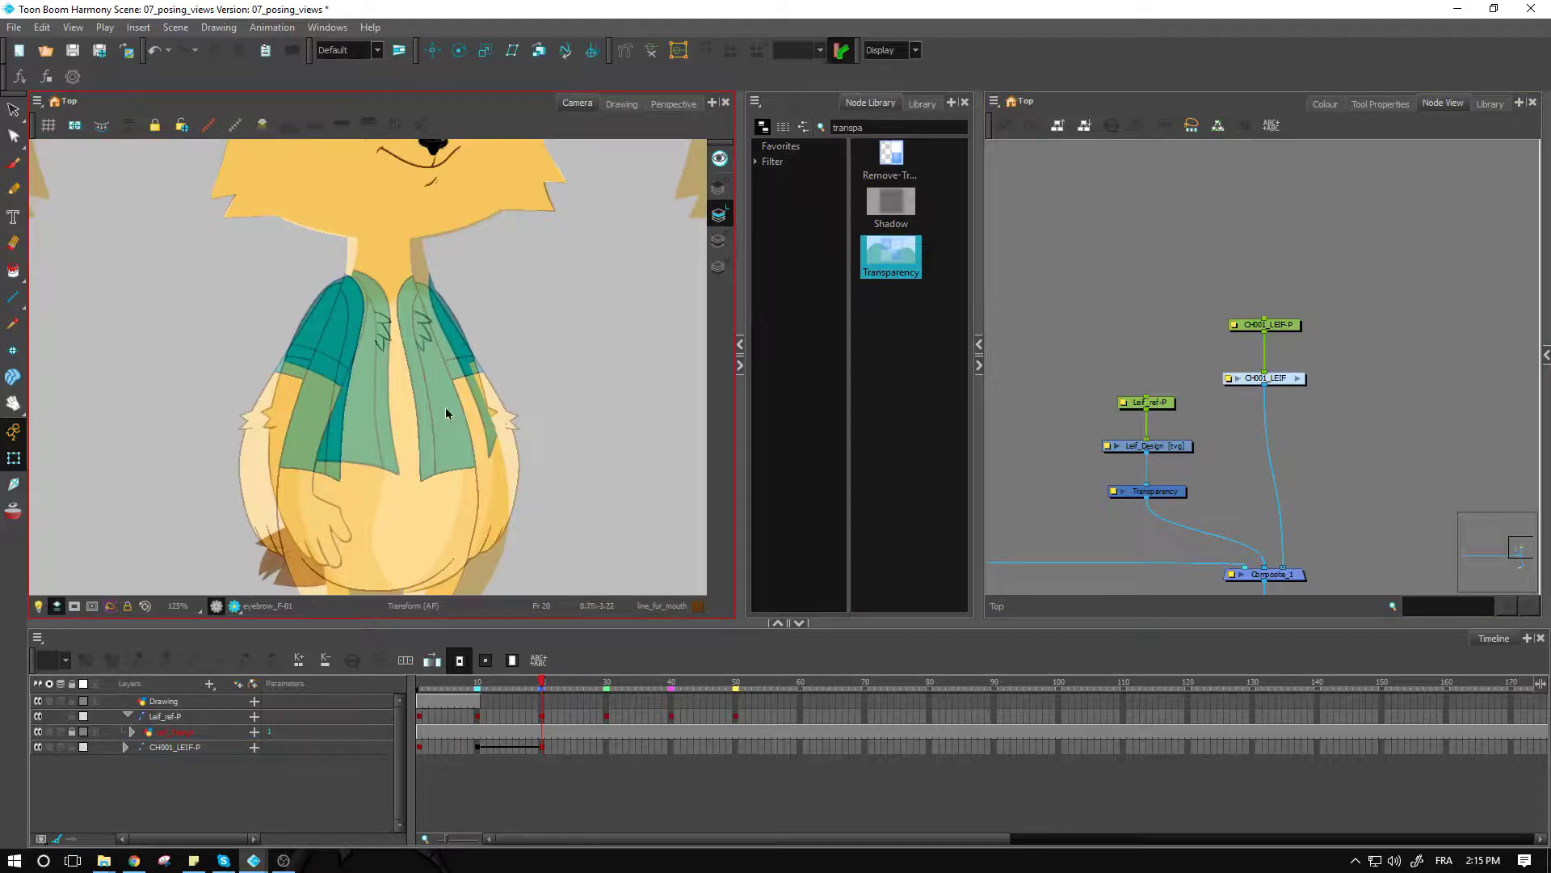
pyautogui.click(383, 269)
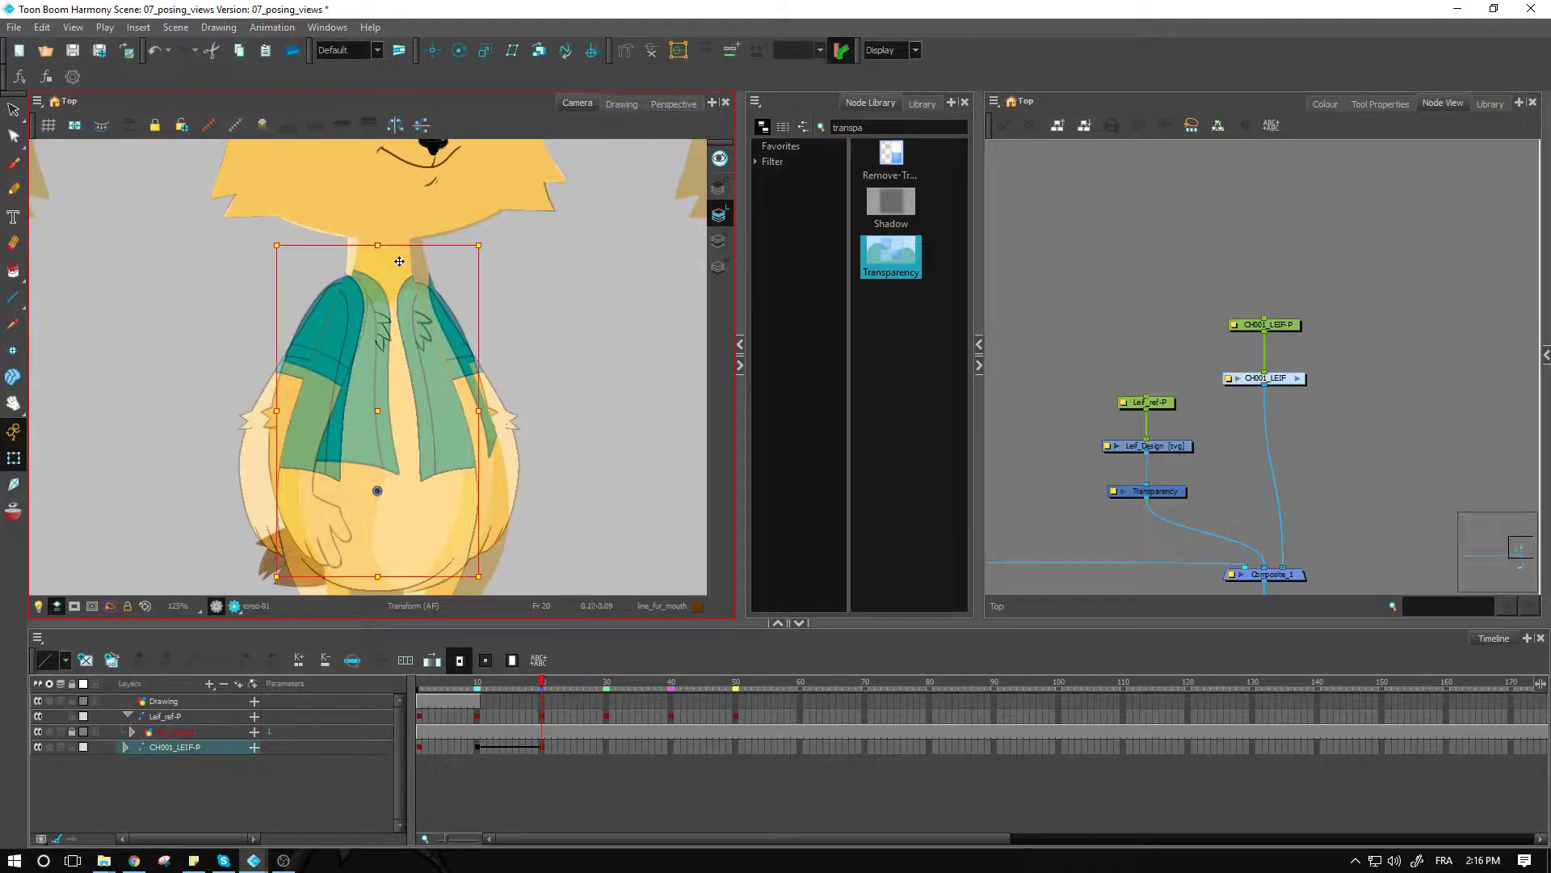
pyautogui.scroll(-1, 495, 363)
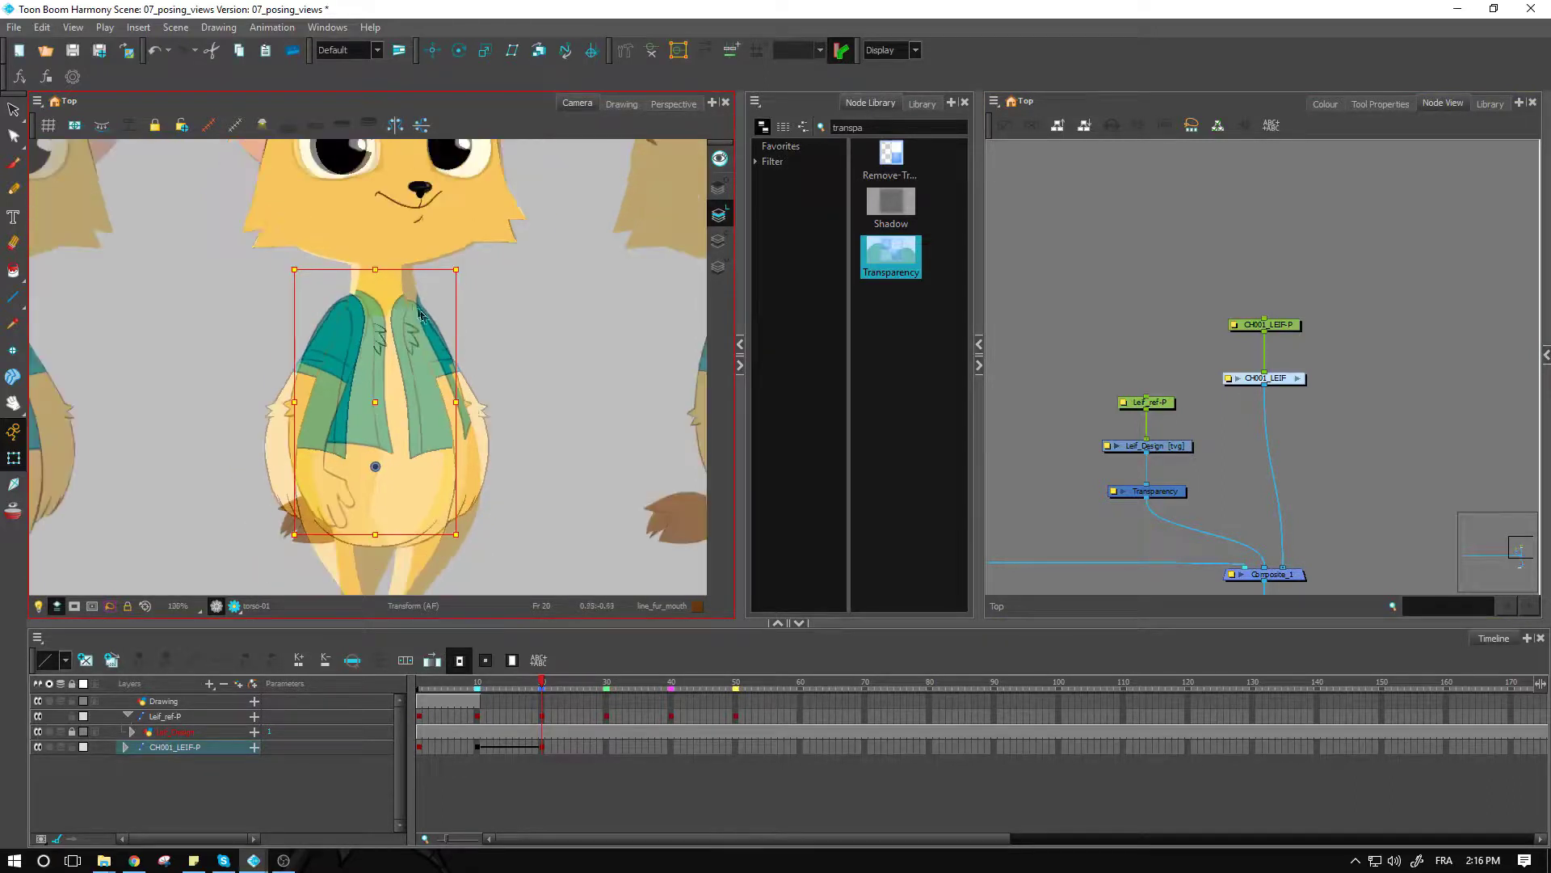
pyautogui.moveTo(515, 382); pyautogui.dragTo(502, 312)
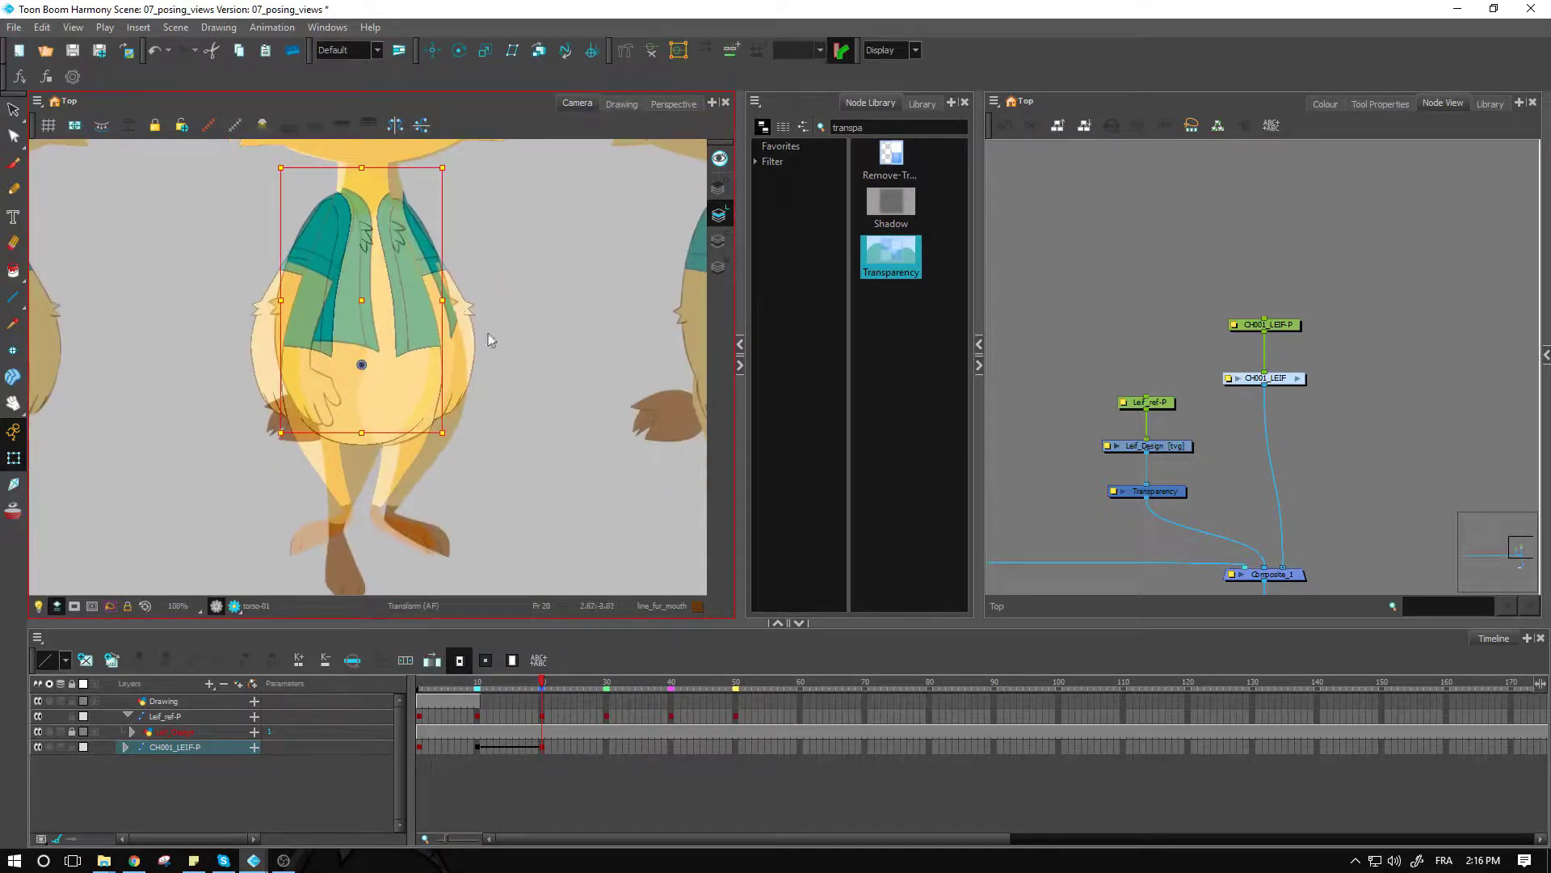
pyautogui.click(413, 329)
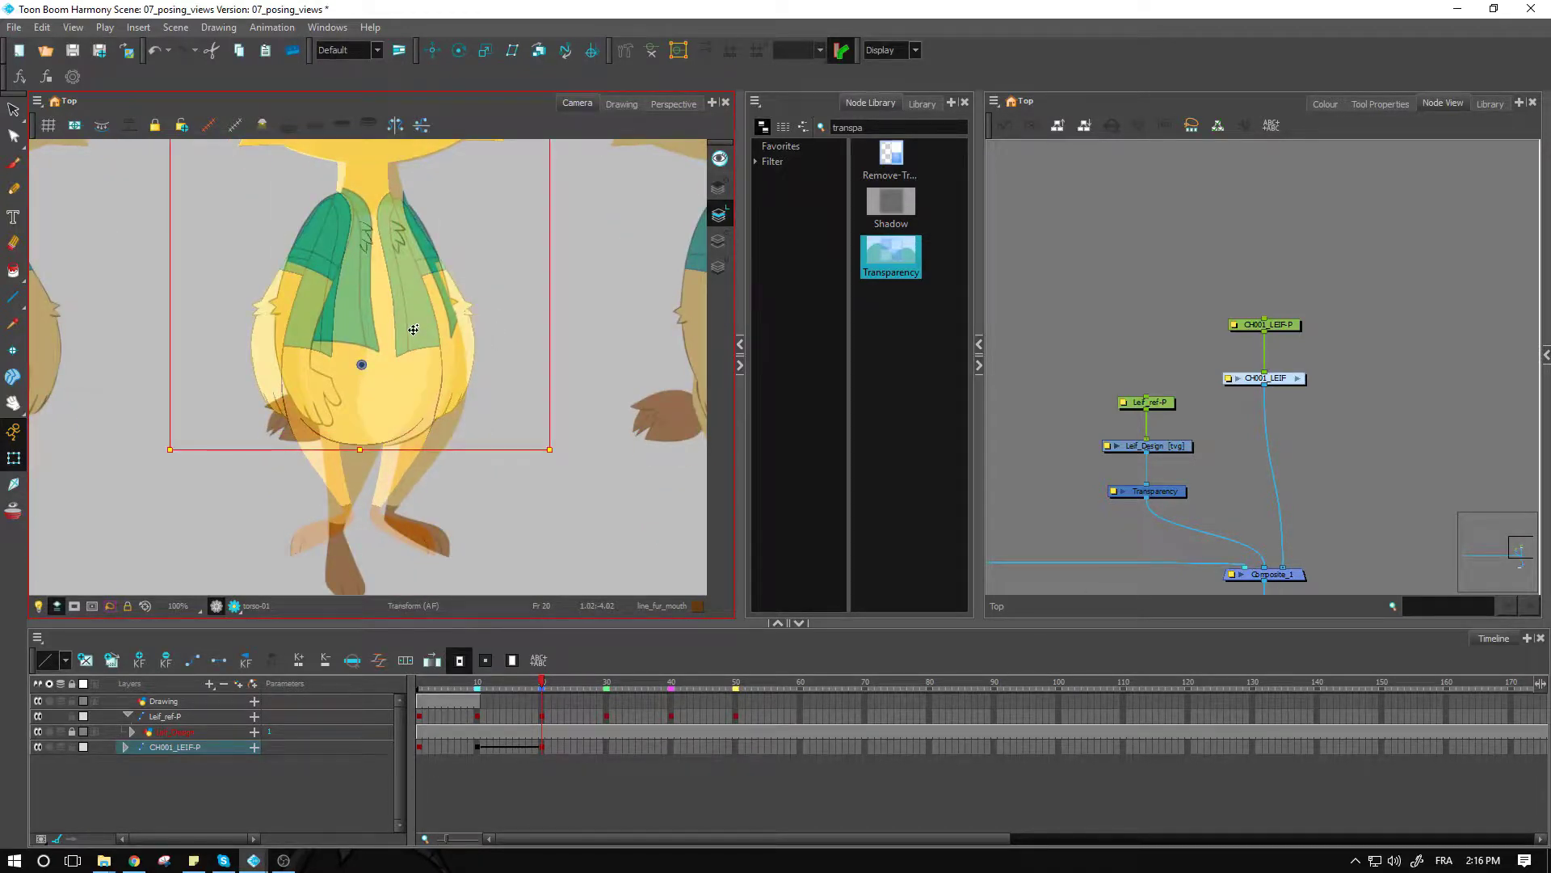
pyautogui.moveTo(451, 329); pyautogui.dragTo(498, 391)
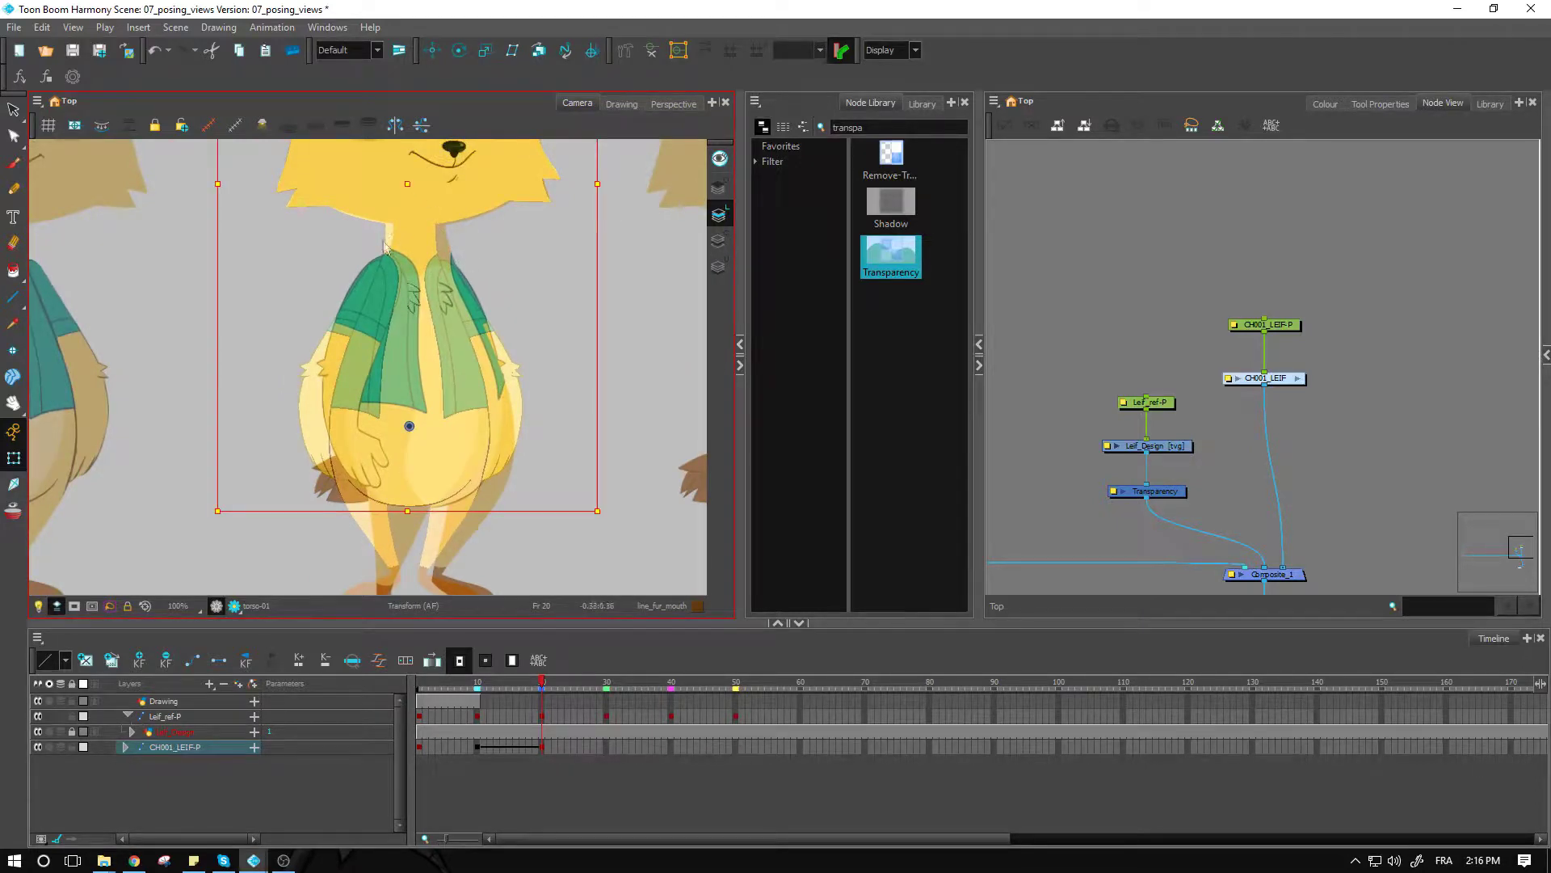
pyautogui.click(418, 263)
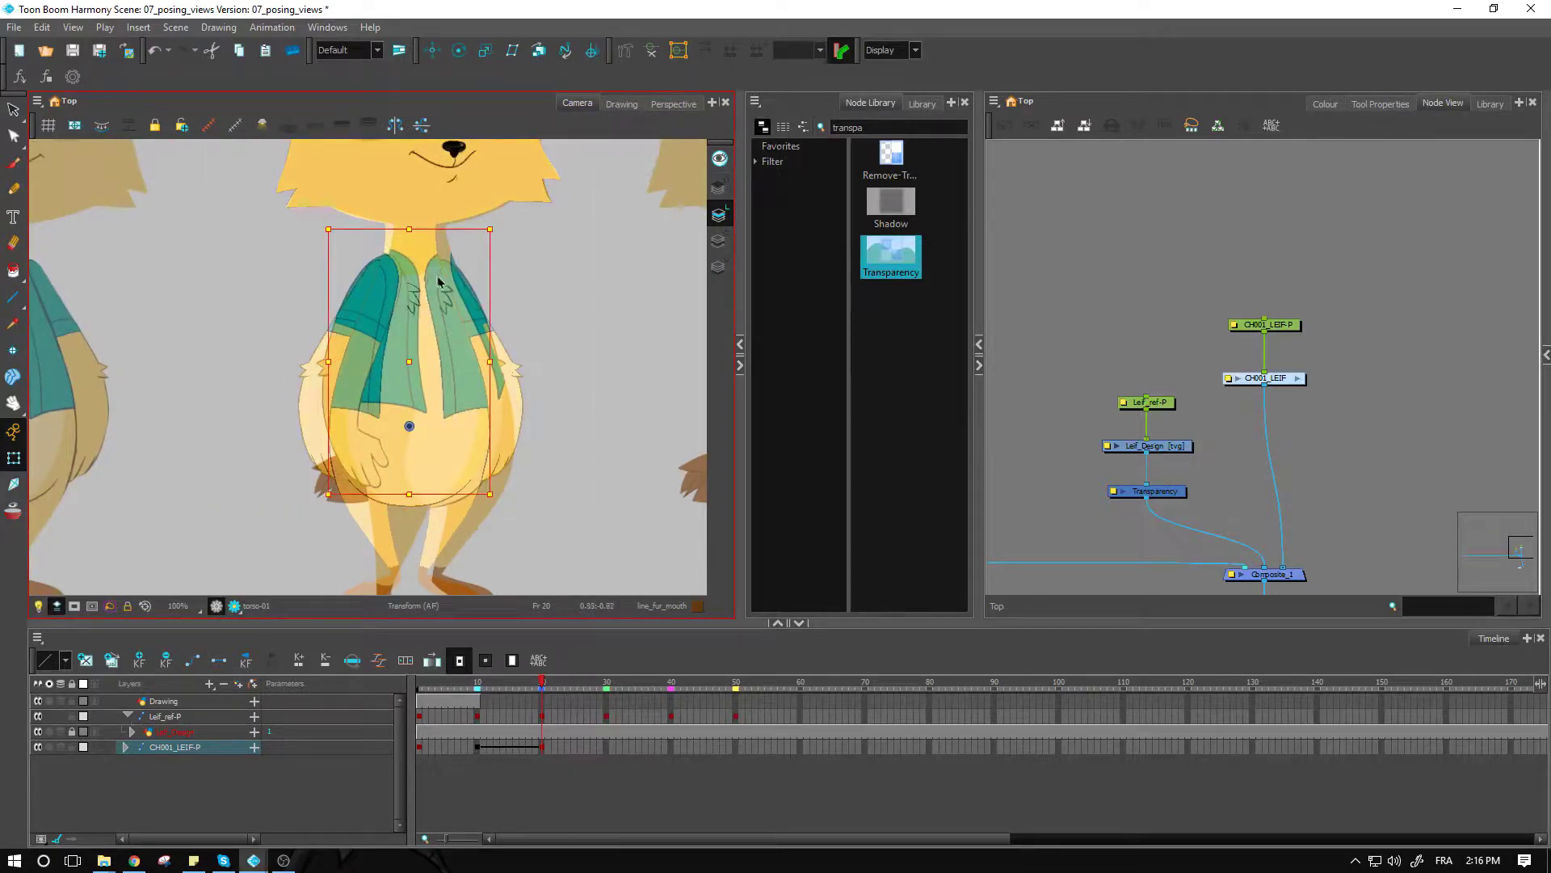
pyautogui.press('2')
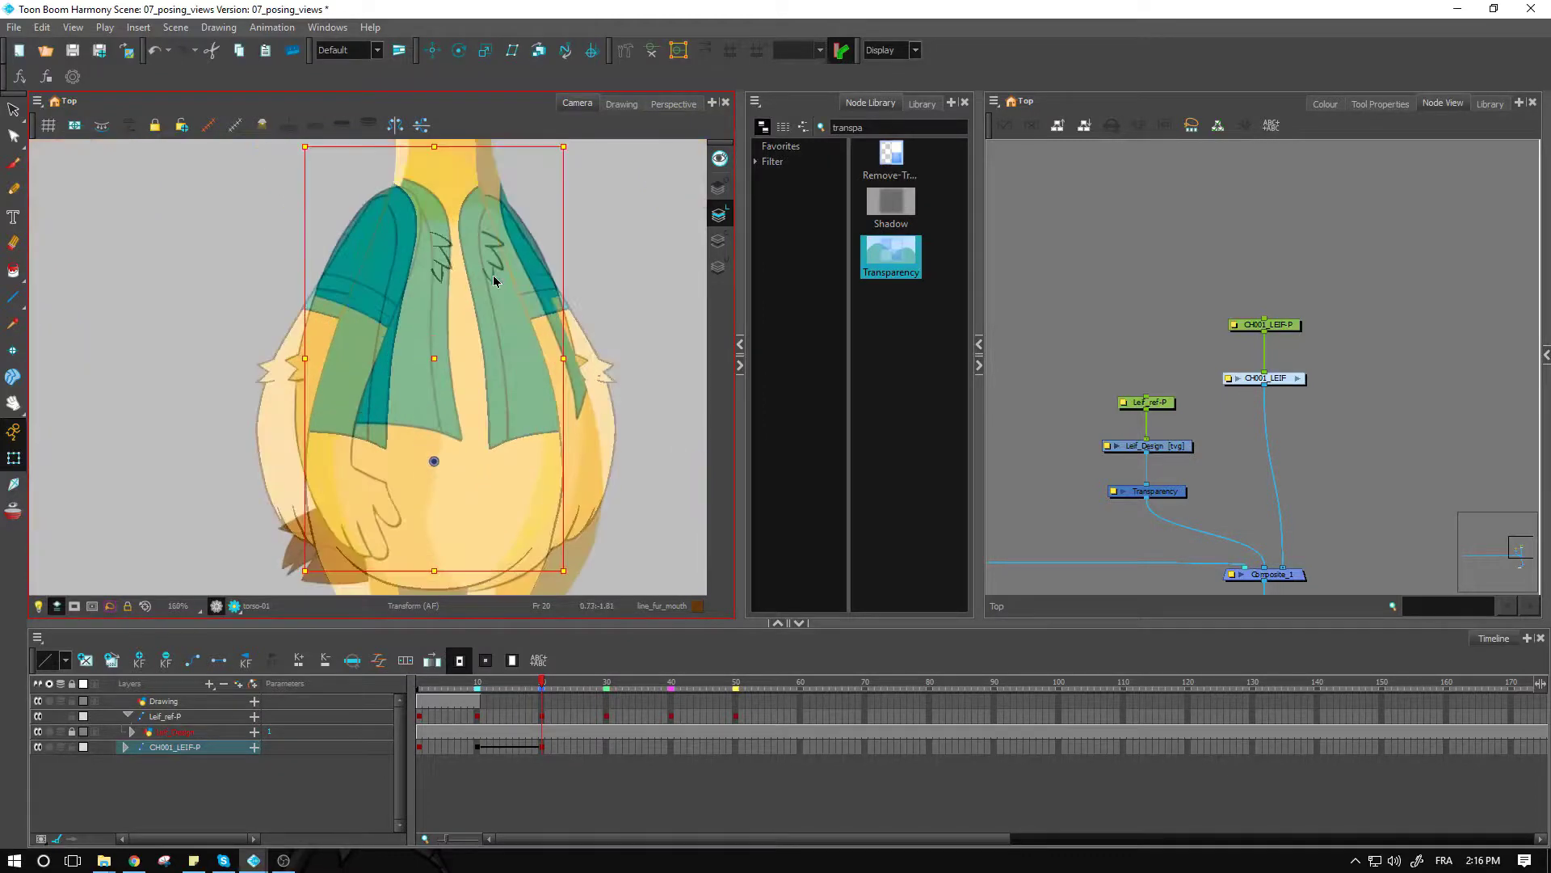
pyautogui.press('Right')
pyautogui.press('Right')
pyautogui.press('Right')
pyautogui.press('Right')
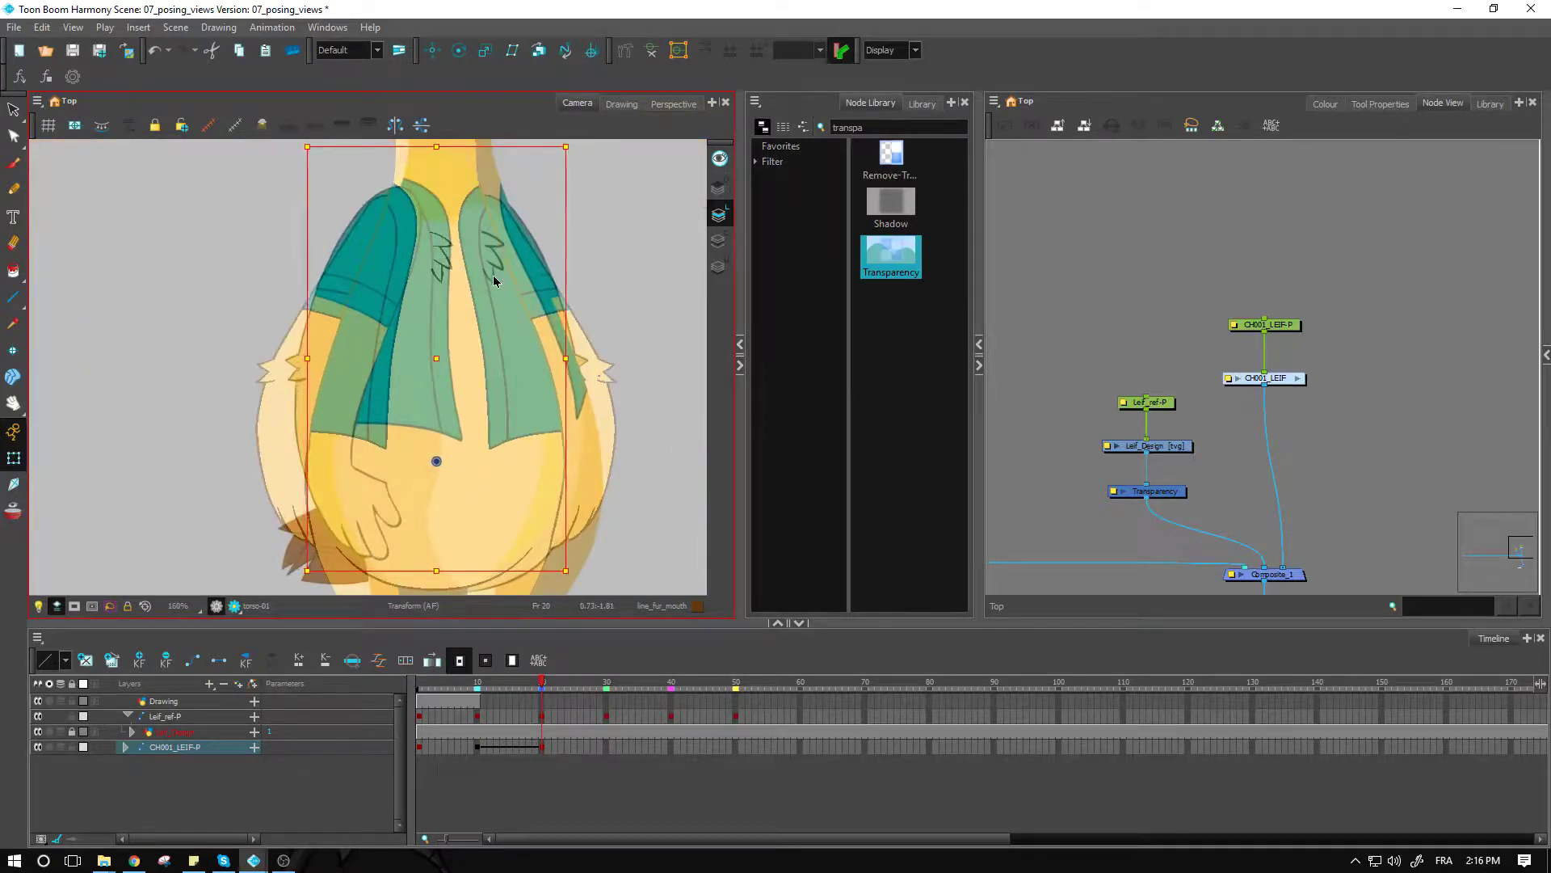
pyautogui.press('Right')
pyautogui.press('Right')
pyautogui.press('Right')
pyautogui.press('Right')
pyautogui.press('Right')
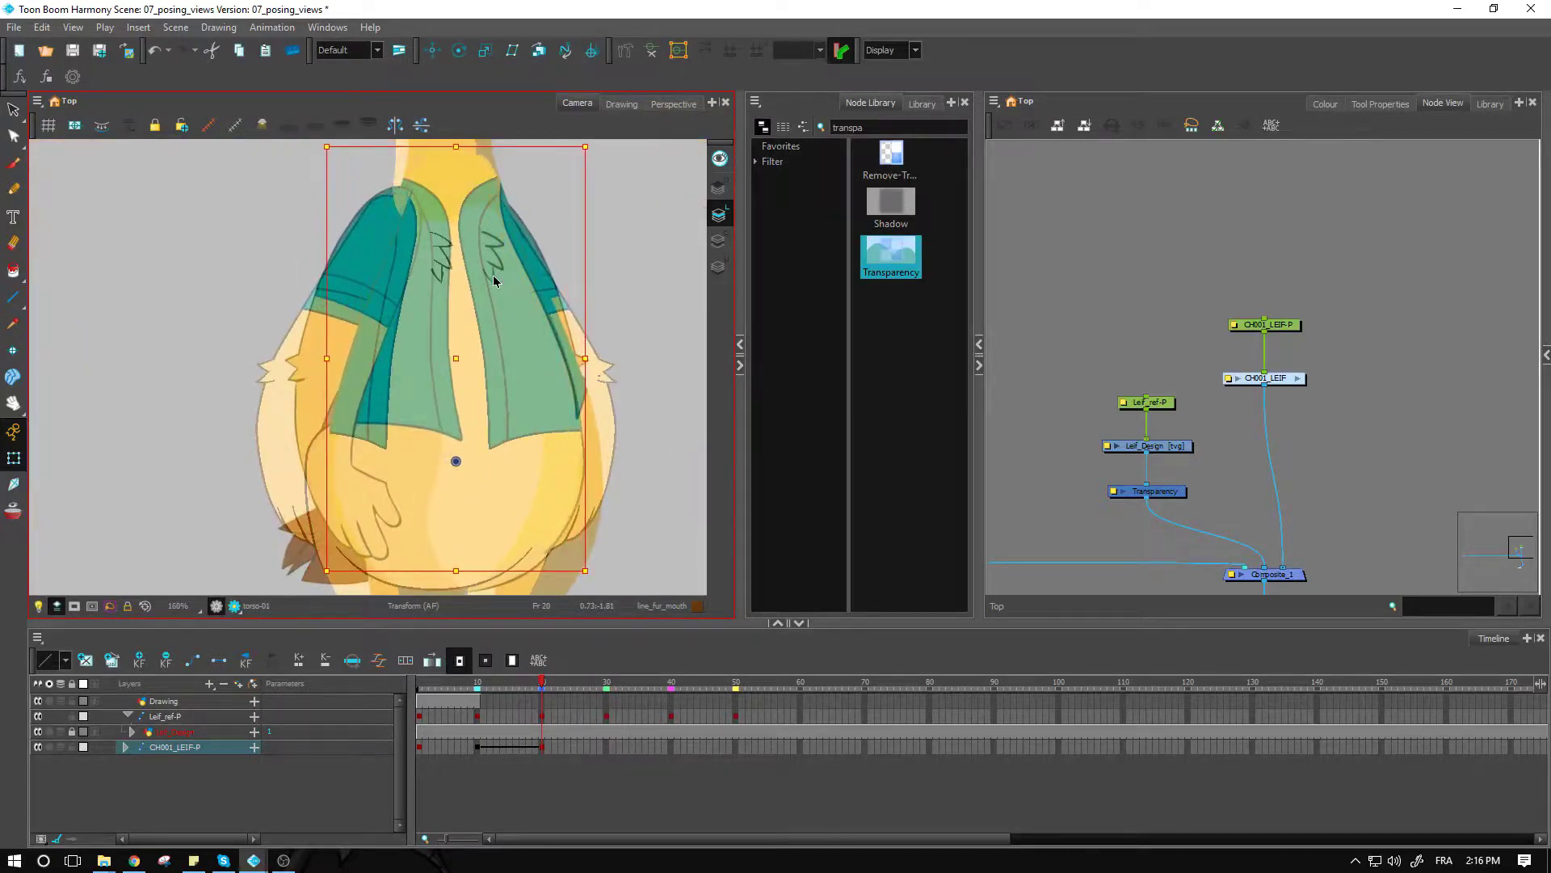
# Move the neck sideways so it sits over the reference neck between the head and torso.
pyautogui.moveTo(494, 276); pyautogui.dragTo(505, 408)
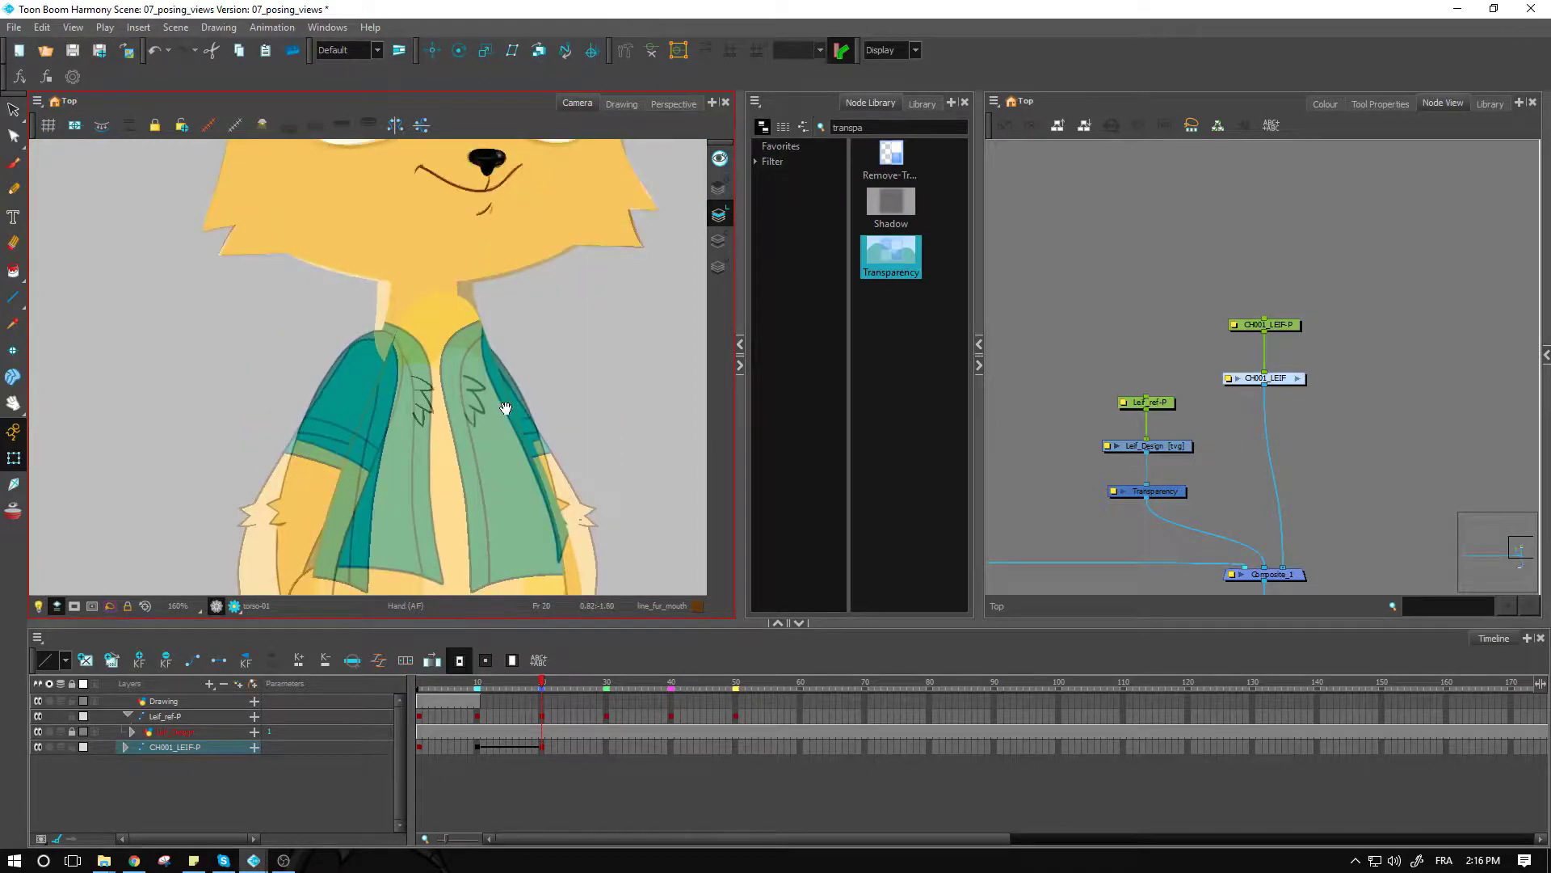
pyautogui.click(528, 359)
pyautogui.click(418, 314)
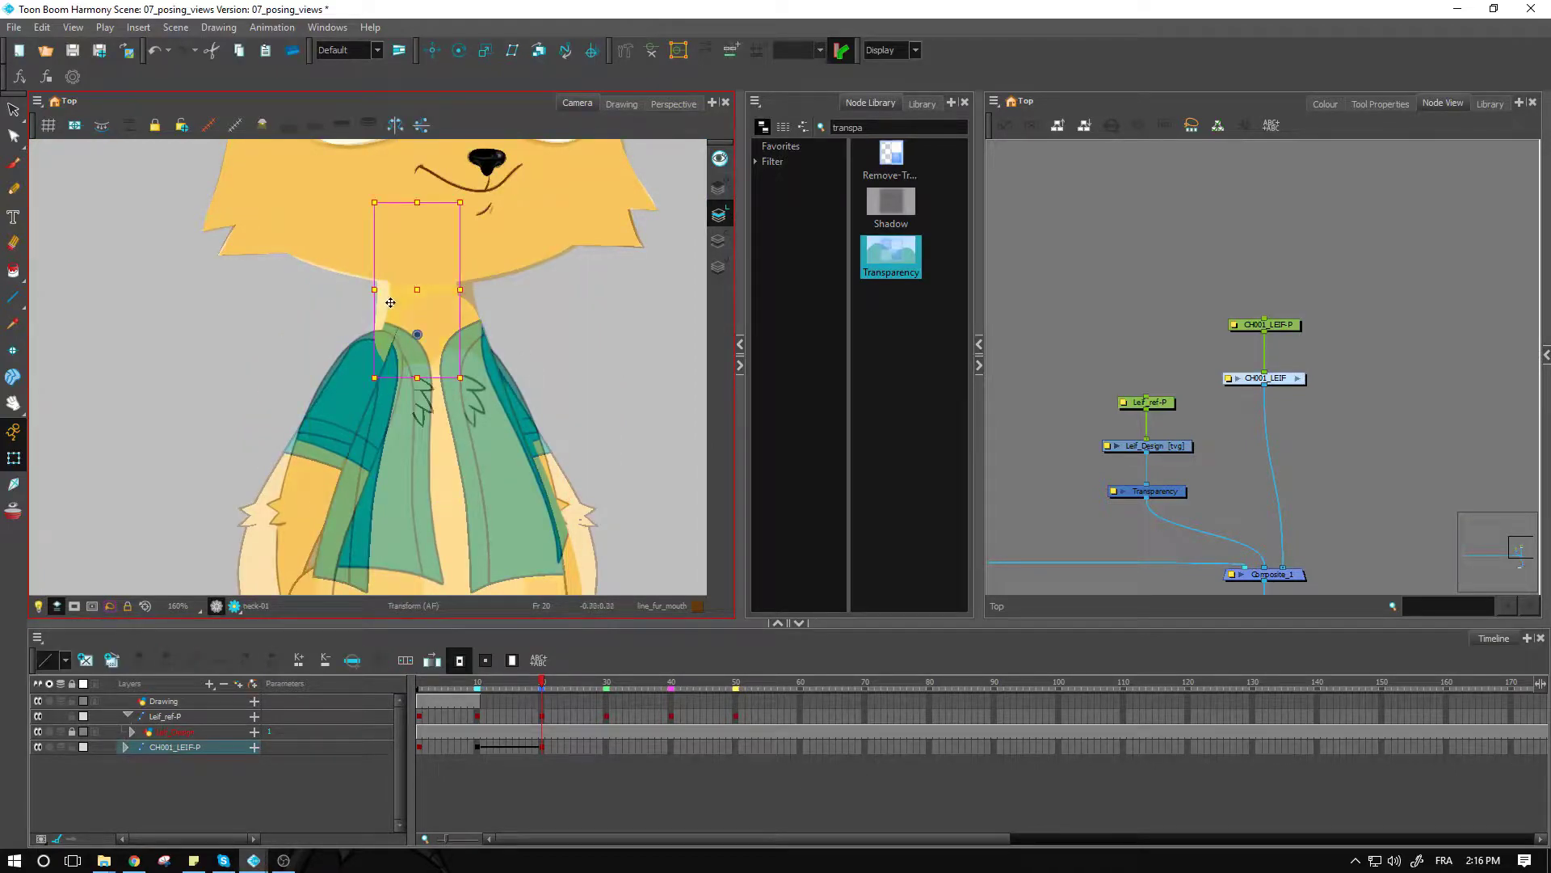
pyautogui.moveTo(390, 303); pyautogui.dragTo(410, 302)
pyautogui.press('Escape')
pyautogui.click(430, 320)
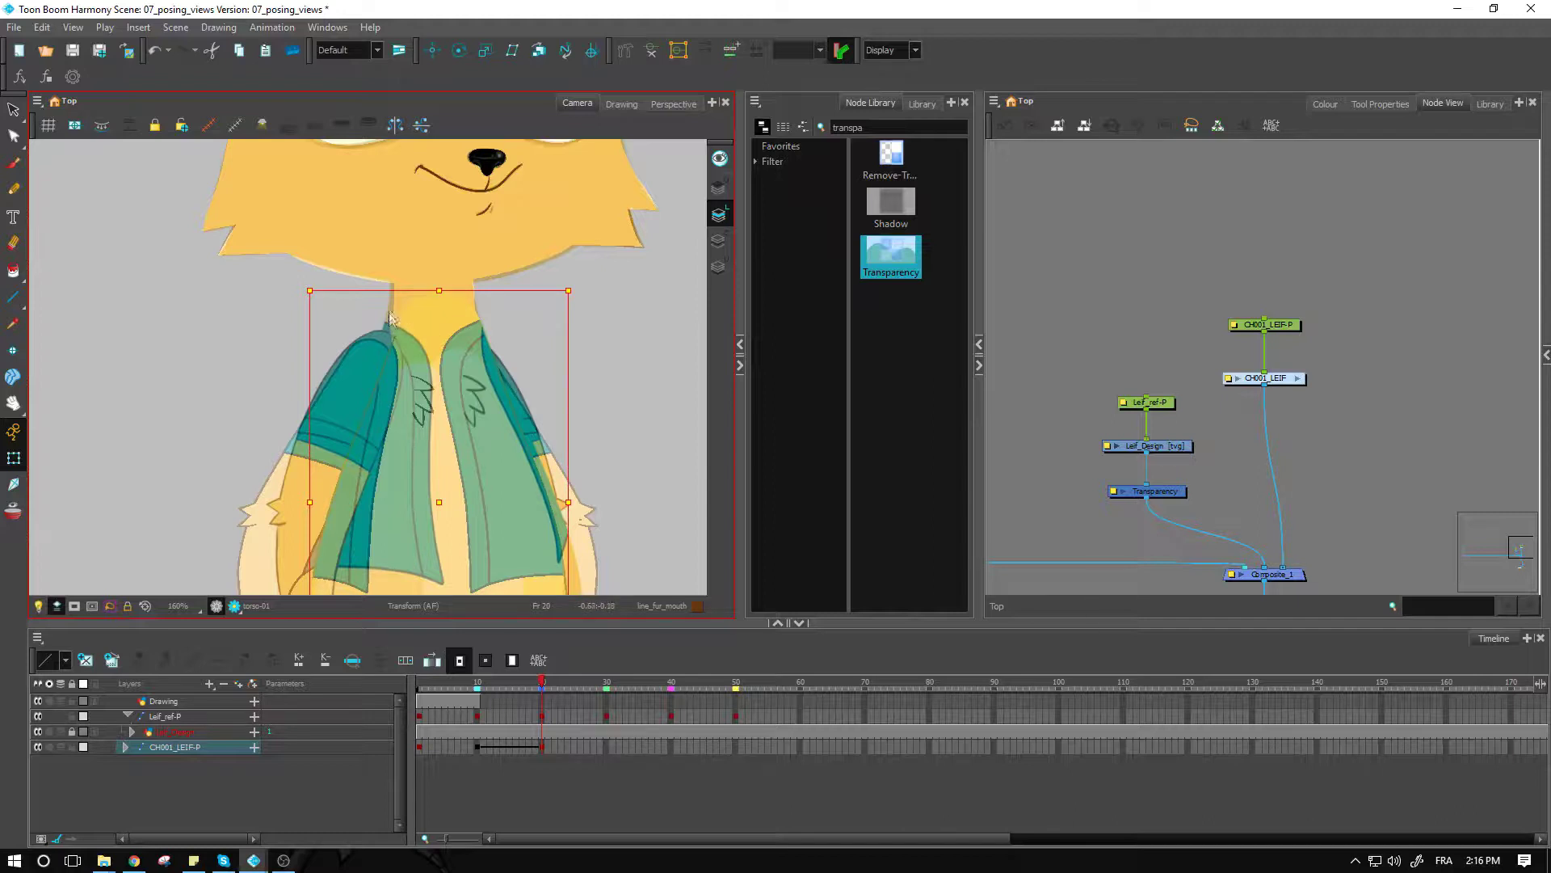
# Widen the neck slightly, then reposition and tilt it to follow the reference neck outline.
pyautogui.click(396, 313)
pyautogui.scroll(2, 396, 312)
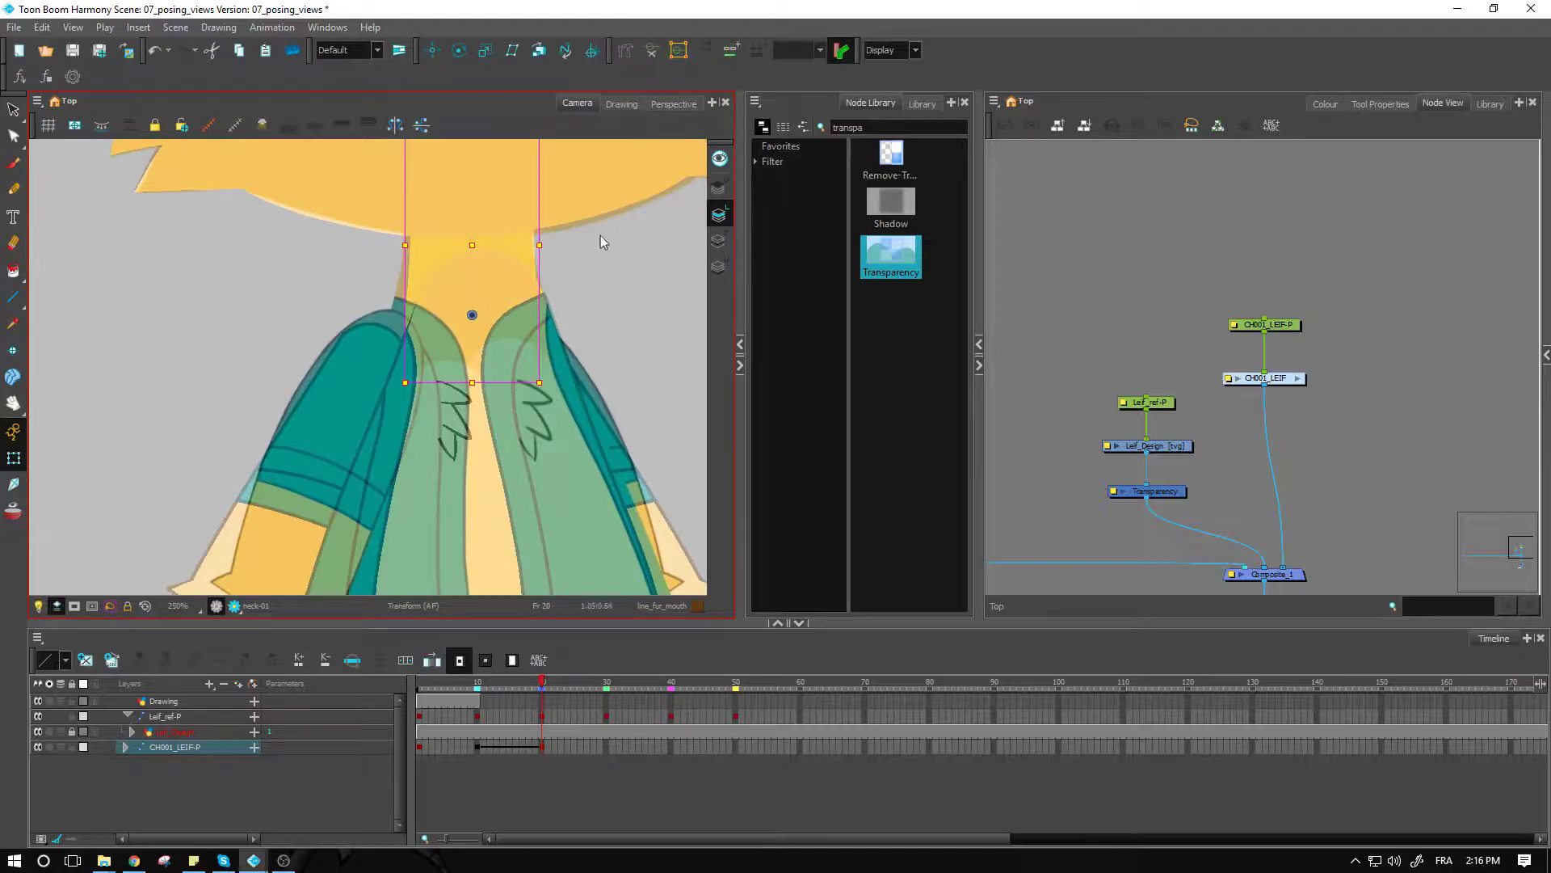
pyautogui.moveTo(404, 245); pyautogui.dragTo(402, 245)
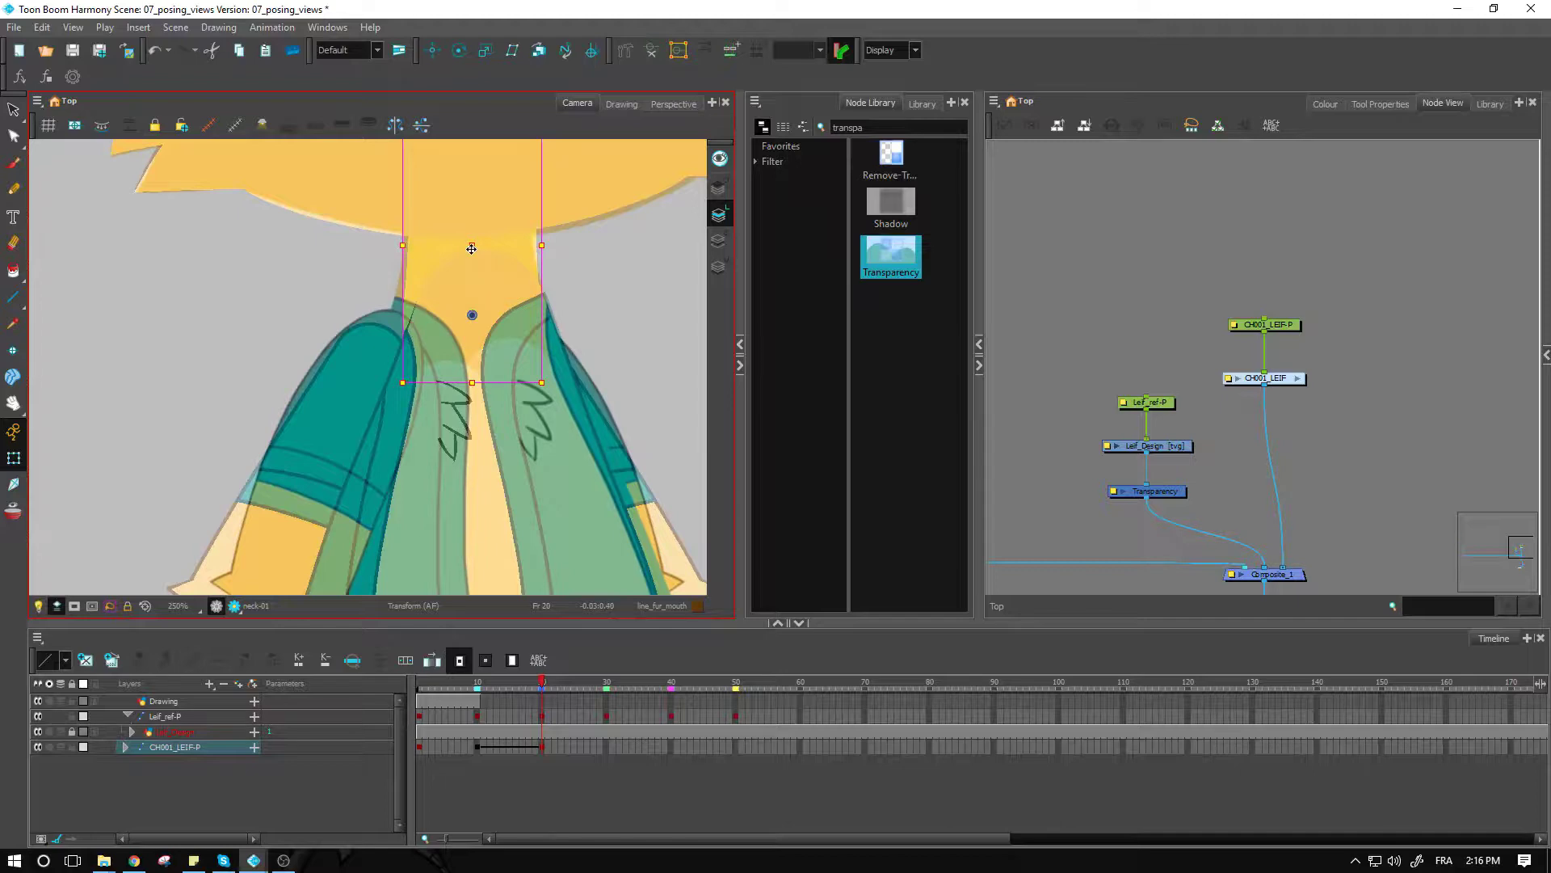
pyautogui.moveTo(472, 248); pyautogui.dragTo(469, 248)
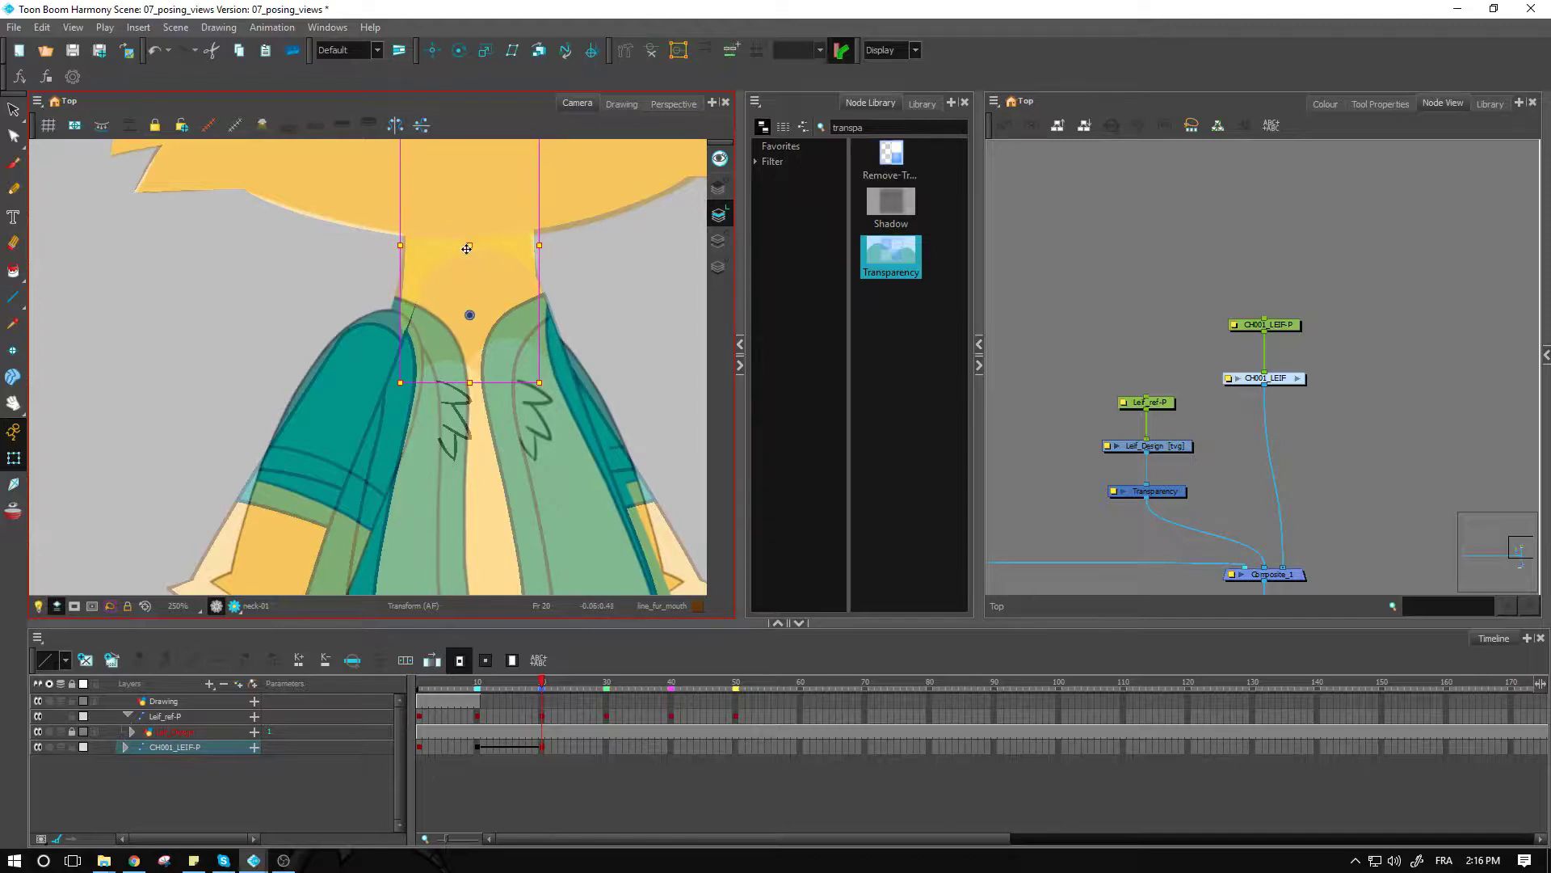
pyautogui.moveTo(472, 246); pyautogui.dragTo(480, 247)
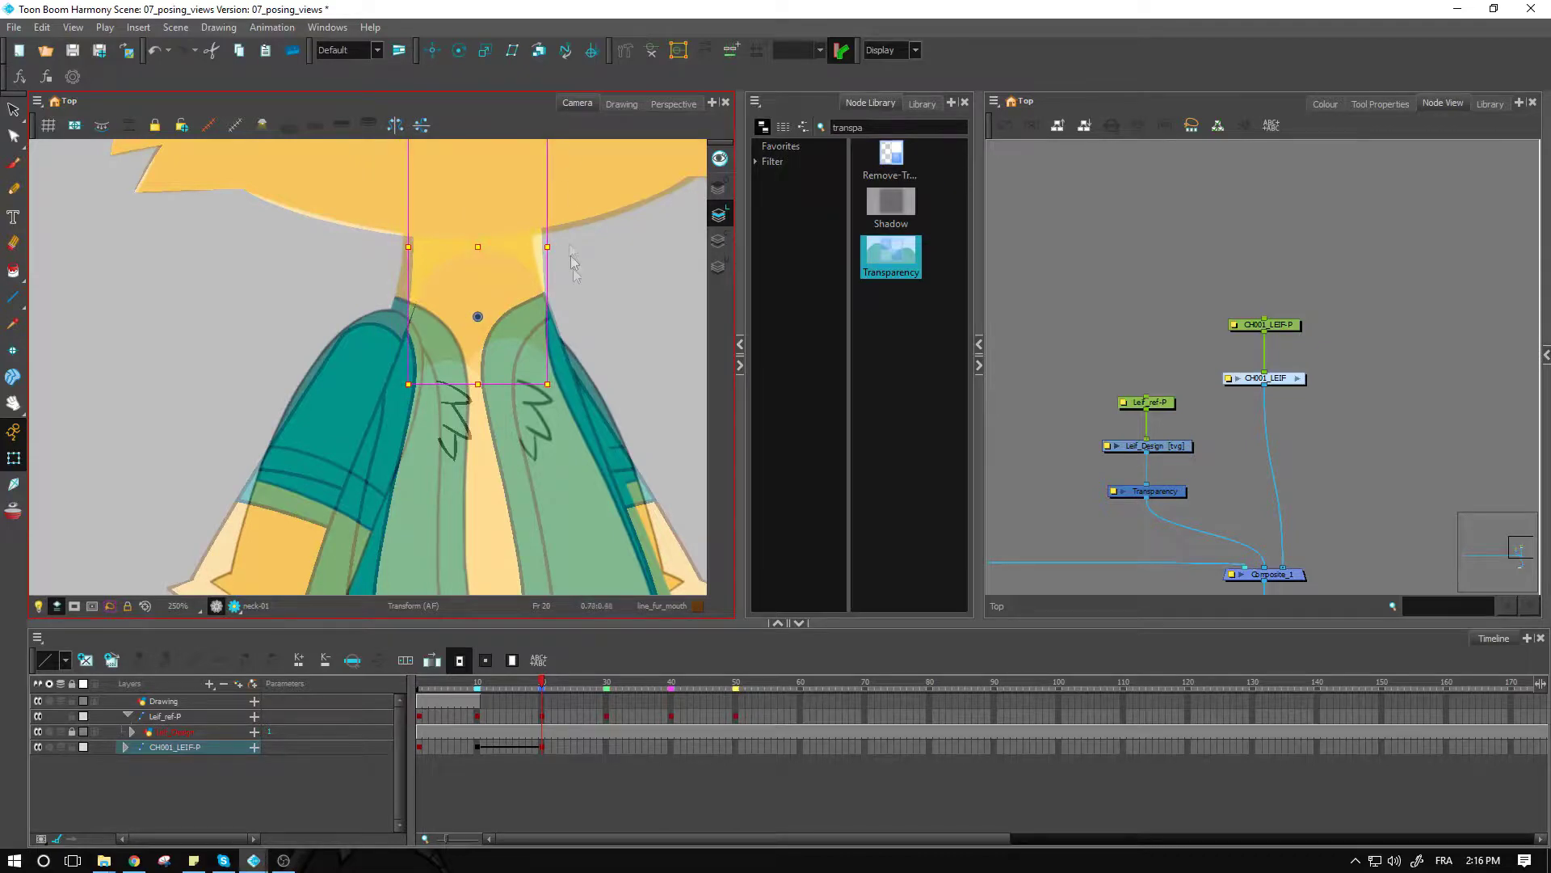
pyautogui.moveTo(560, 380); pyautogui.dragTo(562, 377)
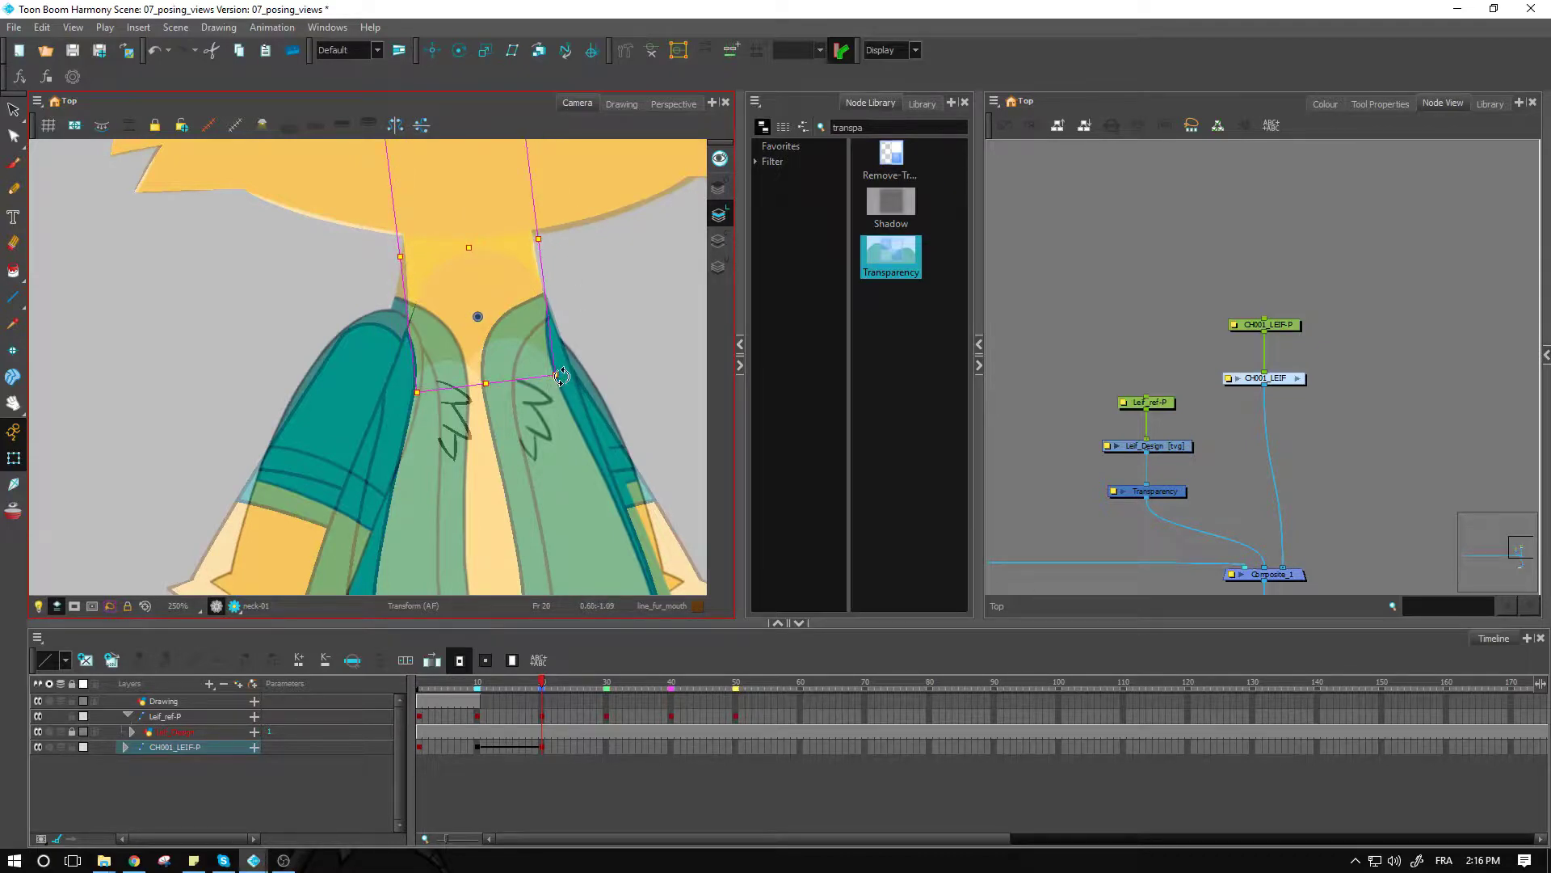
pyautogui.click(644, 290)
# Show the torso's deformation controls and adjust its upper curve points to follow the reference shoulder and neck.
pyautogui.click(452, 294)
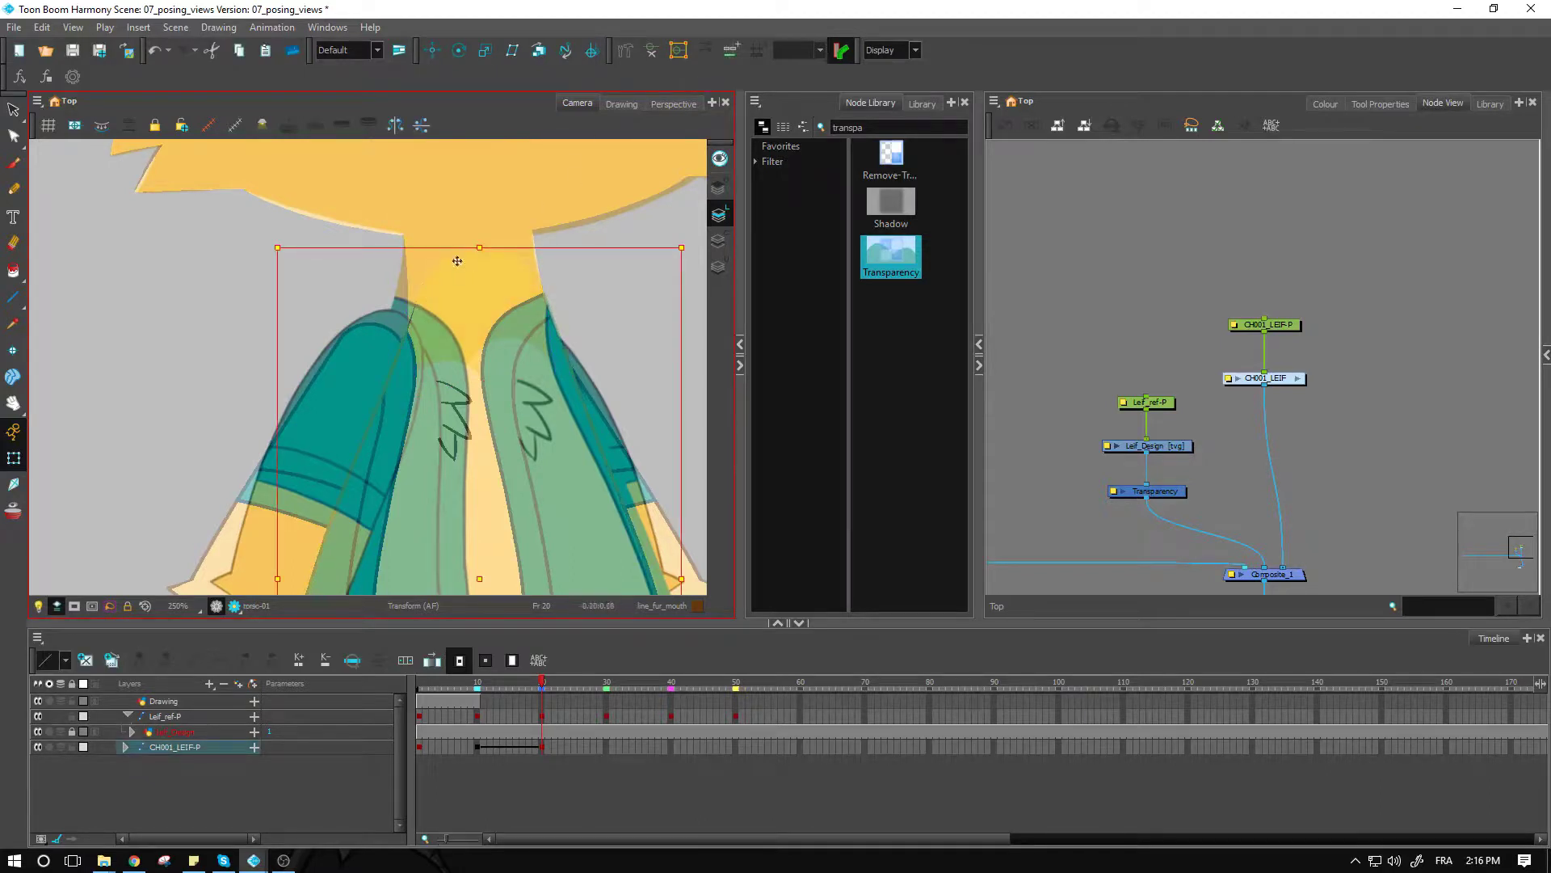
pyautogui.click(652, 56)
pyautogui.moveTo(421, 290); pyautogui.dragTo(404, 277)
pyautogui.moveTo(426, 216); pyautogui.dragTo(426, 195)
pyautogui.moveTo(404, 278); pyautogui.dragTo(405, 273)
pyautogui.press('space')
pyautogui.moveTo(577, 416); pyautogui.dragTo(518, 256)
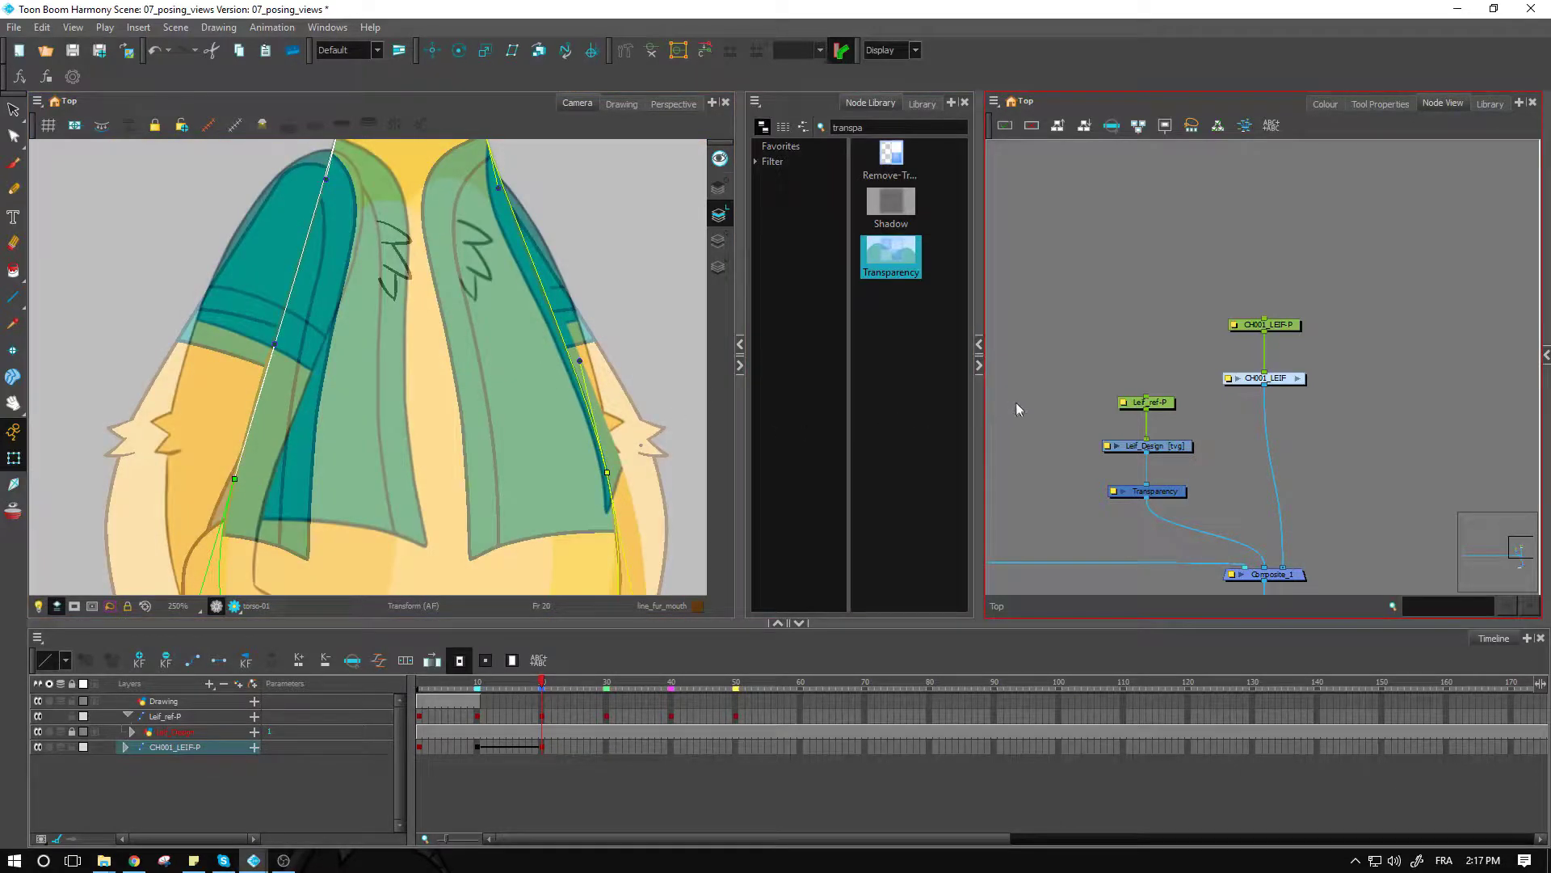
# Set the reference's Transparency node to 85 and reshape the torso's deformation curve along the outer vest edge.
pyautogui.doubleClick(1116, 490)
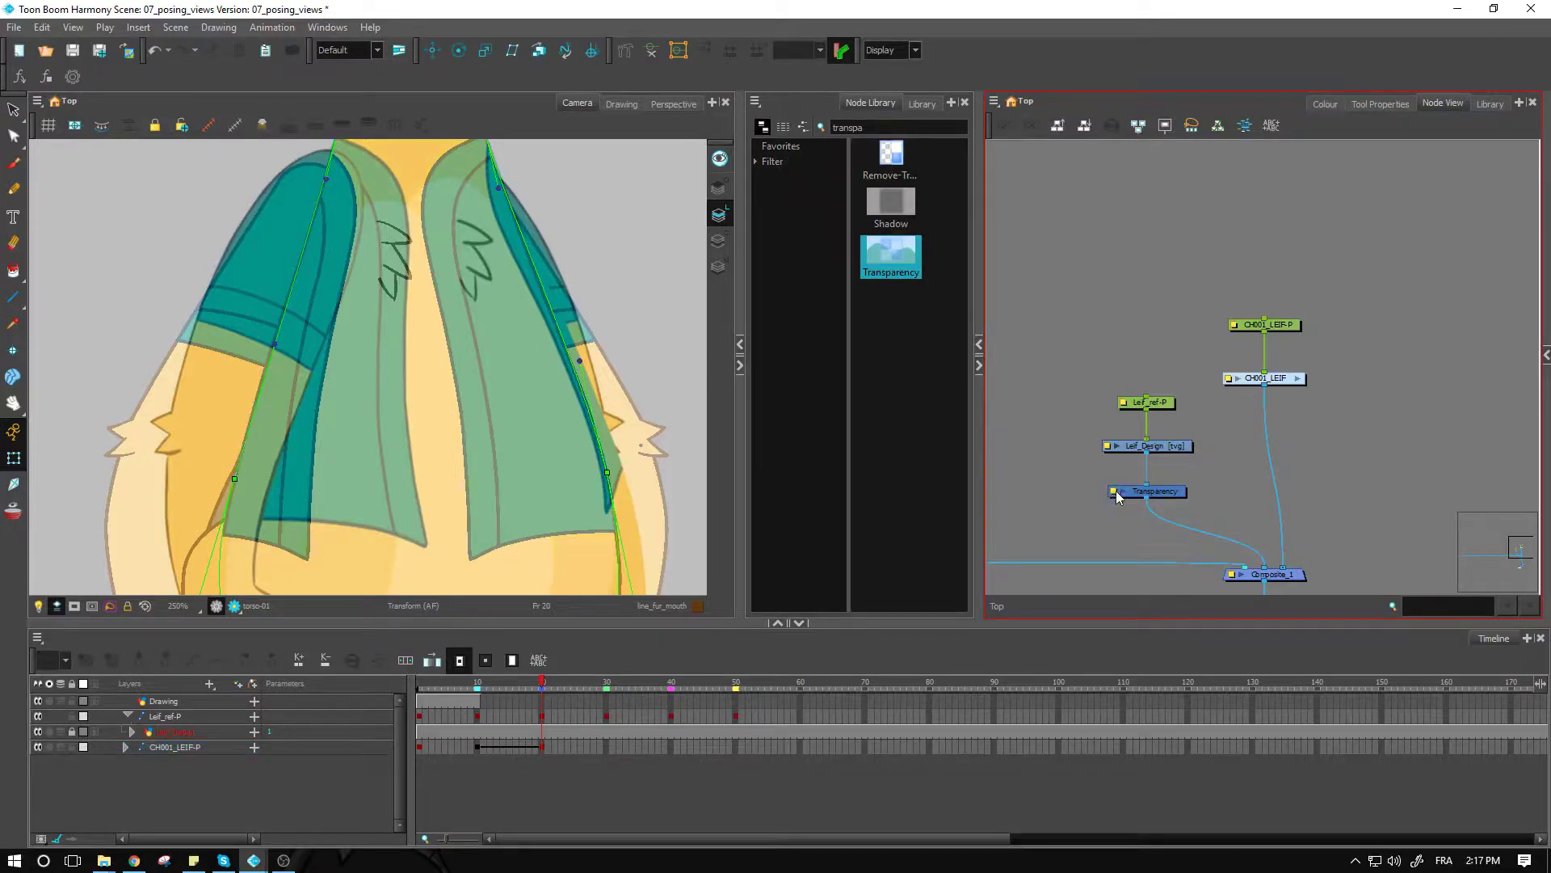
pyautogui.moveTo(998, 443); pyautogui.dragTo(1000, 472)
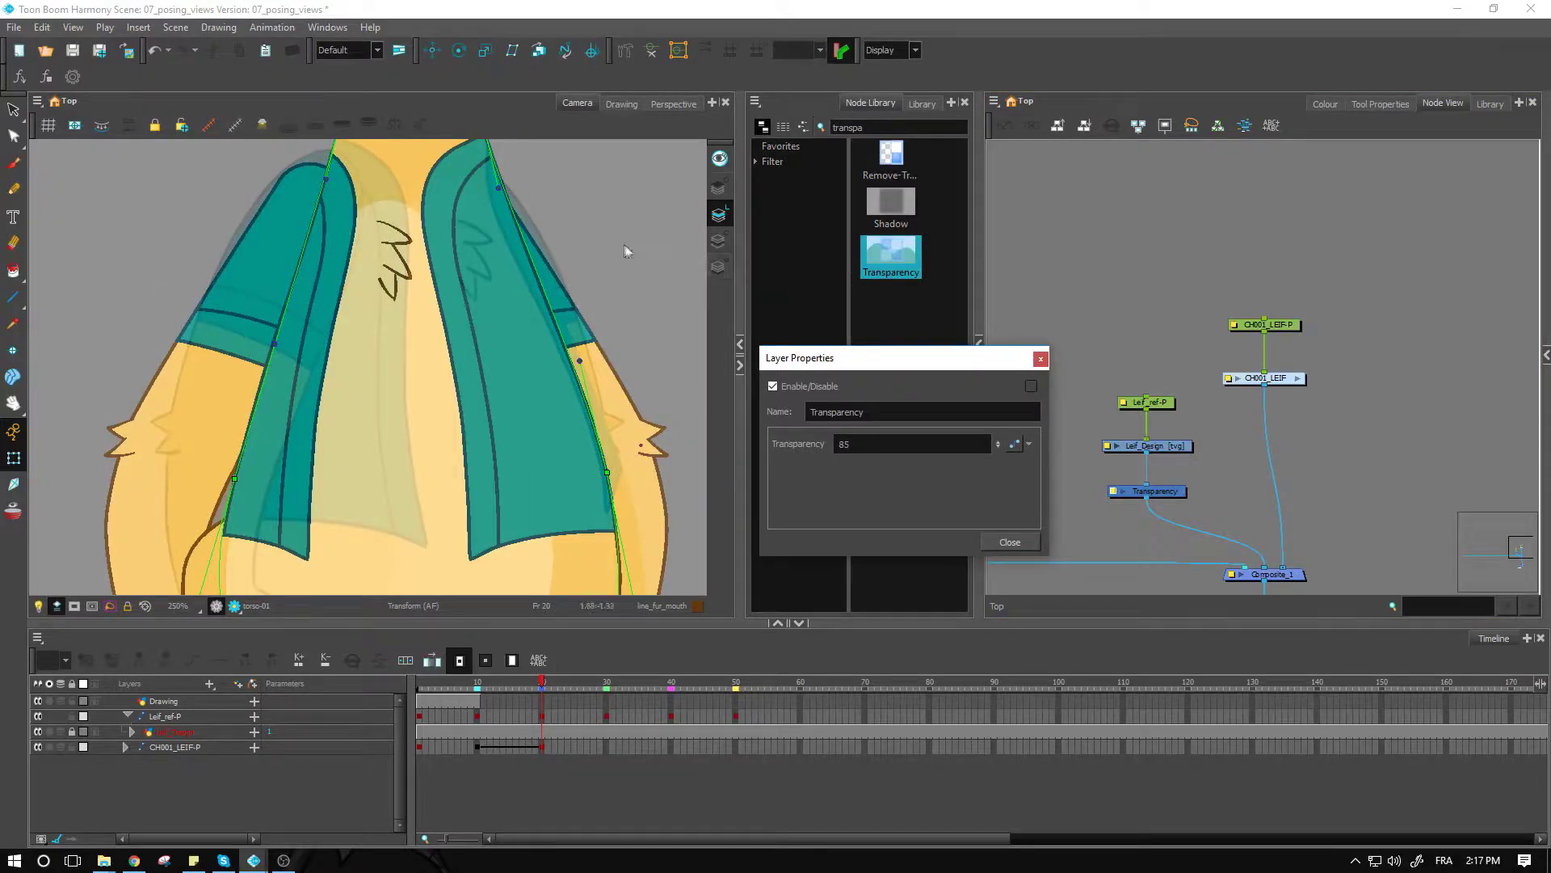
pyautogui.click(495, 194)
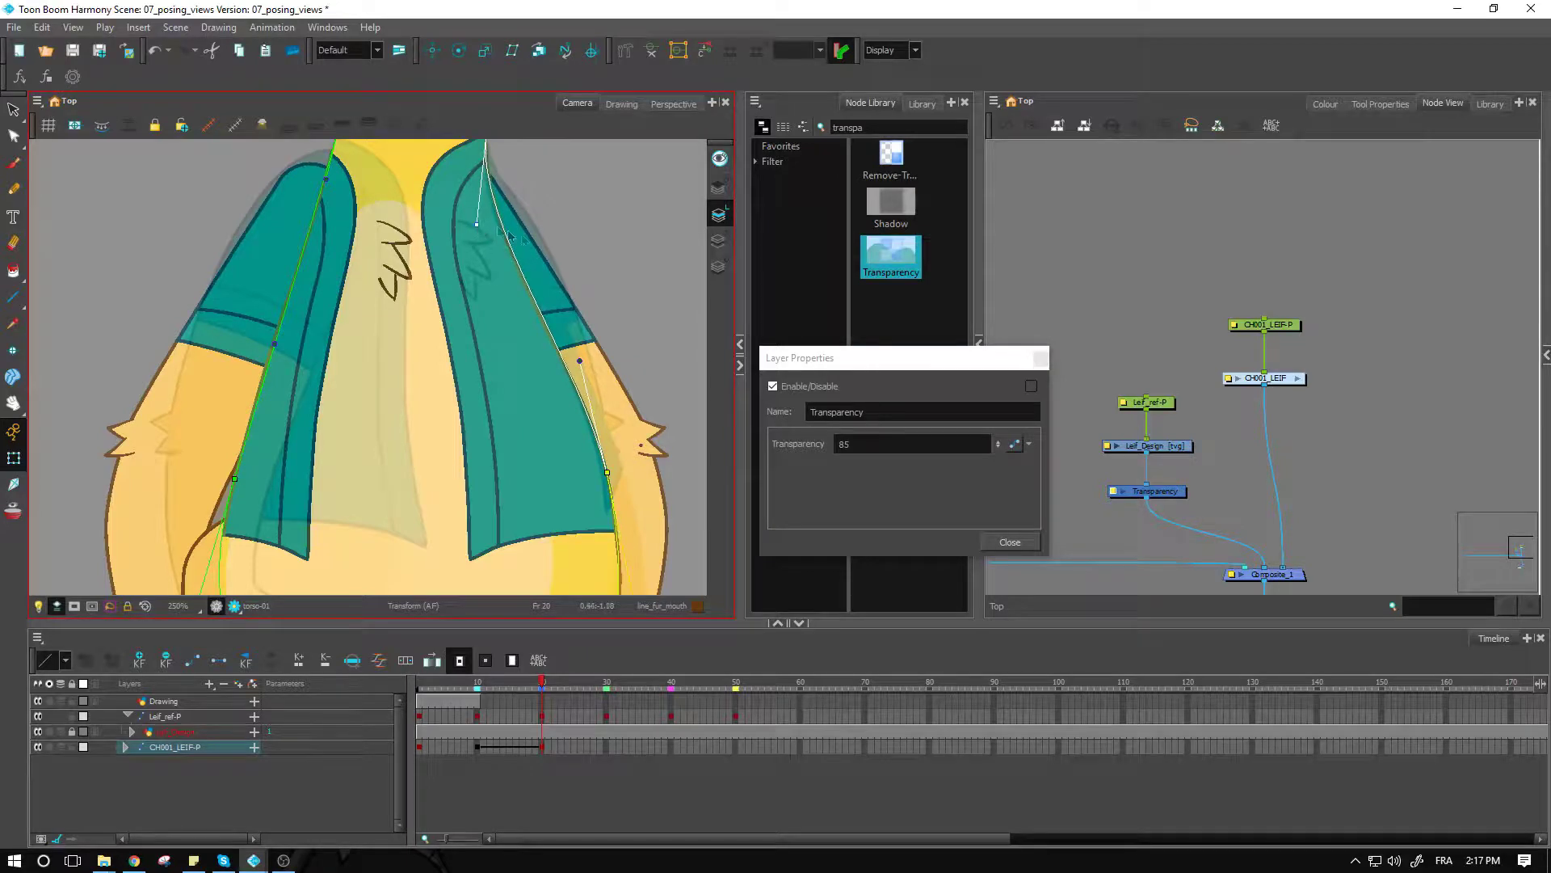
pyautogui.moveTo(589, 420); pyautogui.dragTo(566, 313)
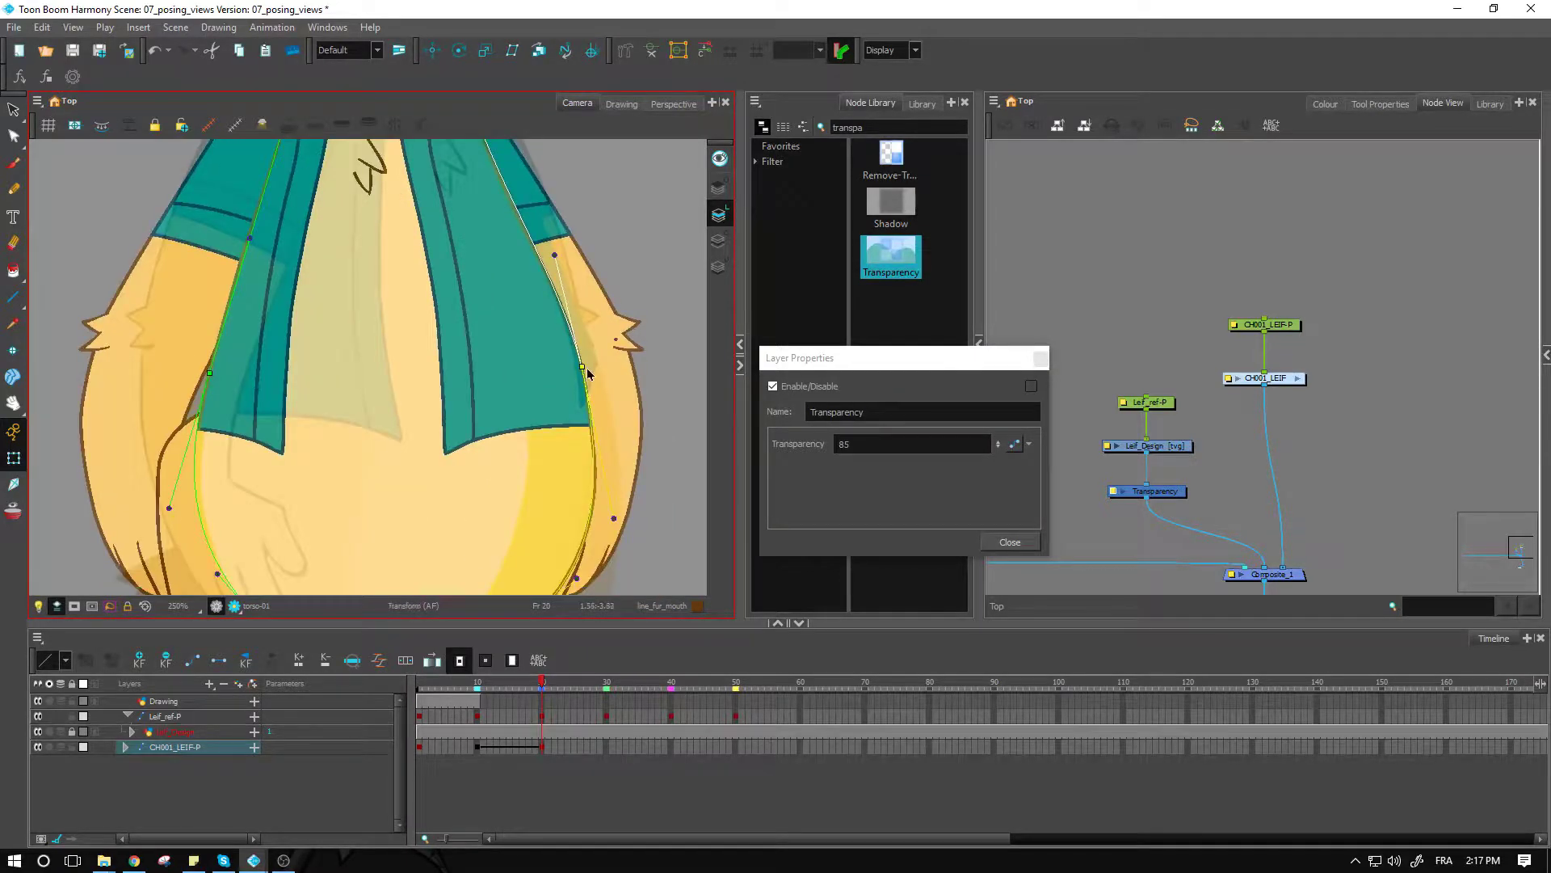
pyautogui.moveTo(598, 448); pyautogui.dragTo(592, 331)
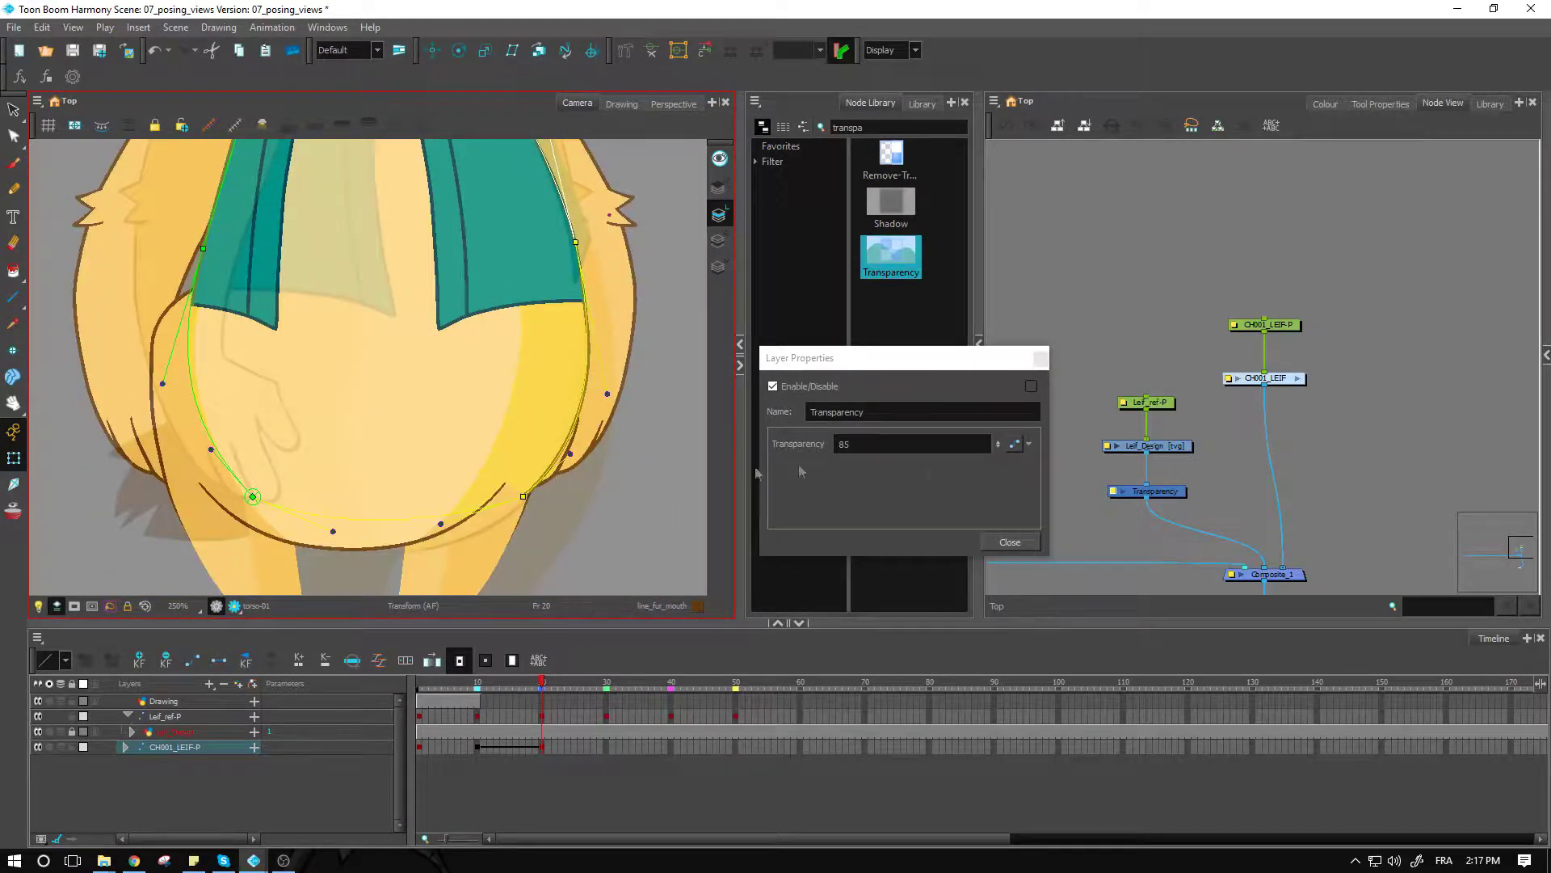
# Set the reference's Transparency node to 37 and close its layer properties.
pyautogui.moveTo(998, 445); pyautogui.dragTo(997, 411)
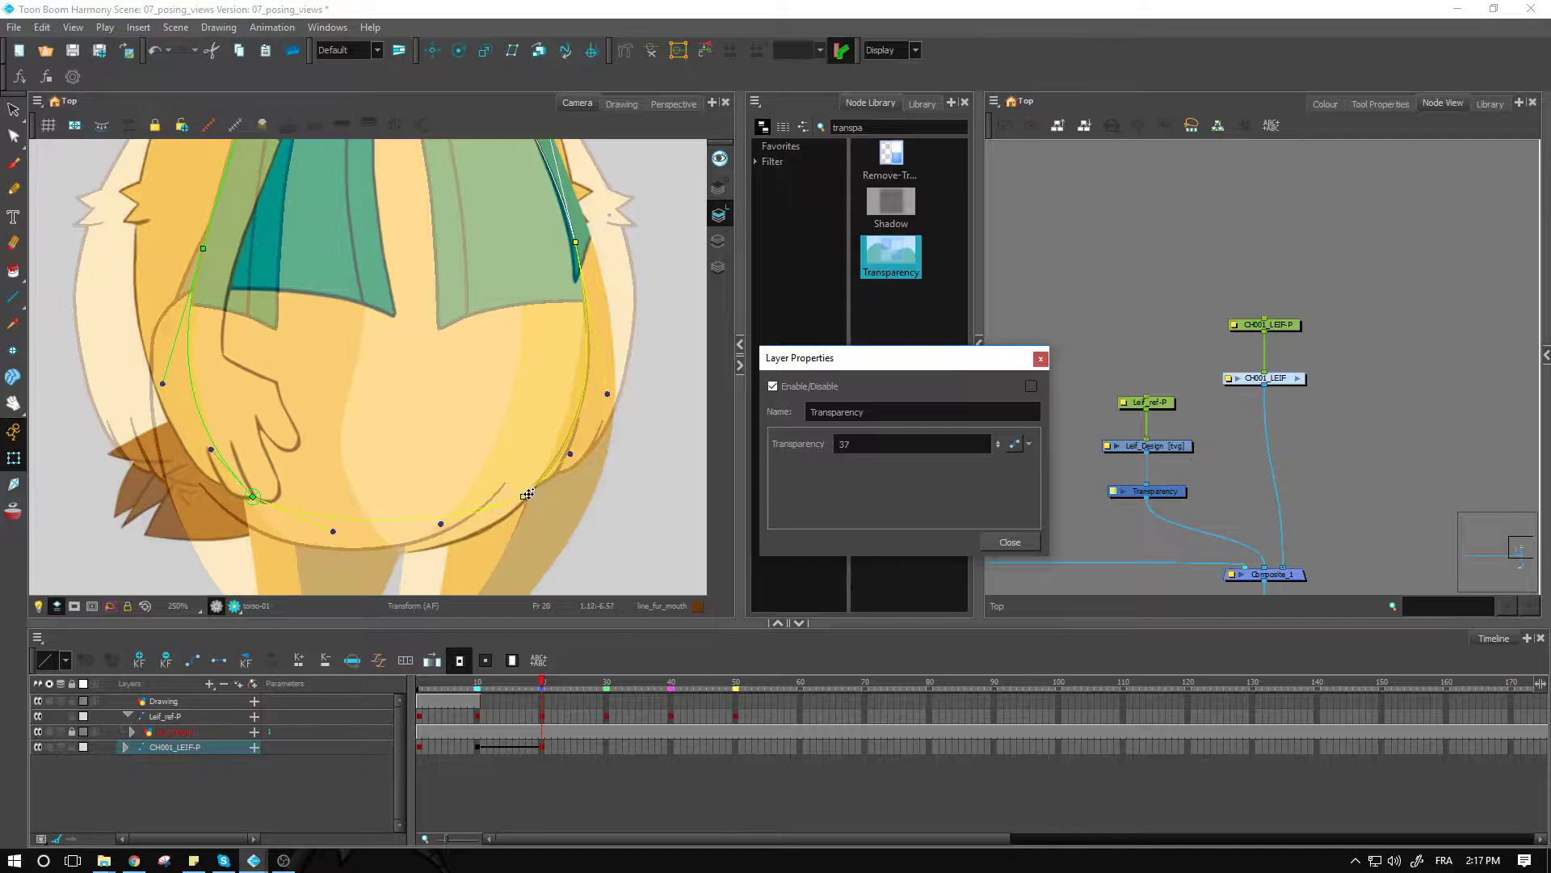
pyautogui.scroll(-2, 289, 320)
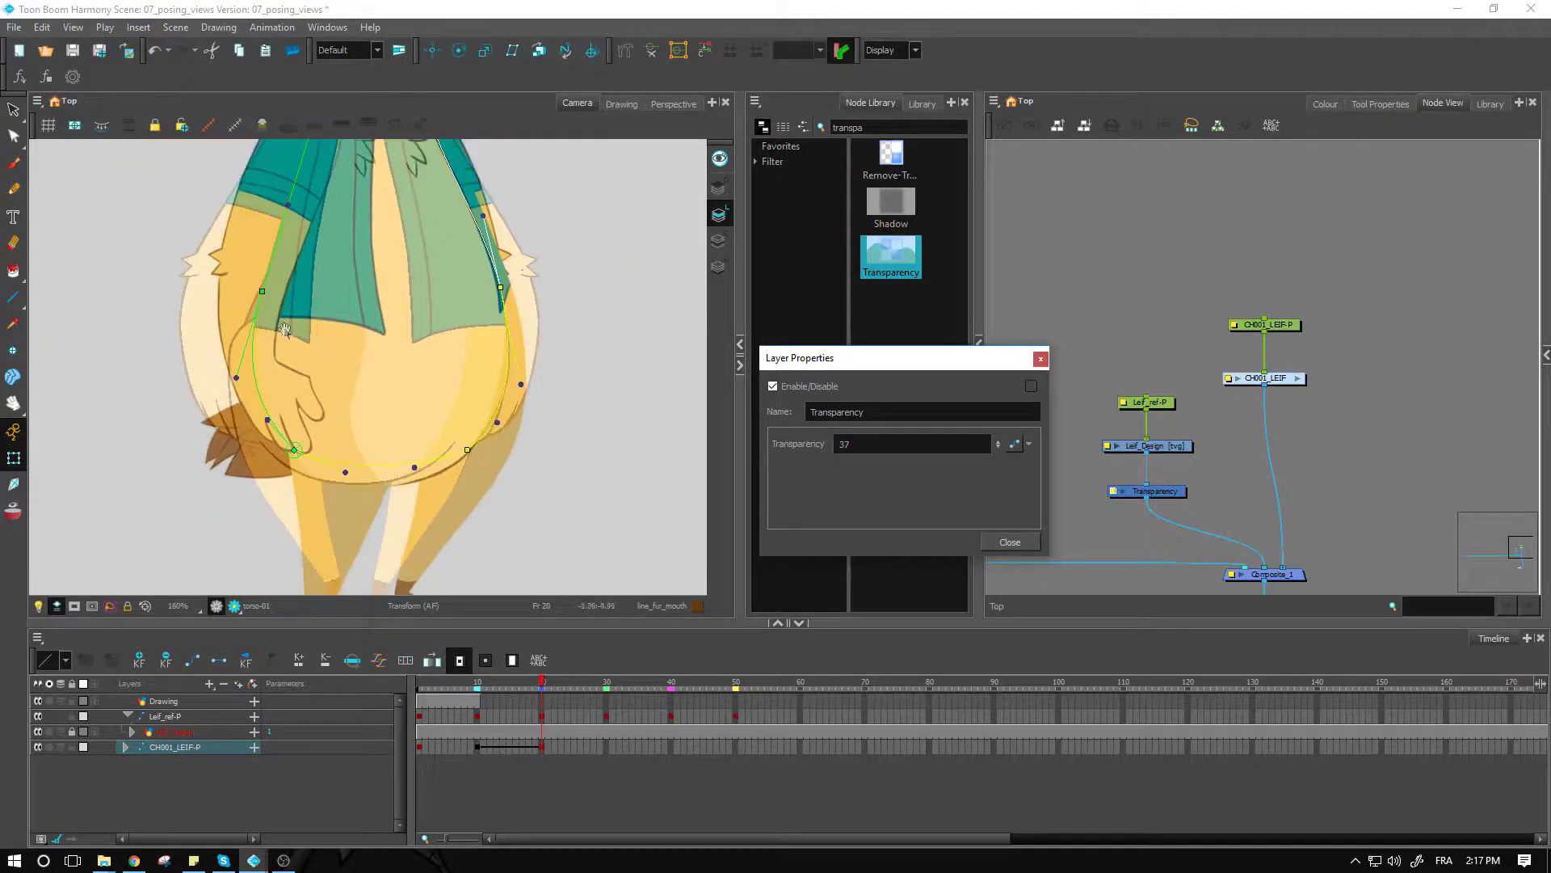
pyautogui.moveTo(296, 343); pyautogui.dragTo(389, 390)
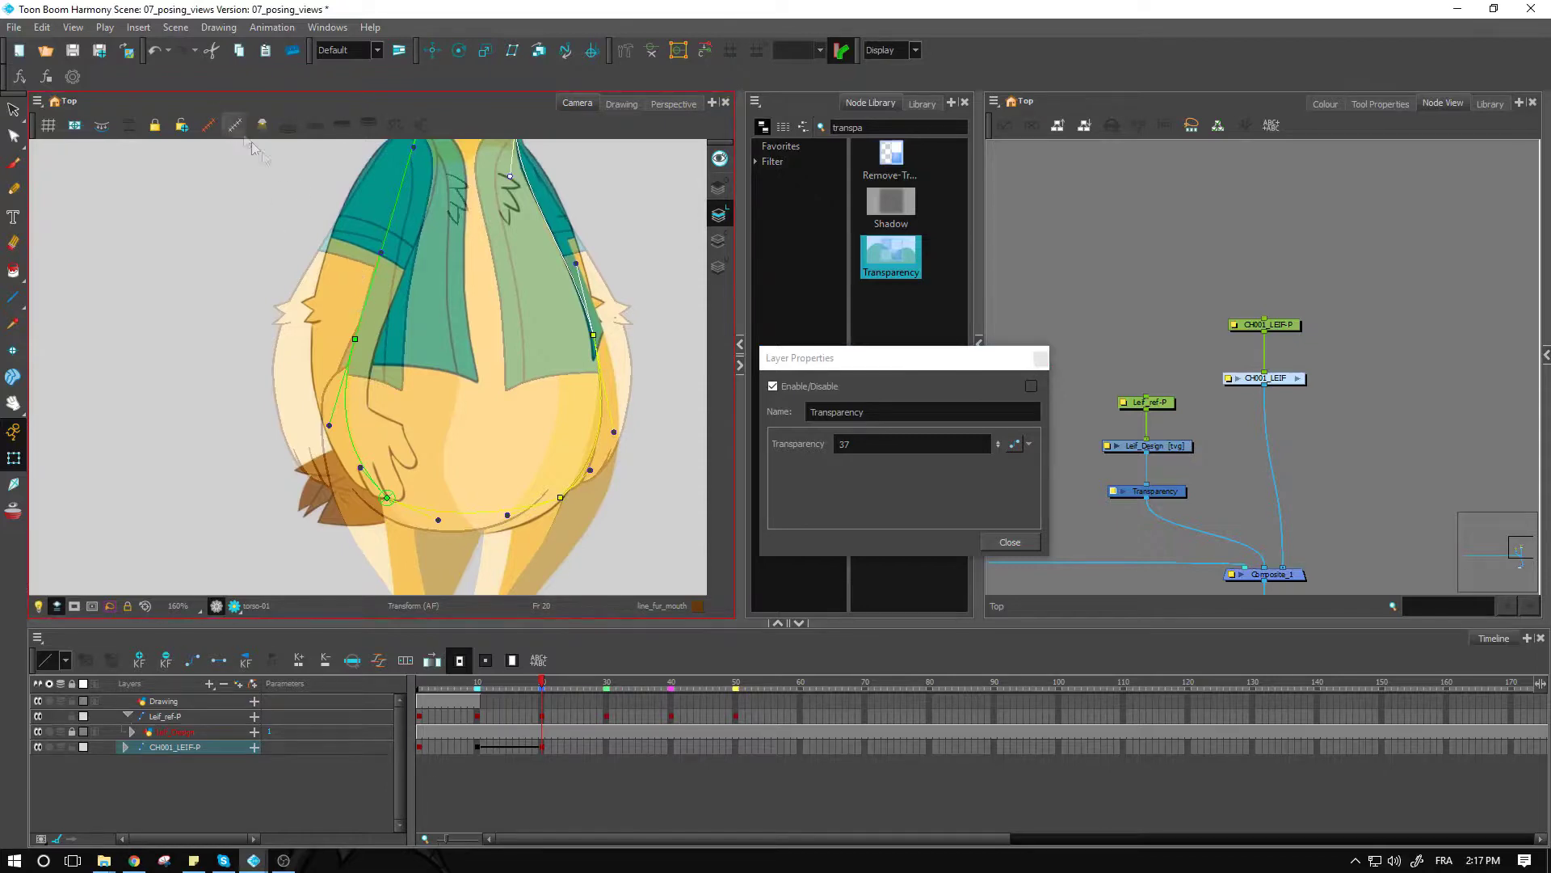
pyautogui.click(1040, 360)
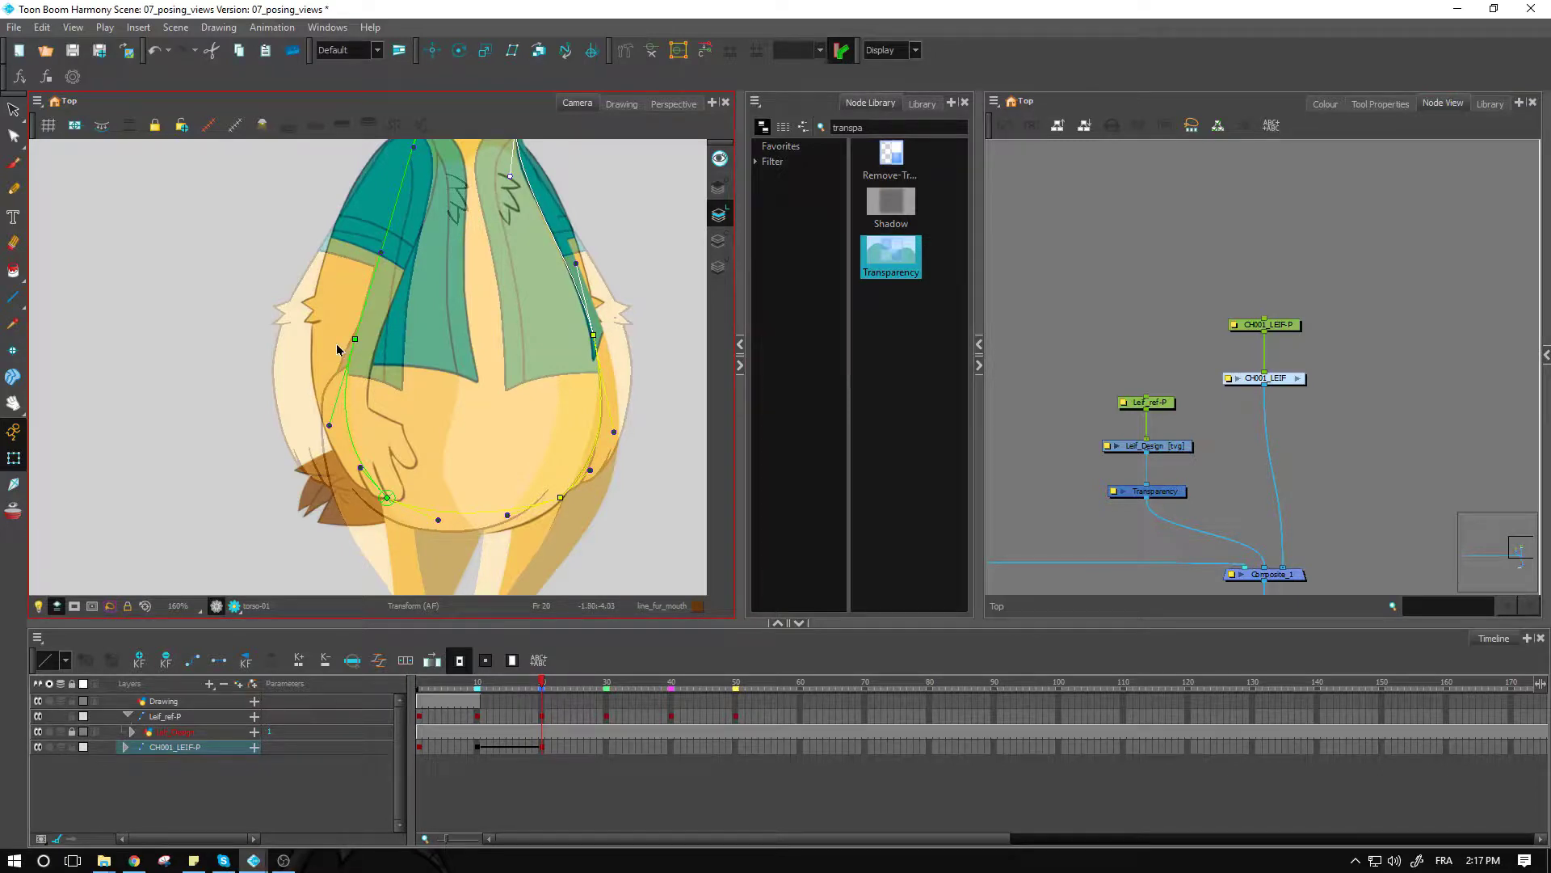
# Select the whole front arm, from sleeve to hand, and rotate it inward to follow the reference arm.
pyautogui.click(1131, 436)
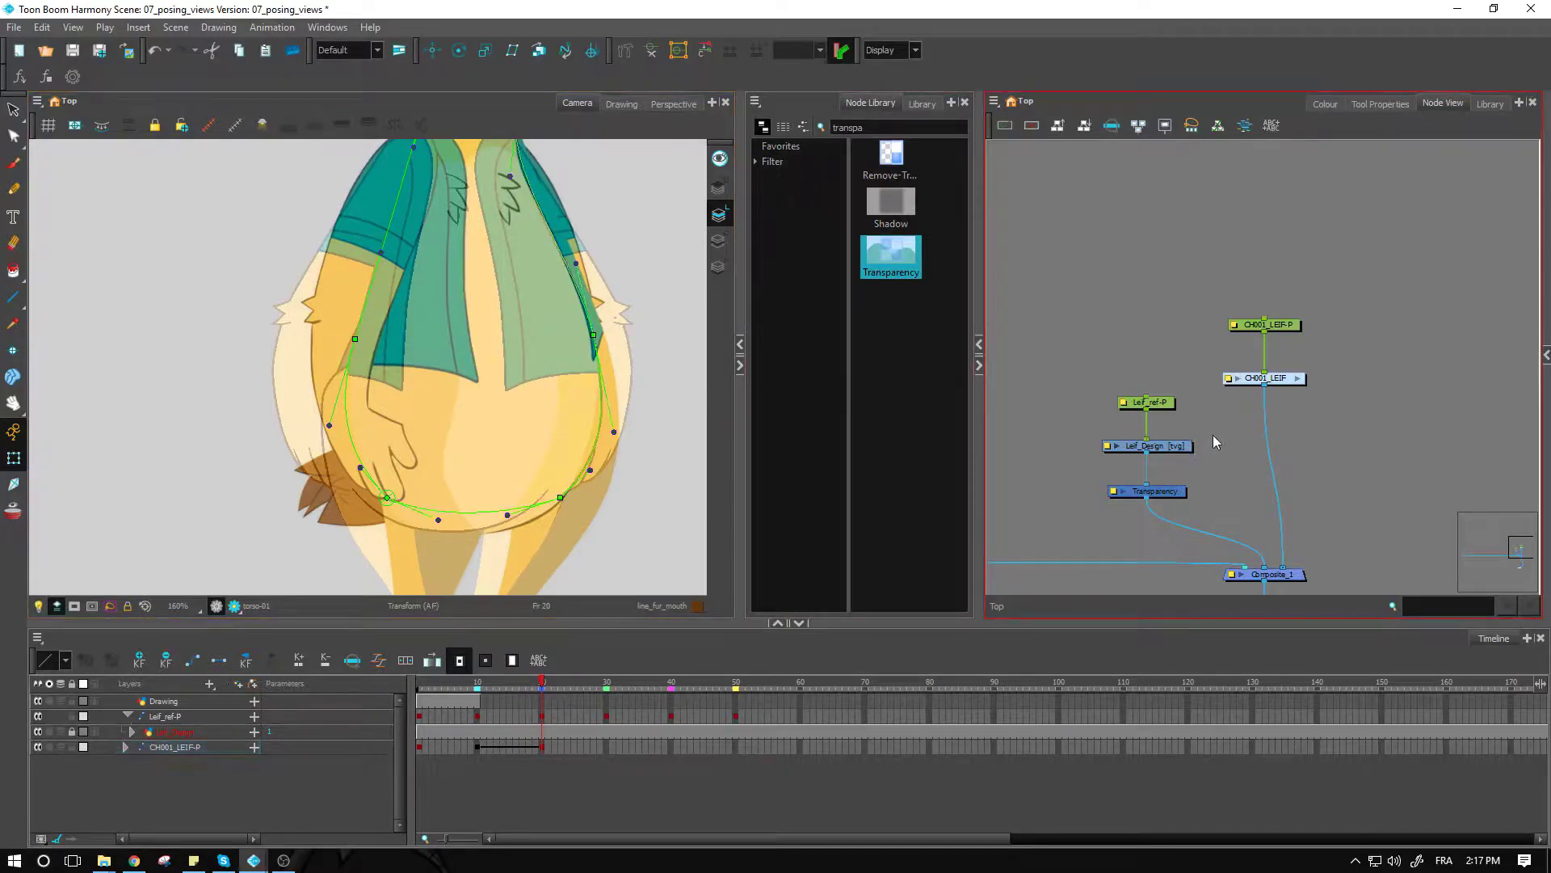
pyautogui.click(375, 281)
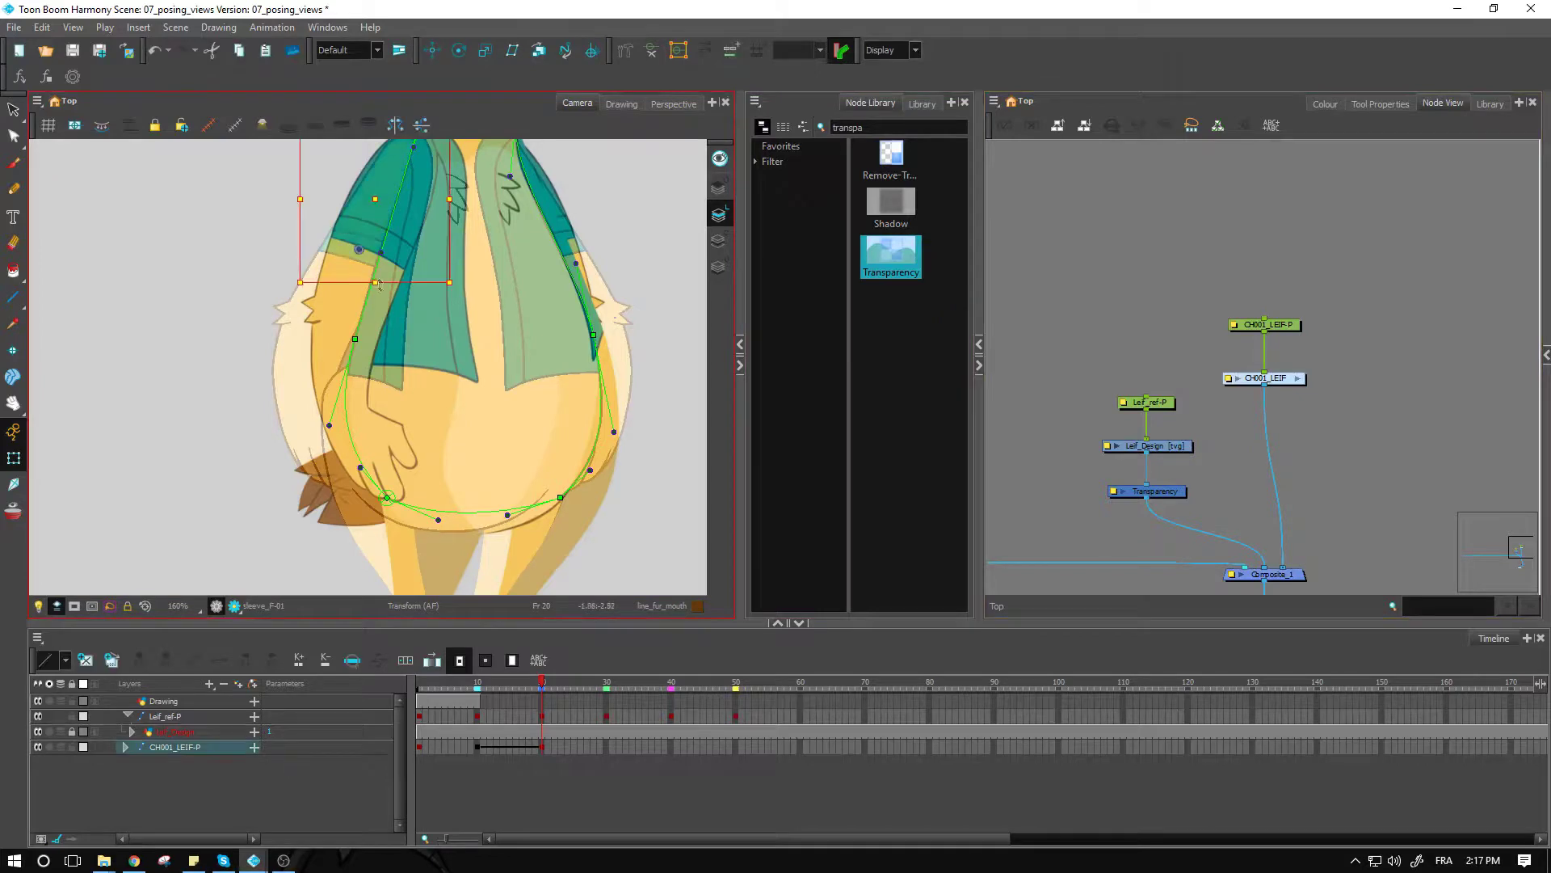
pyautogui.click(361, 269)
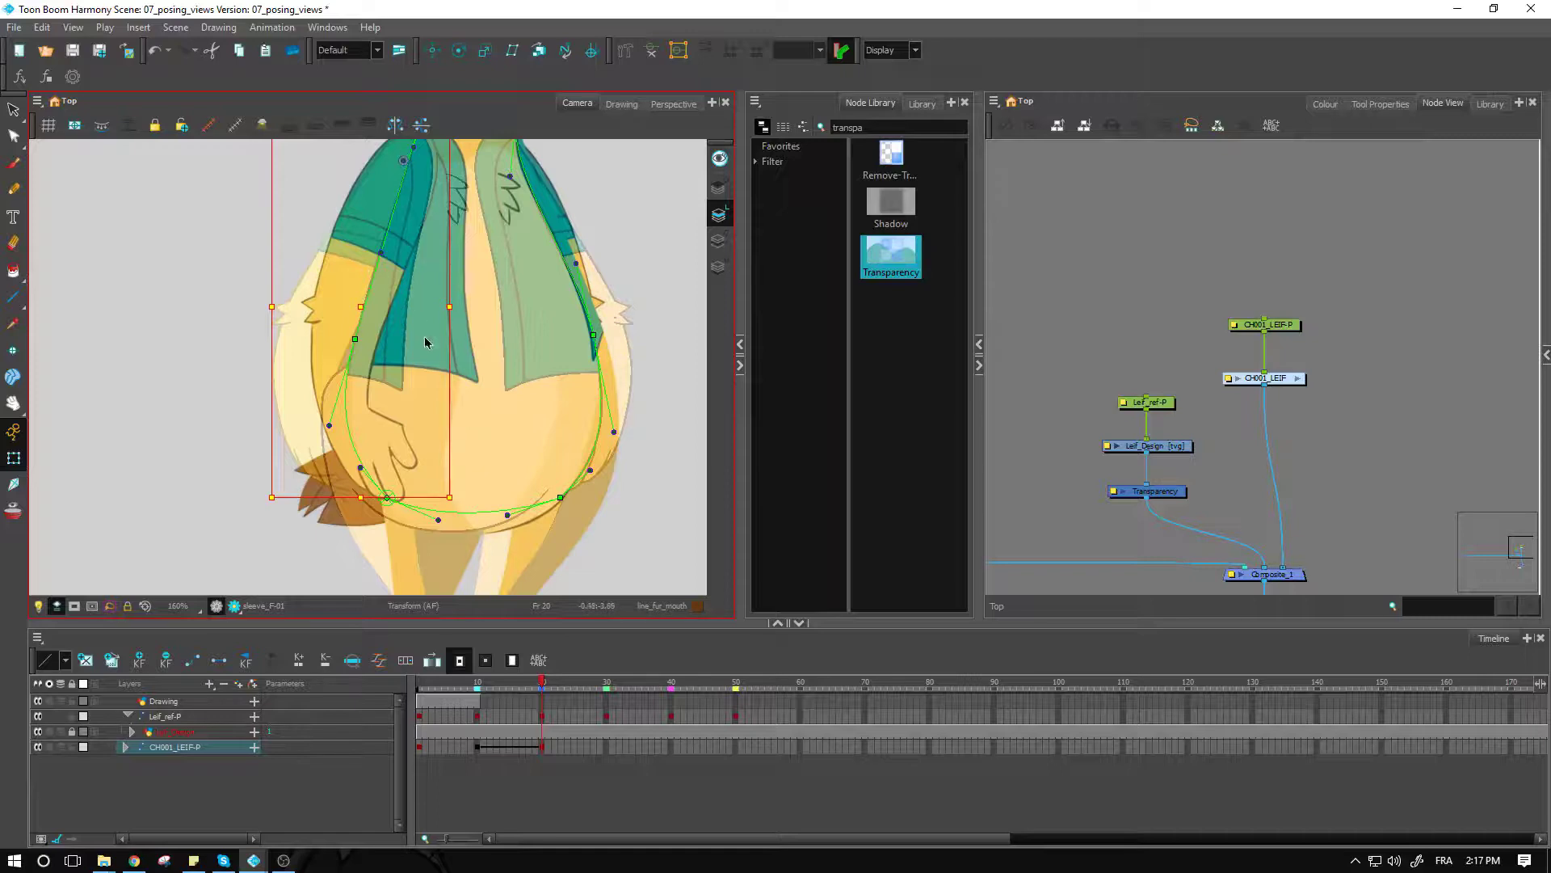
pyautogui.scroll(-2, 424, 341)
pyautogui.press('space')
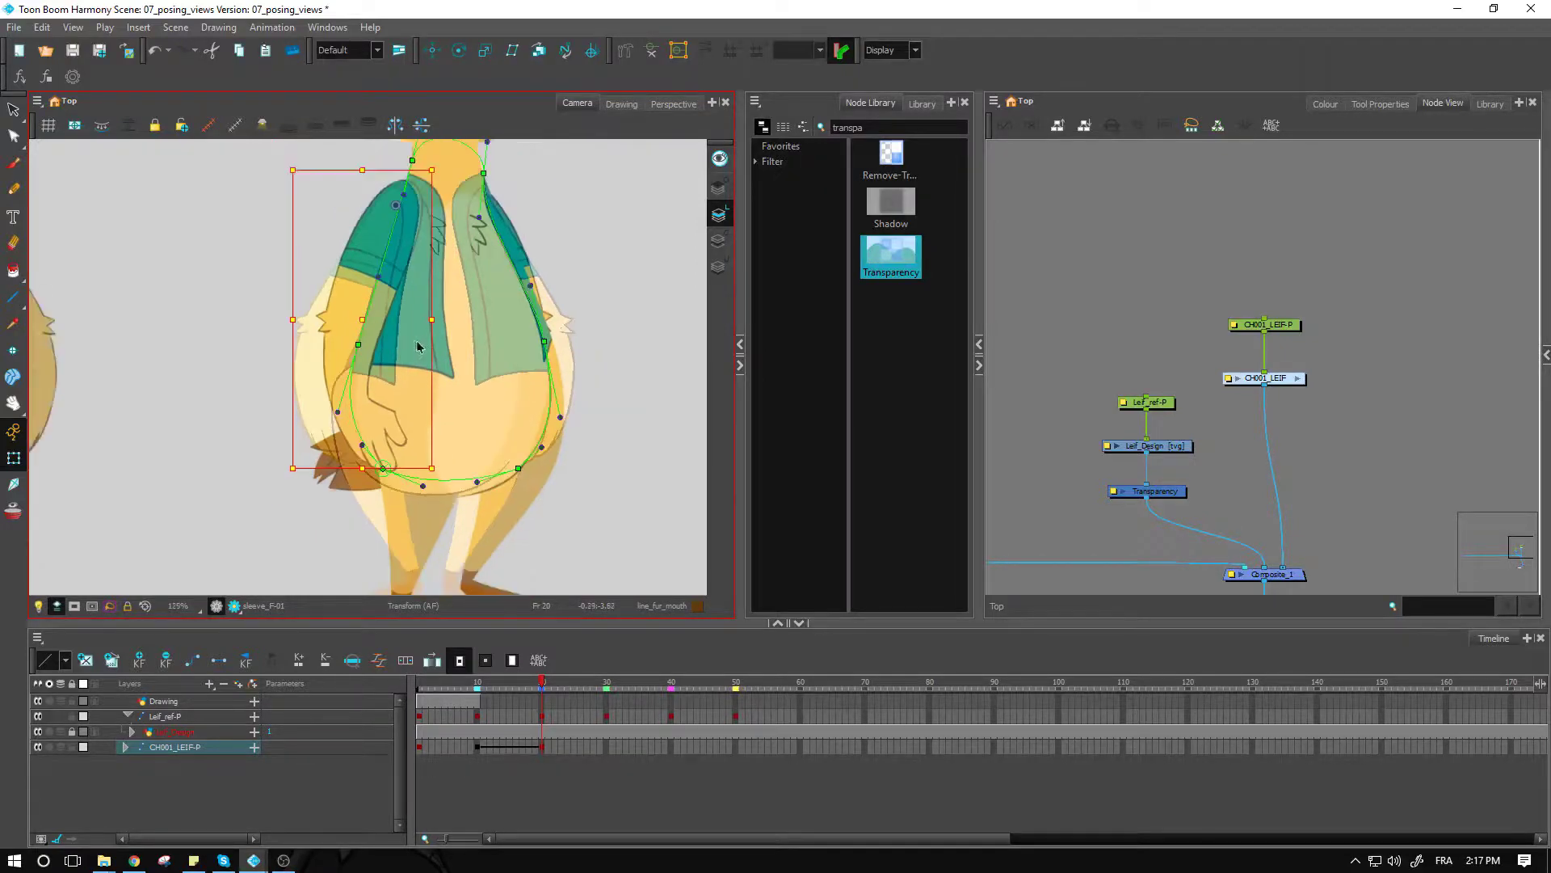
pyautogui.moveTo(461, 335); pyautogui.dragTo(476, 374)
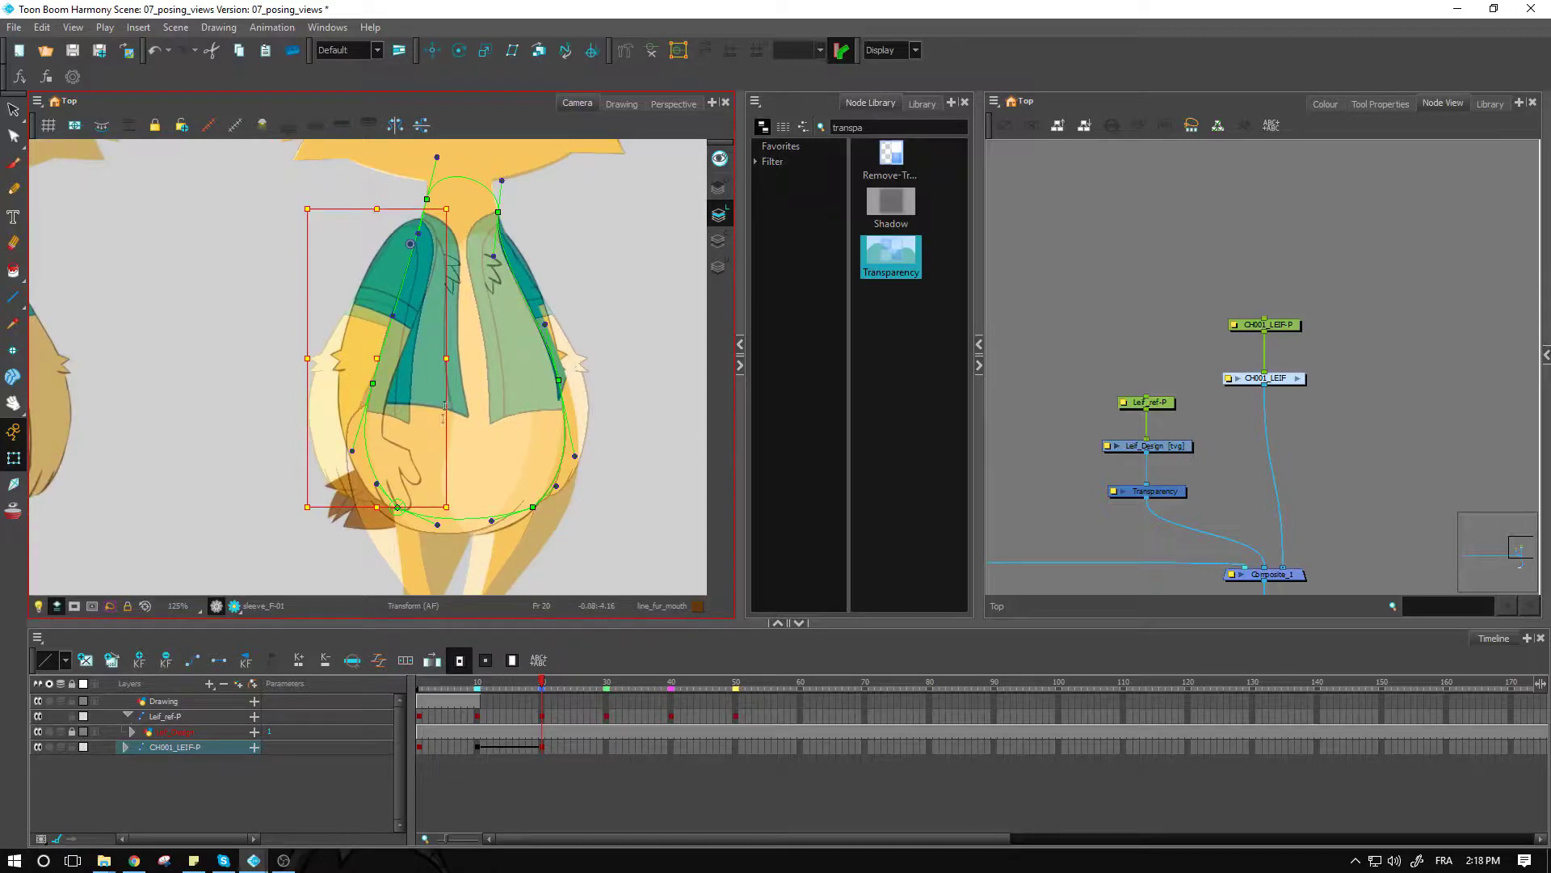
pyautogui.click(464, 518)
pyautogui.click(332, 429)
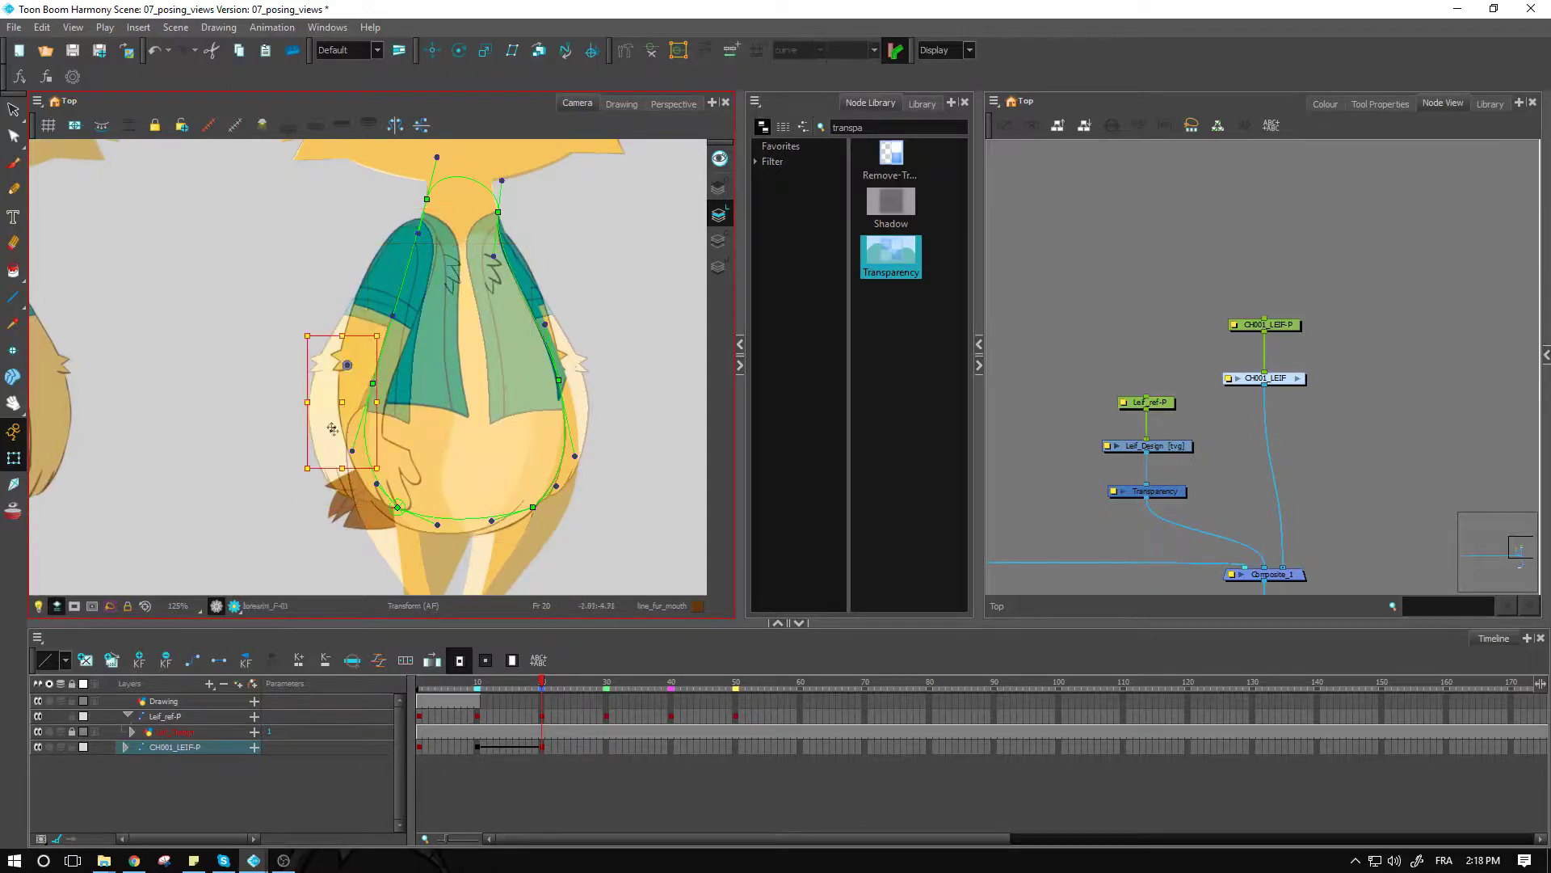
pyautogui.press('b')
pyautogui.press('b')
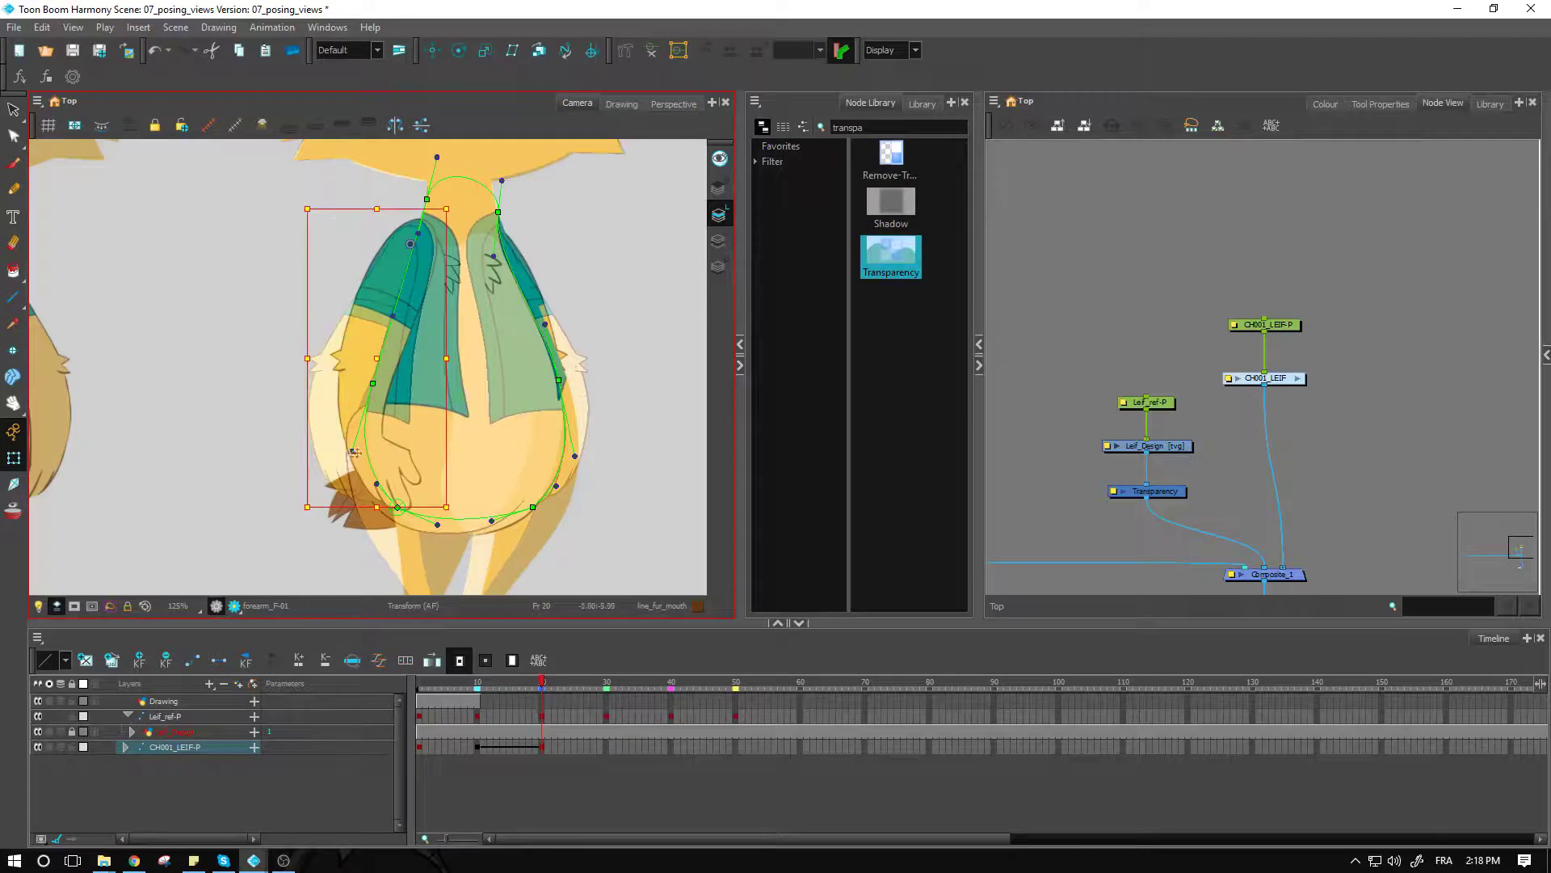
pyautogui.moveTo(460, 521); pyautogui.dragTo(513, 505)
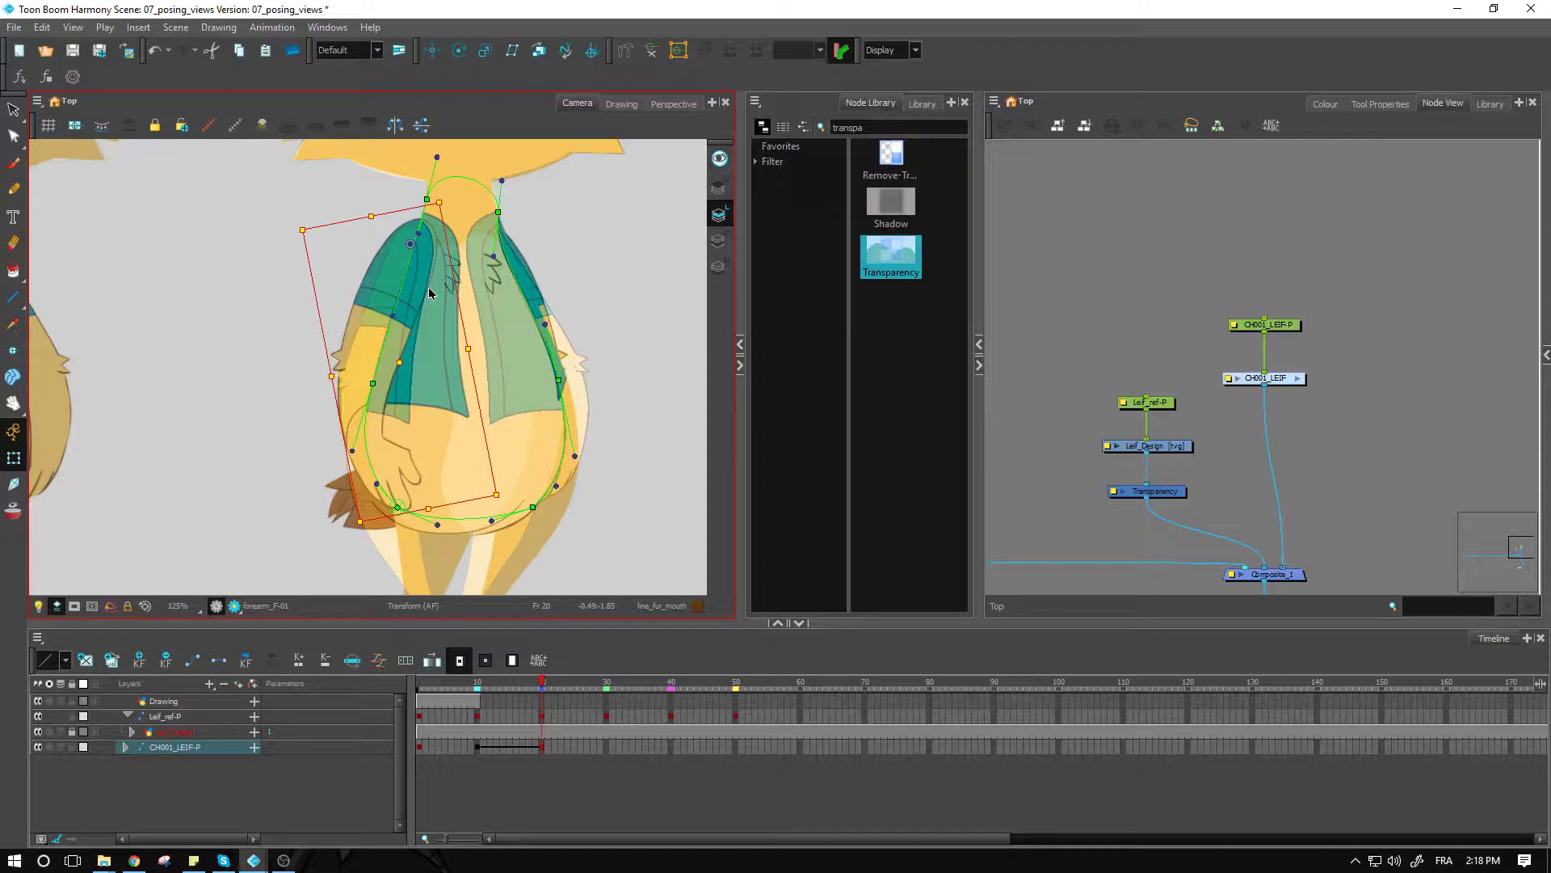
pyautogui.hotkey('ctrl', 'z')
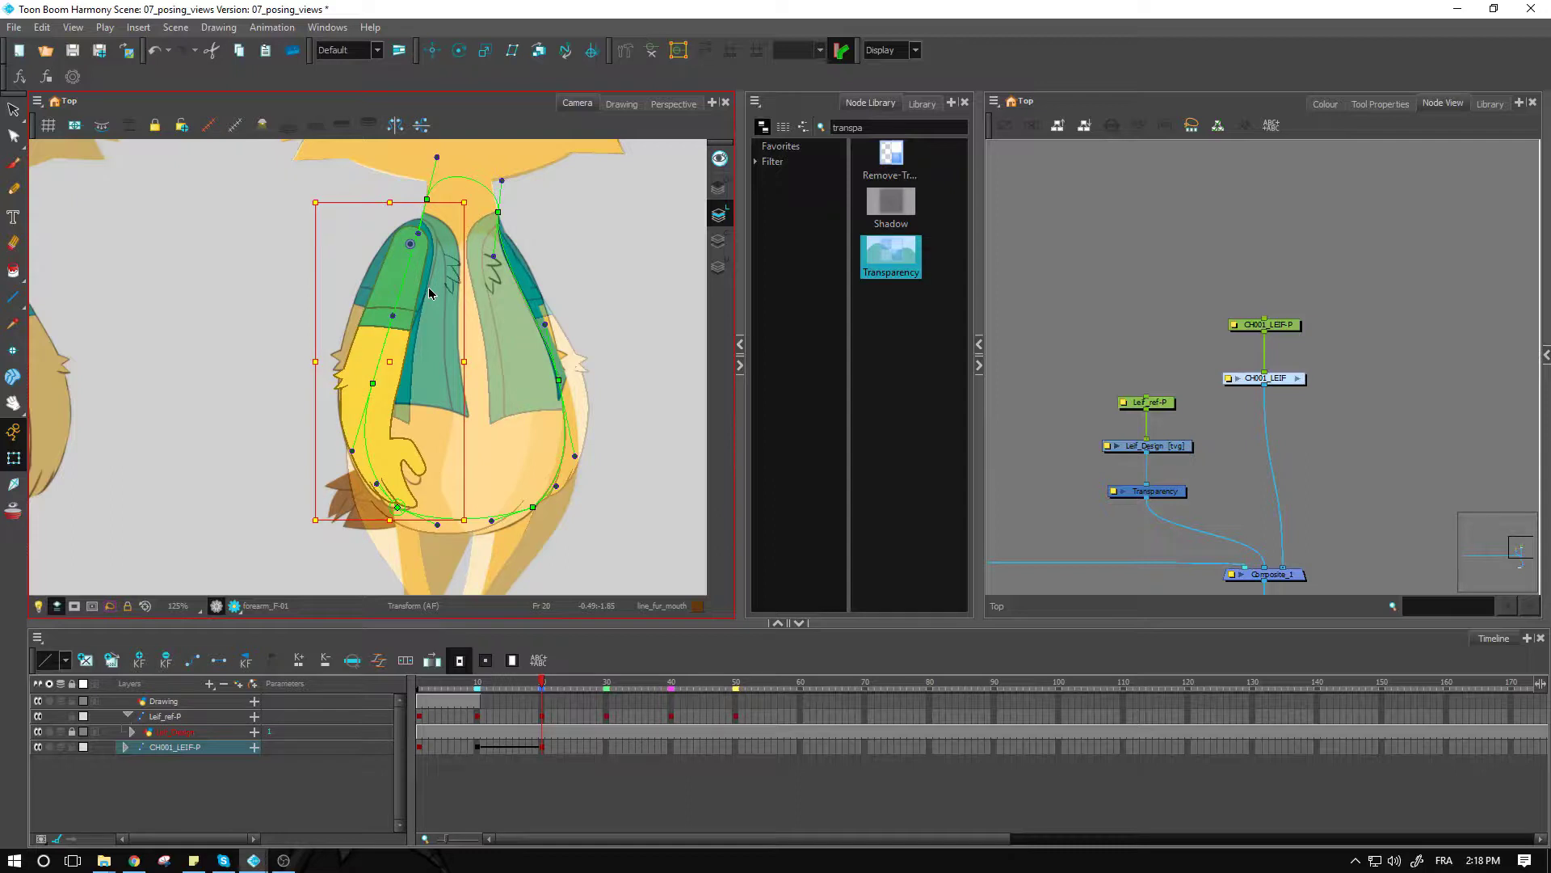
pyautogui.click(1053, 358)
pyautogui.click(1053, 358)
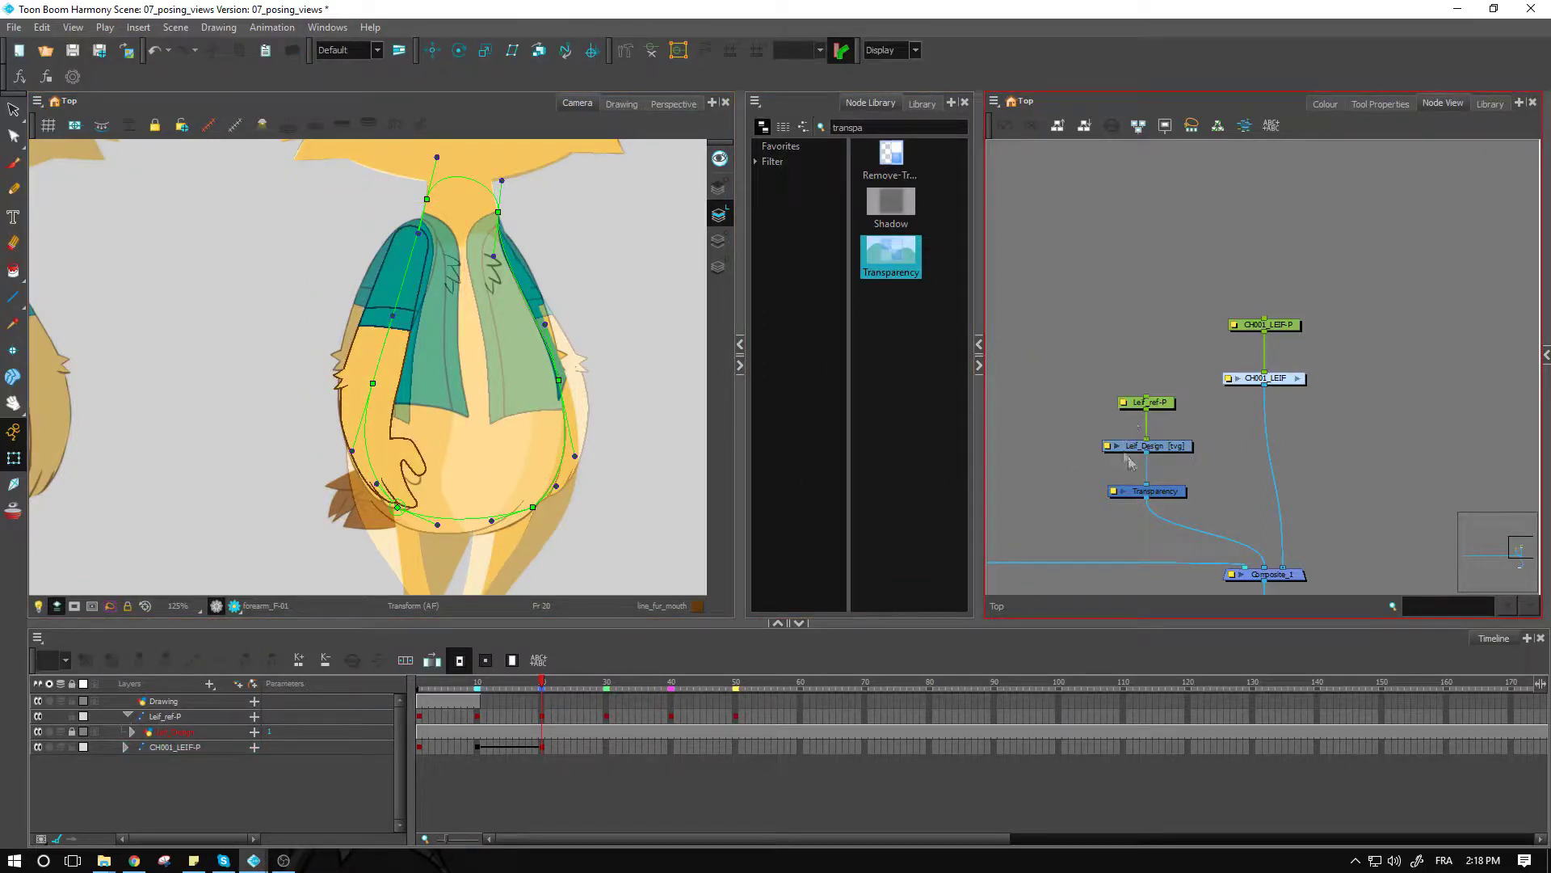
# Highlight the Leif_ref-P reference to compare it with the rig, and fine-tune the front arm's placement against it.
pyautogui.click(1160, 402)
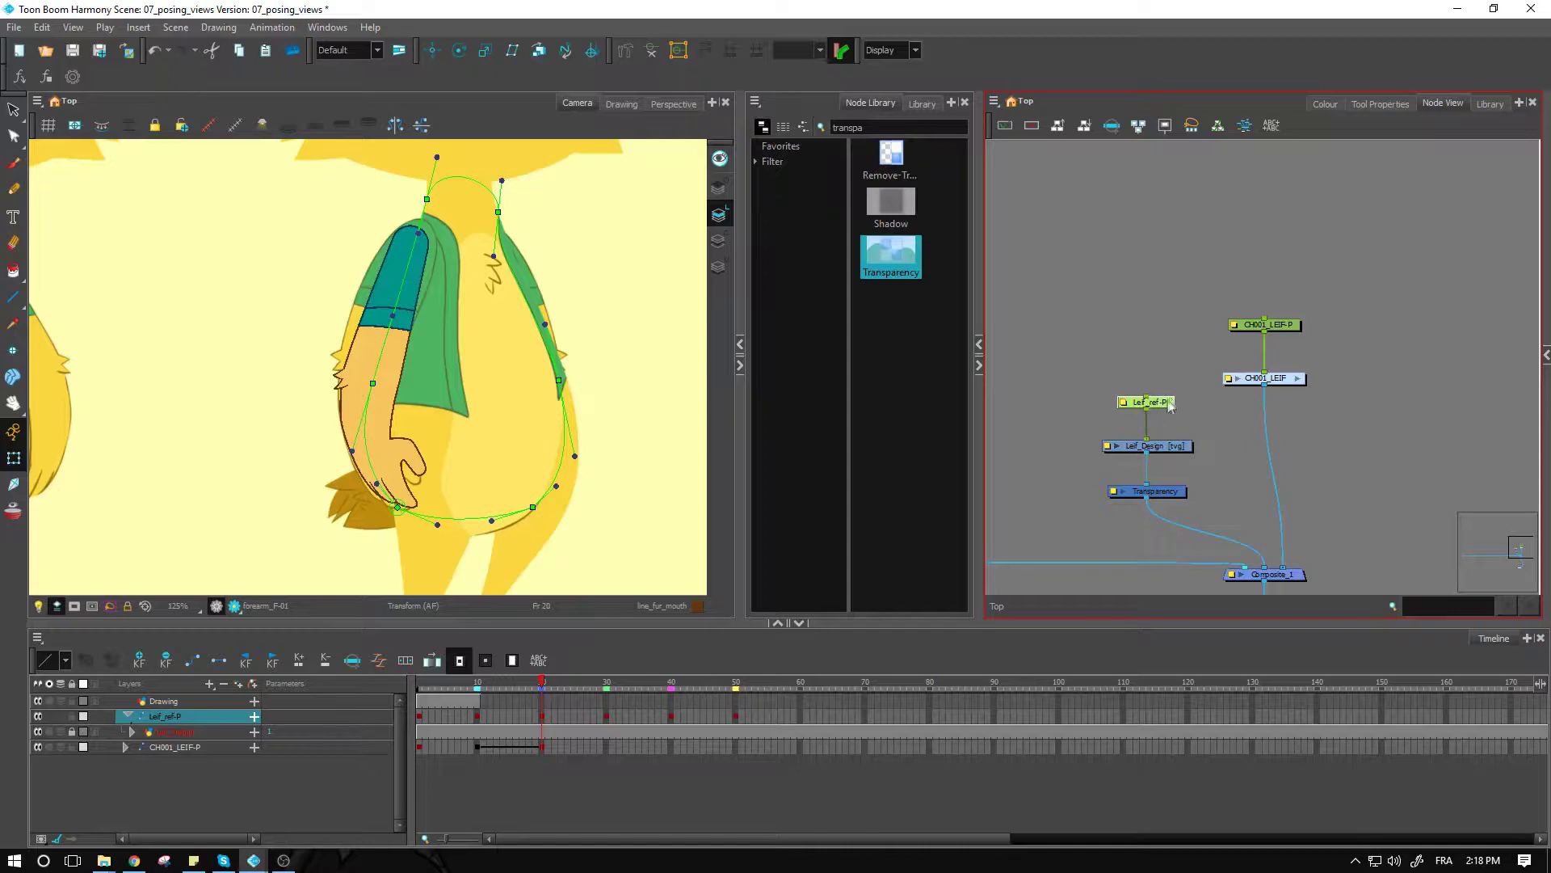
pyautogui.click(1212, 387)
pyautogui.click(1165, 406)
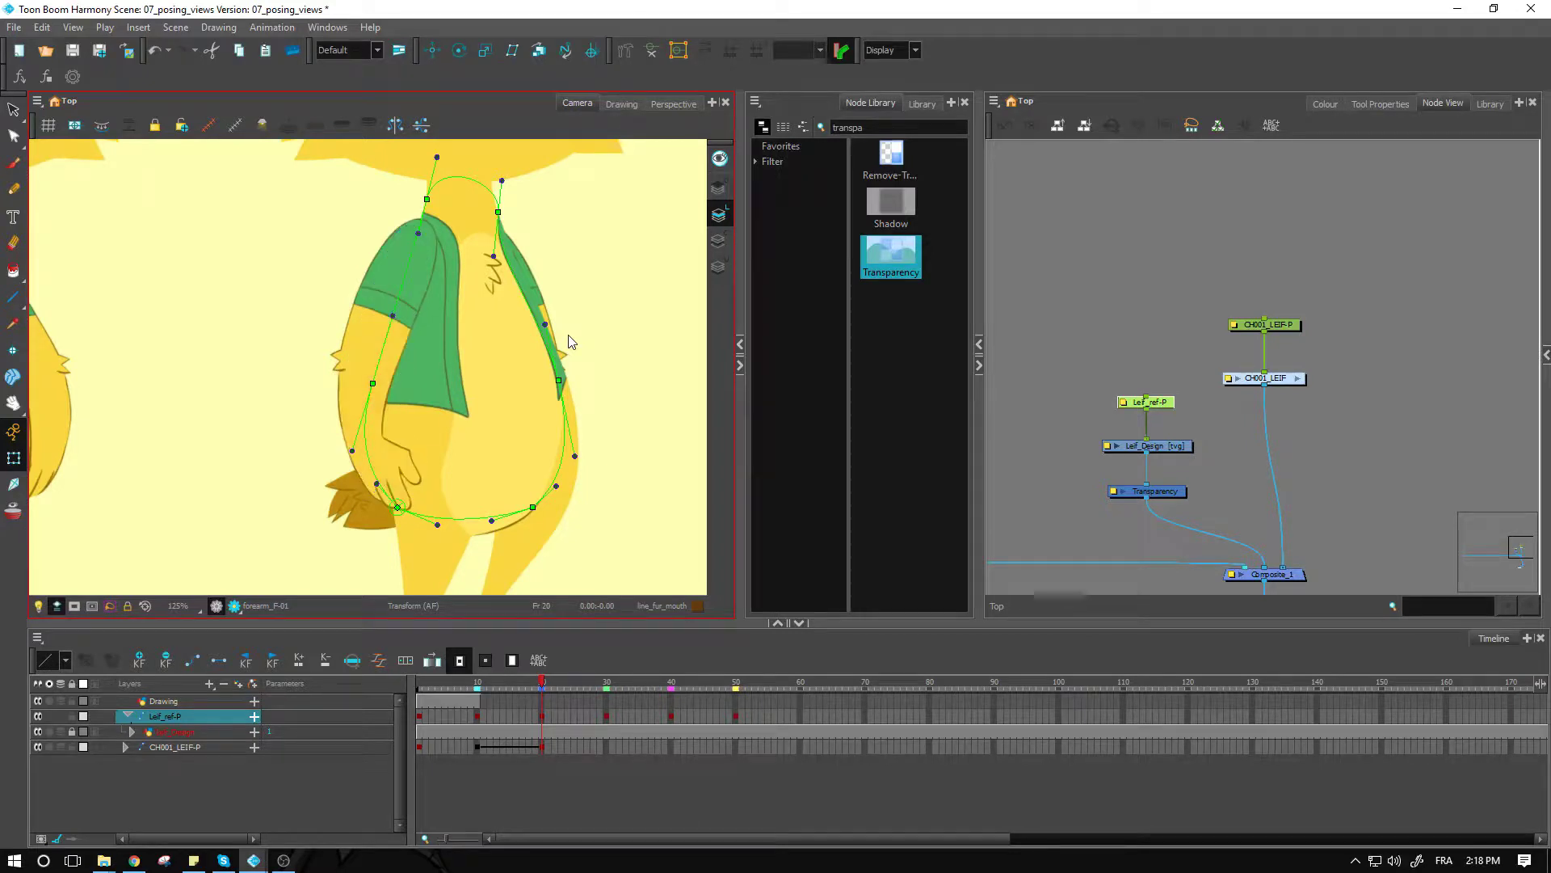
pyautogui.click(527, 549)
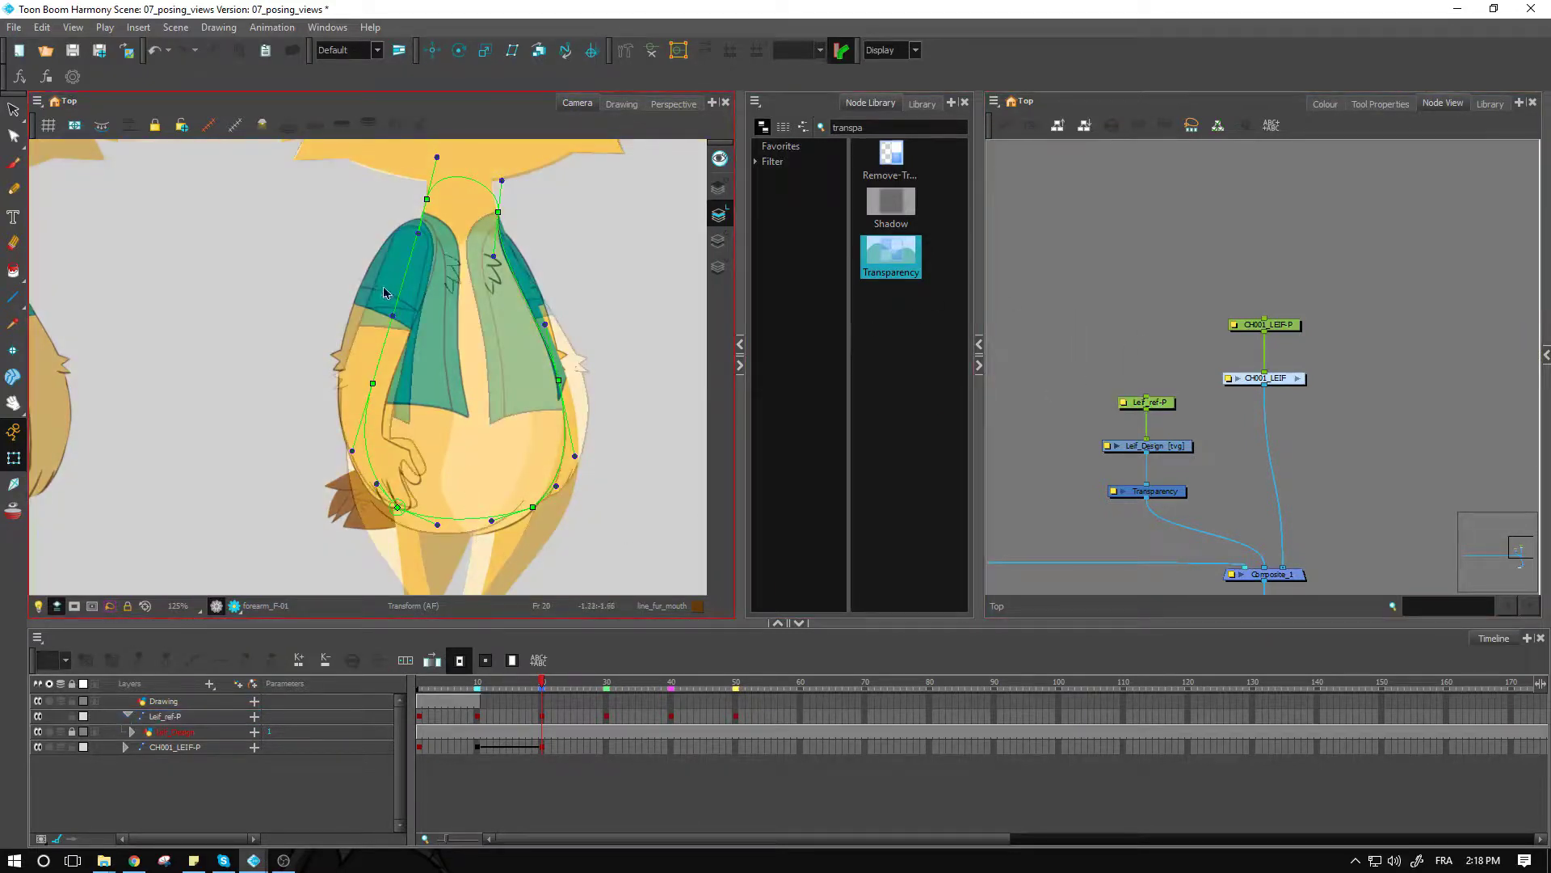
pyautogui.click(377, 339)
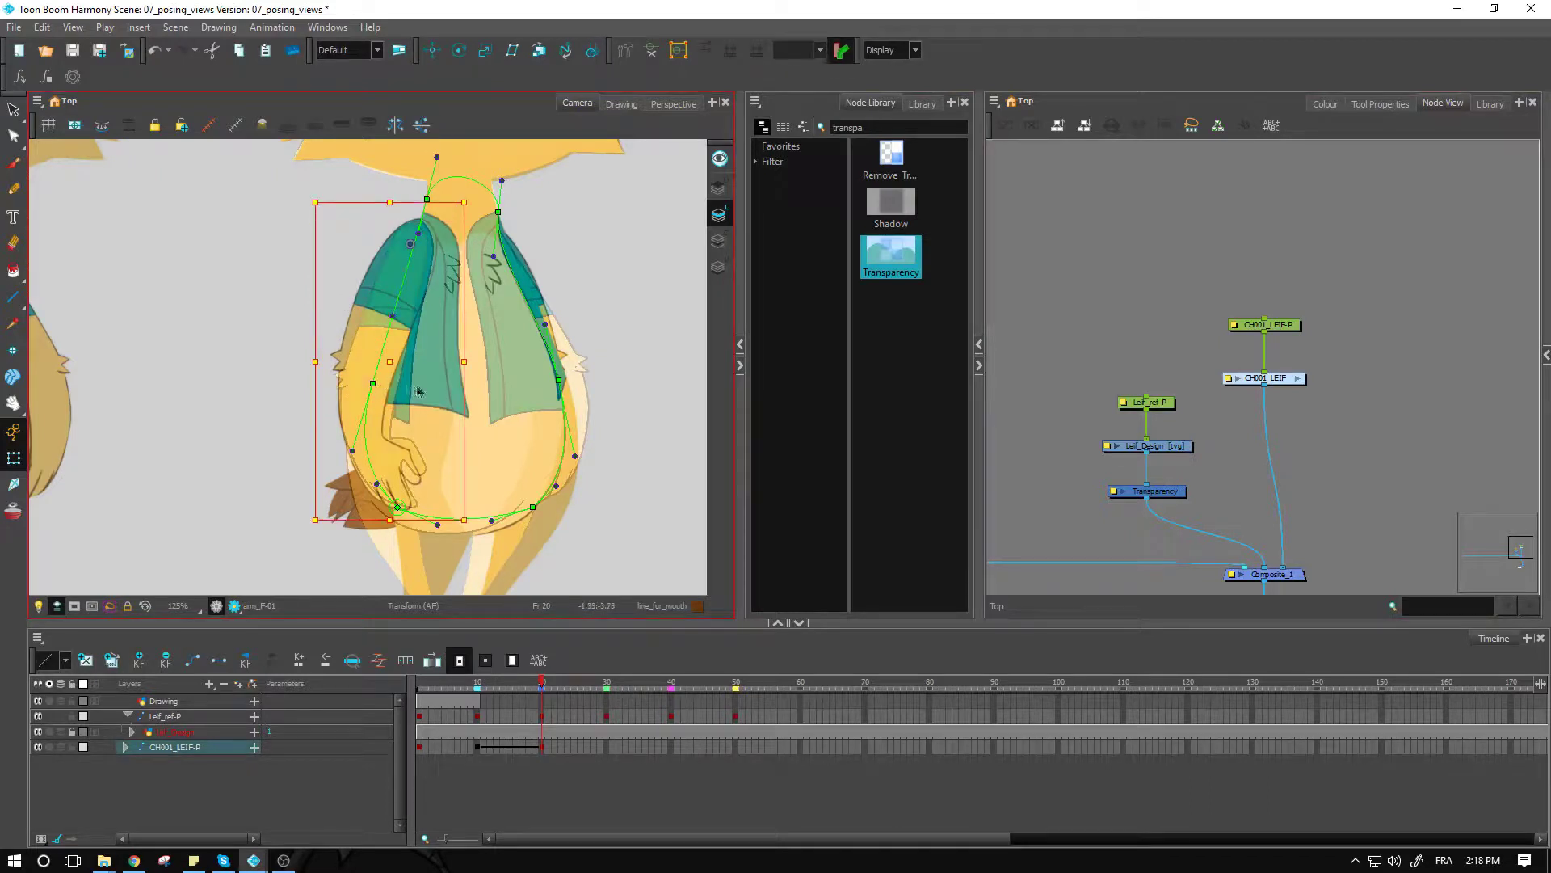
pyautogui.moveTo(472, 533); pyautogui.dragTo(469, 531)
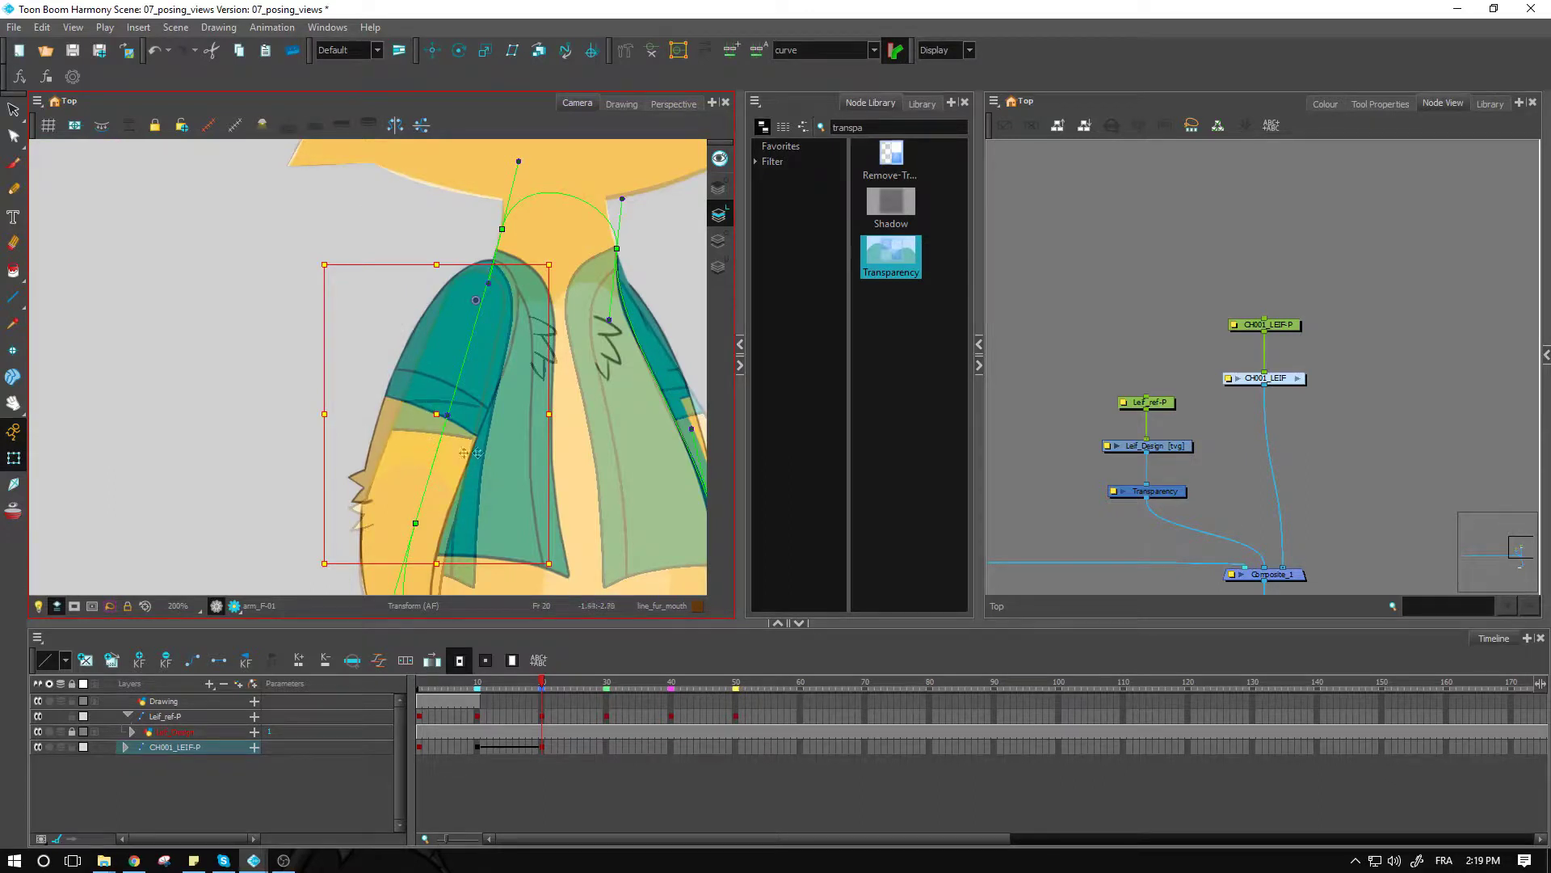
# Show the curve deformation controls of the front upper arm.
pyautogui.click(1011, 384)
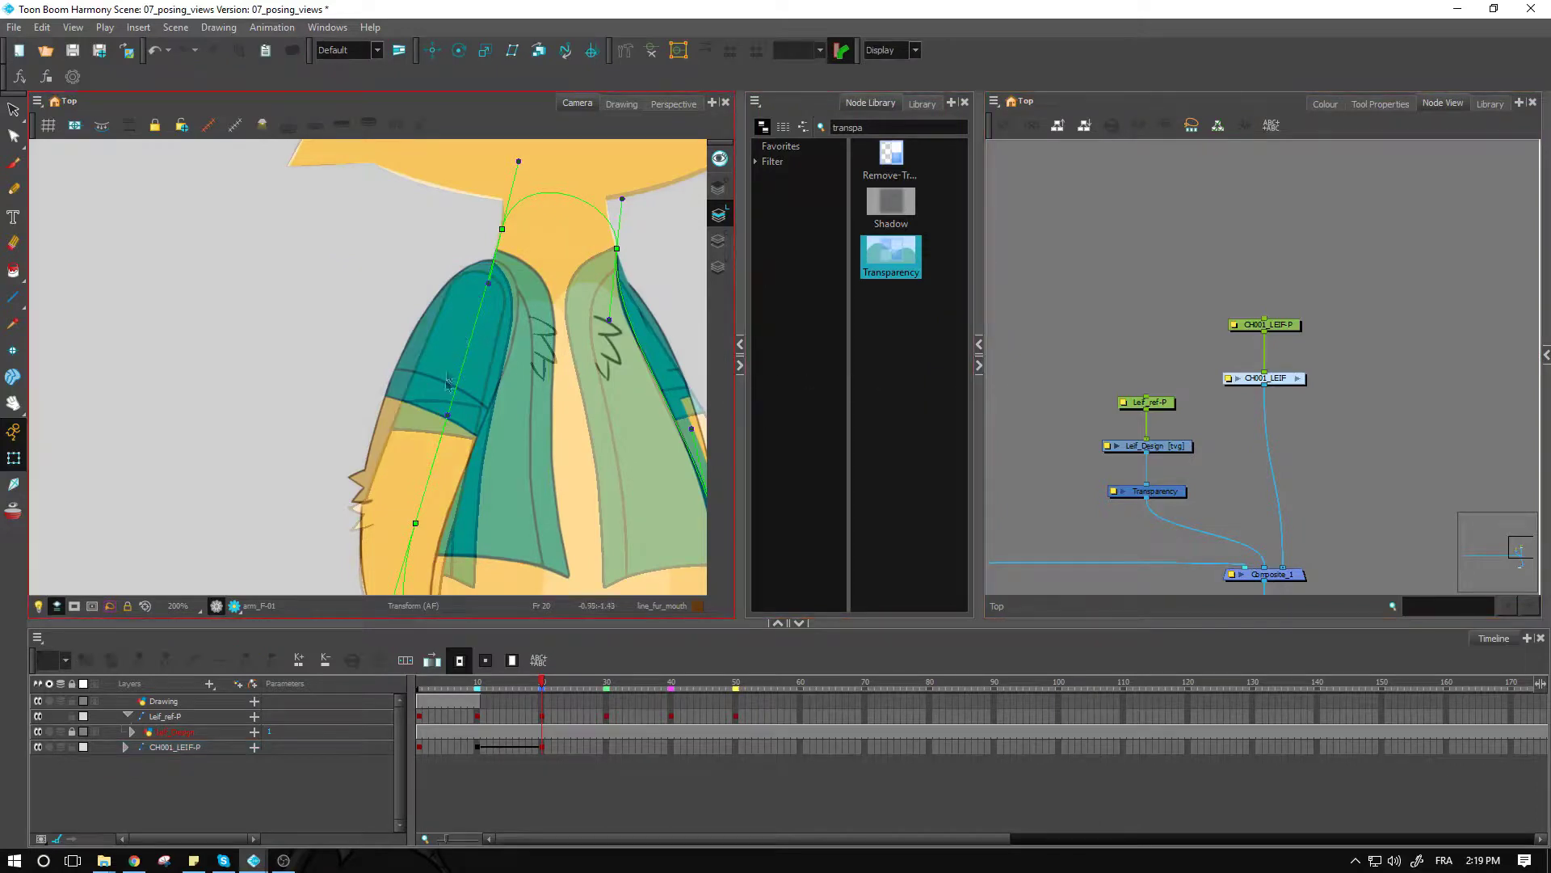
pyautogui.click(405, 450)
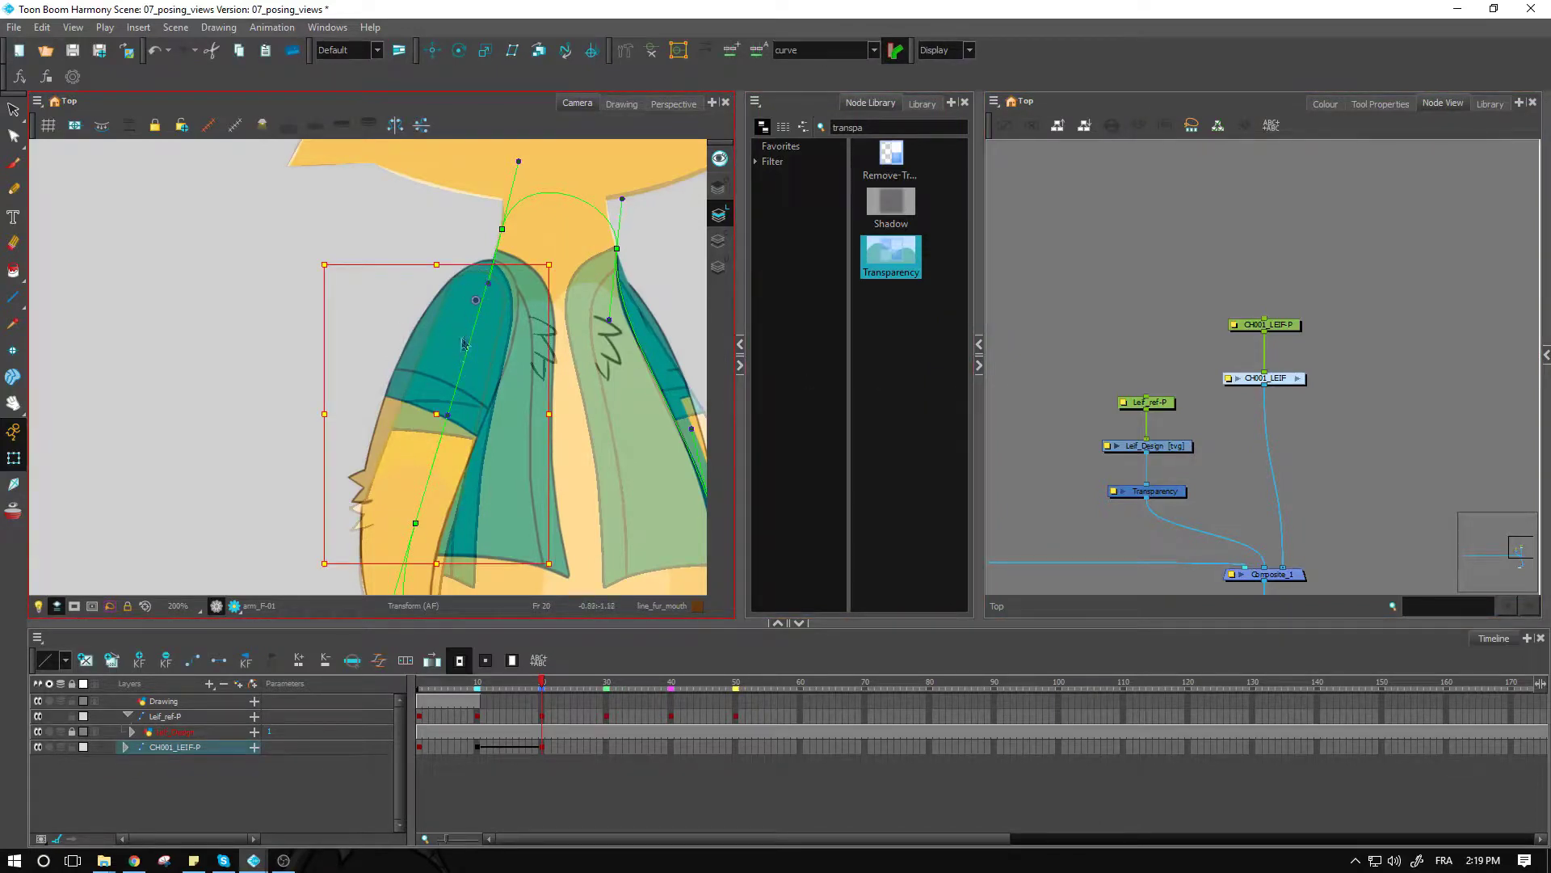
pyautogui.press('1')
pyautogui.press('1')
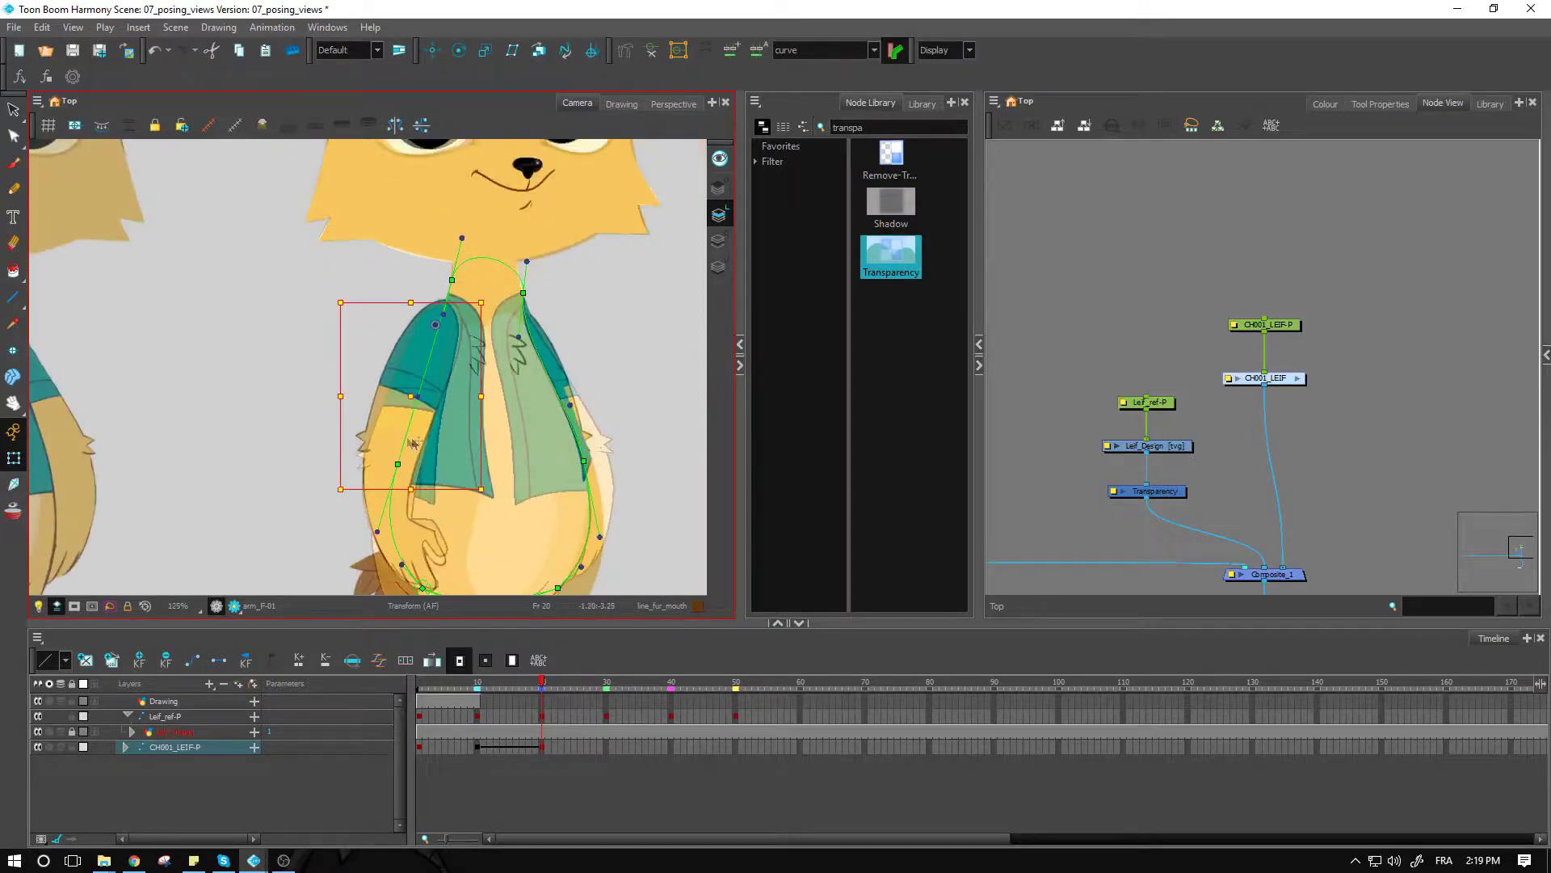
pyautogui.click(651, 50)
pyautogui.press('2')
pyautogui.press('2')
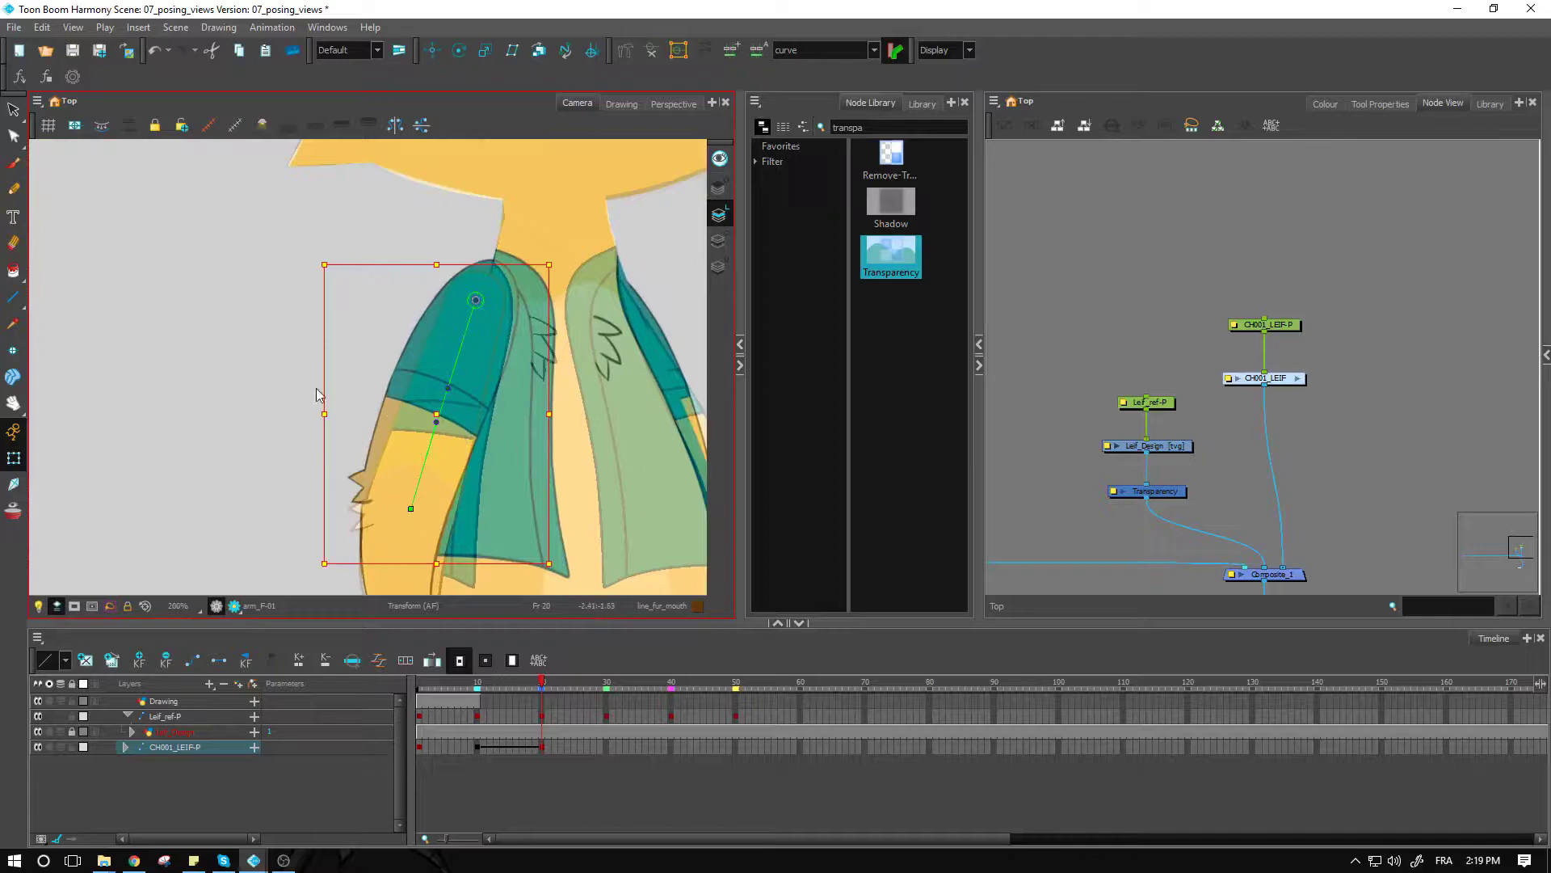
# Switch the front upper arm's deformation to envelope and show its control points.
pyautogui.click(253, 398)
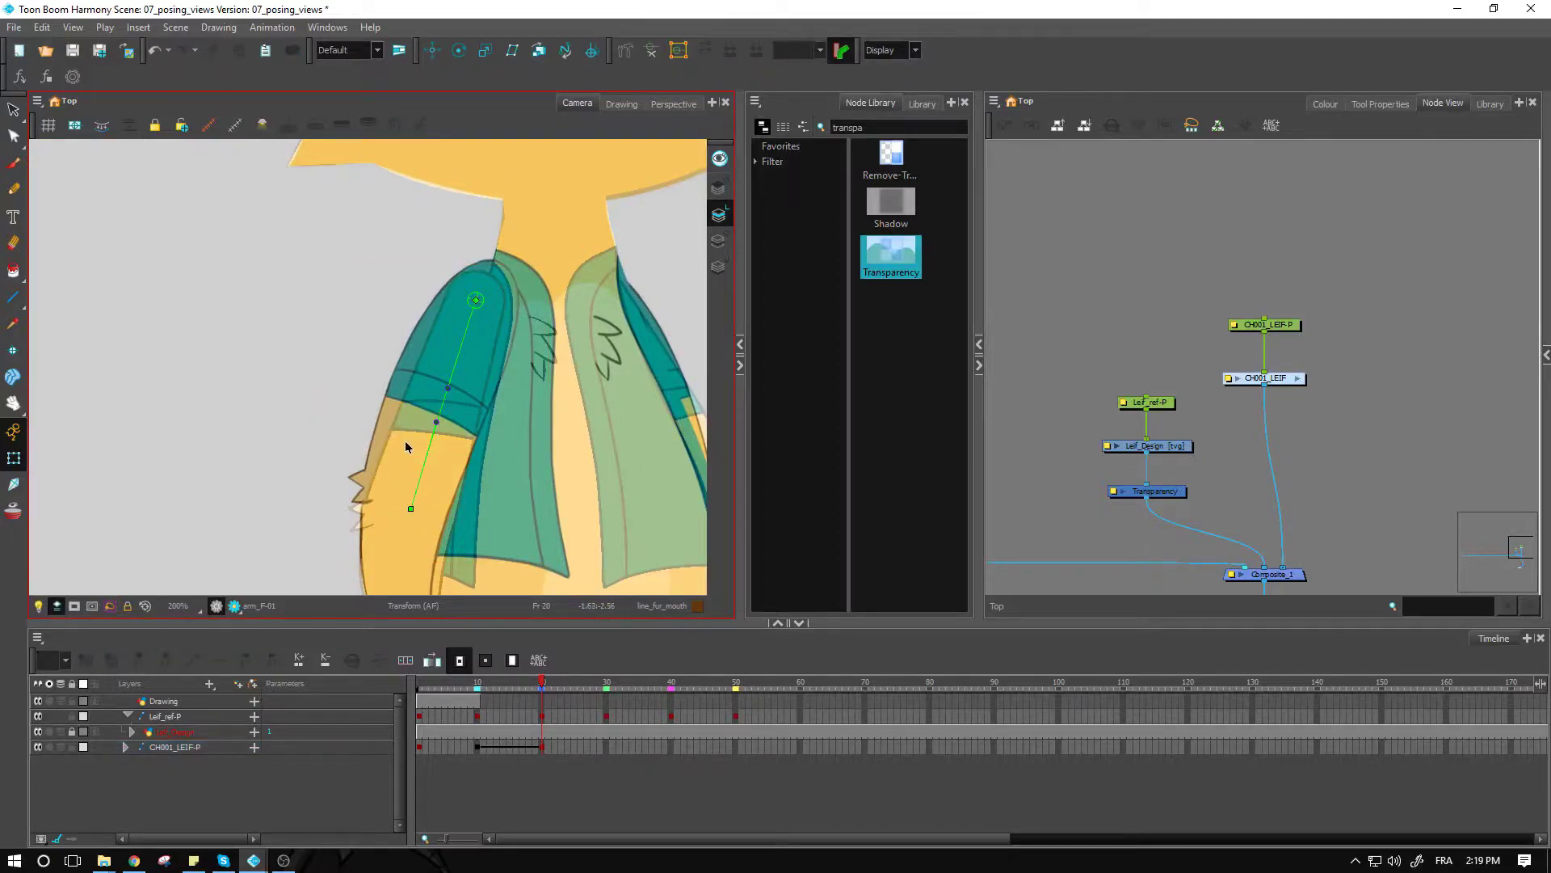
pyautogui.click(405, 443)
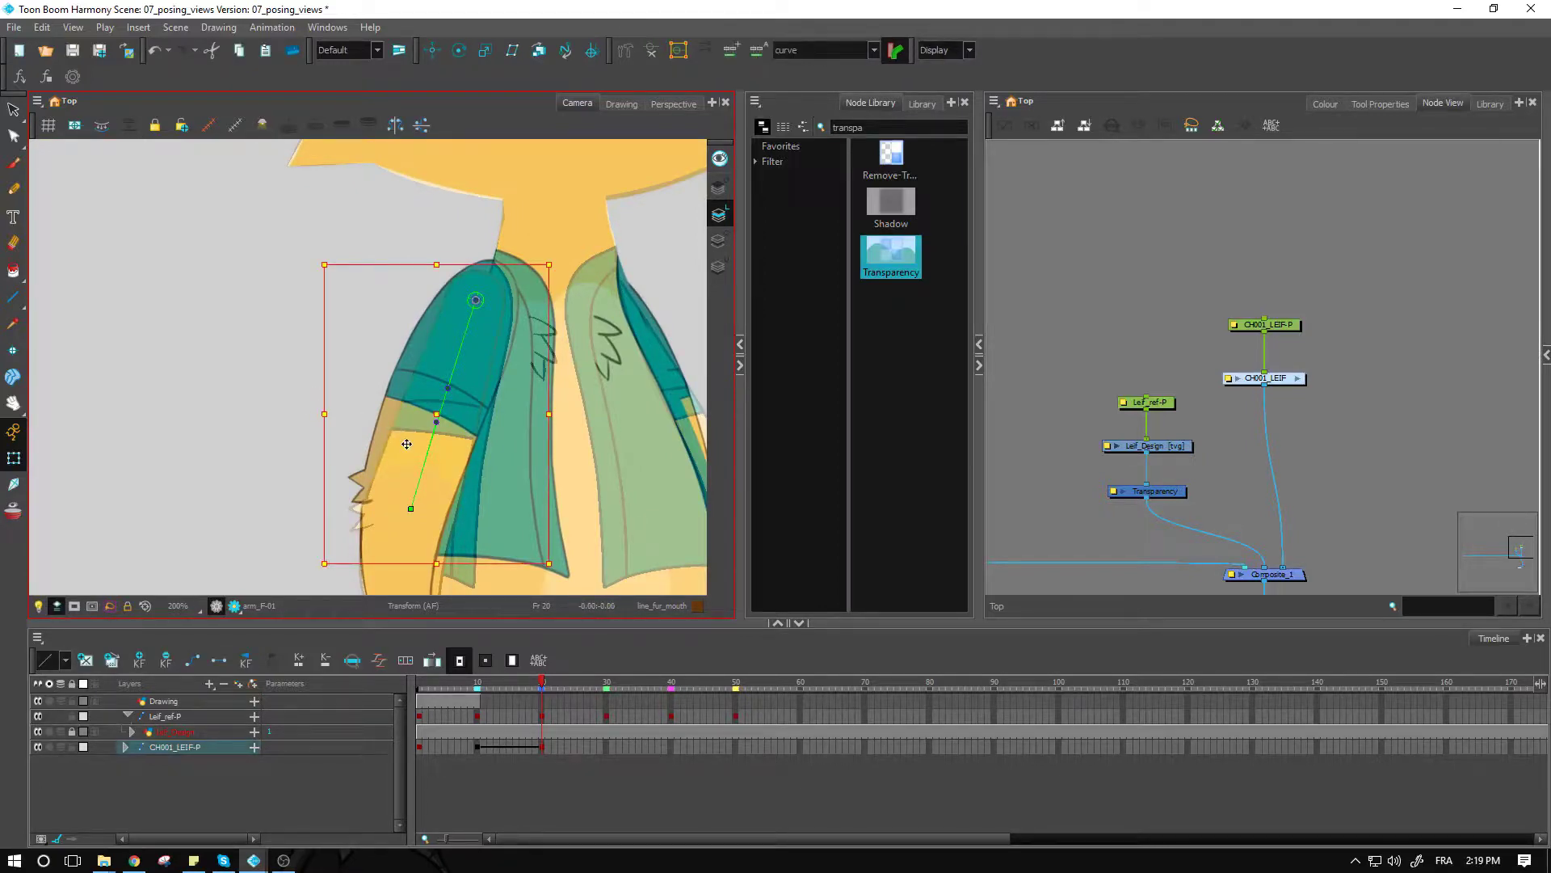
pyautogui.click(819, 50)
pyautogui.click(819, 86)
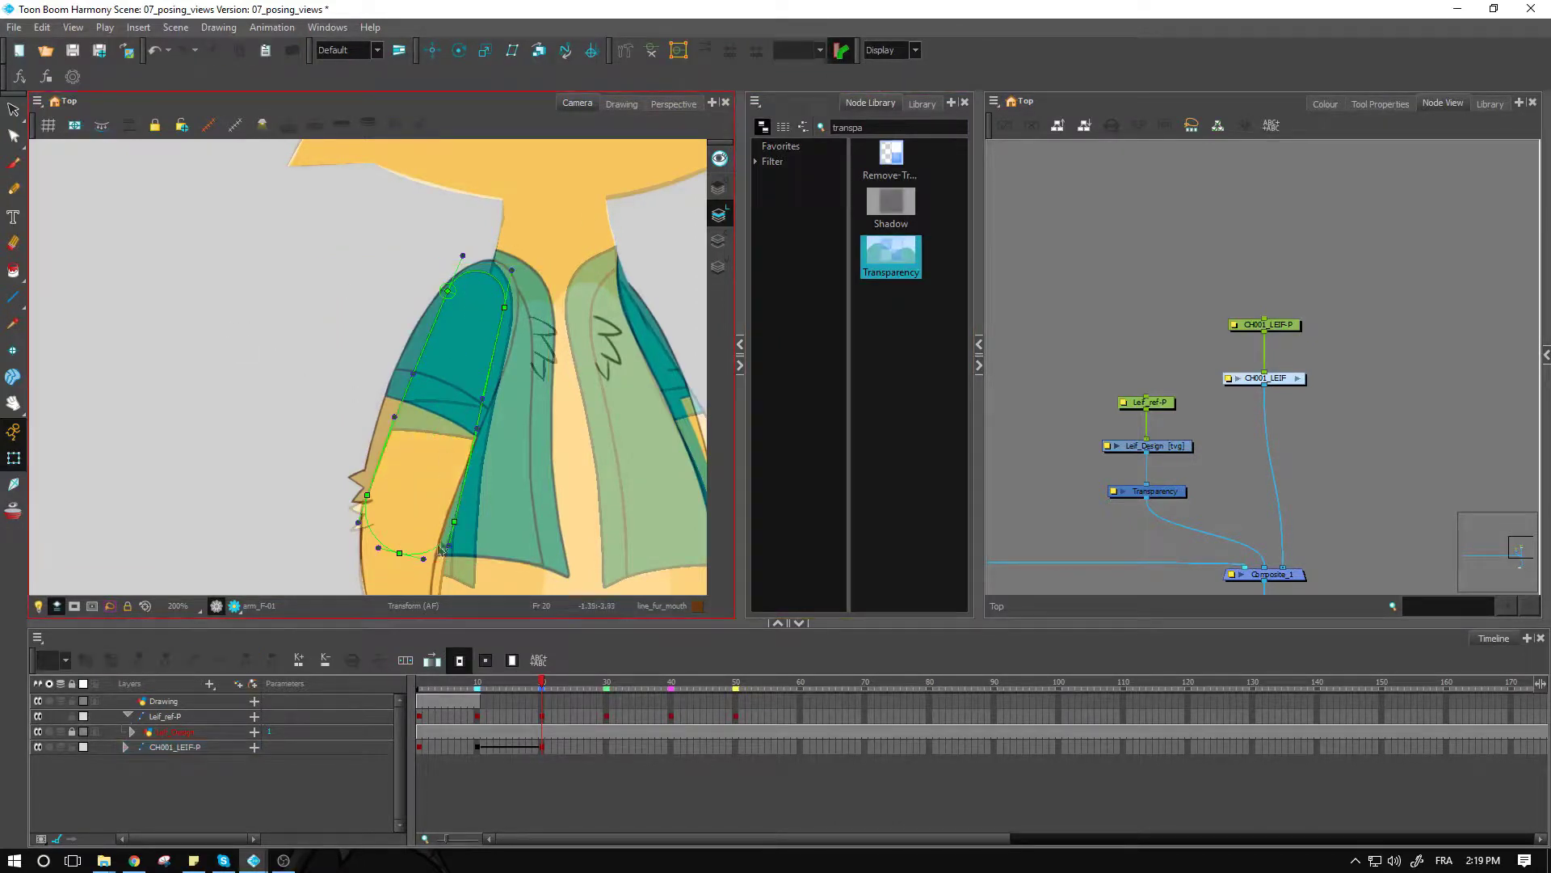
pyautogui.click(404, 570)
pyautogui.click(829, 50)
pyautogui.click(236, 352)
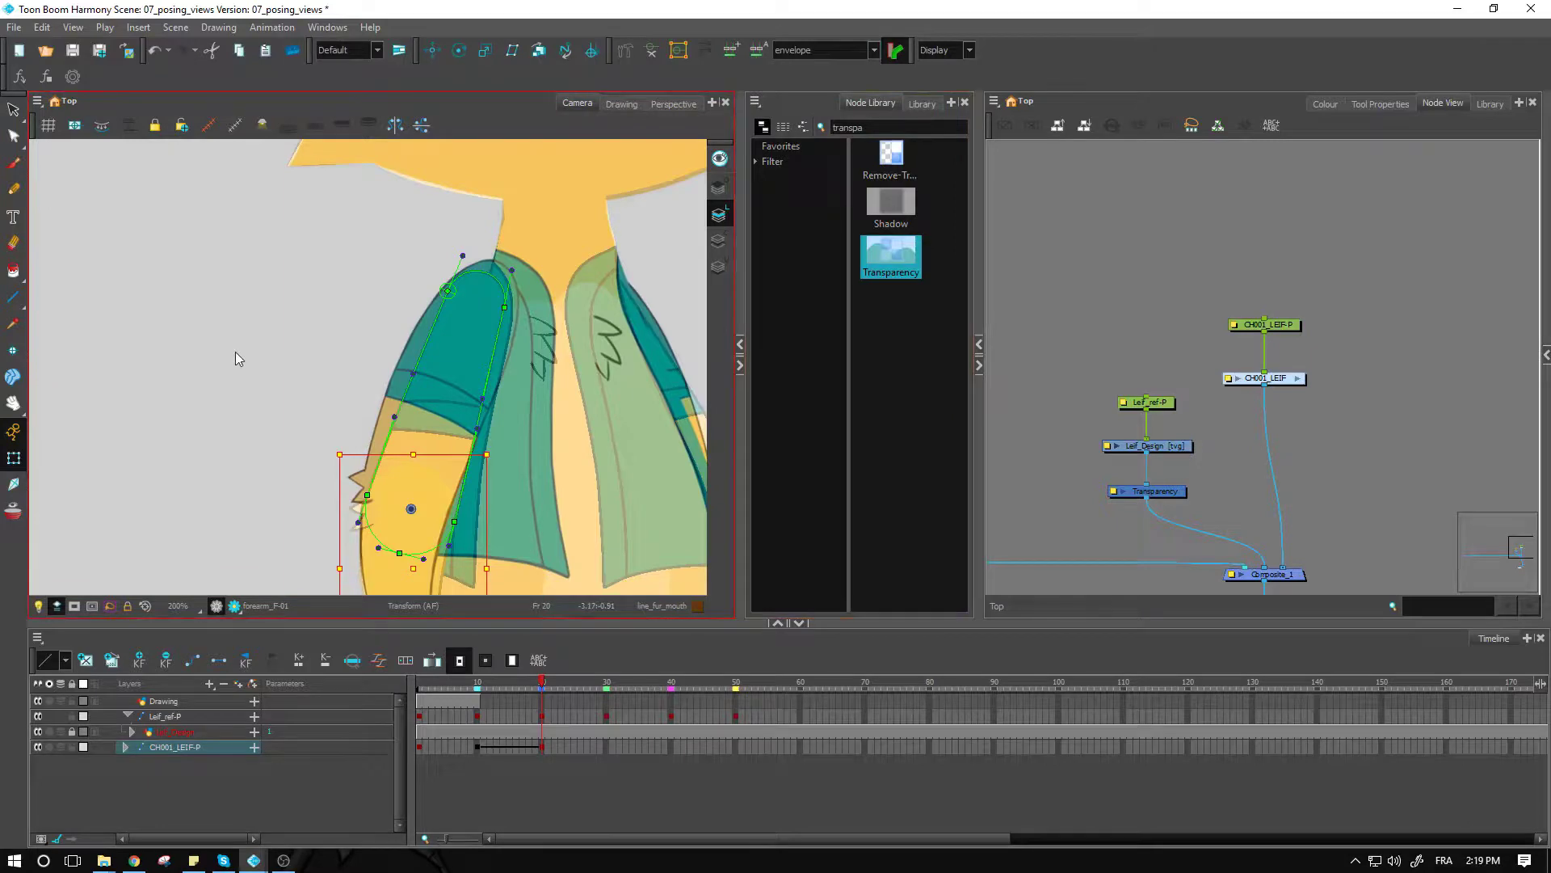
pyautogui.click(426, 445)
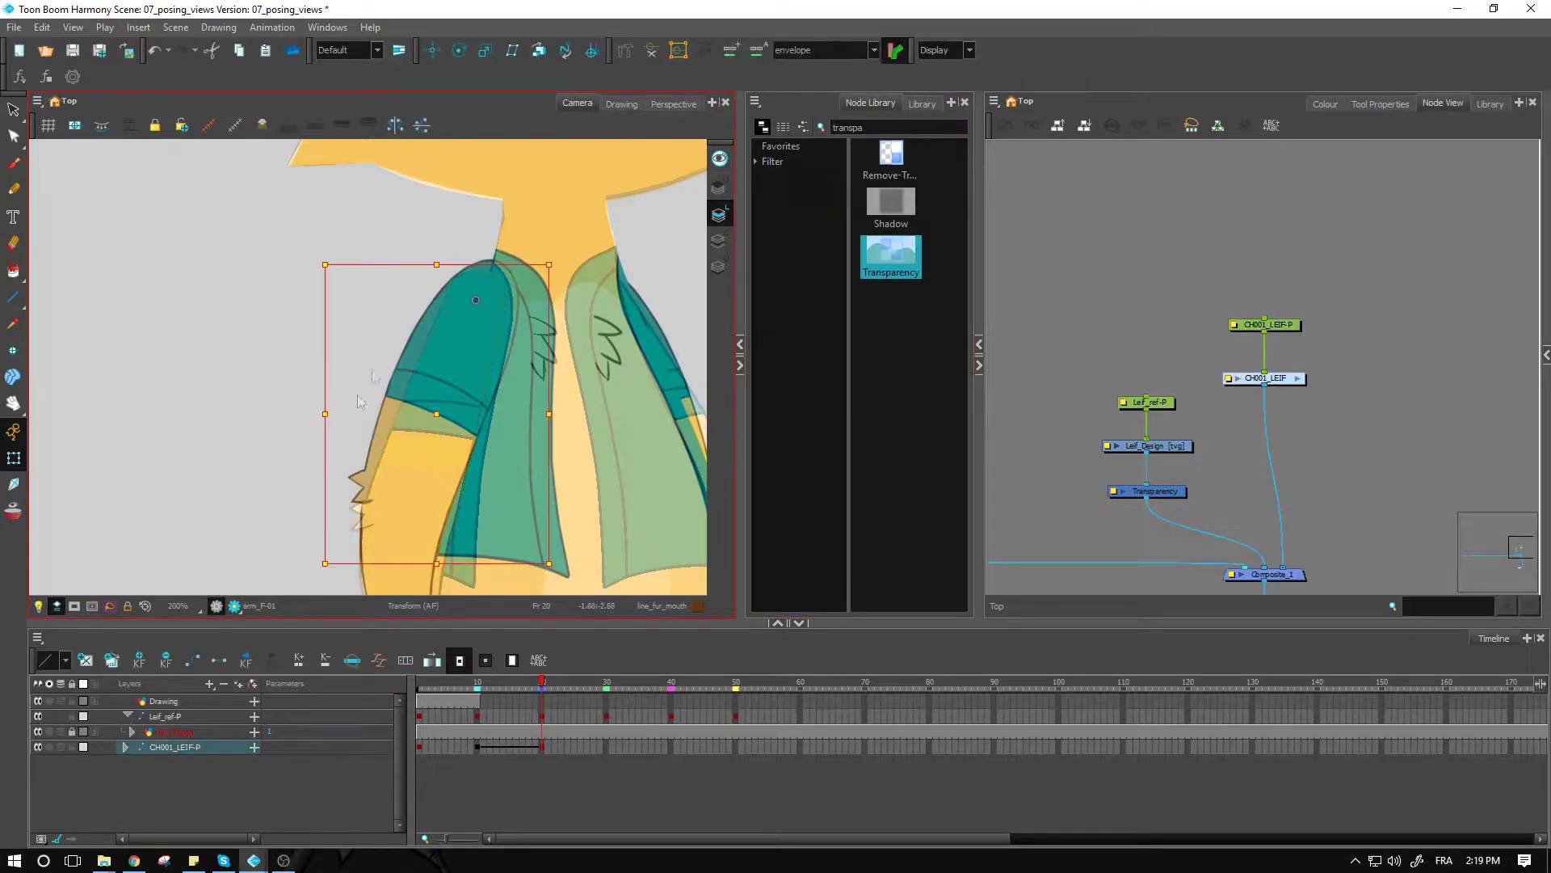
pyautogui.click(651, 51)
pyautogui.click(309, 363)
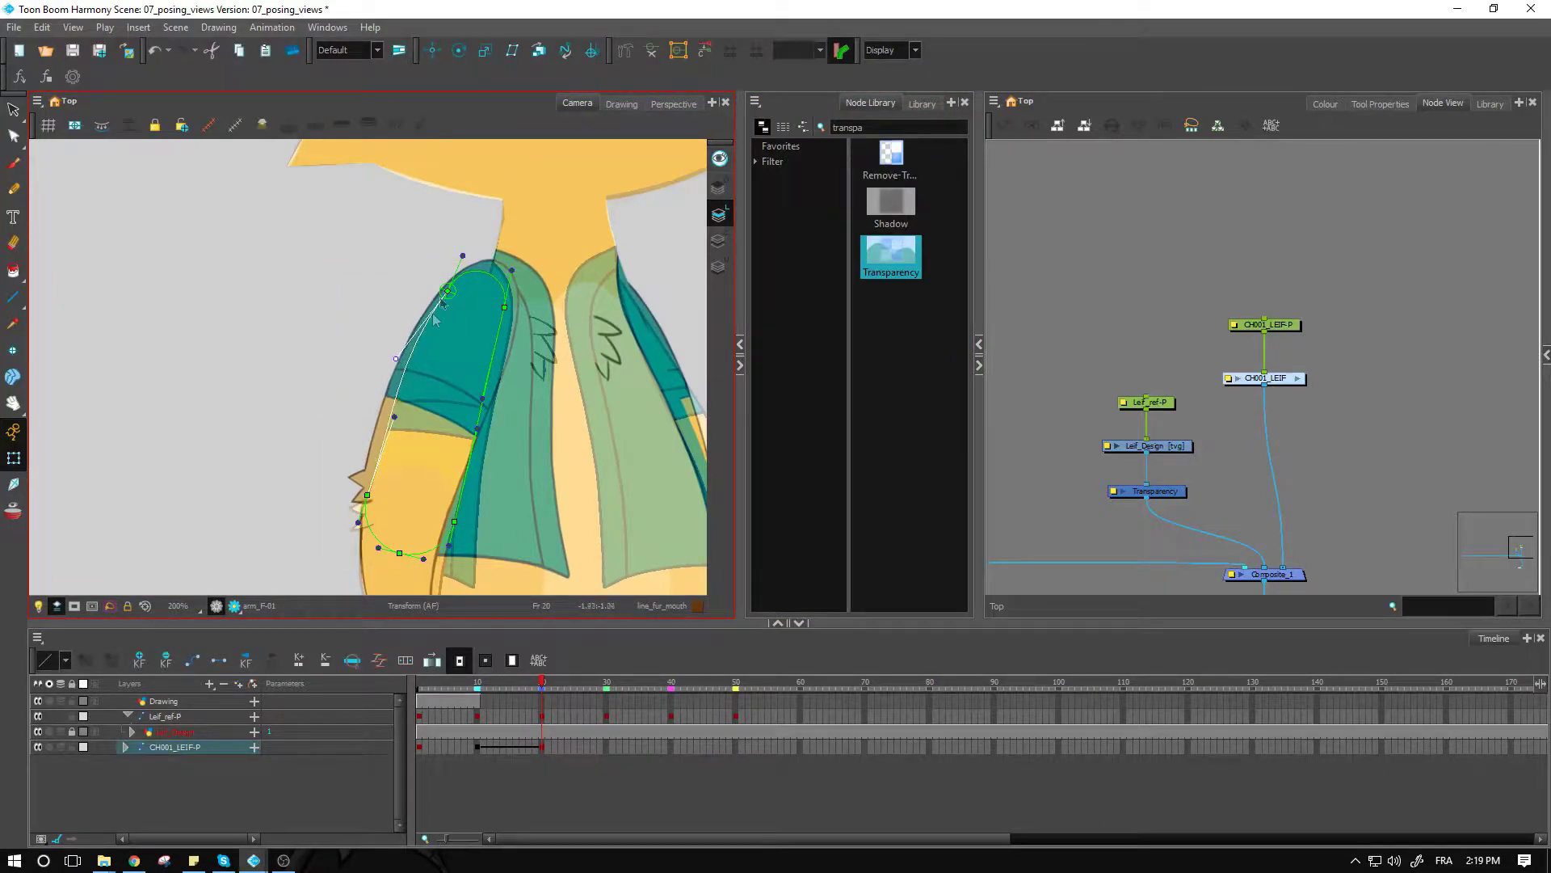
# Adjust the envelope's shoulder points and handles so the sleeve's rounded top and outer edge follow the reference.
pyautogui.click(475, 255)
pyautogui.moveTo(475, 255); pyautogui.dragTo(445, 290)
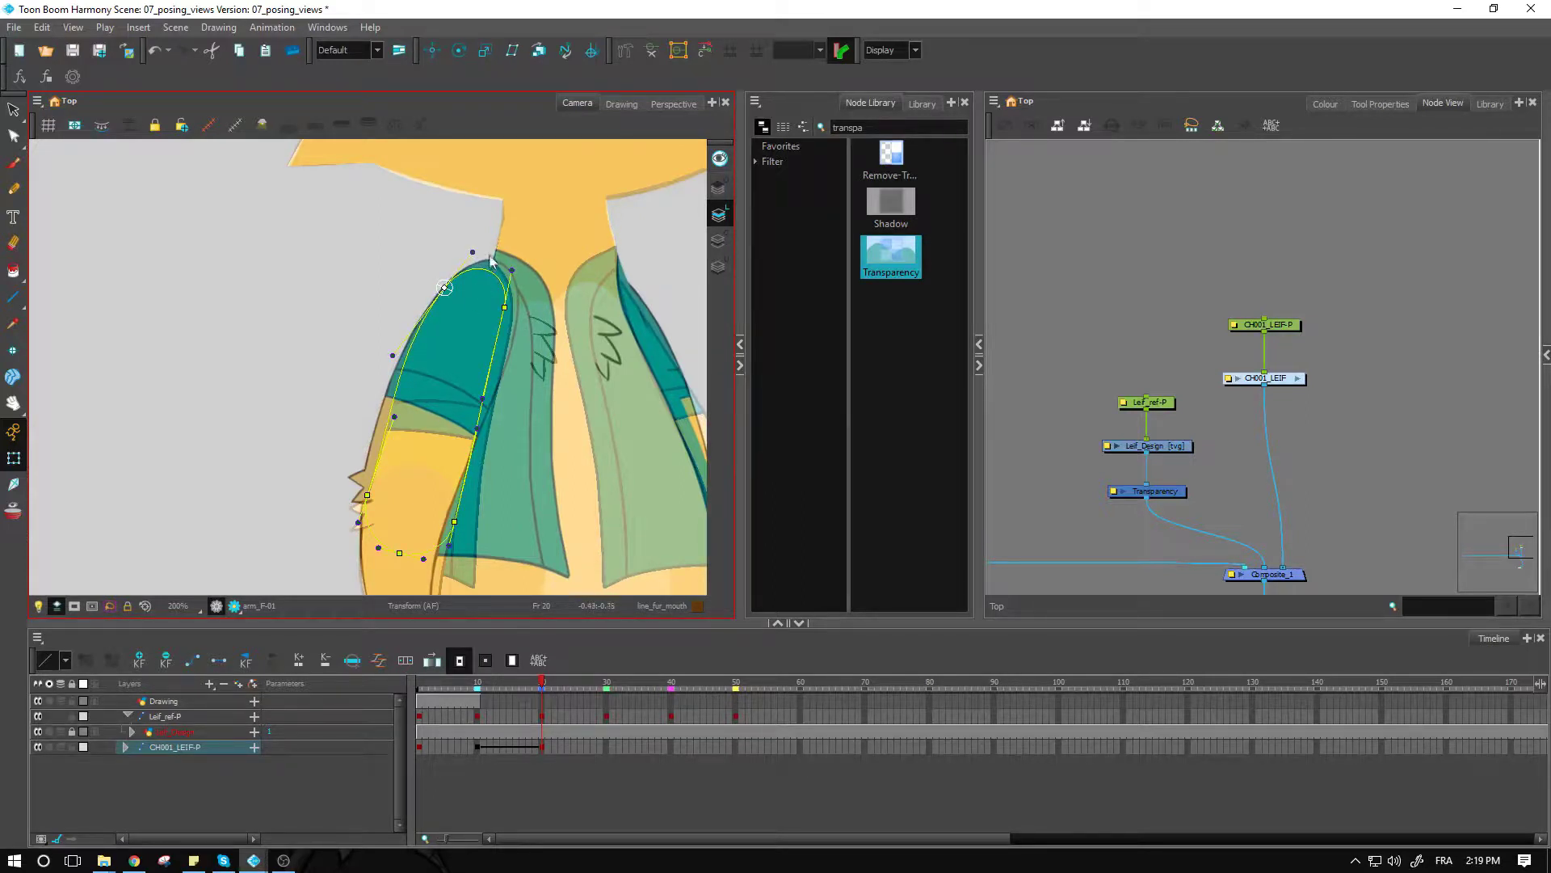
pyautogui.moveTo(504, 307); pyautogui.dragTo(517, 312)
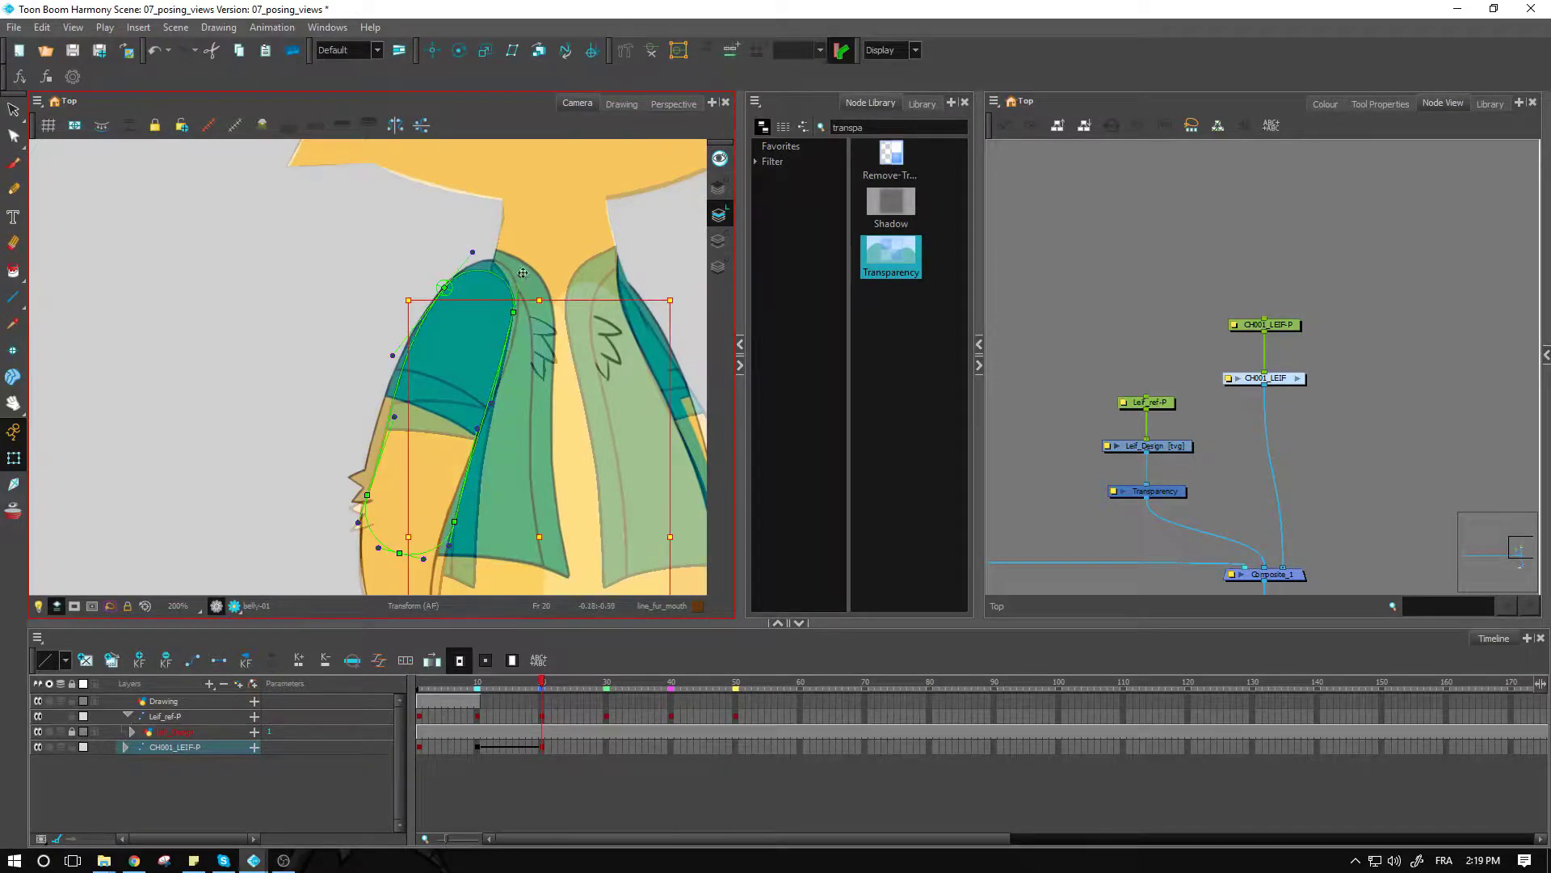
pyautogui.hotkey('ctrl', 'z')
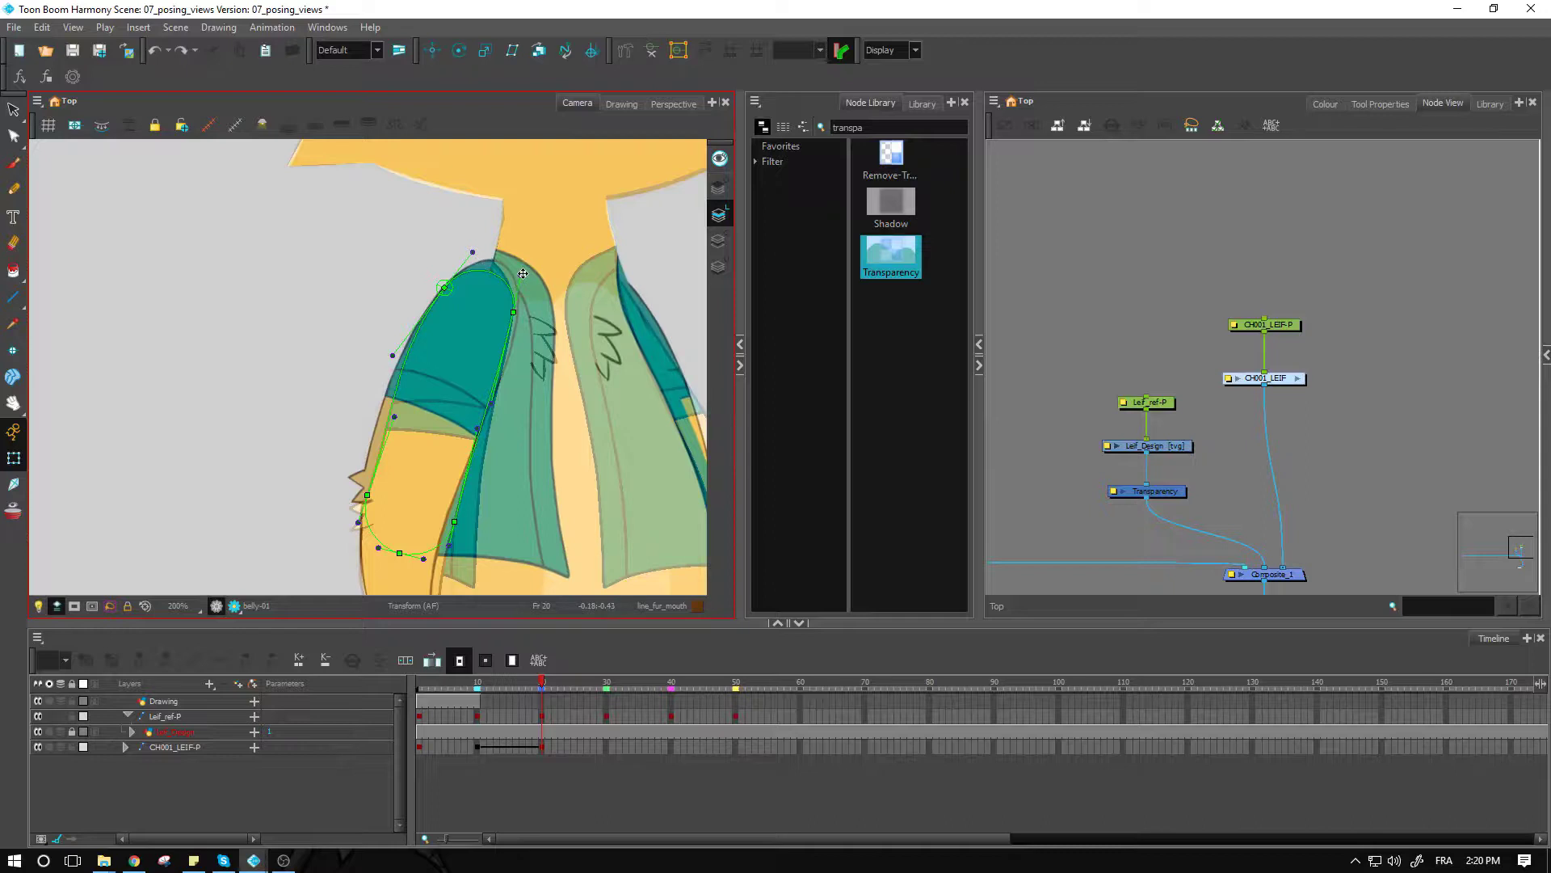
pyautogui.click(524, 274)
pyautogui.moveTo(523, 273); pyautogui.dragTo(477, 246)
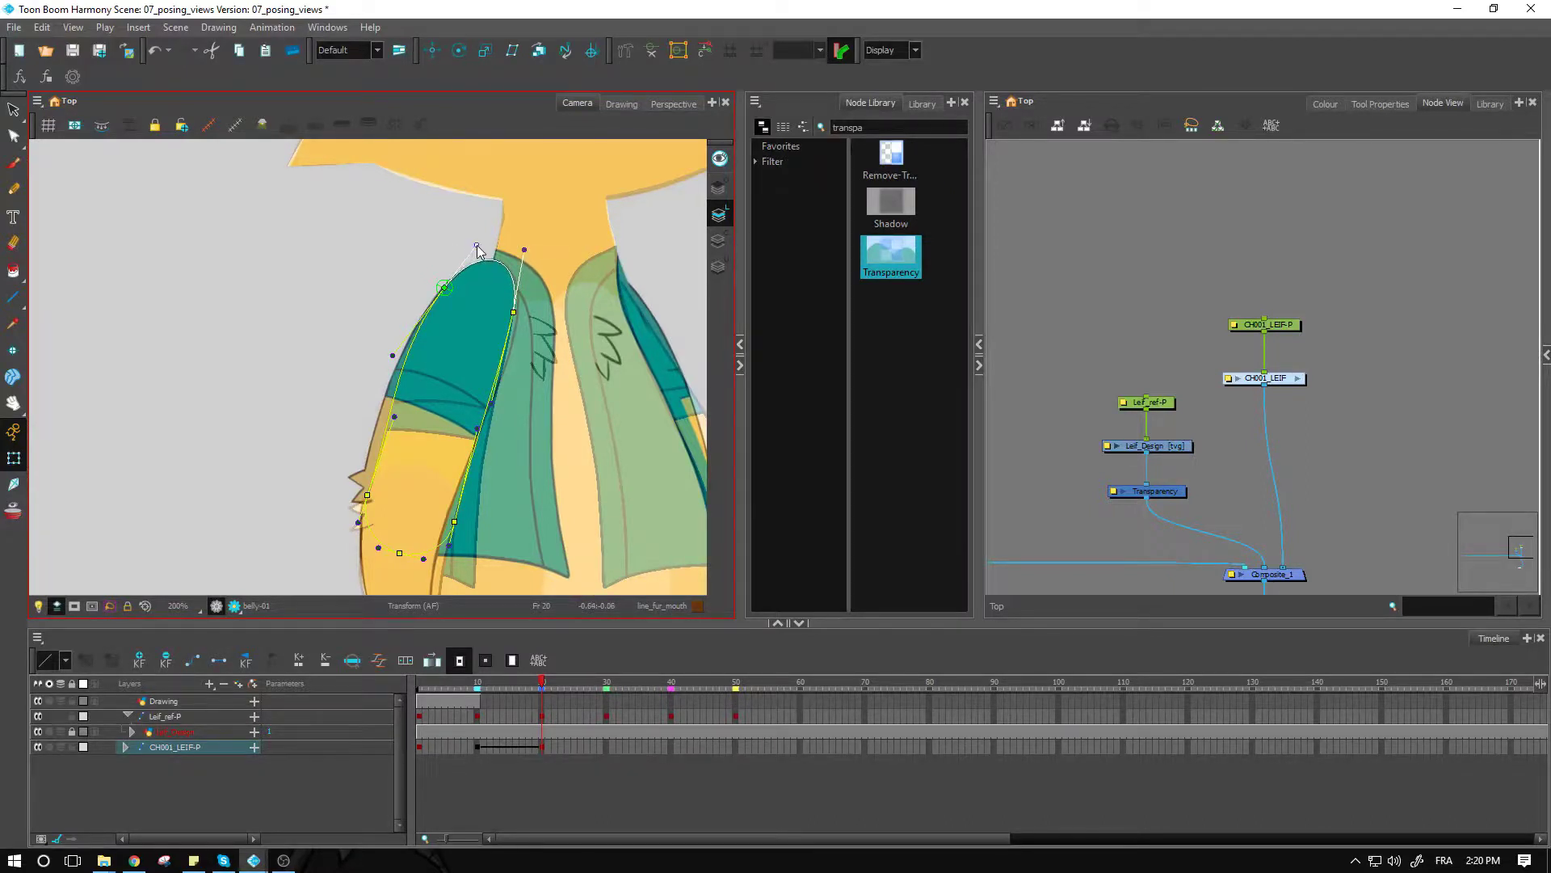
pyautogui.click(1107, 350)
pyautogui.click(425, 450)
pyautogui.press('b')
pyautogui.press('b')
pyautogui.press('b')
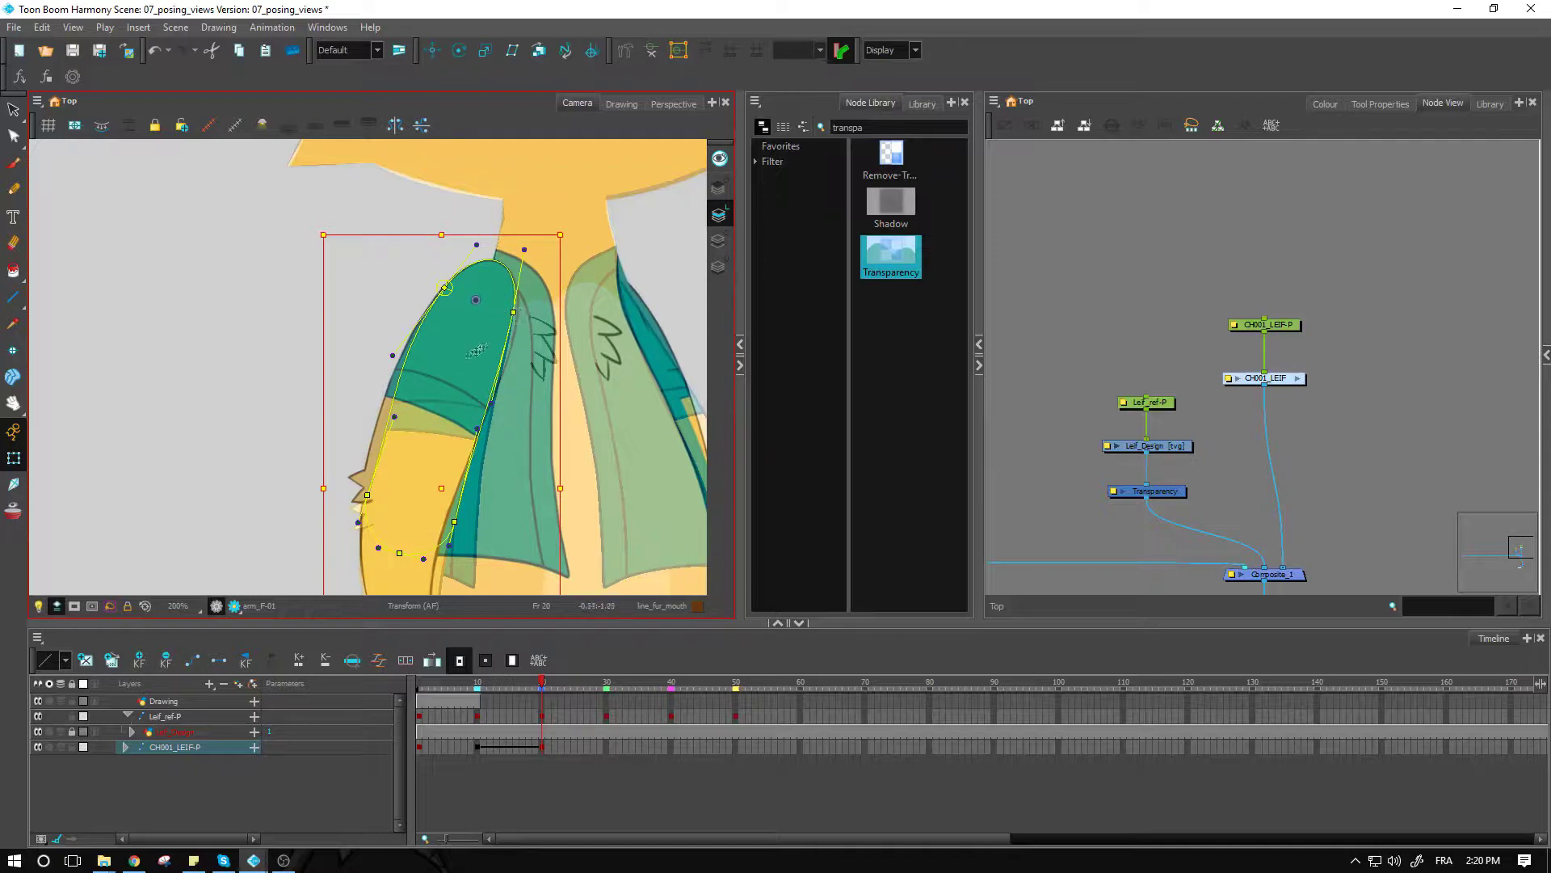
pyautogui.click(349, 356)
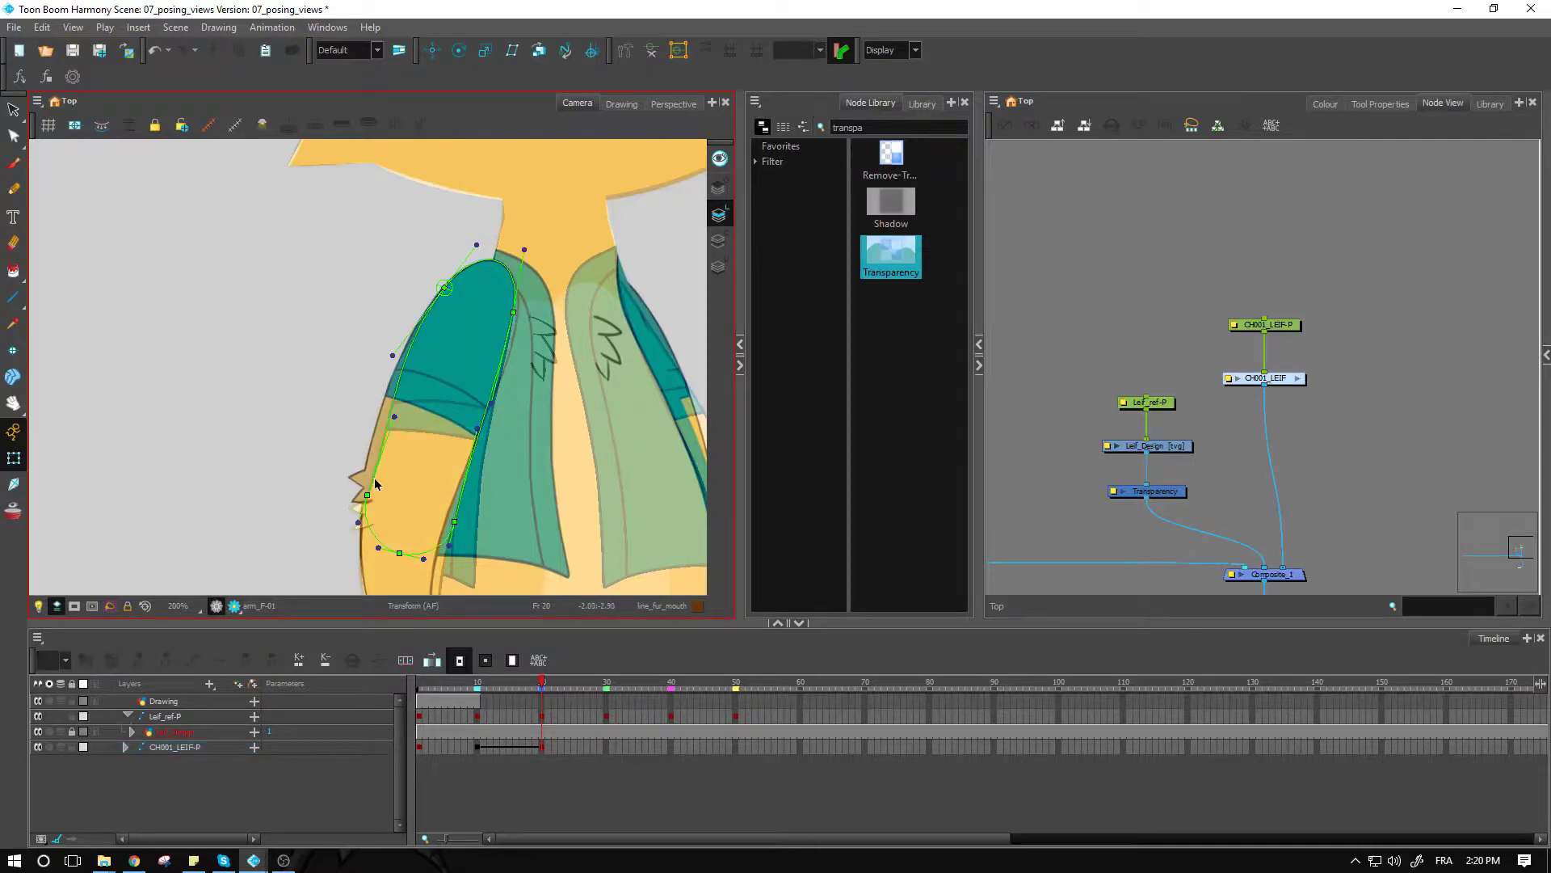
# Scale the upper-arm envelope's elbow points together as a group, and pull the outer handle above the elbow onto the reference outline.
pyautogui.scroll(4, 367, 469)
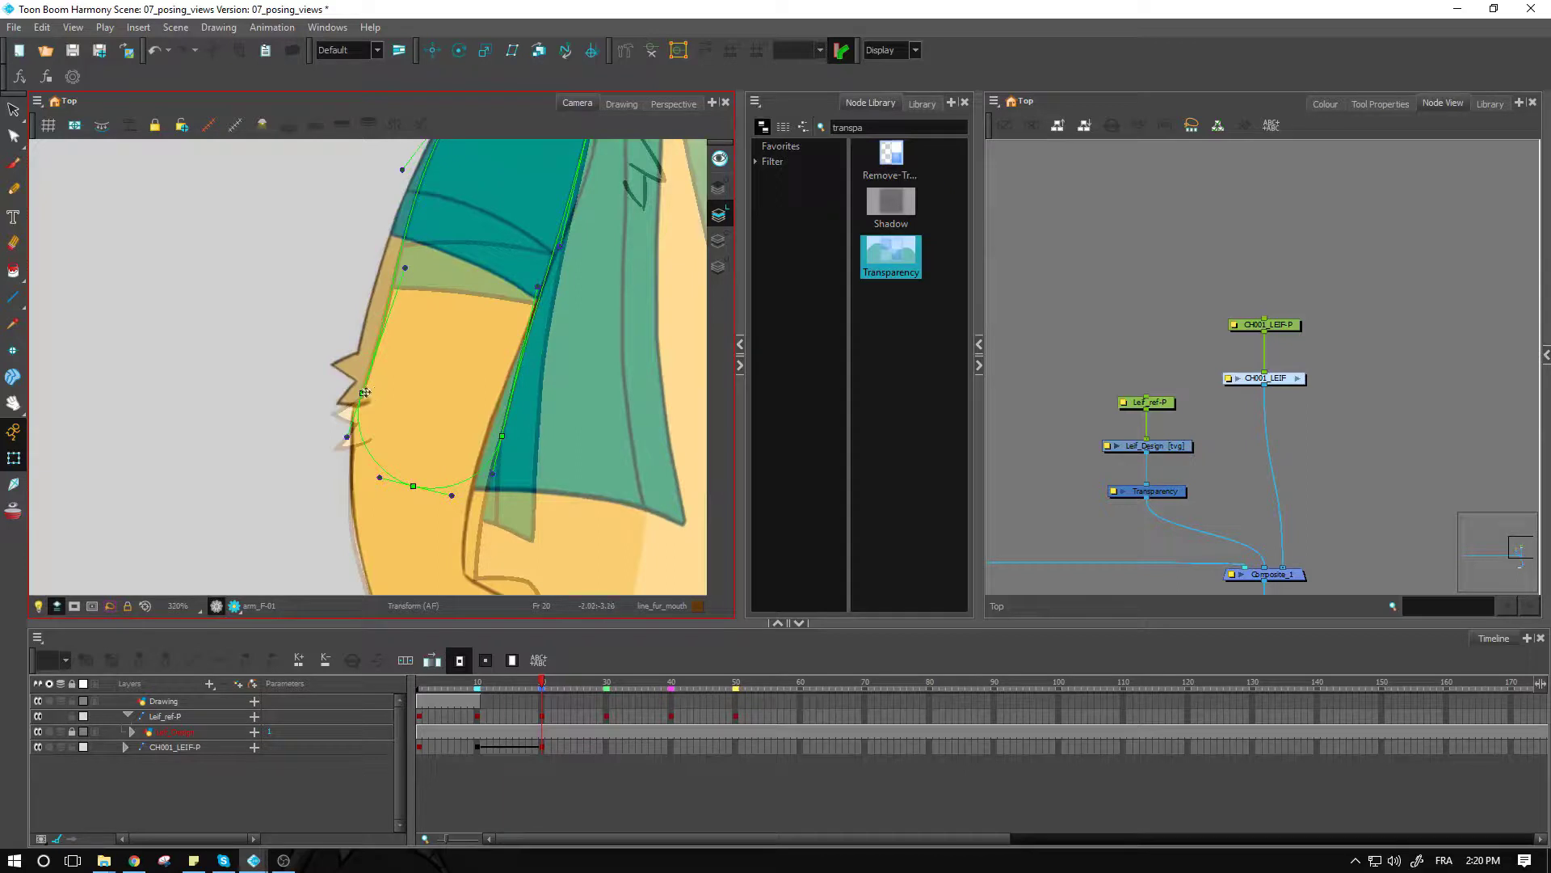
pyautogui.click(380, 432)
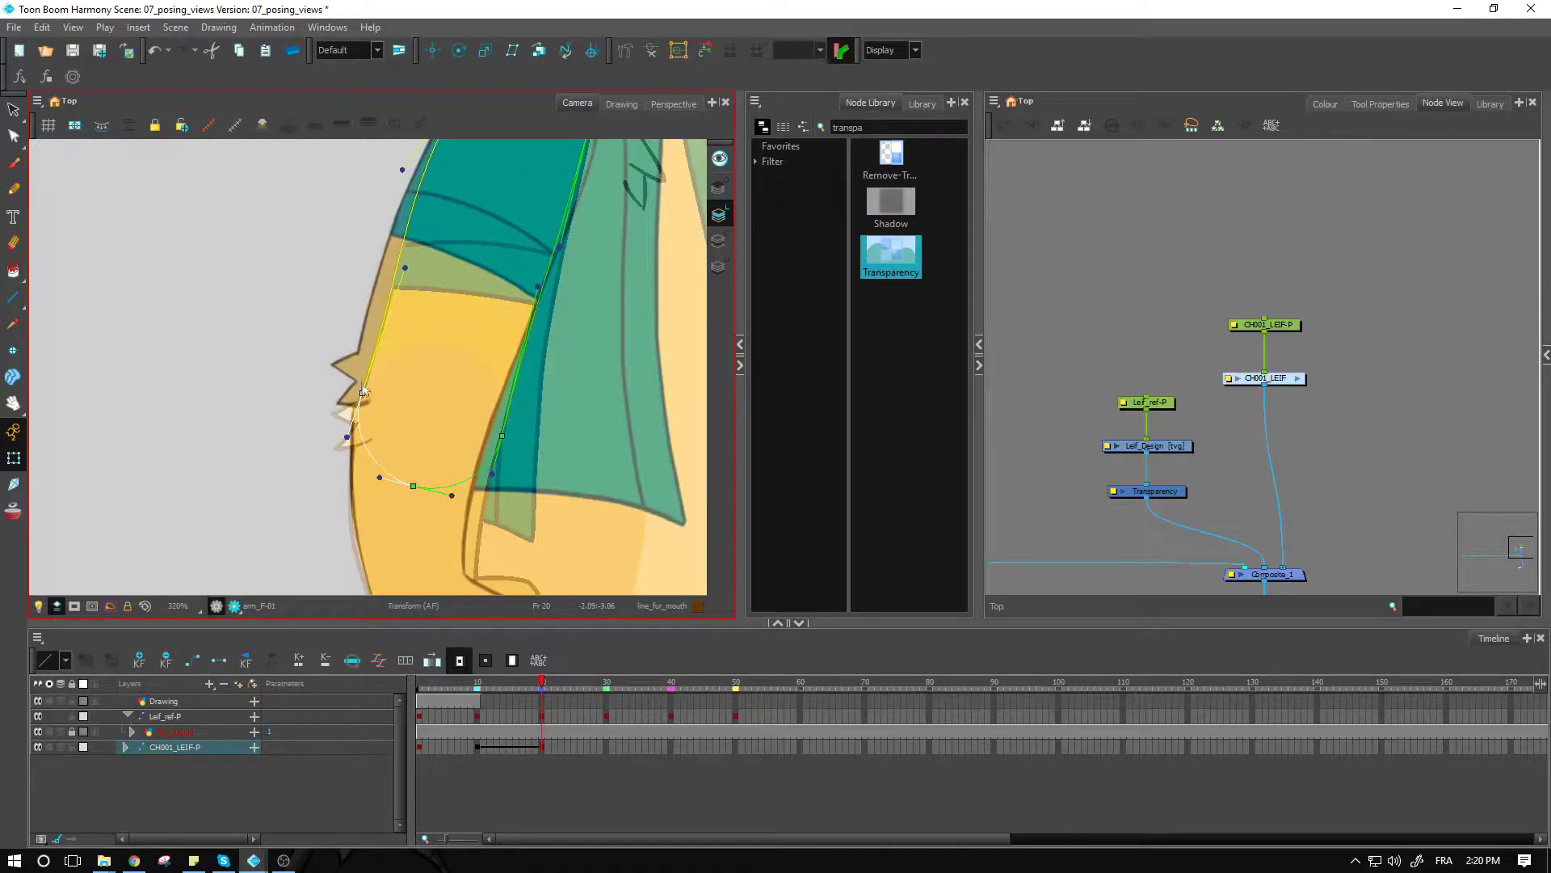
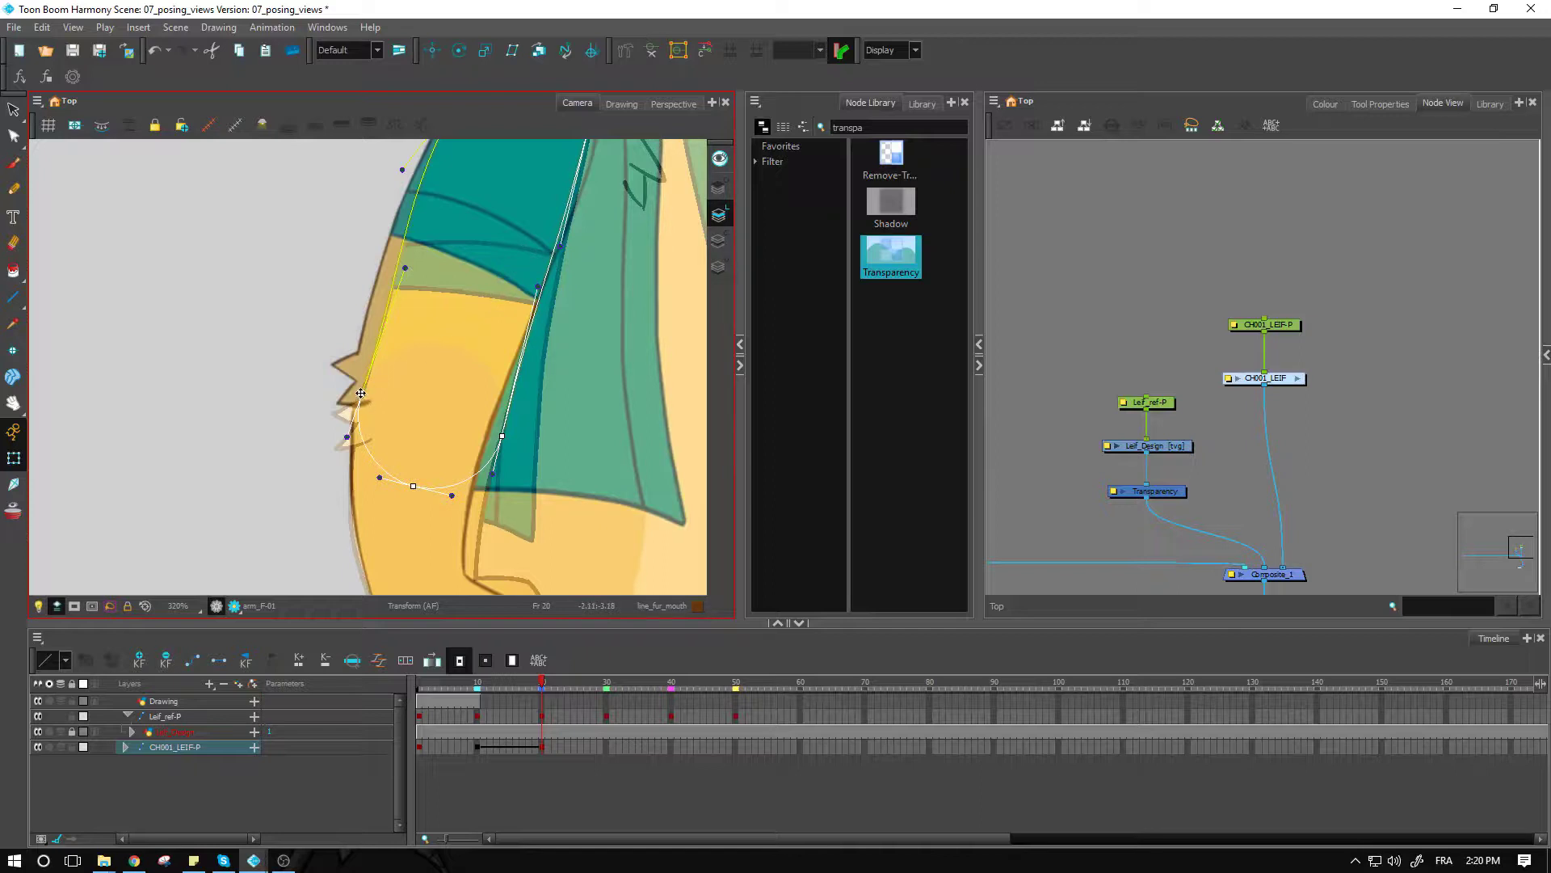
pyautogui.click(678, 52)
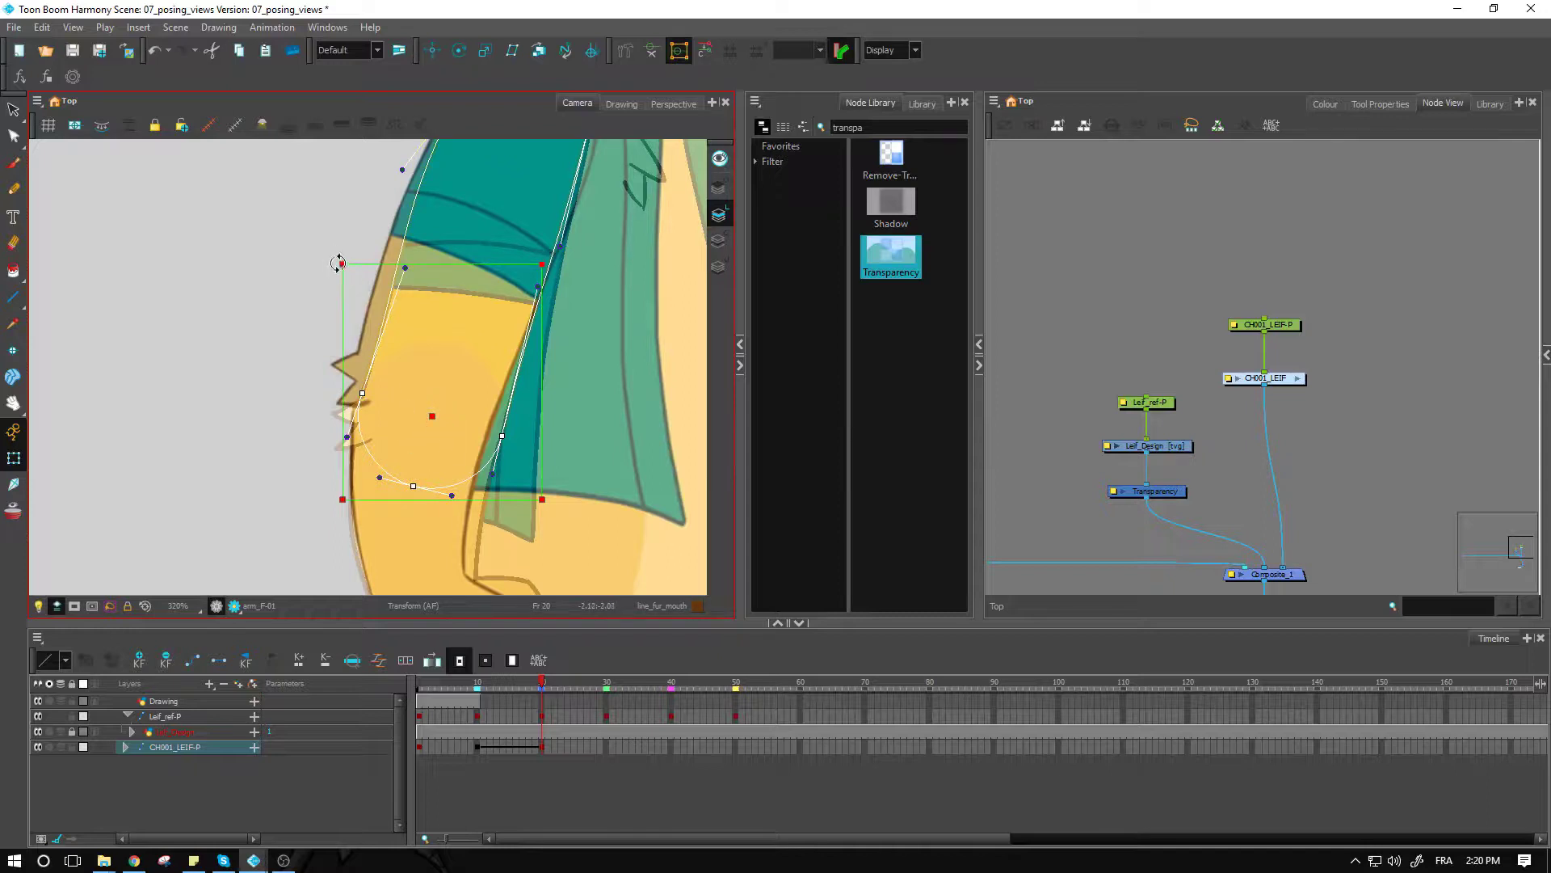
pyautogui.moveTo(341, 264); pyautogui.dragTo(332, 255)
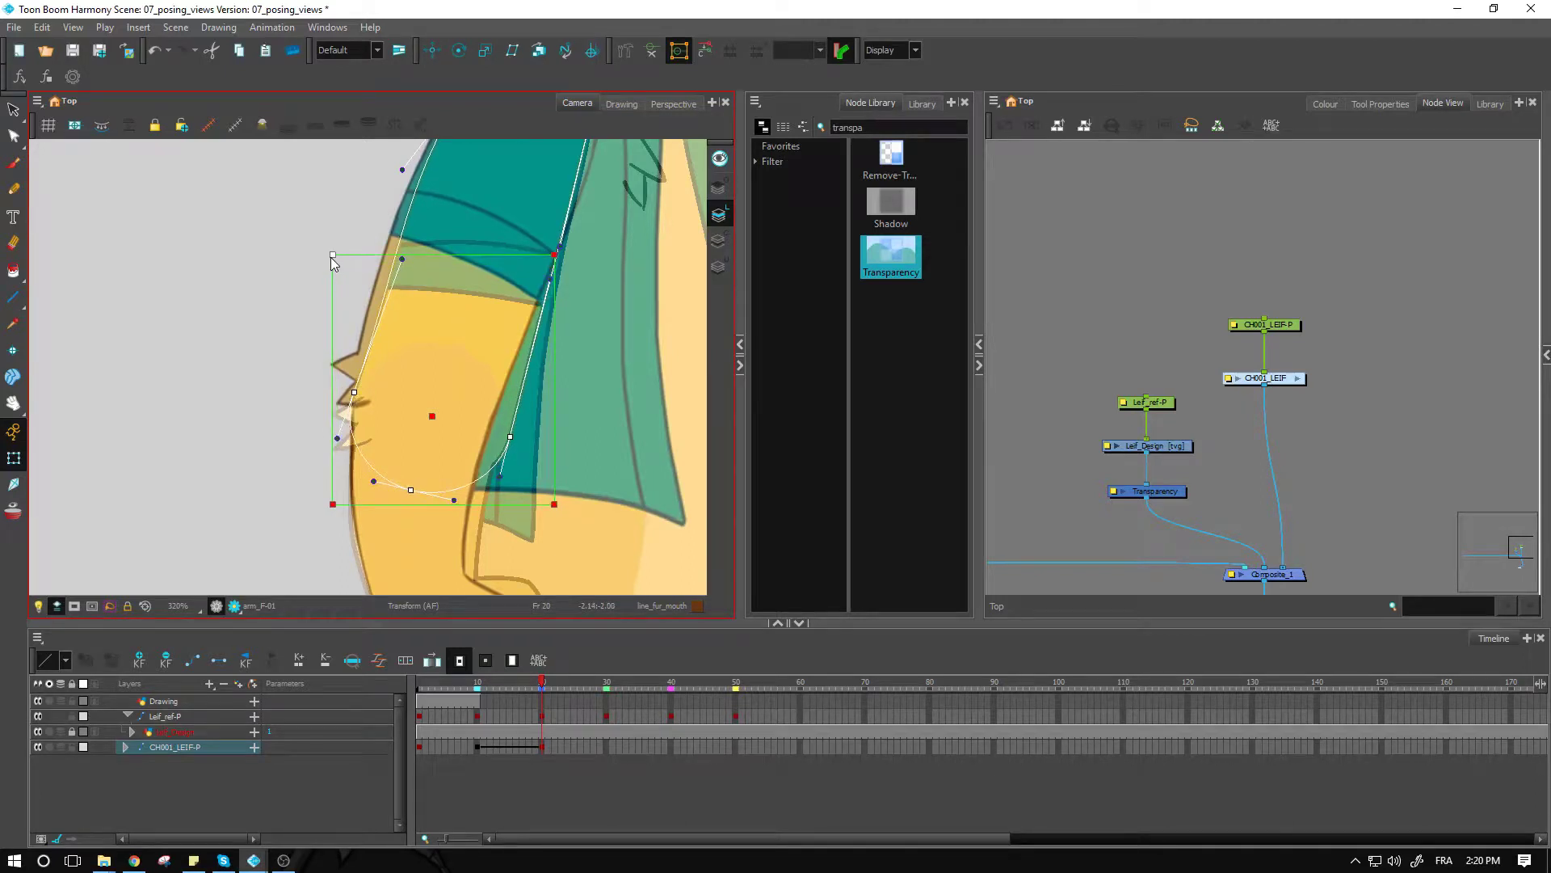
pyautogui.moveTo(331, 257); pyautogui.dragTo(332, 307)
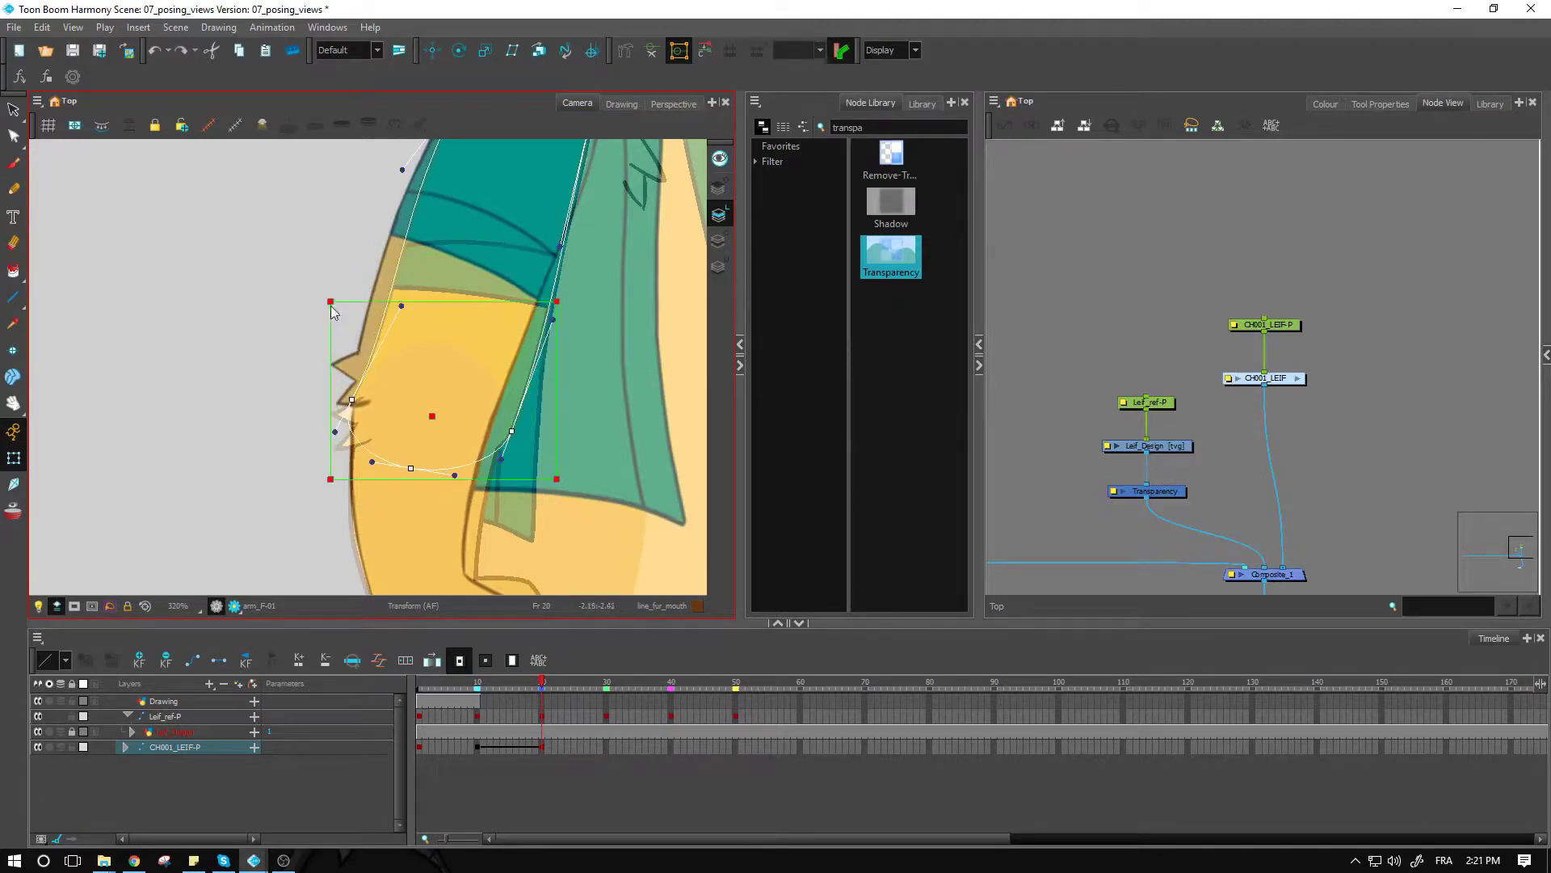
pyautogui.moveTo(328, 303)
pyautogui.mouseDown()
pyautogui.moveTo(315, 288)
pyautogui.moveTo(326, 299)
pyautogui.mouseUp()
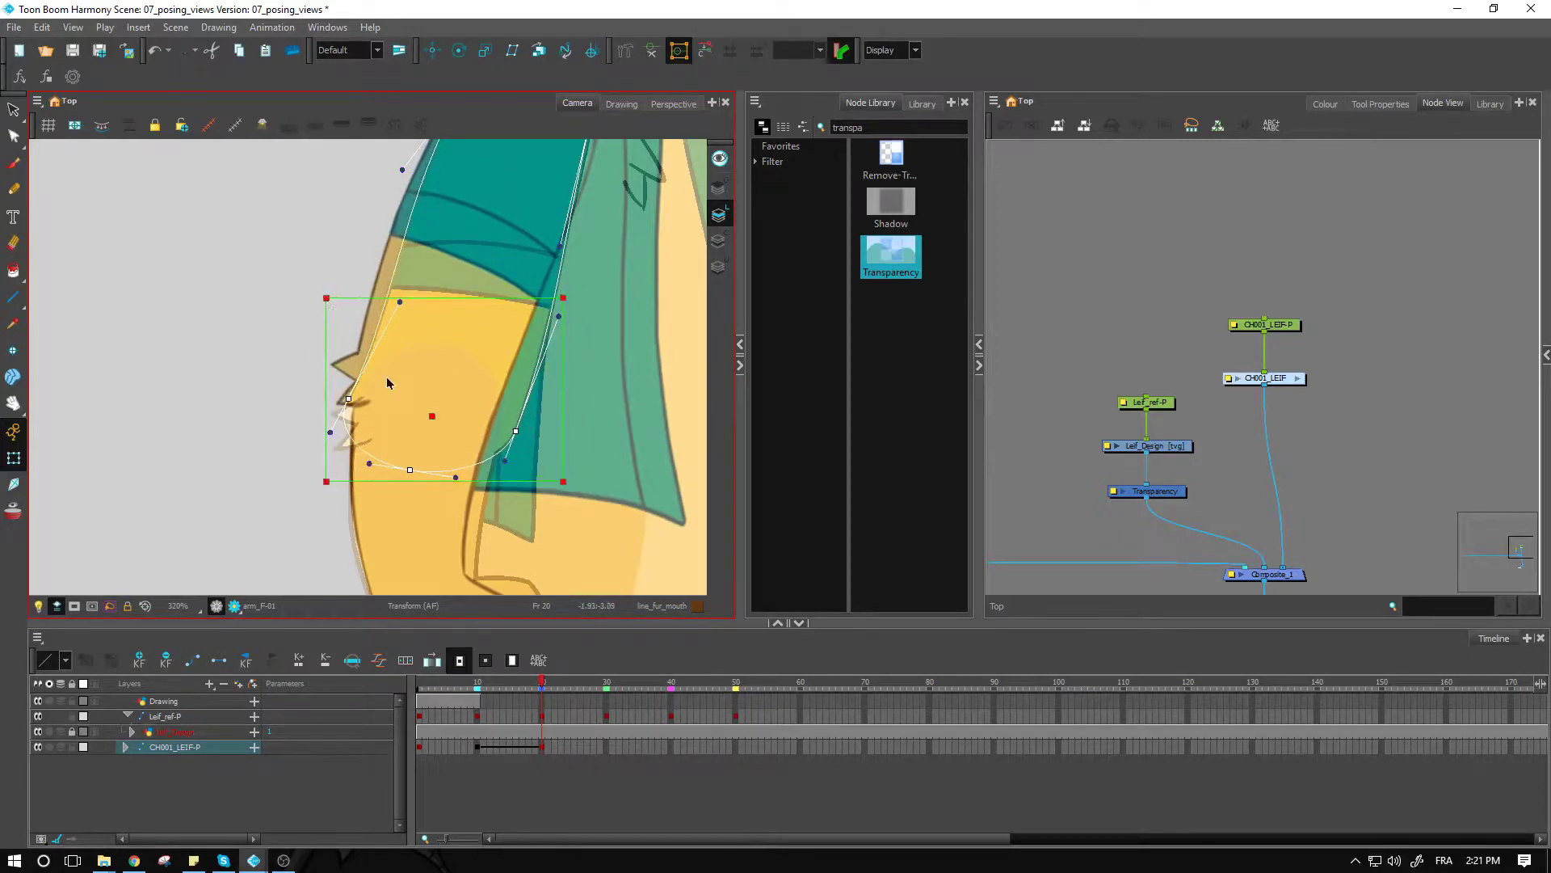
pyautogui.click(280, 281)
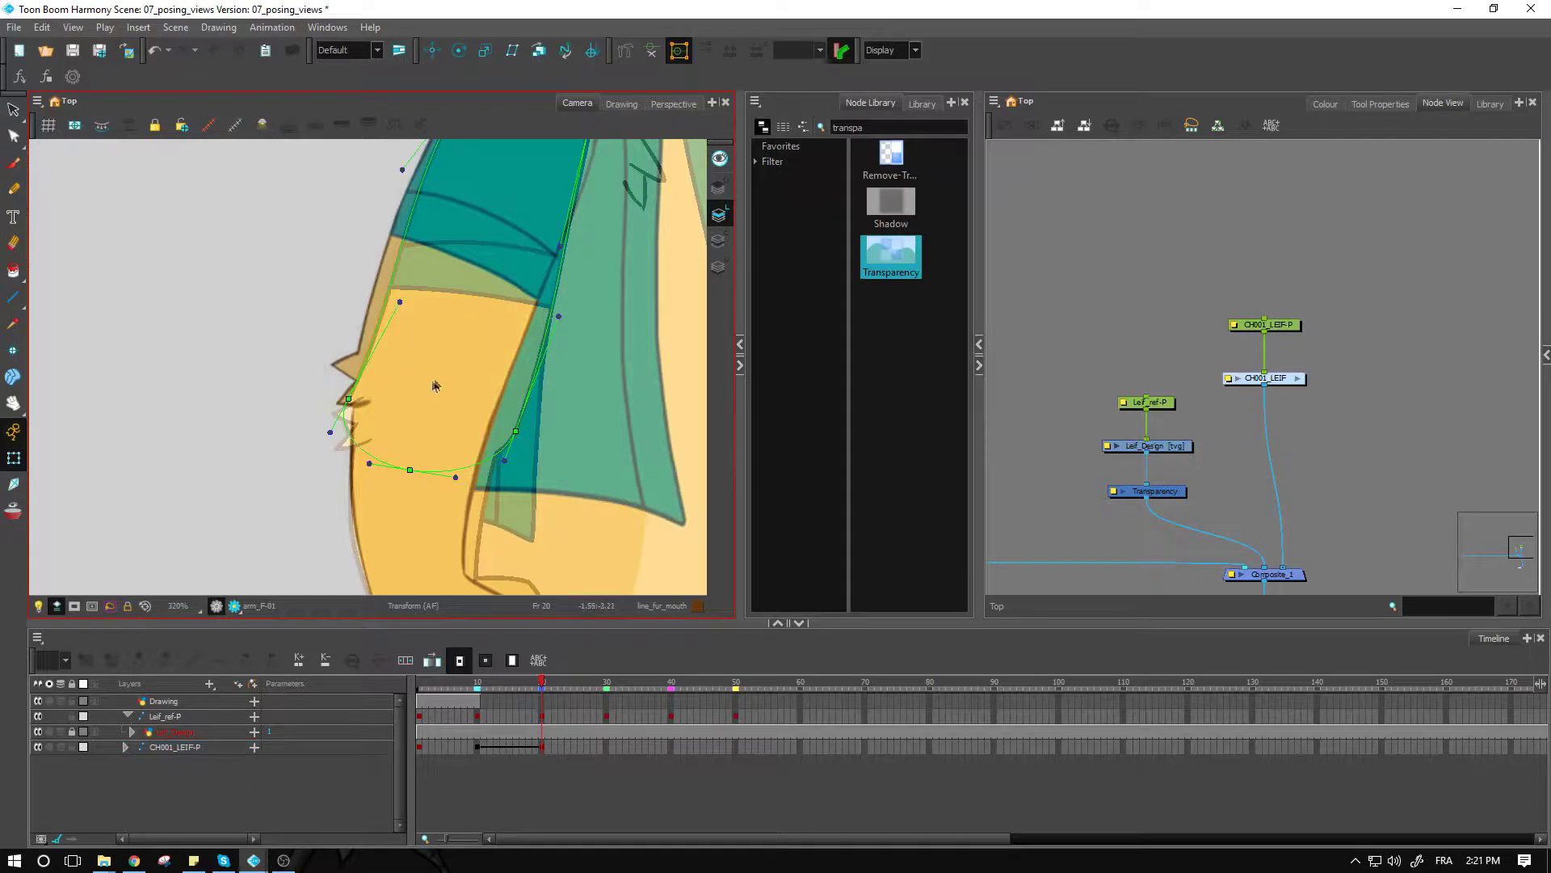
pyautogui.moveTo(400, 303); pyautogui.dragTo(371, 284)
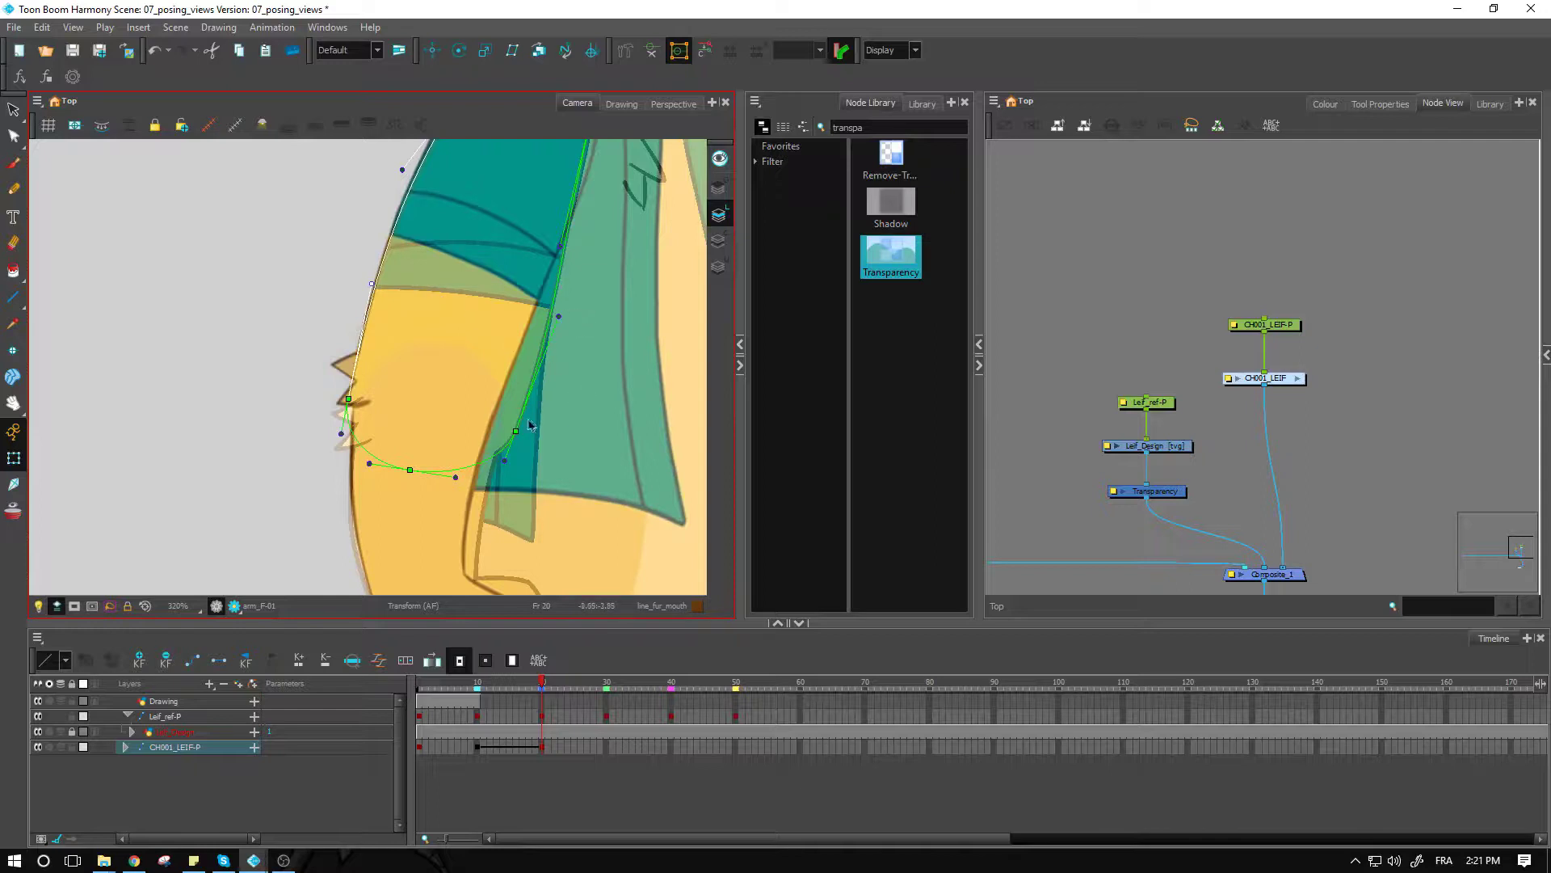
pyautogui.moveTo(516, 432); pyautogui.dragTo(494, 413)
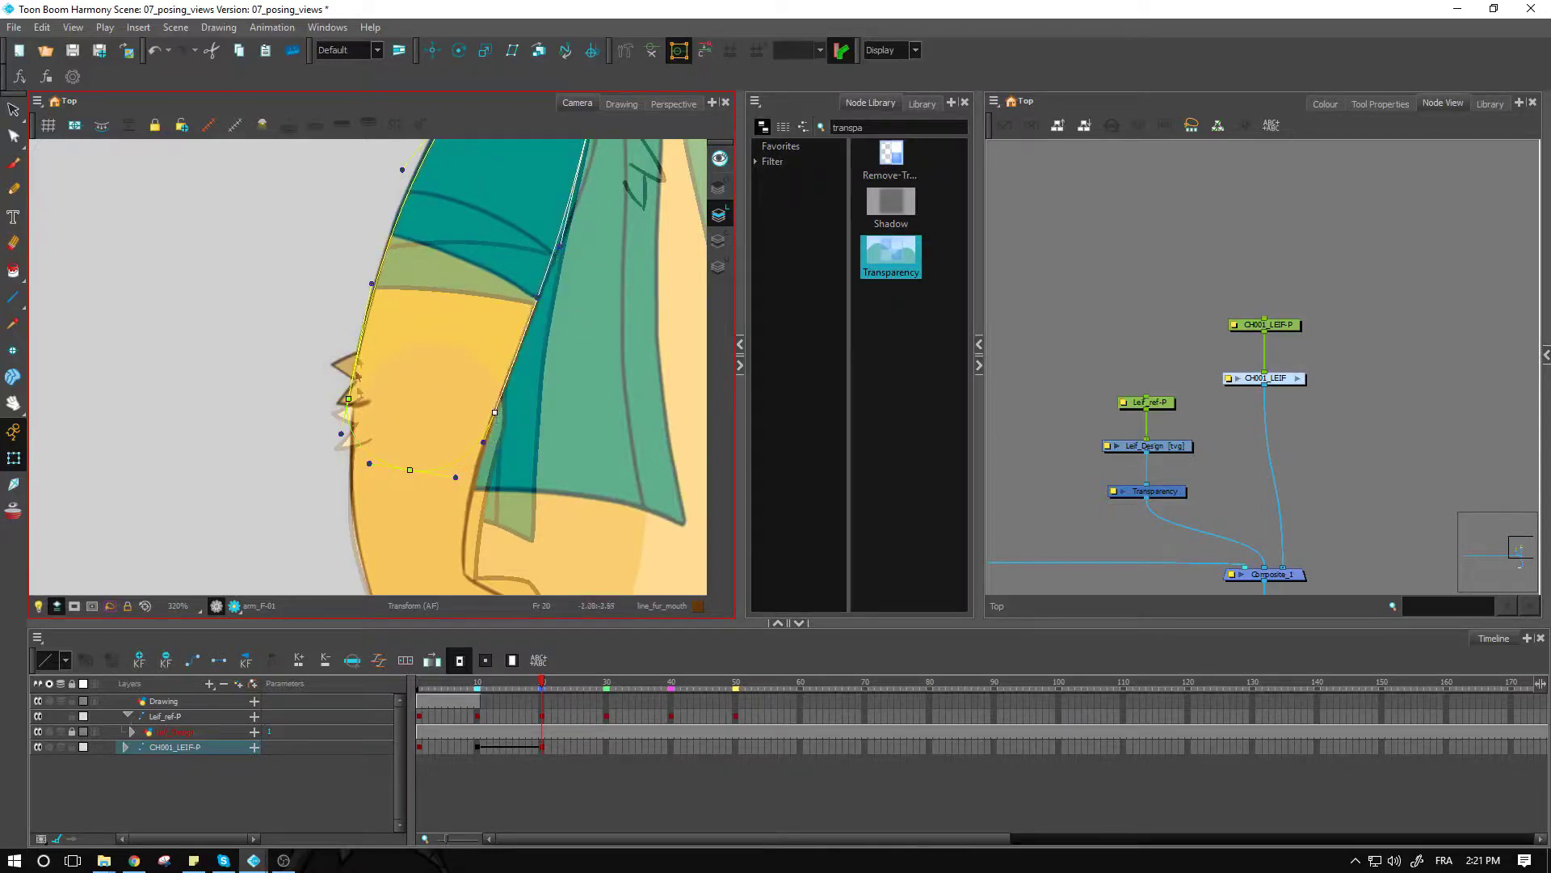
pyautogui.click(419, 473)
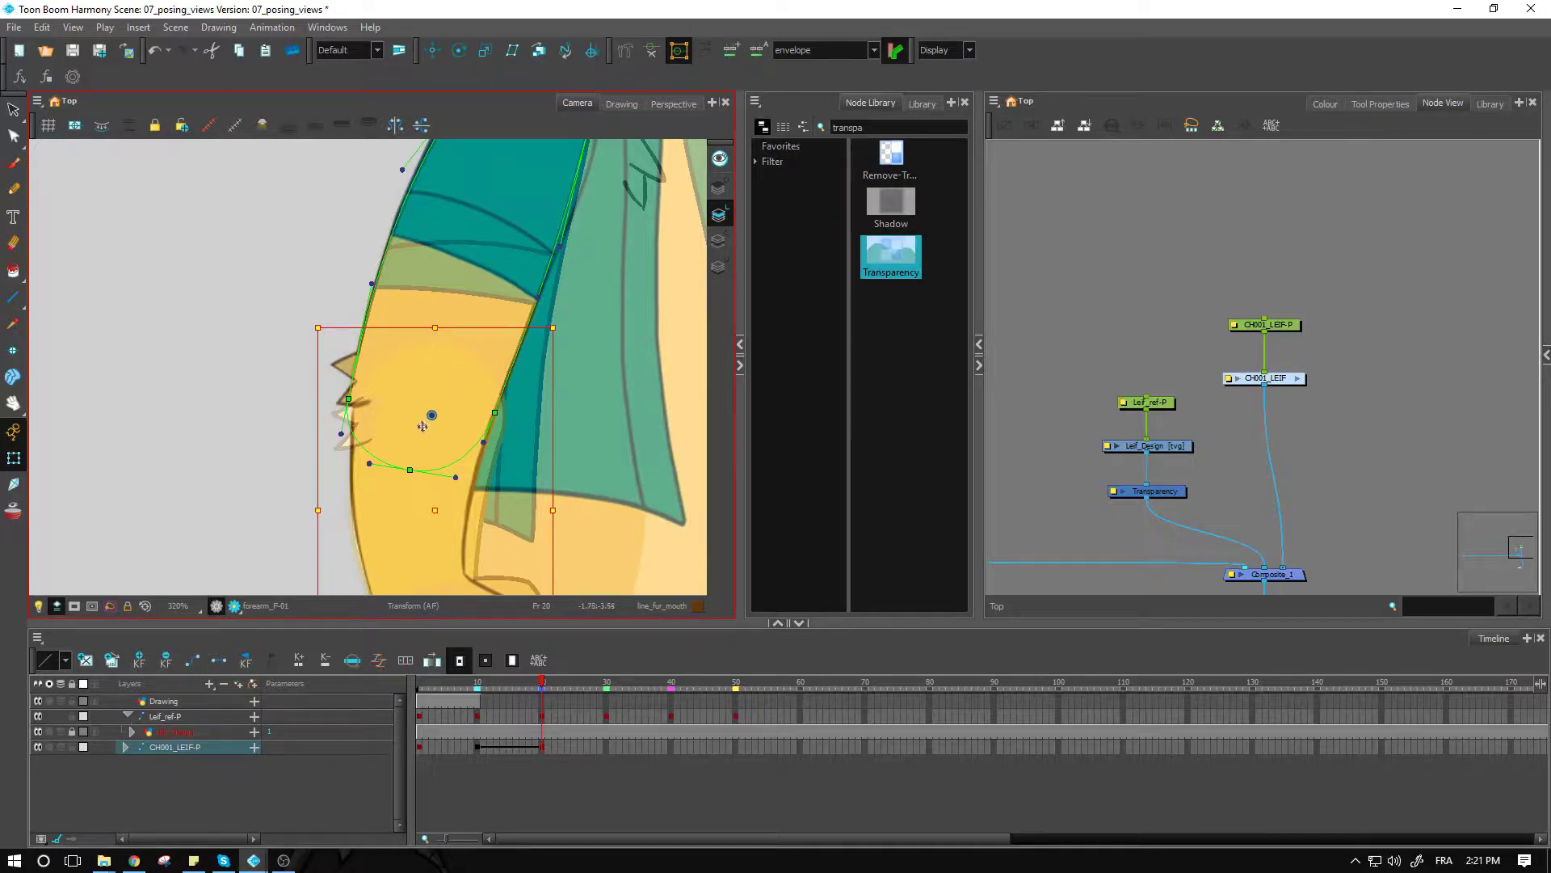
pyautogui.hotkey('ctrl', 'z')
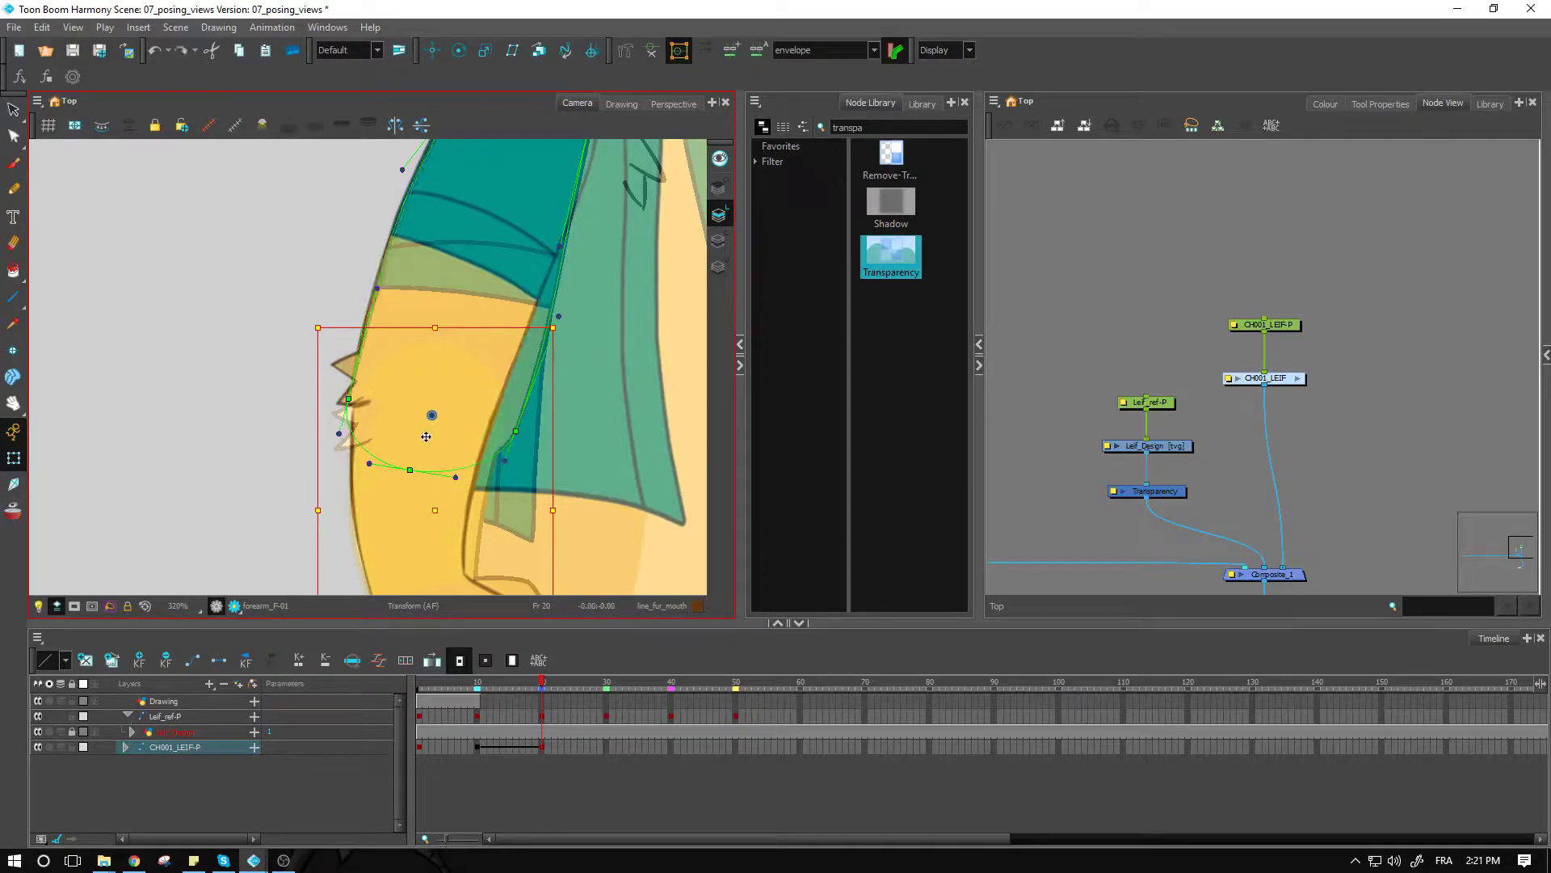
pyautogui.click(219, 382)
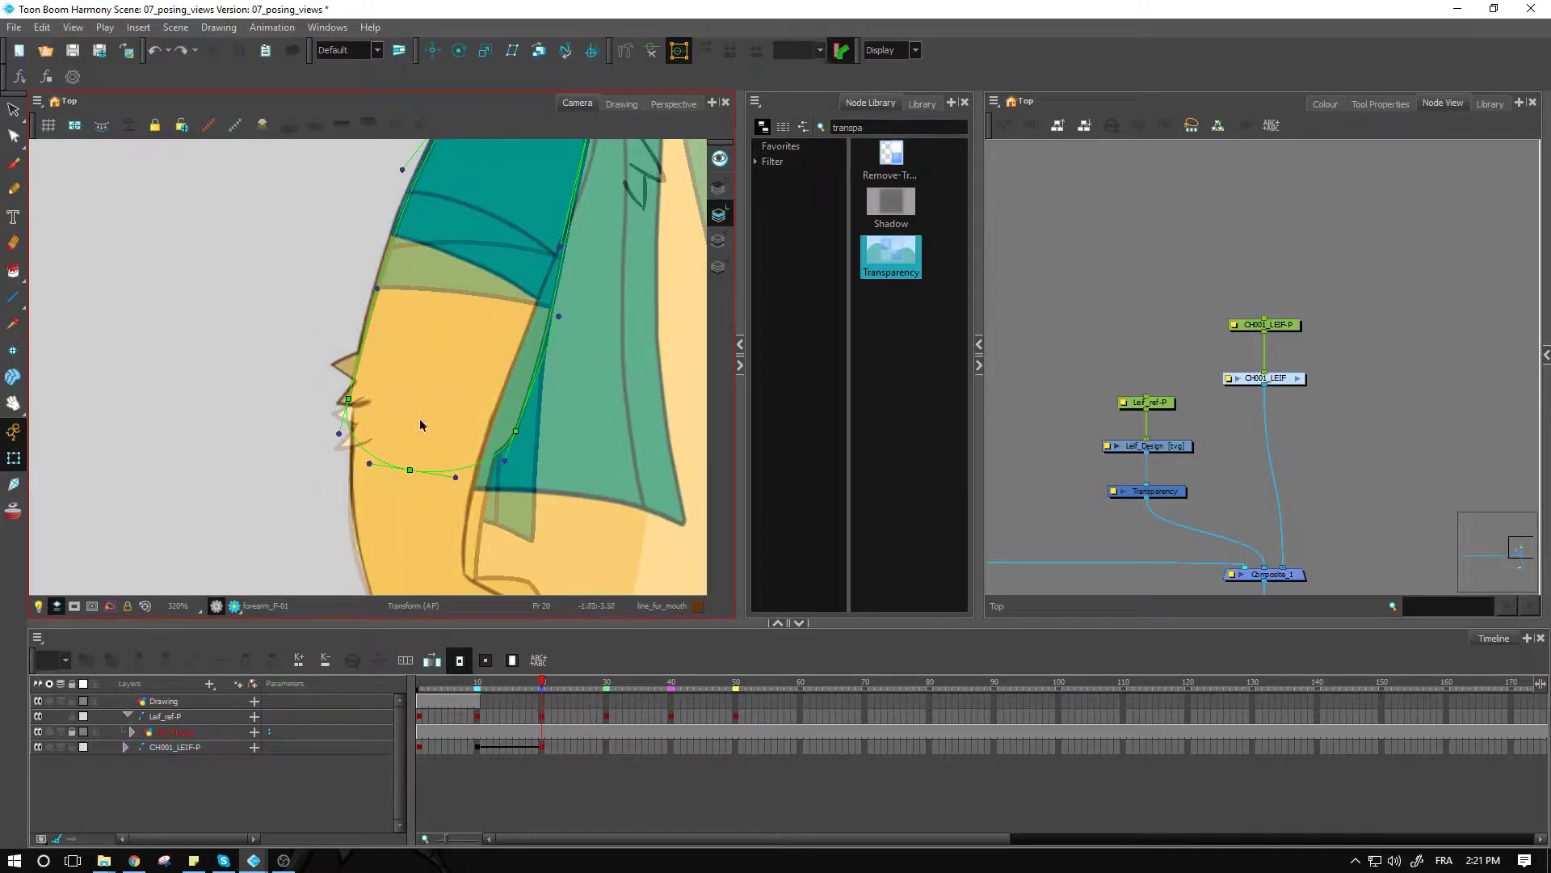
pyautogui.click(428, 358)
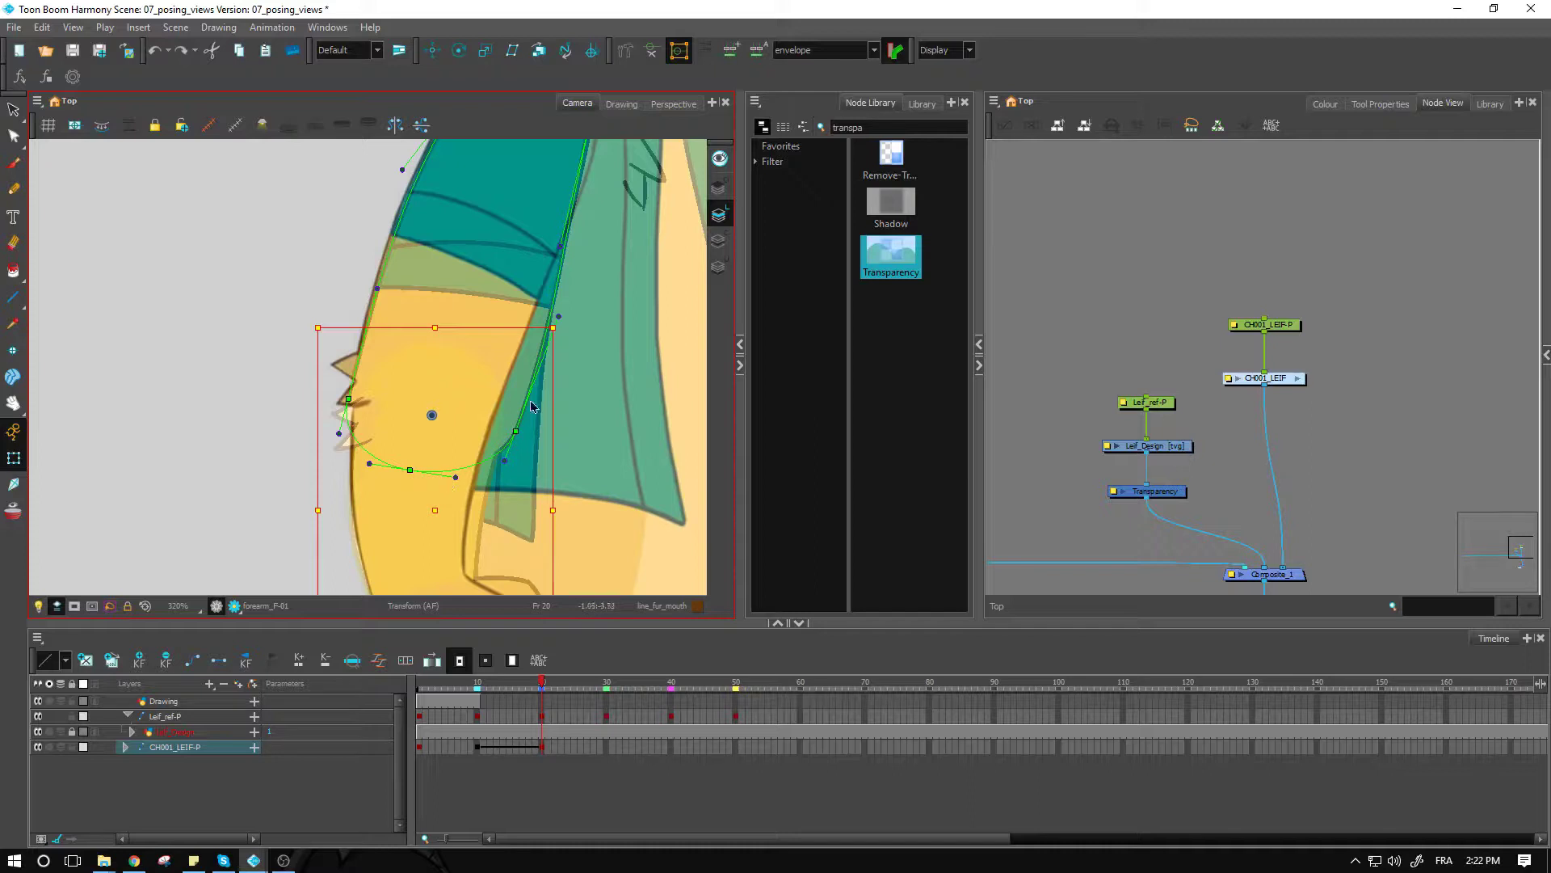
# Move the upper-arm envelope's inner elbow point onto the reference's inner arm edge, and refine the outer handle below the sleeve.
pyautogui.moveTo(515, 432); pyautogui.dragTo(486, 416)
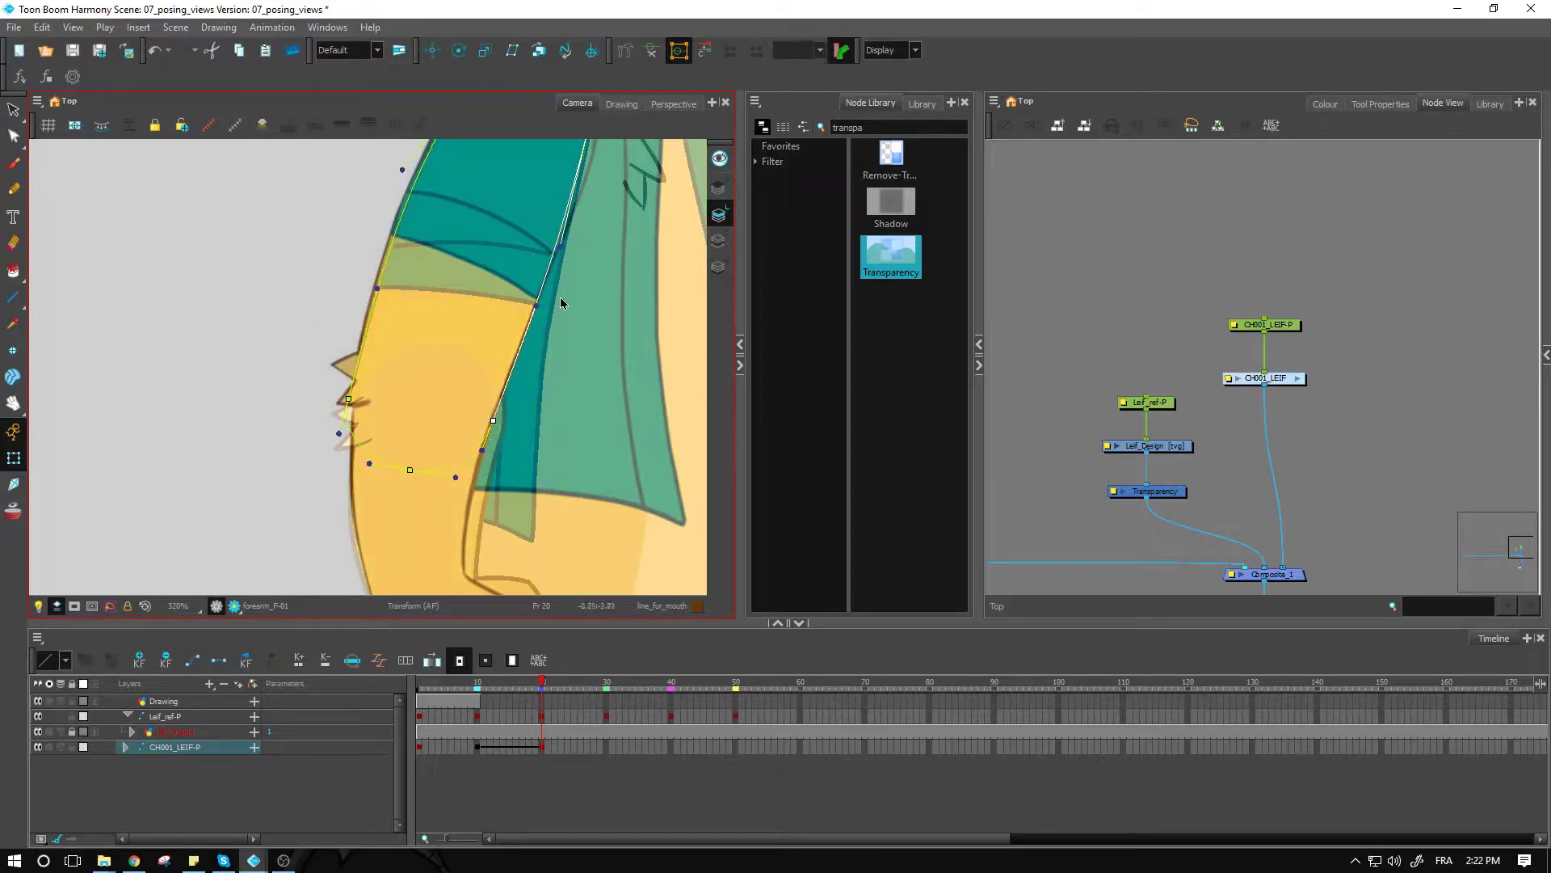
pyautogui.click(221, 305)
pyautogui.press('2')
pyautogui.press('space')
pyautogui.moveTo(443, 266); pyautogui.dragTo(458, 379)
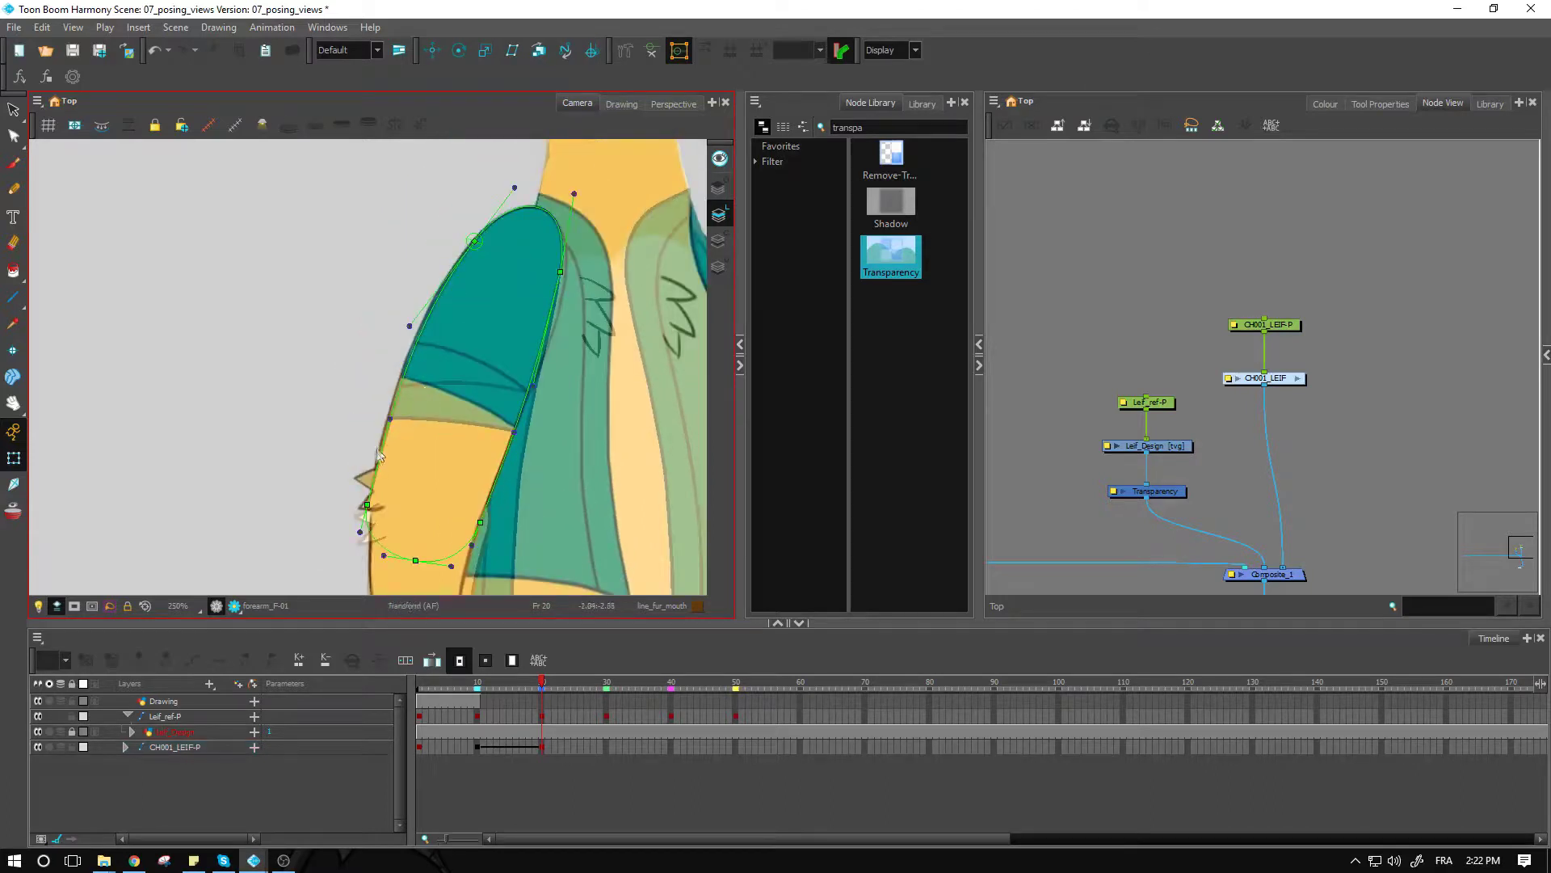
pyautogui.click(387, 411)
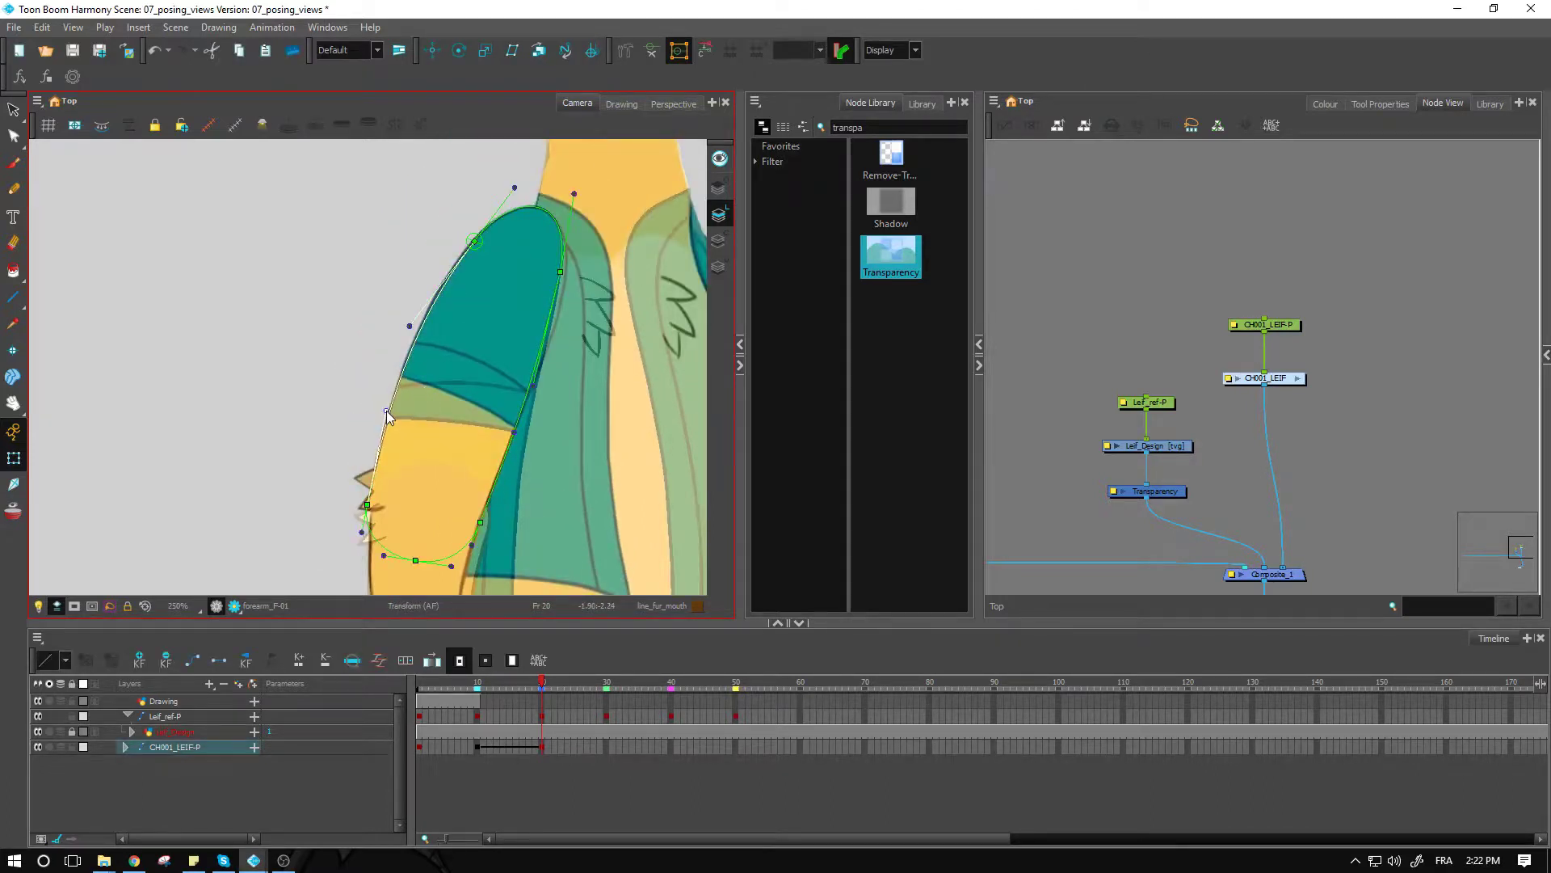
# Rotate the front sleeve clockwise and shift it up so its cuff lines align with the reference cuff.
pyautogui.click(475, 404)
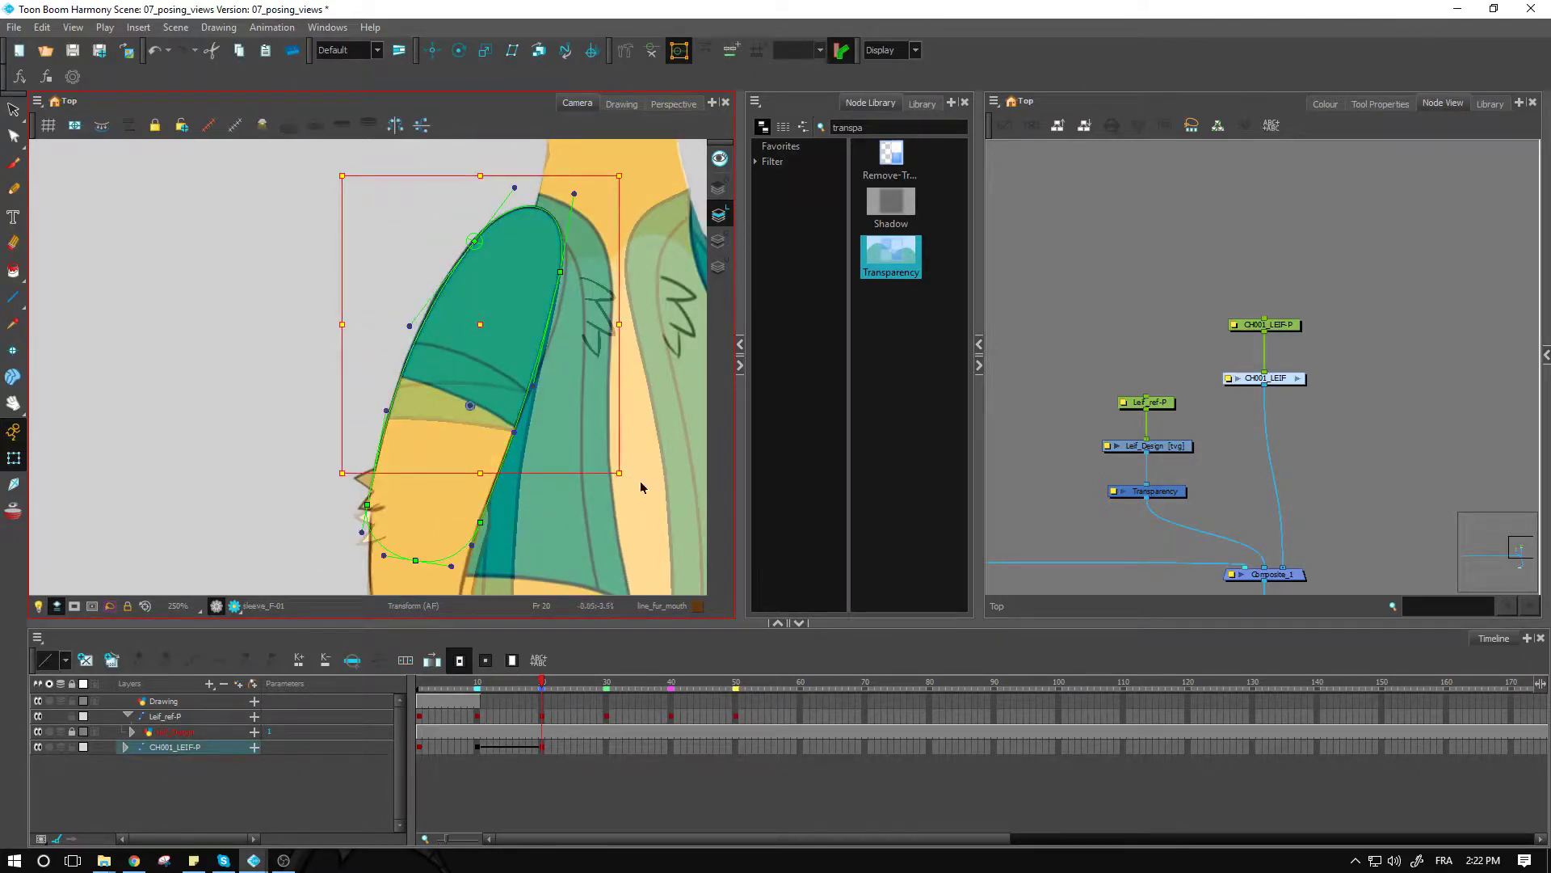
pyautogui.moveTo(629, 479); pyautogui.dragTo(599, 523)
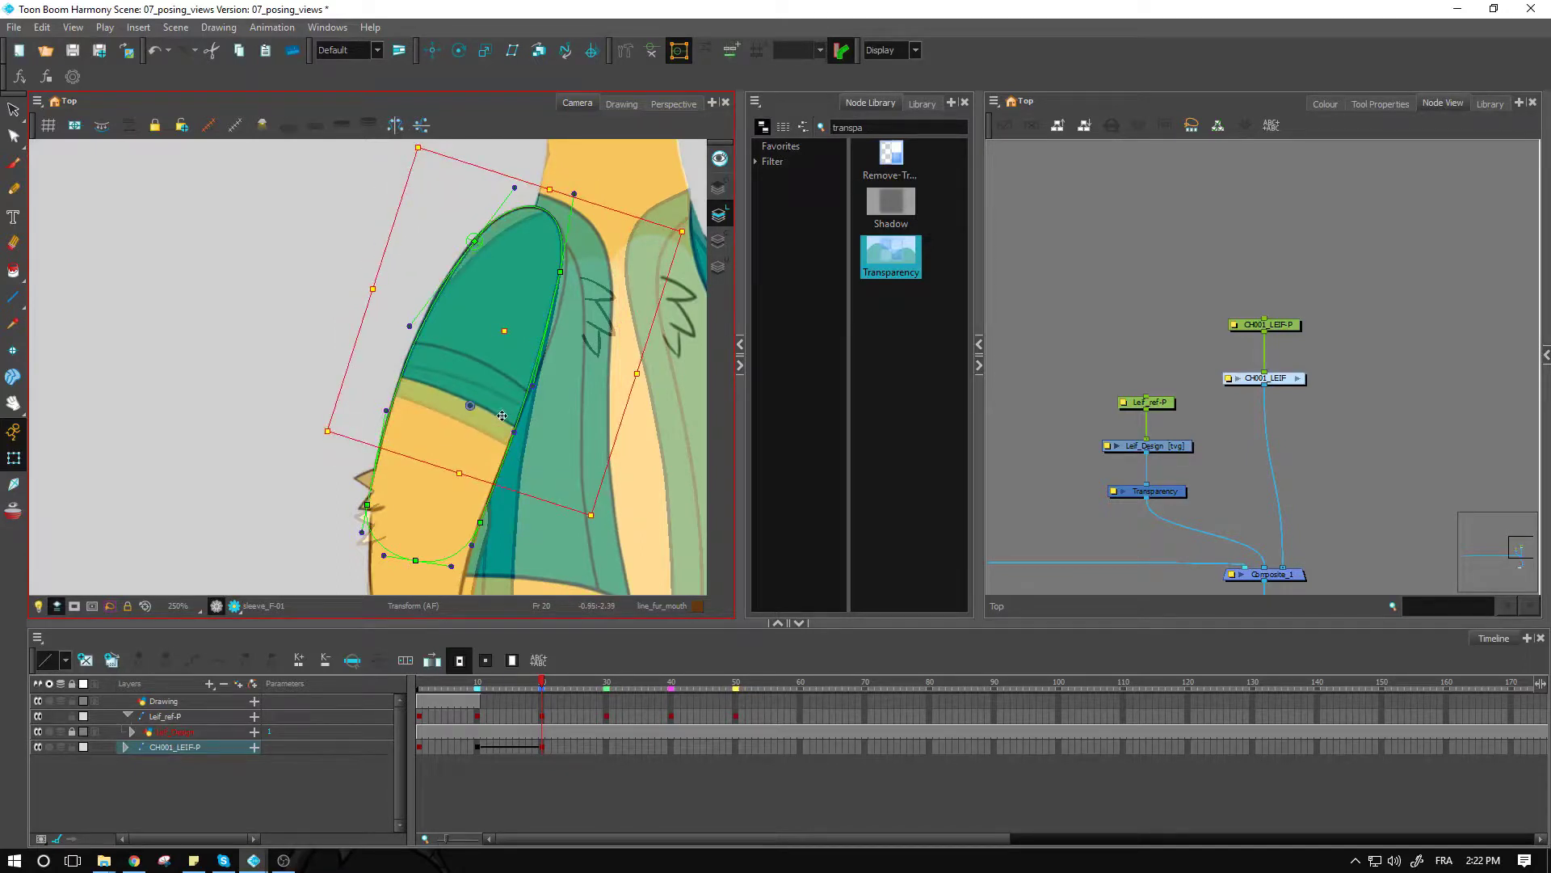
pyautogui.moveTo(502, 416); pyautogui.dragTo(505, 392)
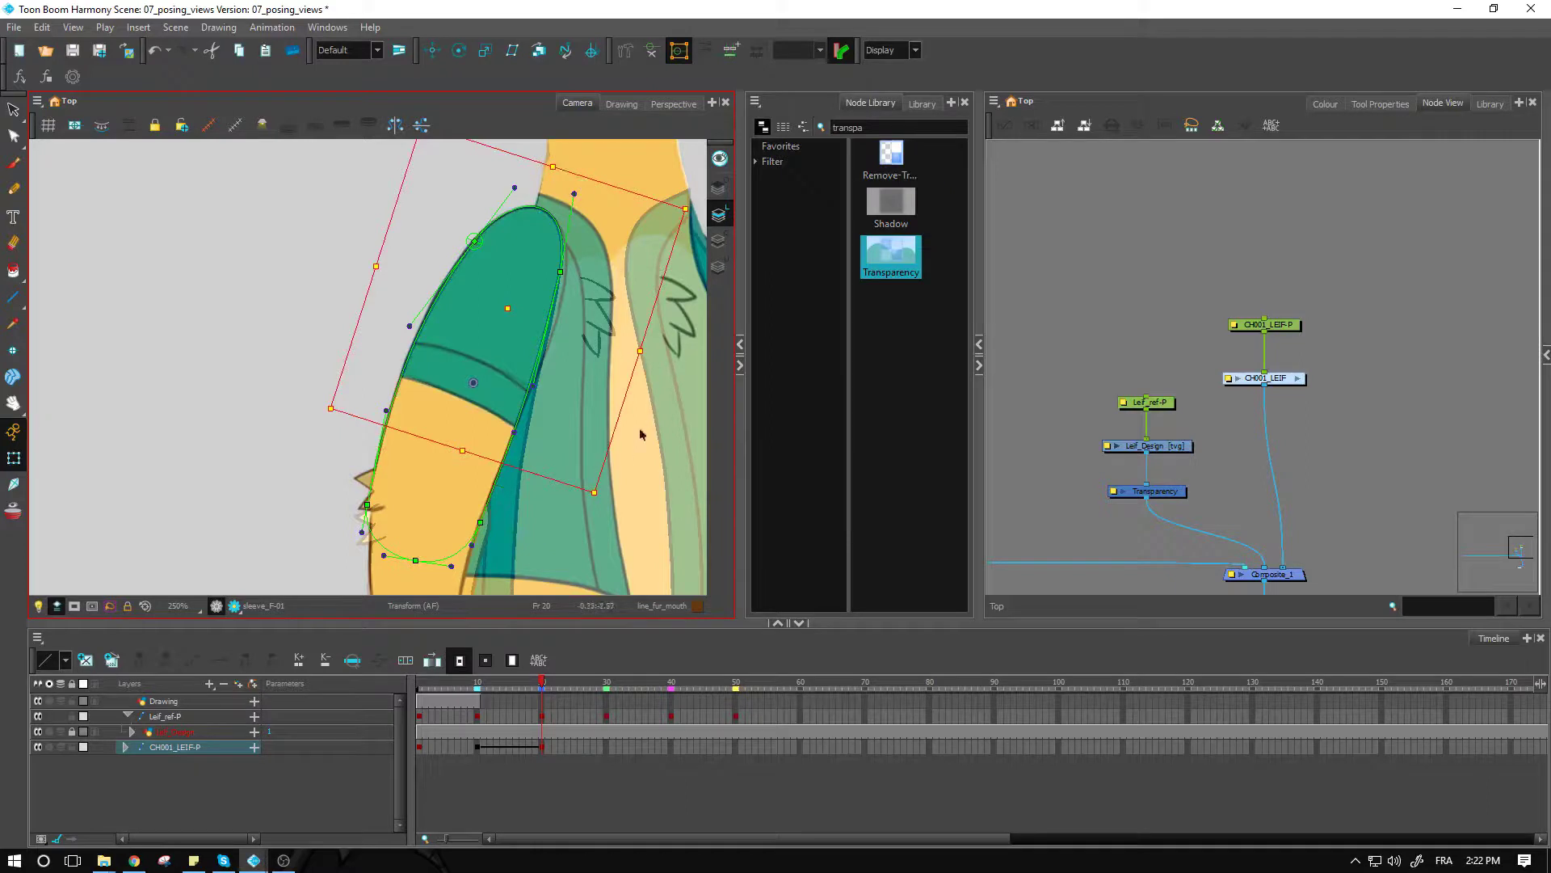
pyautogui.moveTo(504, 391); pyautogui.dragTo(501, 390)
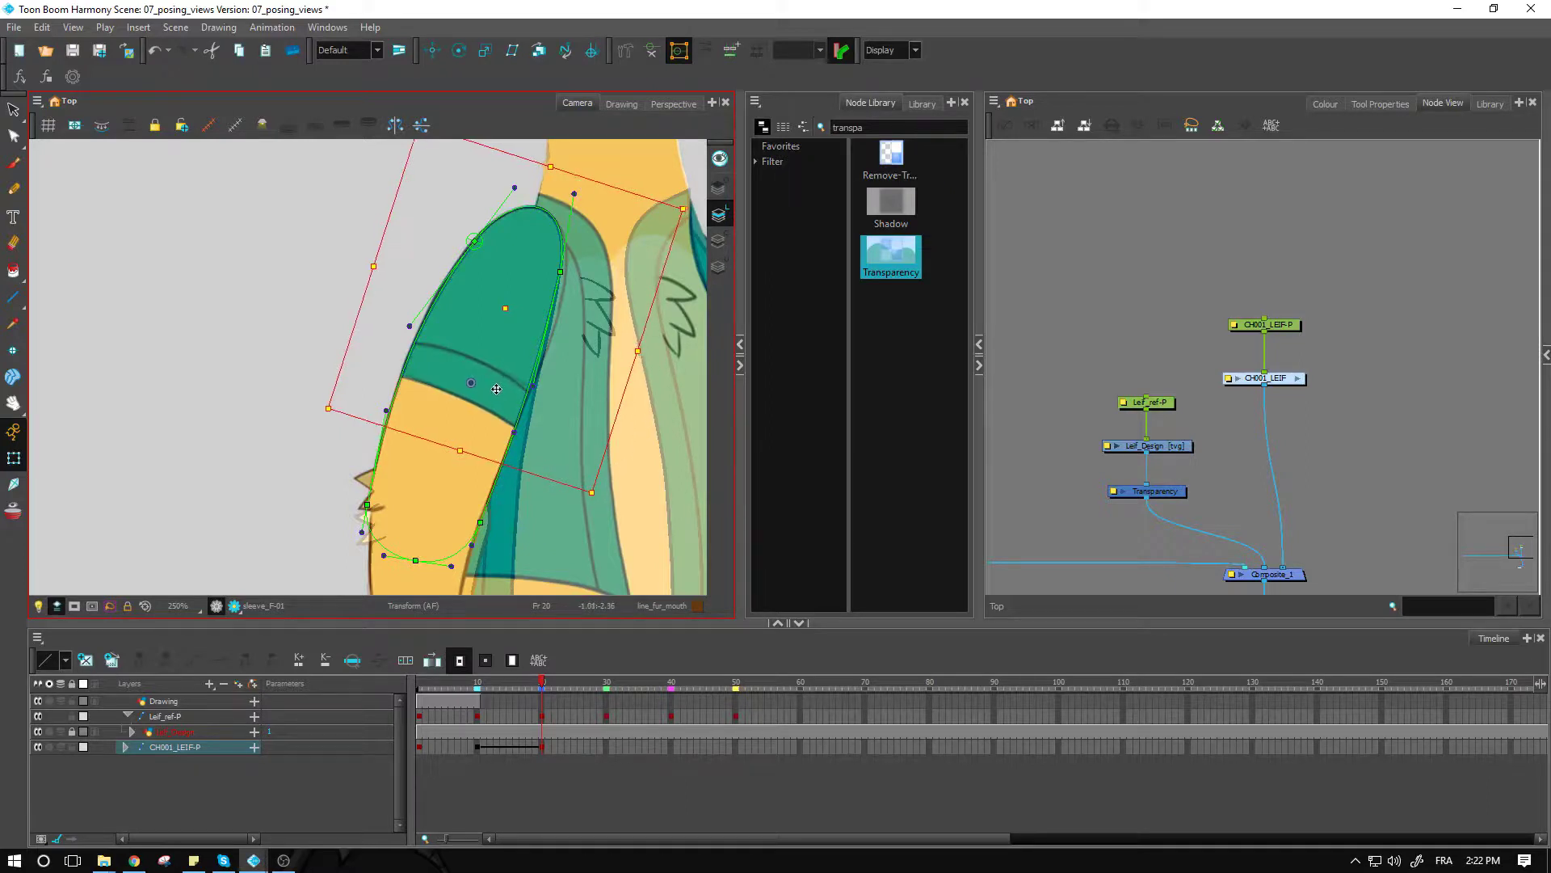
pyautogui.click(261, 358)
# Move the front arm's fur tuft up onto the elbow tuft of the reference.
pyautogui.press('1')
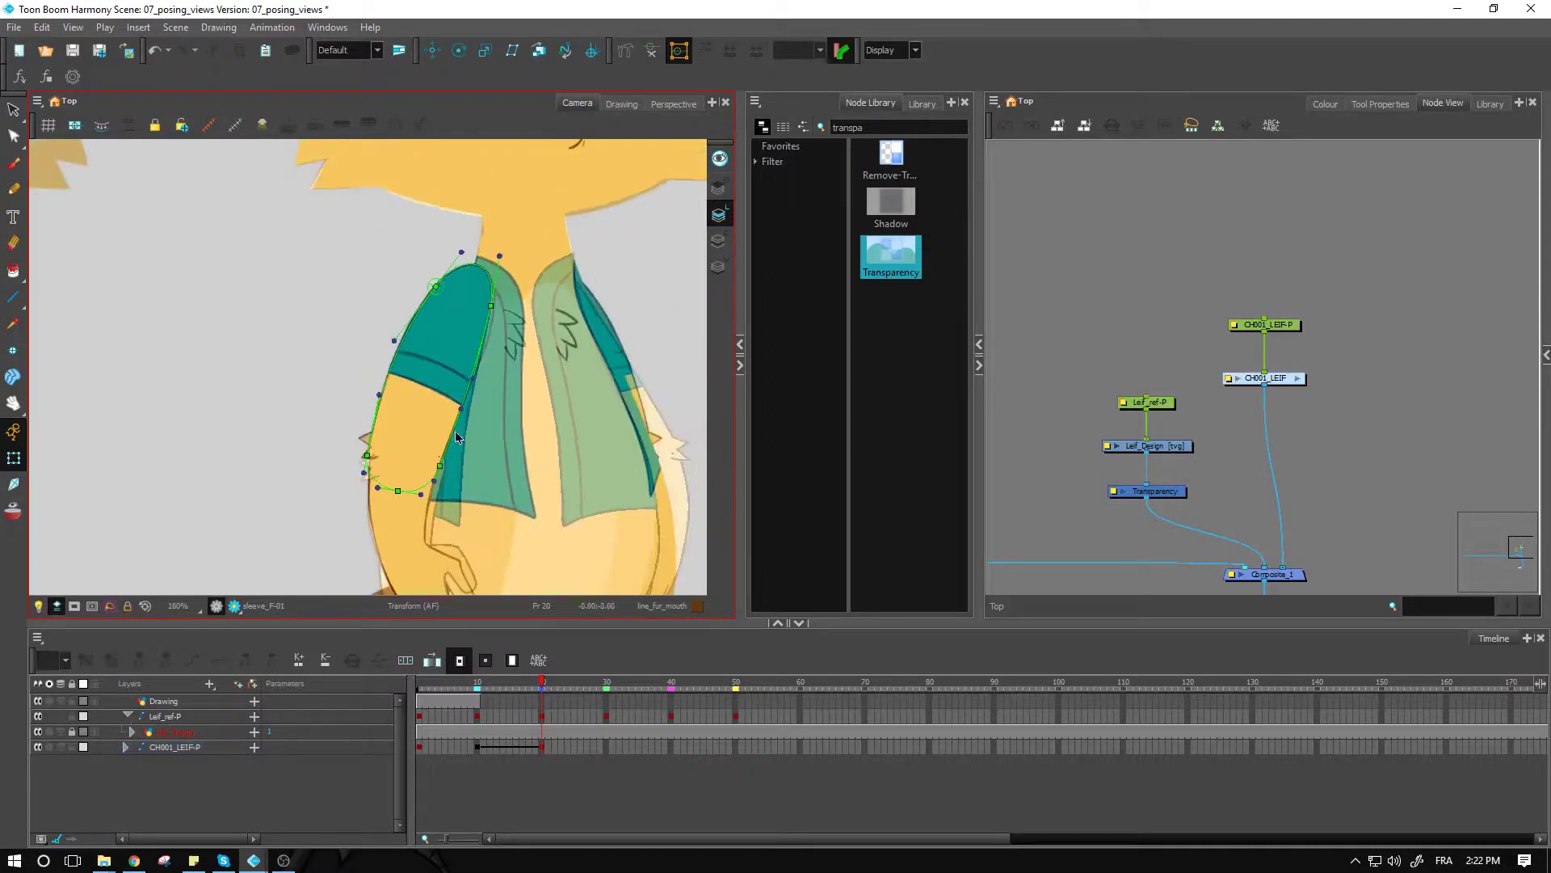
pyautogui.moveTo(439, 530); pyautogui.dragTo(390, 422)
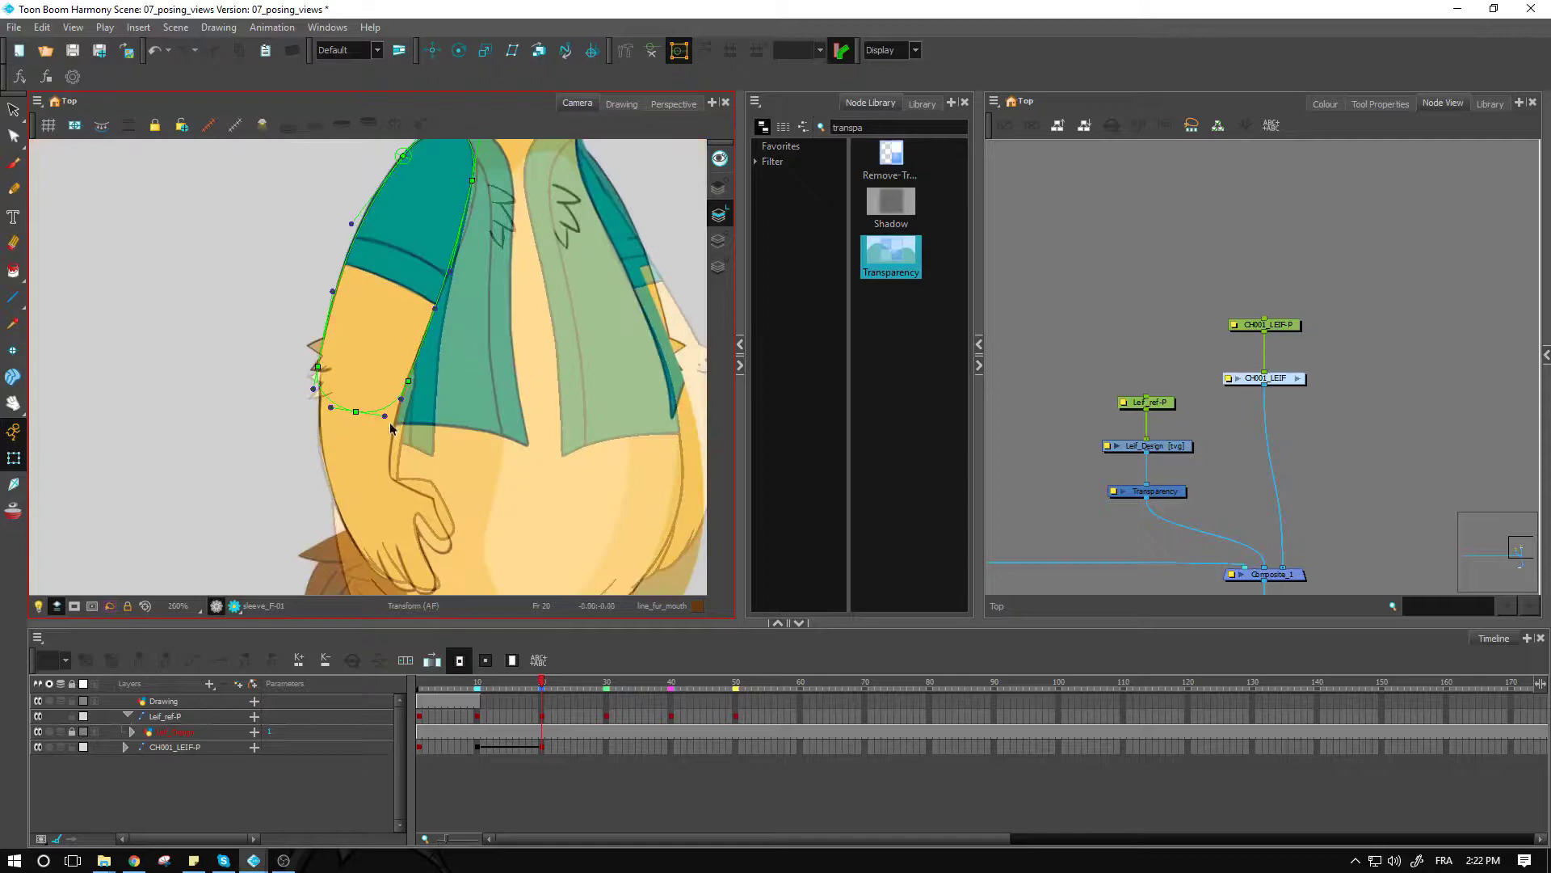
pyautogui.press('2')
pyautogui.click(374, 467)
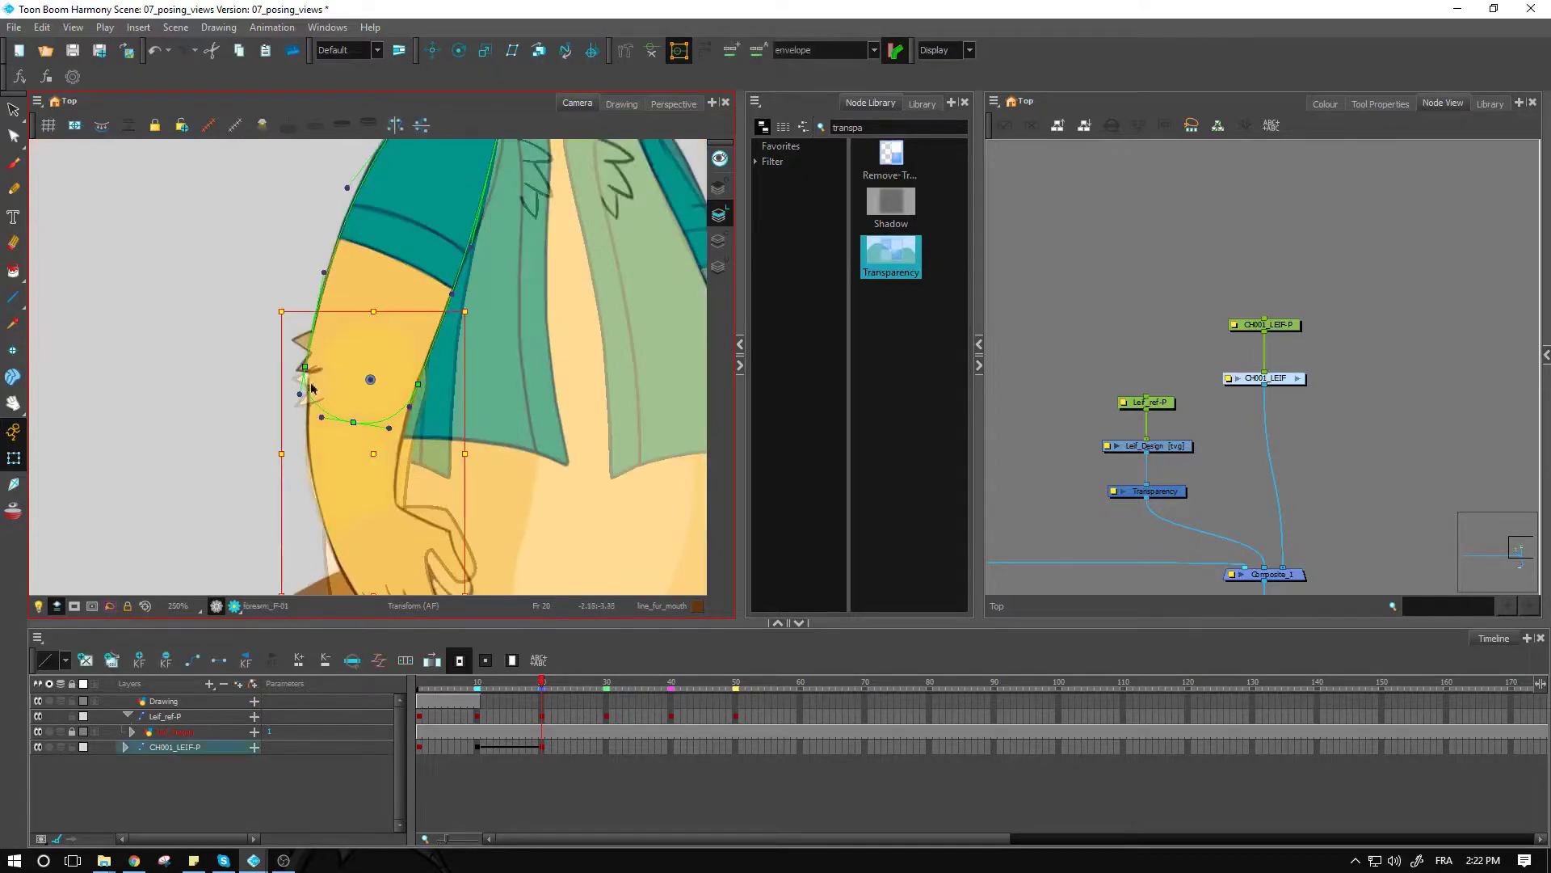
pyautogui.click(316, 392)
pyautogui.press('b')
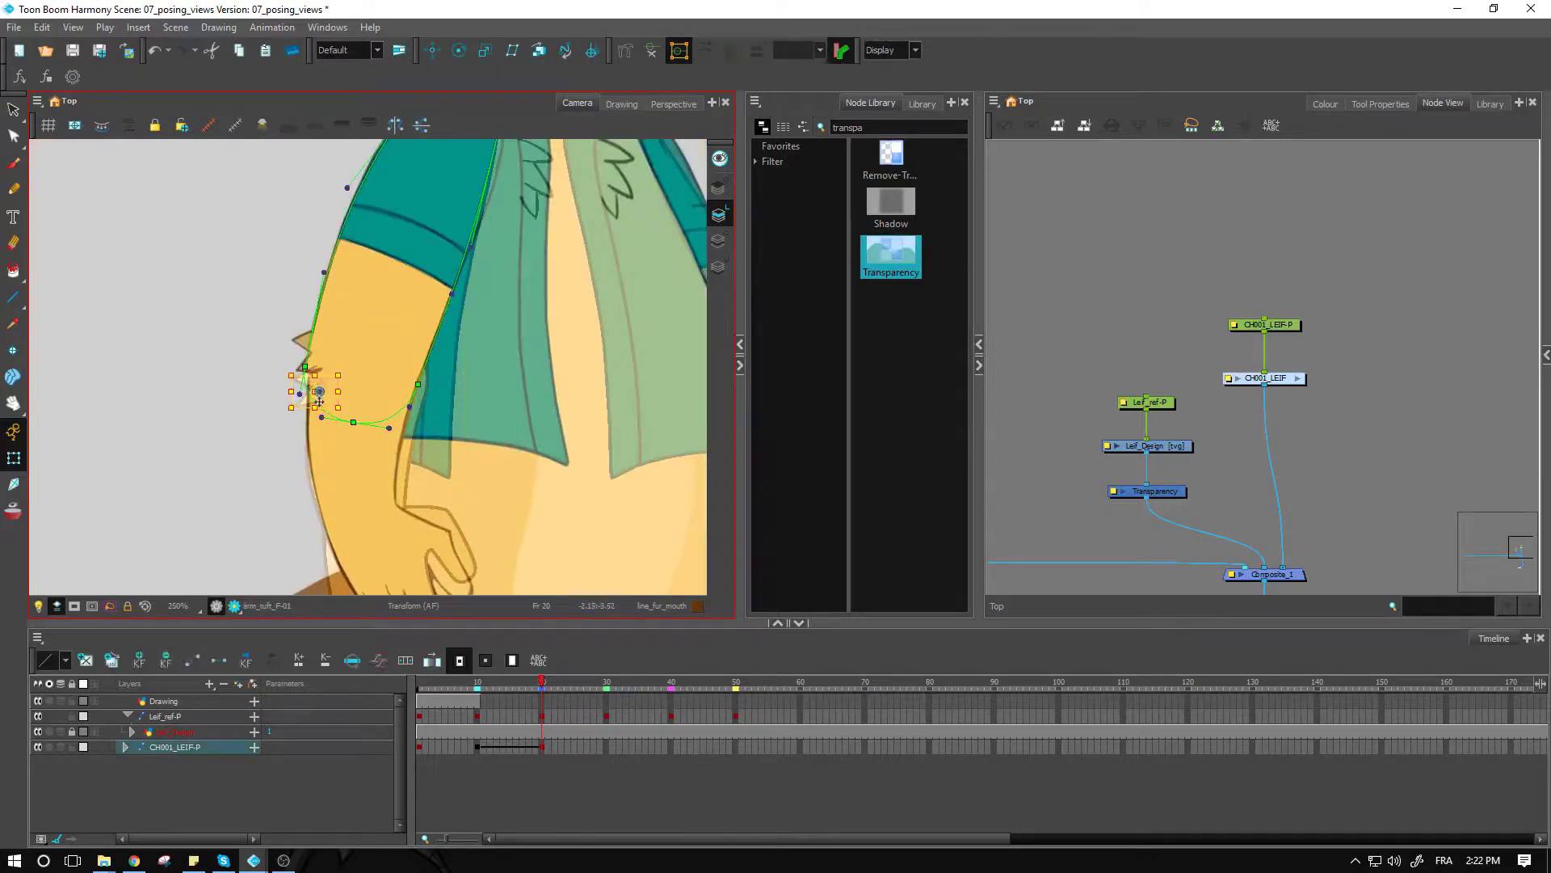
pyautogui.press('2')
pyautogui.press('2')
pyautogui.moveTo(280, 396); pyautogui.dragTo(268, 328)
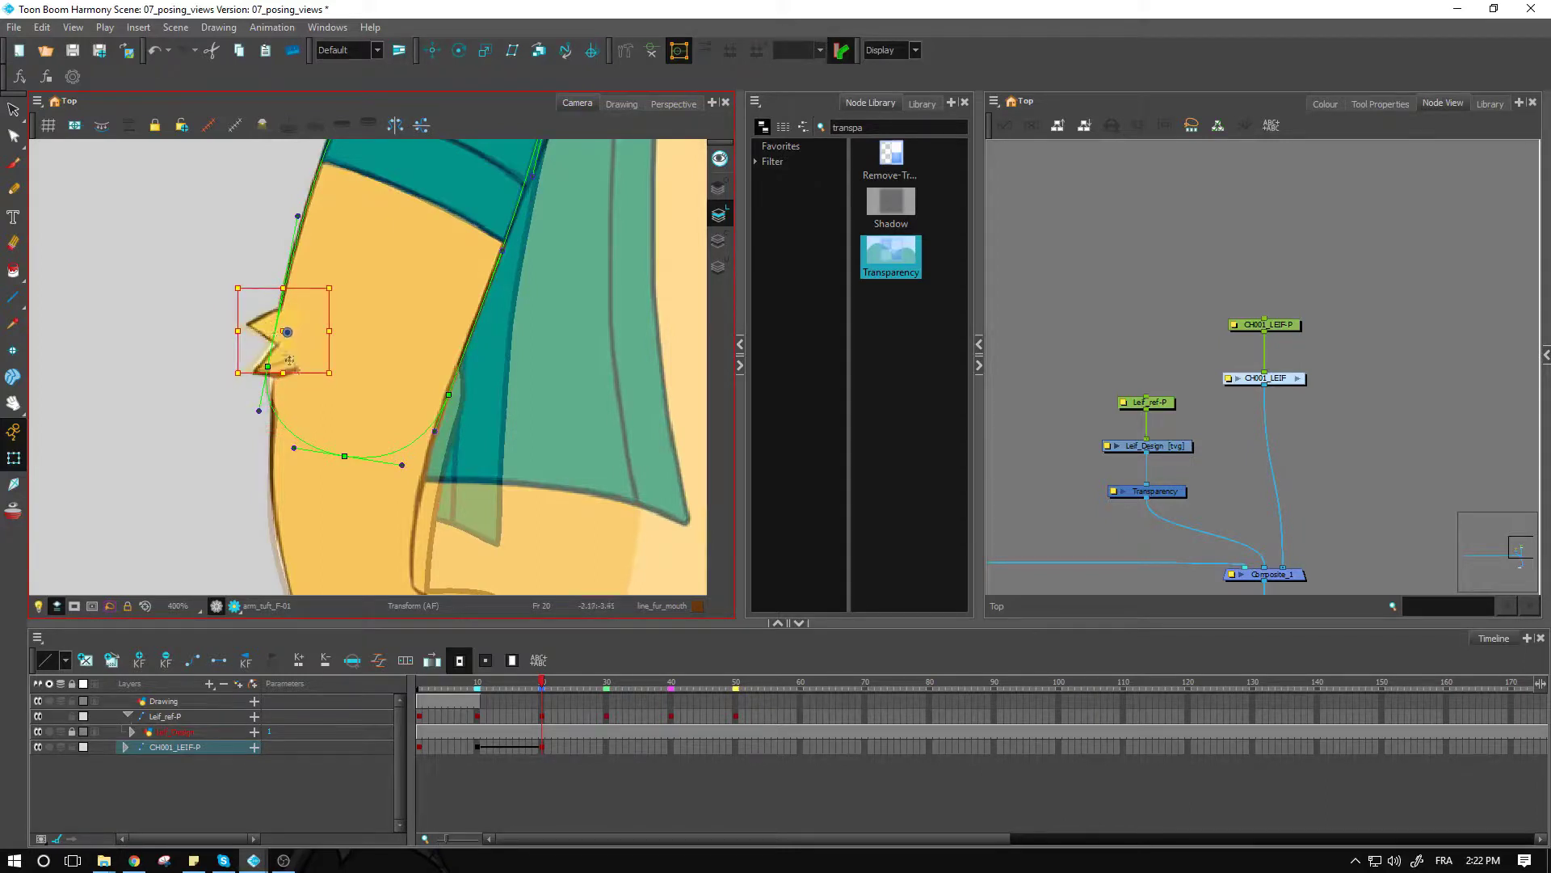
# Fine-tune the lower part of the elbow fur tuft to match the reference spikes.
pyautogui.click(200, 351)
pyautogui.click(284, 361)
pyautogui.moveTo(277, 357); pyautogui.dragTo(281, 365)
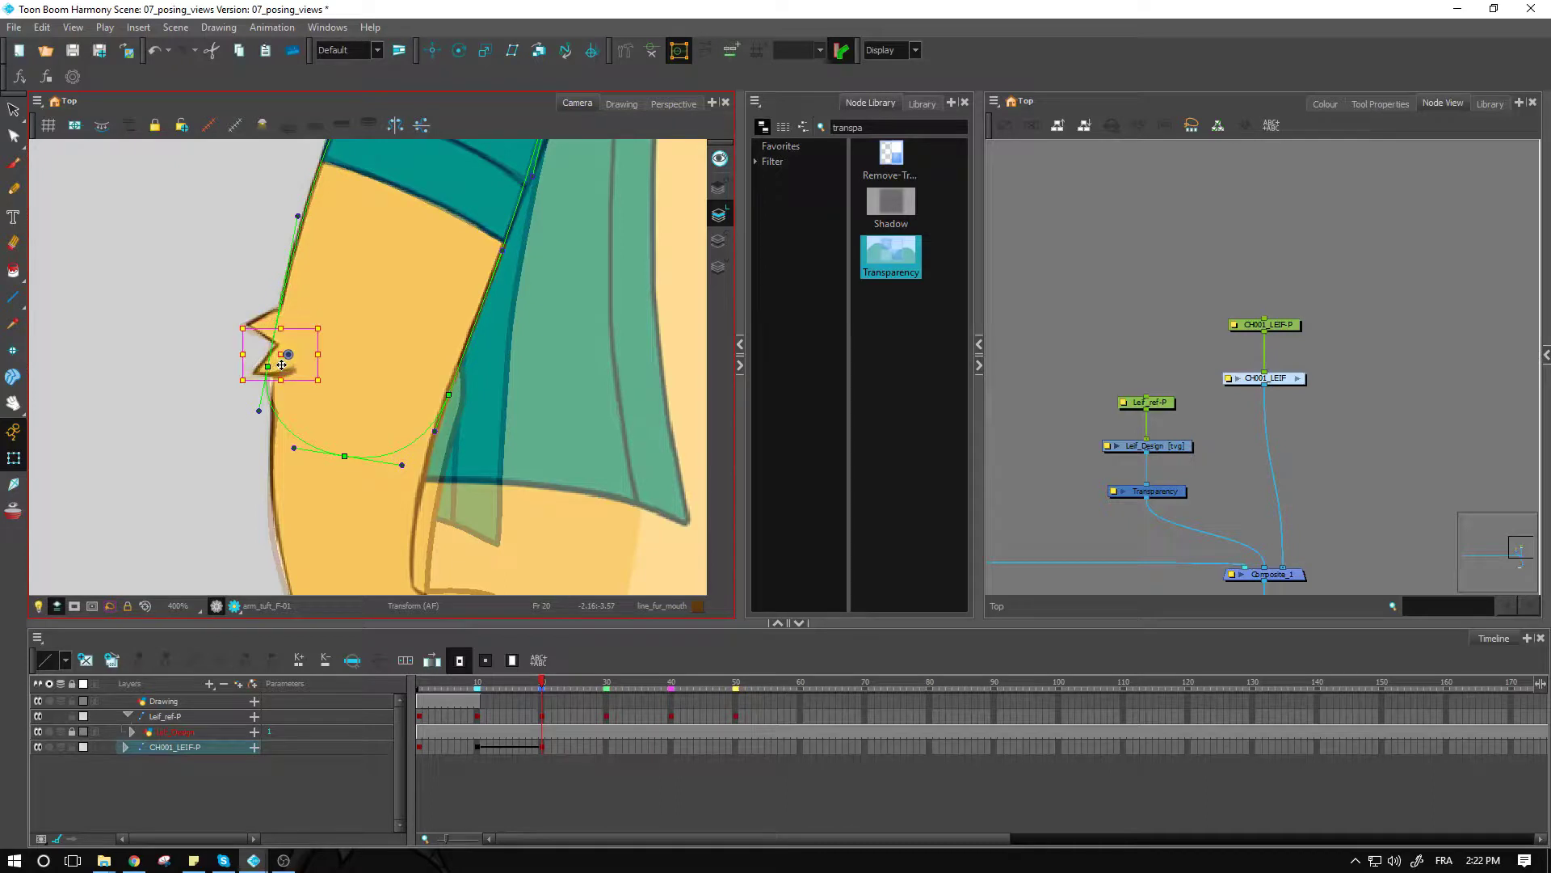
pyautogui.moveTo(244, 354); pyautogui.dragTo(244, 363)
pyautogui.click(217, 386)
# Nudge the front forearm slightly up and outward so it fits the reference's inner edge.
pyautogui.press('1')
pyautogui.press('1')
pyautogui.click(405, 453)
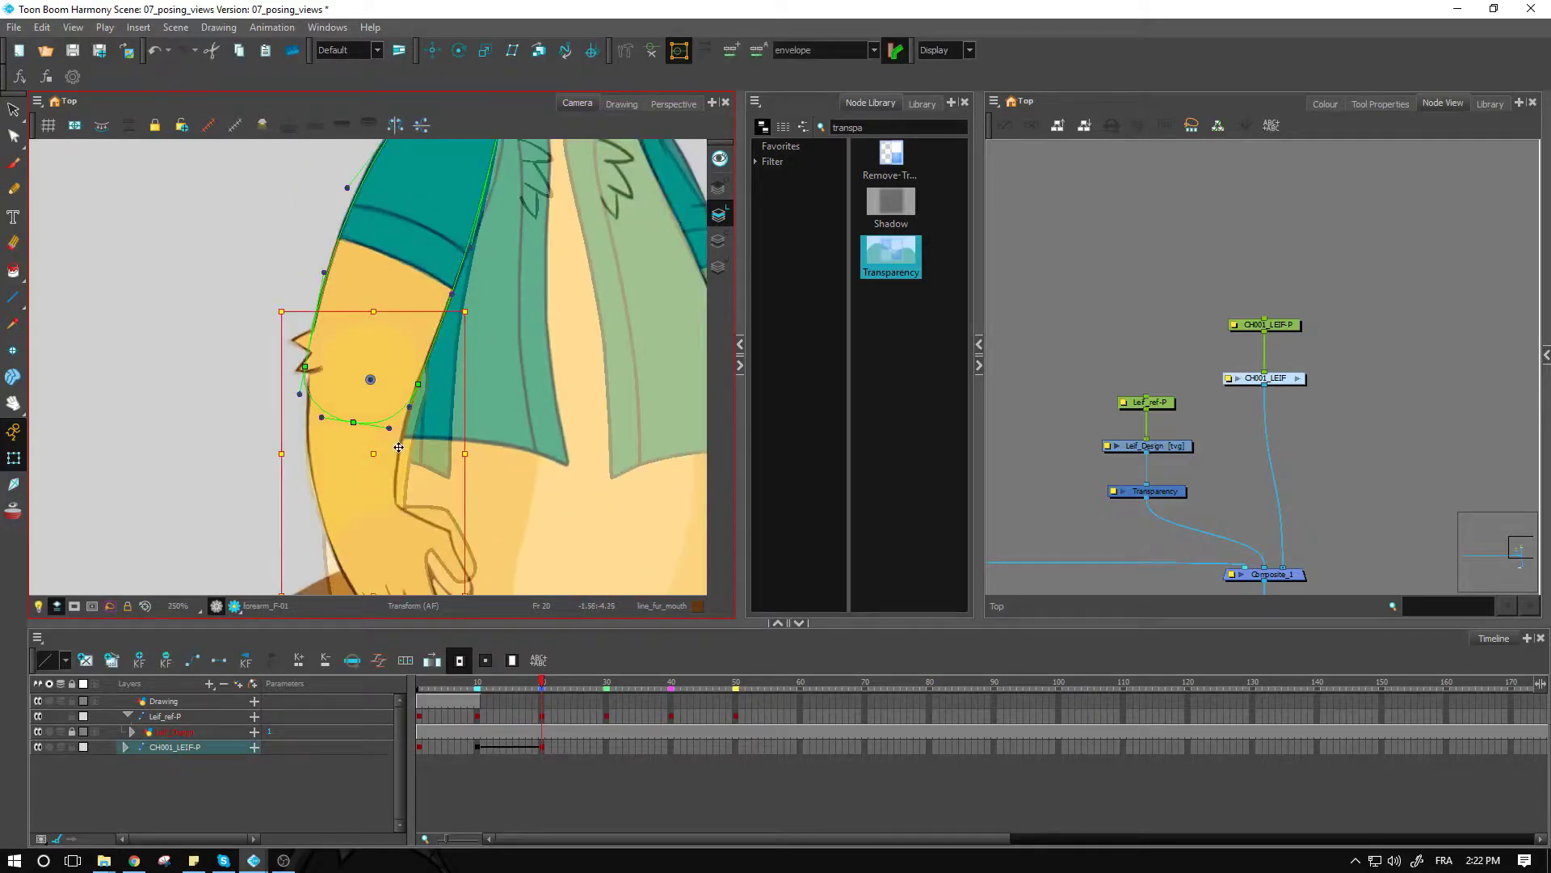
pyautogui.click(398, 445)
pyautogui.moveTo(374, 454); pyautogui.dragTo(368, 448)
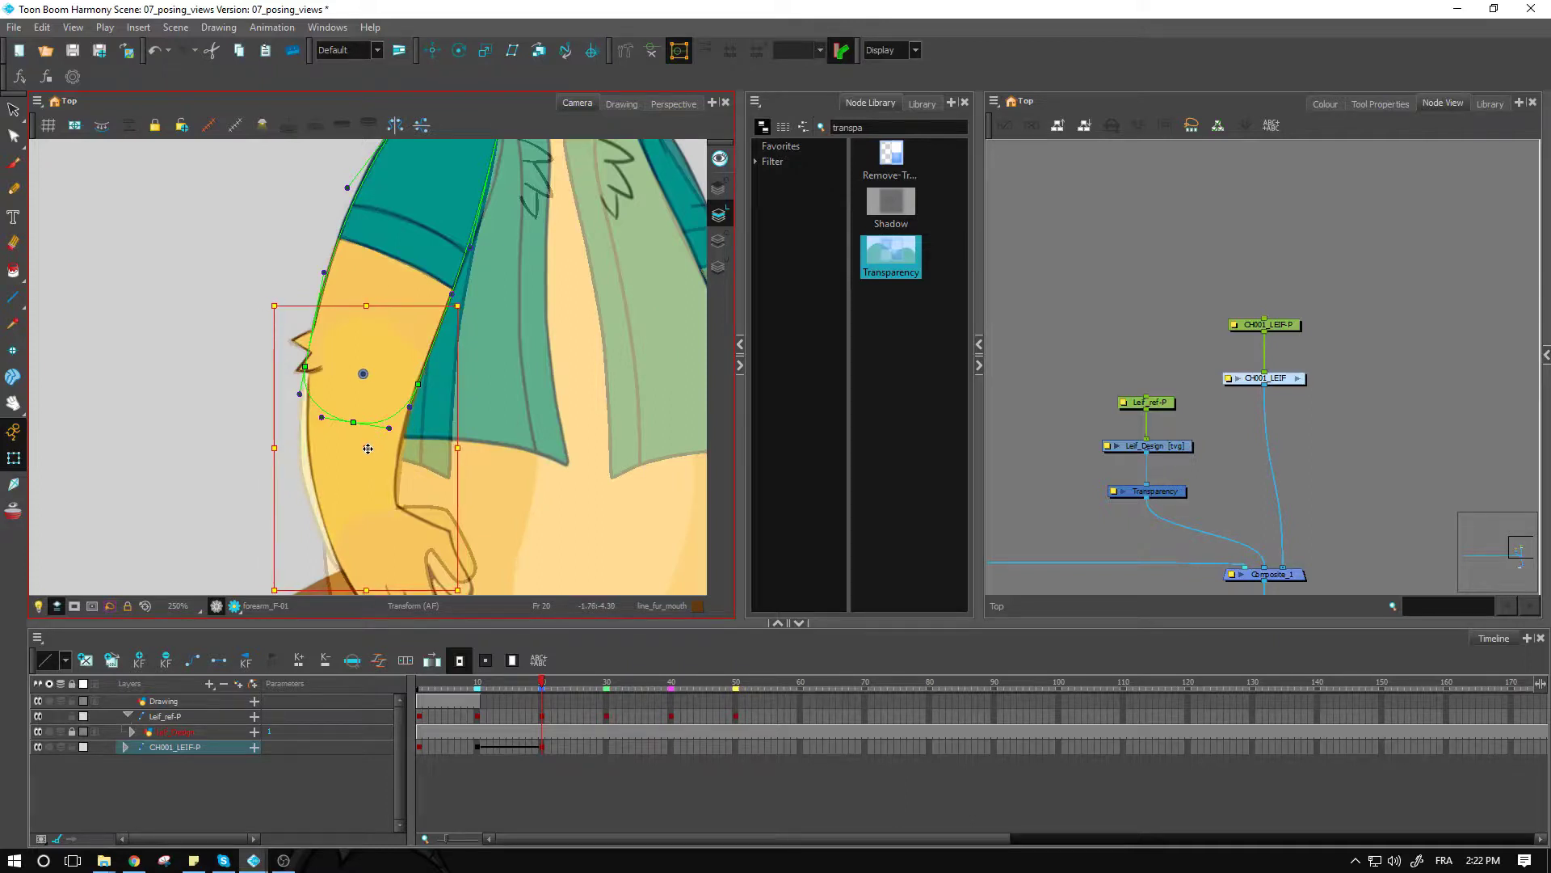
pyautogui.click(242, 422)
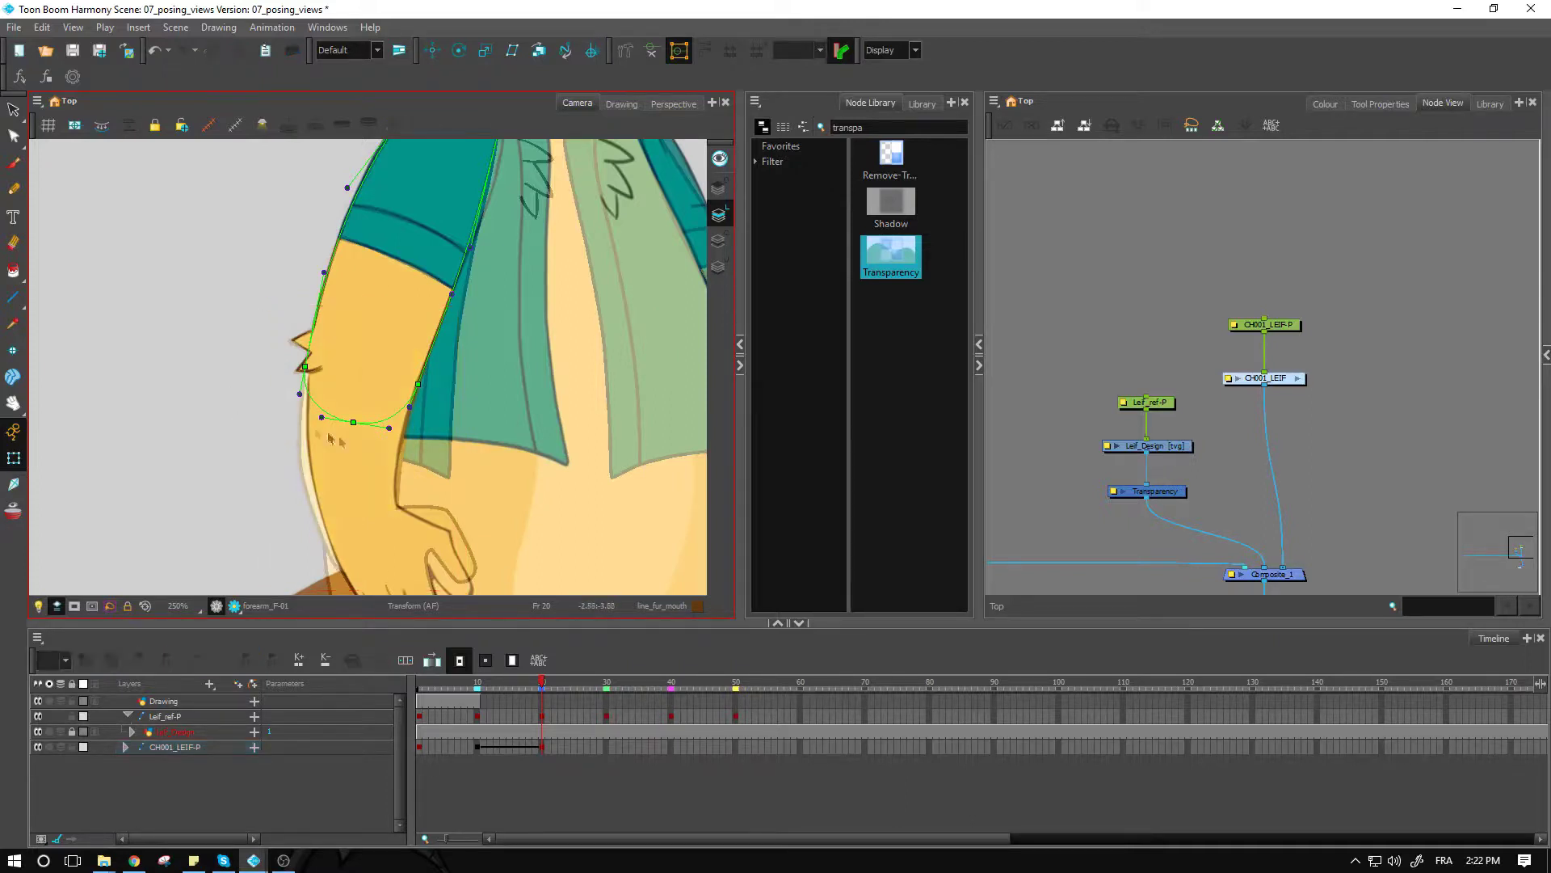
# Show the envelope deformation controls of the front forearm.
pyautogui.moveTo(367, 458); pyautogui.dragTo(354, 391)
pyautogui.click(350, 381)
pyautogui.click(650, 51)
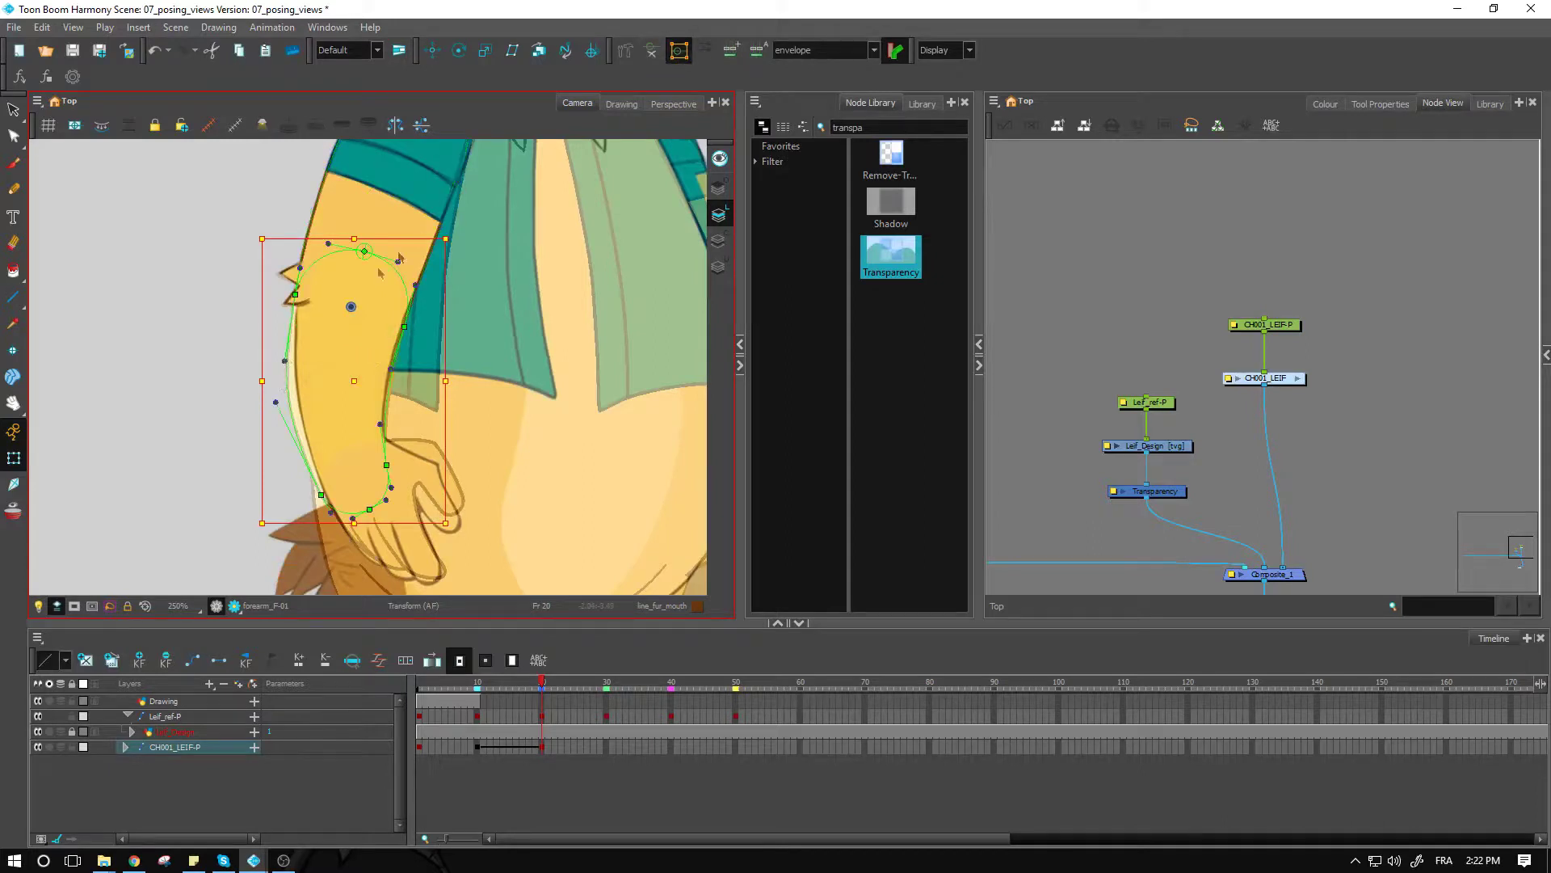
# Adjust the forearm envelope's outer handles and elbow points so both edges of the forearm follow the reference.
pyautogui.click(202, 400)
pyautogui.click(278, 402)
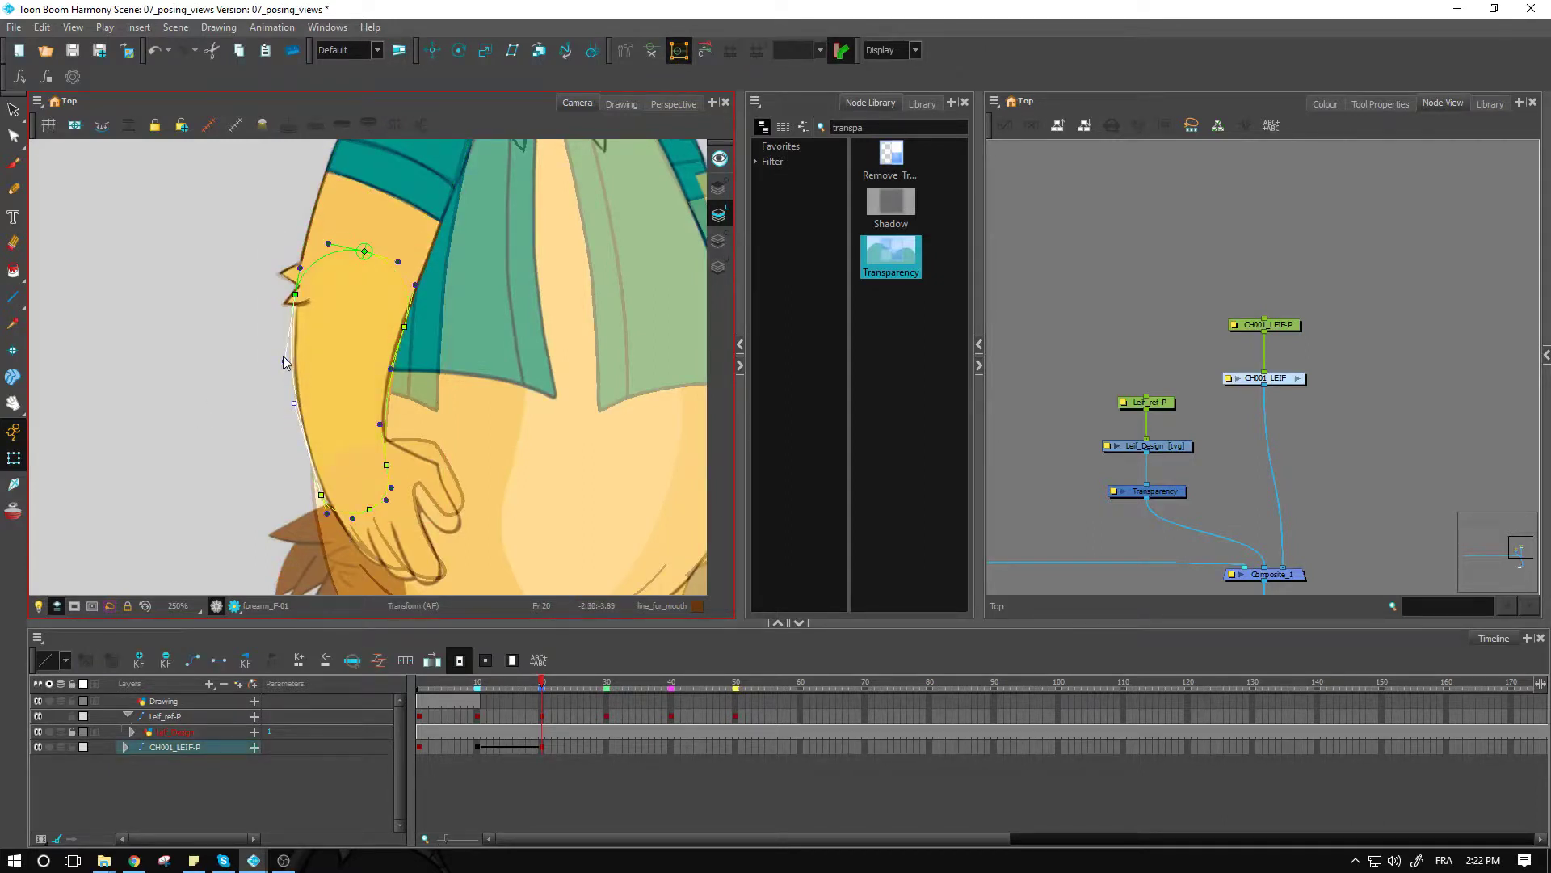
pyautogui.click(285, 361)
pyautogui.click(285, 362)
pyautogui.click(298, 294)
pyautogui.moveTo(303, 298); pyautogui.dragTo(305, 300)
pyautogui.press('2')
pyautogui.press('2')
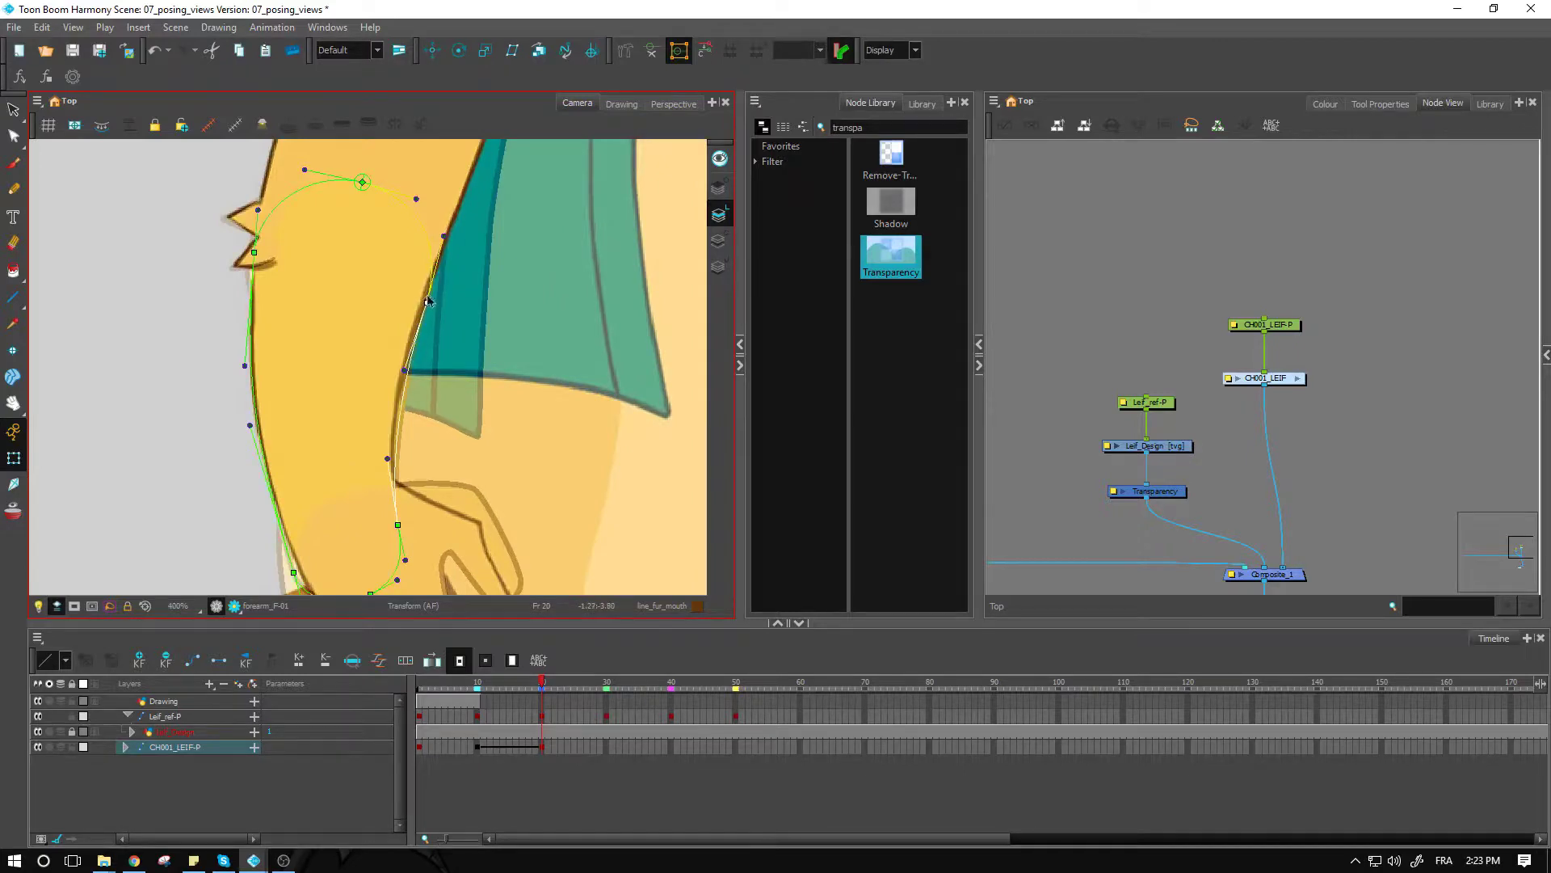
pyautogui.moveTo(429, 300); pyautogui.dragTo(430, 297)
# Shift the front forearm envelope's wrist points slightly up and inward, and reshape the inner-edge handle so the wrist follows the reference.
pyautogui.scroll(-3, 403, 541)
pyautogui.click(366, 464)
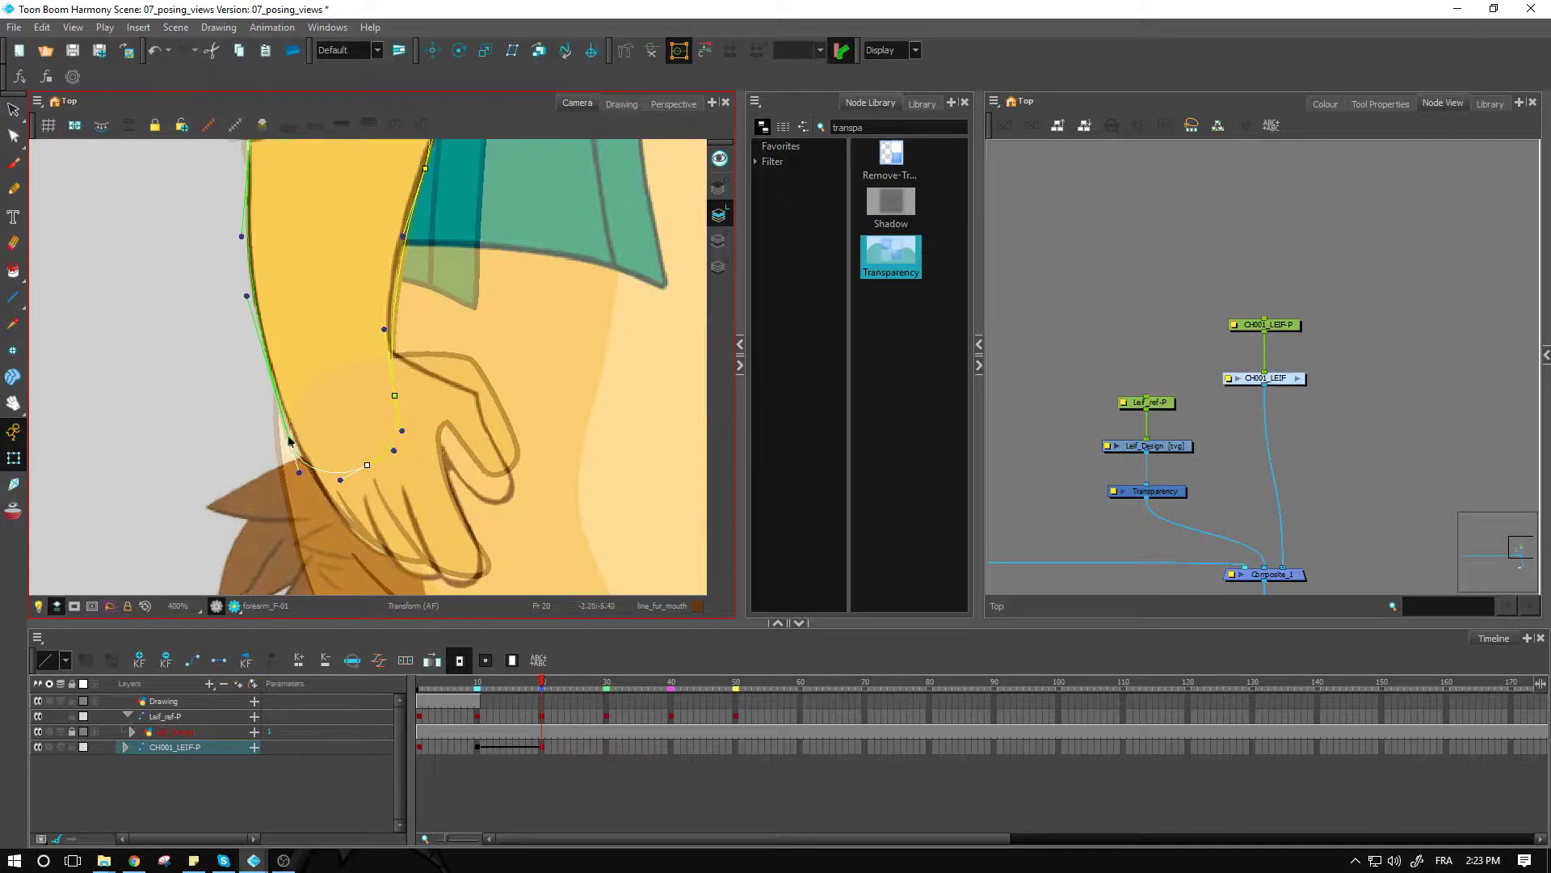
pyautogui.keyDown('shift'); pyautogui.click(292, 442); pyautogui.keyUp('shift')
pyautogui.keyDown('shift'); pyautogui.click(392, 396); pyautogui.keyUp('shift')
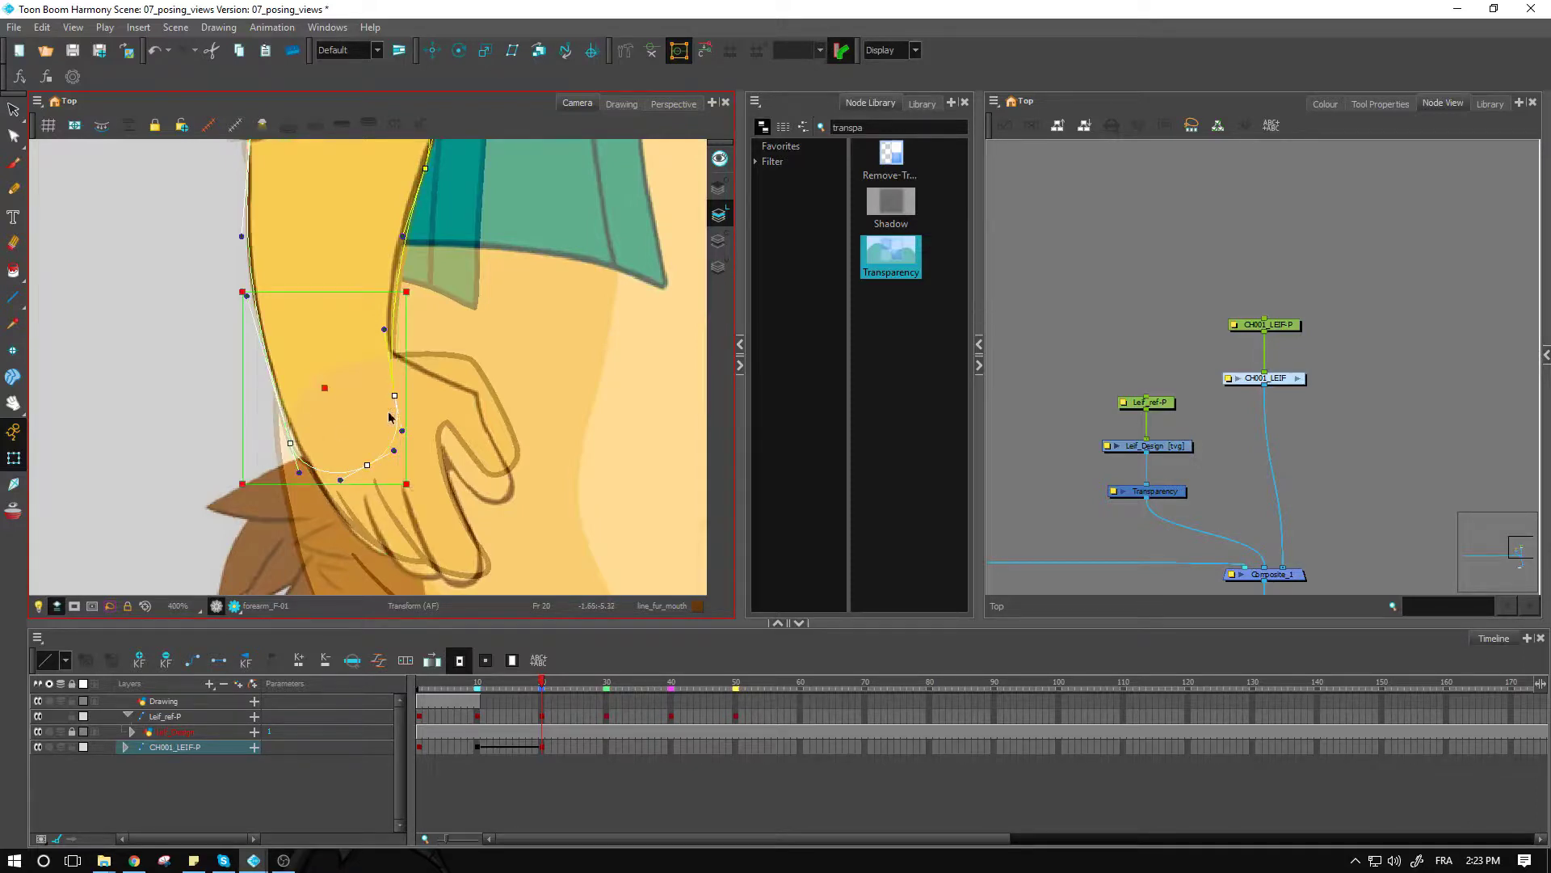
pyautogui.moveTo(396, 395); pyautogui.dragTo(400, 387)
pyautogui.press('Escape')
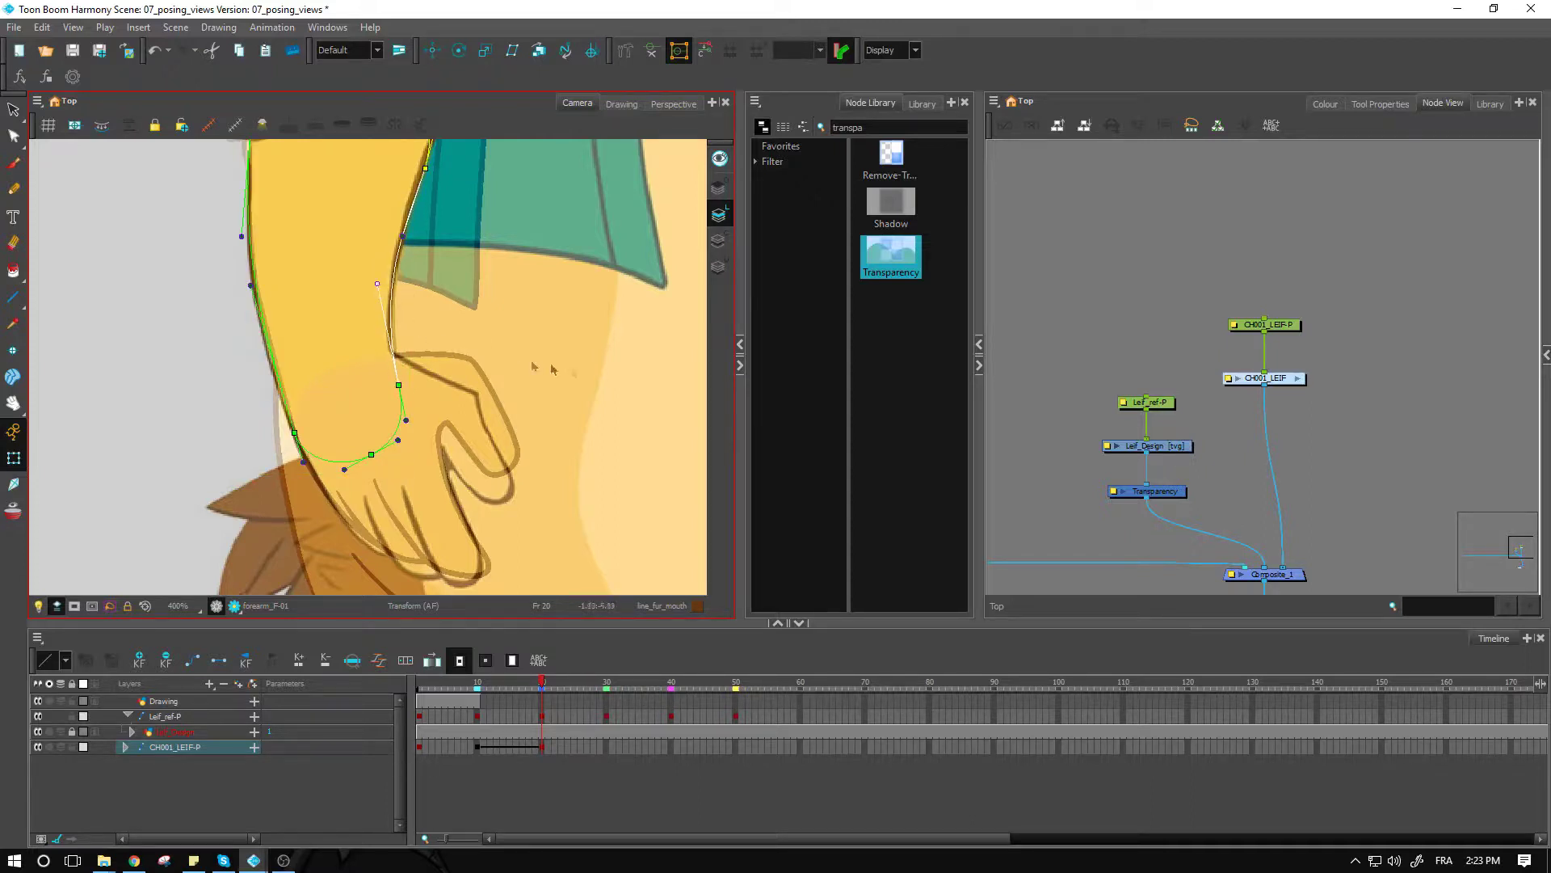
pyautogui.press('1')
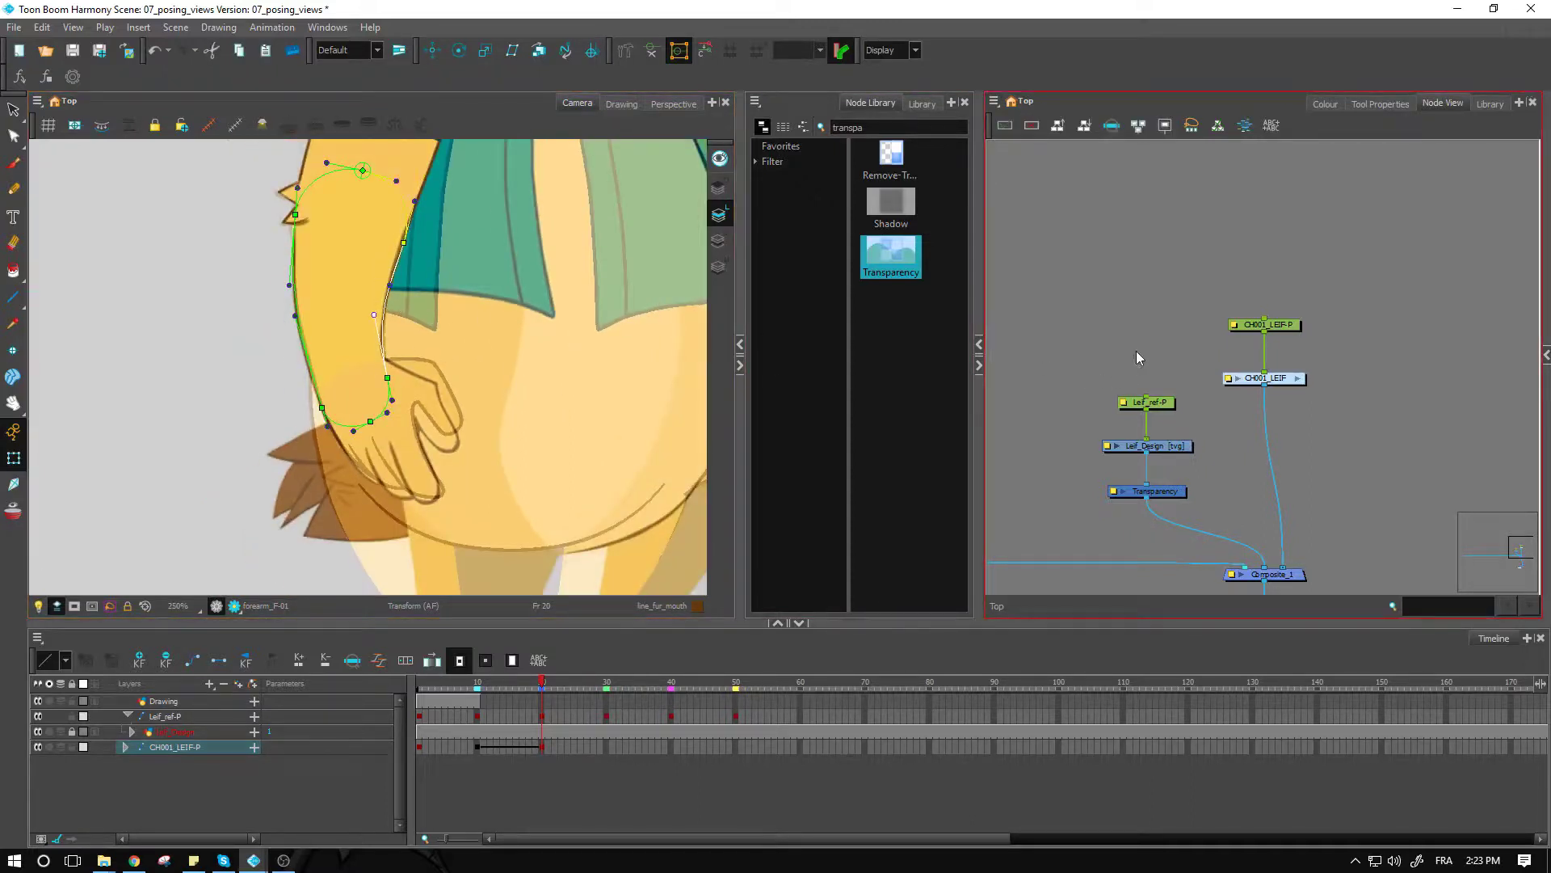
# Disable the Leif_Design reference drawing and hide the forearm's deformation controls to see the arm on its own.
pyautogui.click(1137, 358)
pyautogui.click(1170, 447)
pyautogui.press('d')
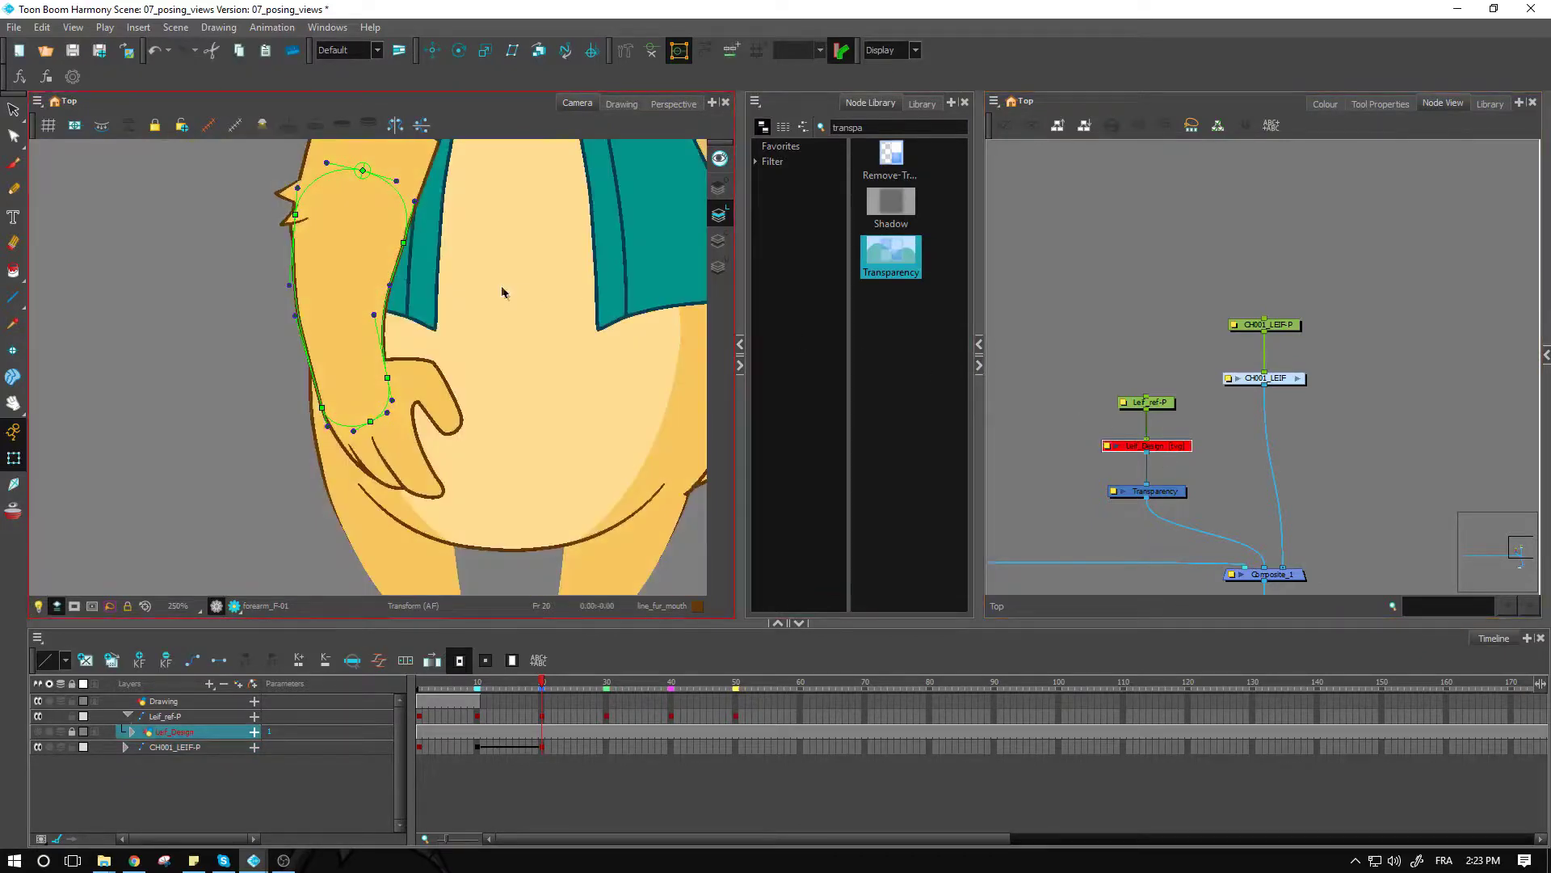
pyautogui.click(1019, 314)
pyautogui.click(644, 54)
pyautogui.press('2')
pyautogui.moveTo(416, 234); pyautogui.dragTo(404, 388)
pyautogui.press('2')
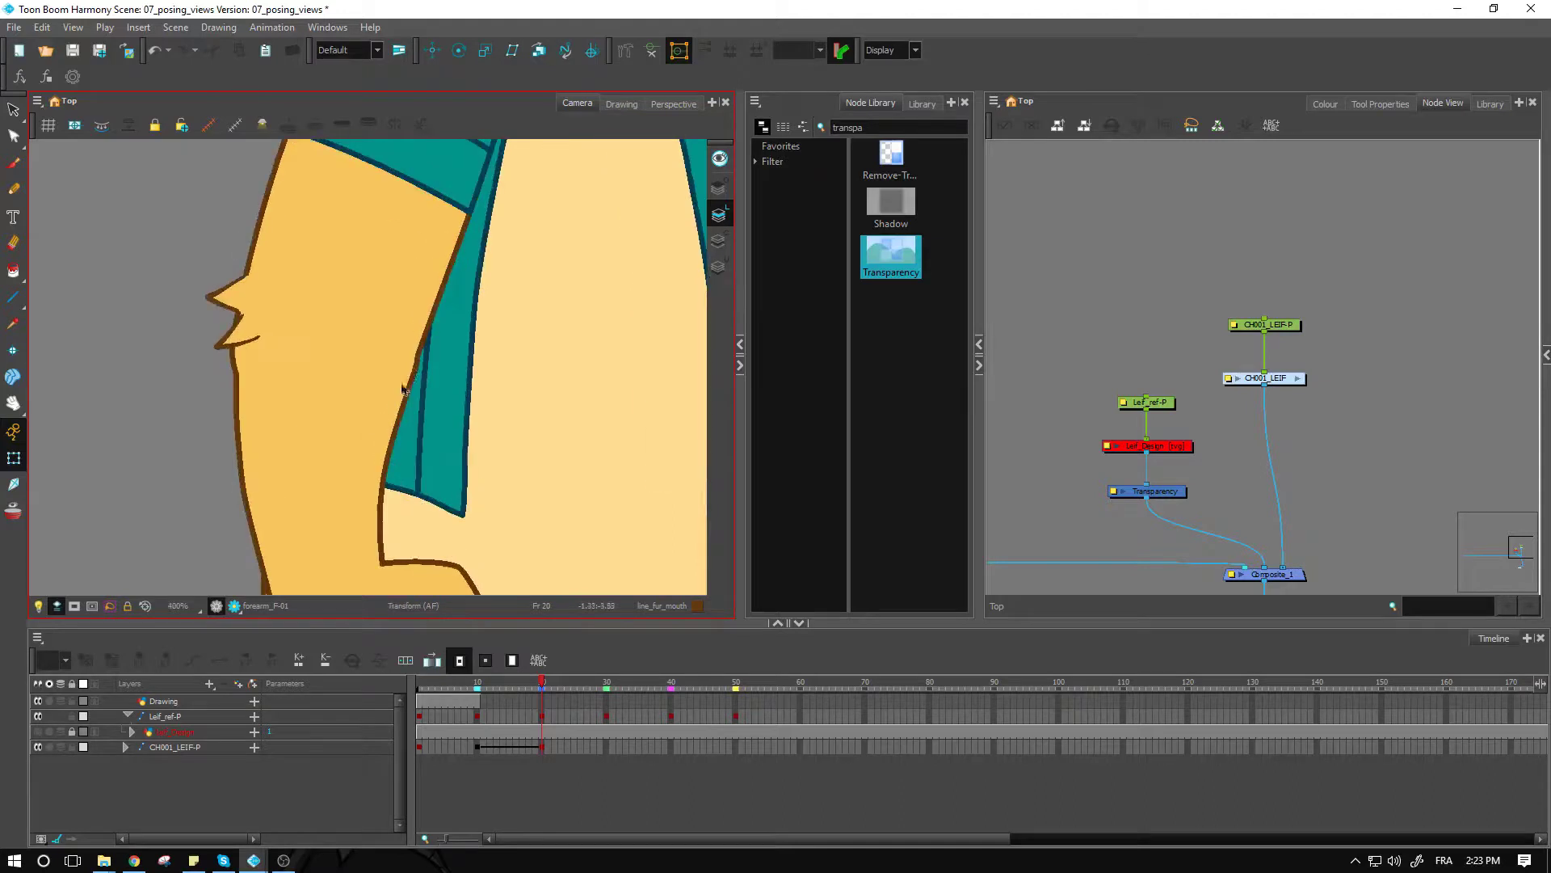
# Show the front forearm's envelope controls and nudge its outer and inner elbow points so the outlines join the upper arm cleanly.
pyautogui.click(416, 360)
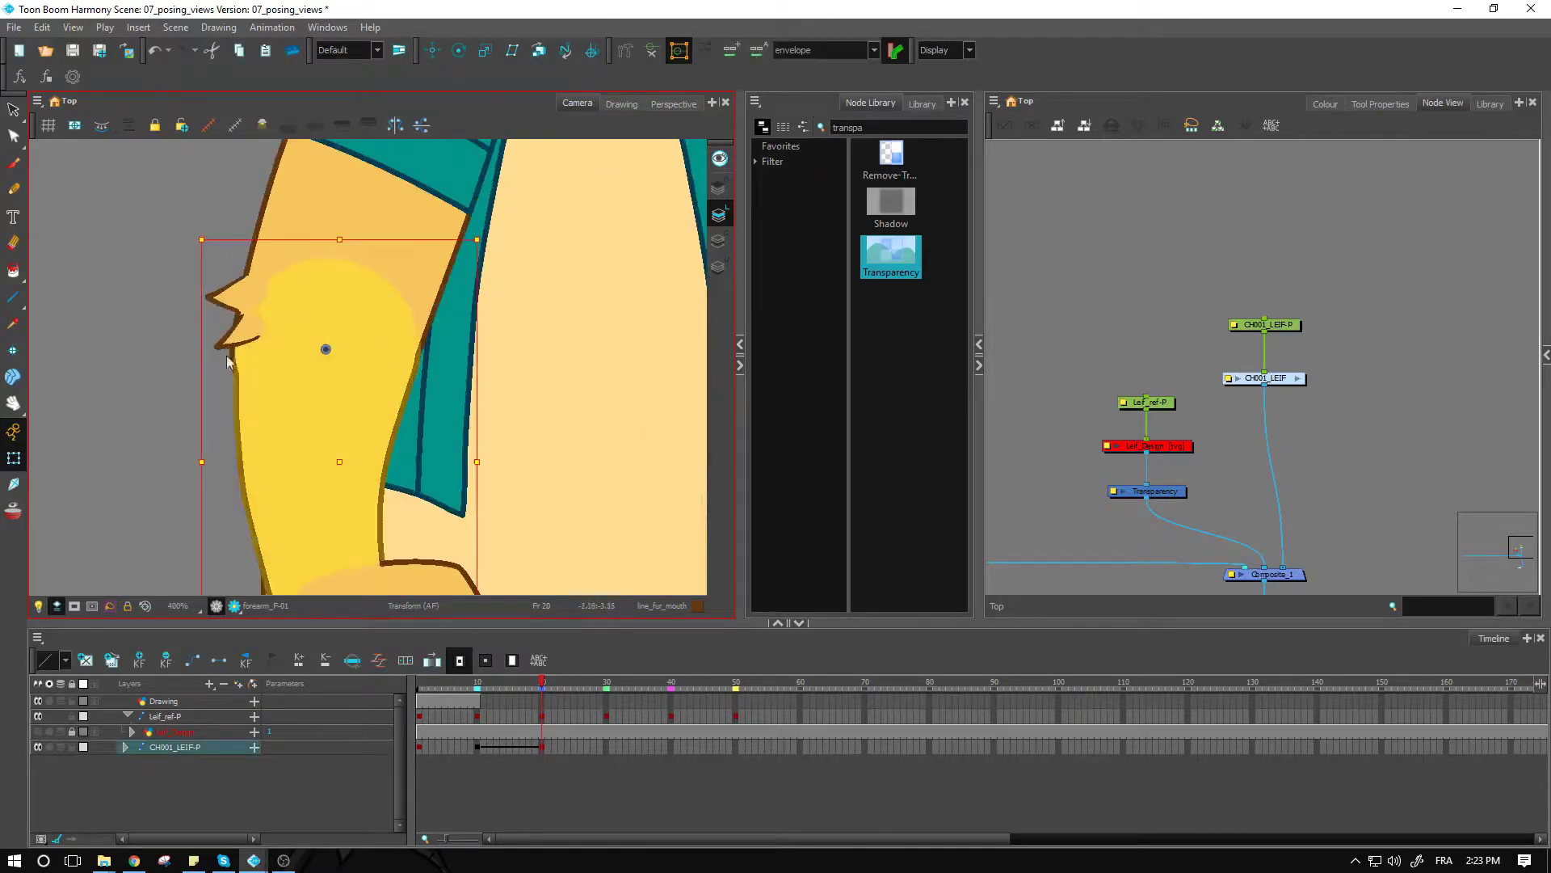
pyautogui.click(652, 53)
pyautogui.click(134, 387)
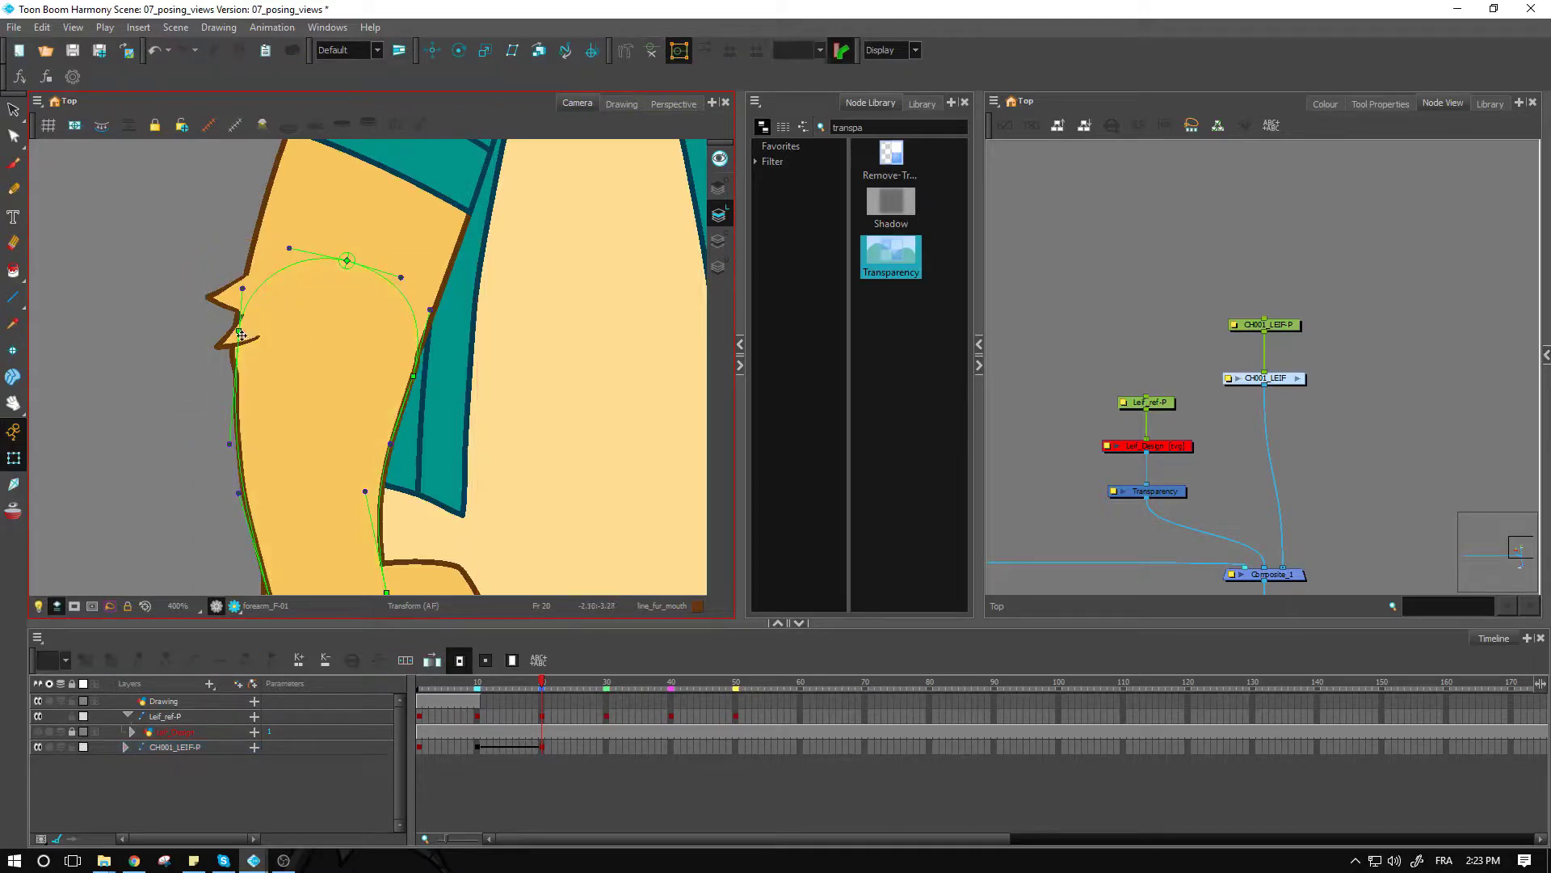
pyautogui.moveTo(241, 331); pyautogui.dragTo(233, 334)
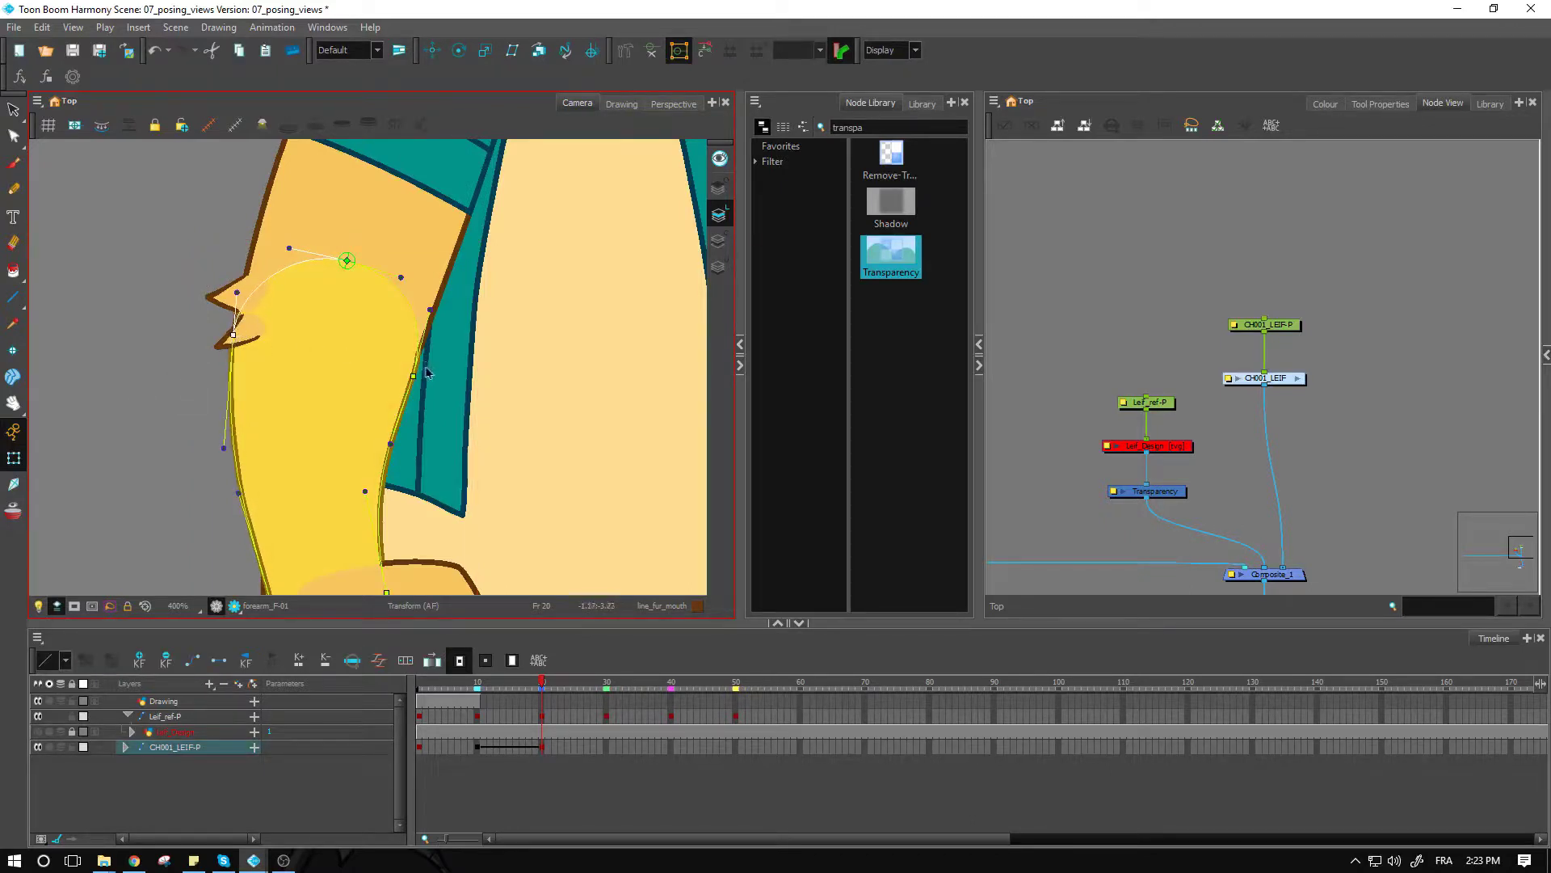
pyautogui.scroll(1, 414, 377)
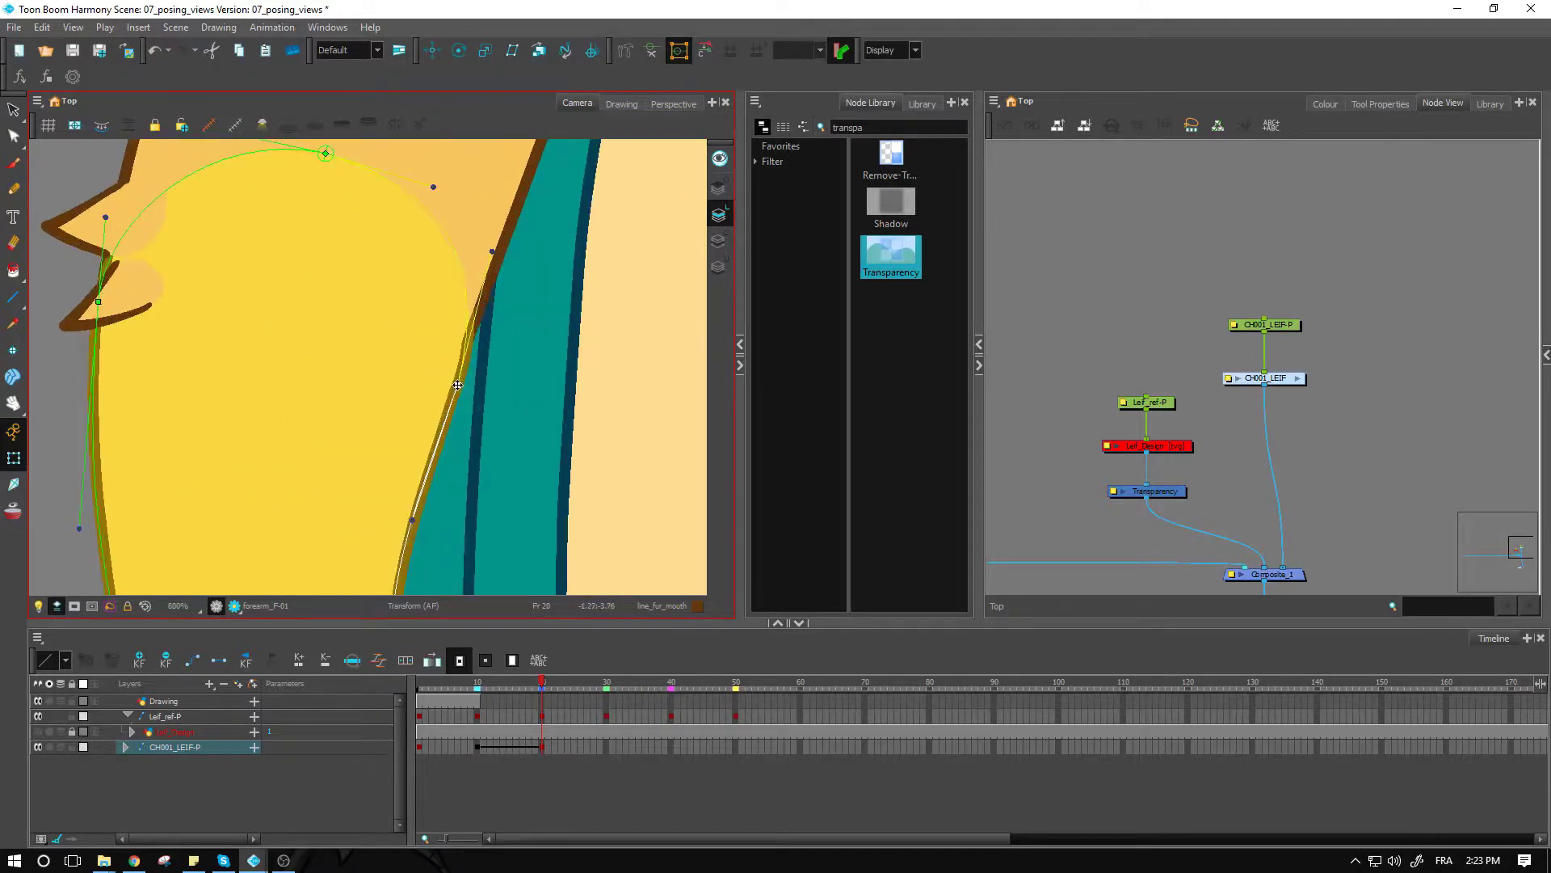
pyautogui.moveTo(457, 386); pyautogui.dragTo(452, 378)
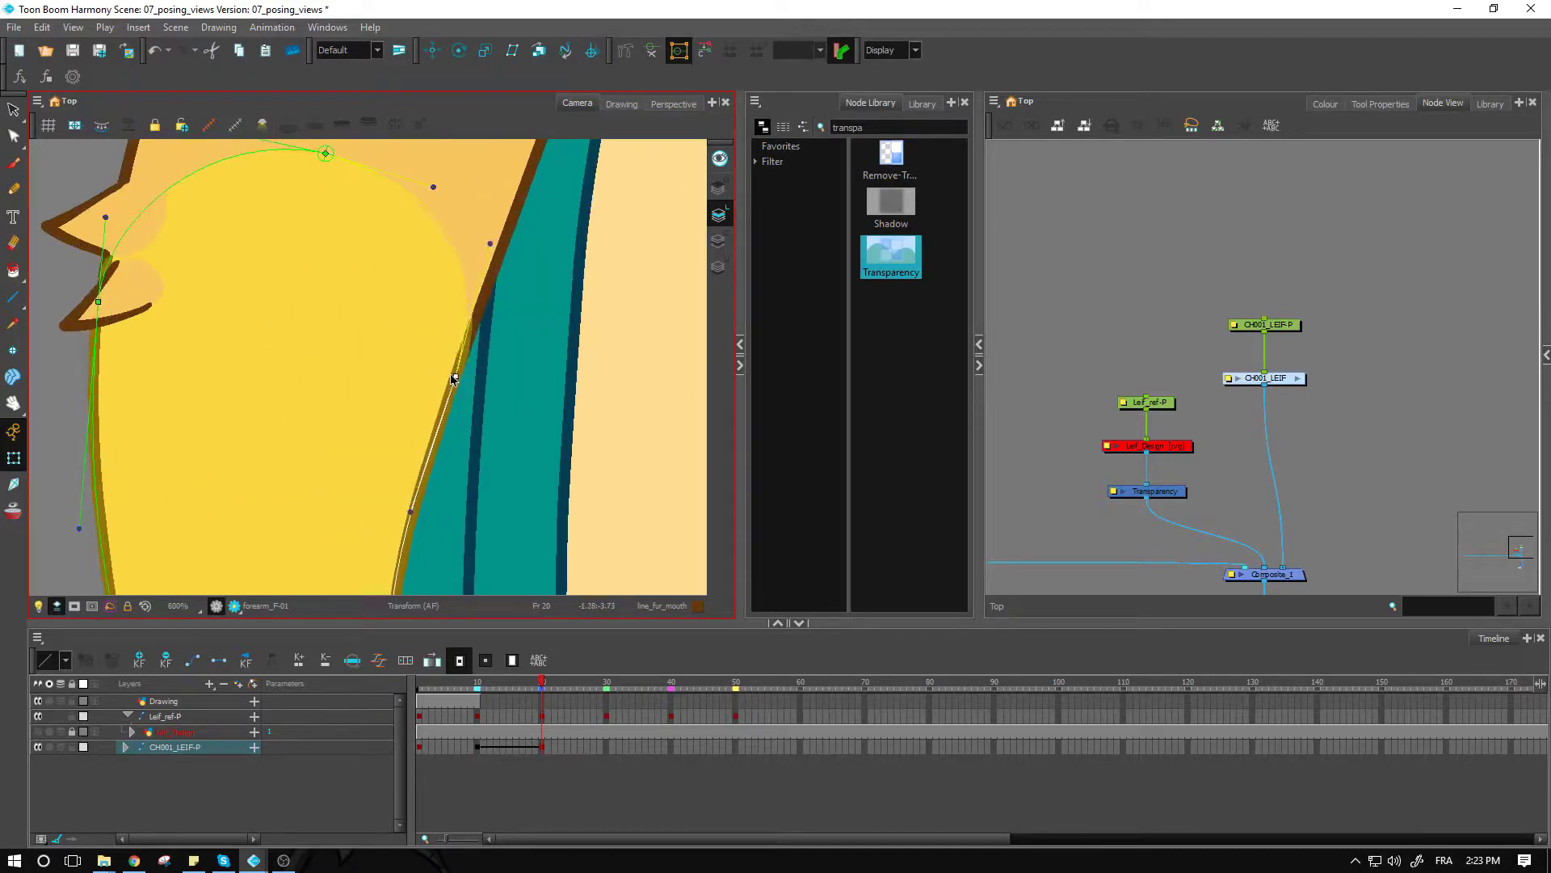
pyautogui.press('1')
pyautogui.press('1')
# Hide the forearm's deformation controls and re-enable the Leif_Design reference drawing.
pyautogui.click(1001, 304)
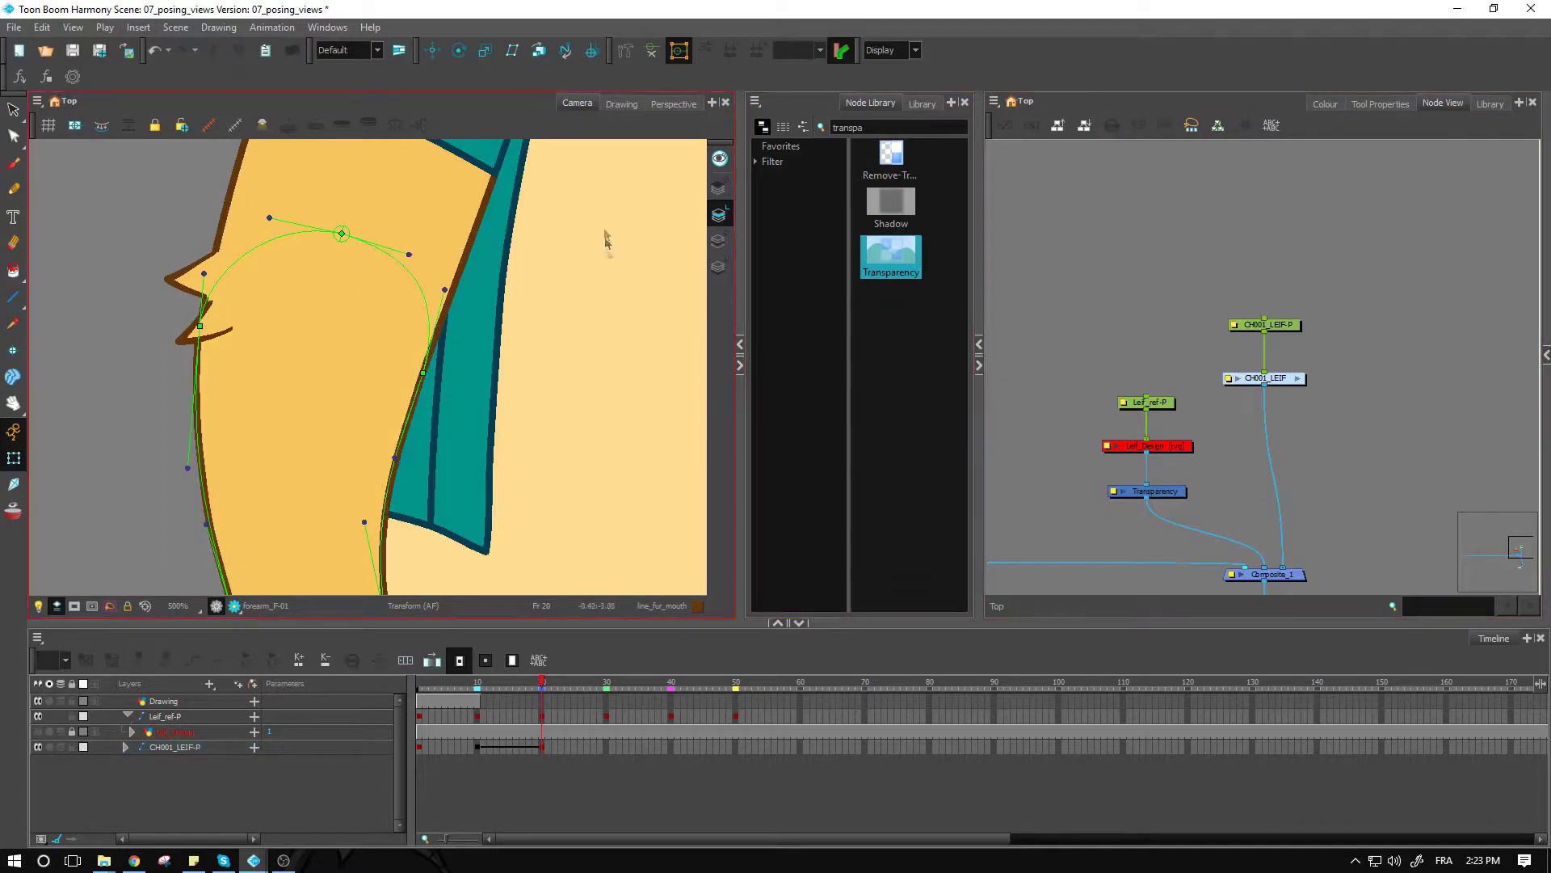
pyautogui.click(647, 55)
pyautogui.scroll(1, 170, 416)
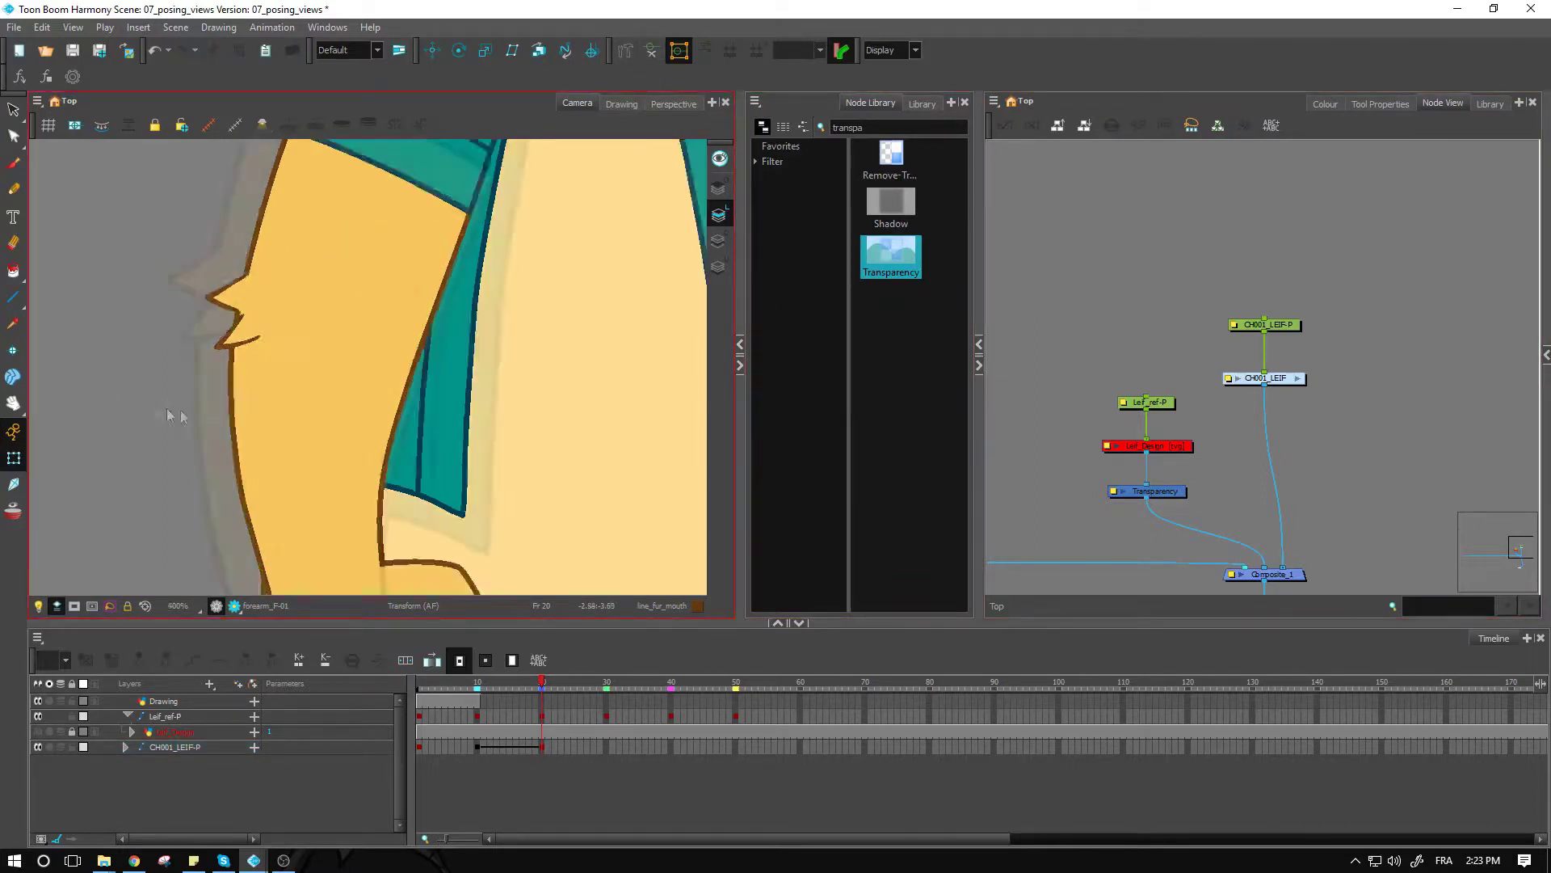
pyautogui.scroll(-4, 168, 415)
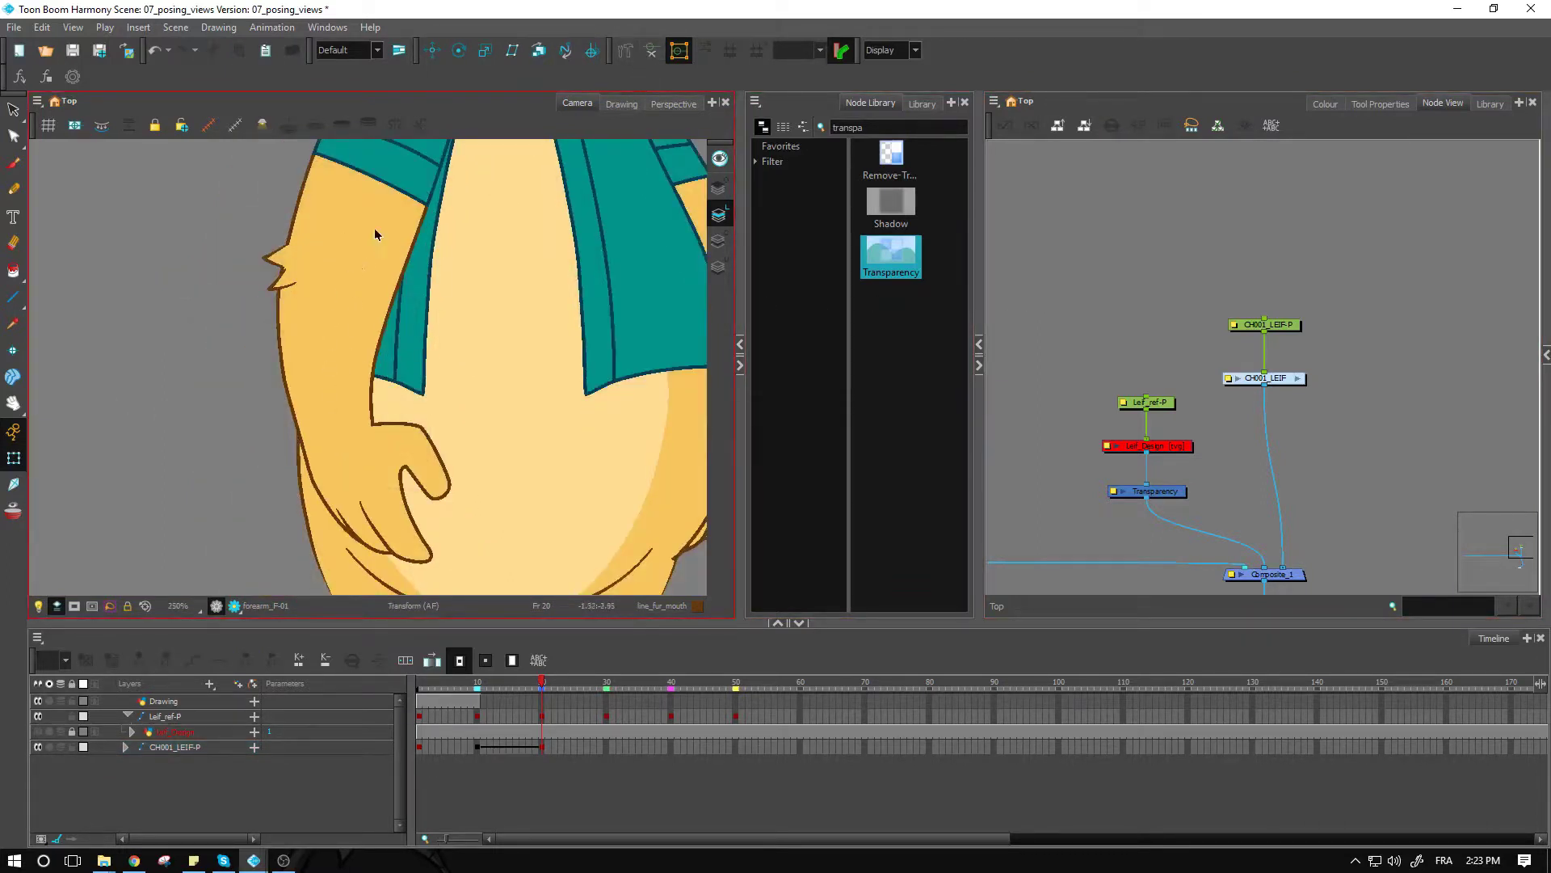
pyautogui.scroll(-2, 376, 364)
pyautogui.click(1205, 459)
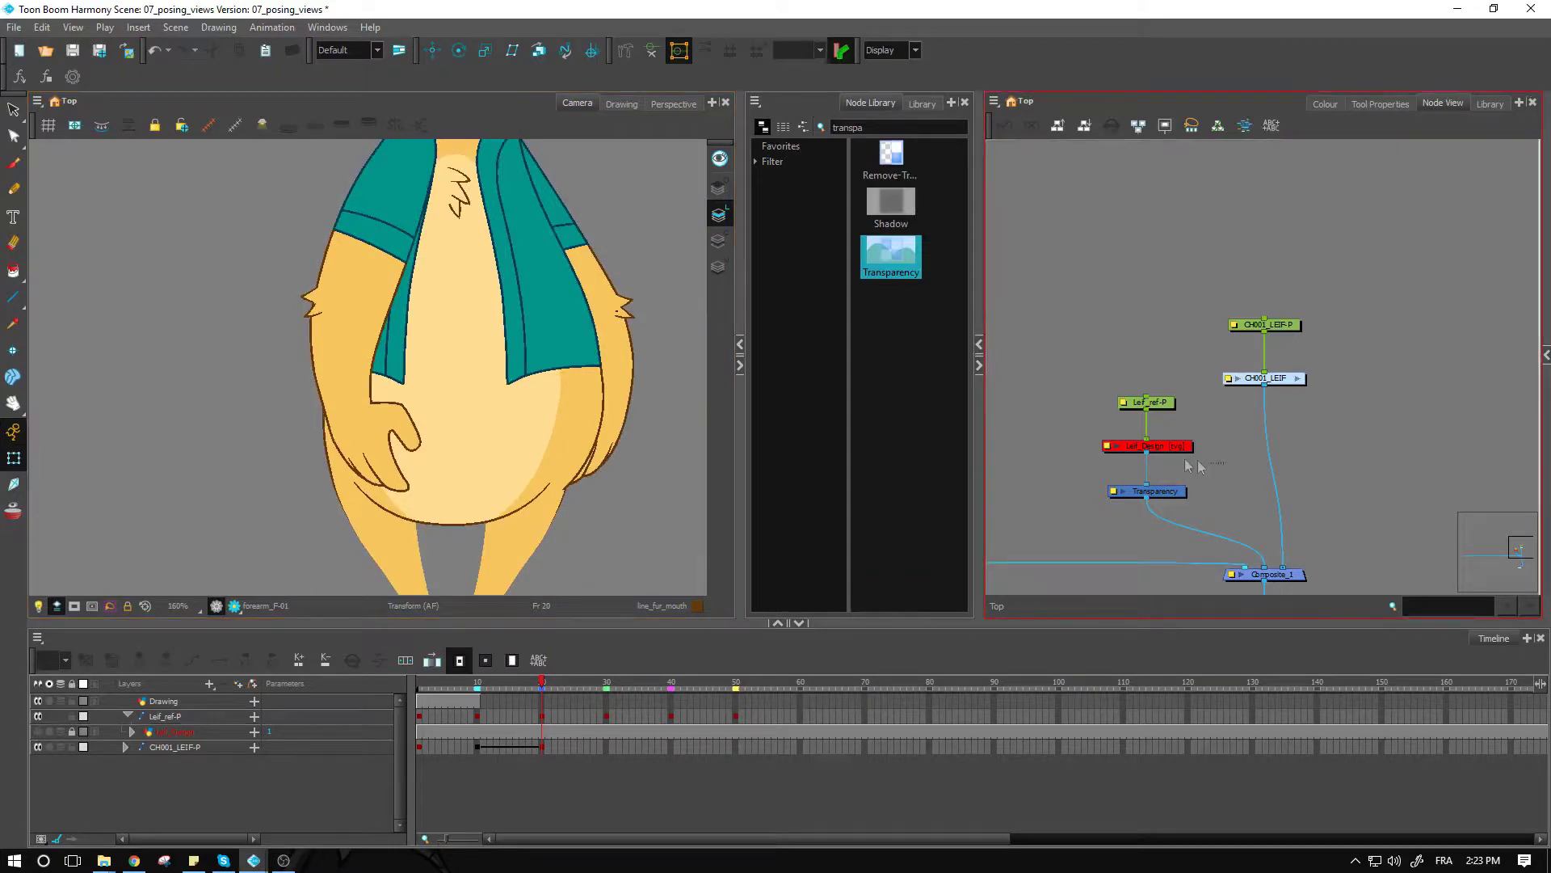
pyautogui.click(1142, 449)
pyautogui.press('a')
pyautogui.click(1207, 475)
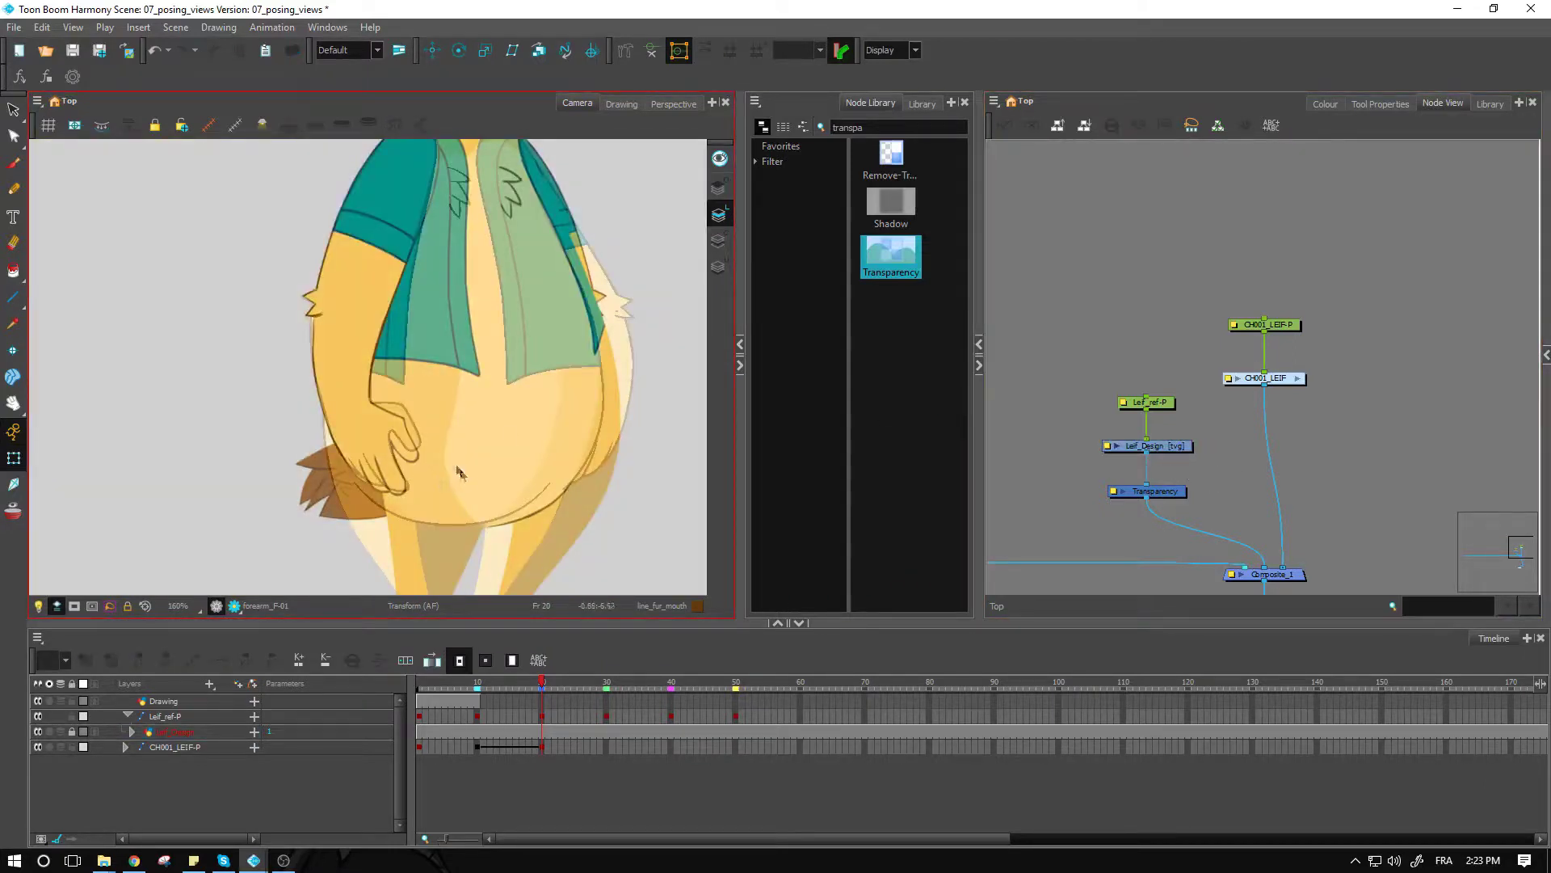
# Toggle the Leif_Design reference drawing to compare the front hand with it, leaving the reference disabled.
pyautogui.click(405, 440)
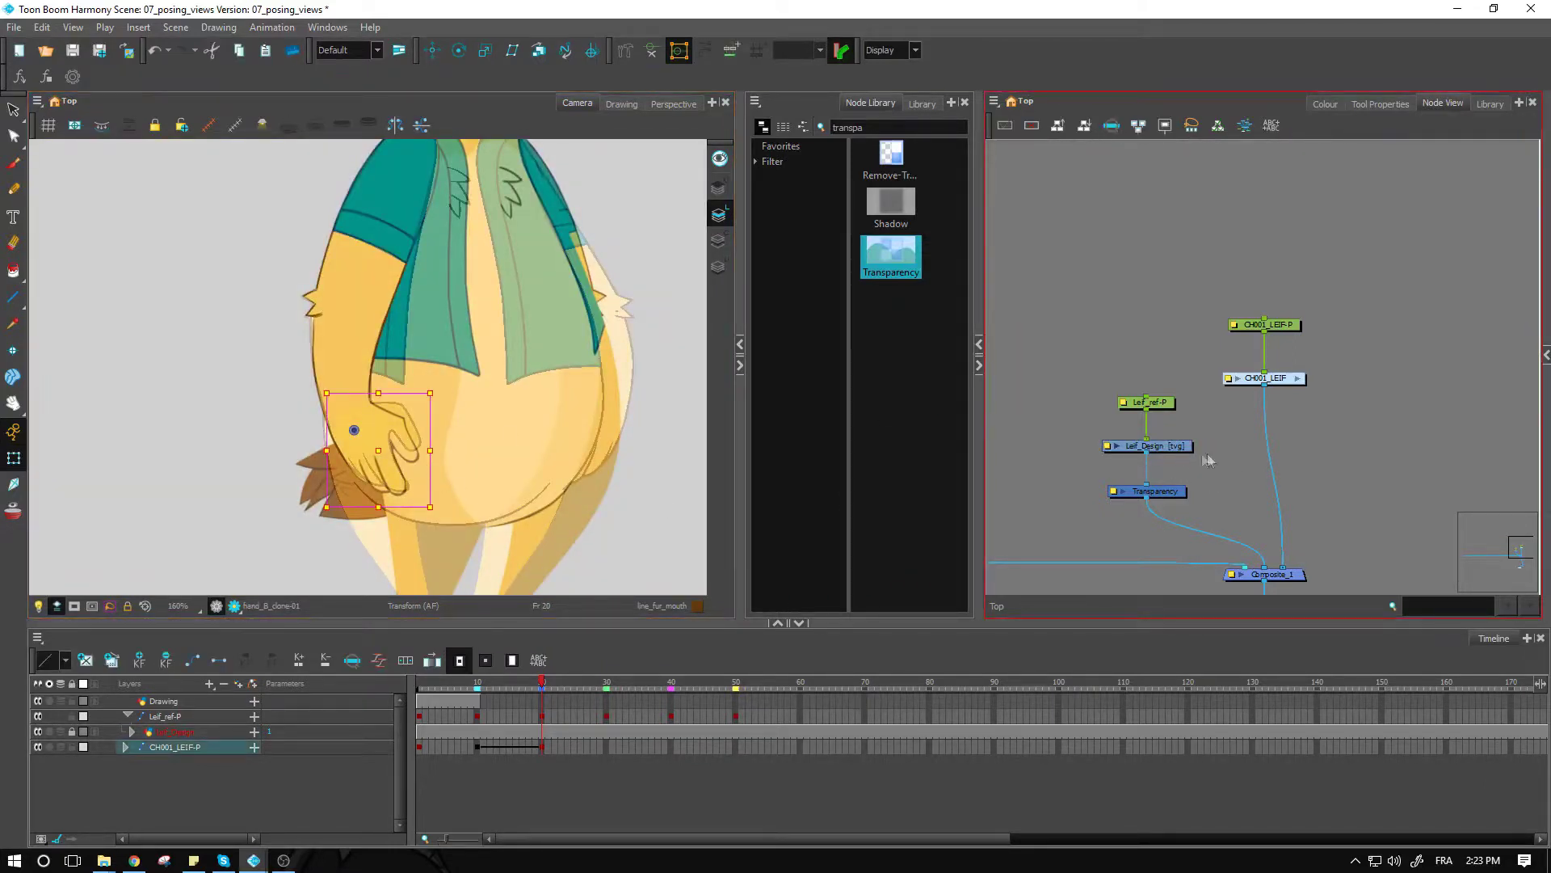
pyautogui.click(1179, 449)
pyautogui.press('d')
pyautogui.press('a')
pyautogui.press('d')
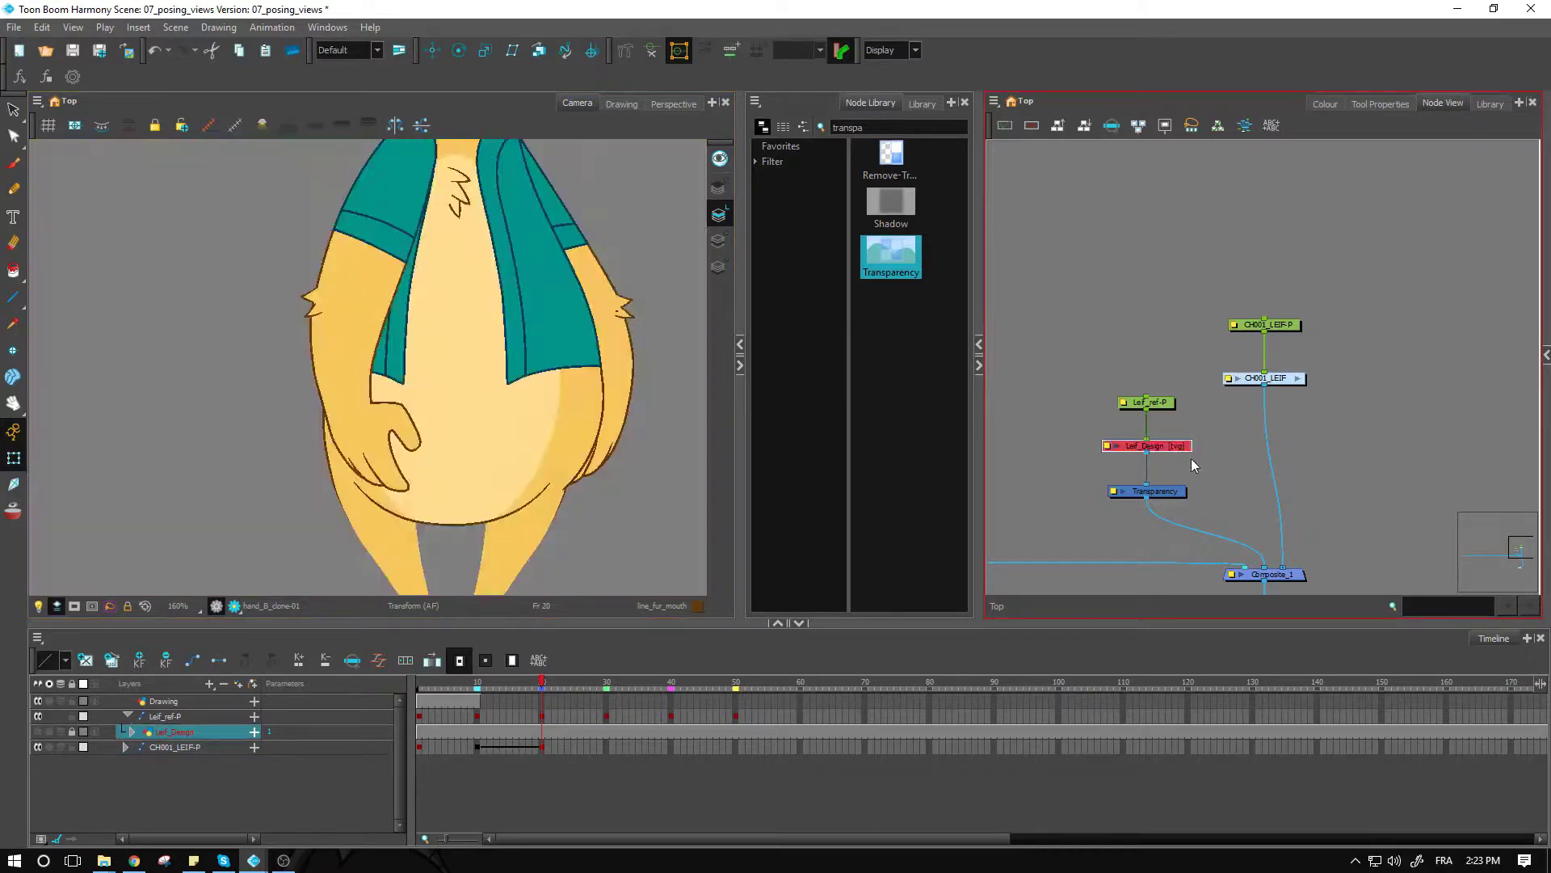
pyautogui.click(1199, 462)
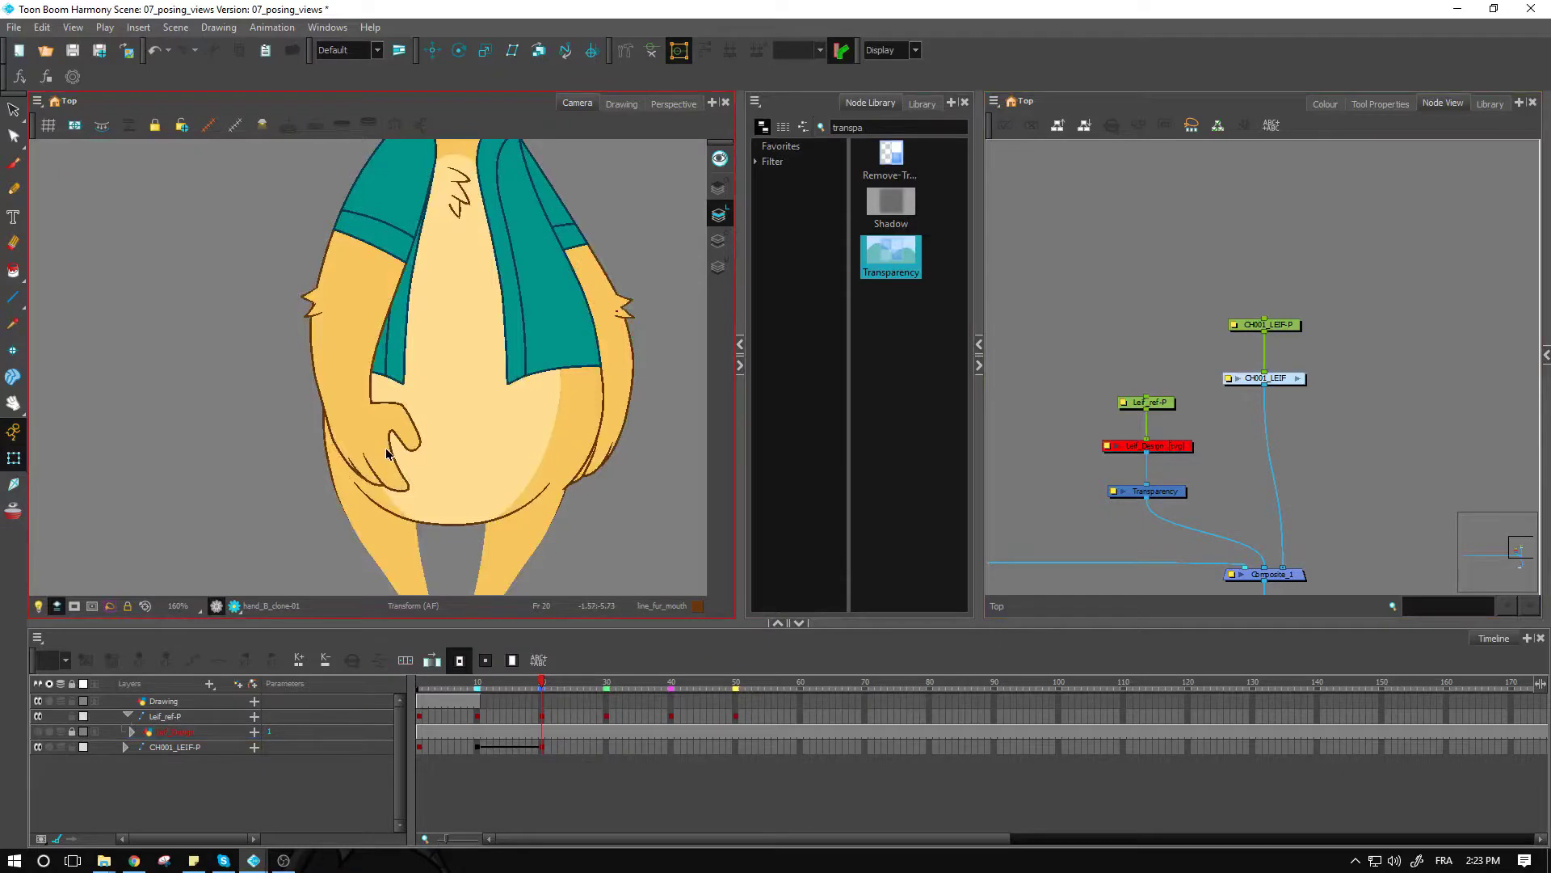
# Locate the front hand inside the CH001_LEIF group, then select all of the front arm's drawing nodes and disable them.
pyautogui.press('2')
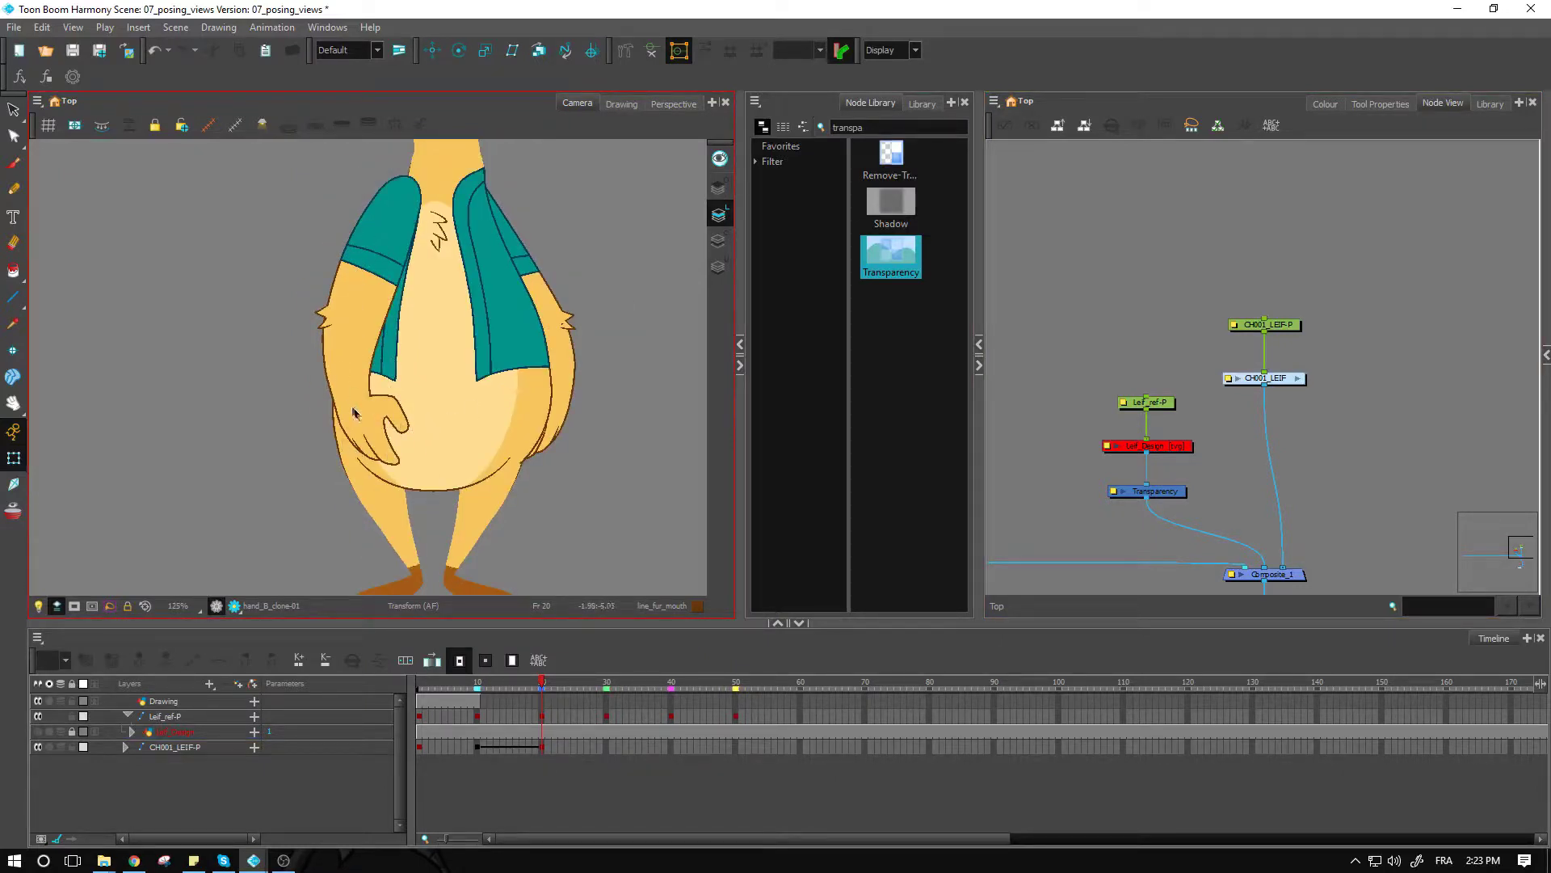
pyautogui.click(363, 426)
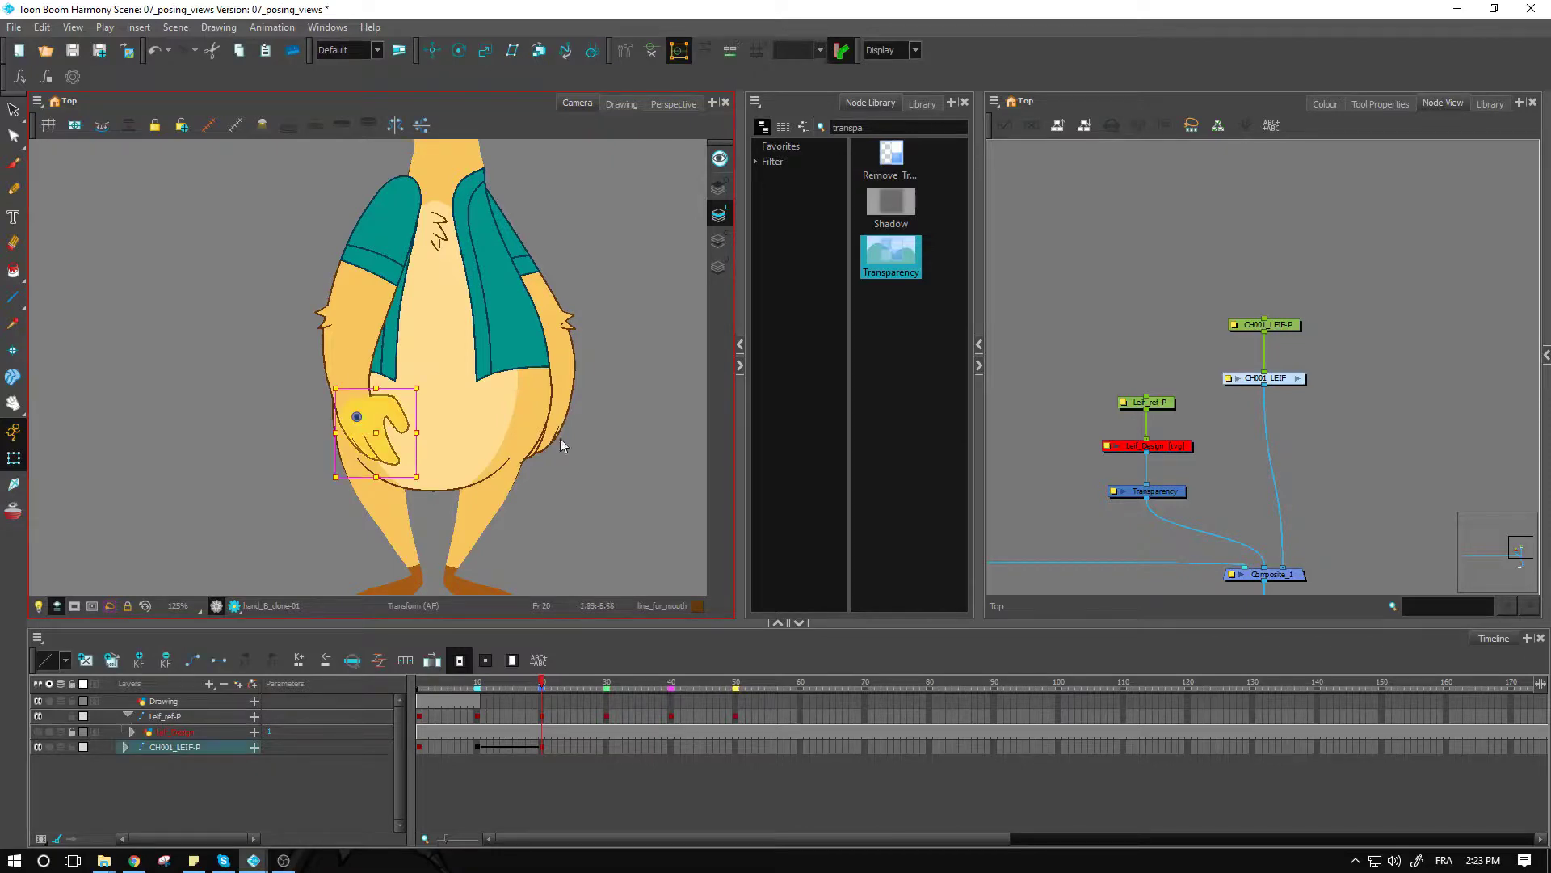
pyautogui.press('o')
pyautogui.press('2')
pyautogui.moveTo(1352, 391); pyautogui.dragTo(1157, 431)
pyautogui.press('1')
pyautogui.press('1')
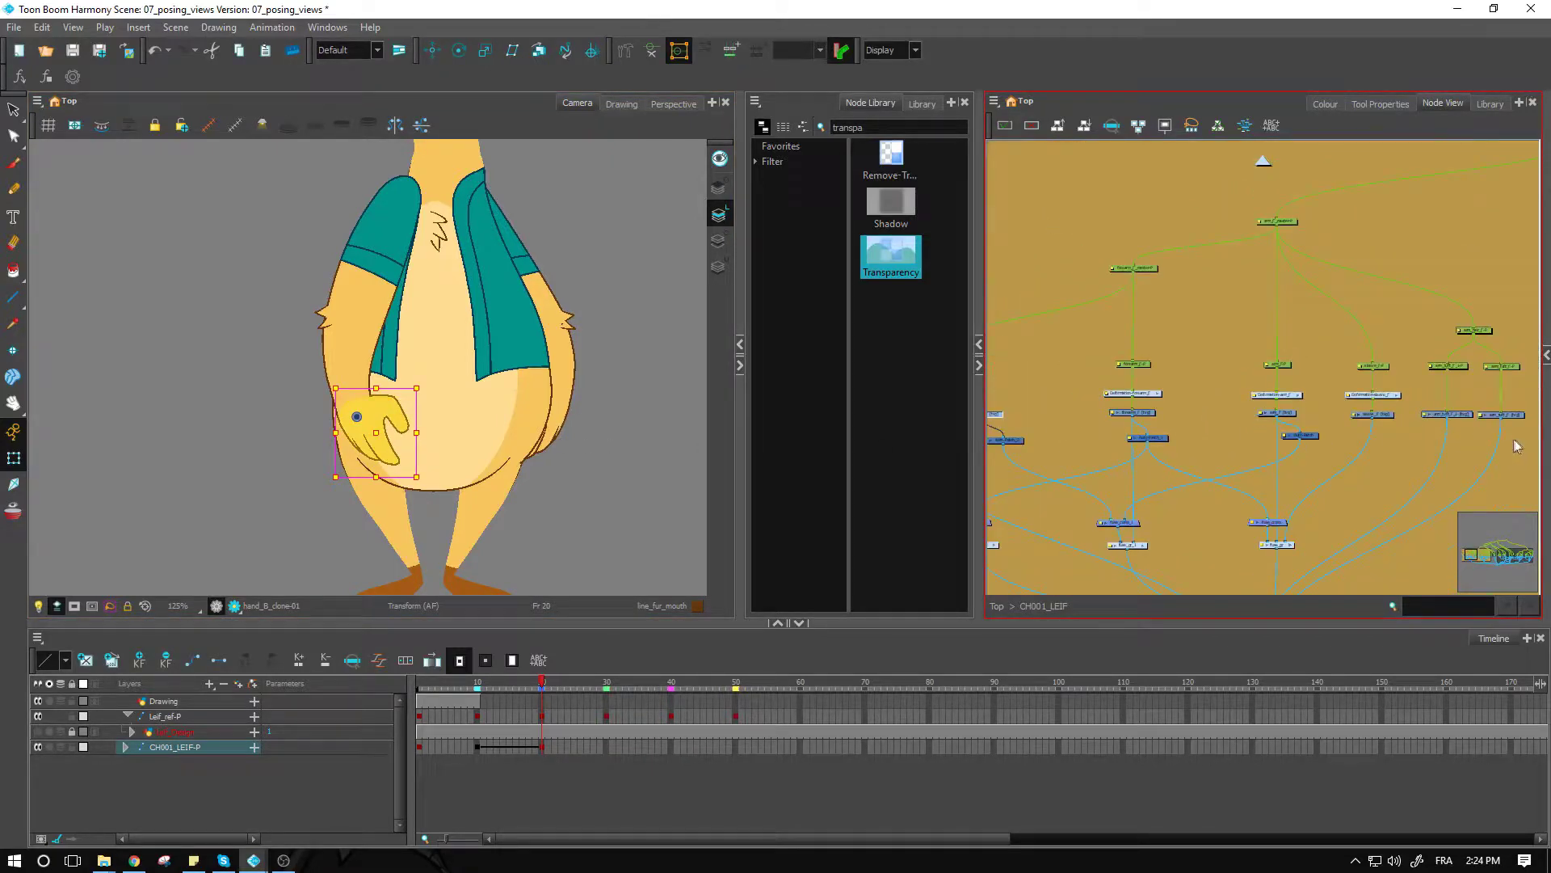
pyautogui.moveTo(1529, 425); pyautogui.dragTo(989, 410)
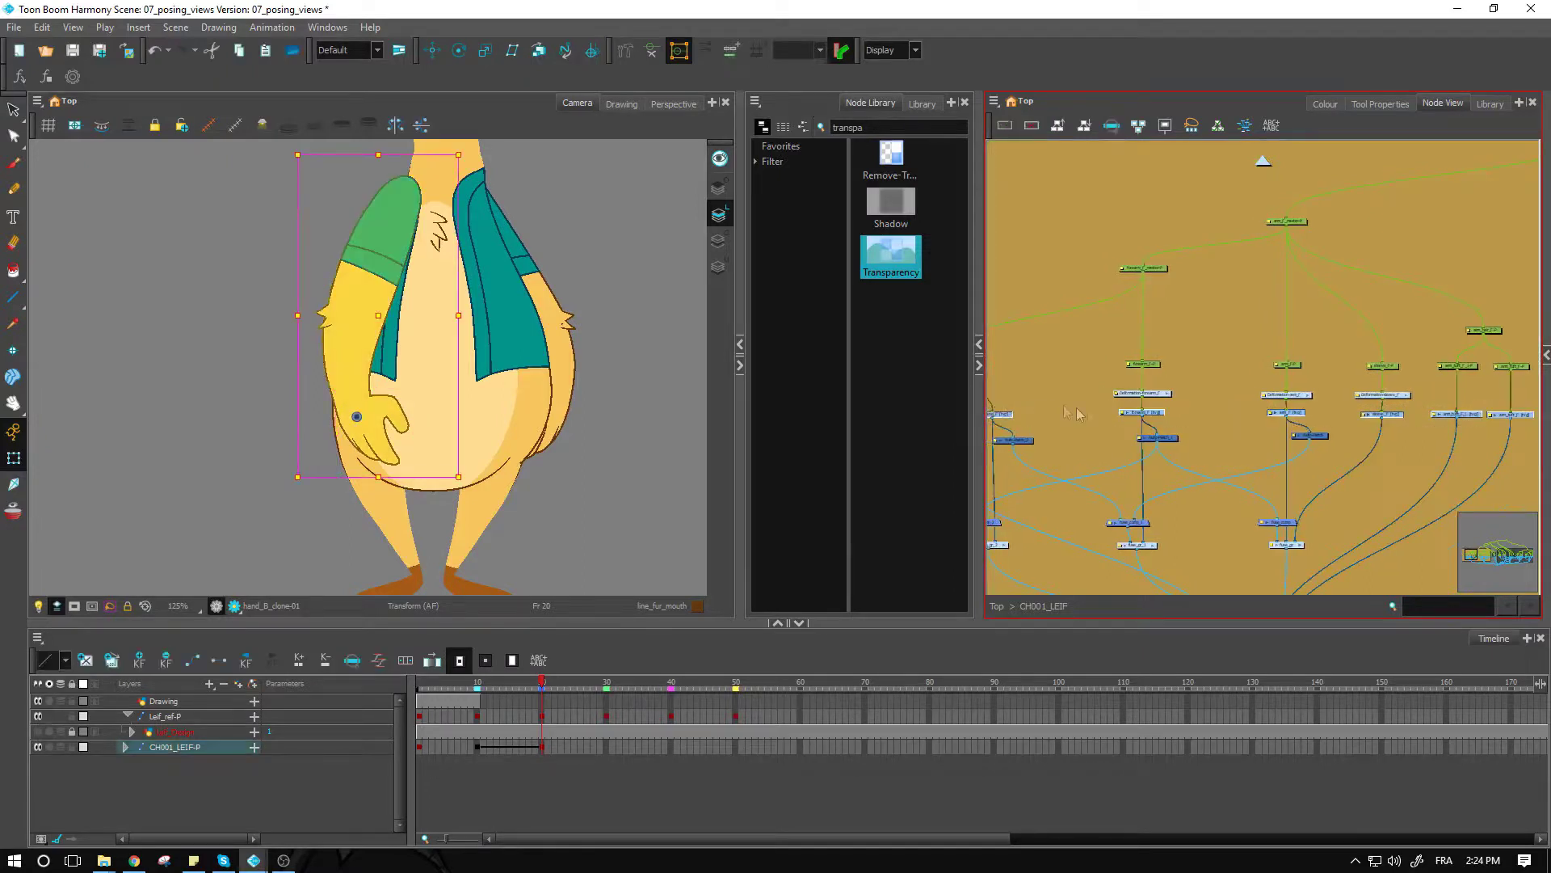
pyautogui.press('d')
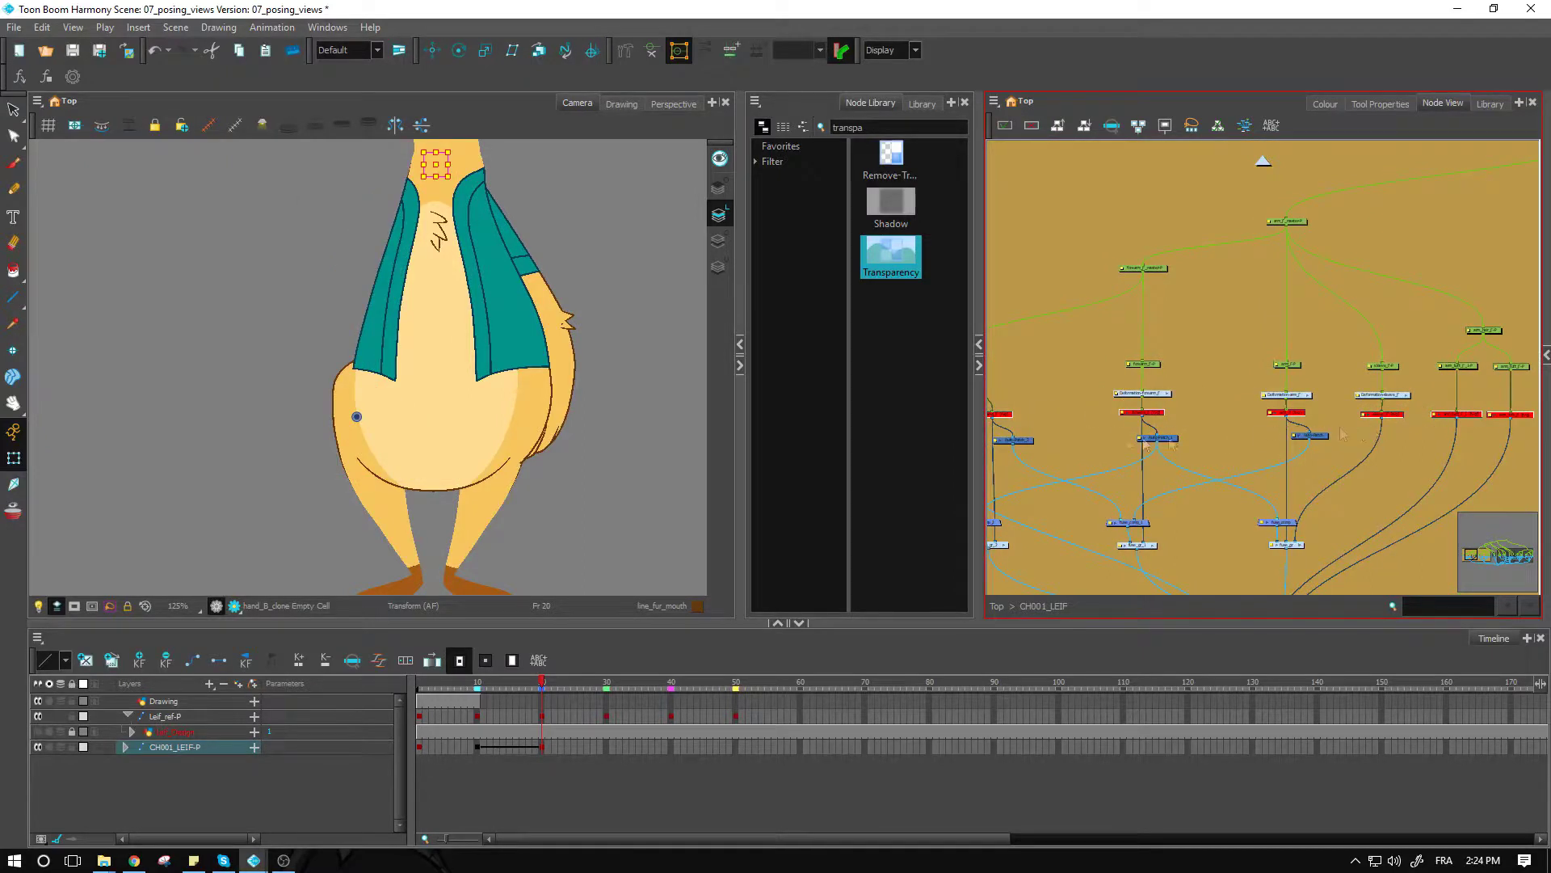
pyautogui.click(619, 338)
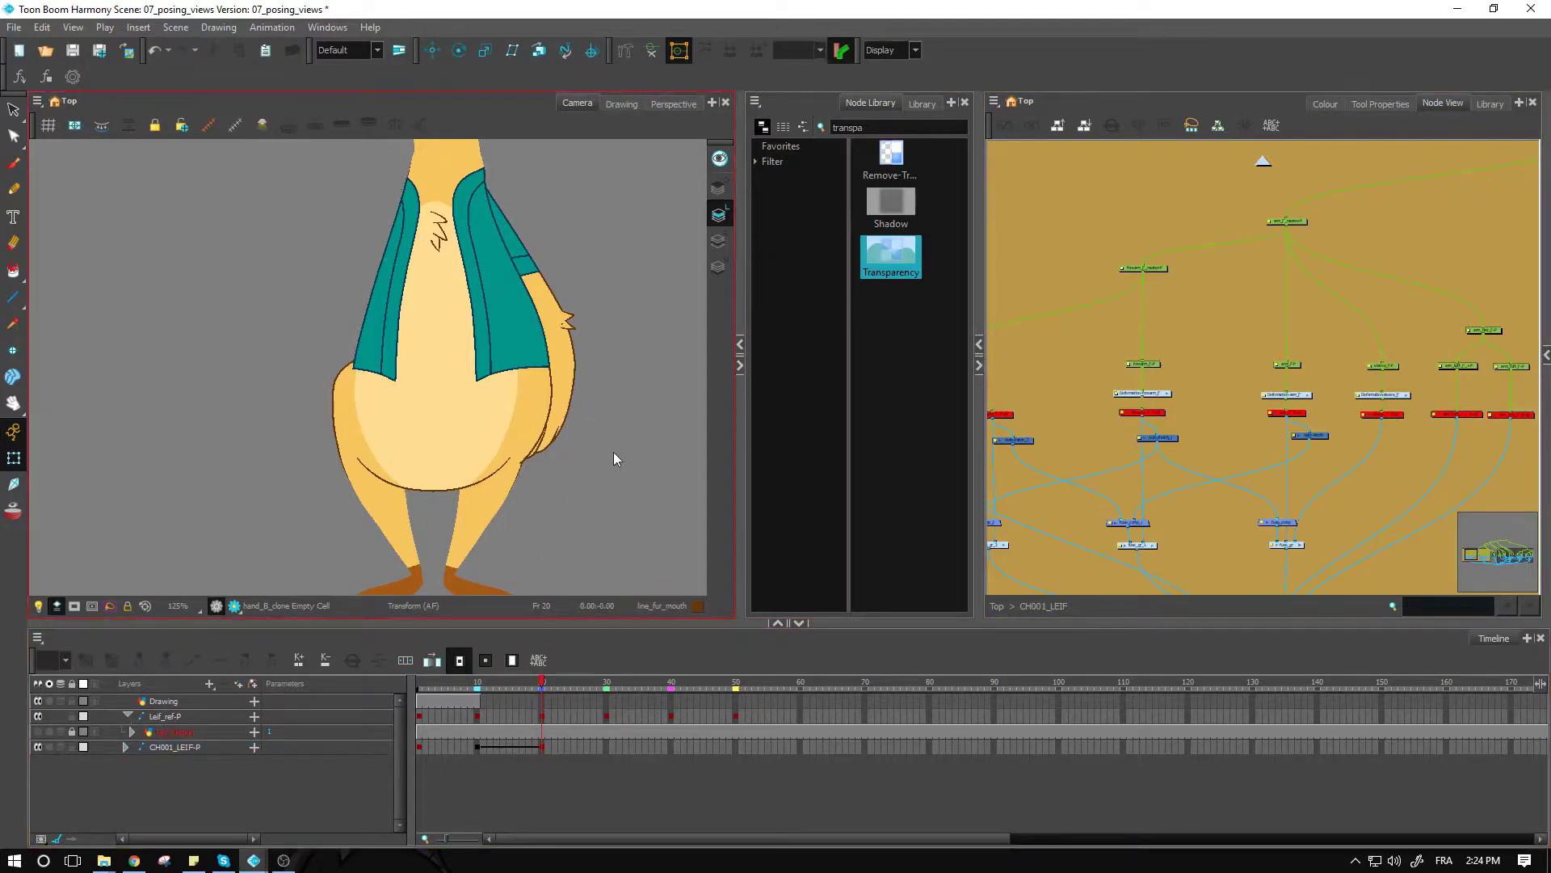
# Return to the top level of the node network and re-enable the Leif_Design reference drawing.
pyautogui.click(999, 606)
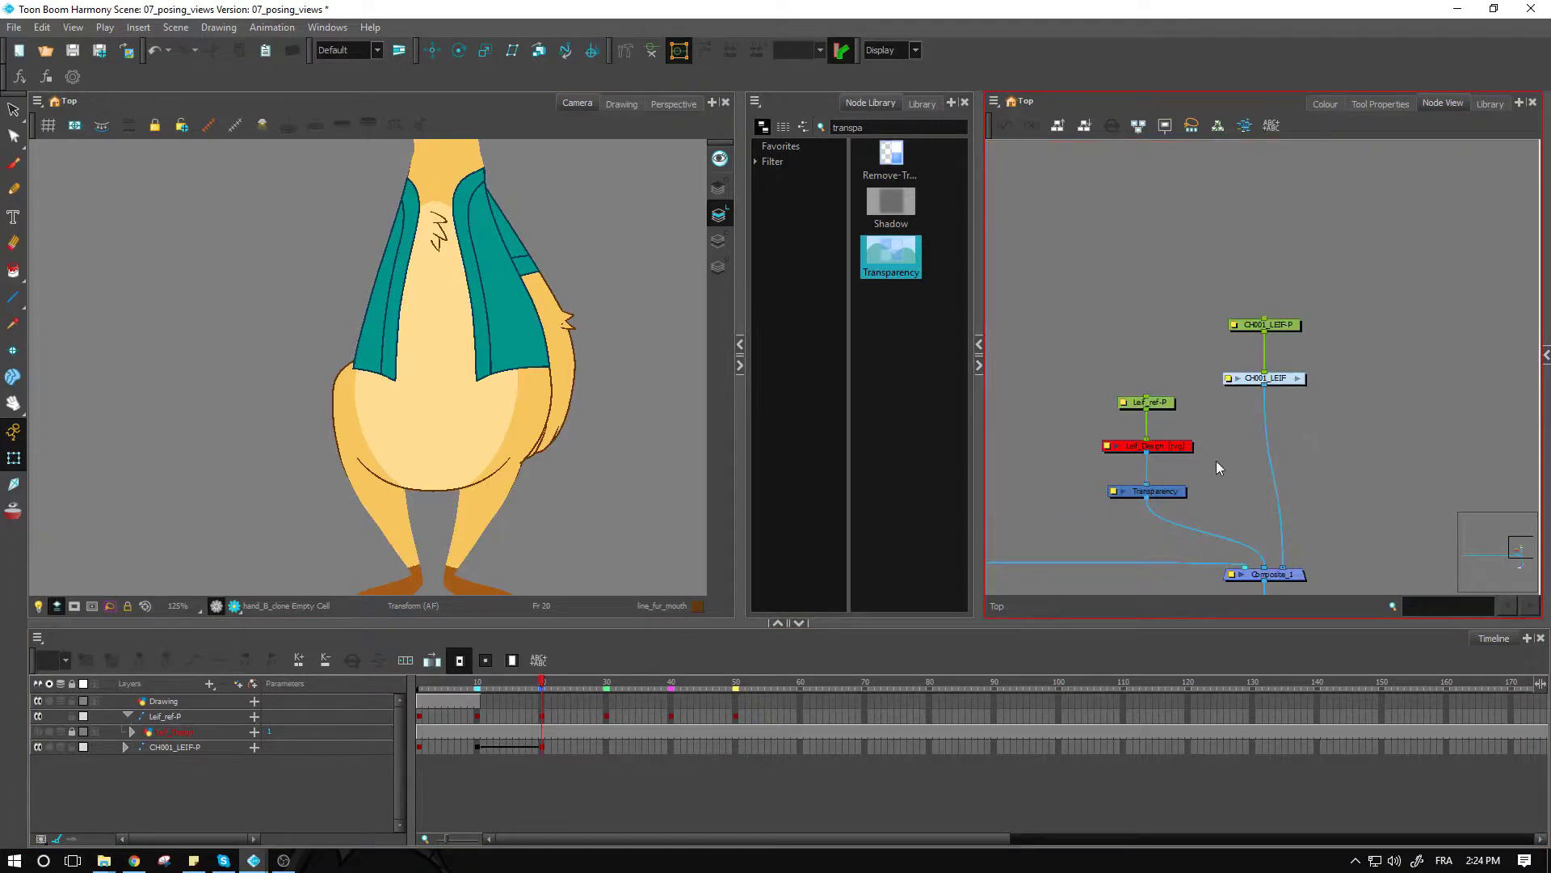
pyautogui.click(1176, 447)
pyautogui.press('a')
pyautogui.click(1184, 471)
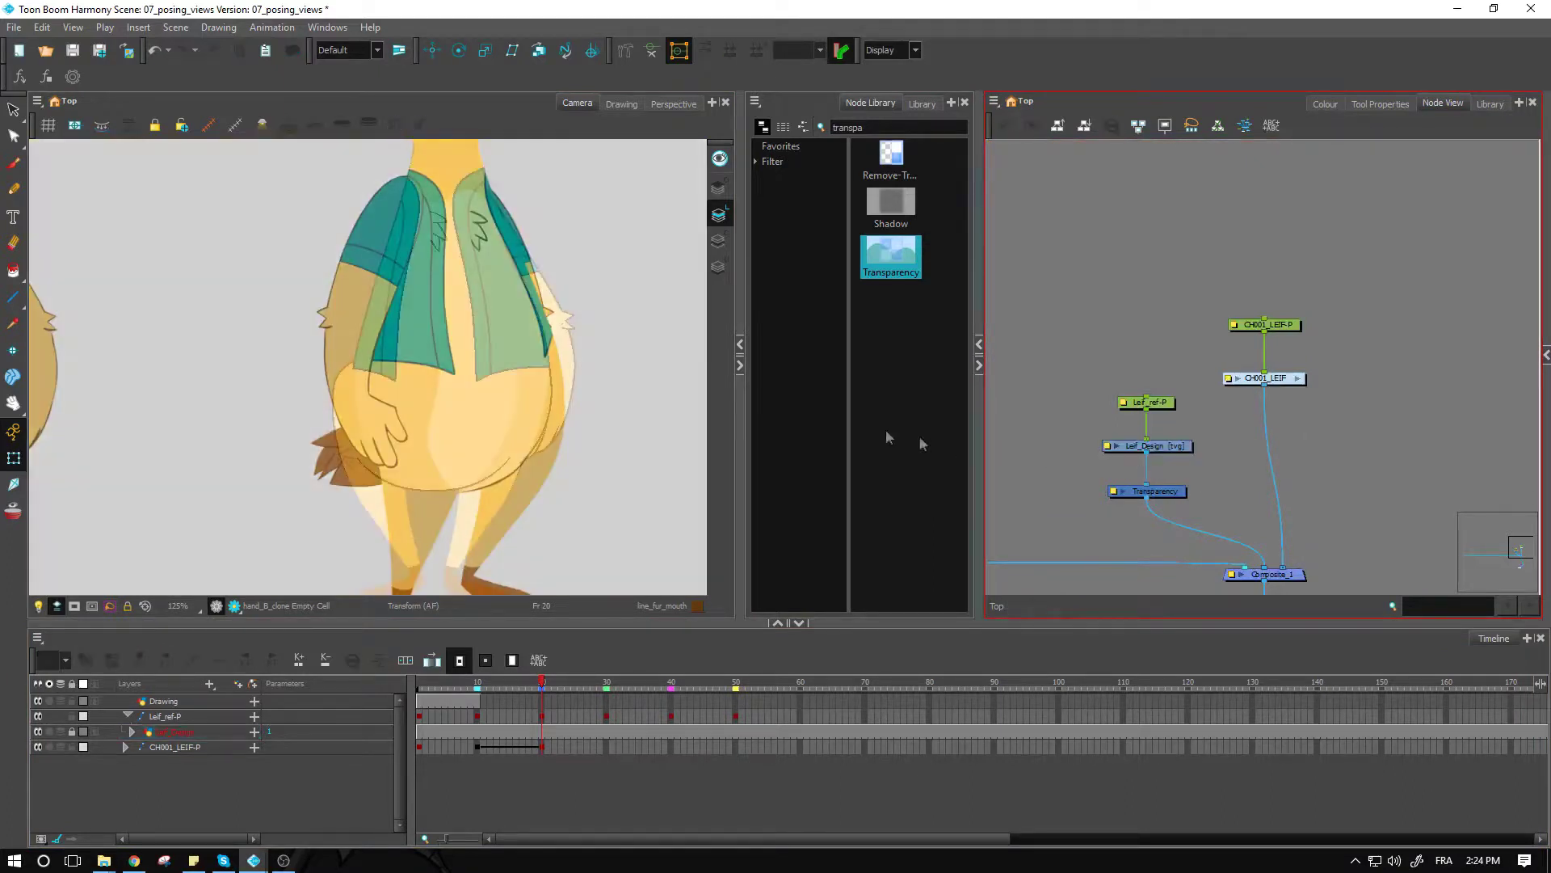
pyautogui.click(432, 357)
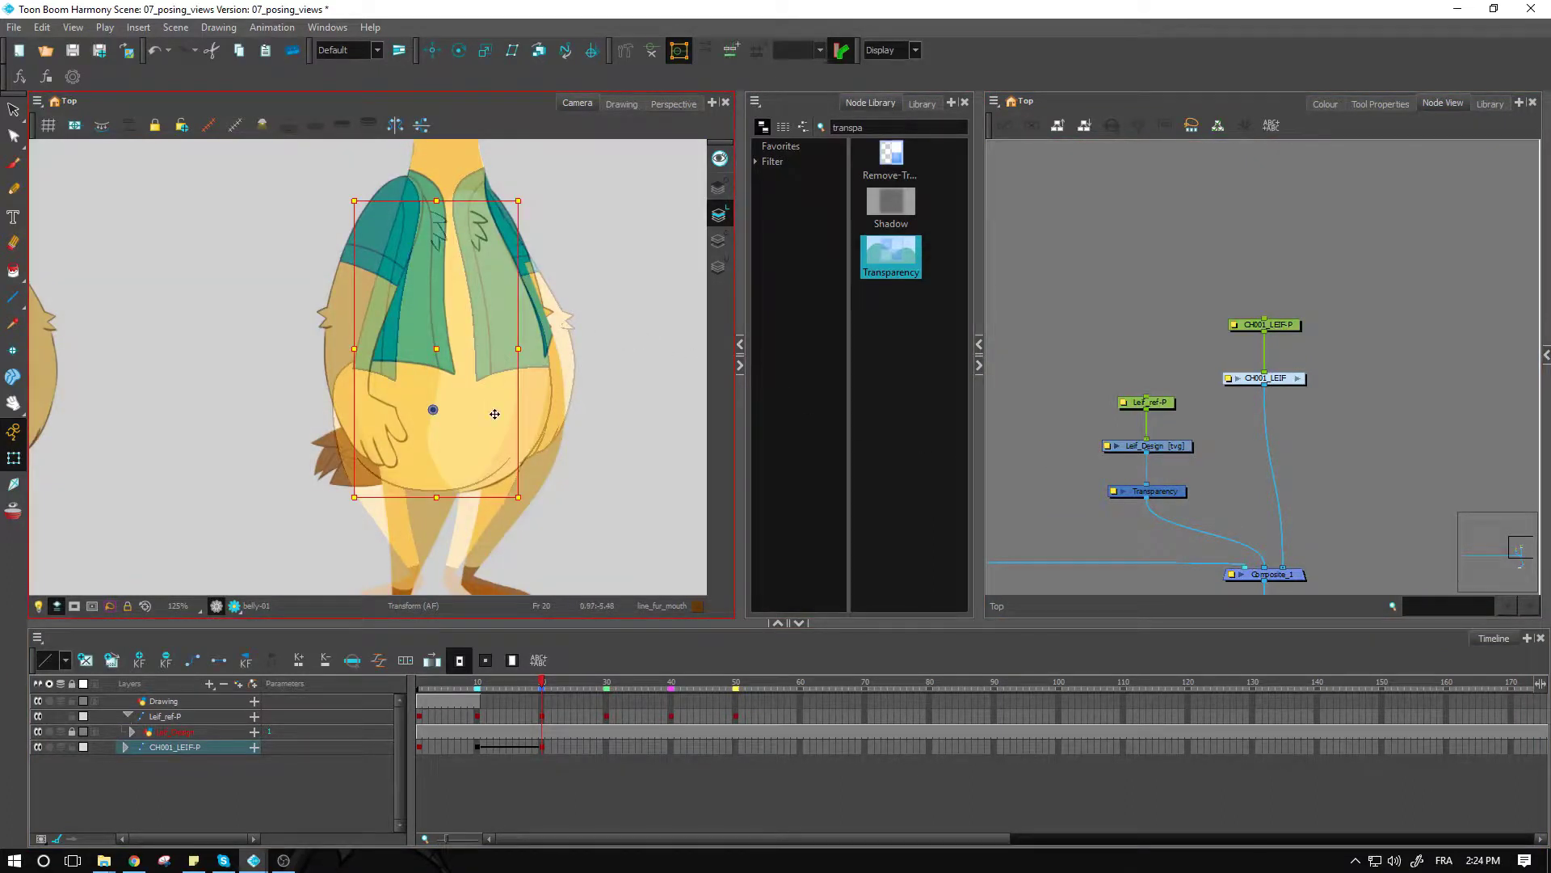
pyautogui.press('2')
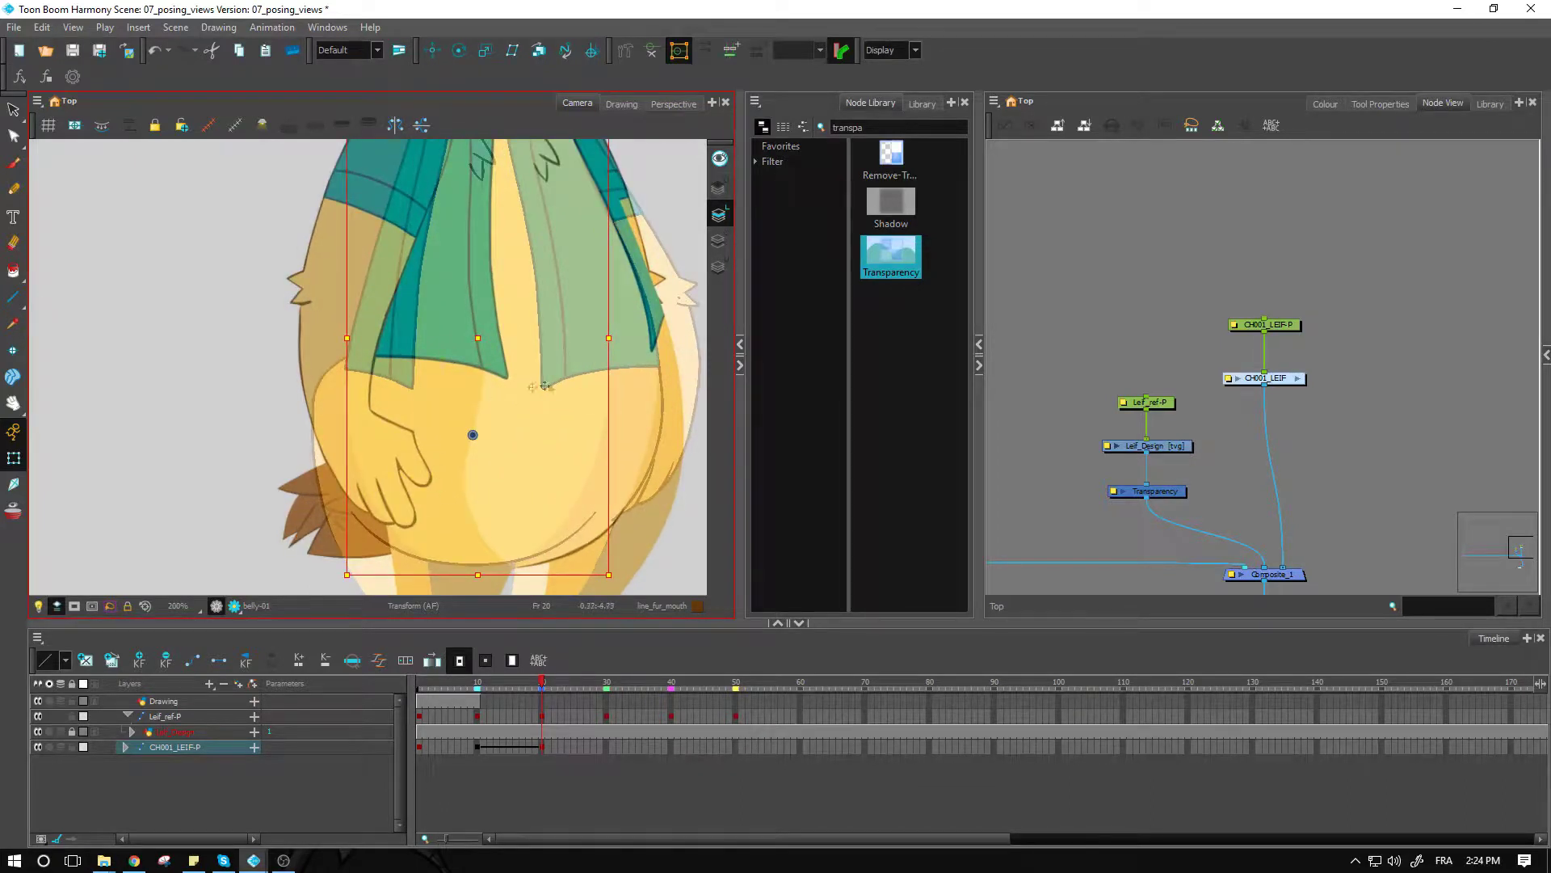
pyautogui.scroll(-2, 444, 443)
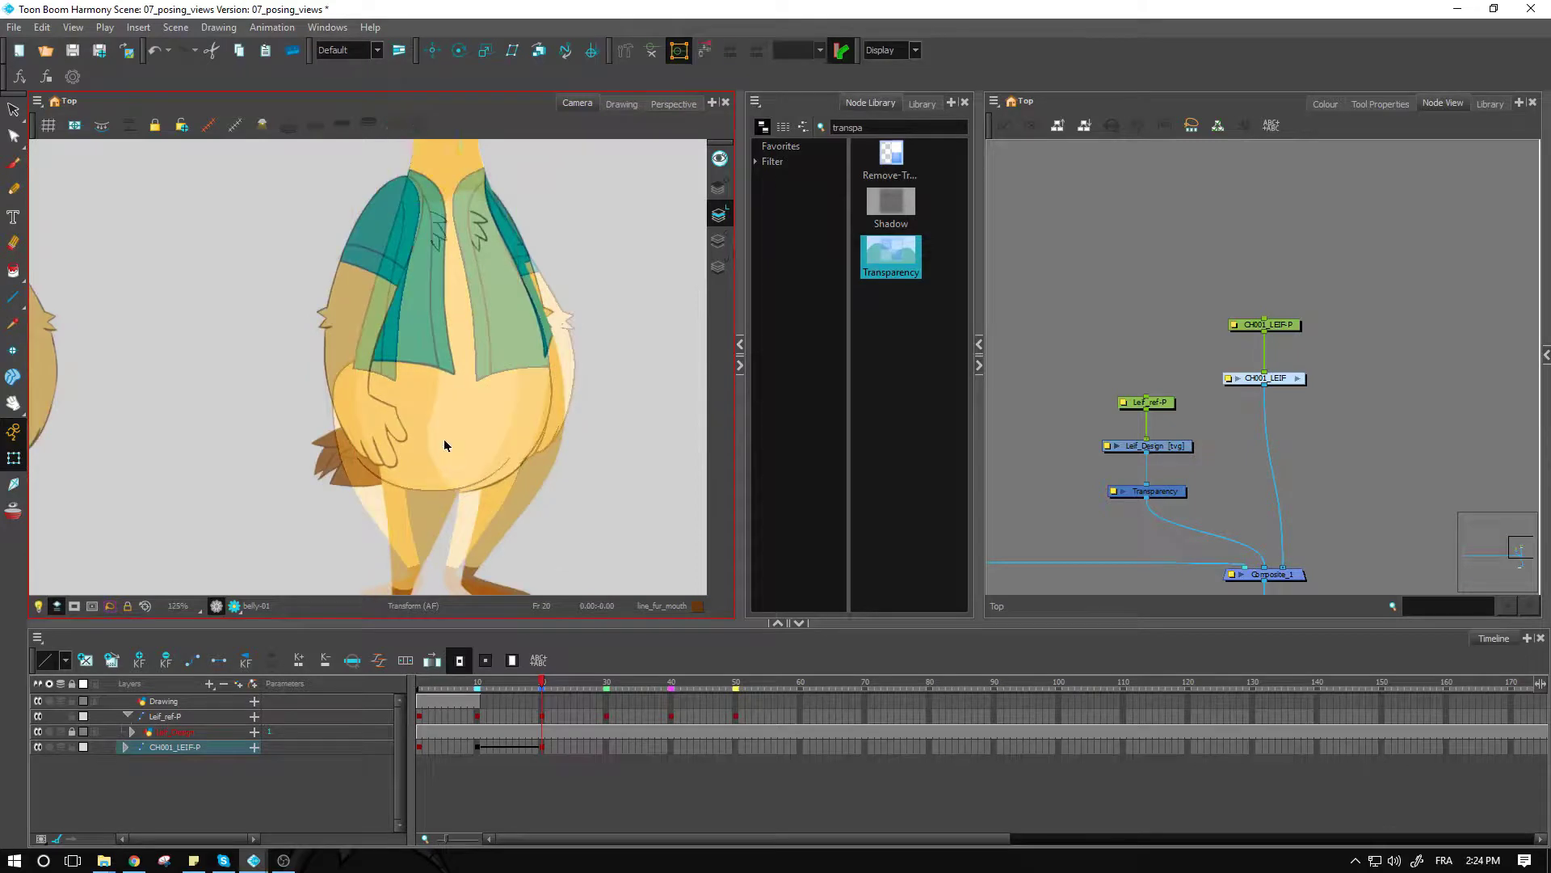
pyautogui.moveTo(437, 351)
pyautogui.mouseDown()
pyautogui.moveTo(411, 361)
pyautogui.moveTo(450, 353)
pyautogui.moveTo(382, 461)
pyautogui.mouseUp()
pyautogui.hotkey('ctrl', 'z')
pyautogui.click(653, 252)
# Move the torso slightly to the left toward its position in the reference design.
pyautogui.press('2')
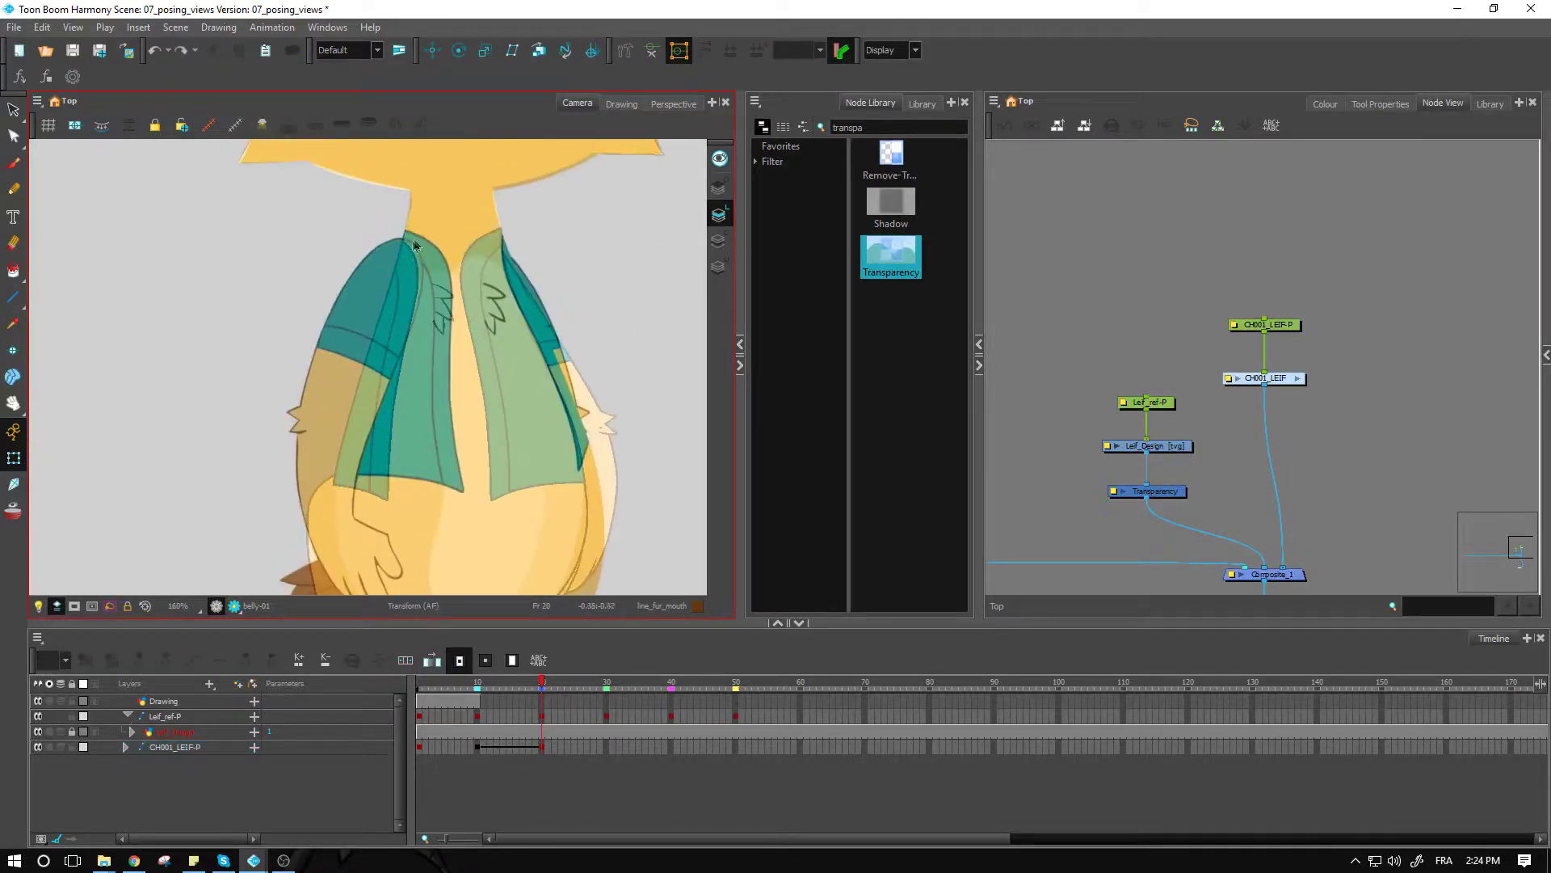
pyautogui.click(436, 236)
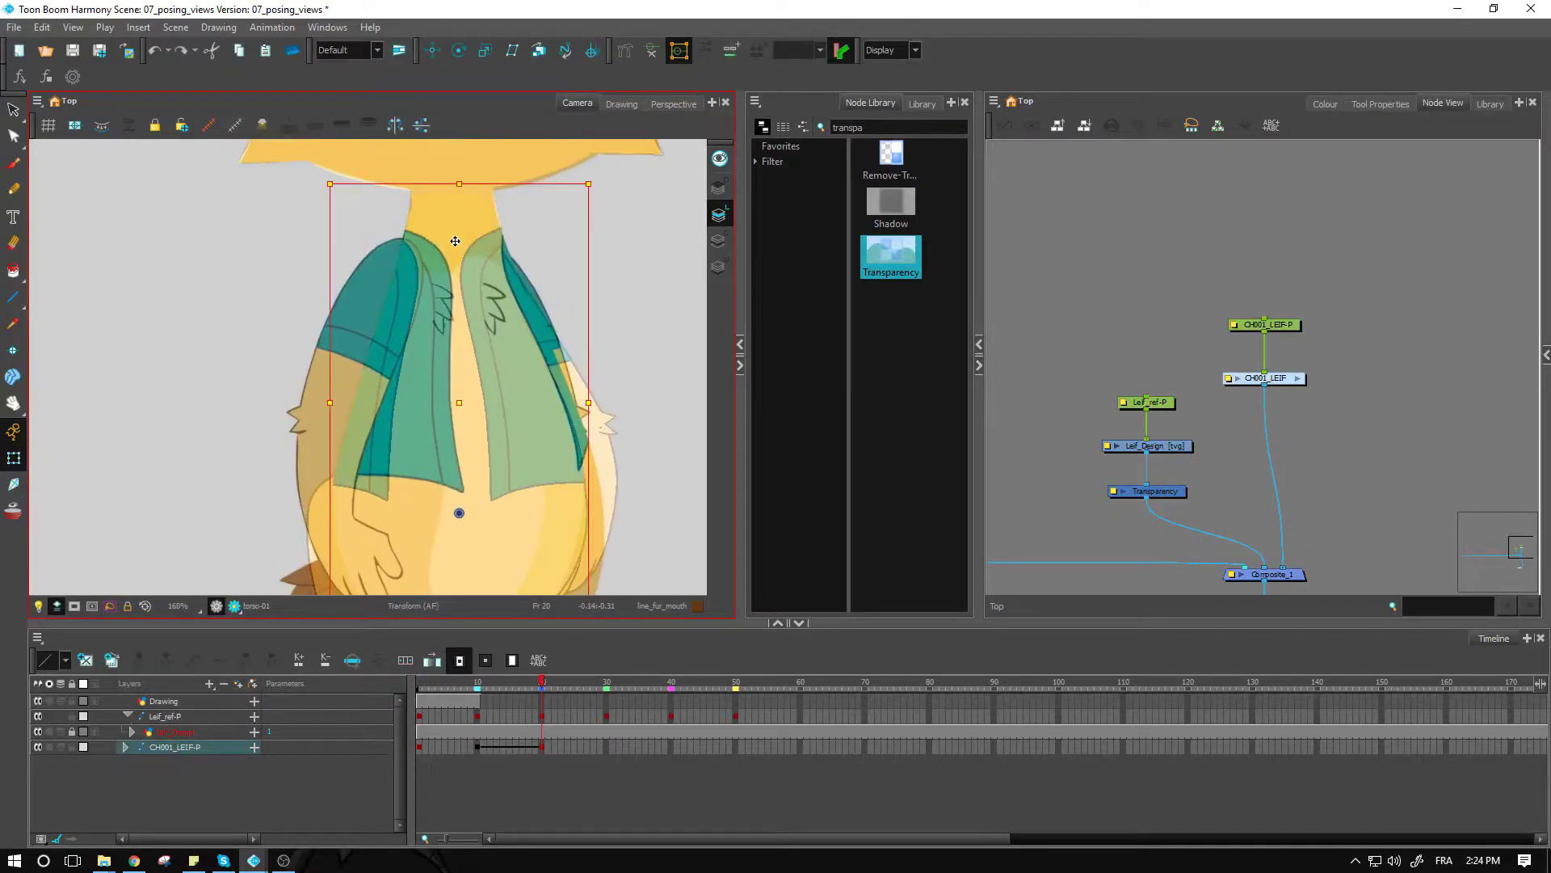
pyautogui.scroll(-2, 455, 241)
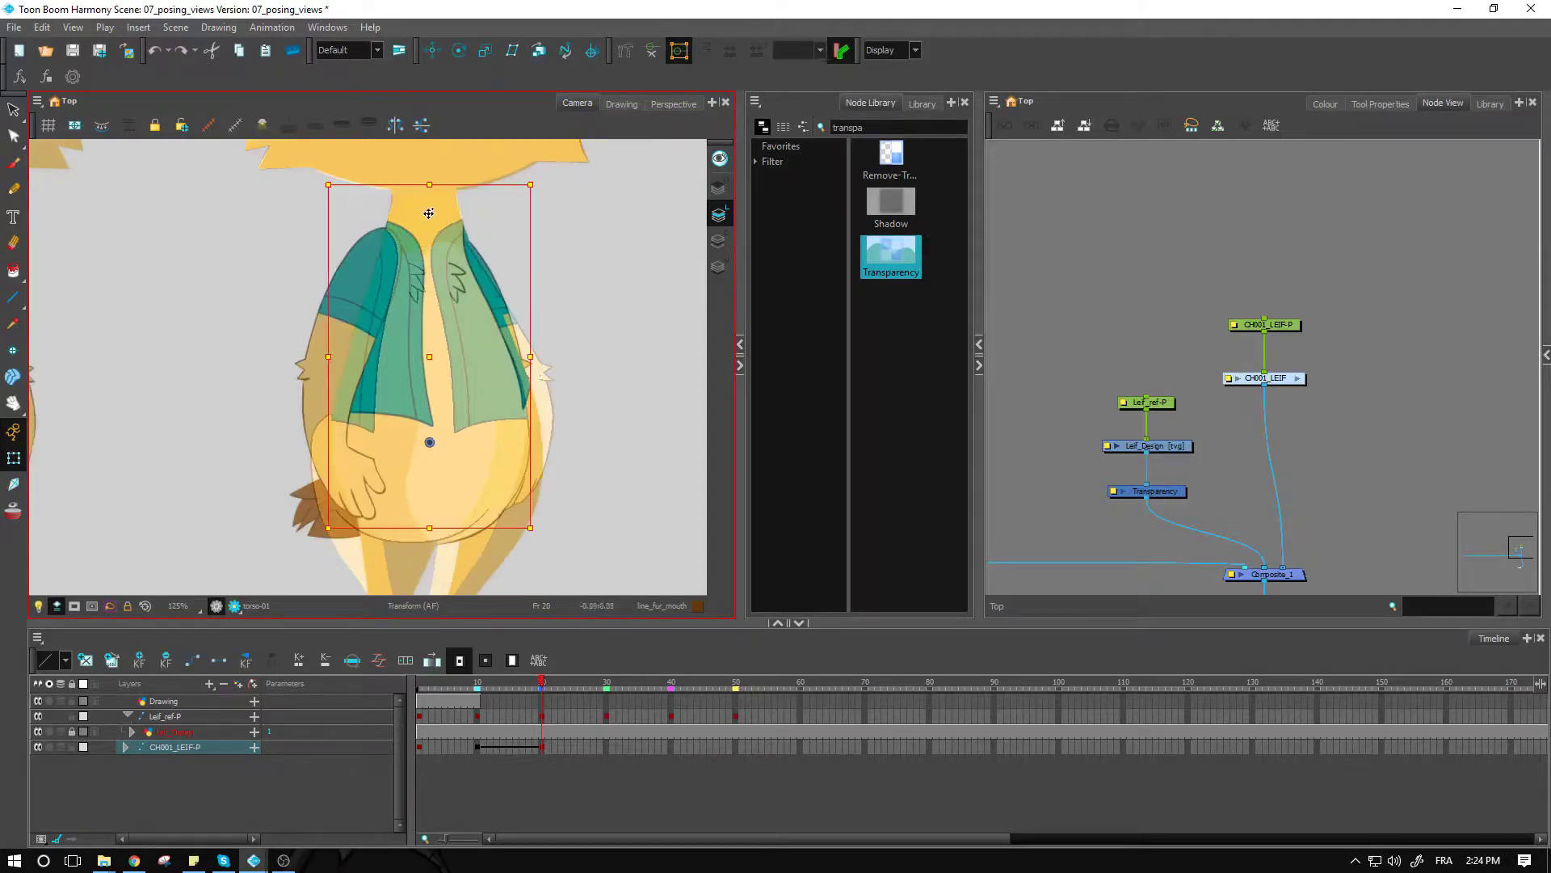
pyautogui.moveTo(431, 228); pyautogui.dragTo(417, 230)
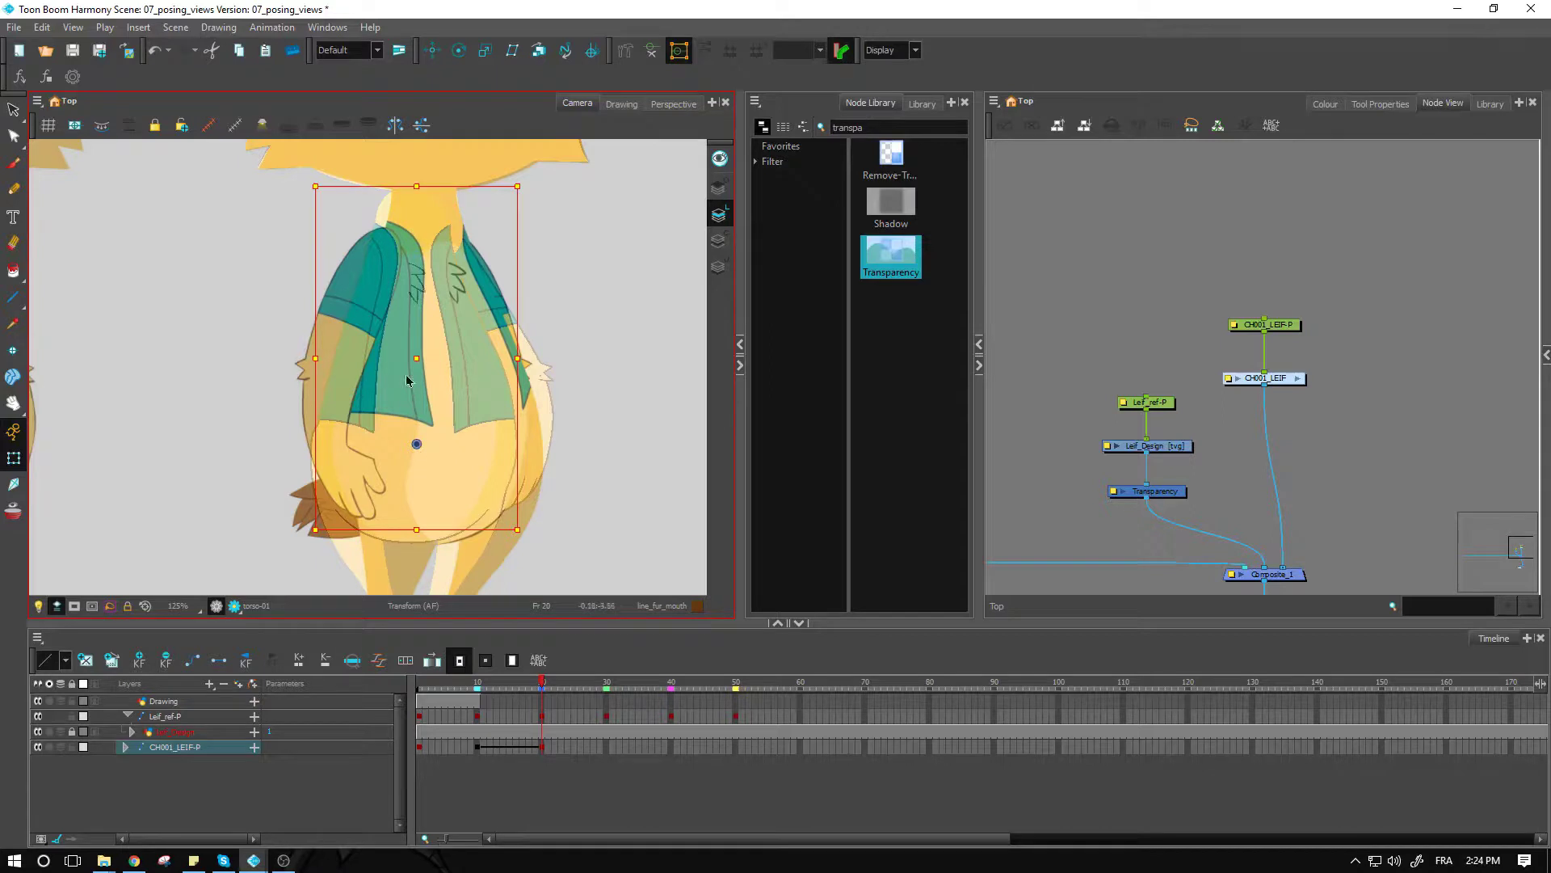
pyautogui.click(603, 244)
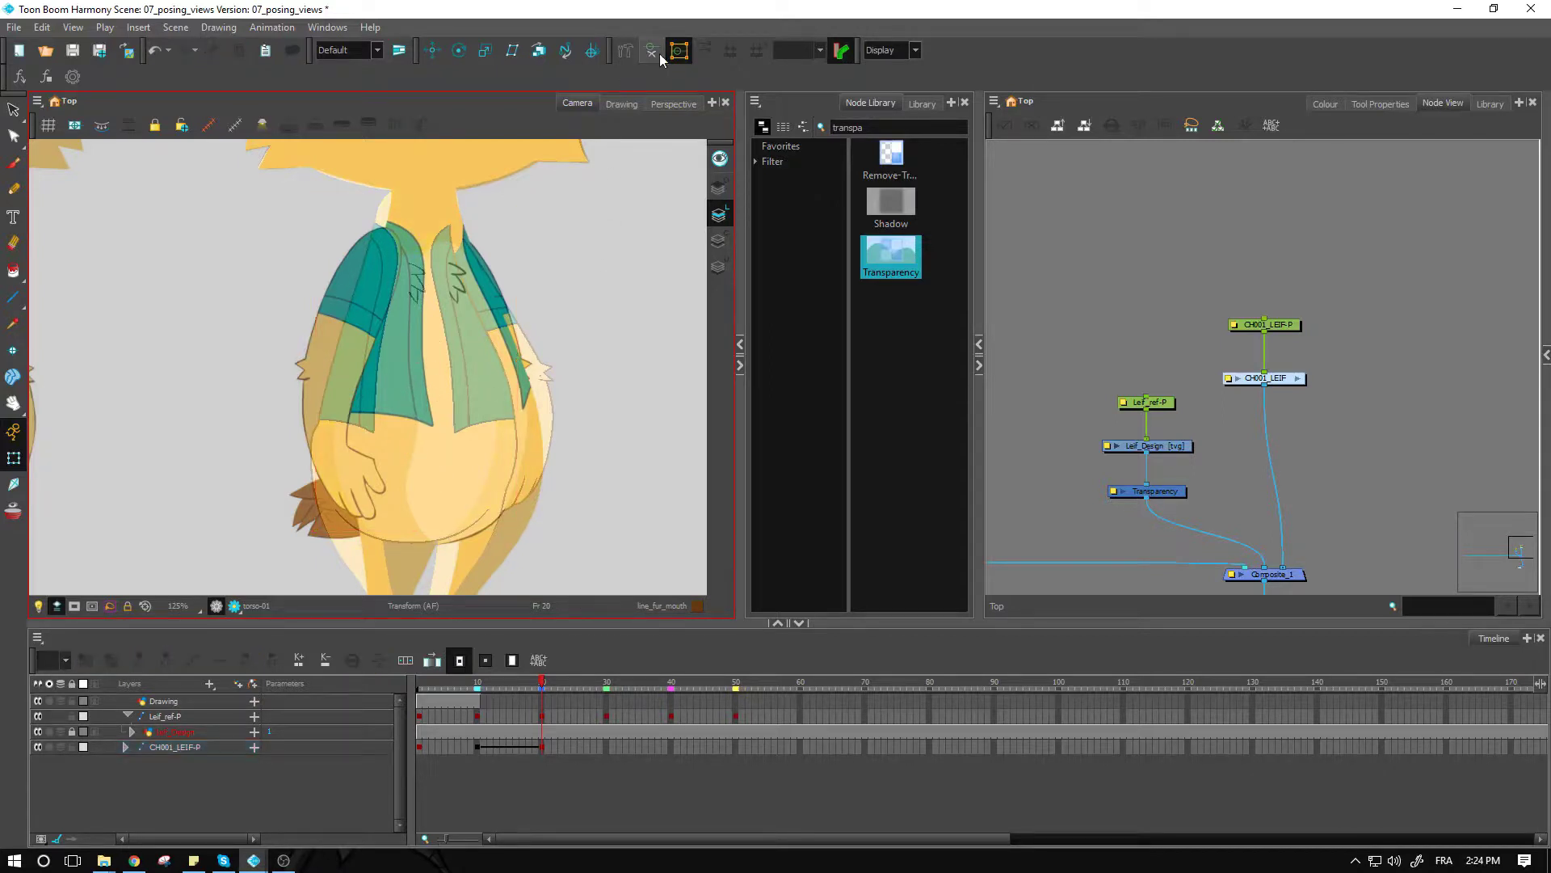
# Show the torso's envelope deformer and move its two neck points to match the neck in the reference design.
pyautogui.click(384, 210)
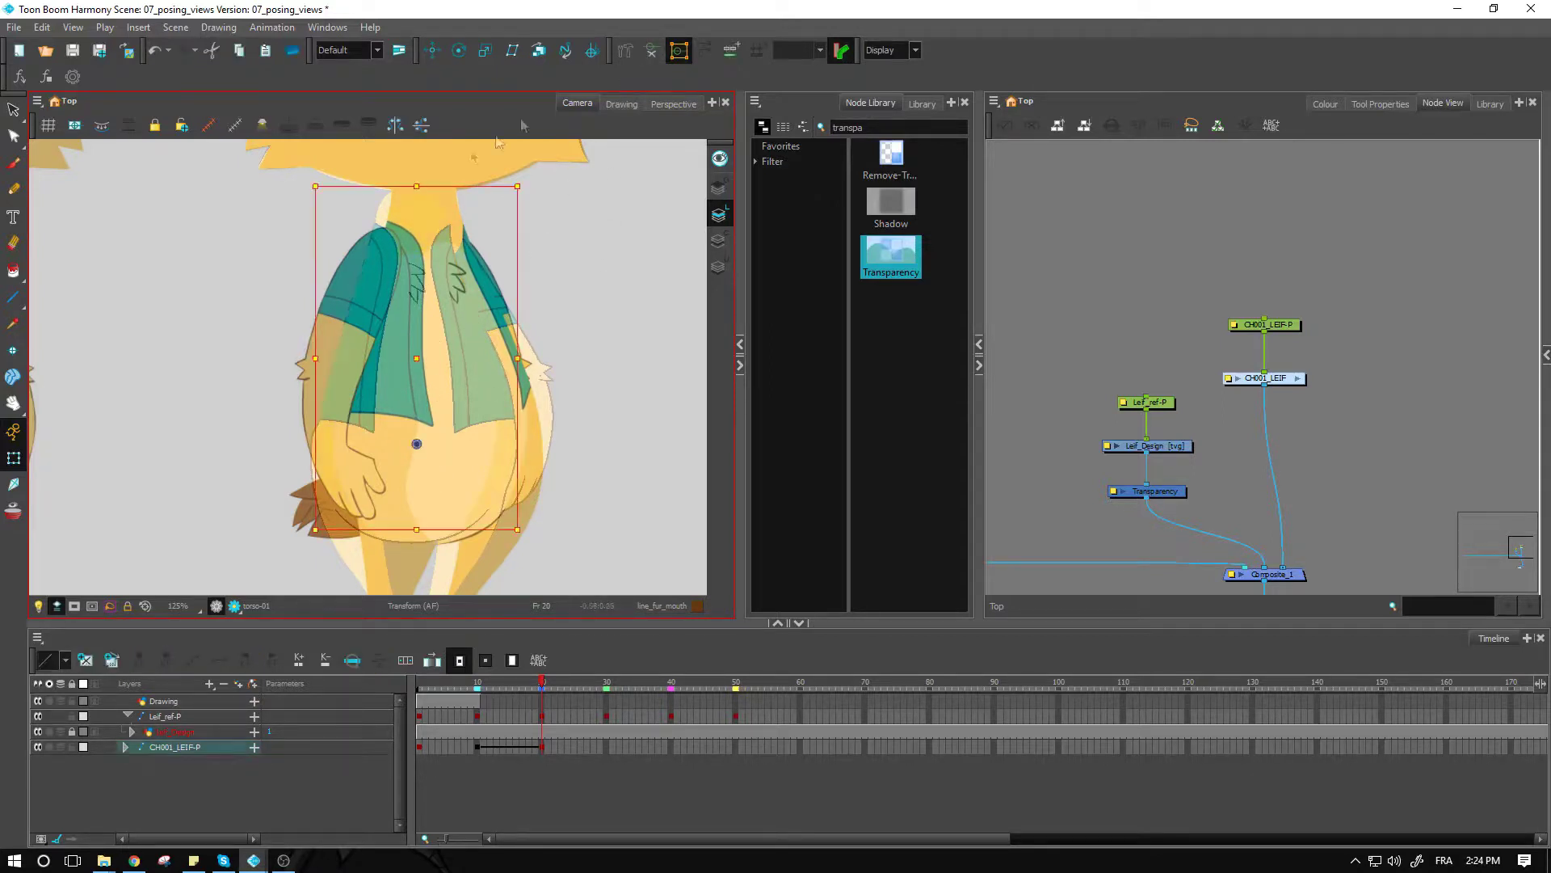
pyautogui.click(651, 50)
pyautogui.click(605, 250)
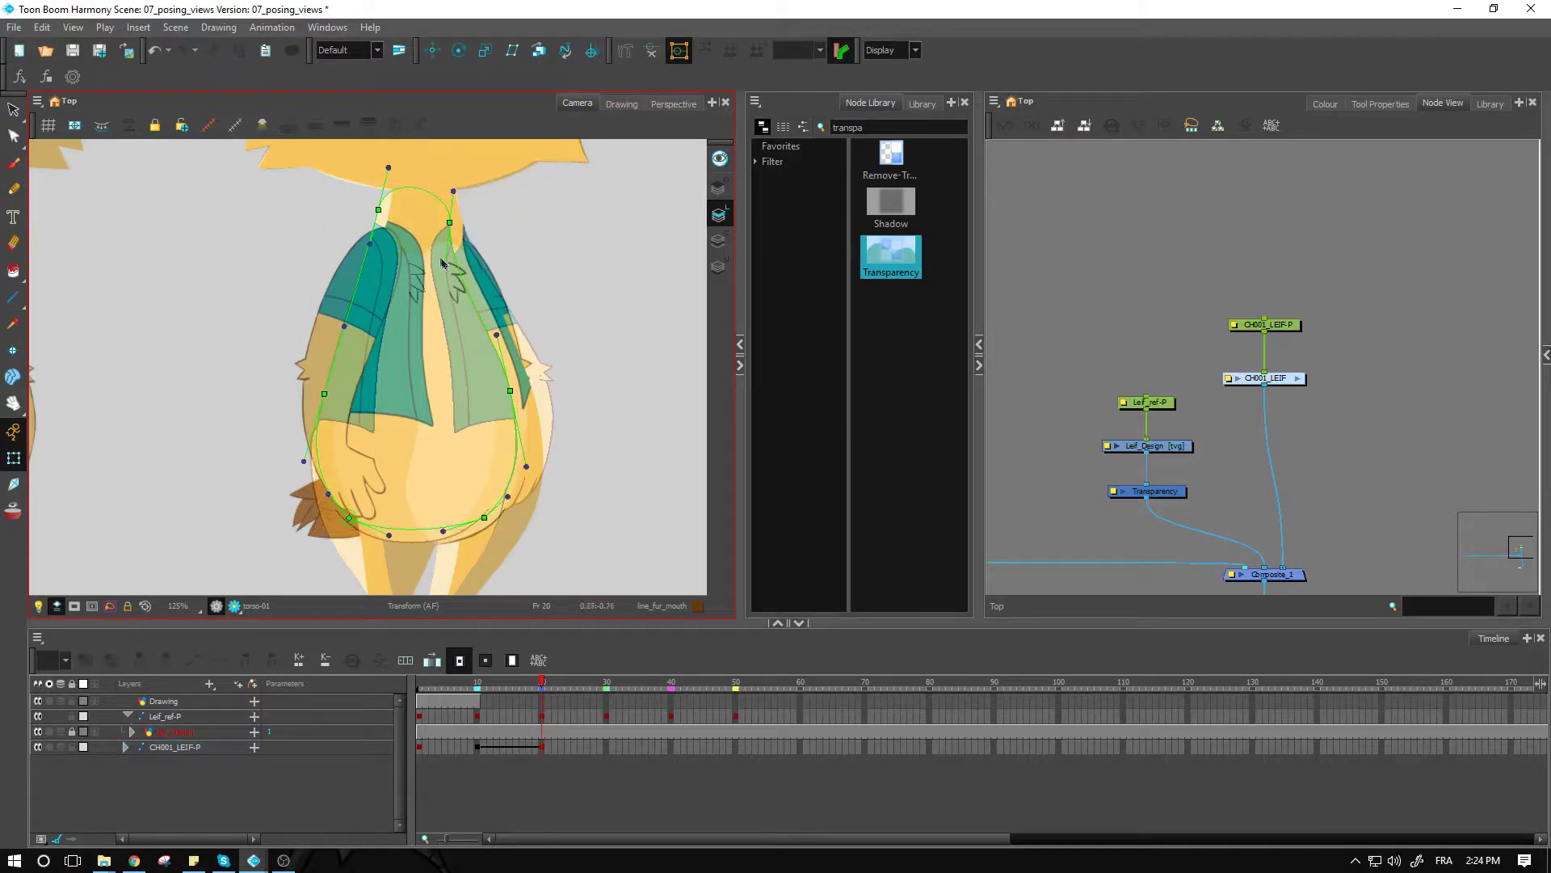
pyautogui.click(445, 268)
pyautogui.moveTo(450, 222); pyautogui.dragTo(388, 218)
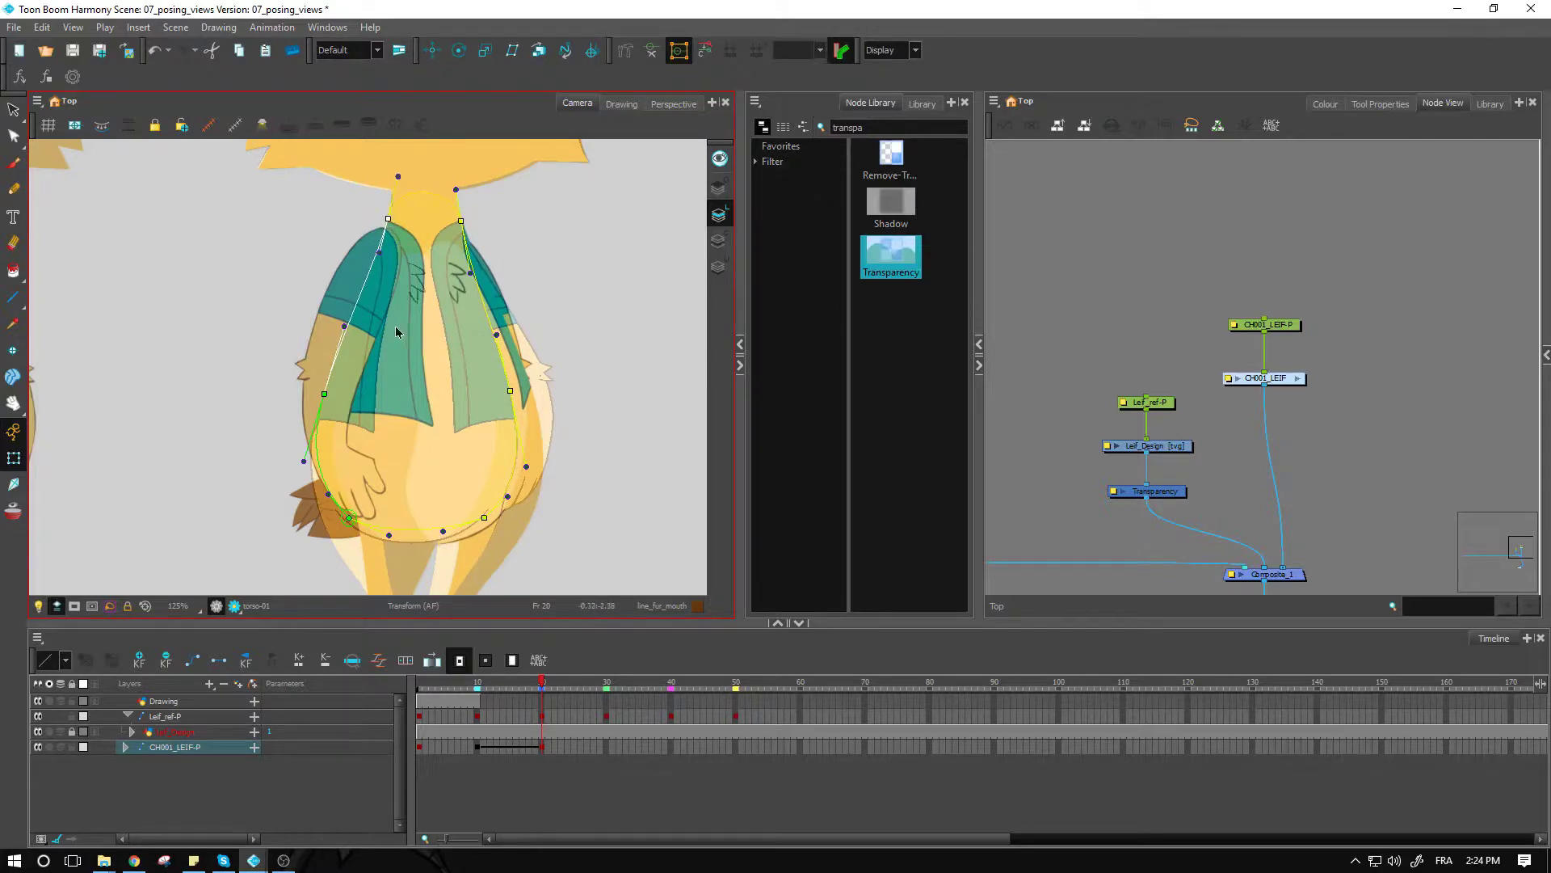
# Adjust the torso deformer's side point and curve handle on the front-arm side to follow the reference body outline.
pyautogui.scroll(2, 395, 331)
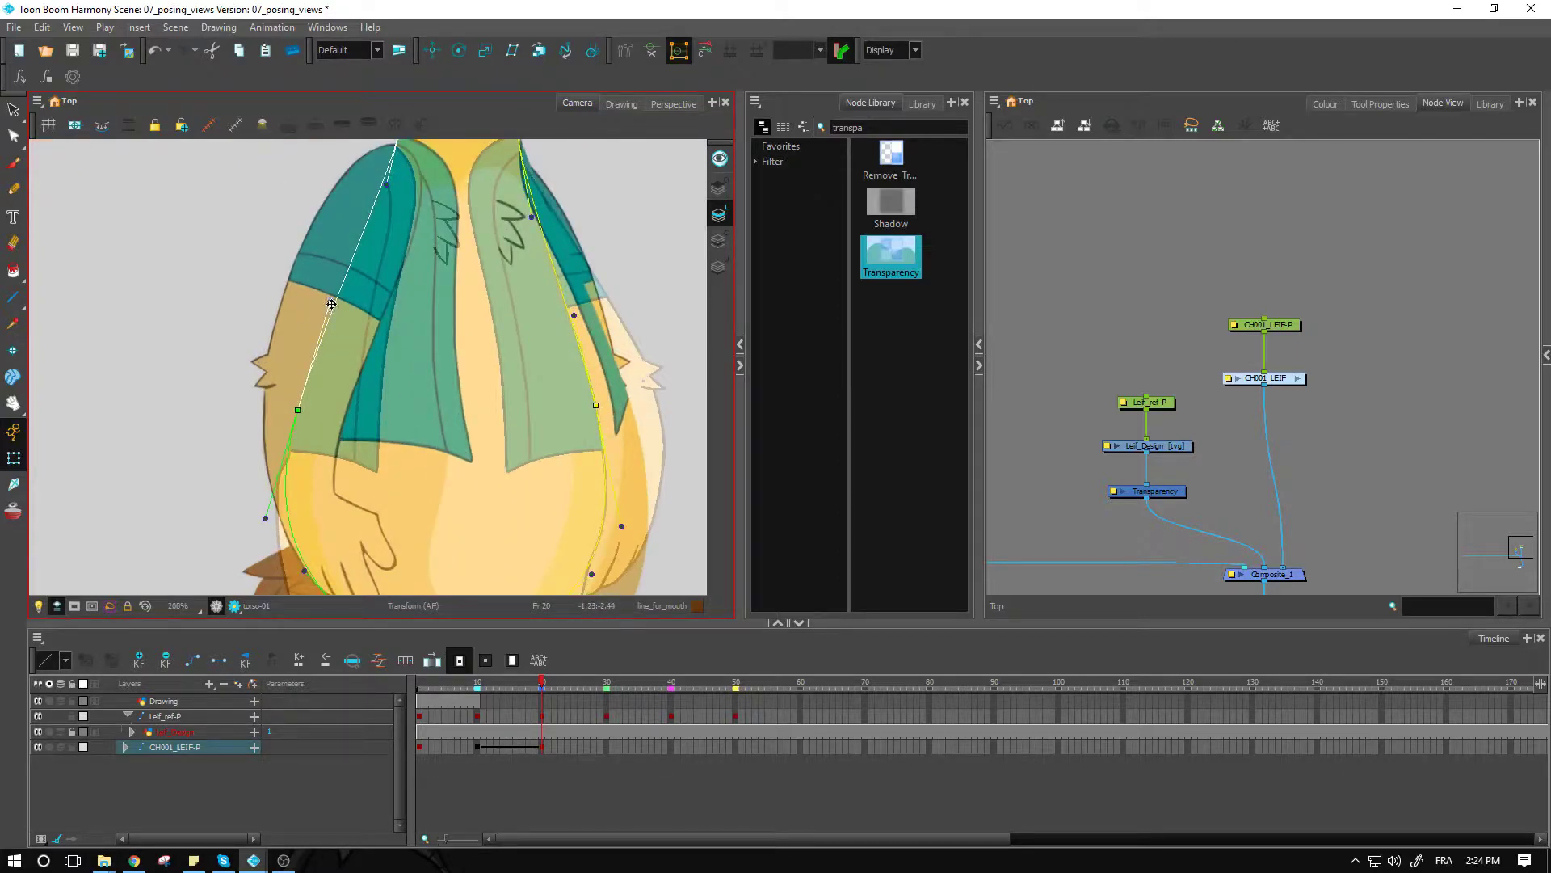
pyautogui.moveTo(331, 303); pyautogui.dragTo(315, 285)
pyautogui.moveTo(297, 412); pyautogui.dragTo(285, 412)
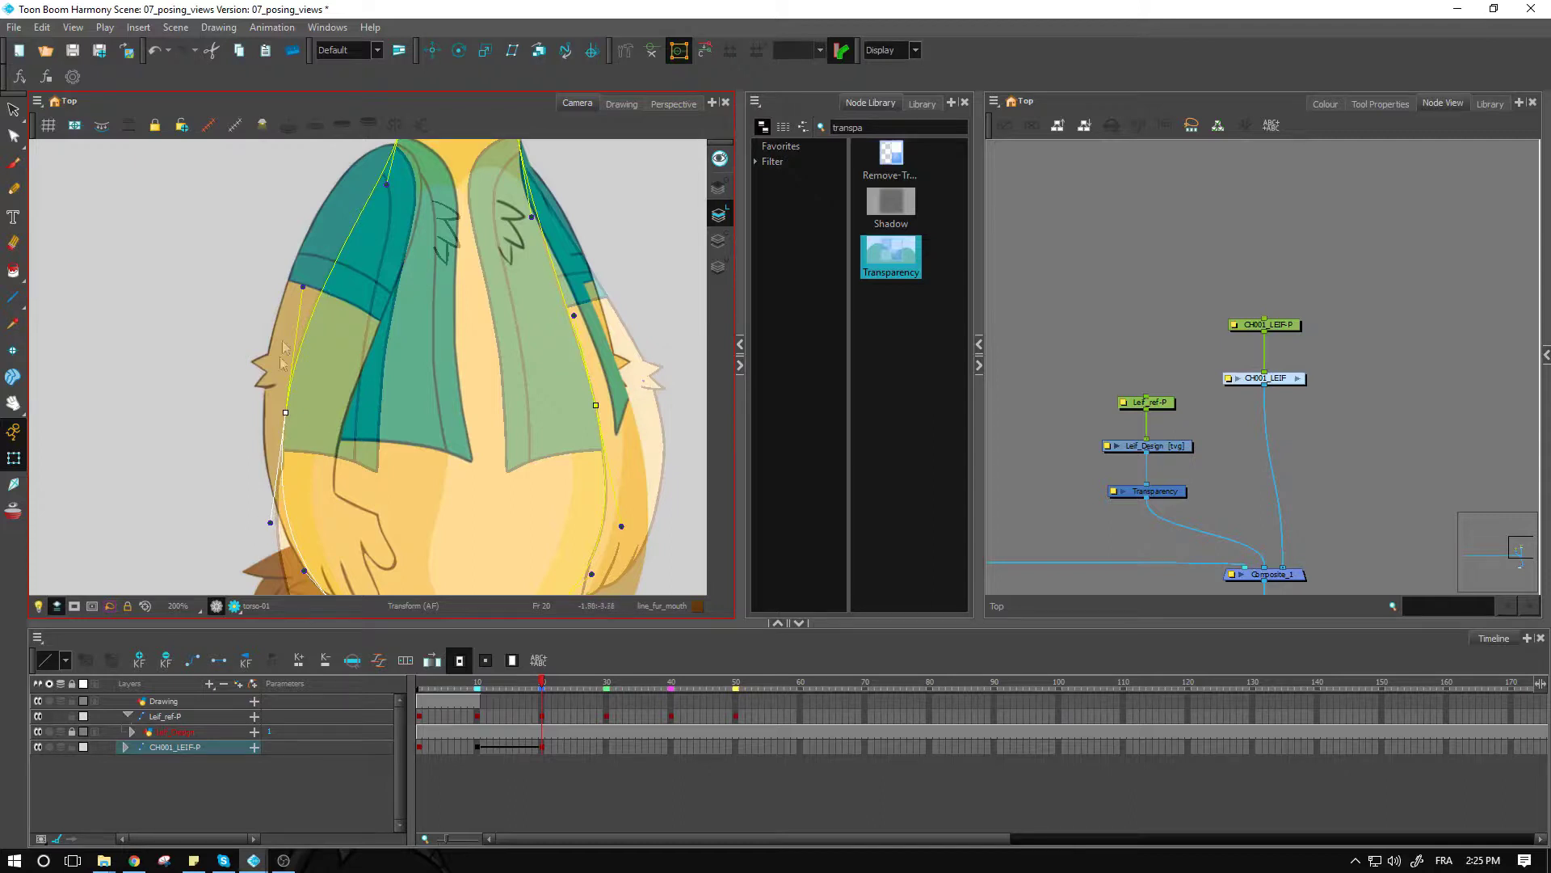
pyautogui.moveTo(303, 284); pyautogui.dragTo(295, 329)
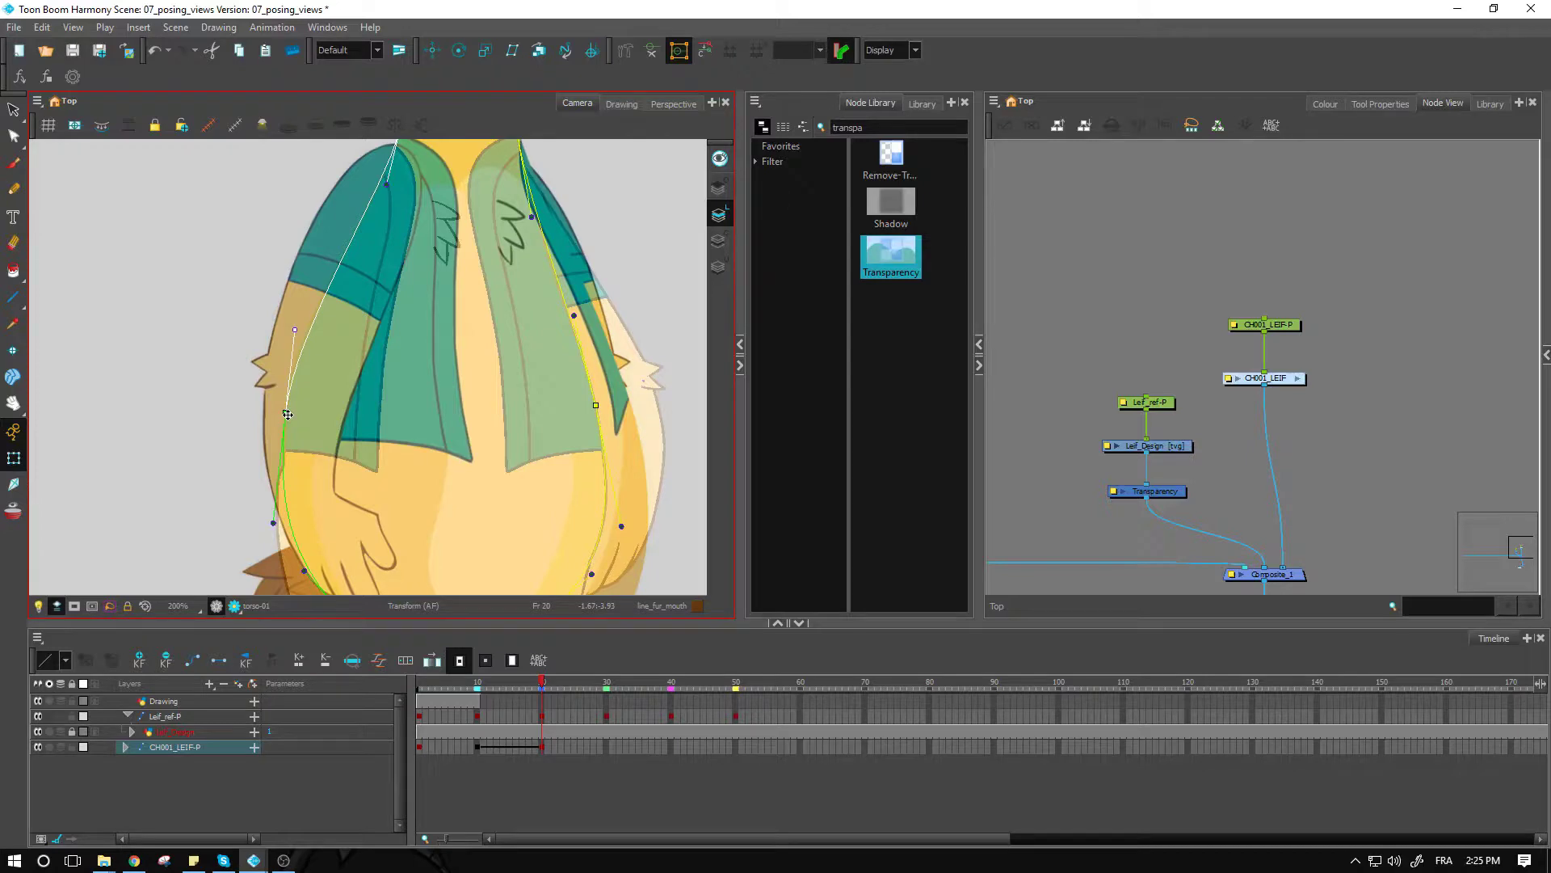
# Disable the Leif_Design reference, then locate the back arm inside the CH001_LEIF group and disable its drawing nodes.
pyautogui.click(614, 437)
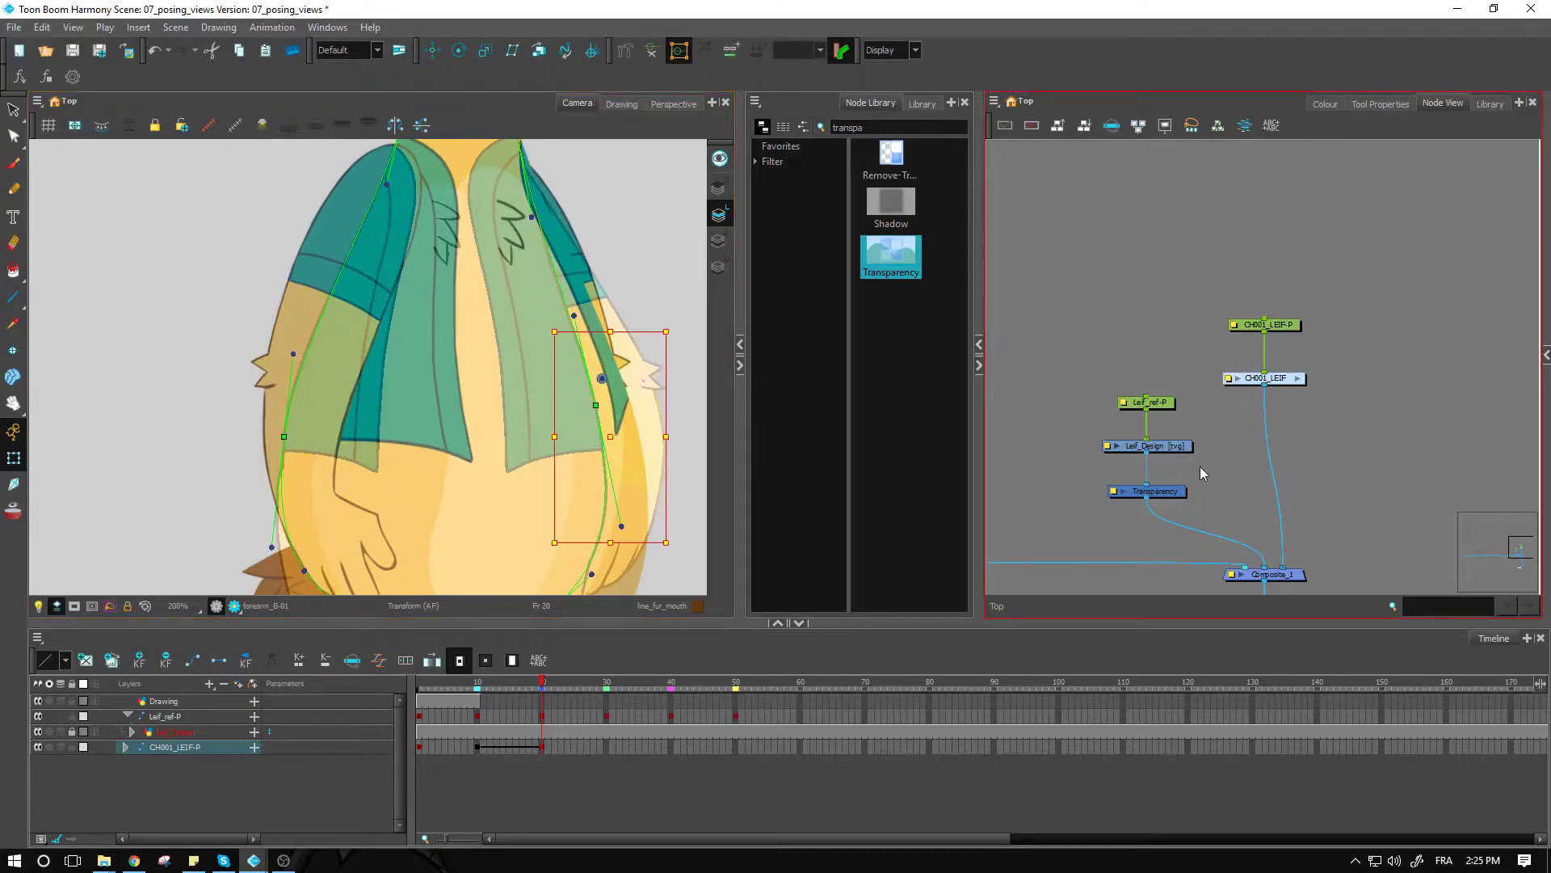
pyautogui.click(1107, 446)
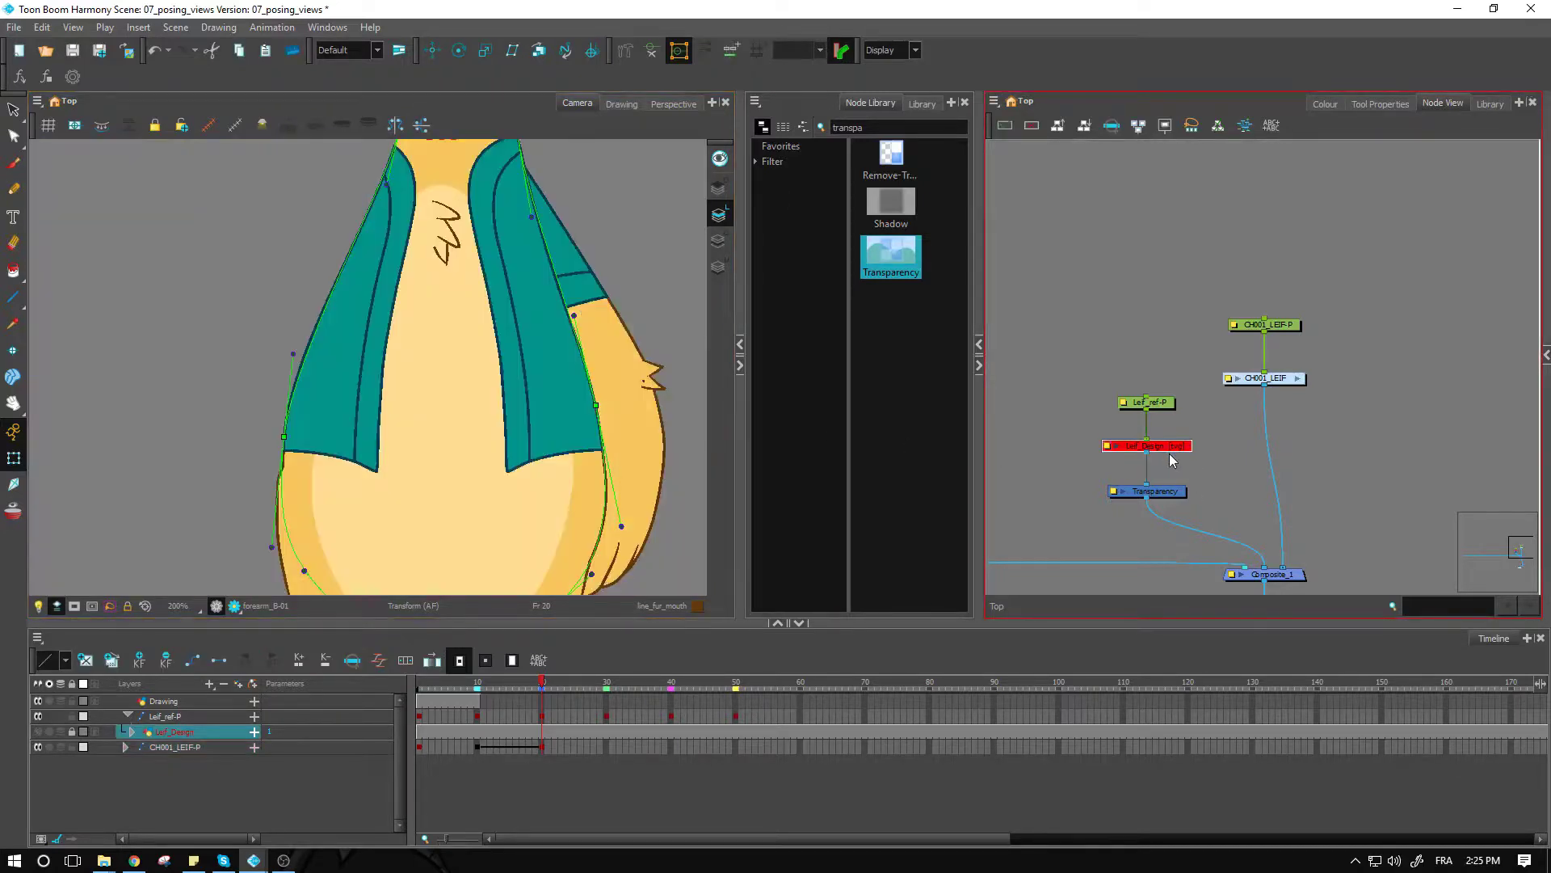
pyautogui.click(588, 284)
pyautogui.press('o')
pyautogui.scroll(-2, 1208, 425)
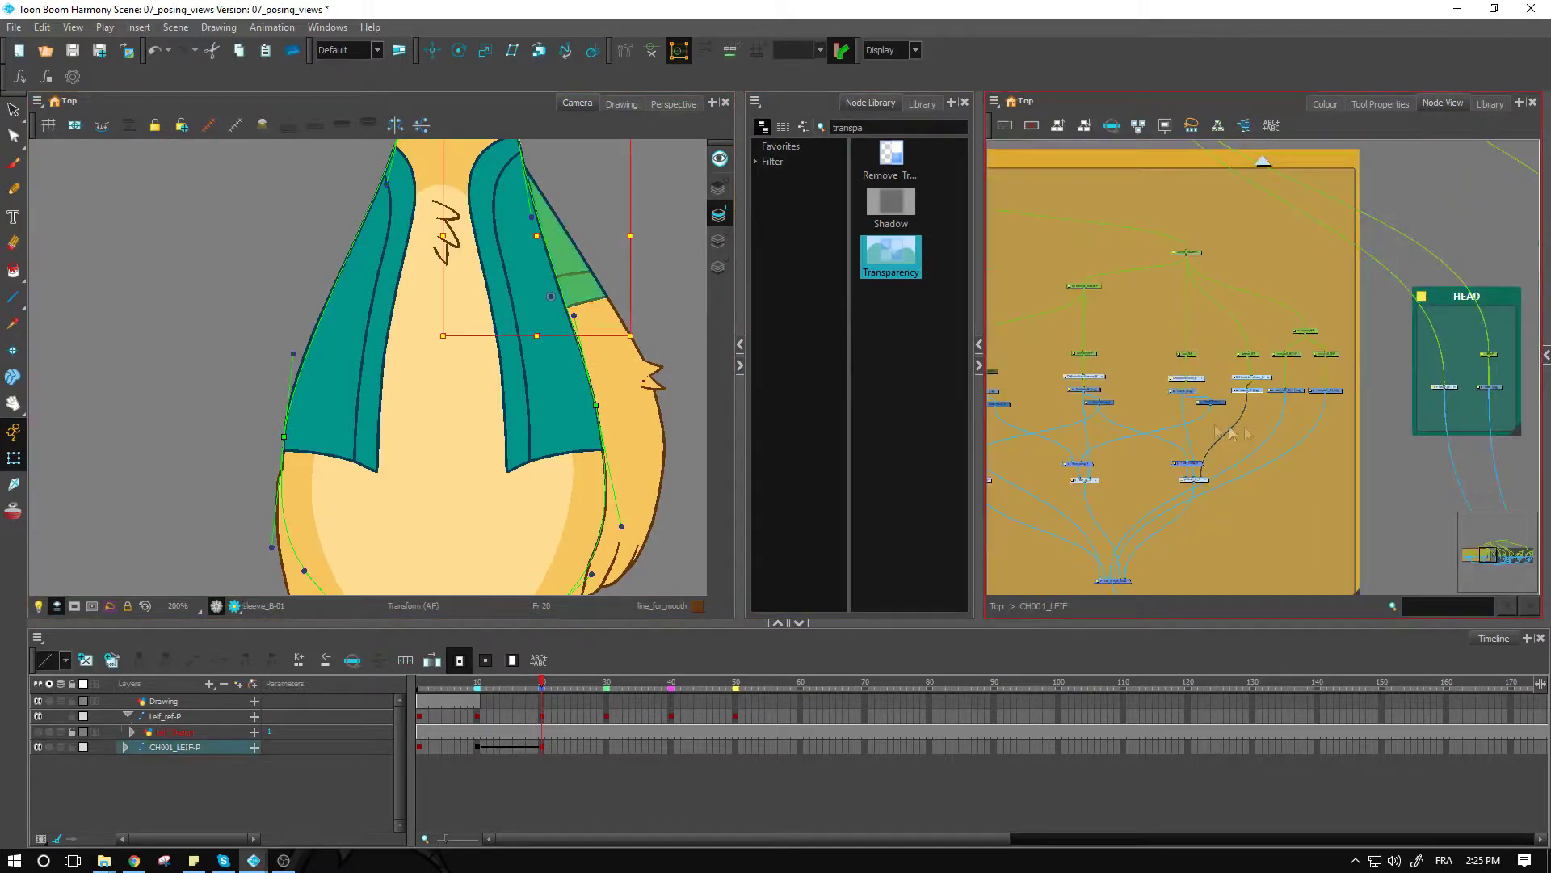
pyautogui.press('1')
pyautogui.moveTo(1333, 396)
pyautogui.mouseDown()
pyautogui.moveTo(980, 398)
pyautogui.moveTo(1256, 392)
pyautogui.mouseUp()
pyautogui.press('d')
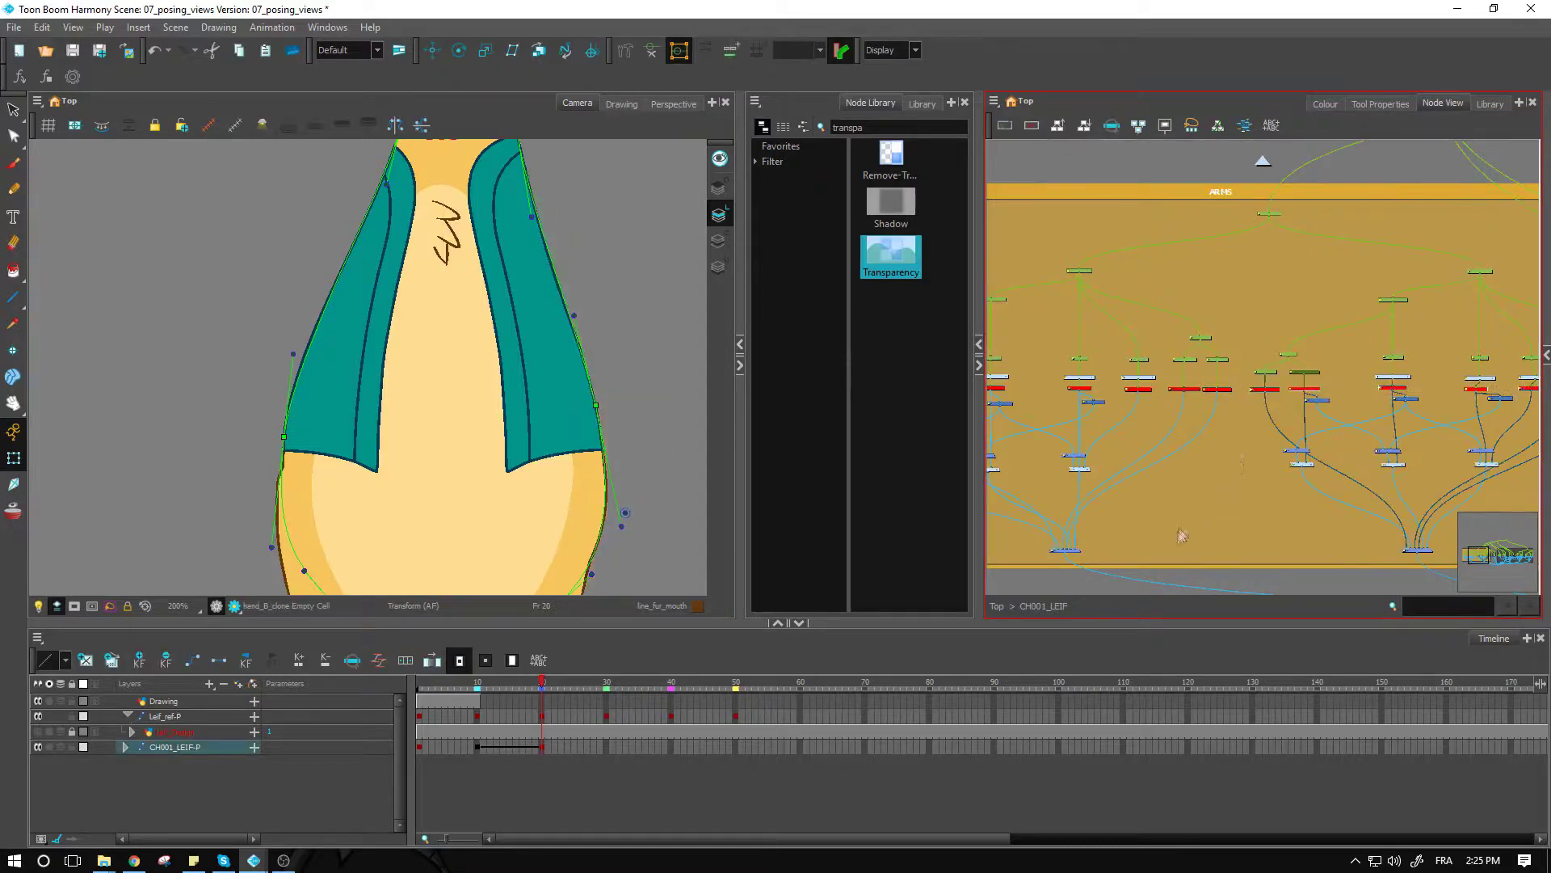
pyautogui.click(1240, 580)
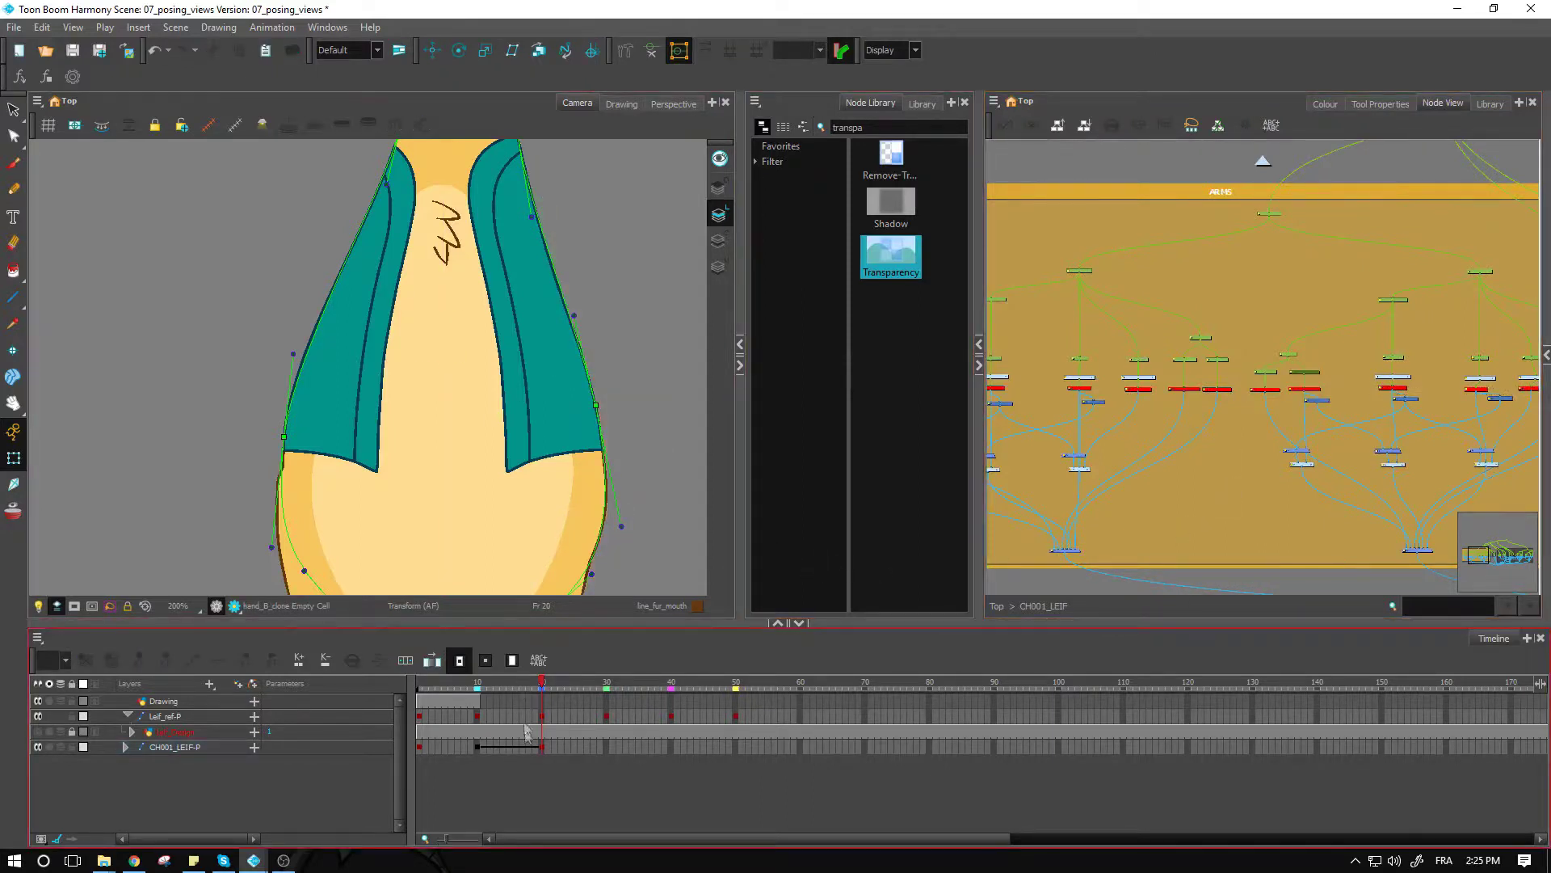
# Return to the top level of the node network and re-enable the Leif_Design reference drawing.
pyautogui.click(997, 606)
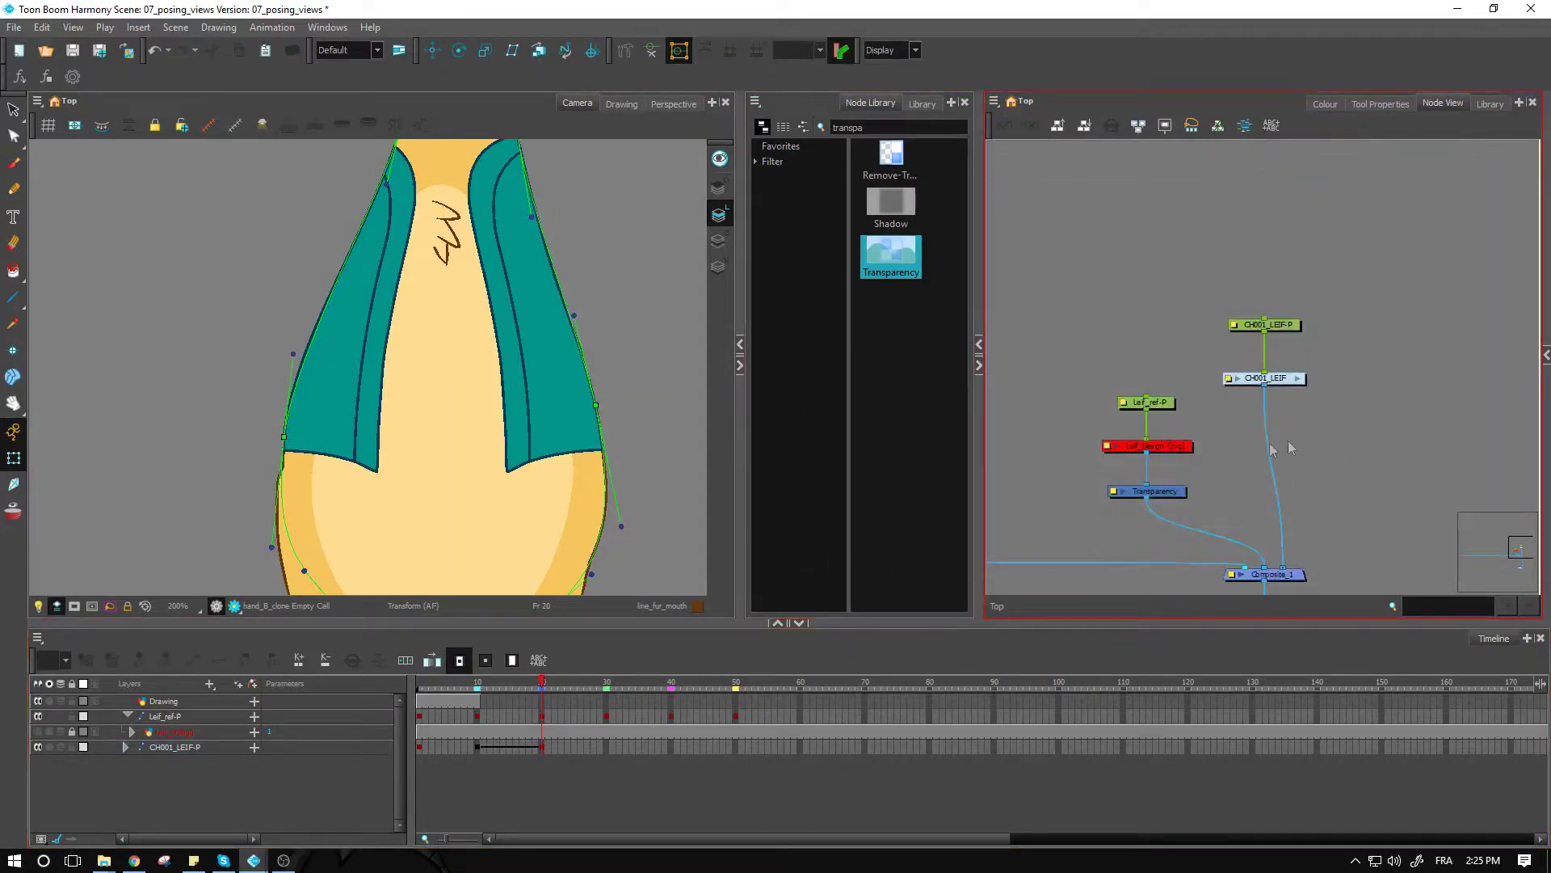
pyautogui.click(1186, 449)
pyautogui.press('a')
pyautogui.click(1218, 446)
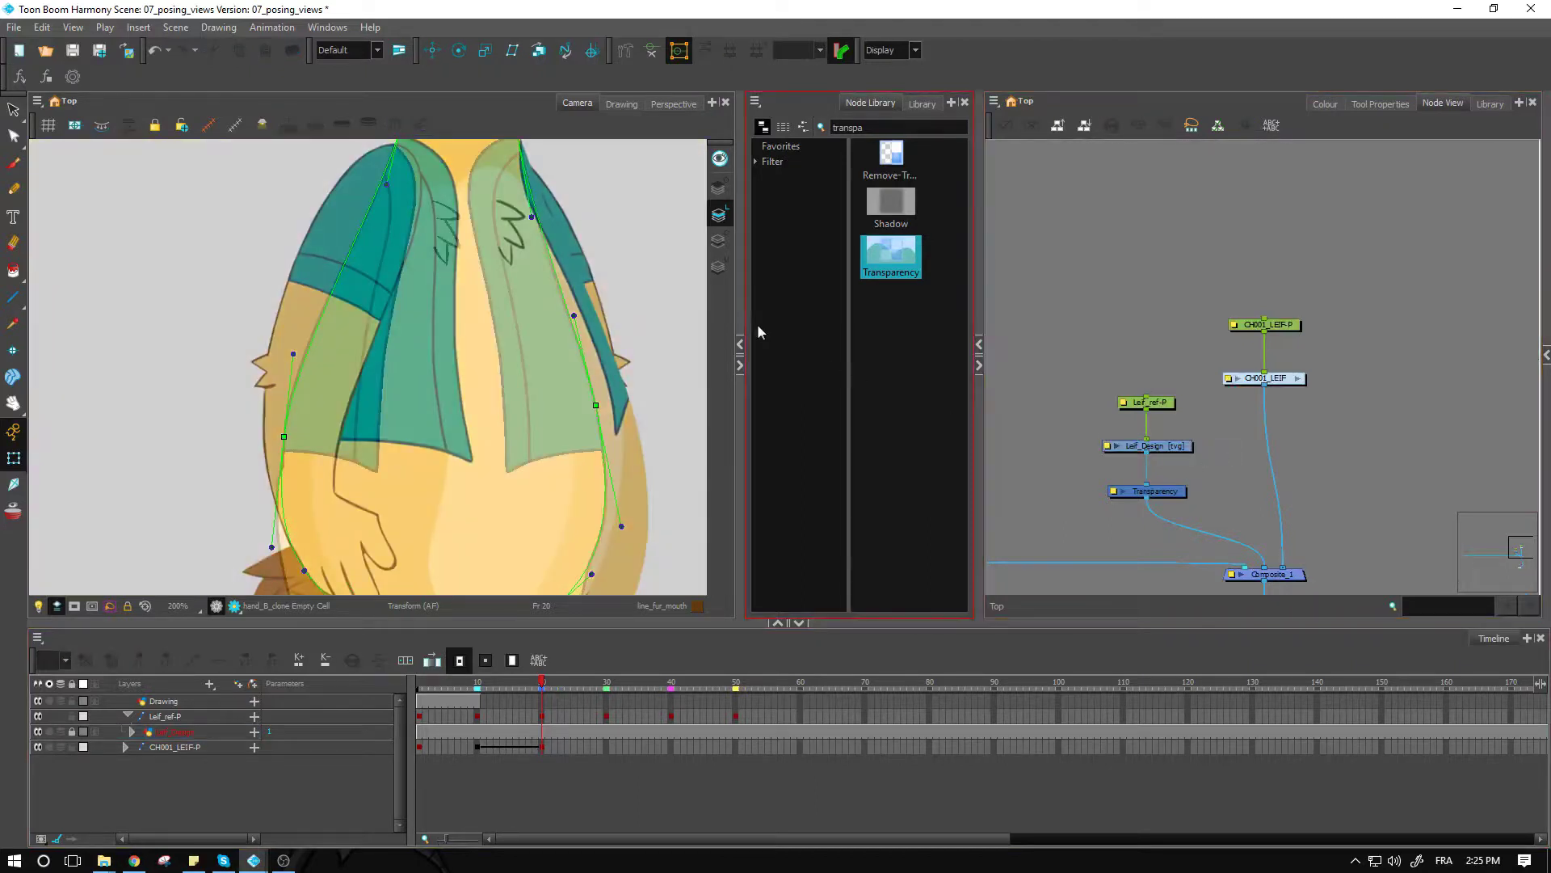
# Widen the torso deformer on the back-arm side and adjust its shoulder curve handle to match the reference vest edge.
pyautogui.moveTo(598, 406); pyautogui.dragTo(633, 401)
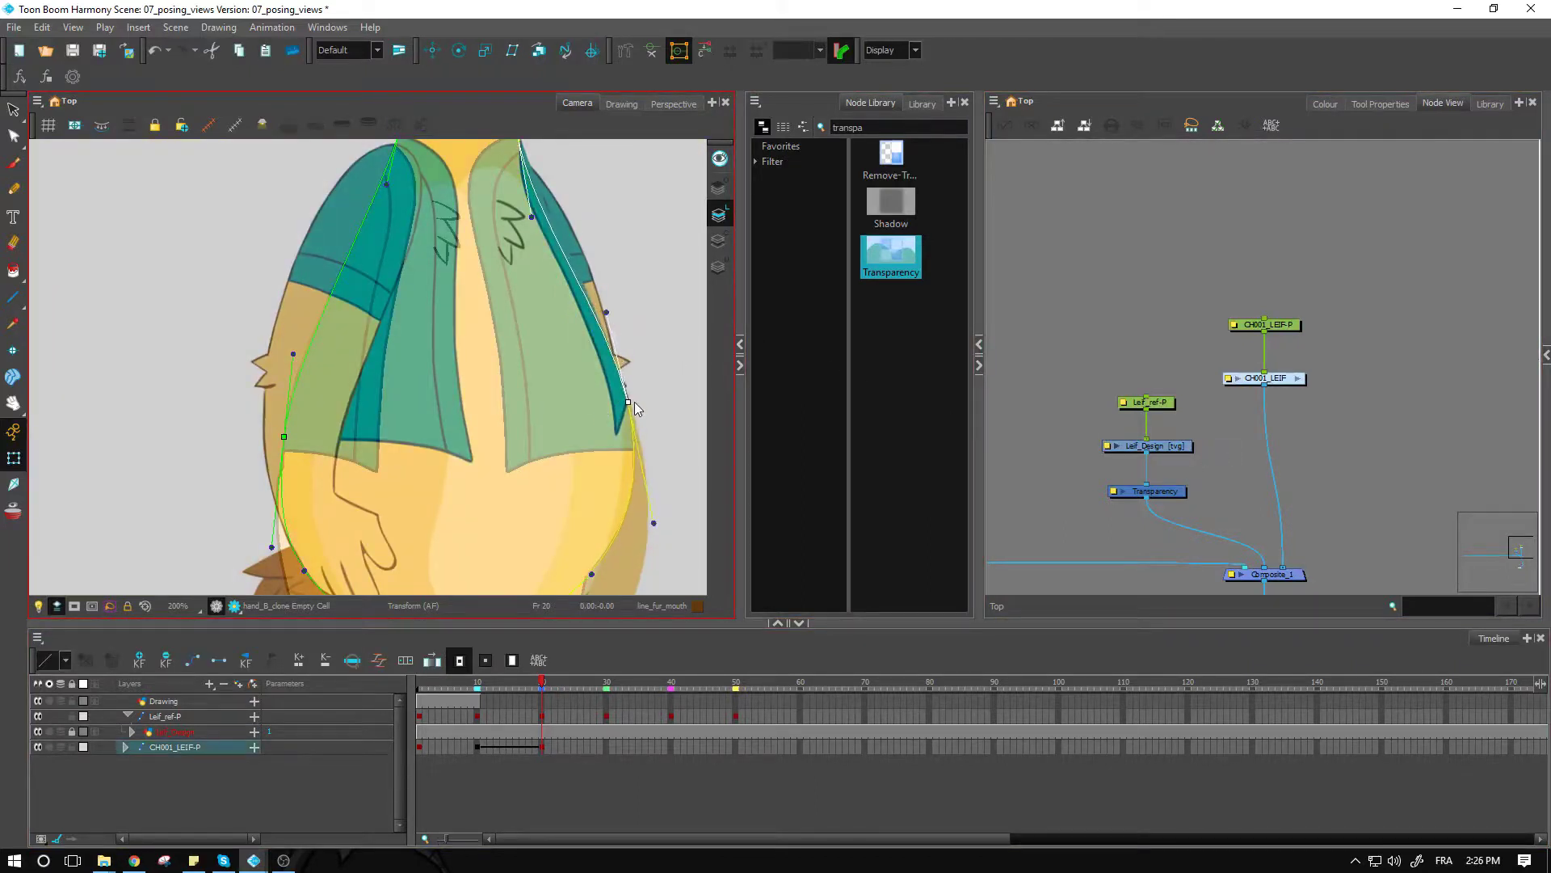
pyautogui.moveTo(590, 244); pyautogui.dragTo(524, 381)
pyautogui.press('2')
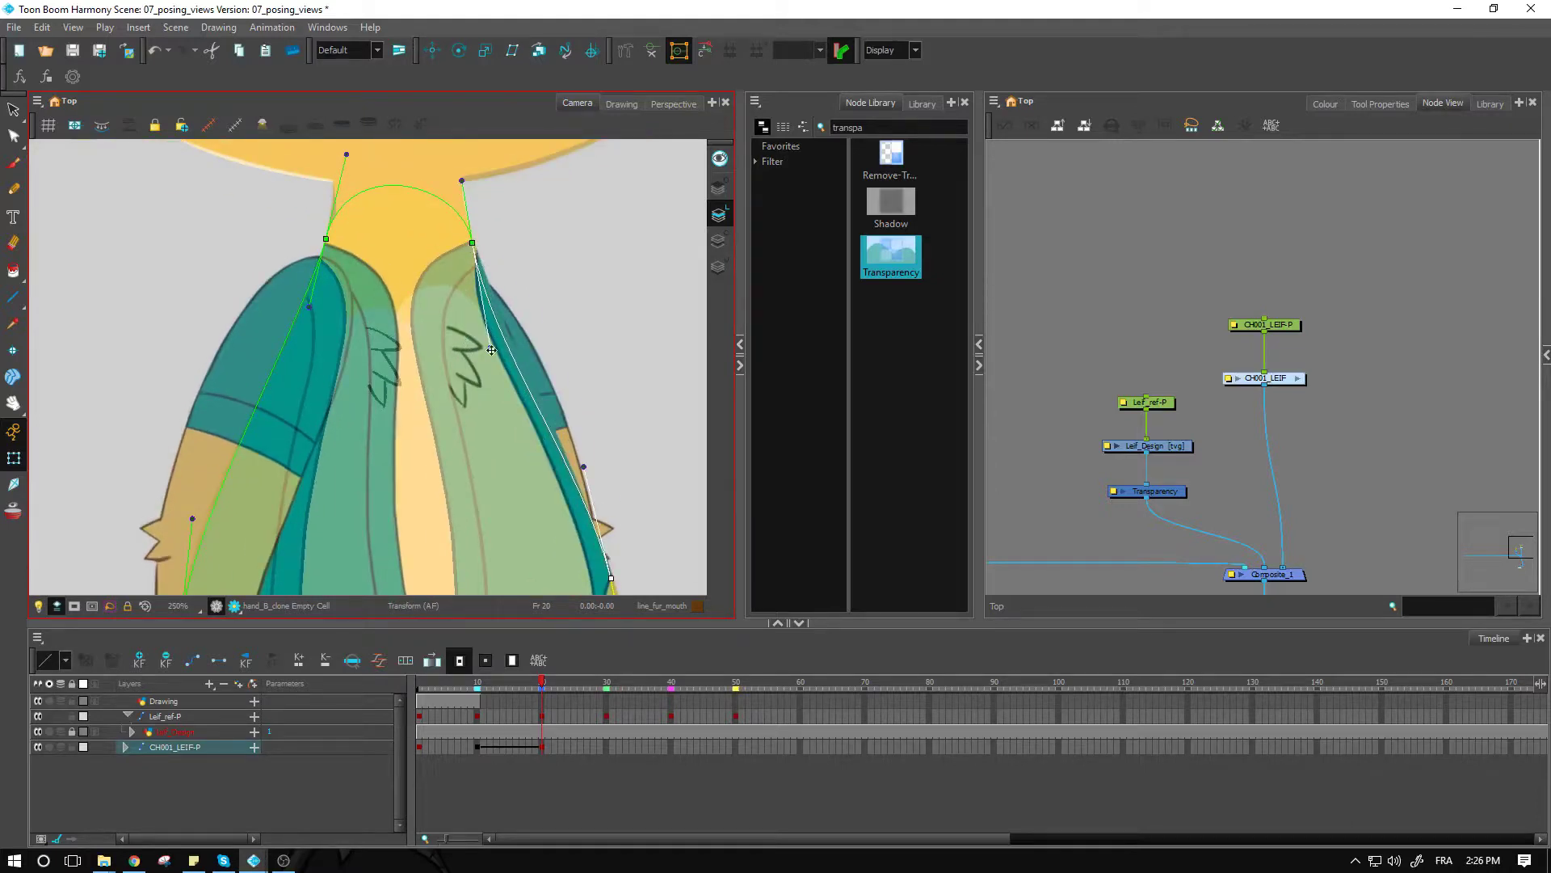
pyautogui.moveTo(492, 348); pyautogui.dragTo(504, 350)
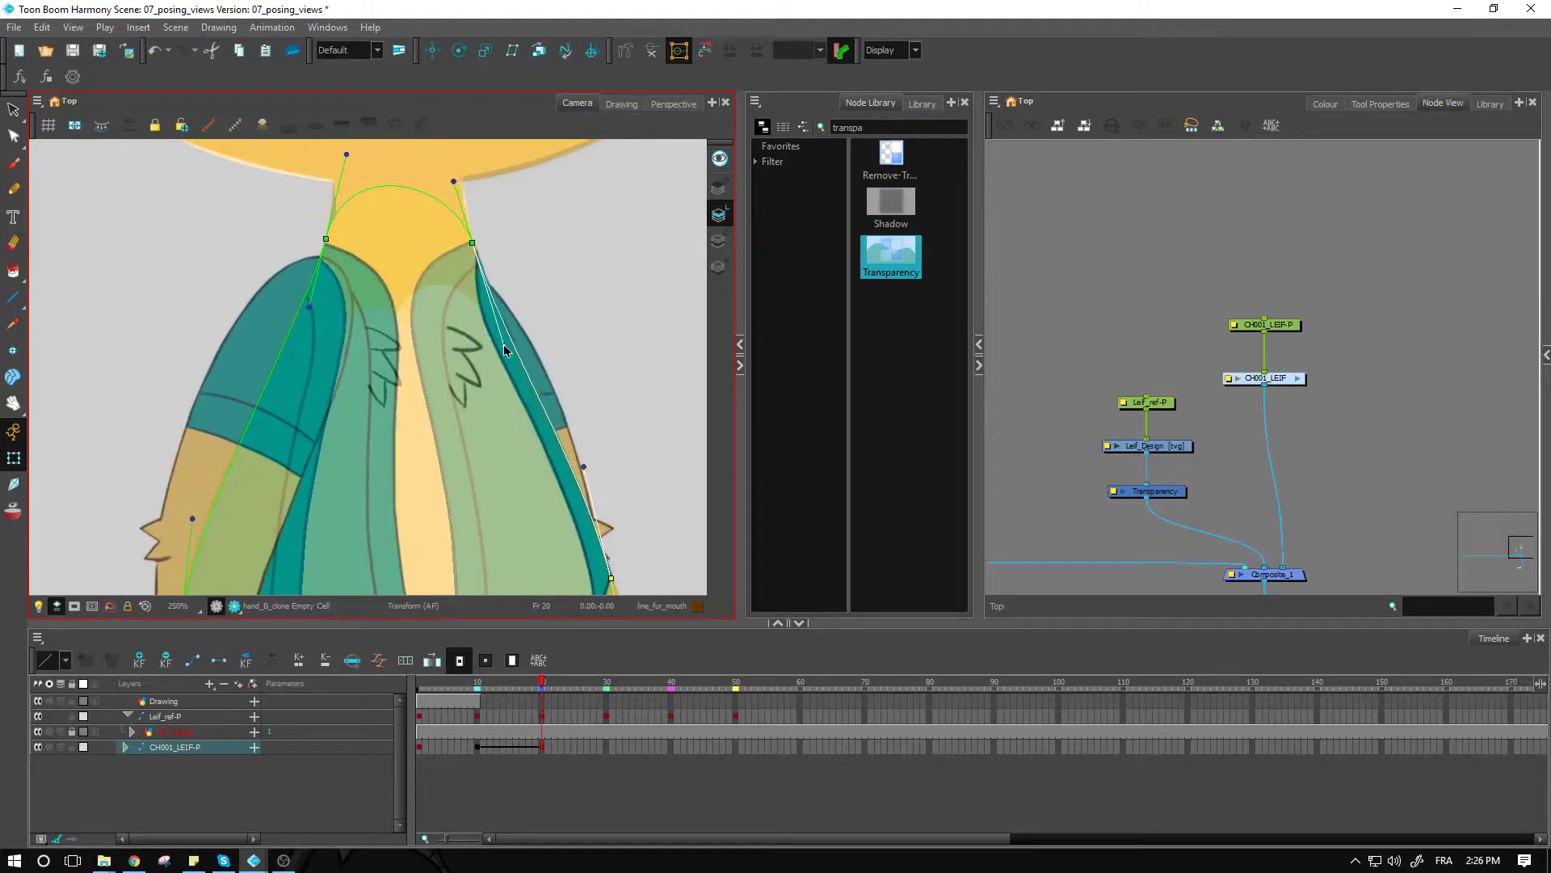
pyautogui.click(567, 260)
pyautogui.press('1')
pyautogui.press('1')
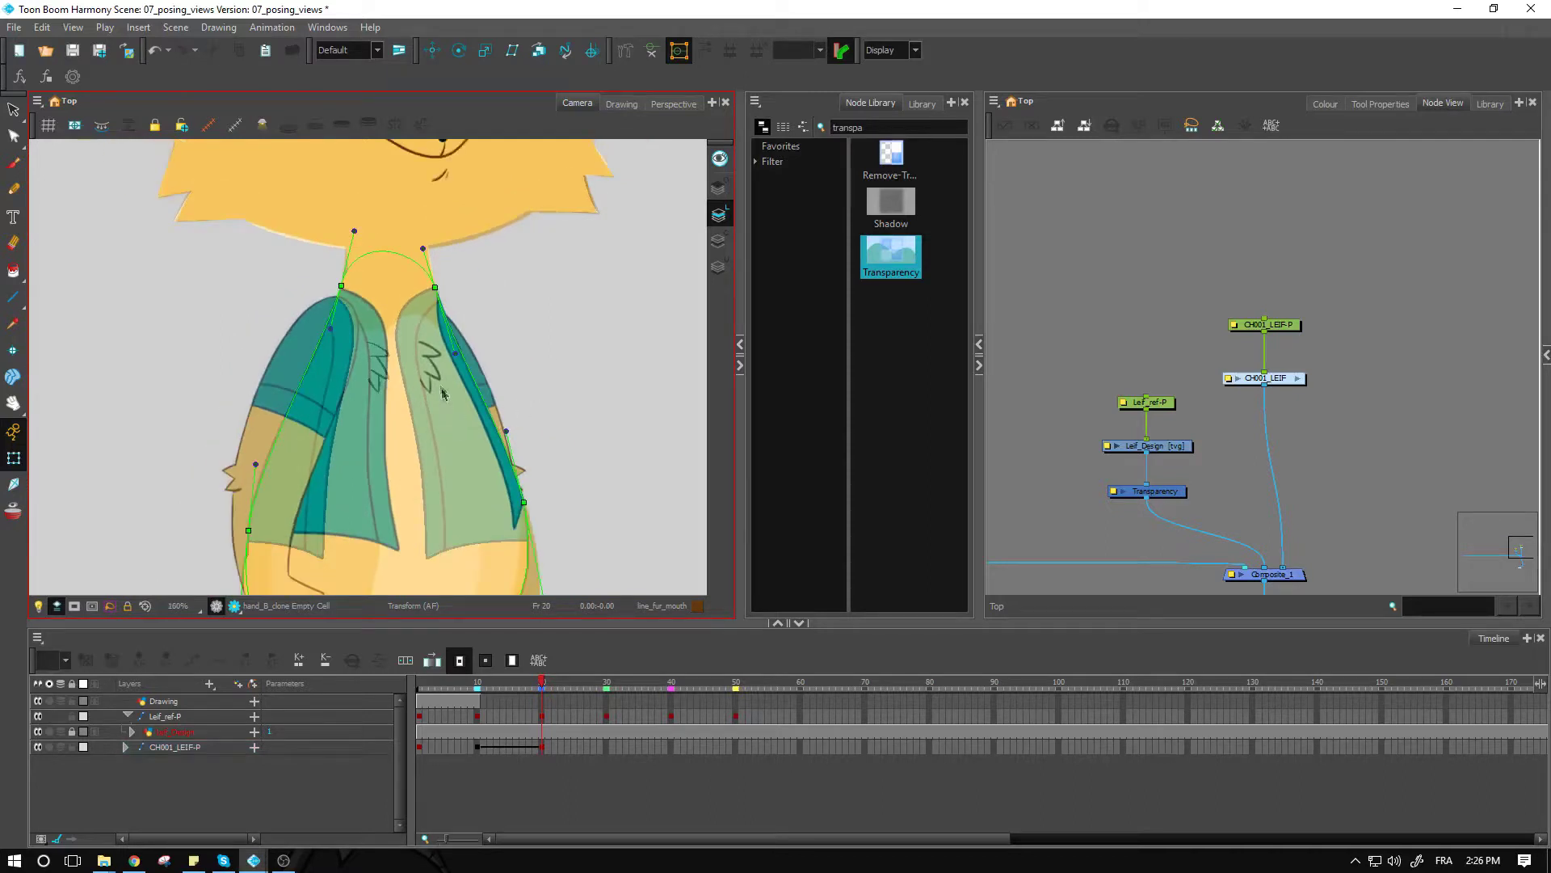
# Locate the chest fluff inside the CH001_LEIF group and select its fluff_master-P peg.
pyautogui.click(376, 370)
pyautogui.press('b')
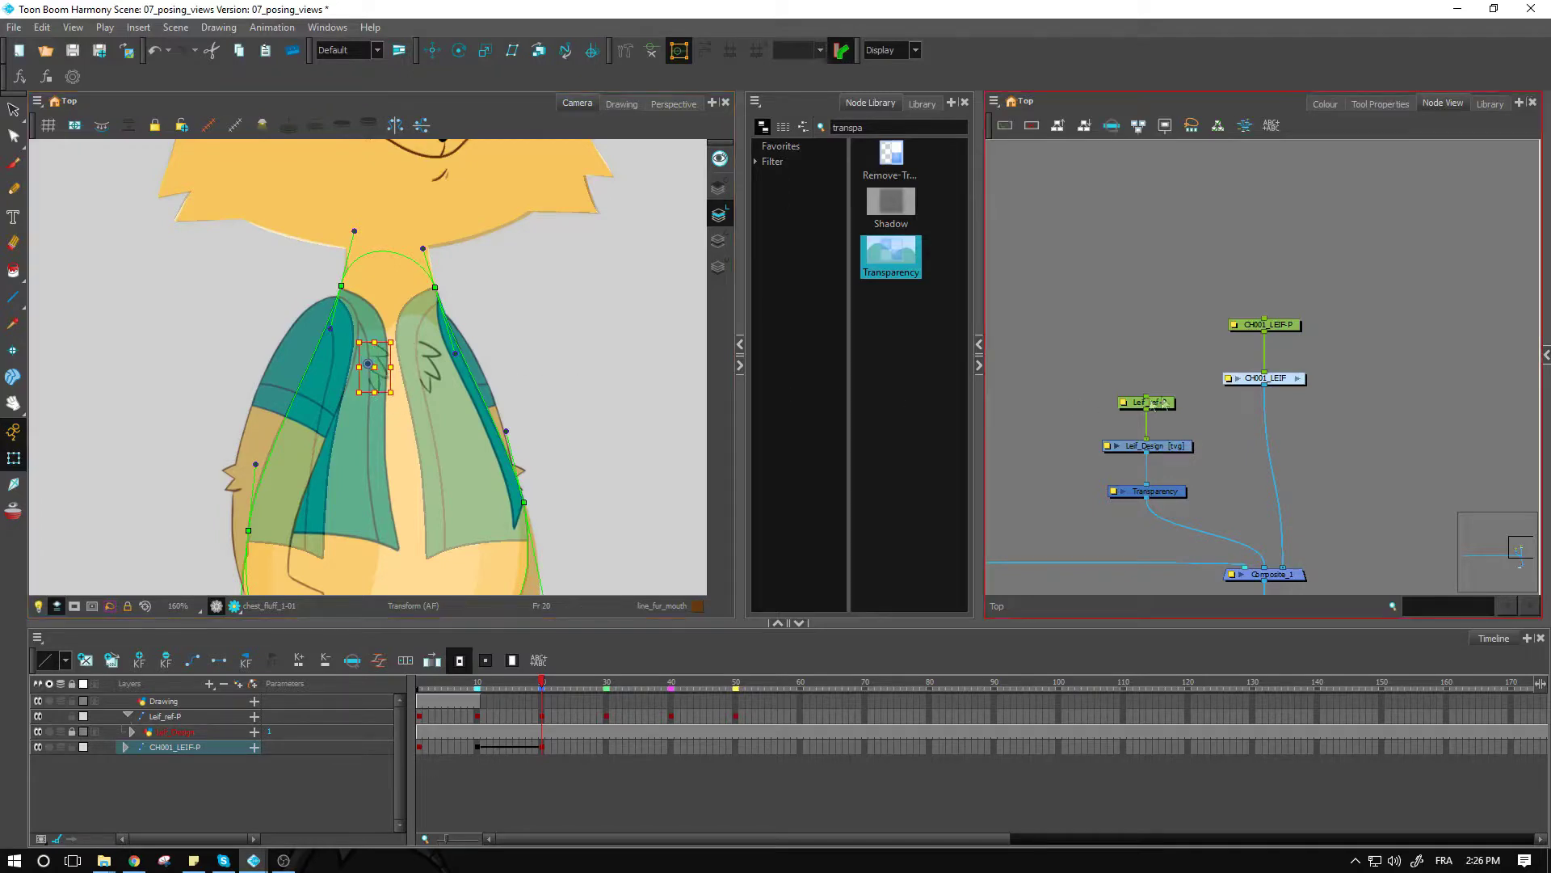
pyautogui.press('o')
pyautogui.scroll(5, 1318, 391)
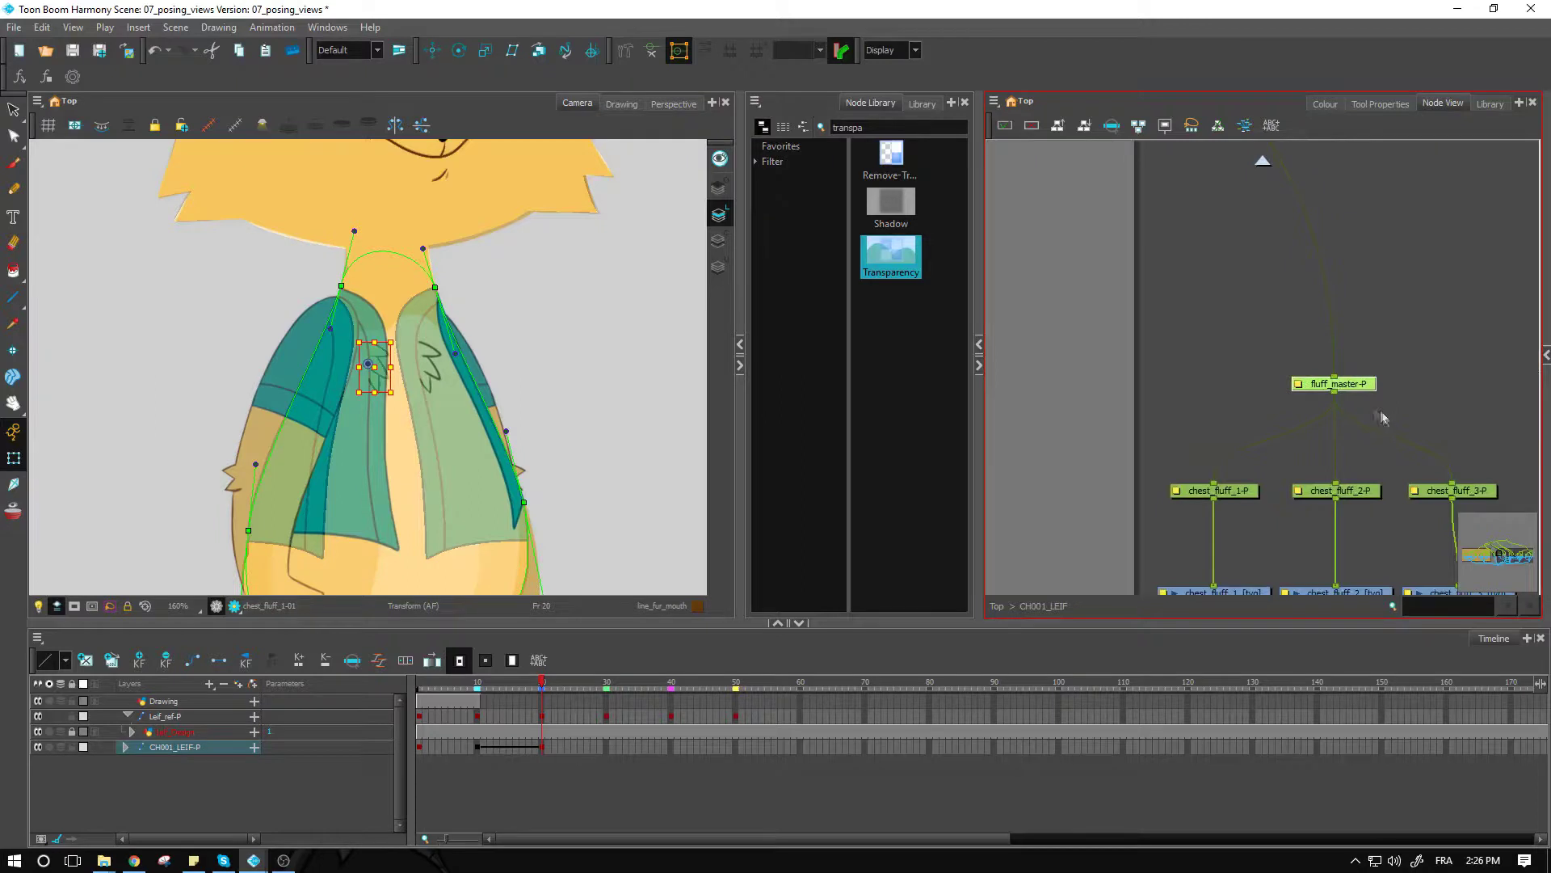
pyautogui.click(406, 356)
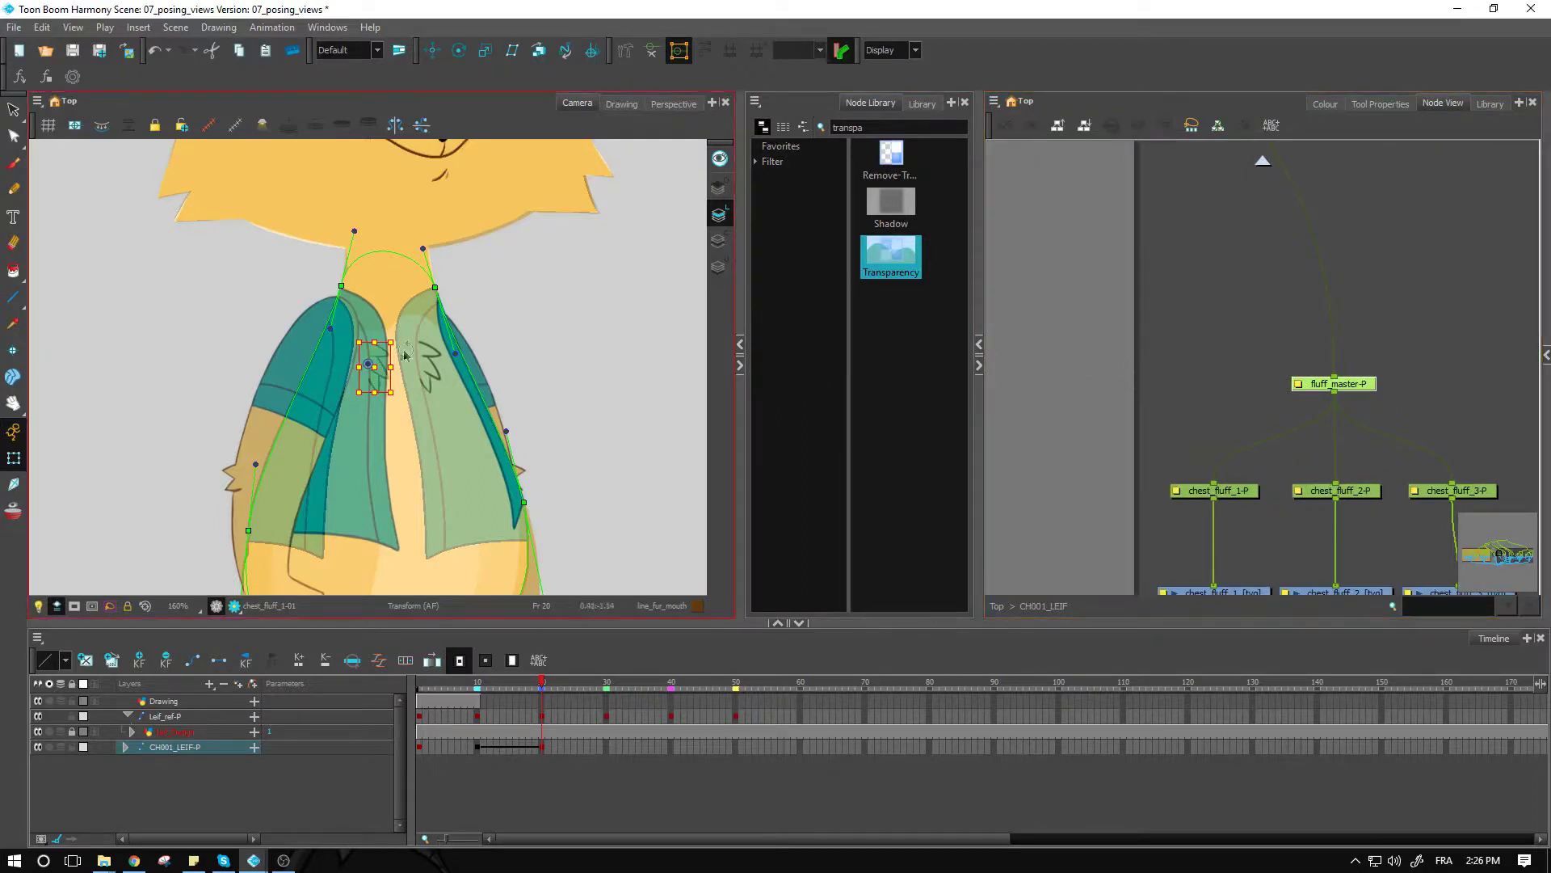
# Move the whole chest fluff to the right onto its position in the reference design and nudge it into place.
pyautogui.moveTo(386, 363); pyautogui.dragTo(430, 364)
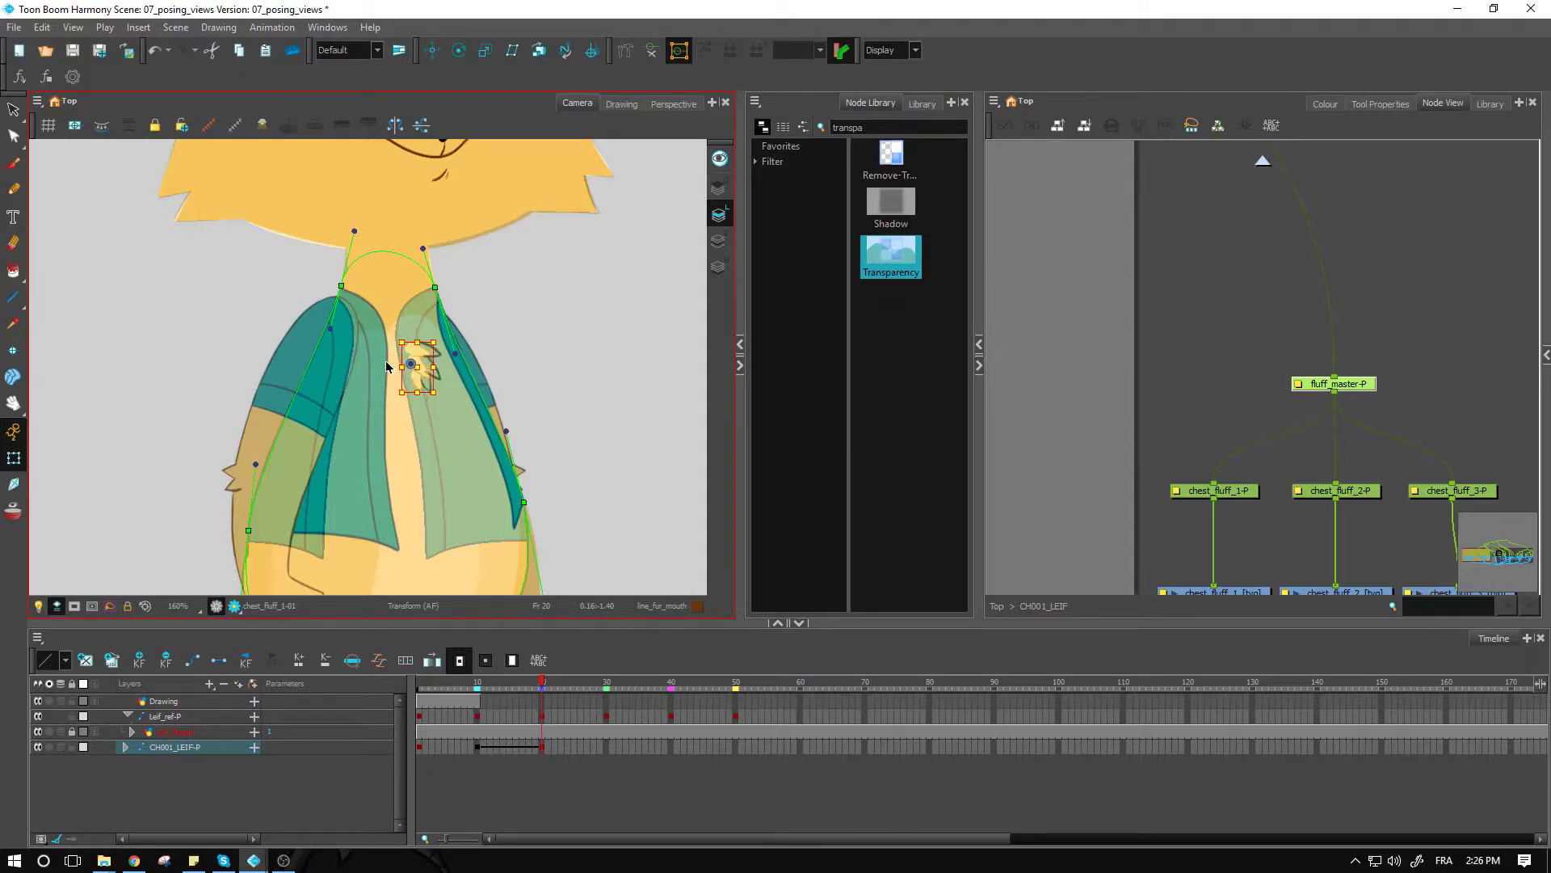
pyautogui.press('Left')
pyautogui.press('Right')
pyautogui.press('Right')
pyautogui.press('Right')
pyautogui.press('Right')
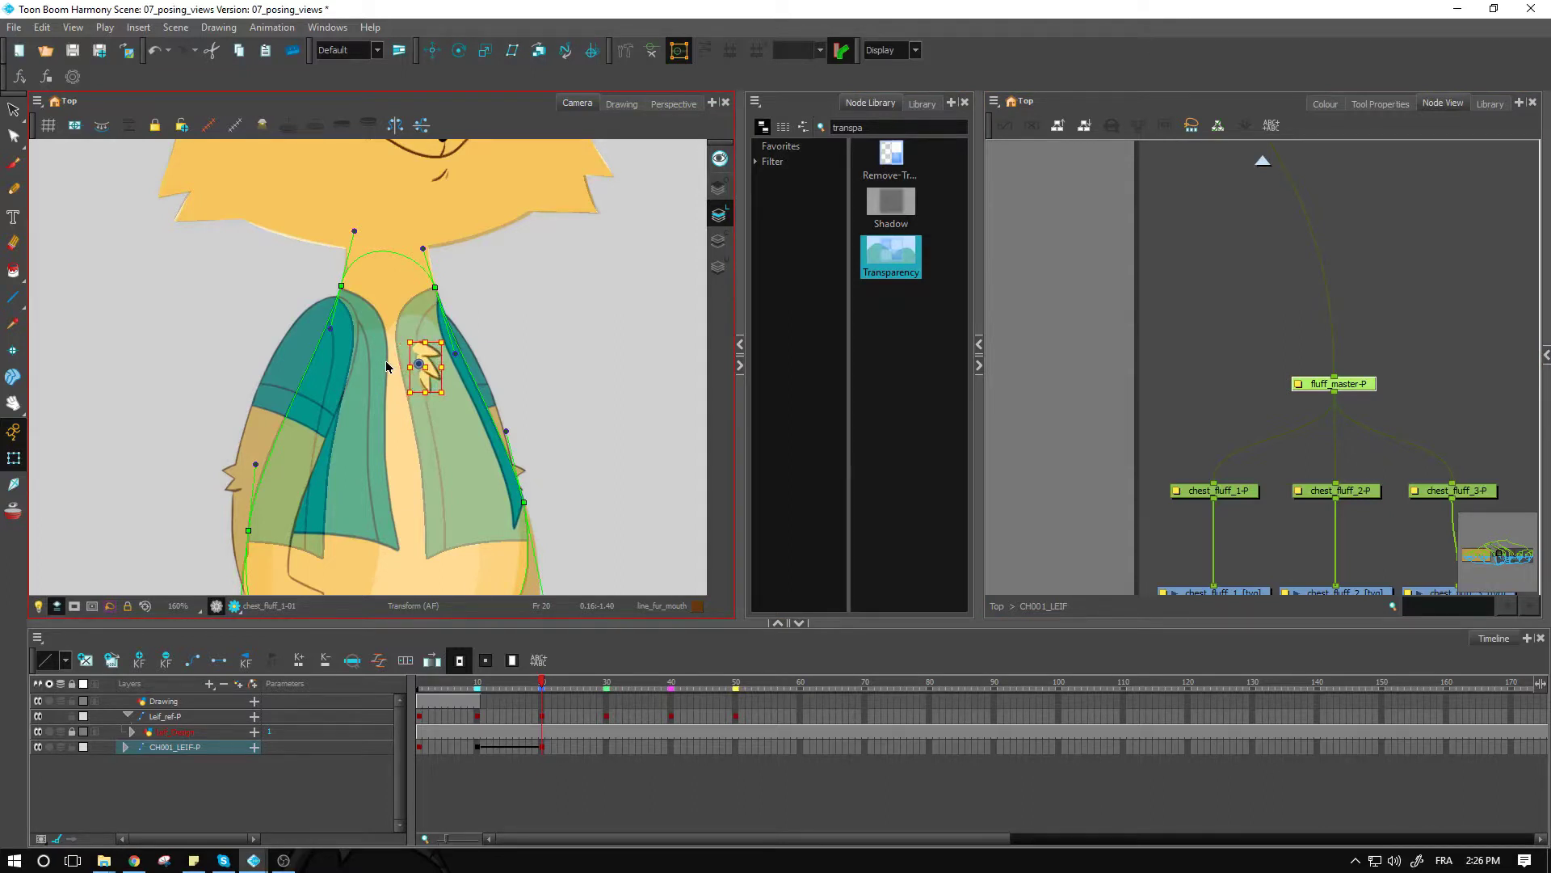
pyautogui.press('2')
pyautogui.press('2')
pyautogui.press('2')
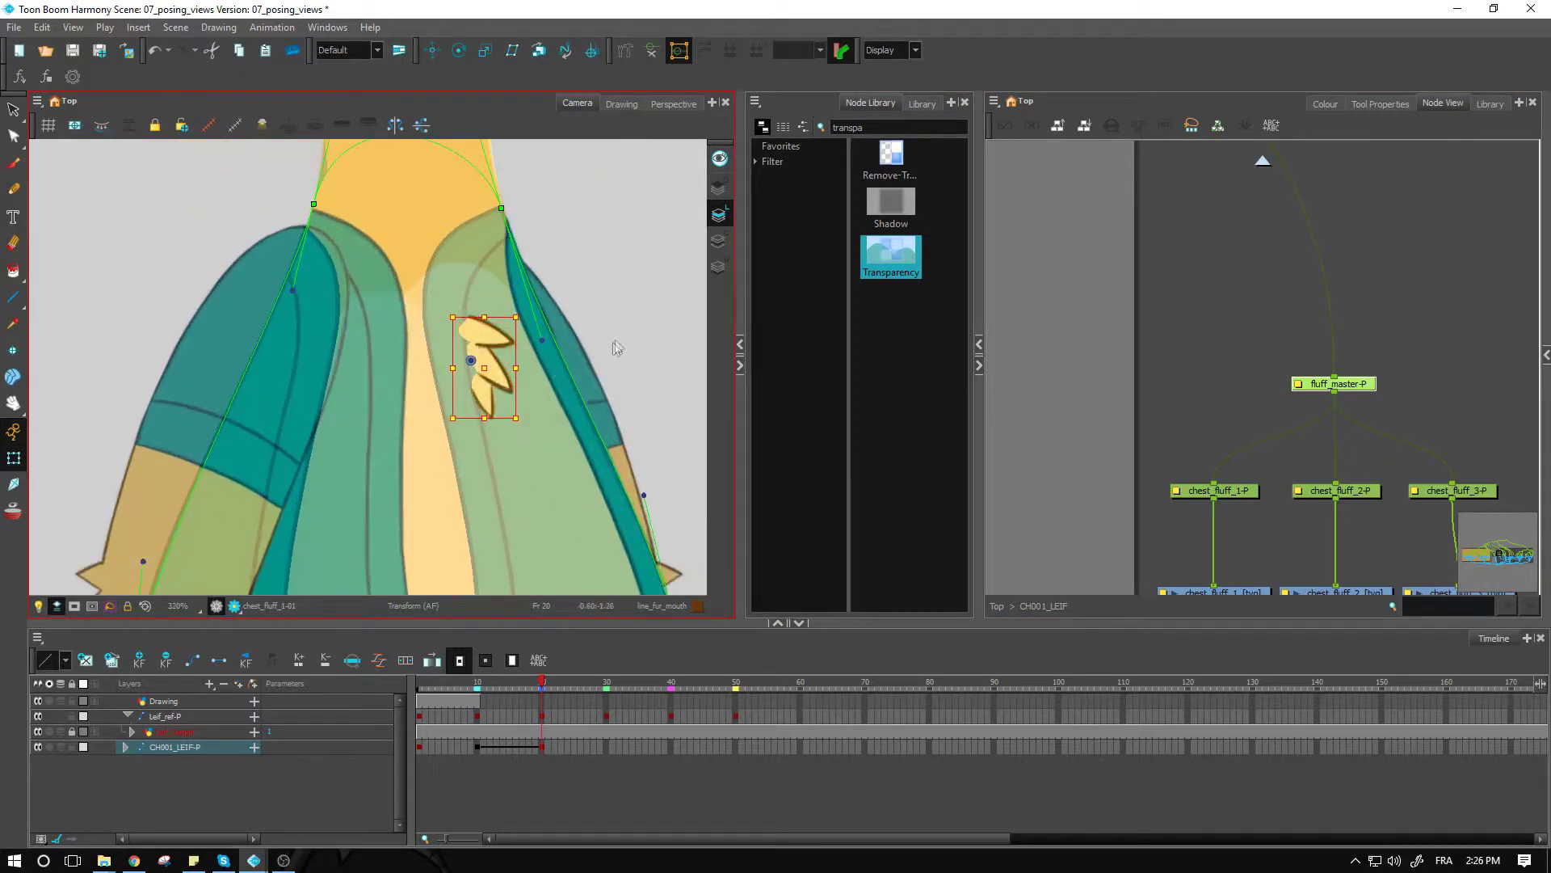
pyautogui.click(612, 352)
pyautogui.click(502, 378)
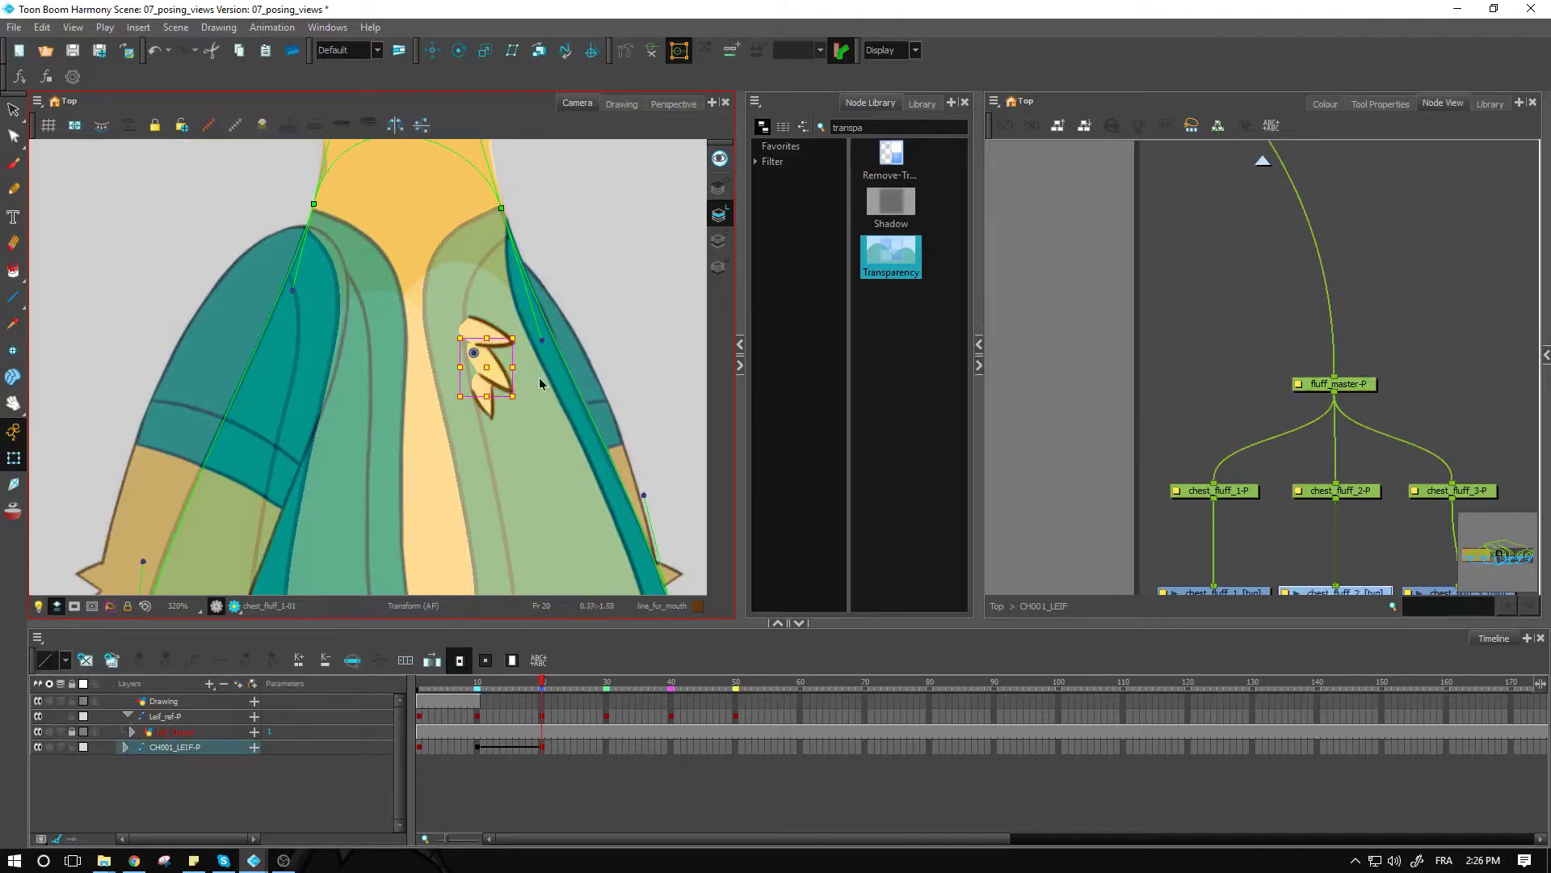
pyautogui.click(668, 353)
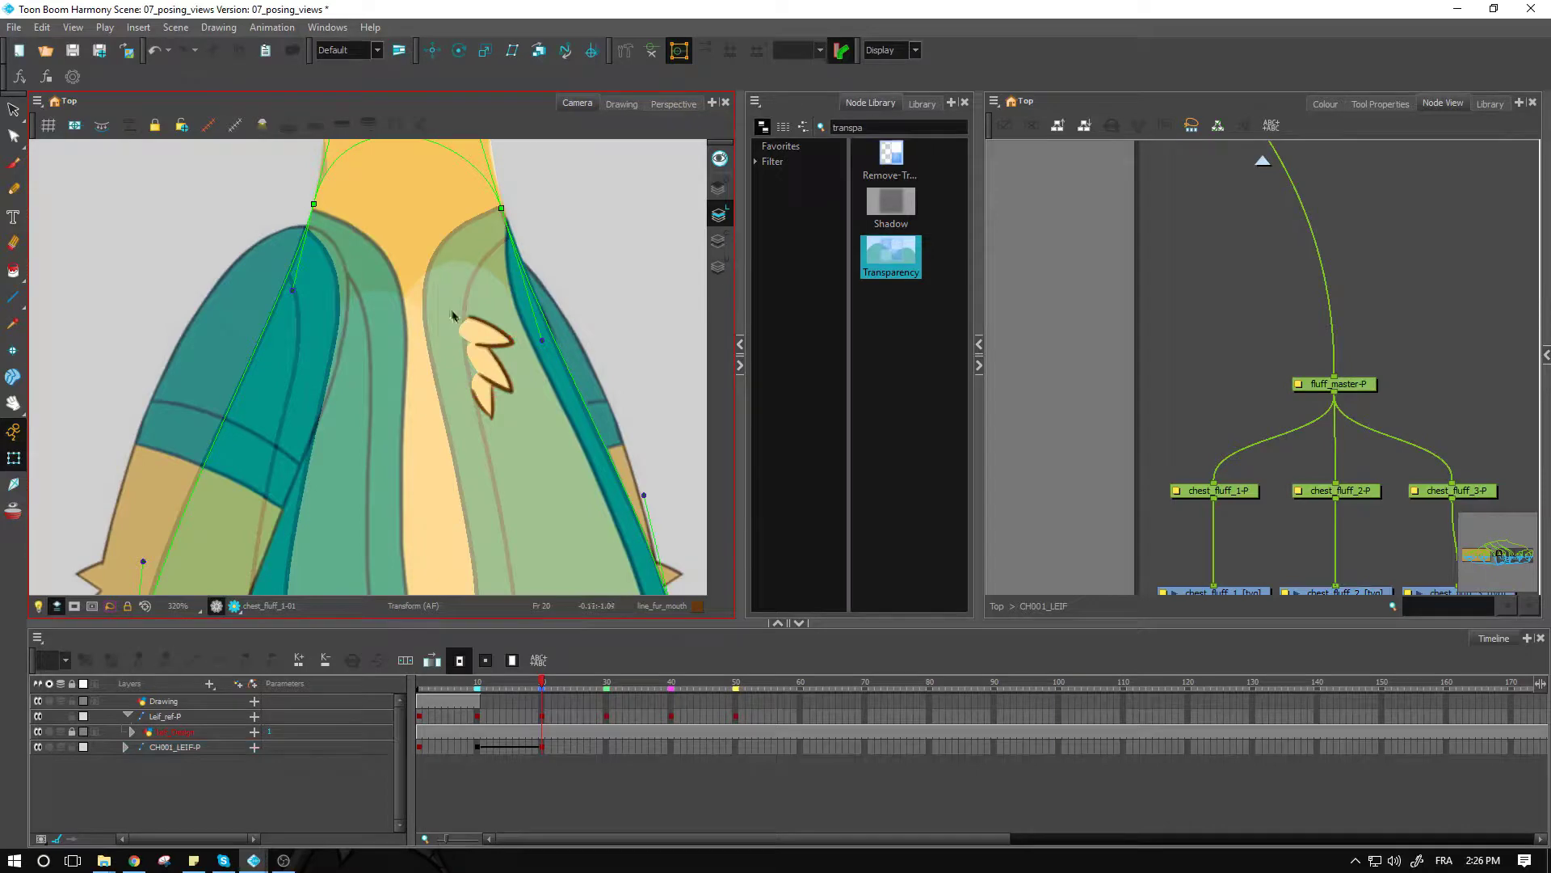
# Select the front vest panel and move it right toward the matching panel in the reference design.
pyautogui.click(355, 288)
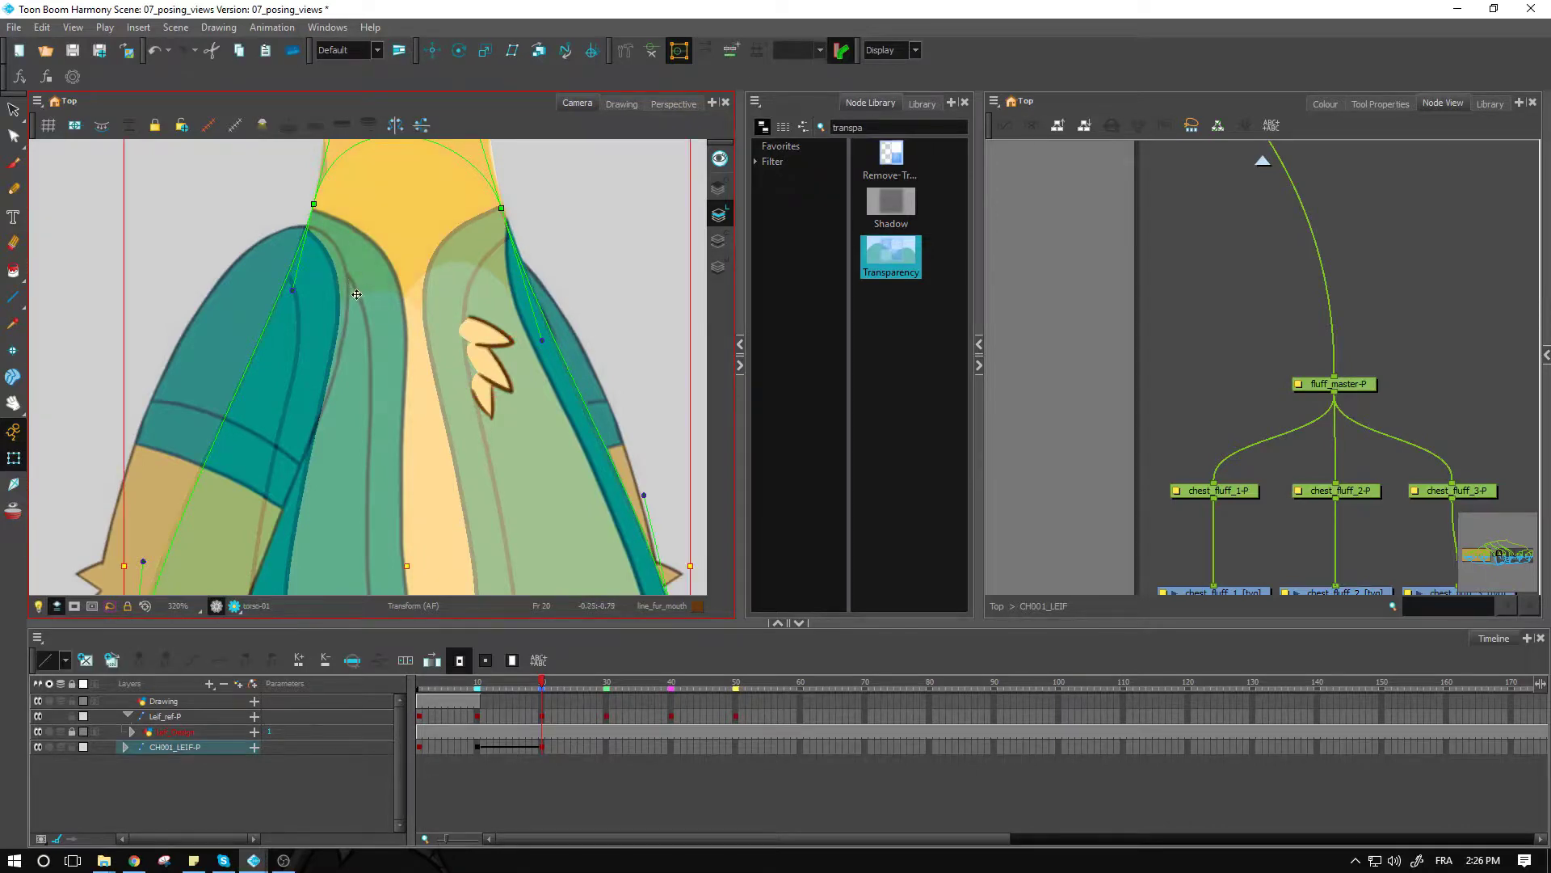
pyautogui.scroll(-2, 343, 294)
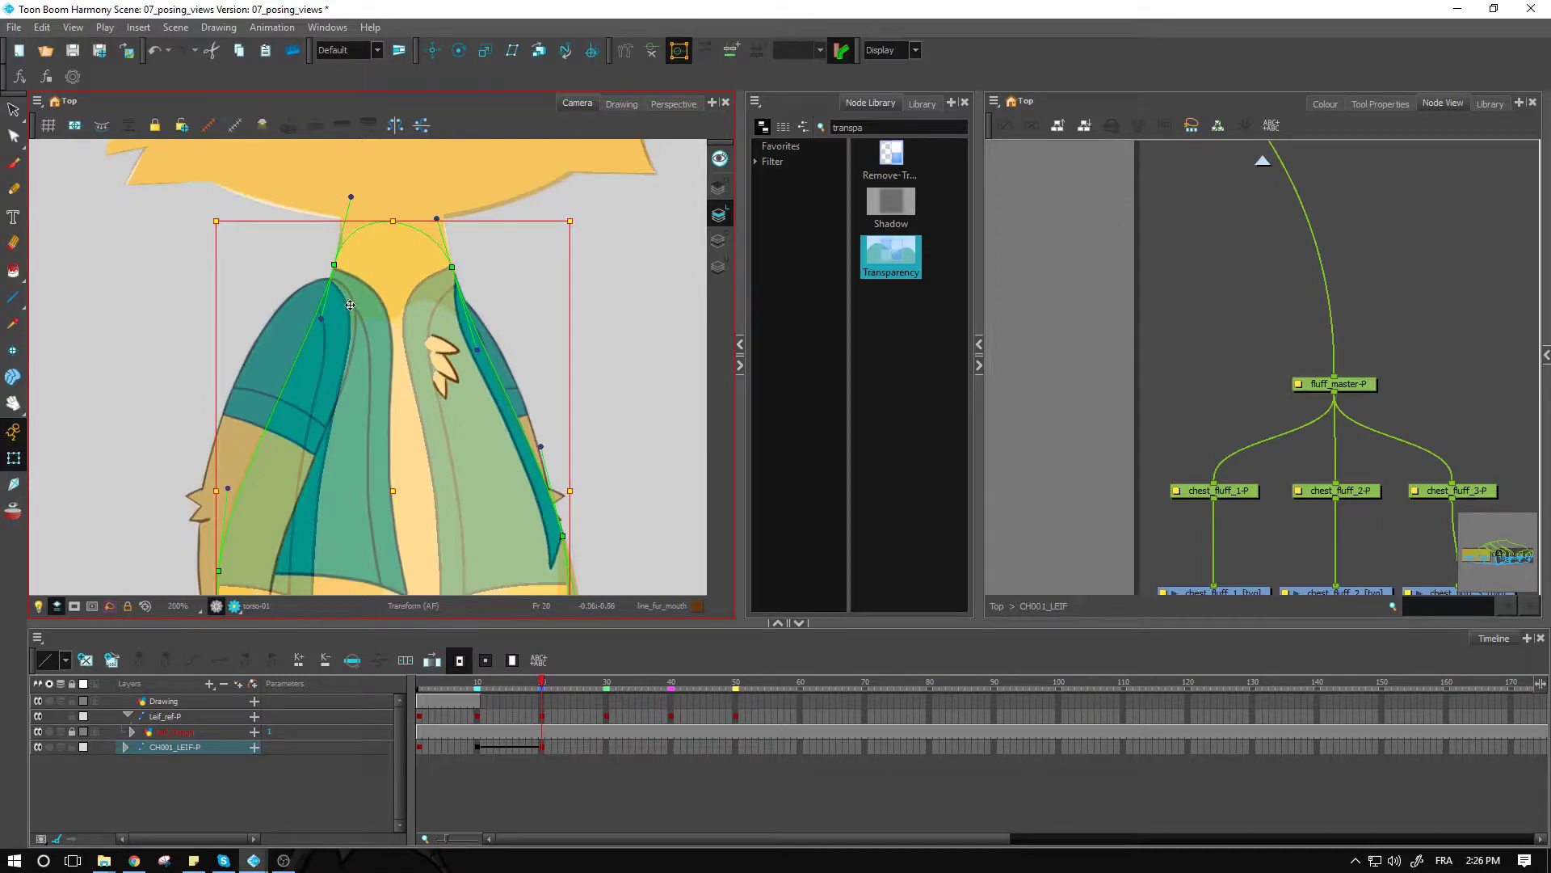
pyautogui.click(344, 304)
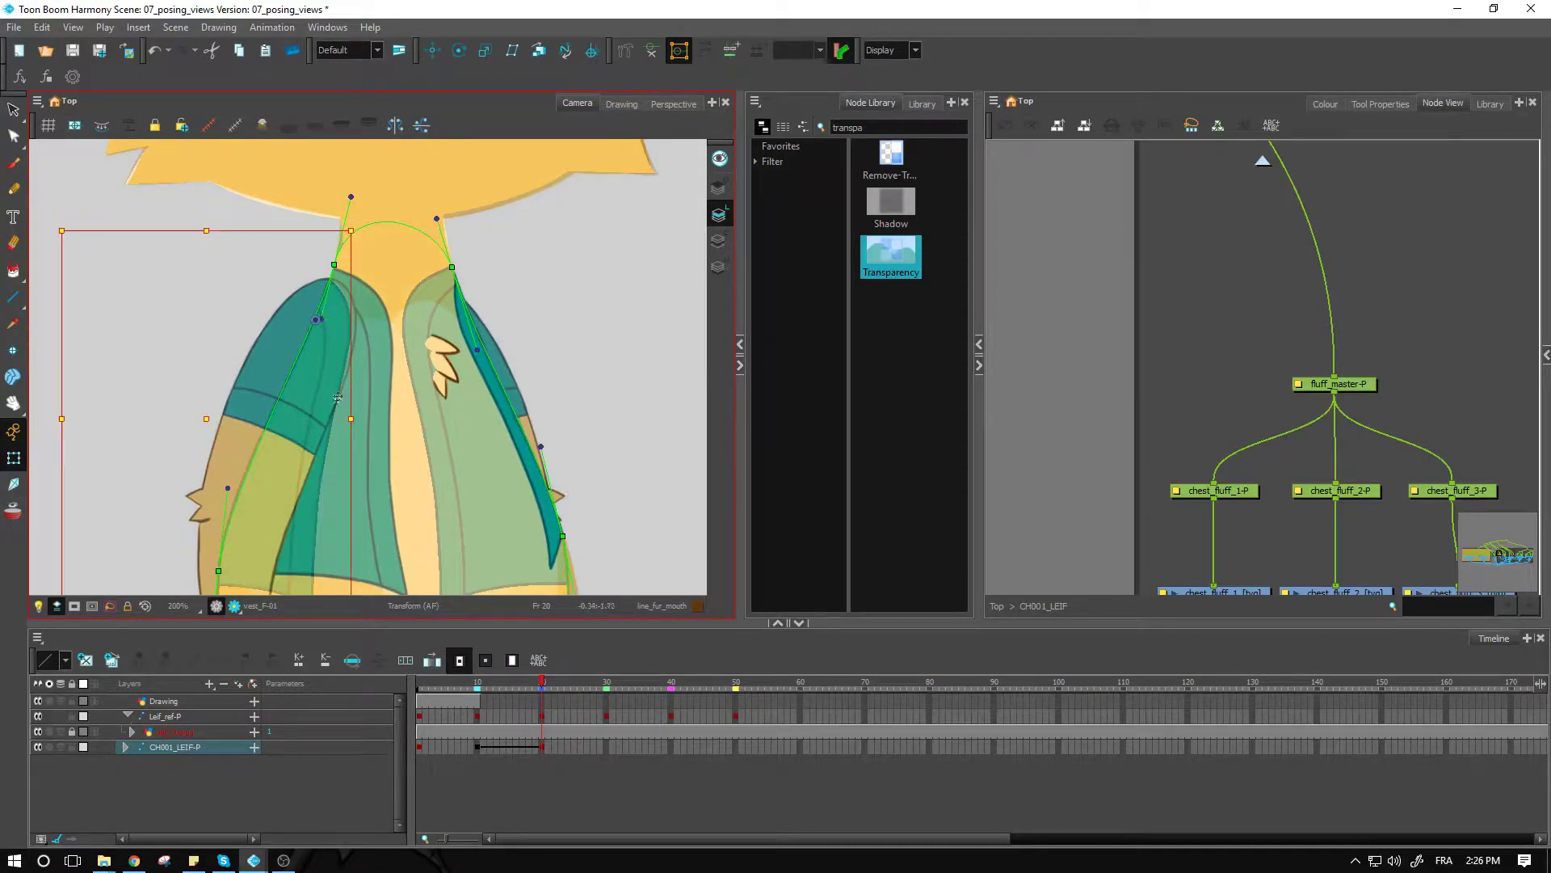
pyautogui.scroll(-1, 306, 460)
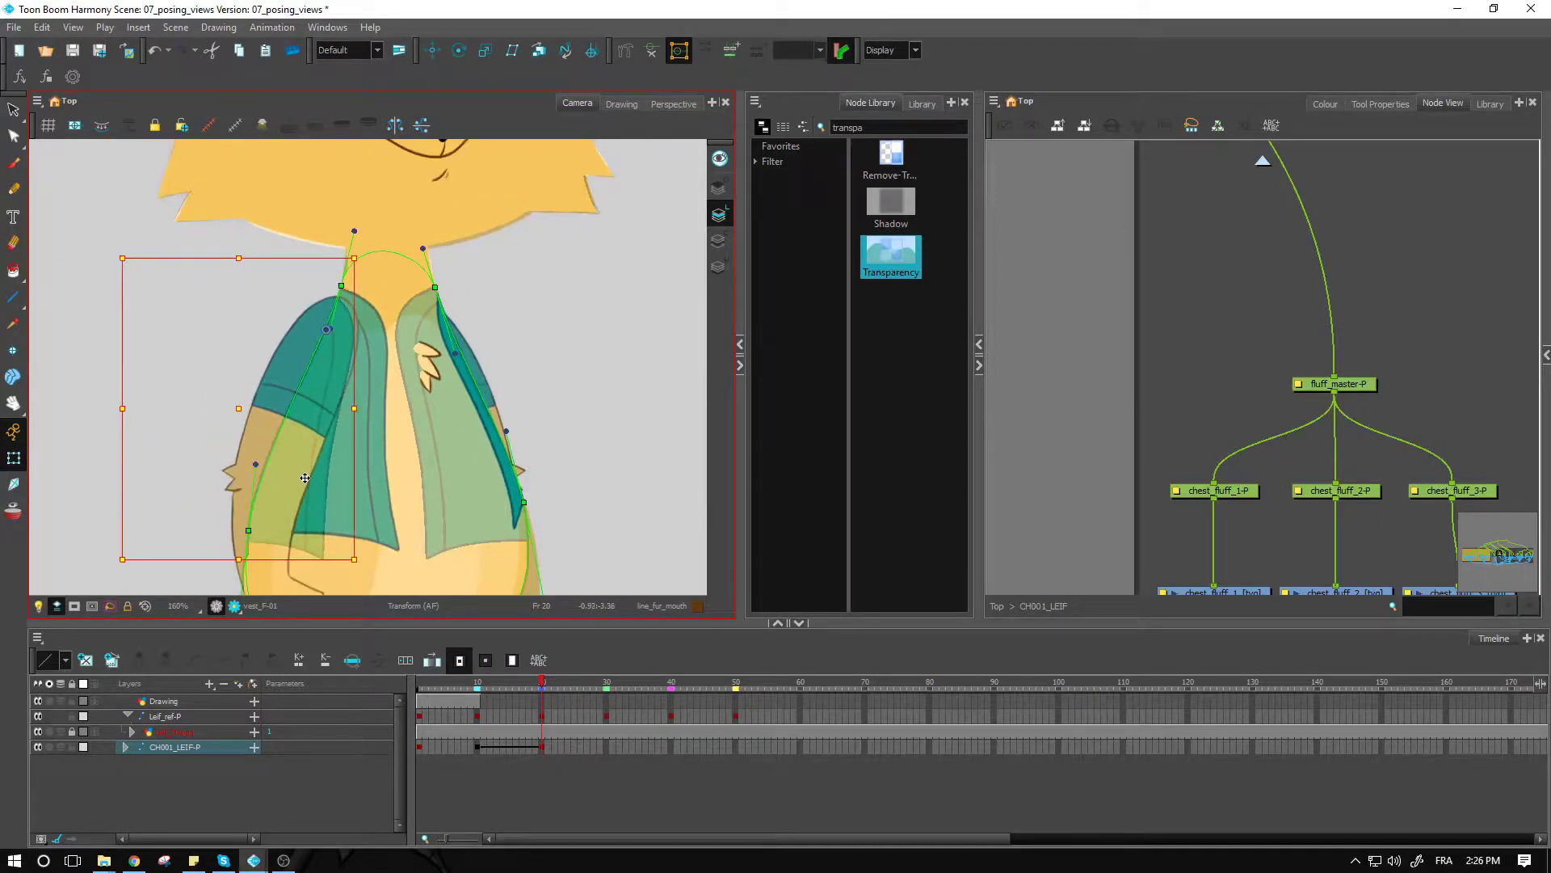
pyautogui.moveTo(241, 407); pyautogui.dragTo(279, 408)
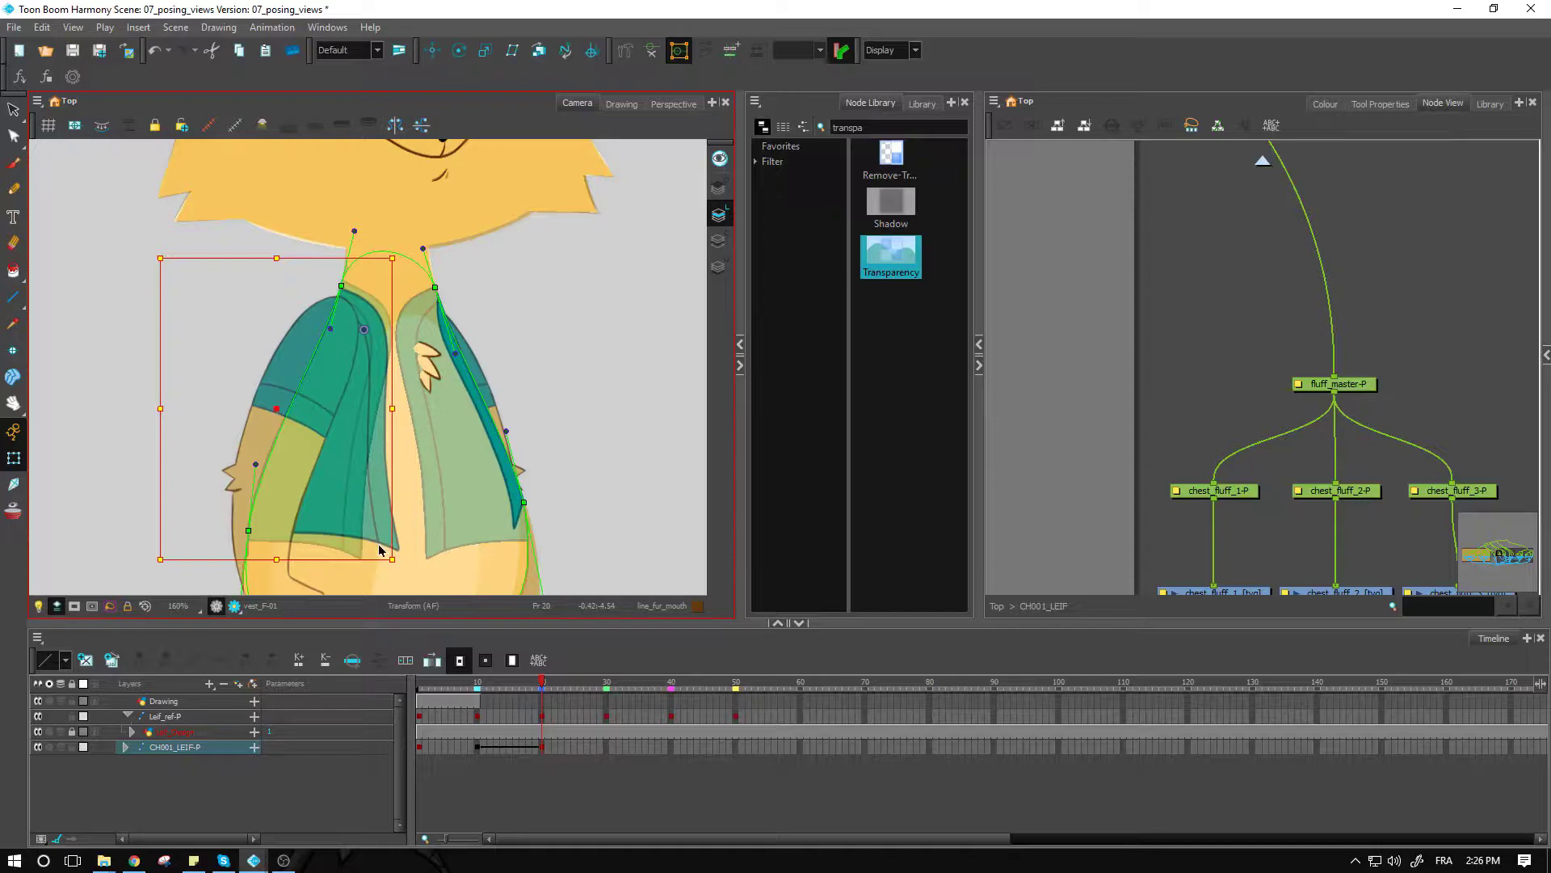
# Show the front vest panel's deformer, then fit its lower inner corner and inner edge curve to the reference.
pyautogui.click(655, 52)
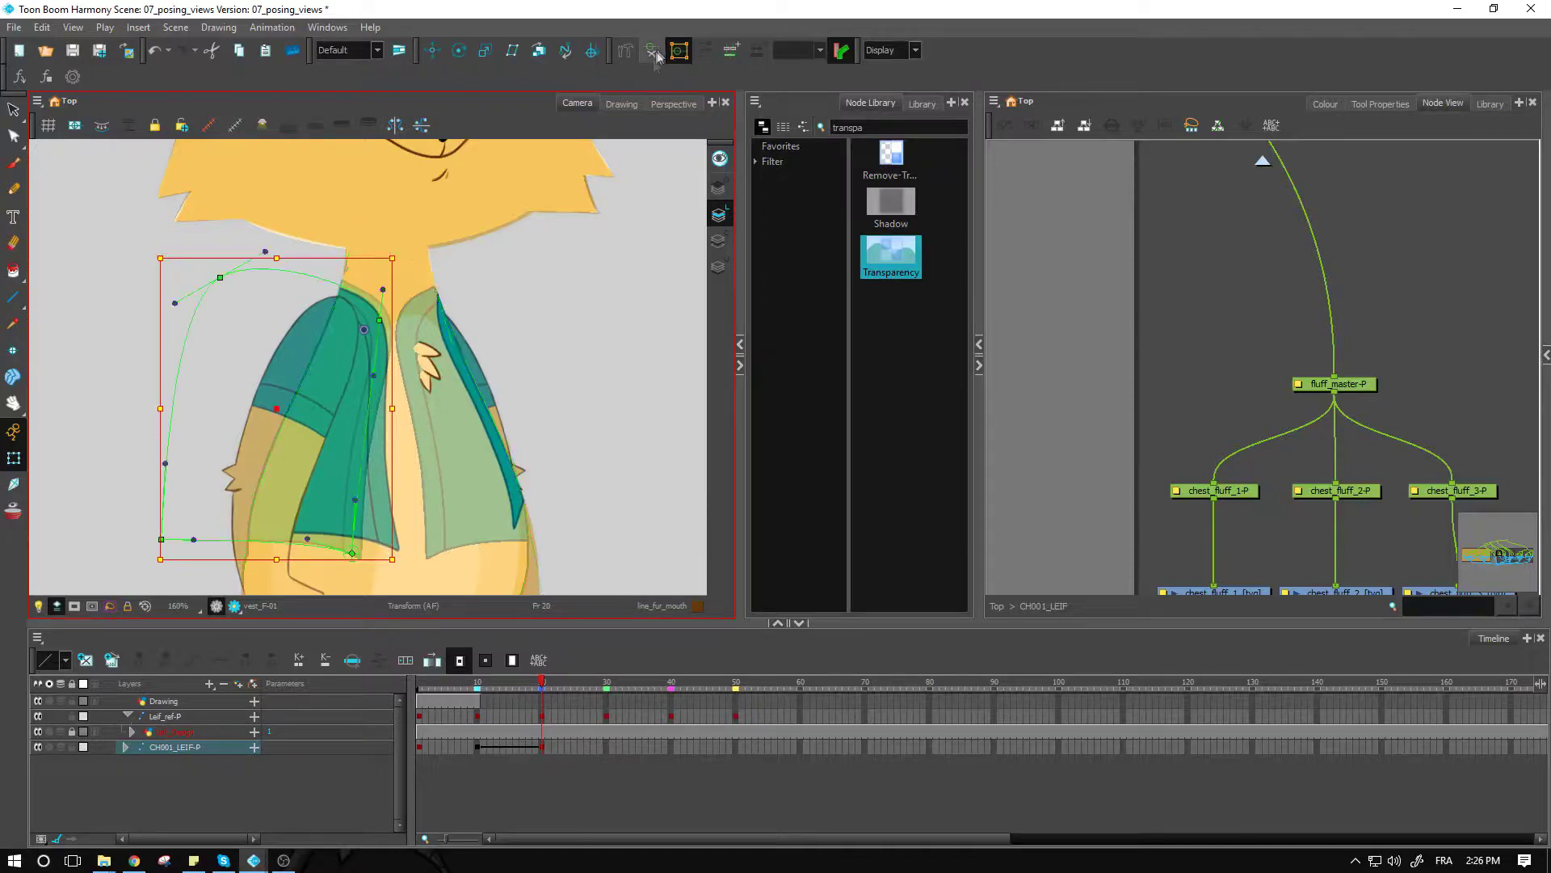
pyautogui.press('2')
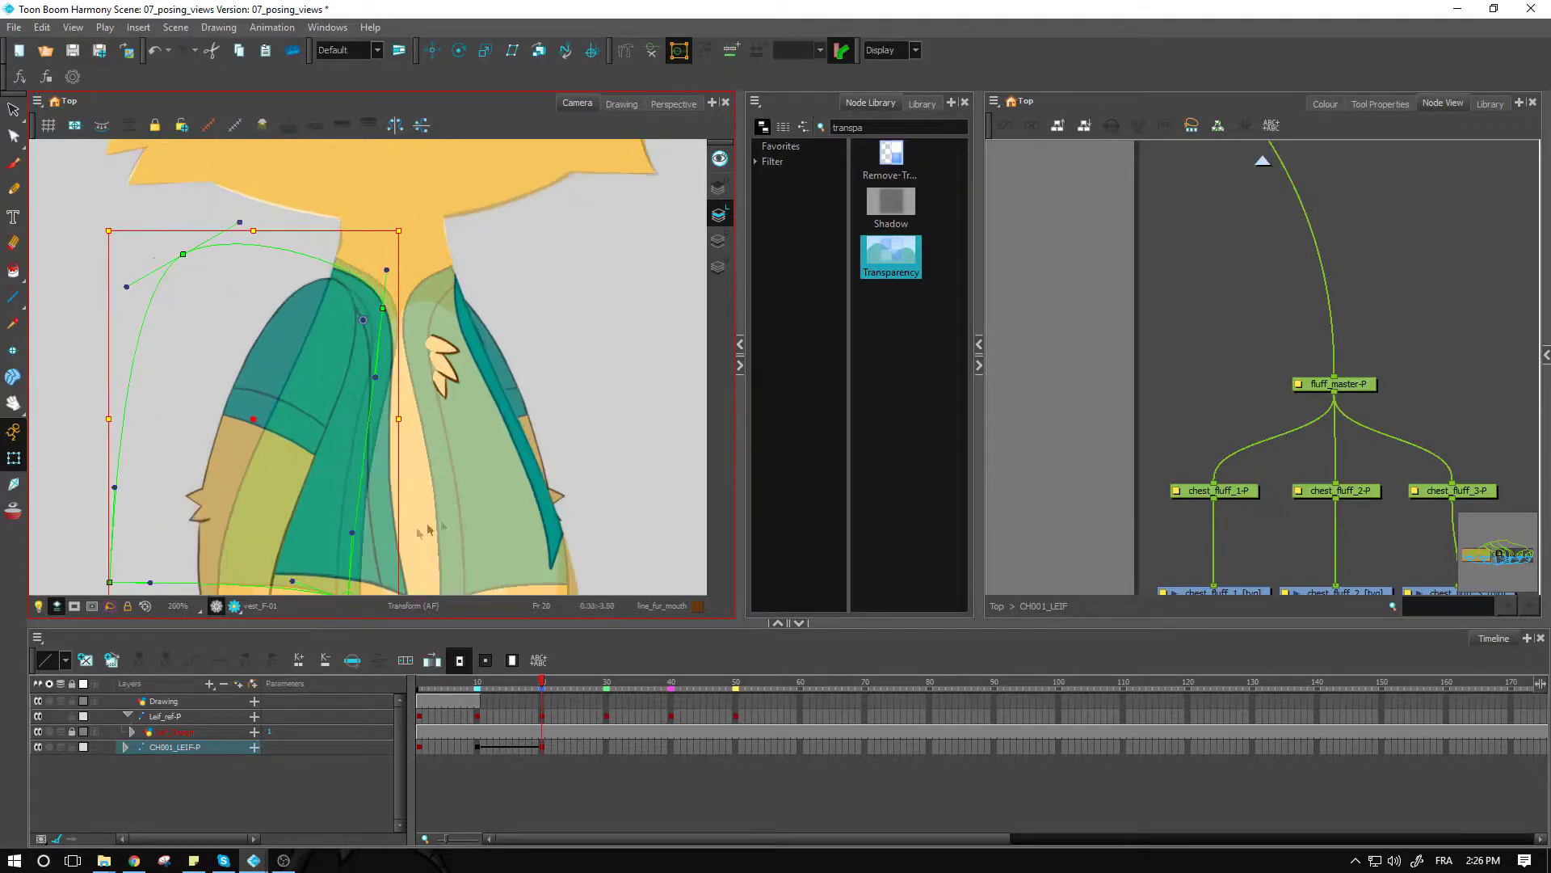
pyautogui.moveTo(476, 496); pyautogui.dragTo(482, 384)
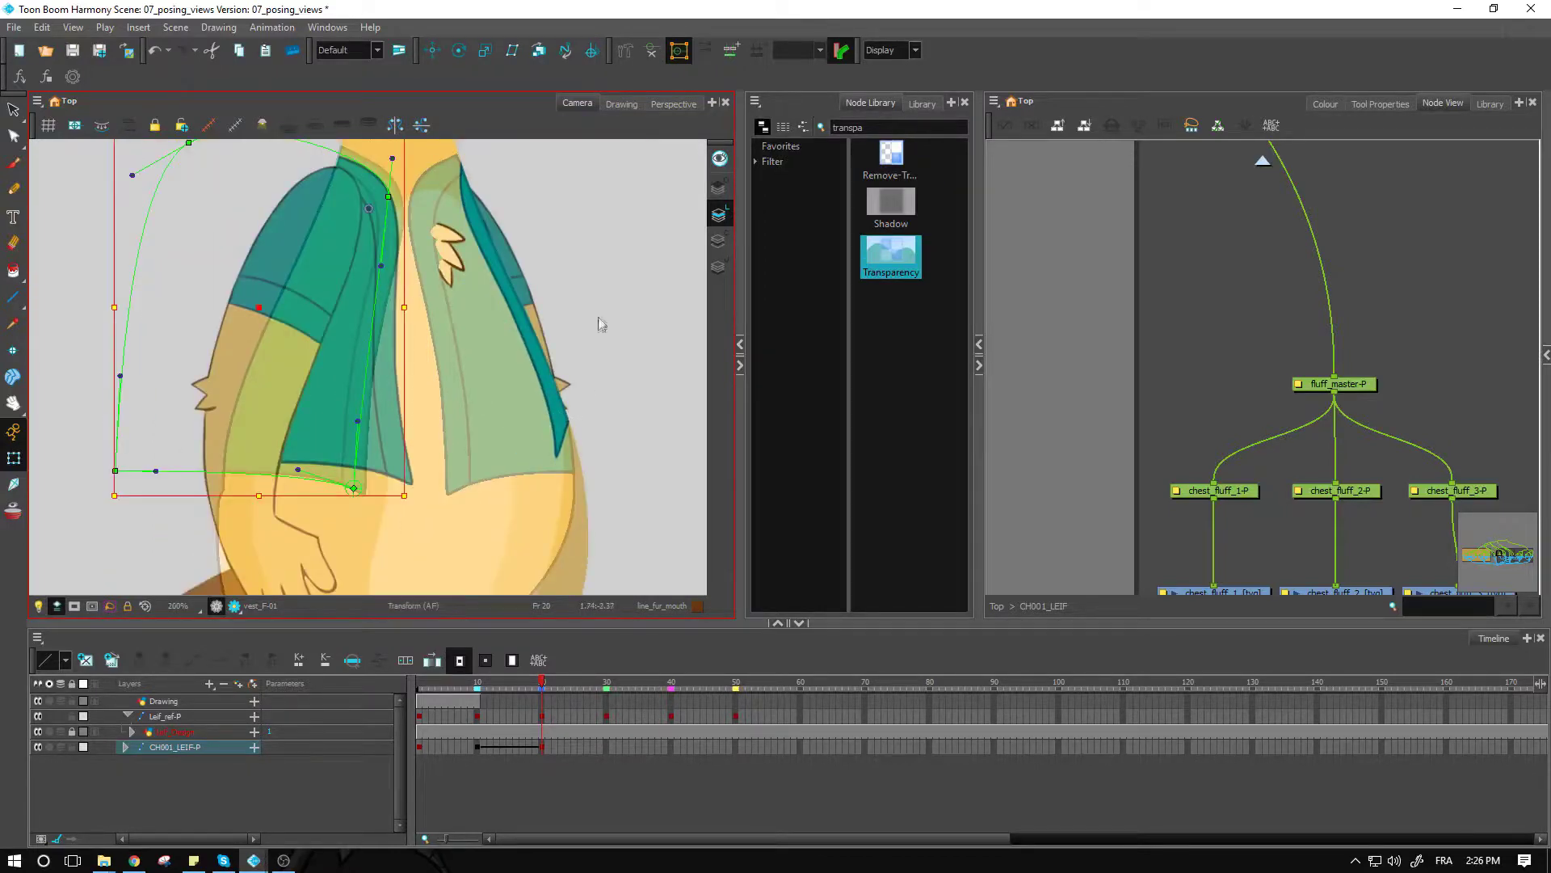
pyautogui.click(600, 324)
pyautogui.moveTo(354, 491); pyautogui.dragTo(405, 482)
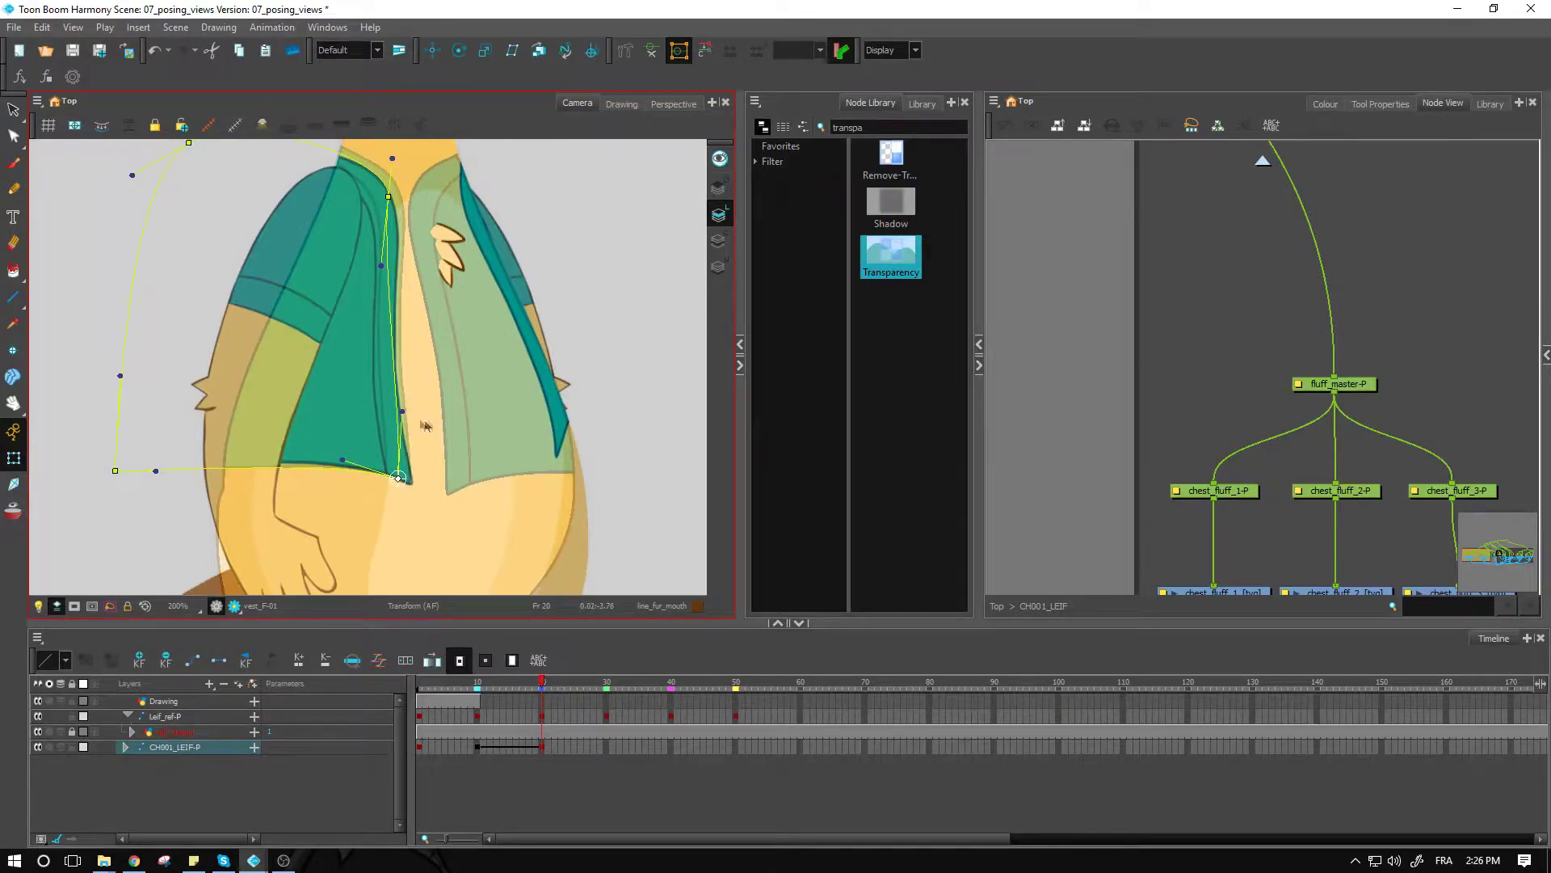
pyautogui.moveTo(403, 411); pyautogui.dragTo(394, 408)
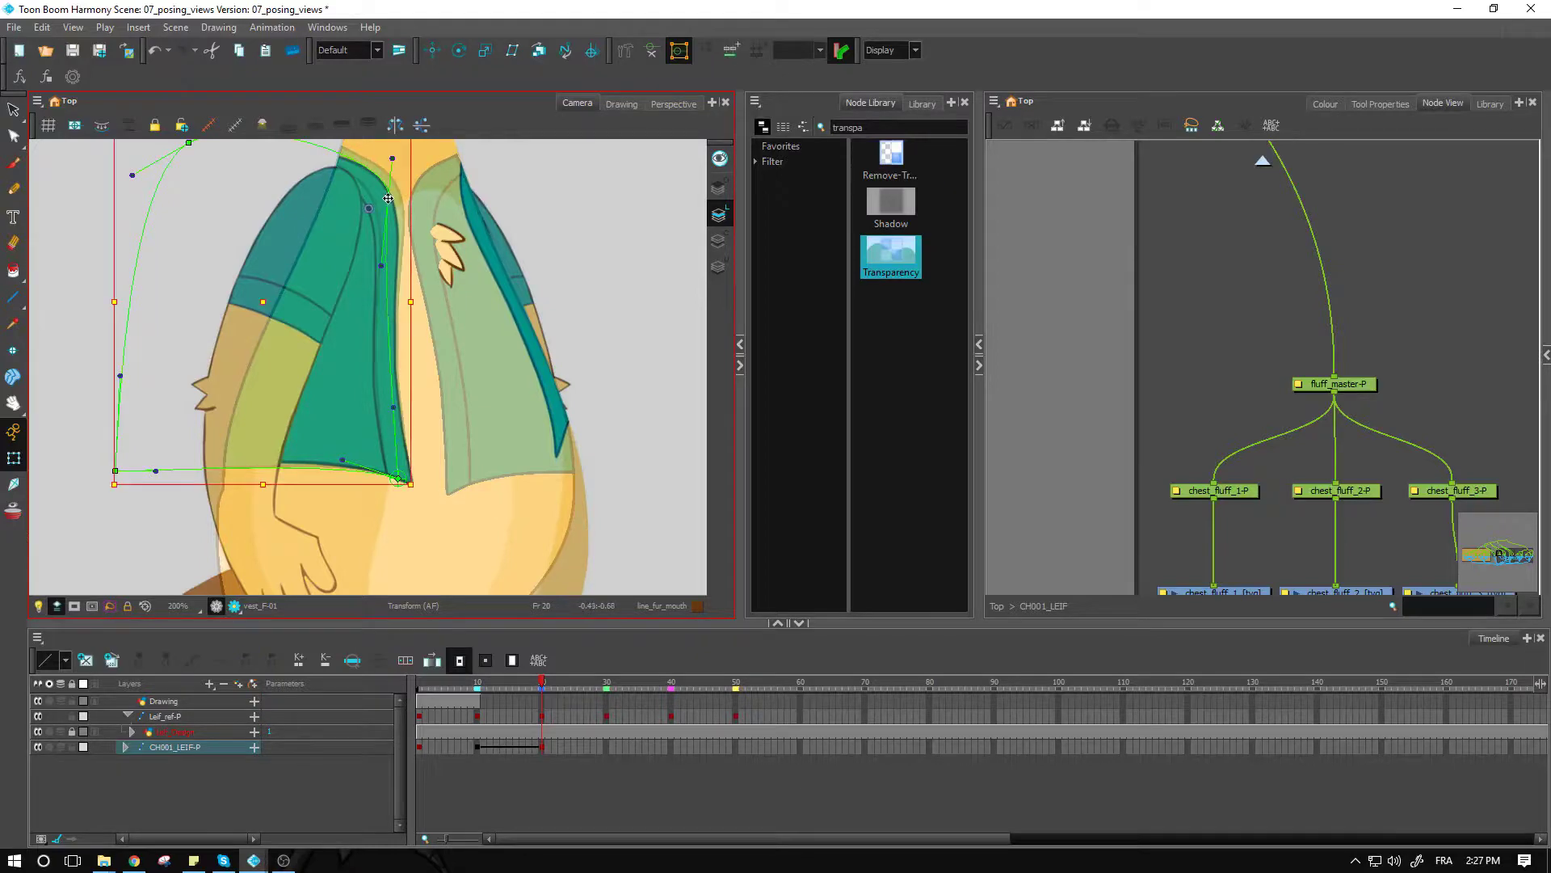
# Fine-tune the front vest panel's deformer at its upper inner edge and lower outer corner to match the reference.
pyautogui.moveTo(385, 197); pyautogui.dragTo(340, 239)
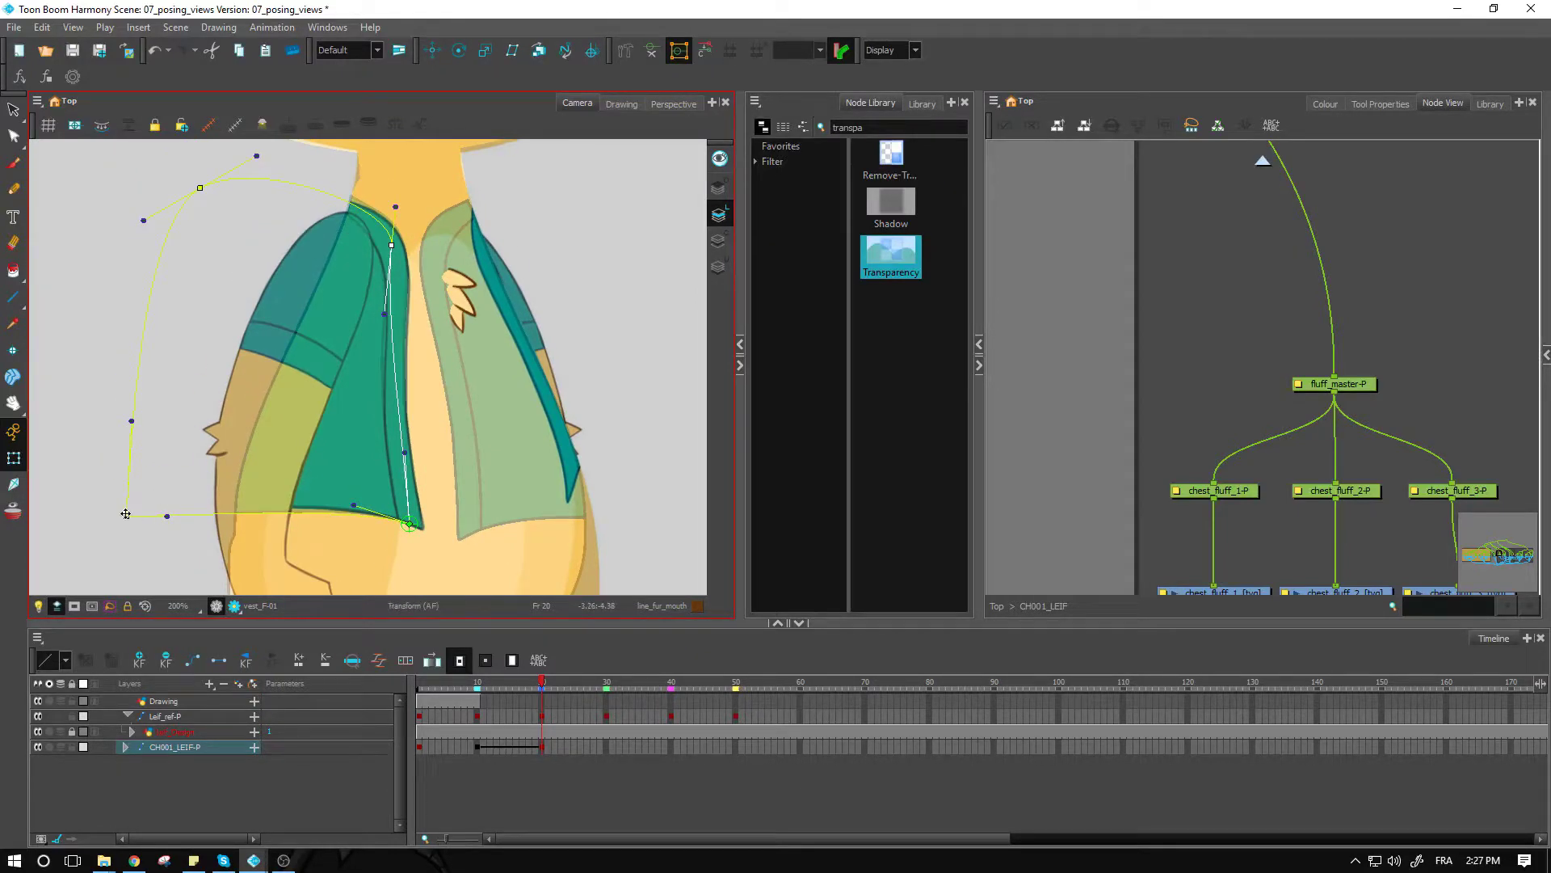
pyautogui.moveTo(126, 514); pyautogui.dragTo(130, 506)
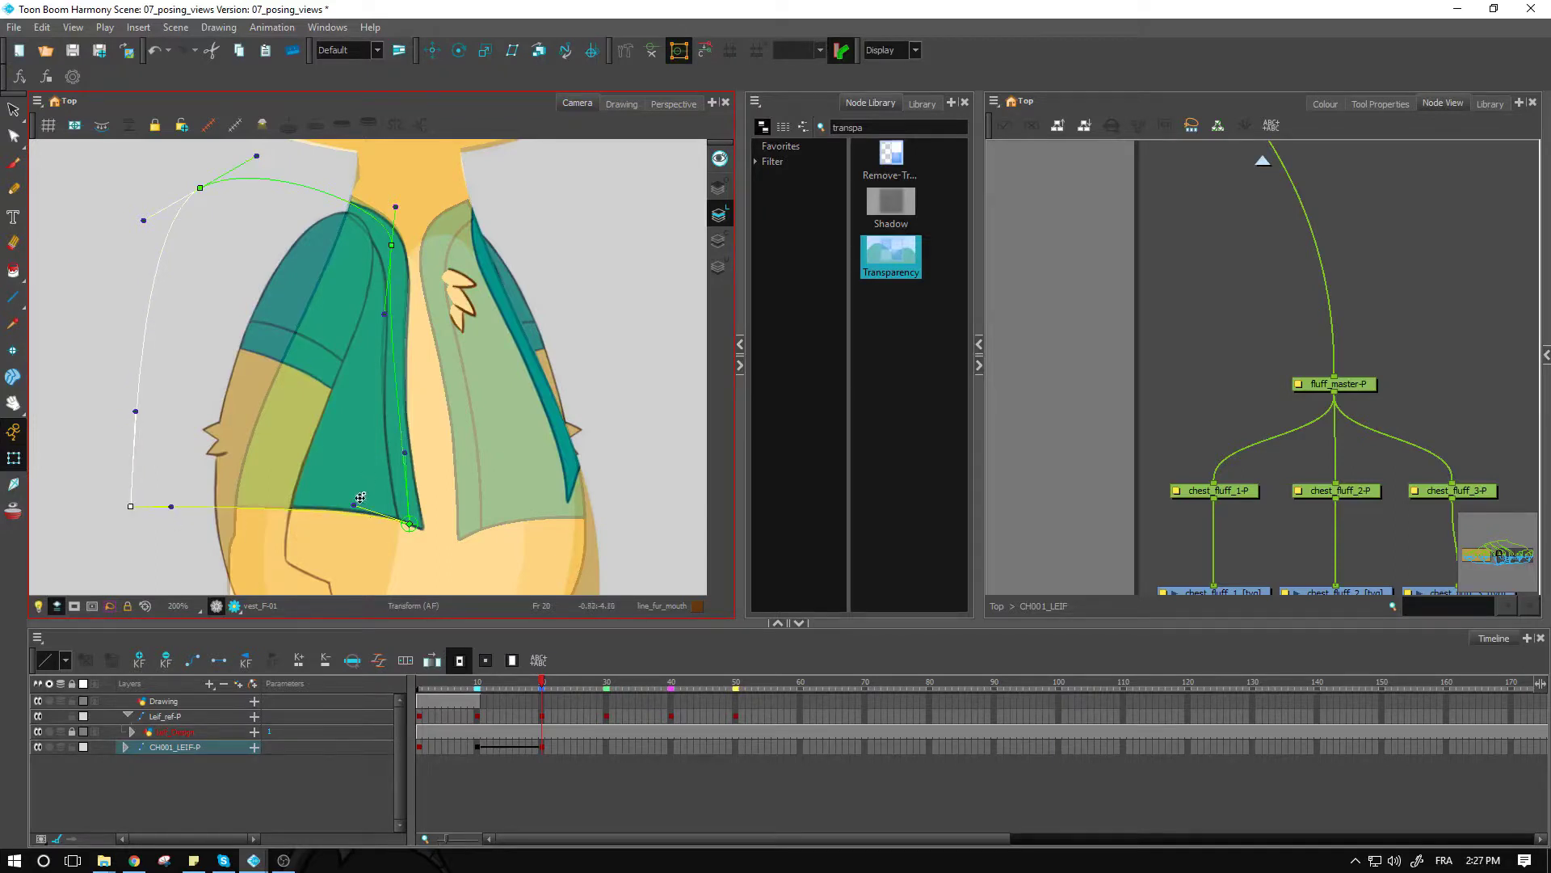
pyautogui.click(580, 286)
pyautogui.press('2')
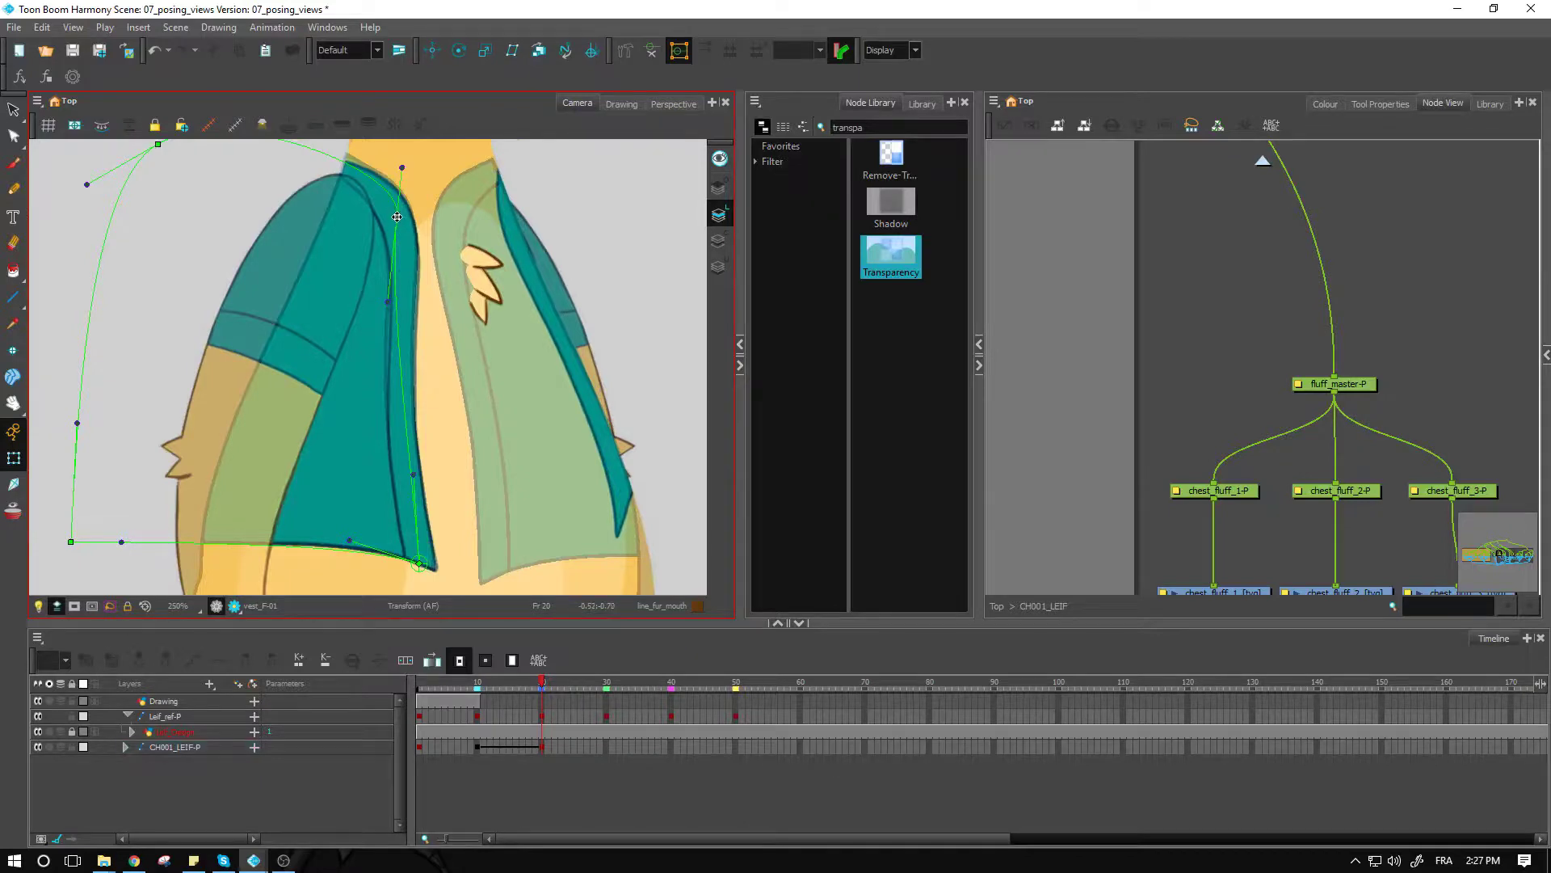
pyautogui.press('1')
pyautogui.click(398, 271)
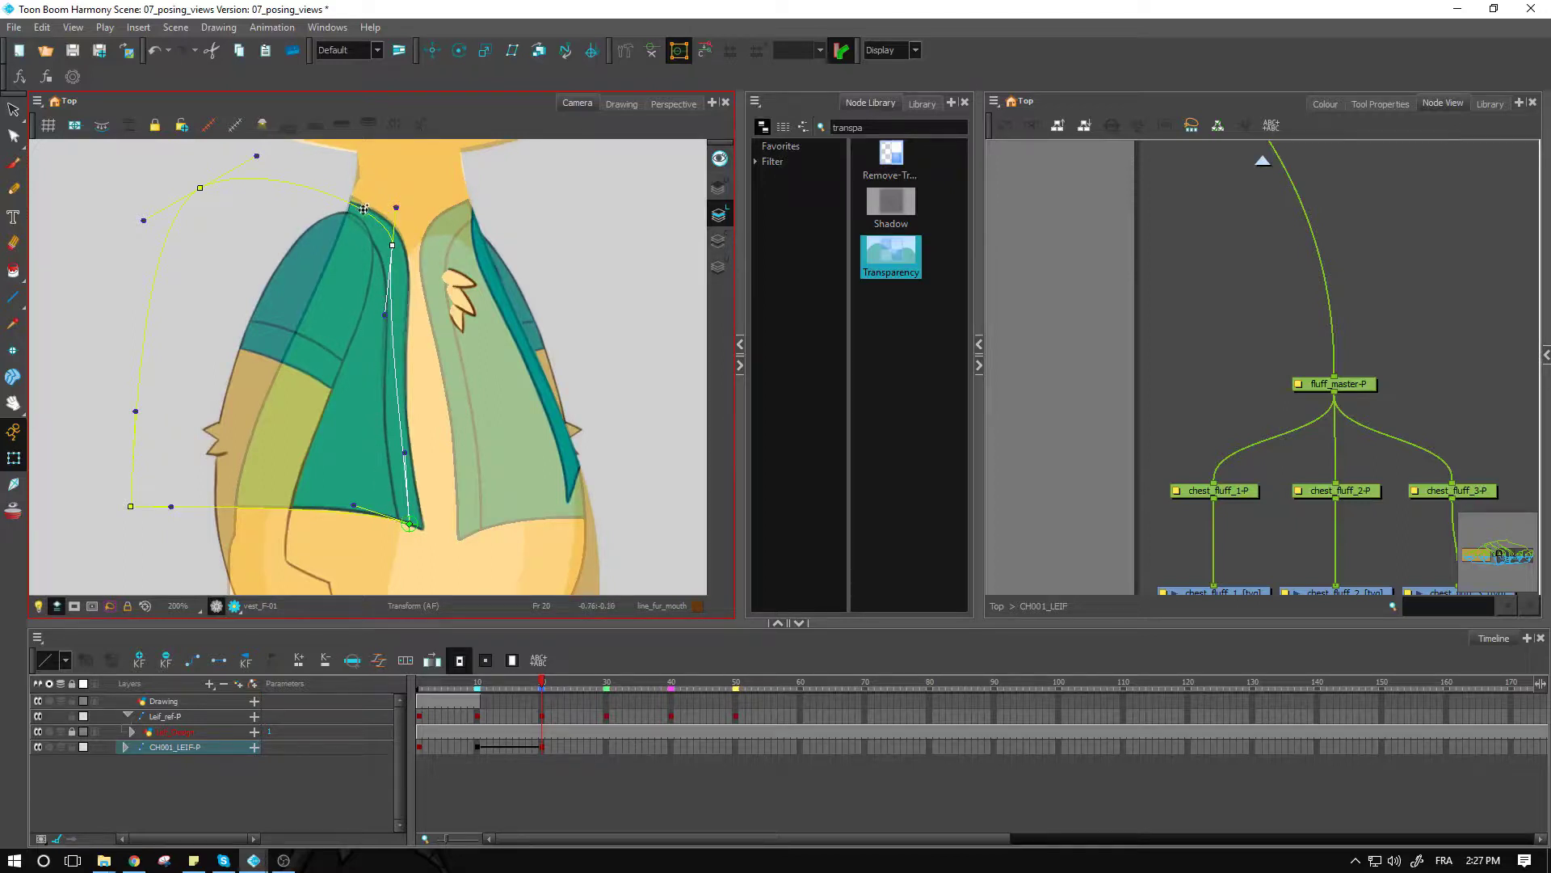
pyautogui.click(566, 279)
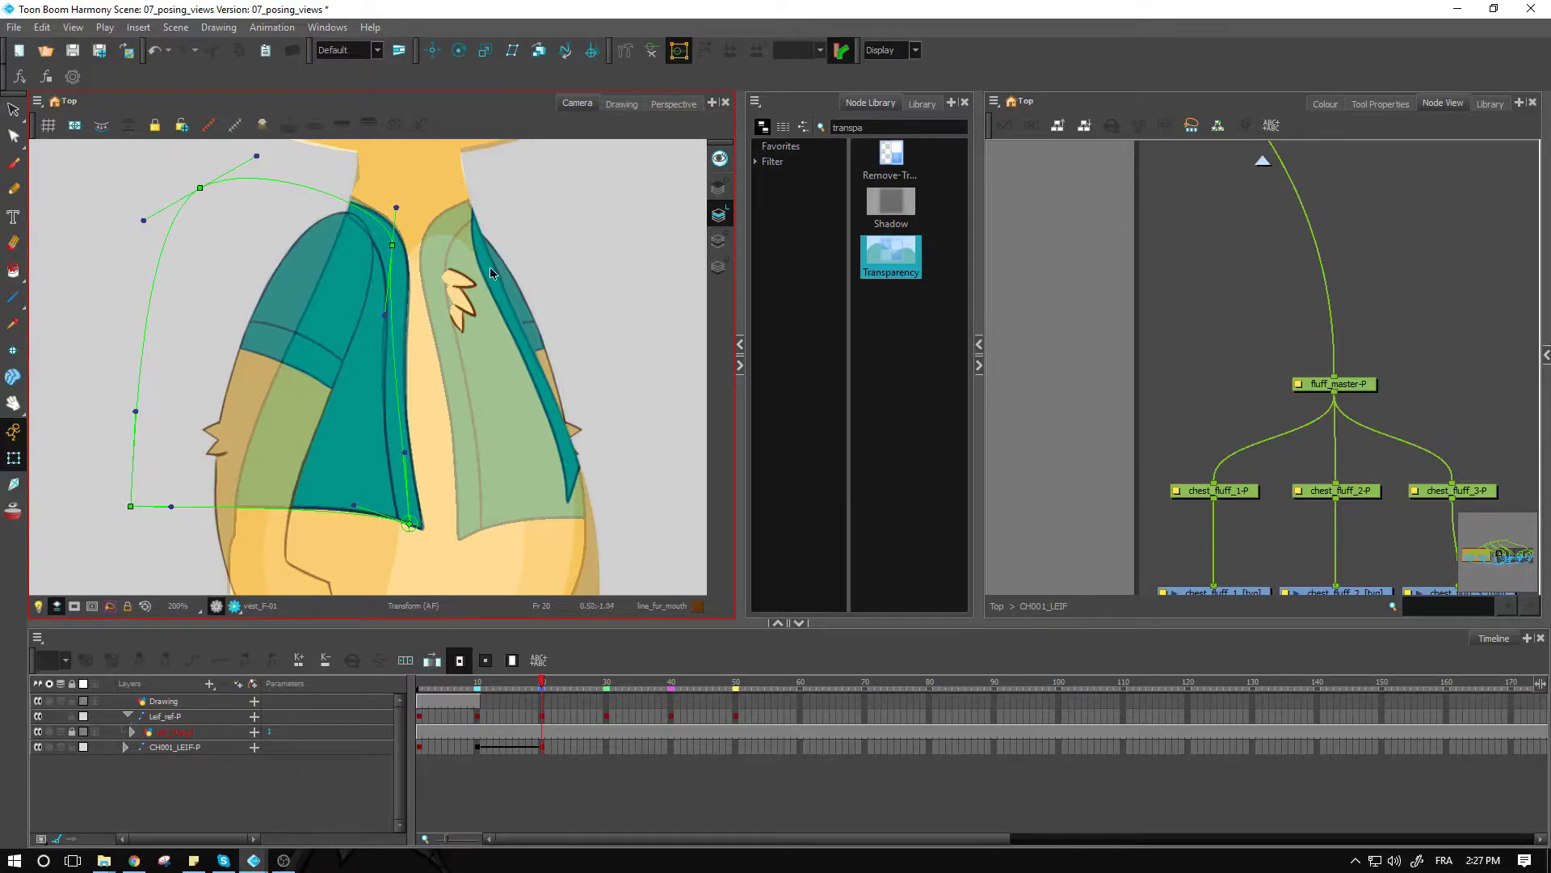
# Move and skew the back vest panel onto the matching panel in the reference design.
pyautogui.click(536, 433)
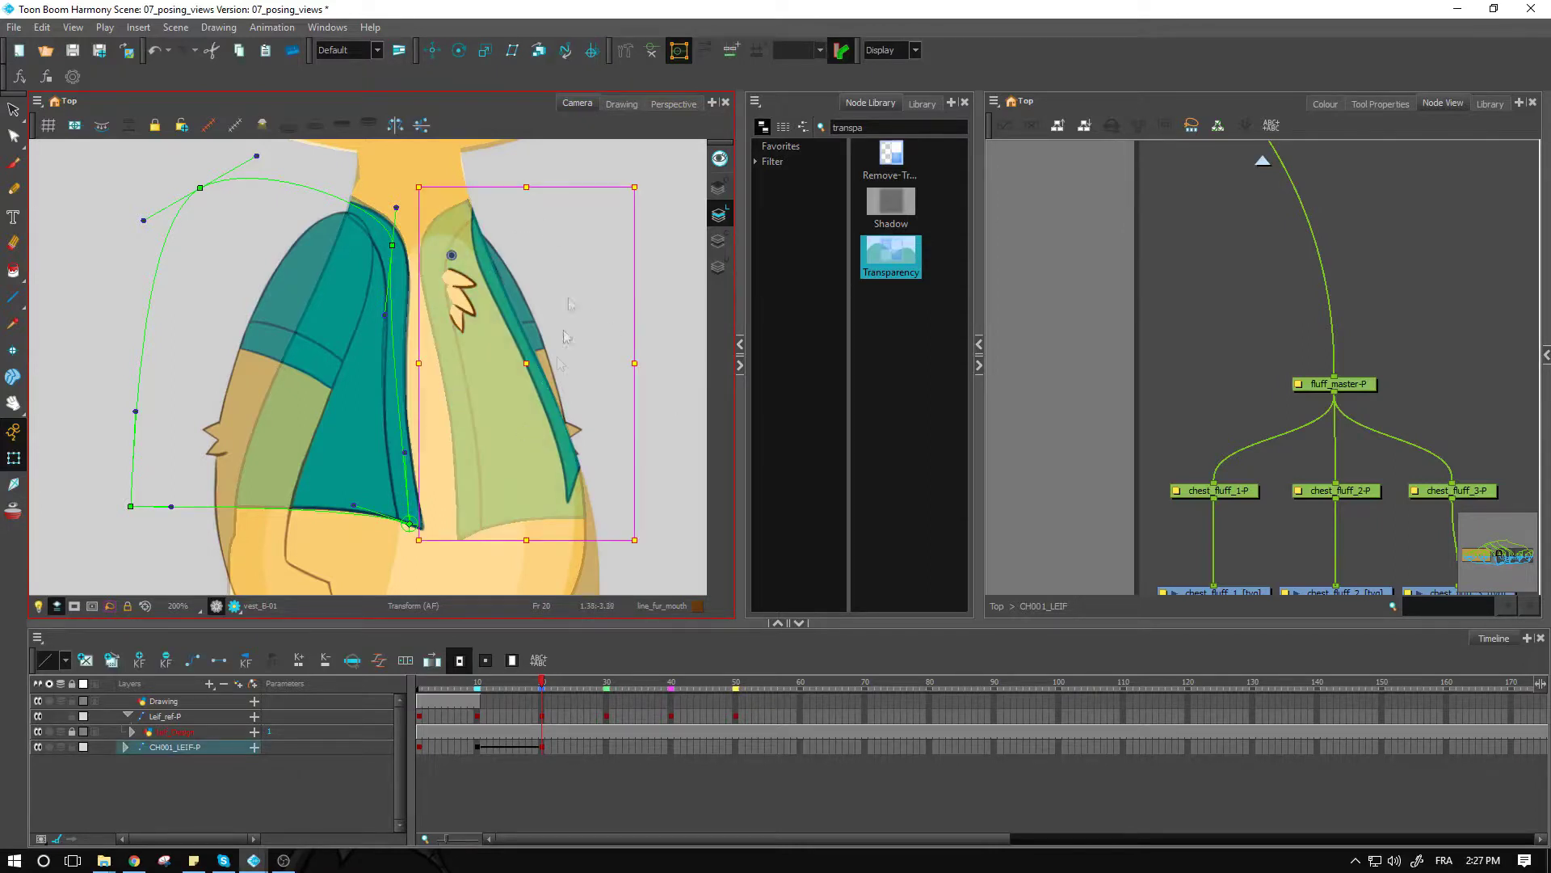
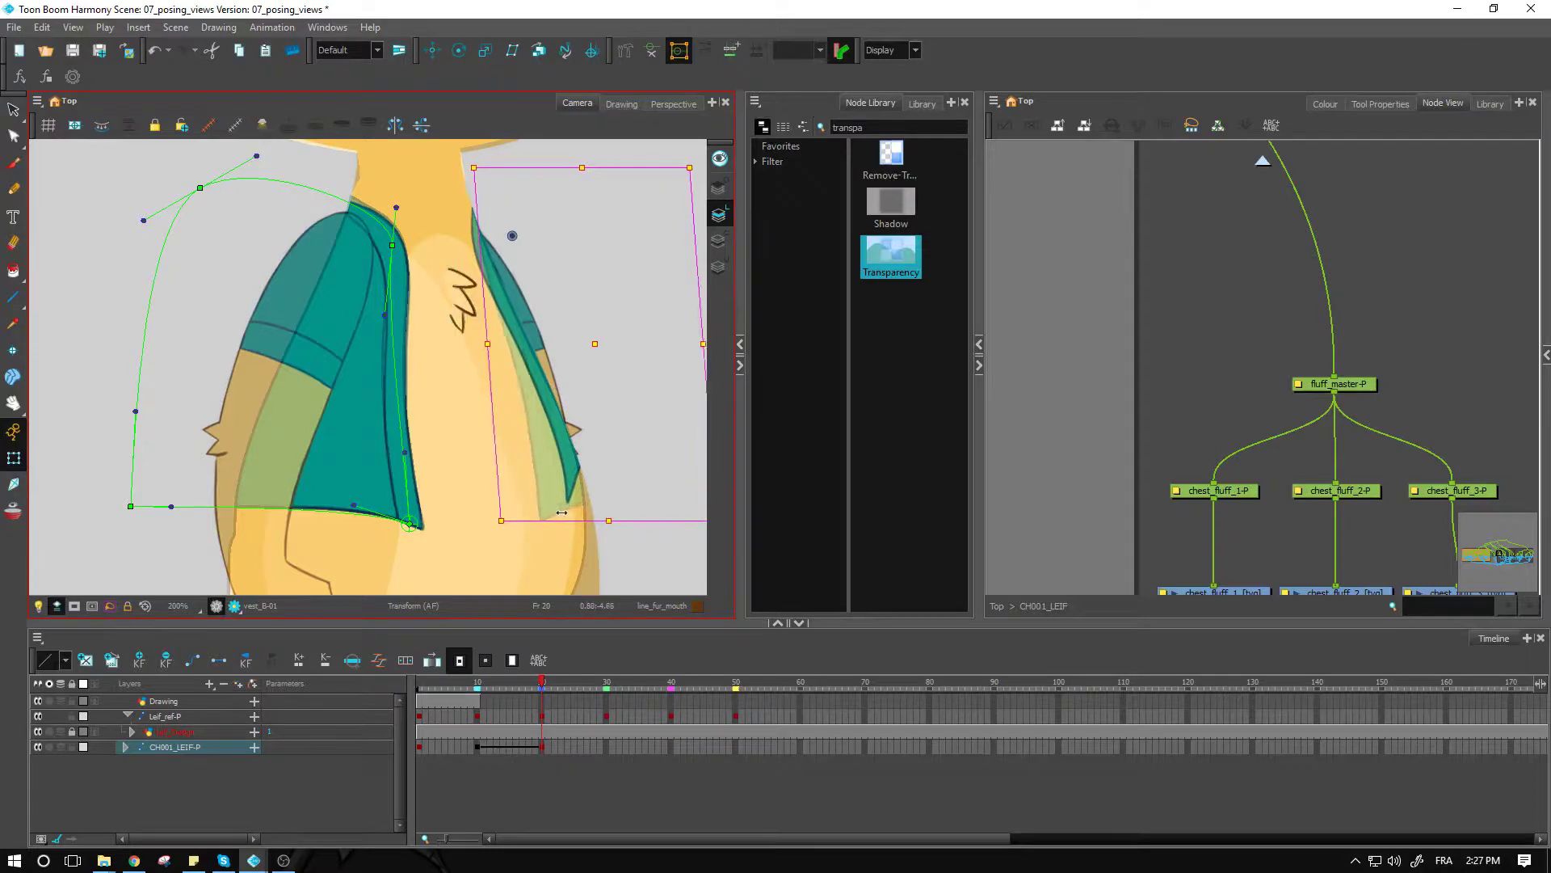
pyautogui.moveTo(609, 344); pyautogui.dragTo(597, 343)
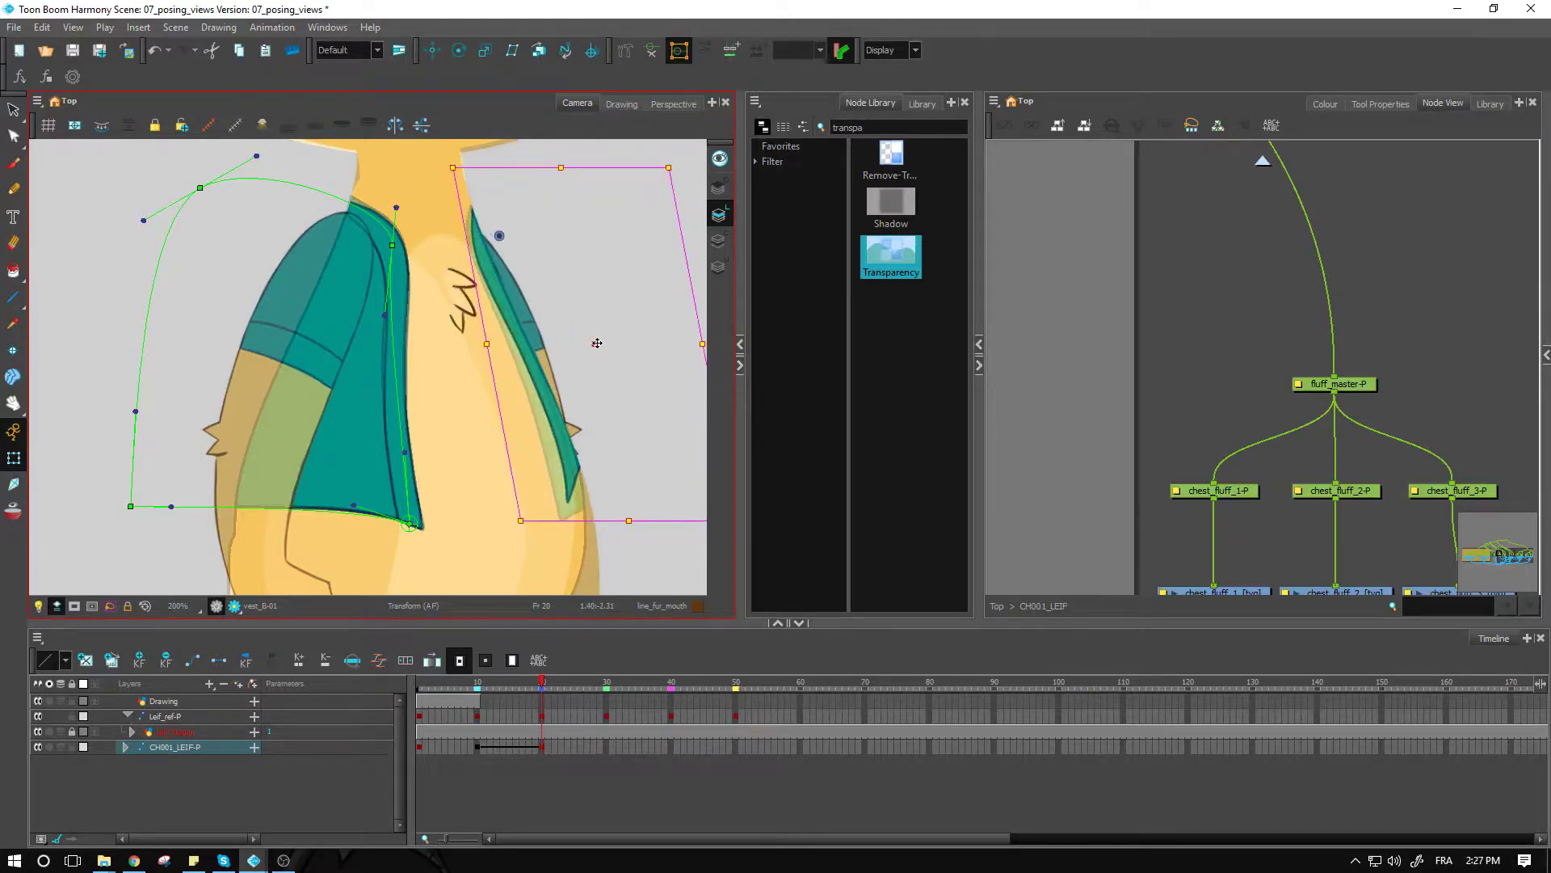
pyautogui.click(649, 54)
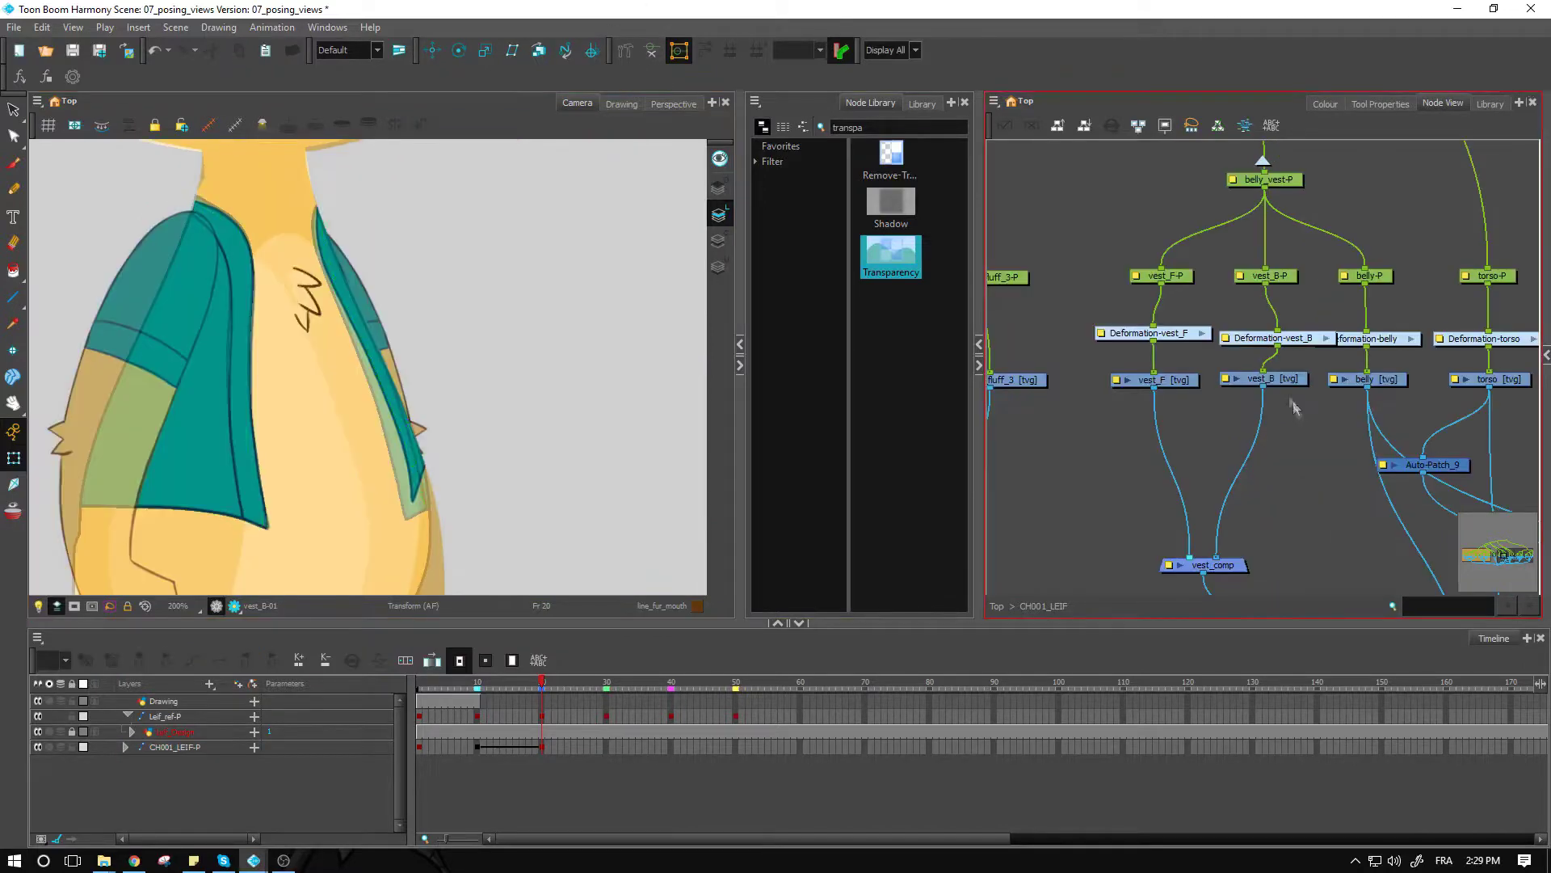
# Show the vest_B deformer and raise its lower corners, adjusting the bottom edge curve toward the reference.
pyautogui.click(1285, 379)
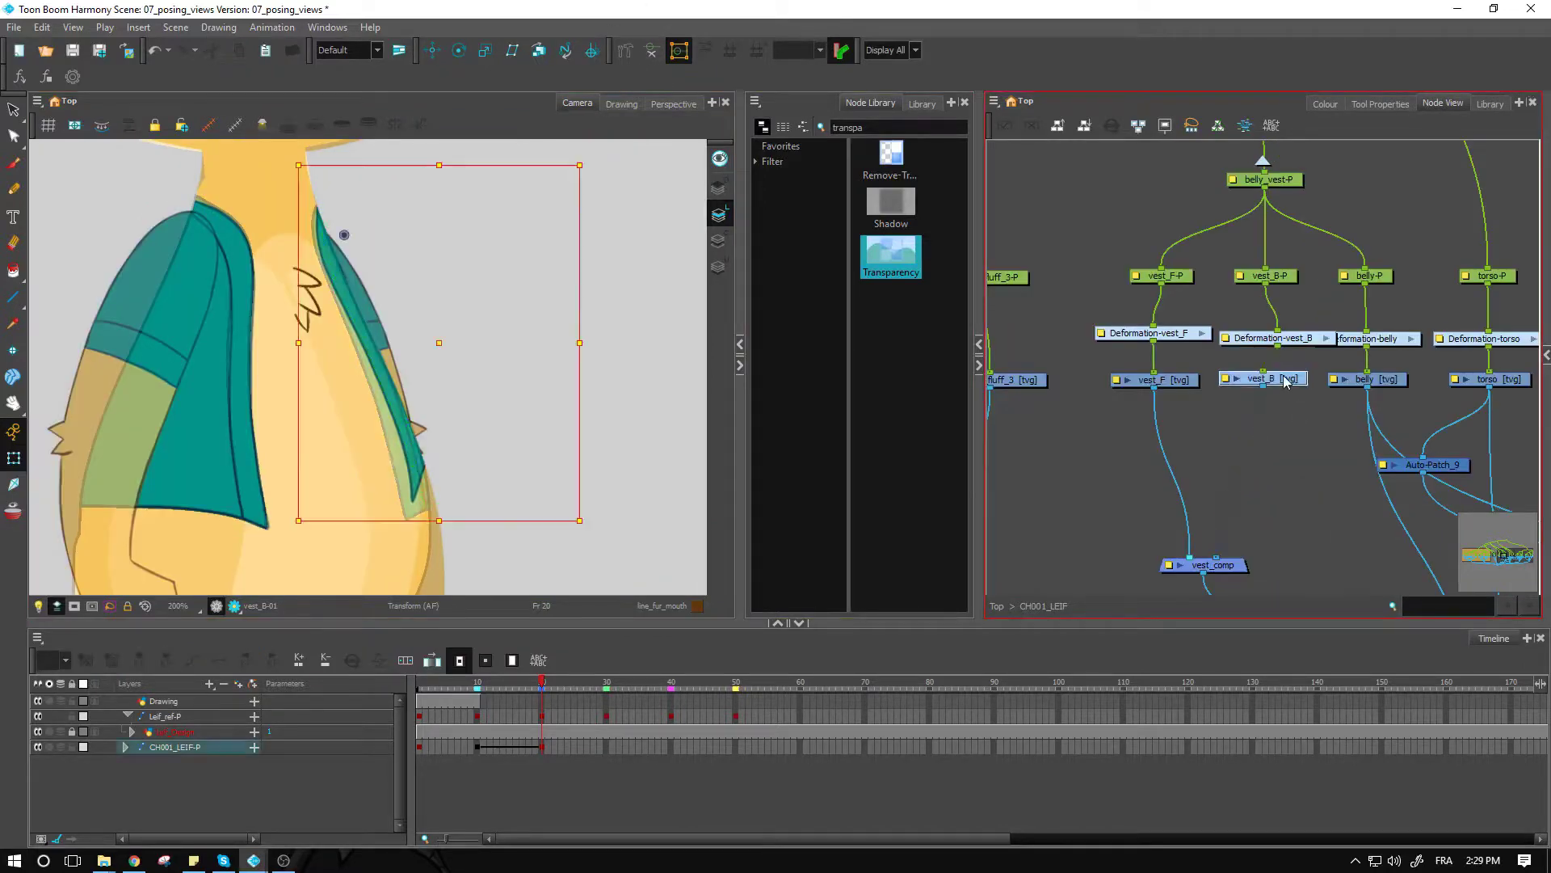
pyautogui.click(652, 53)
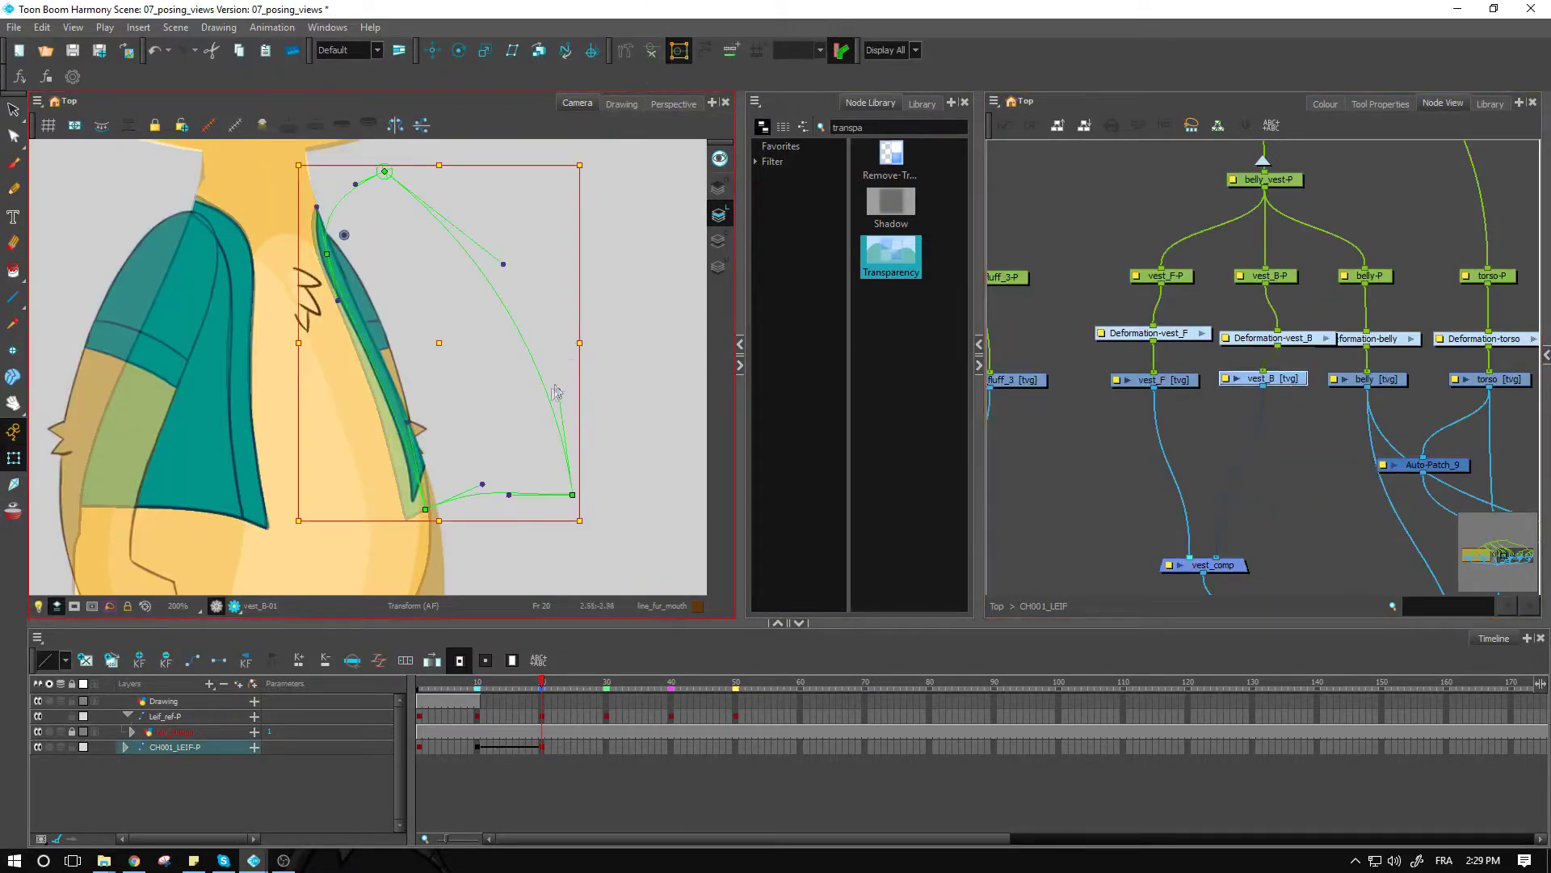
pyautogui.click(463, 372)
pyautogui.moveTo(426, 509); pyautogui.dragTo(475, 437)
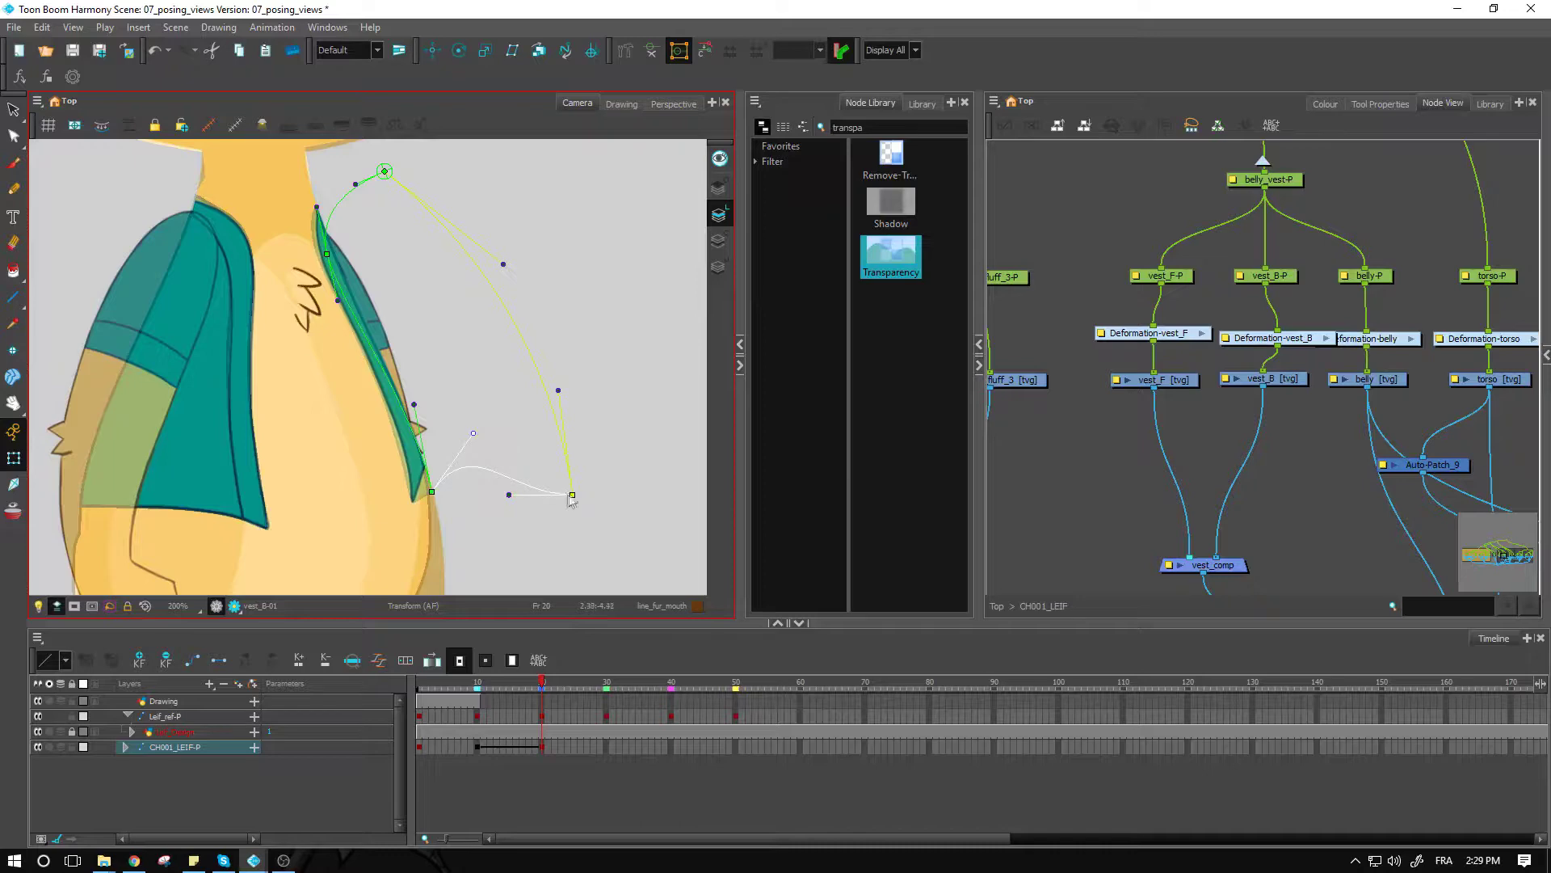
pyautogui.moveTo(572, 494); pyautogui.dragTo(556, 396)
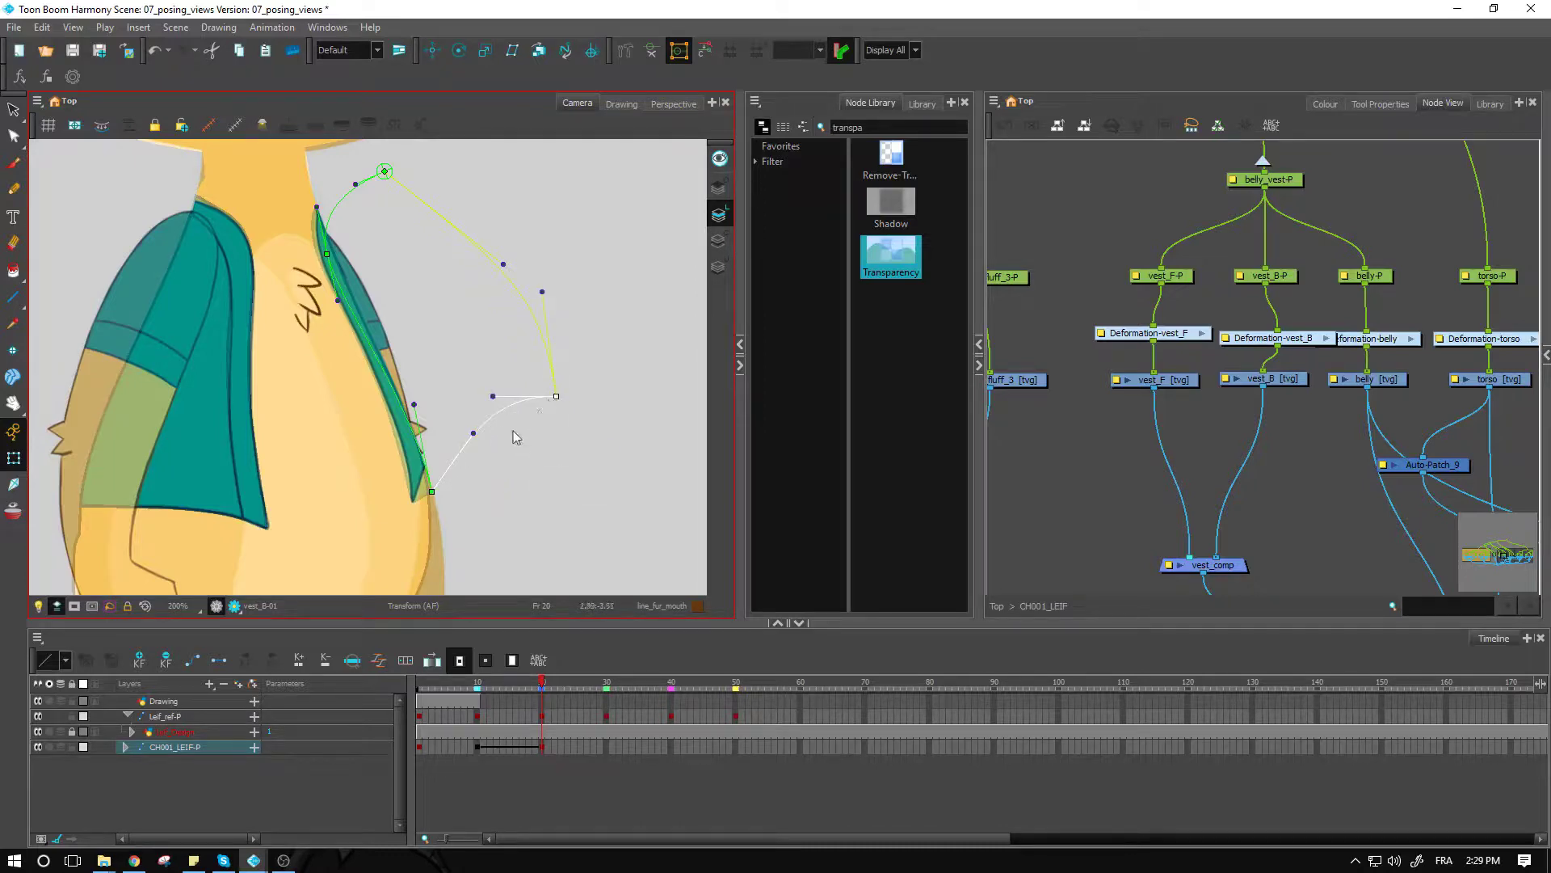
pyautogui.moveTo(476, 432); pyautogui.dragTo(430, 491)
pyautogui.click(626, 52)
pyautogui.scroll(3, 445, 439)
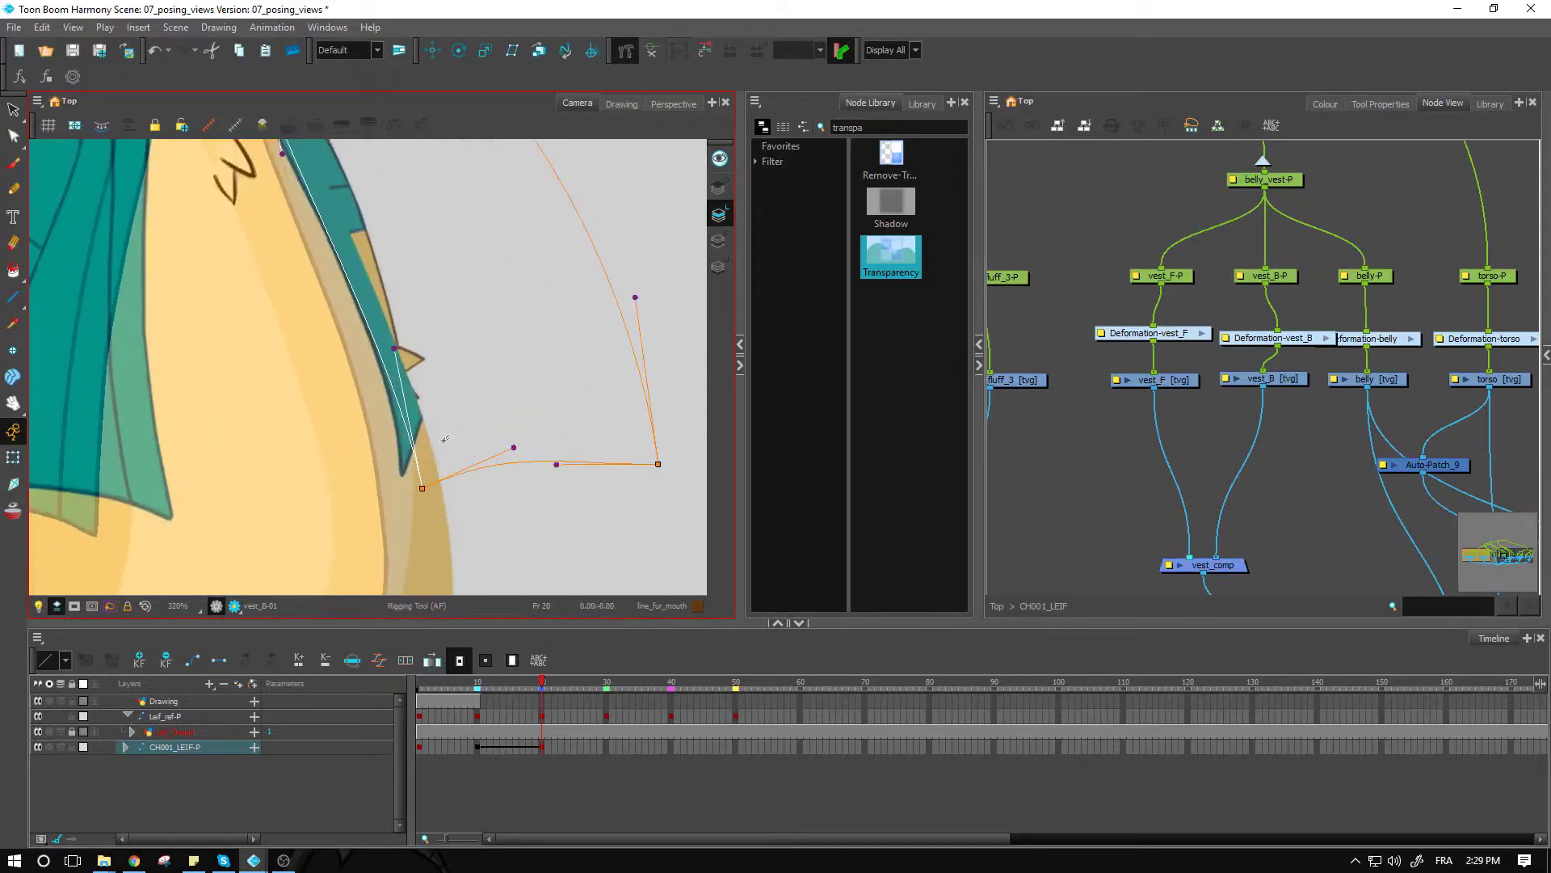
pyautogui.click(1287, 383)
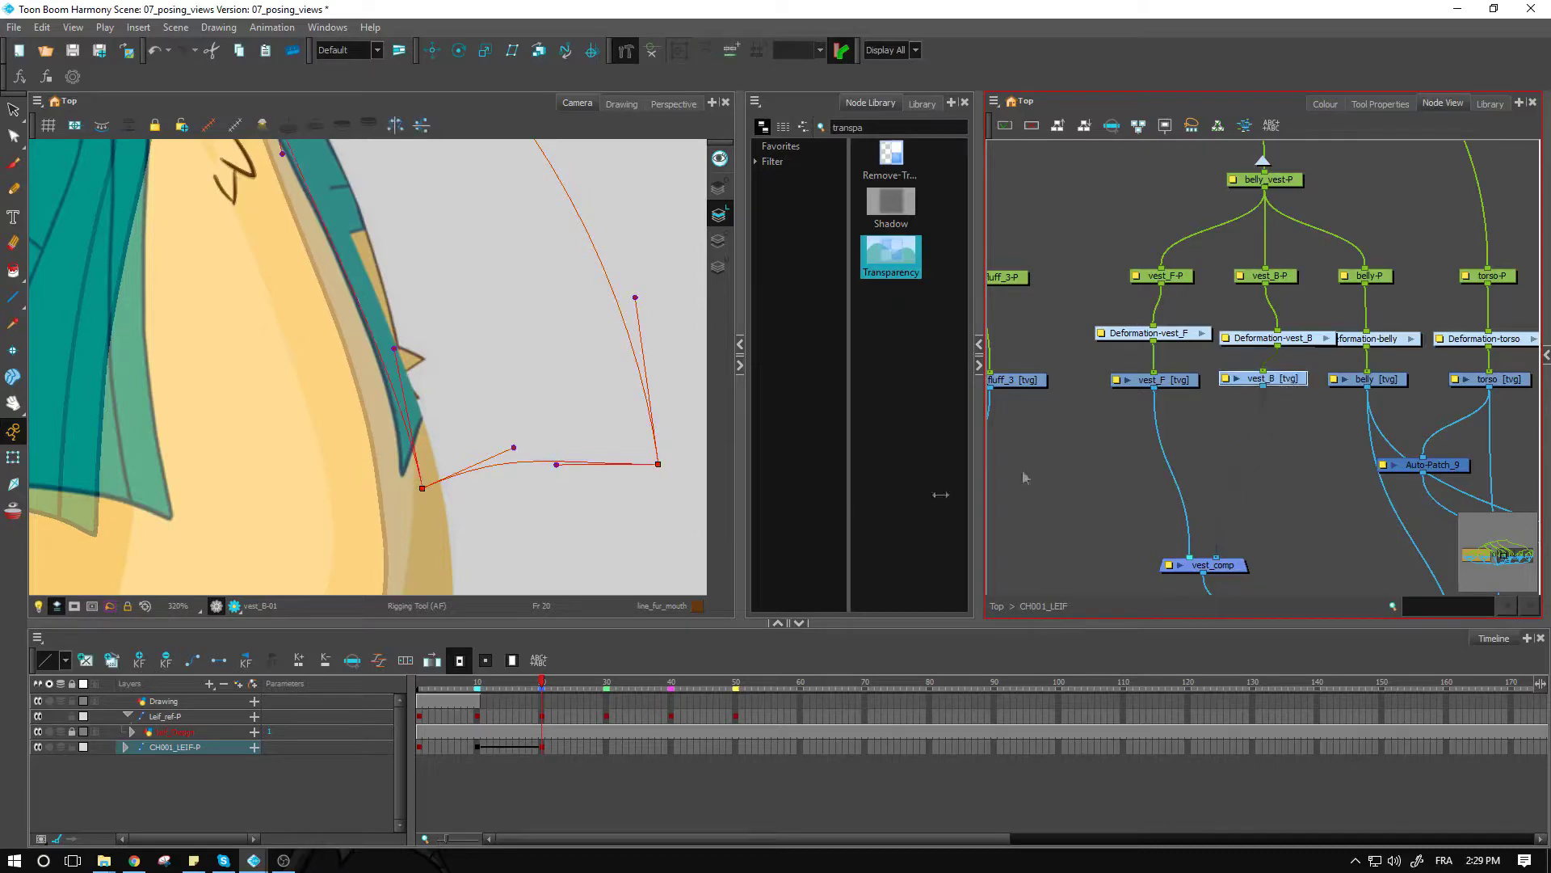
pyautogui.click(51, 701)
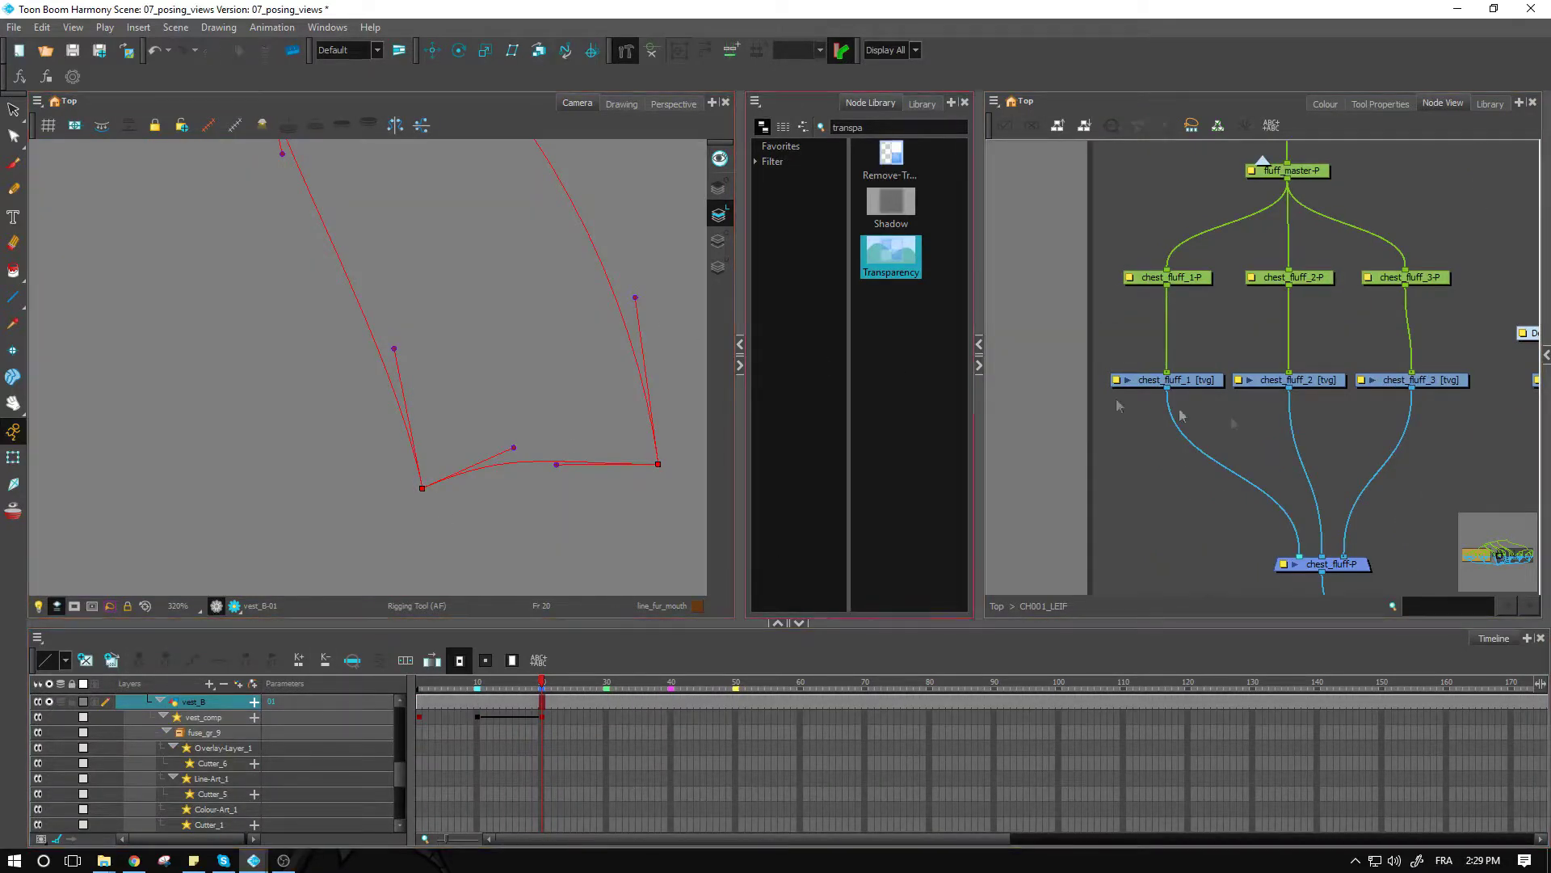
pyautogui.scroll(-1, 418, 376)
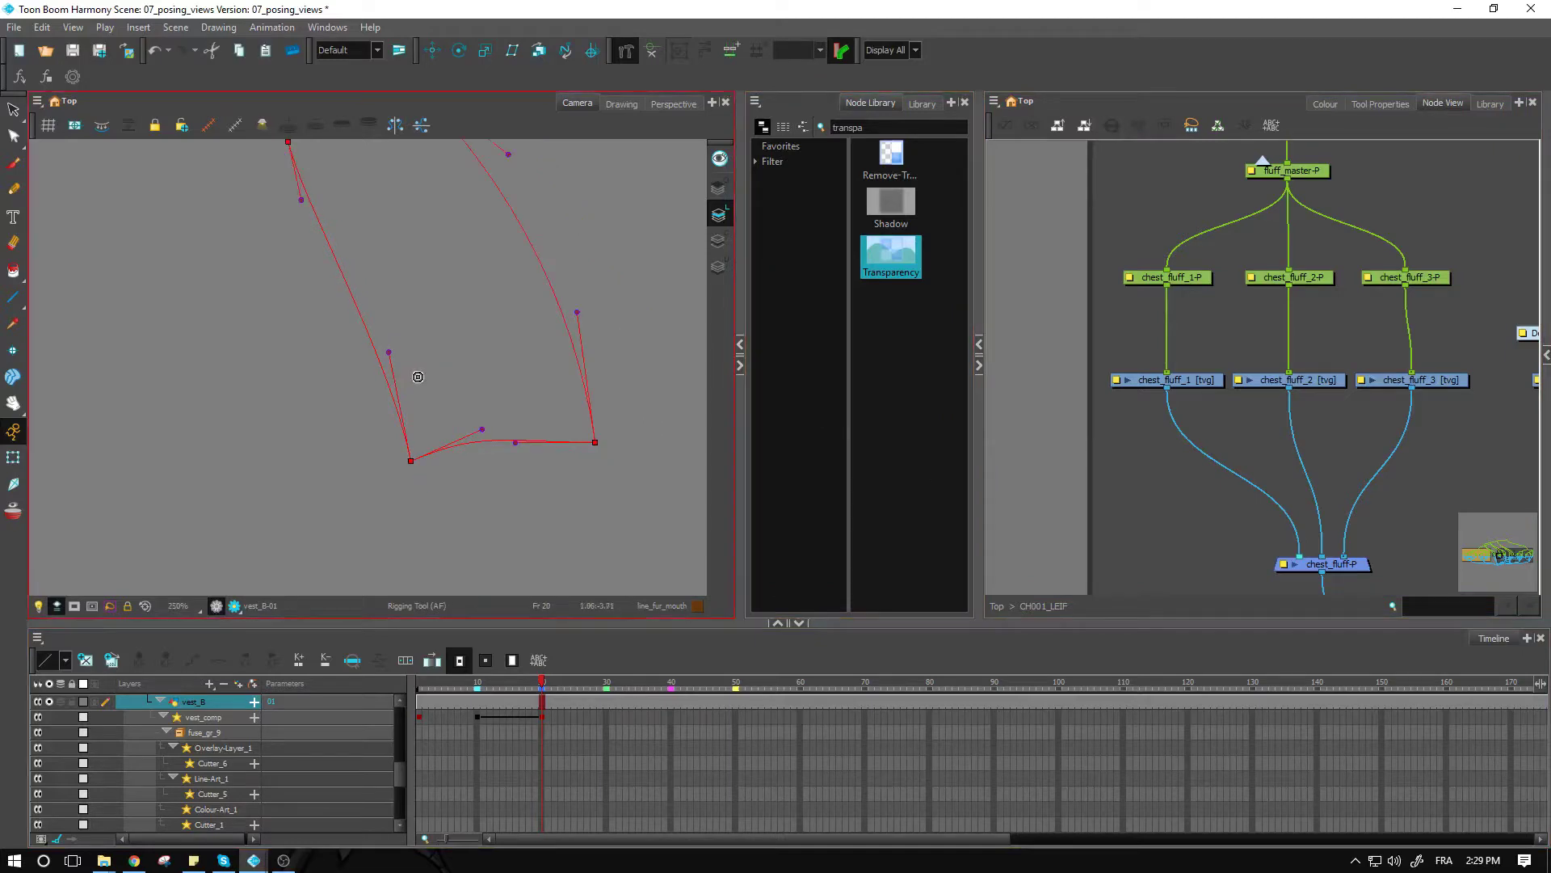
pyautogui.scroll(-1, 418, 377)
pyautogui.scroll(-1, 1262, 367)
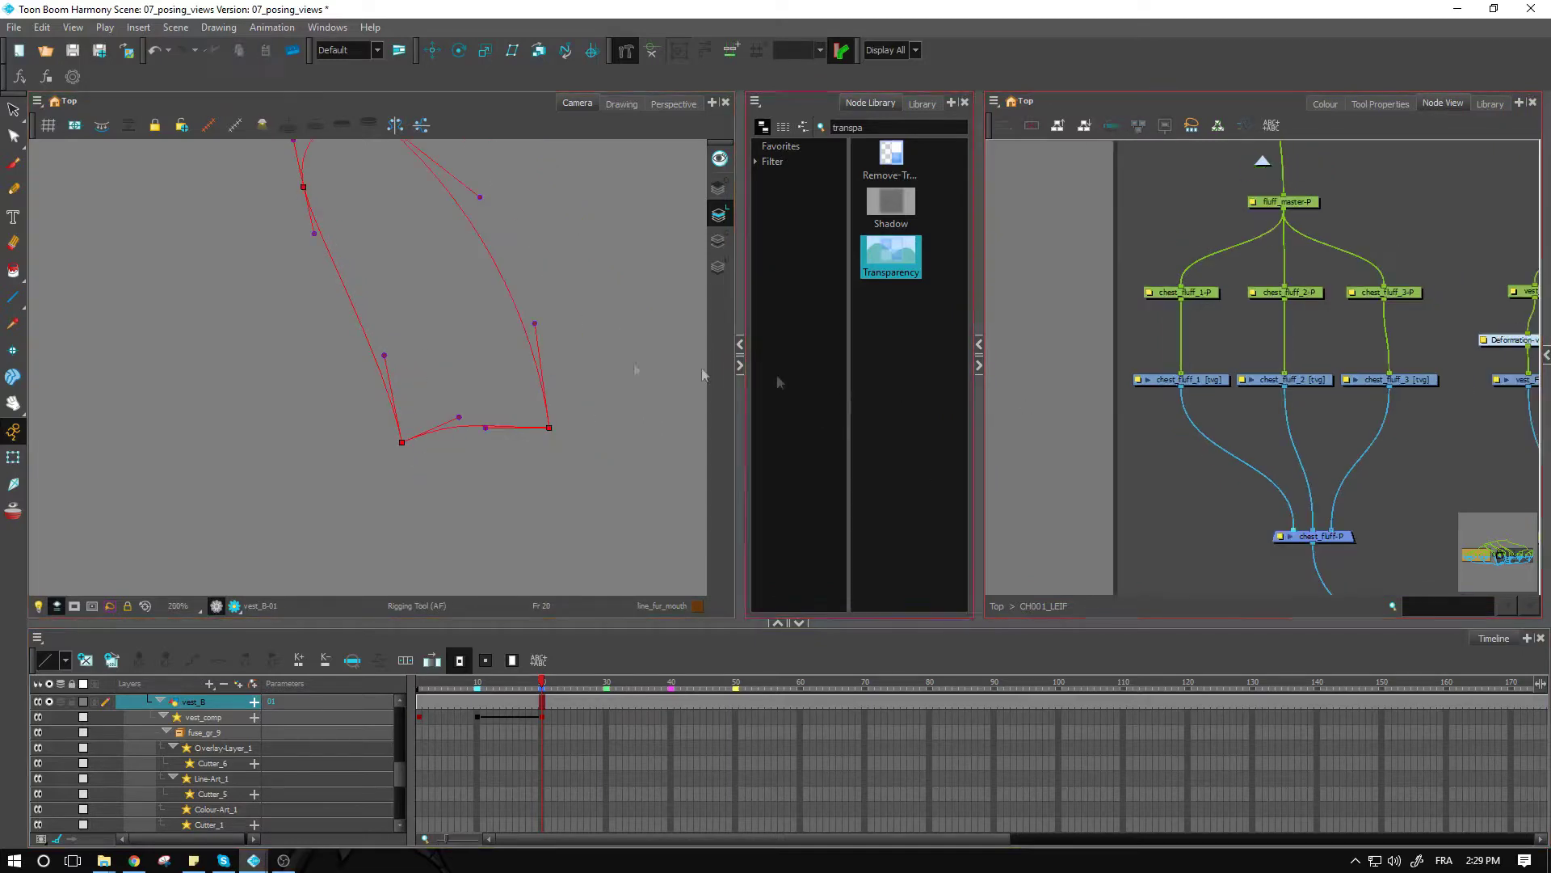
pyautogui.click(50, 701)
pyautogui.hotkey('shift', 't')
# Add a display node under vest_comp and view the vest alone through Display_2.
pyautogui.click(1392, 481)
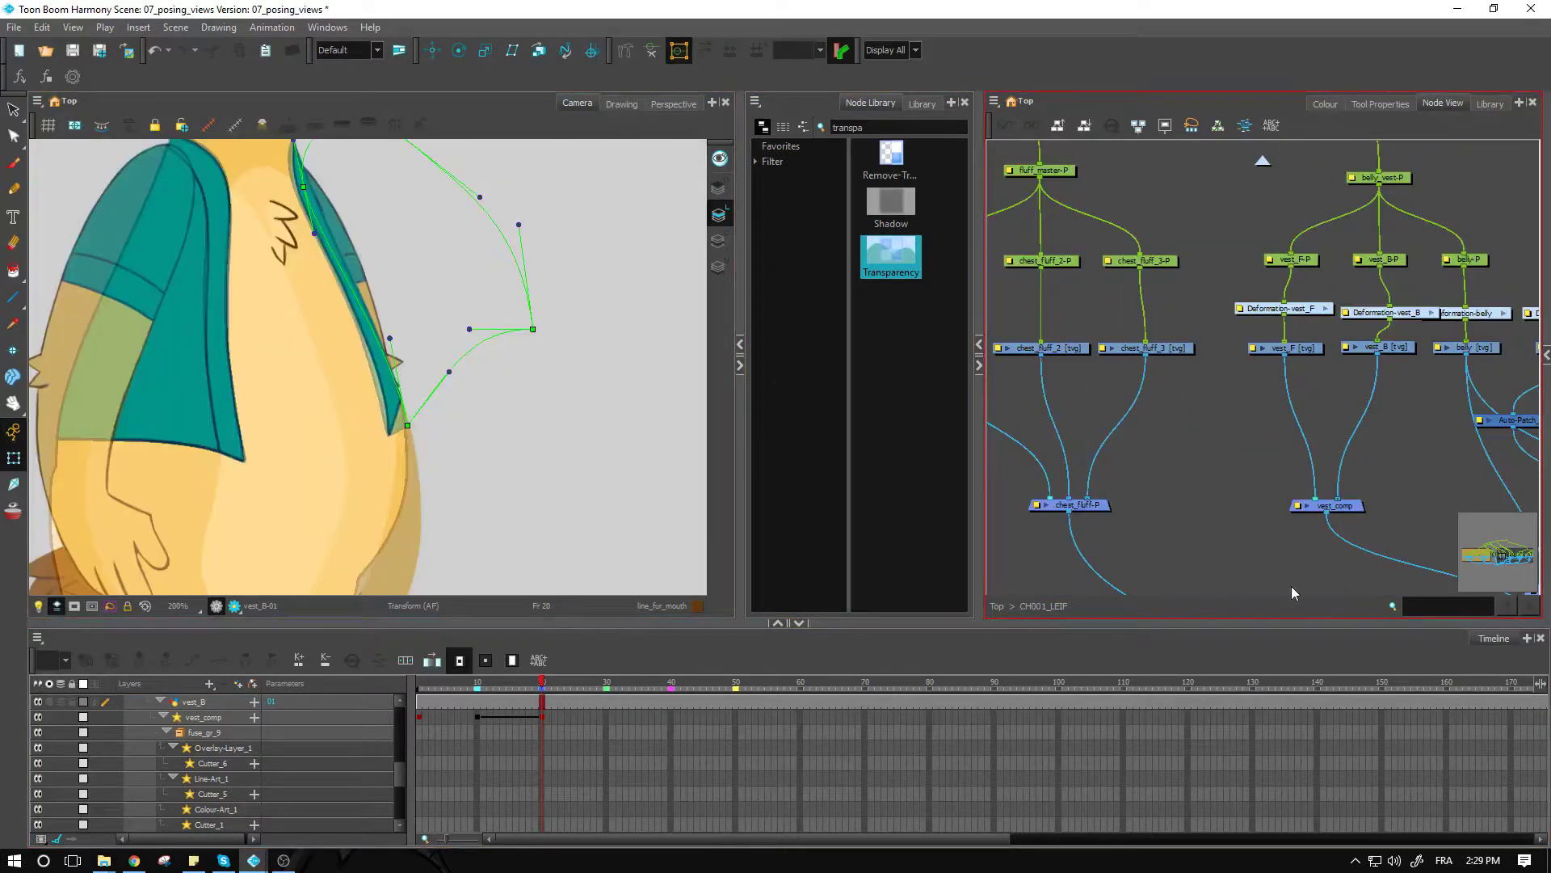
pyautogui.hotkey('ctrl', 'i')
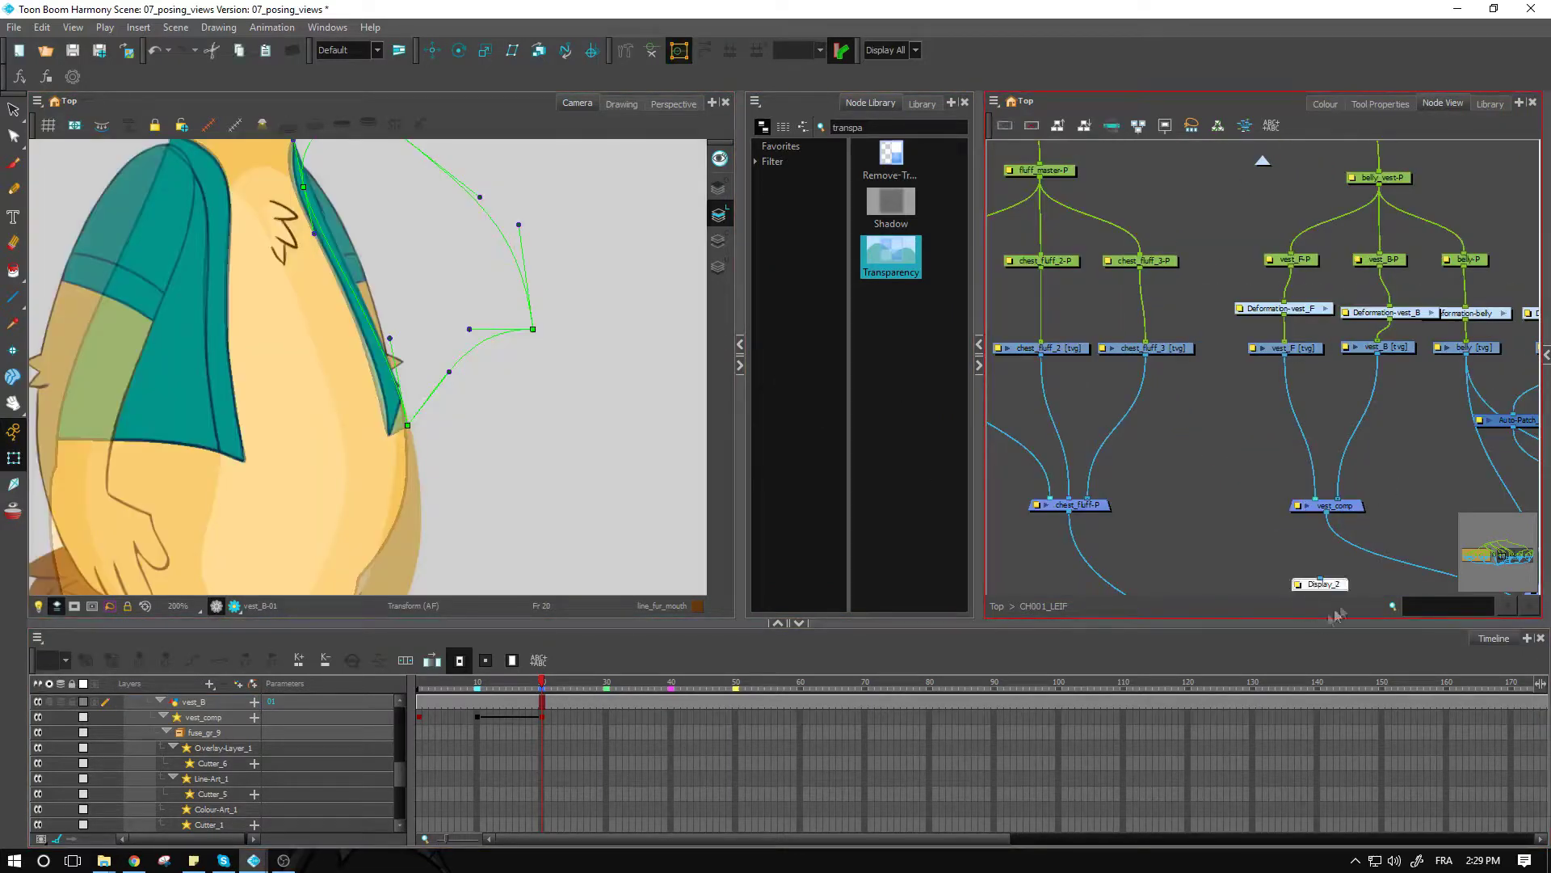
pyautogui.moveTo(1334, 592); pyautogui.dragTo(1339, 564)
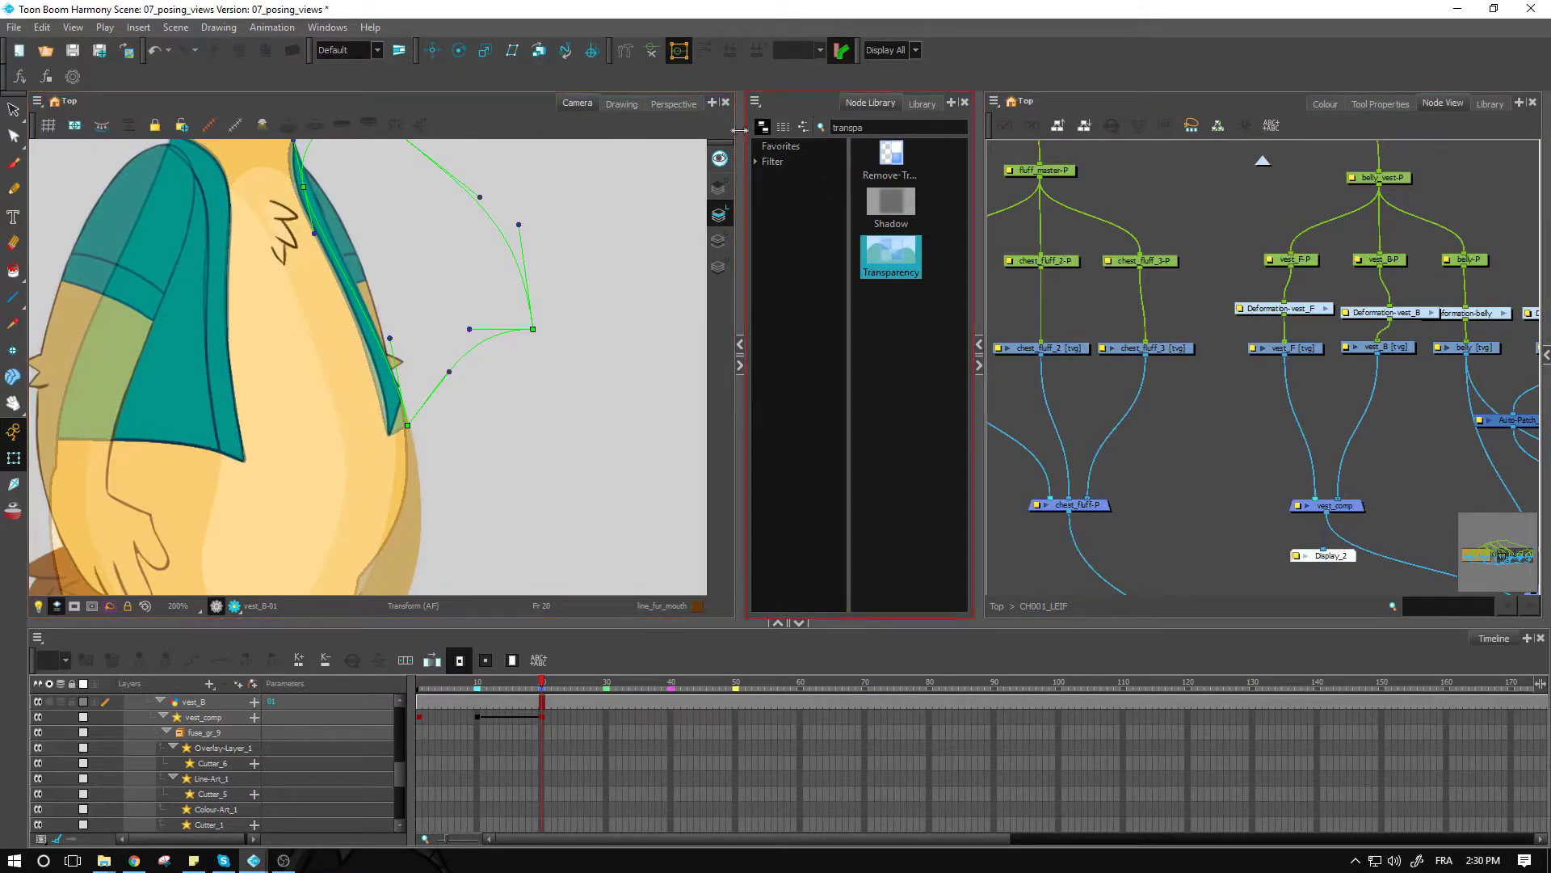
pyautogui.click(887, 50)
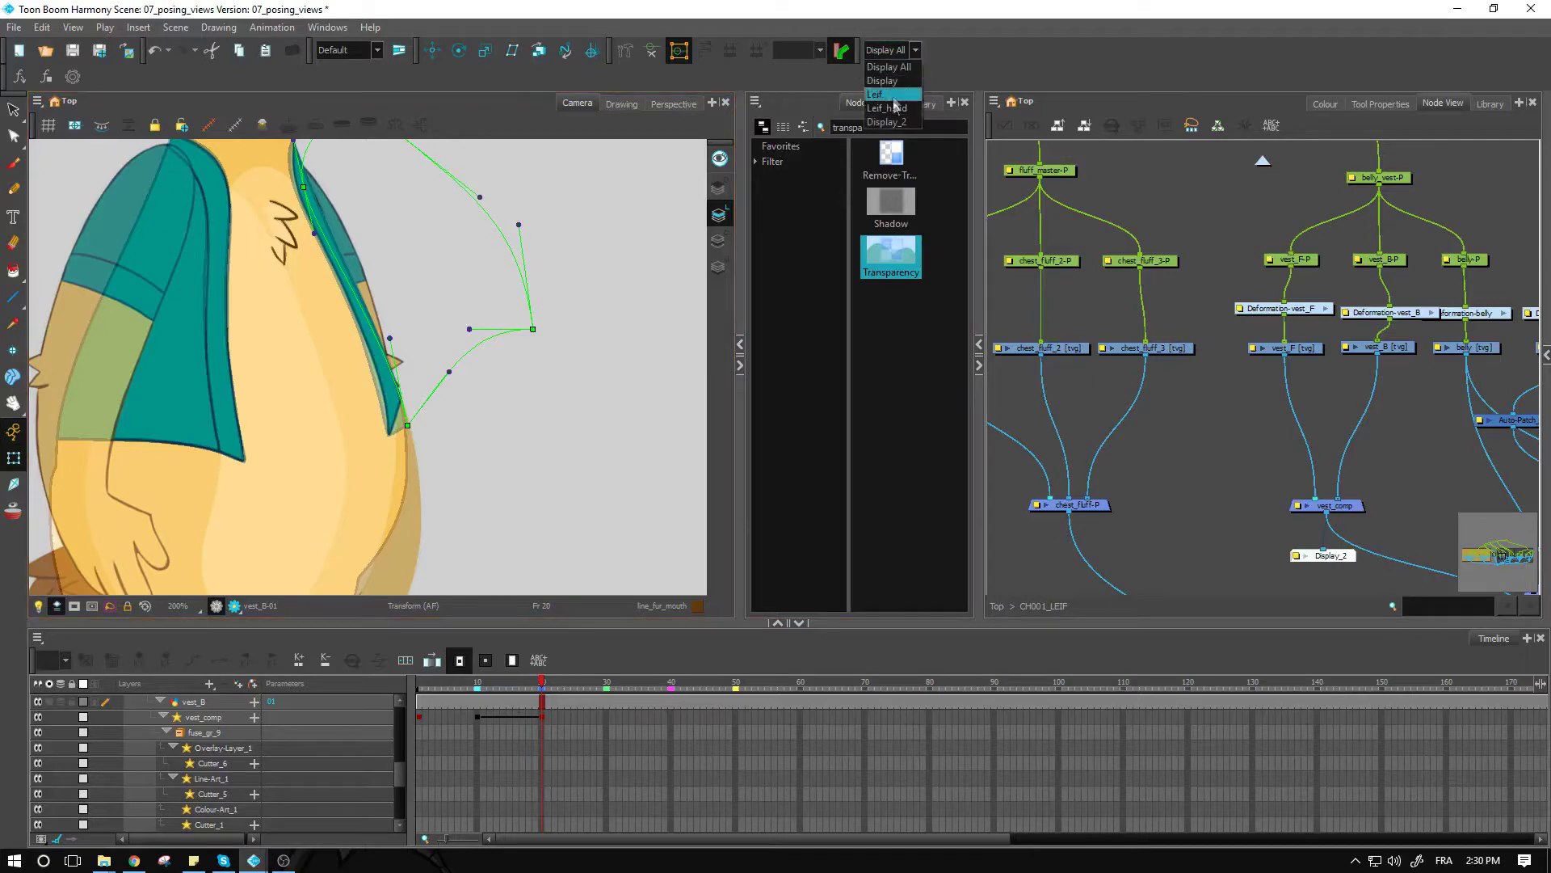
pyautogui.click(887, 121)
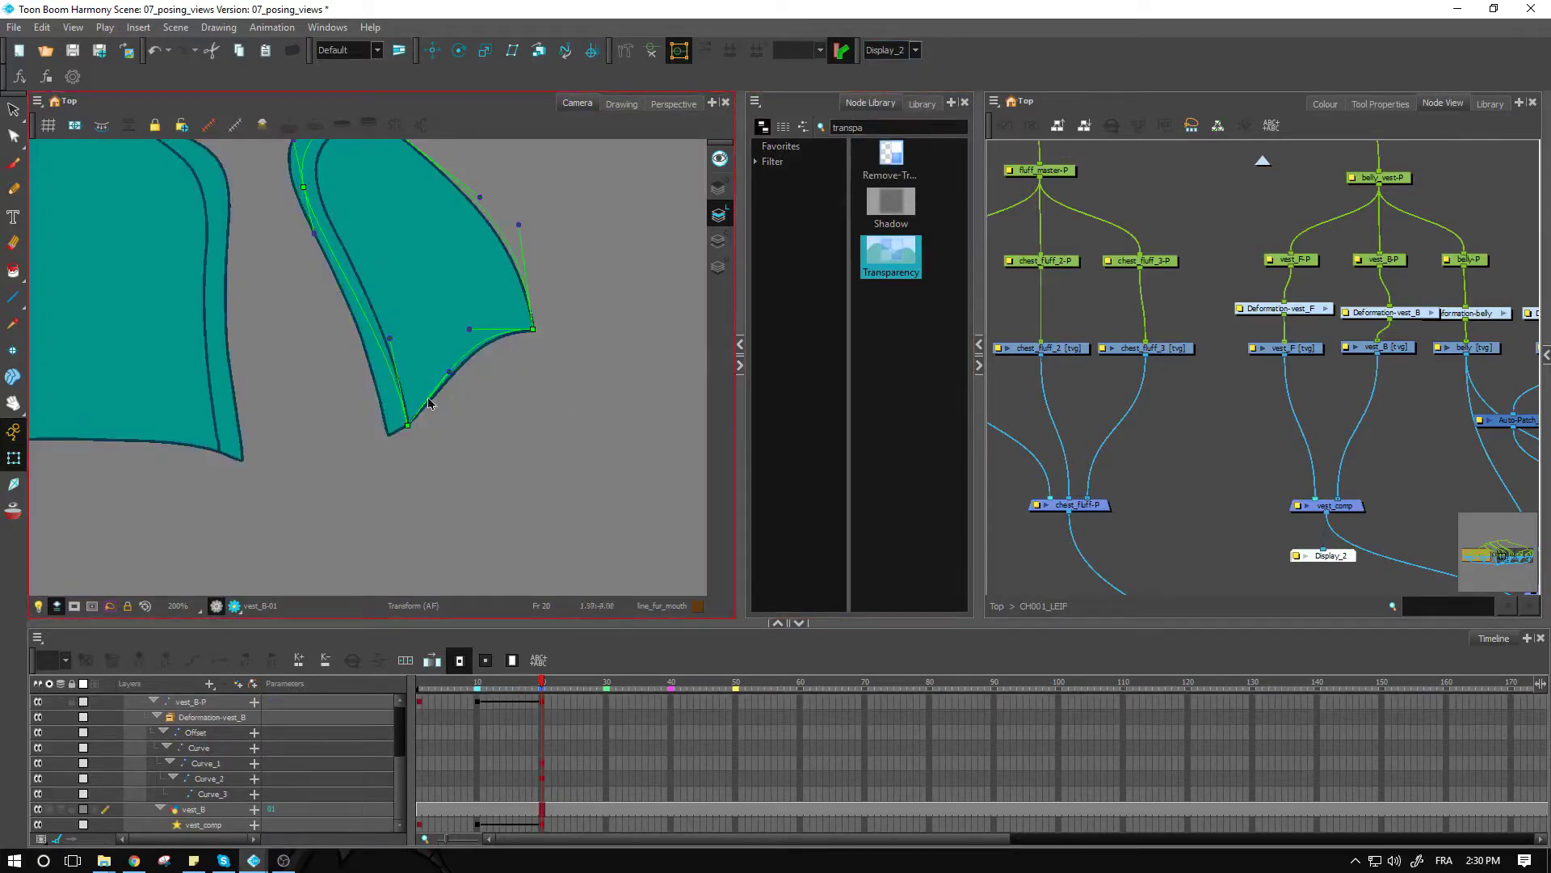
# With the Rigging tool, align the vest_B deformer's resting points to the panel's lower inner corner and inner edge, then delete the Display_2 node.
pyautogui.click(625, 51)
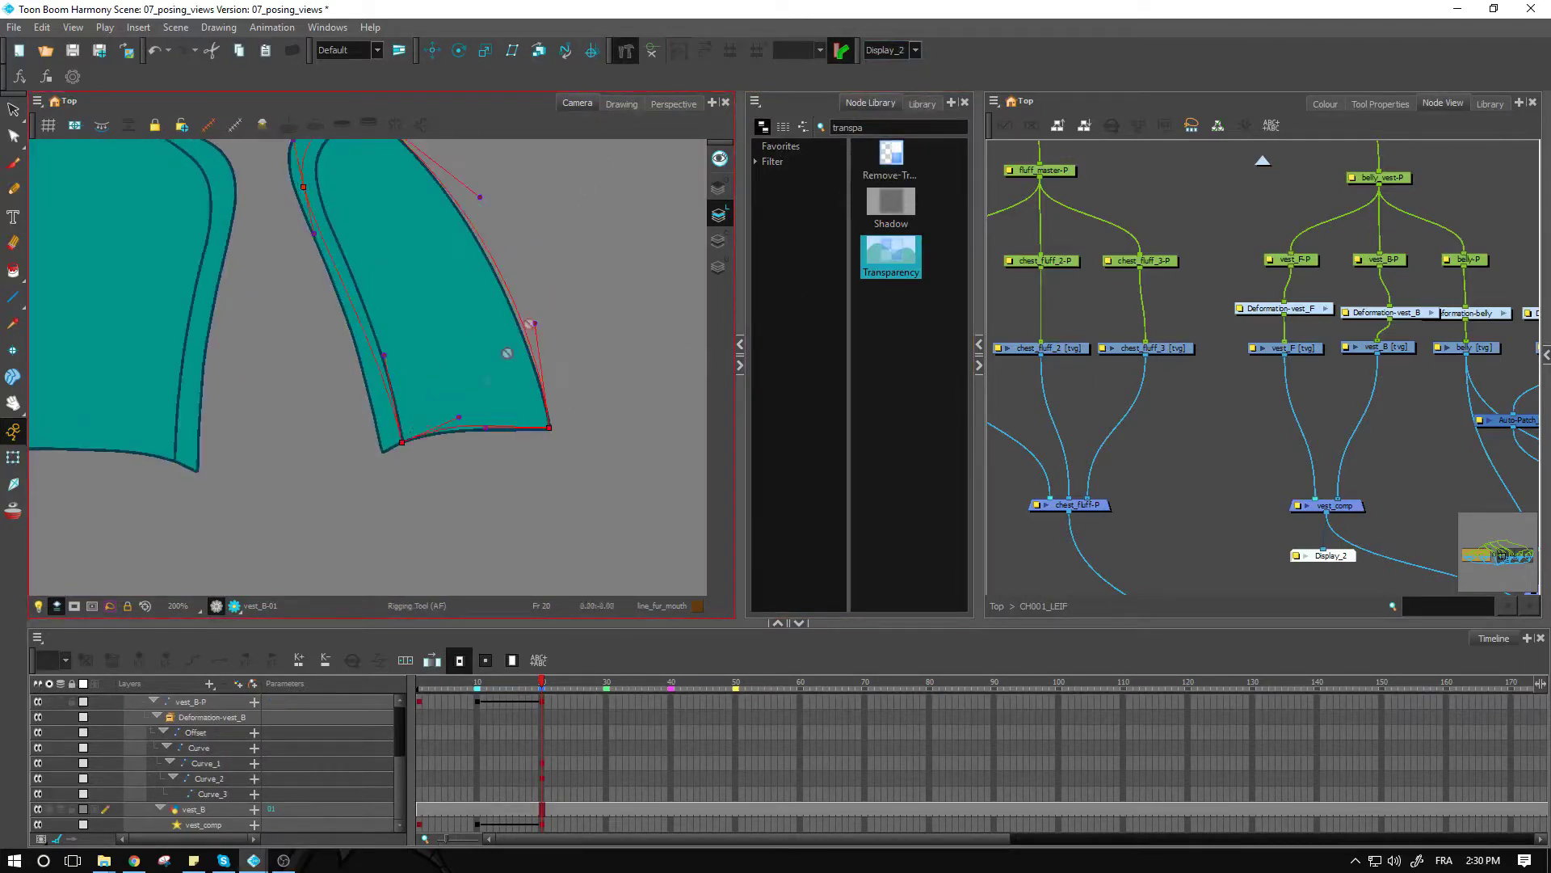
pyautogui.click(386, 454)
pyautogui.moveTo(385, 460); pyautogui.dragTo(374, 460)
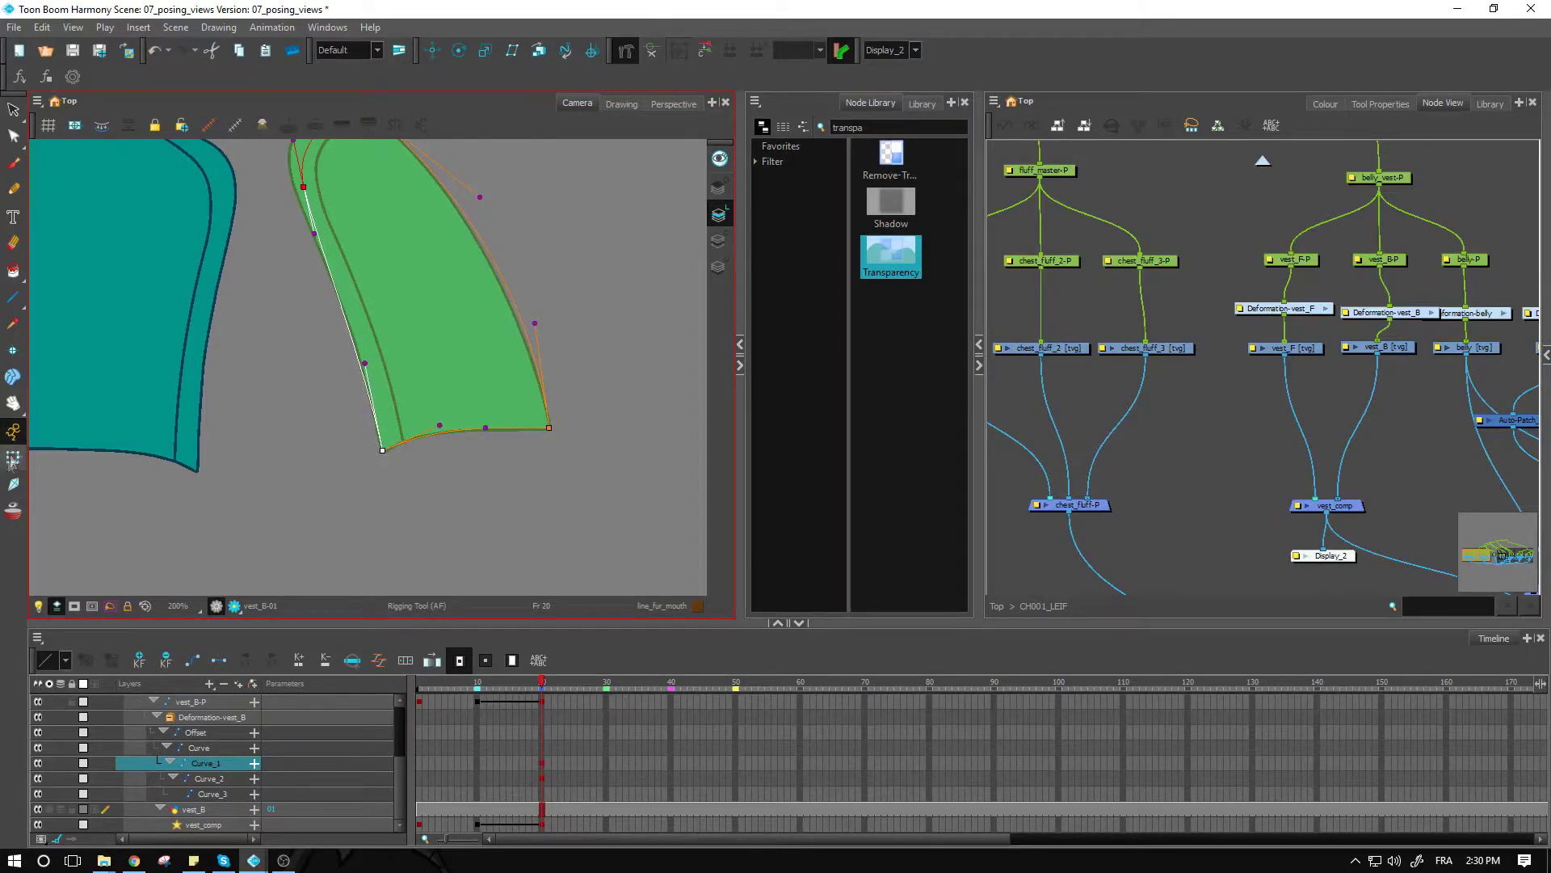
pyautogui.moveTo(302, 187); pyautogui.dragTo(317, 196)
pyautogui.click(14, 458)
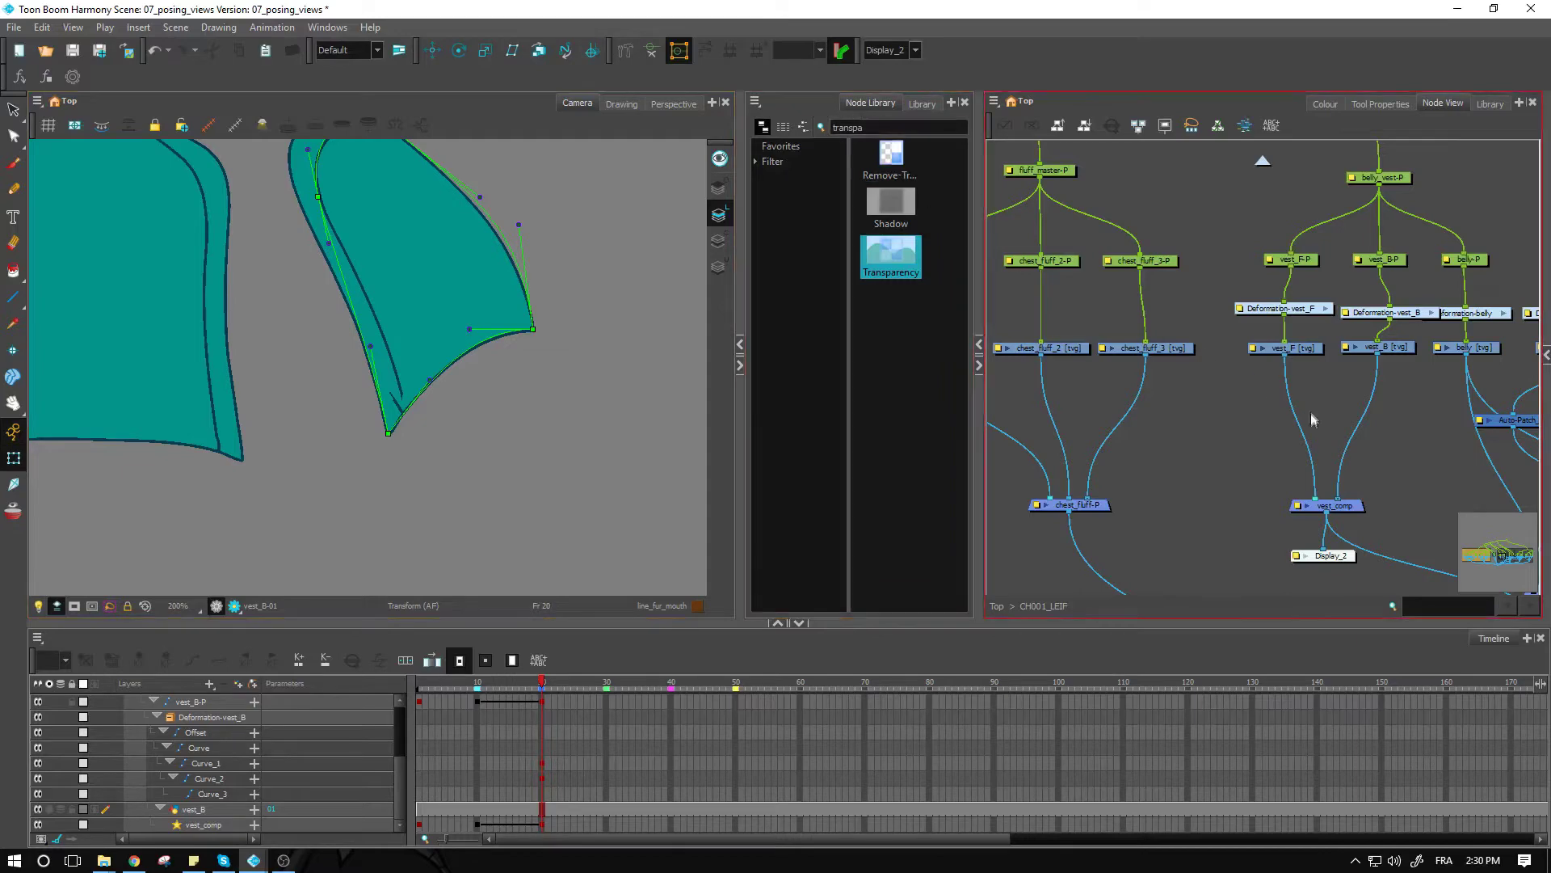
pyautogui.click(1316, 556)
pyautogui.press('Delete')
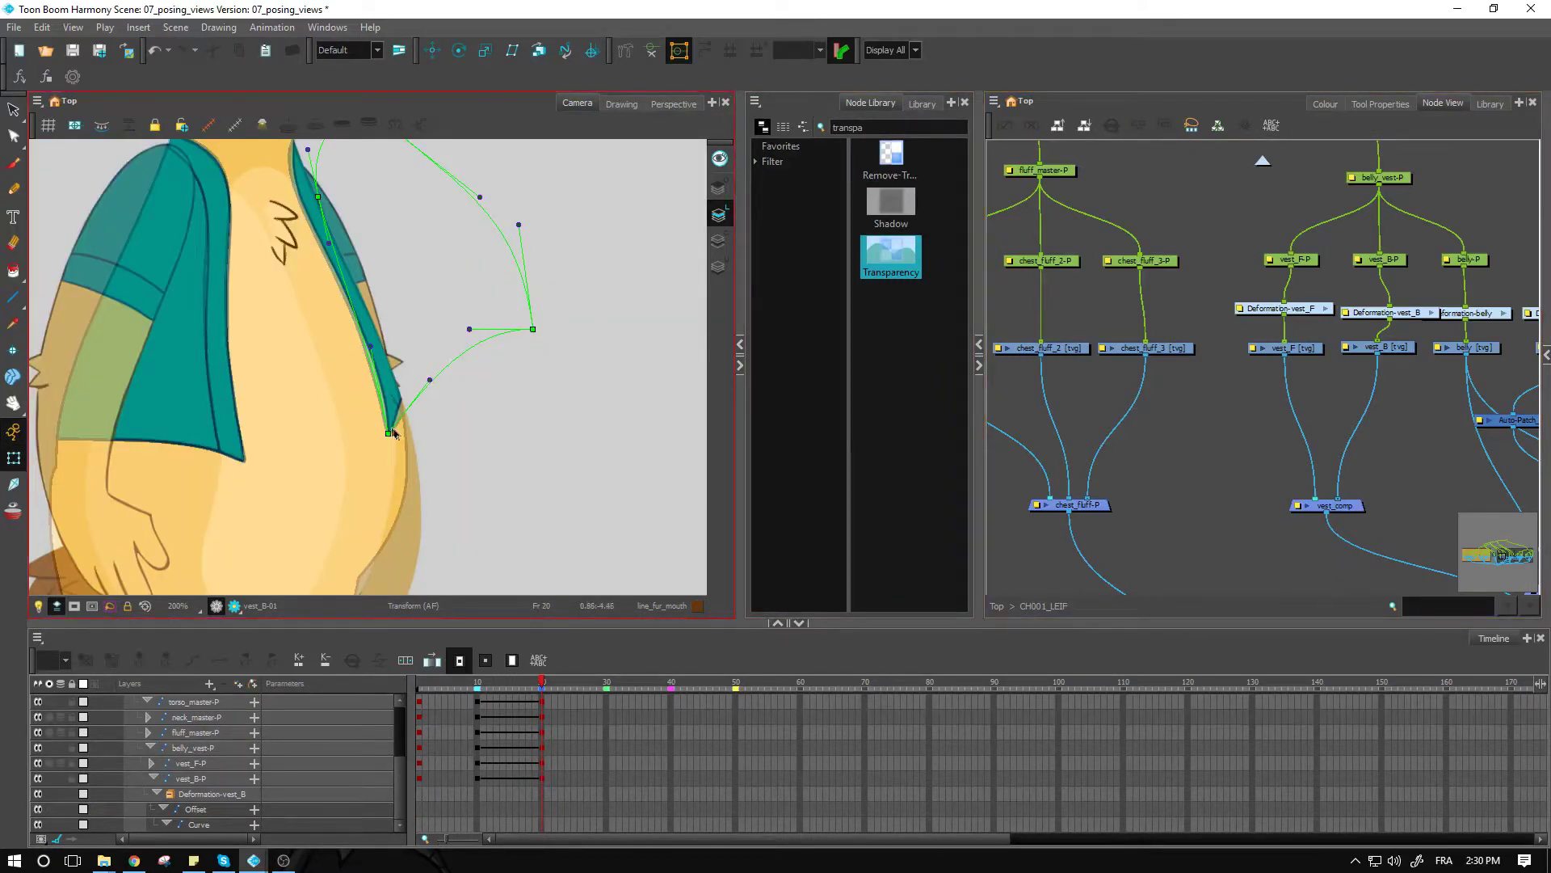
# Refit the back vest panel's lower tip, bottom curve and upper inner point to the reference with its deformer.
pyautogui.moveTo(390, 433); pyautogui.dragTo(391, 424)
pyautogui.moveTo(433, 372); pyautogui.dragTo(447, 369)
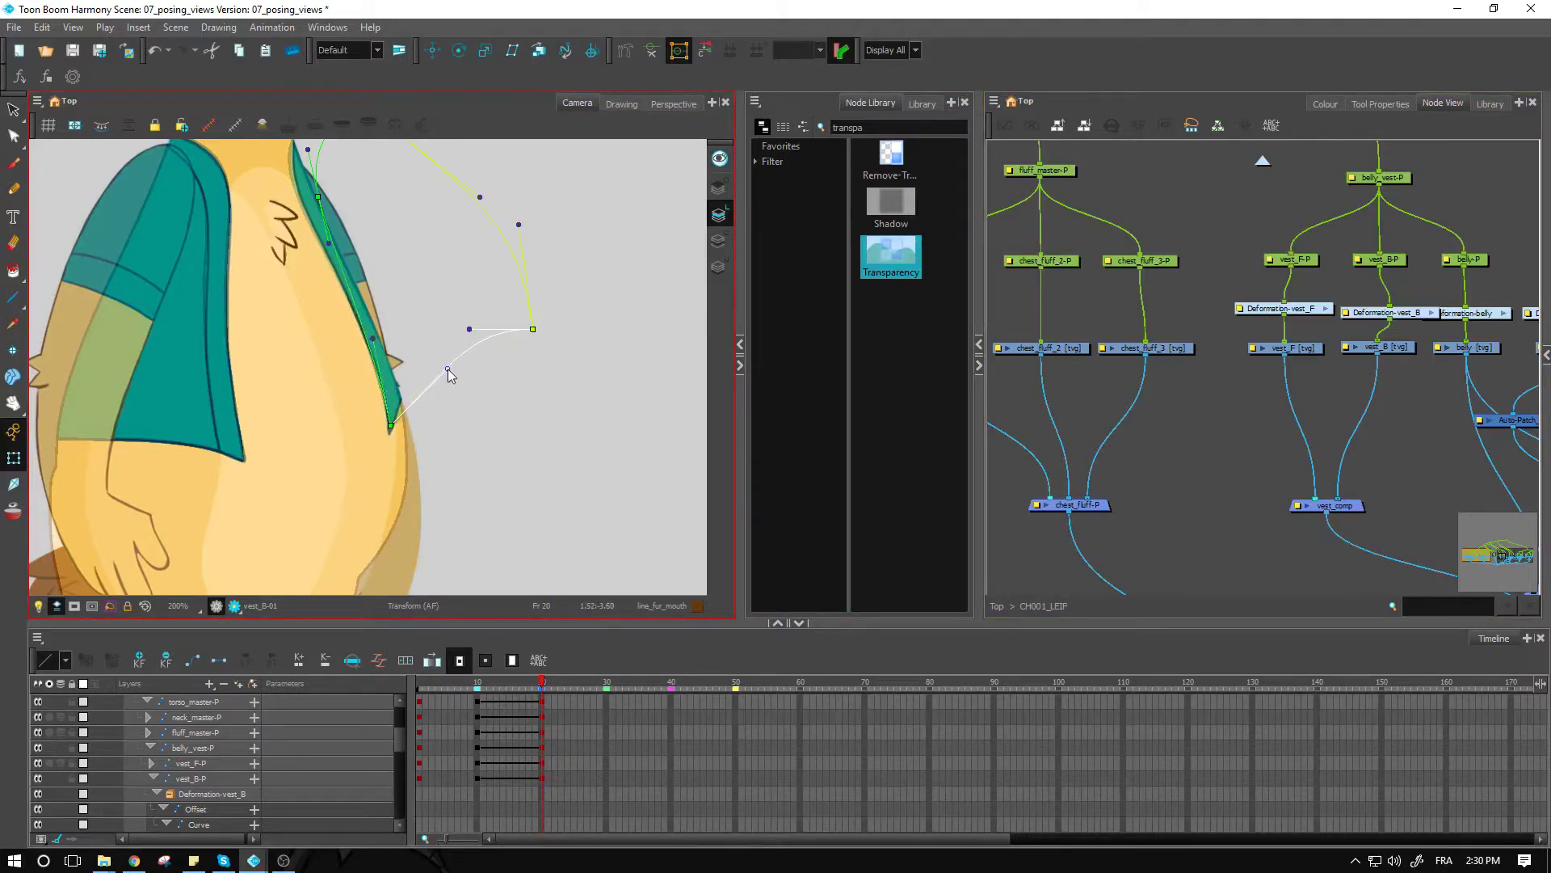
pyautogui.moveTo(448, 368); pyautogui.dragTo(443, 363)
pyautogui.moveTo(320, 199); pyautogui.dragTo(323, 199)
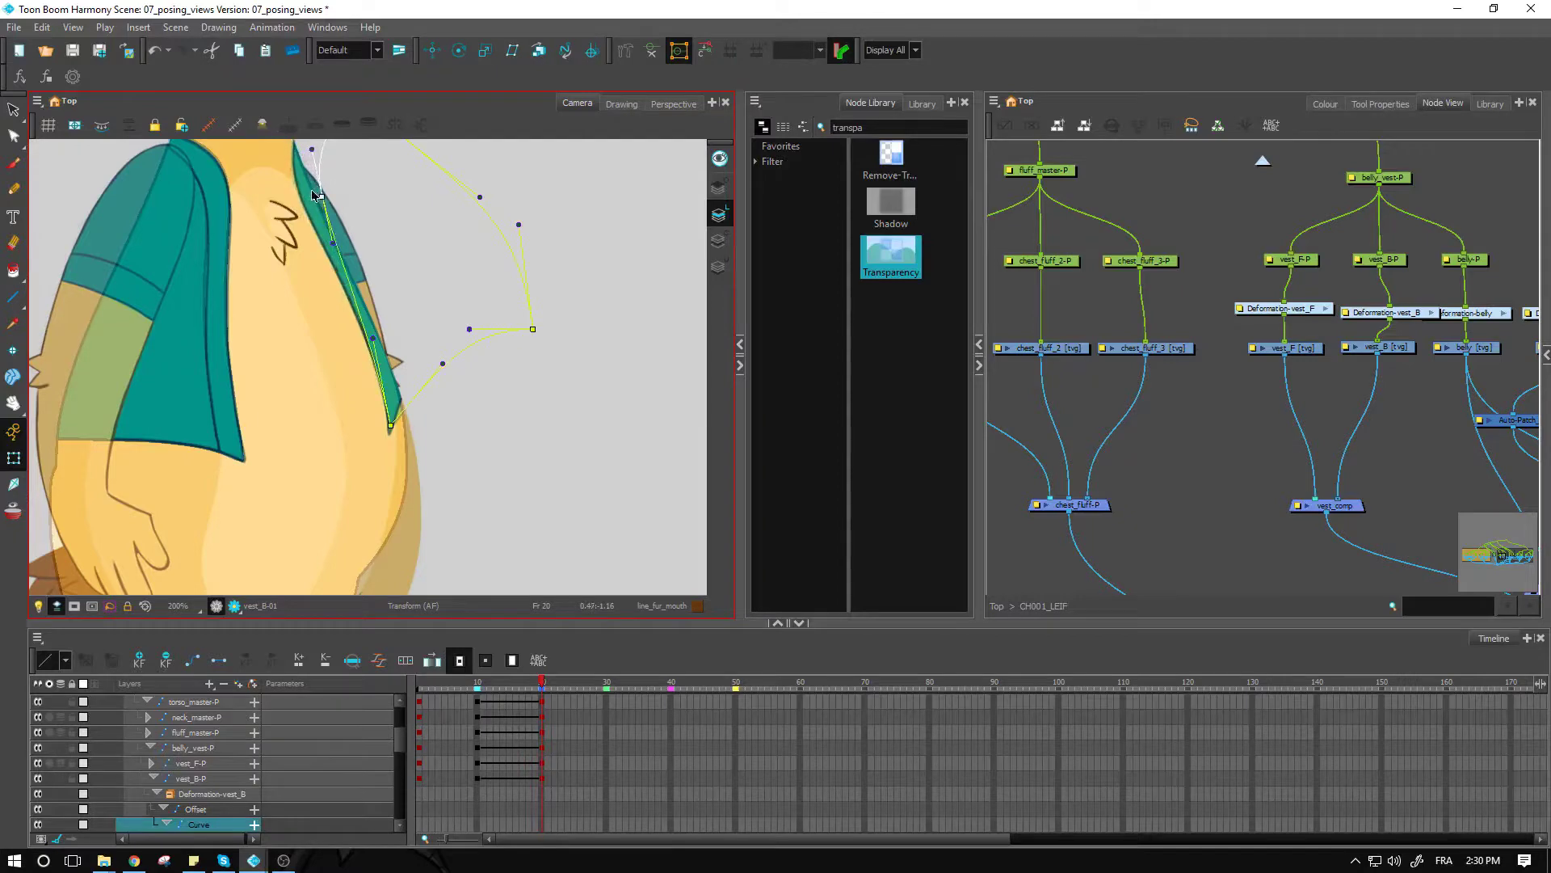
pyautogui.click(454, 388)
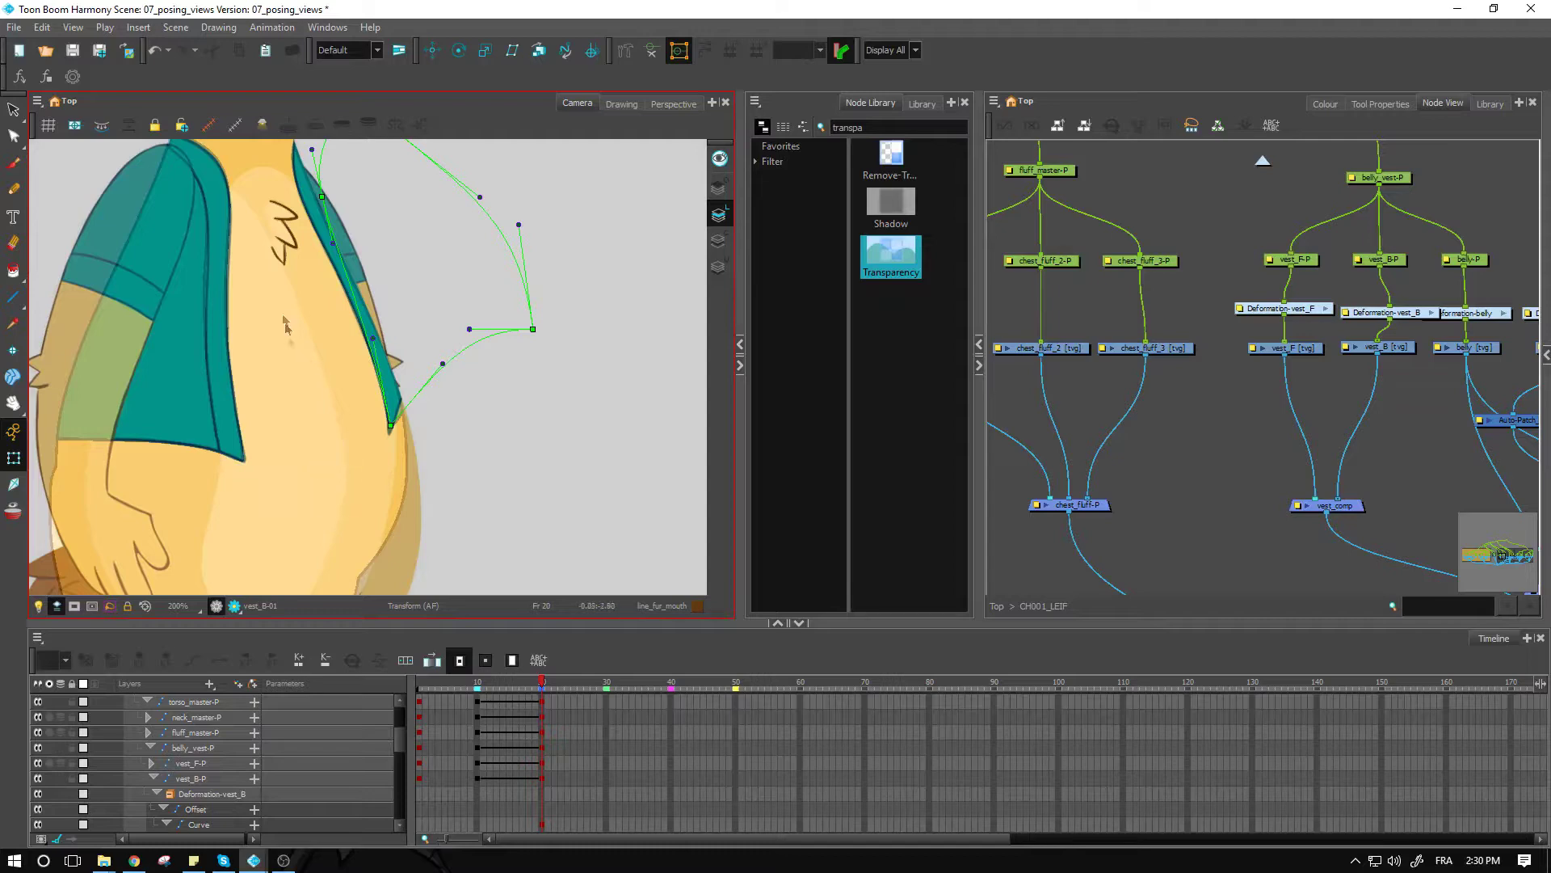
# Select the belly patch and move it right and slightly up toward its place in the reference design.
pyautogui.click(297, 408)
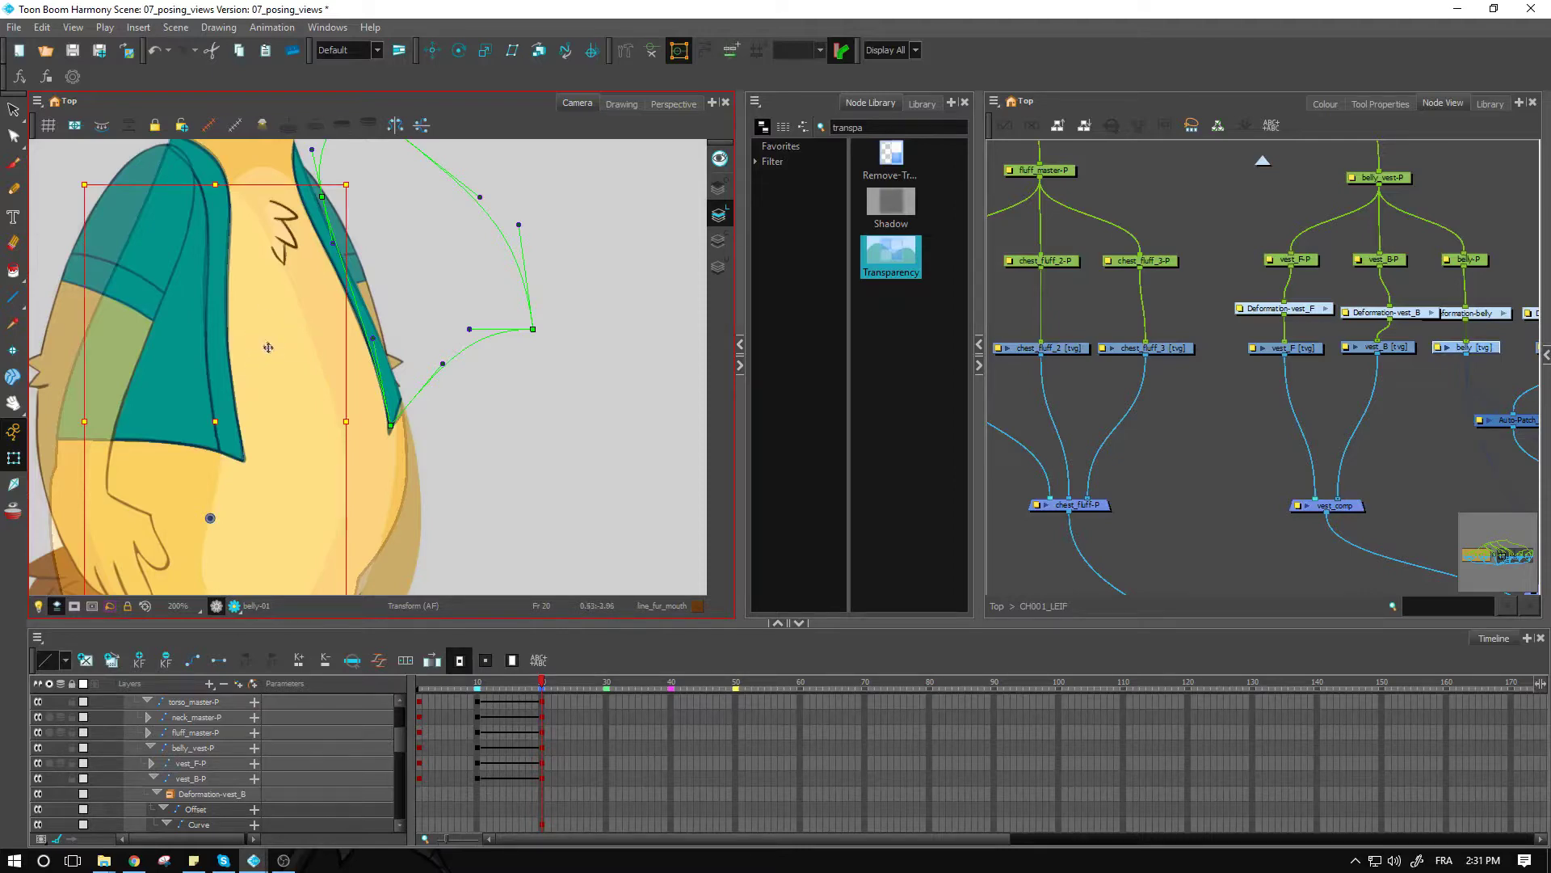
pyautogui.moveTo(268, 351); pyautogui.dragTo(319, 334)
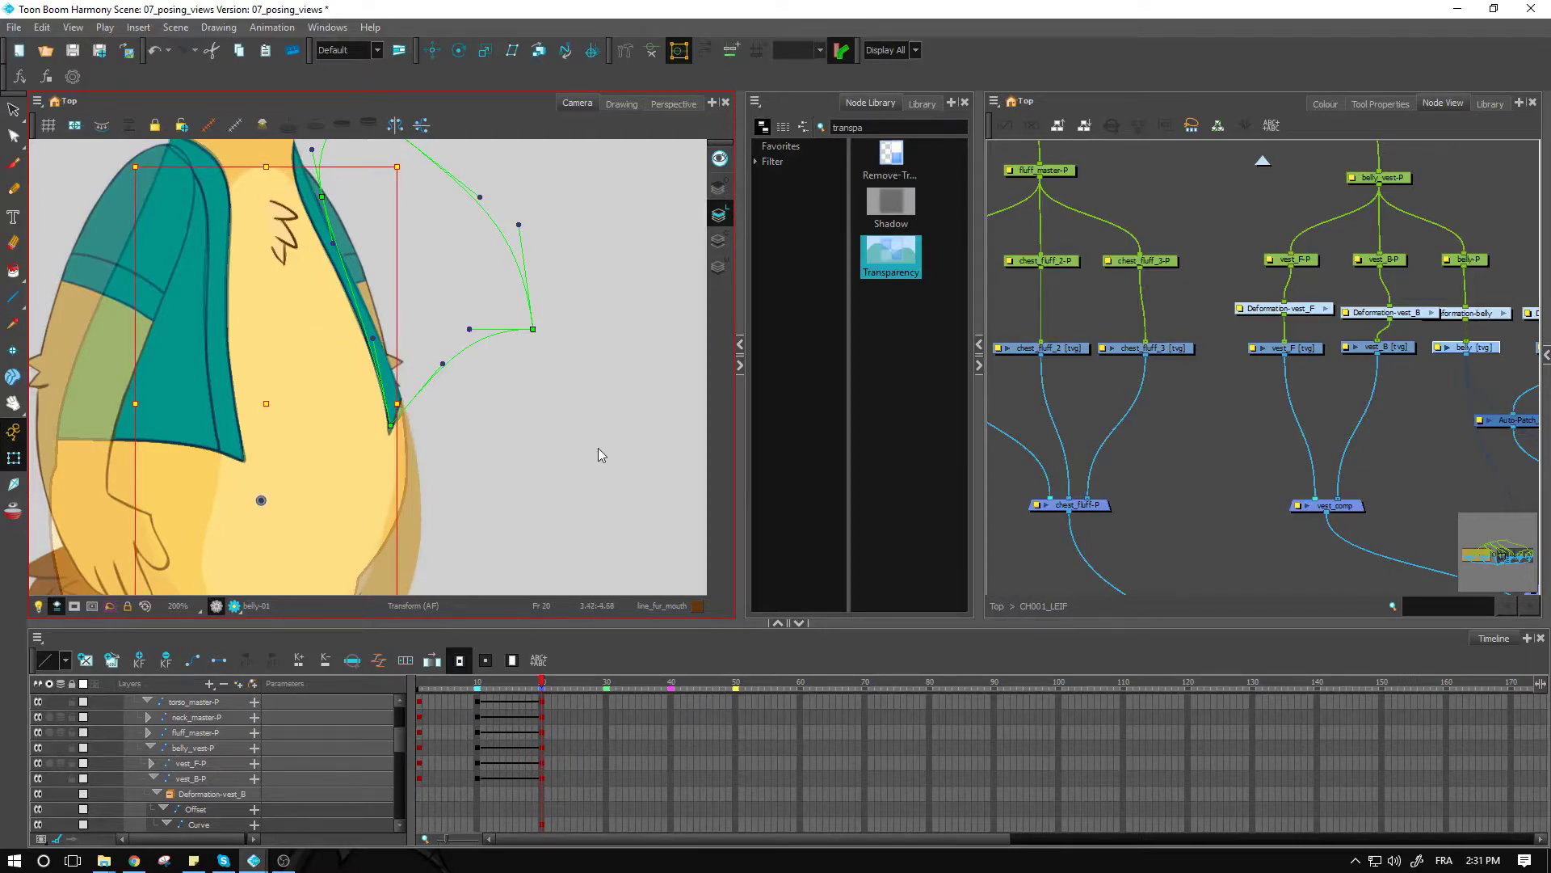
pyautogui.click(595, 451)
# Show the belly patch's deformer and move its lower-left point and upper handle inward to follow the reference's belly edge.
pyautogui.press('1')
pyautogui.press('space')
pyautogui.scroll(3, 511, 390)
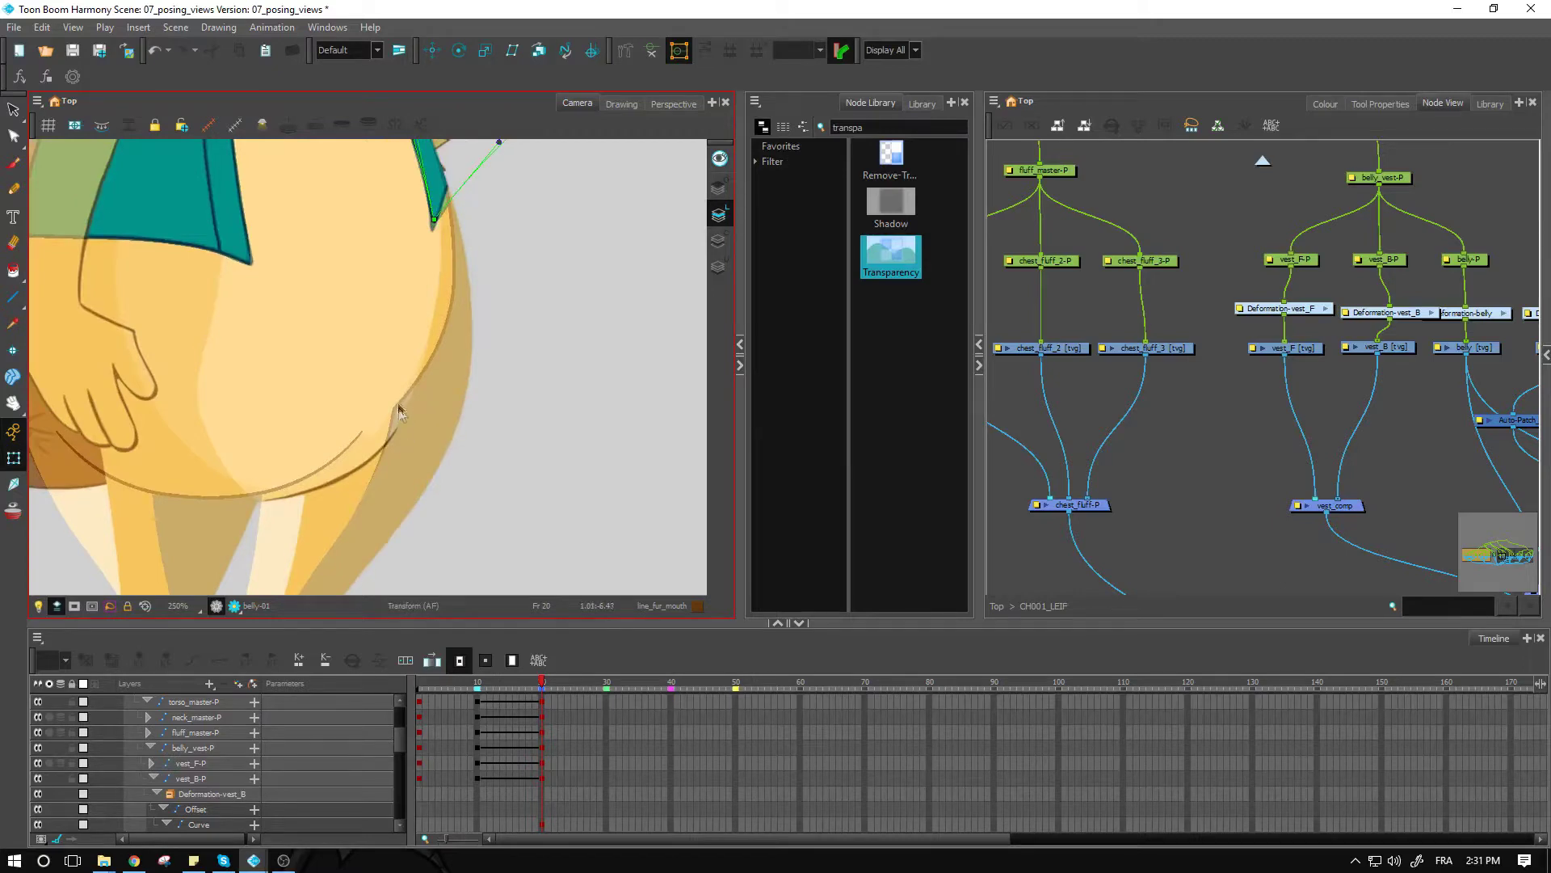
pyautogui.click(420, 335)
pyautogui.click(651, 54)
pyautogui.click(142, 381)
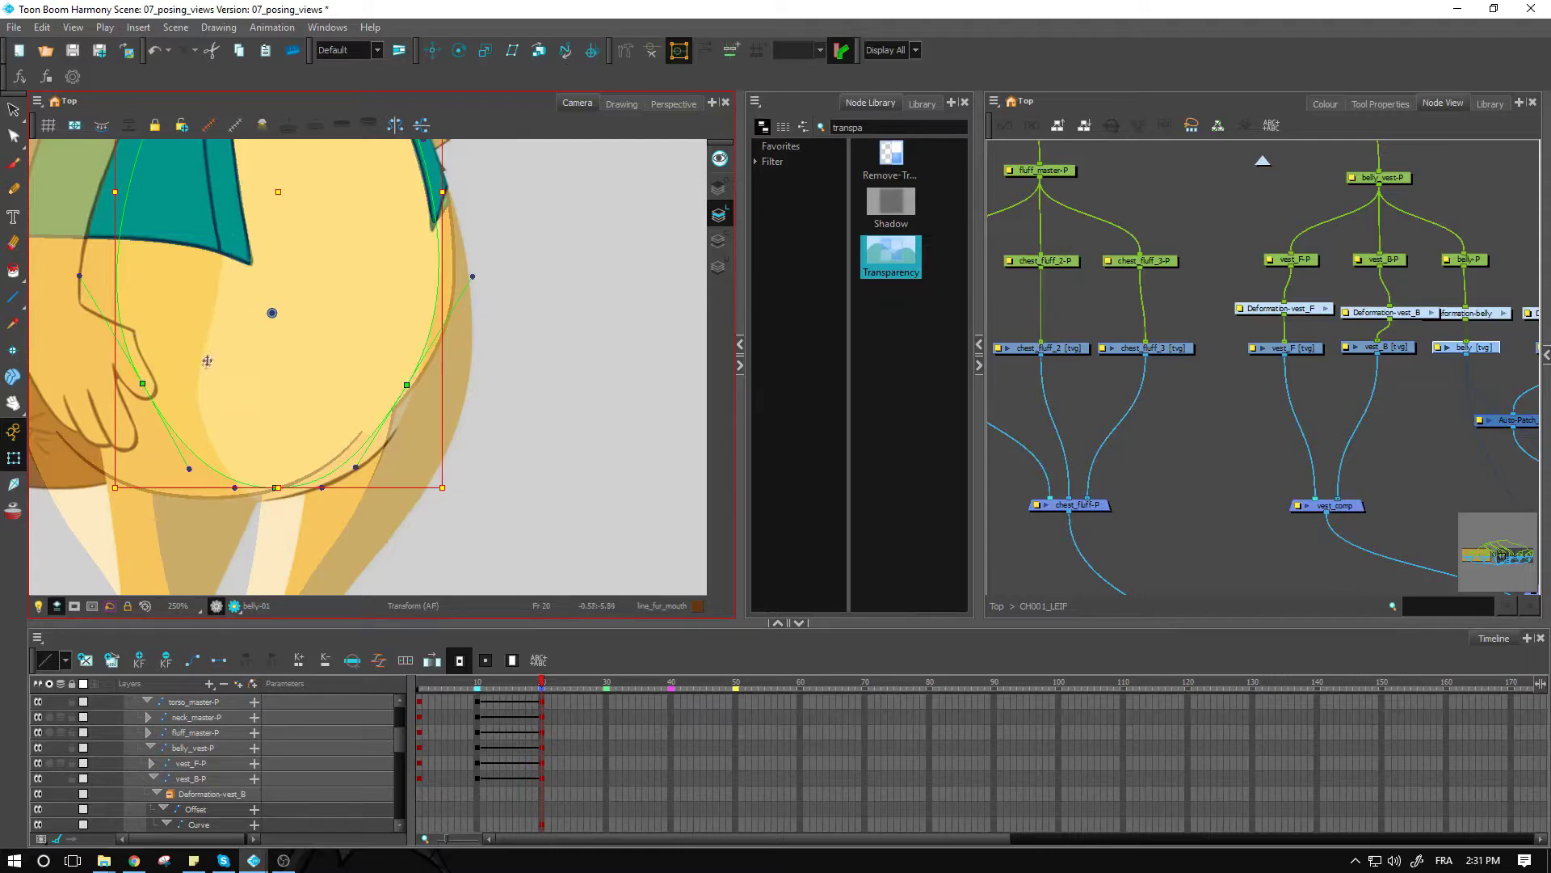
pyautogui.moveTo(142, 385); pyautogui.dragTo(189, 388)
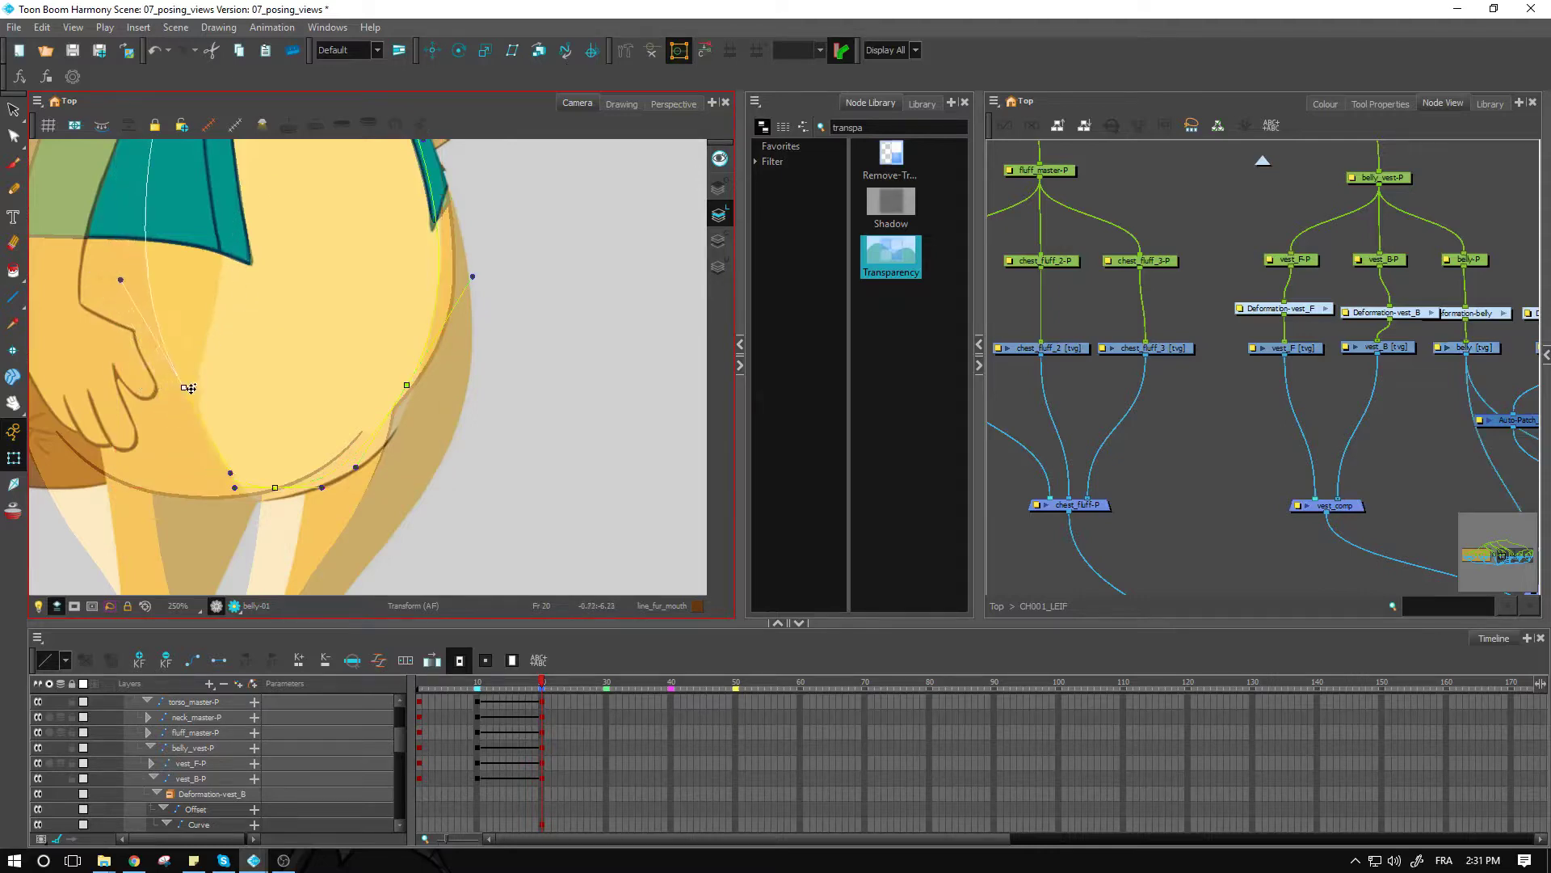
pyautogui.moveTo(123, 279); pyautogui.dragTo(211, 265)
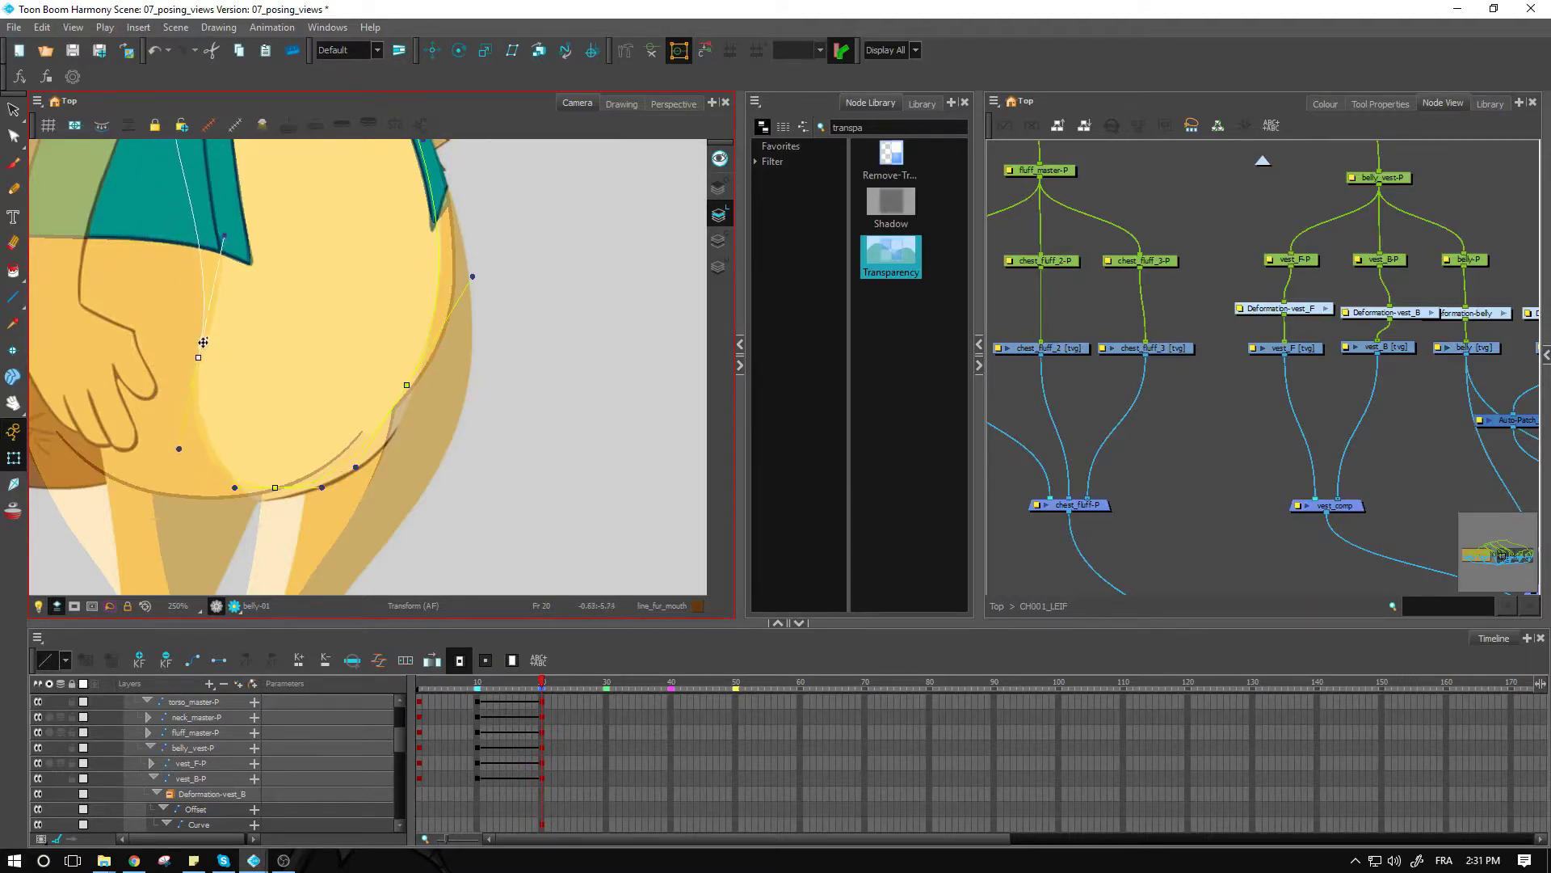
# Refit the belly patch's upper-left deformer point and handle so its edge sits beneath the front vest panel.
pyautogui.press('space')
pyautogui.moveTo(250, 230); pyautogui.dragTo(308, 410)
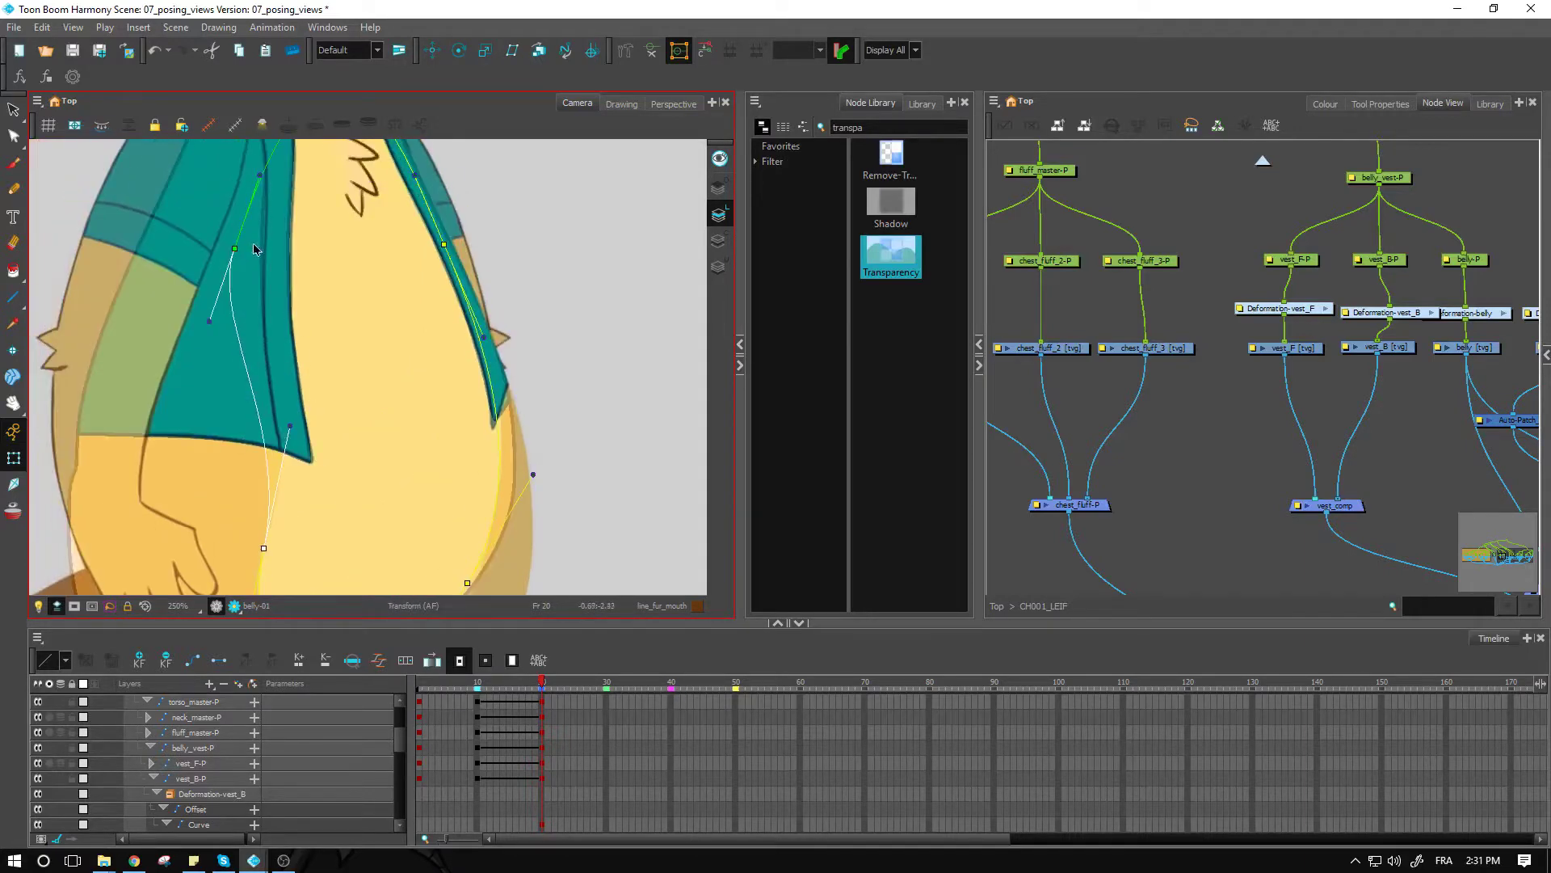
pyautogui.moveTo(279, 214); pyautogui.dragTo(314, 351)
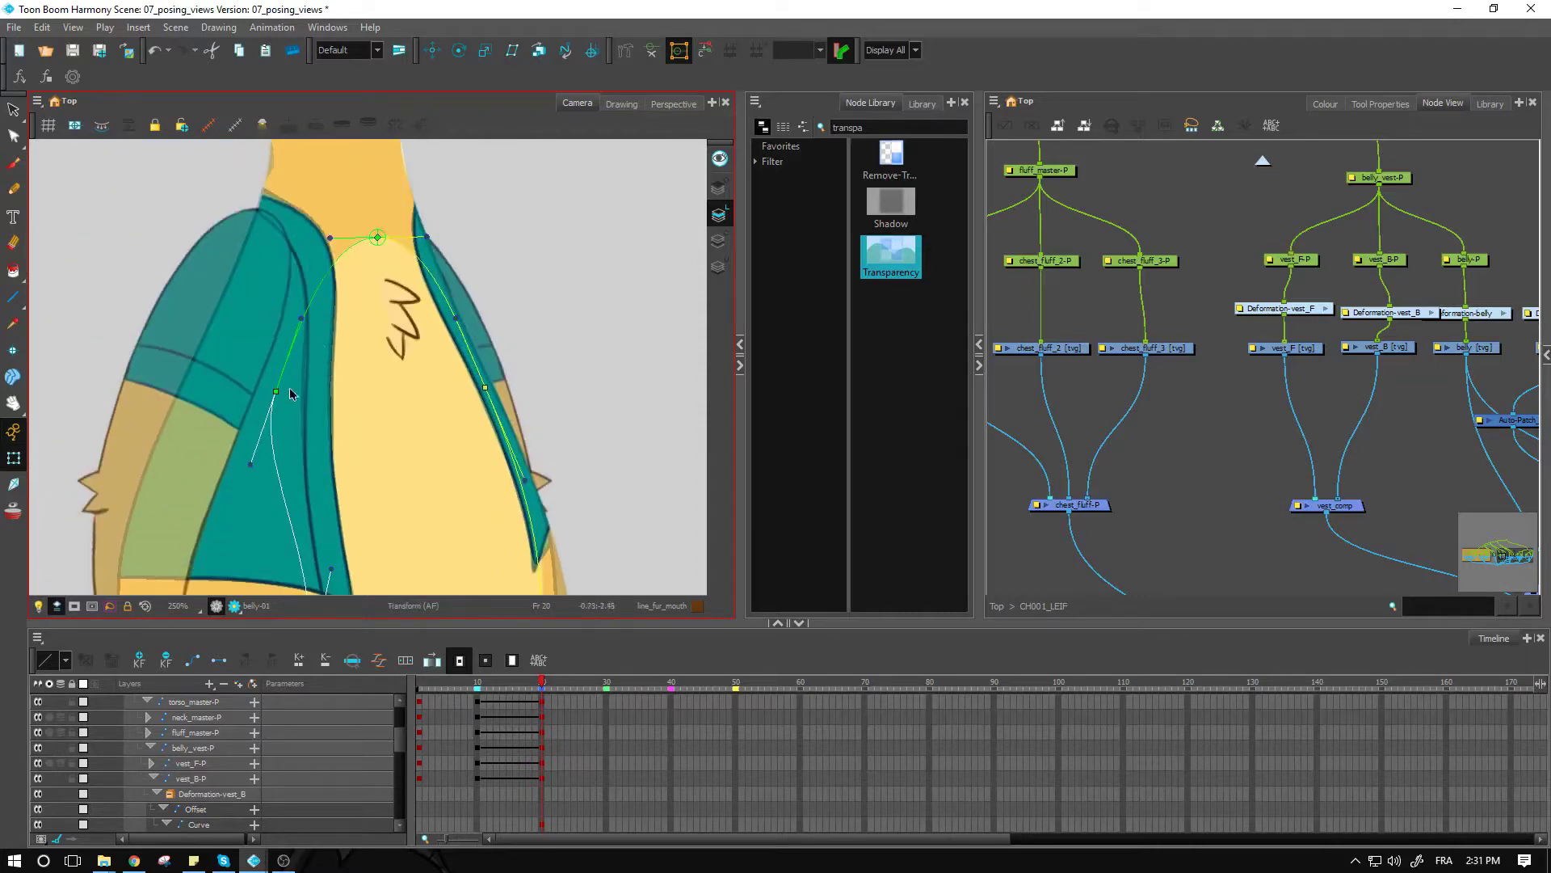
pyautogui.moveTo(252, 463); pyautogui.dragTo(285, 480)
pyautogui.moveTo(277, 393); pyautogui.dragTo(298, 396)
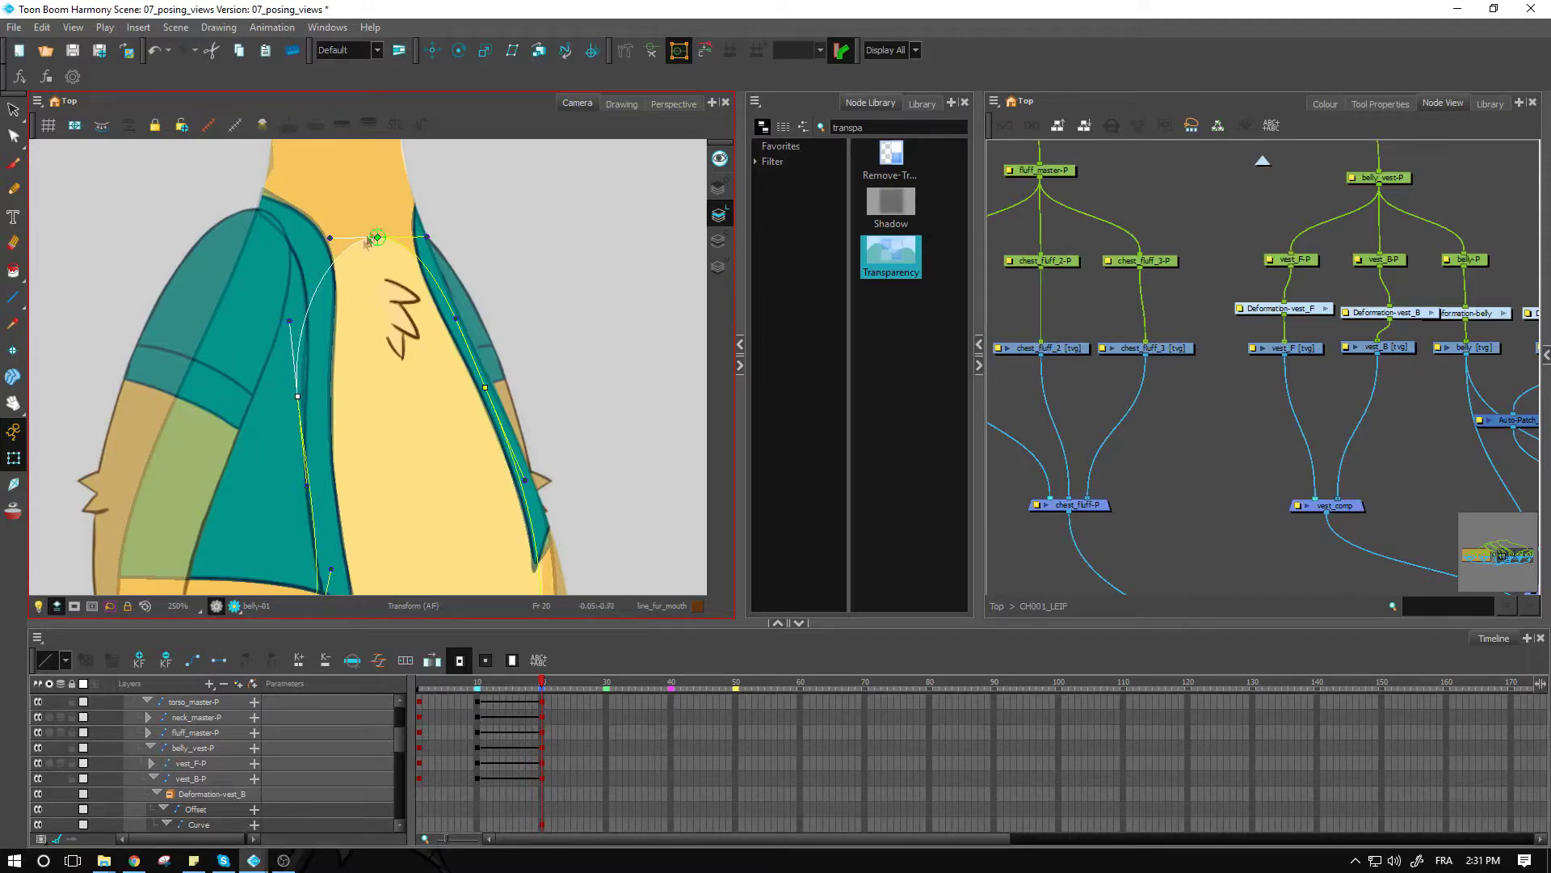
pyautogui.press('1')
pyautogui.moveTo(360, 425); pyautogui.dragTo(360, 296)
pyautogui.press('2')
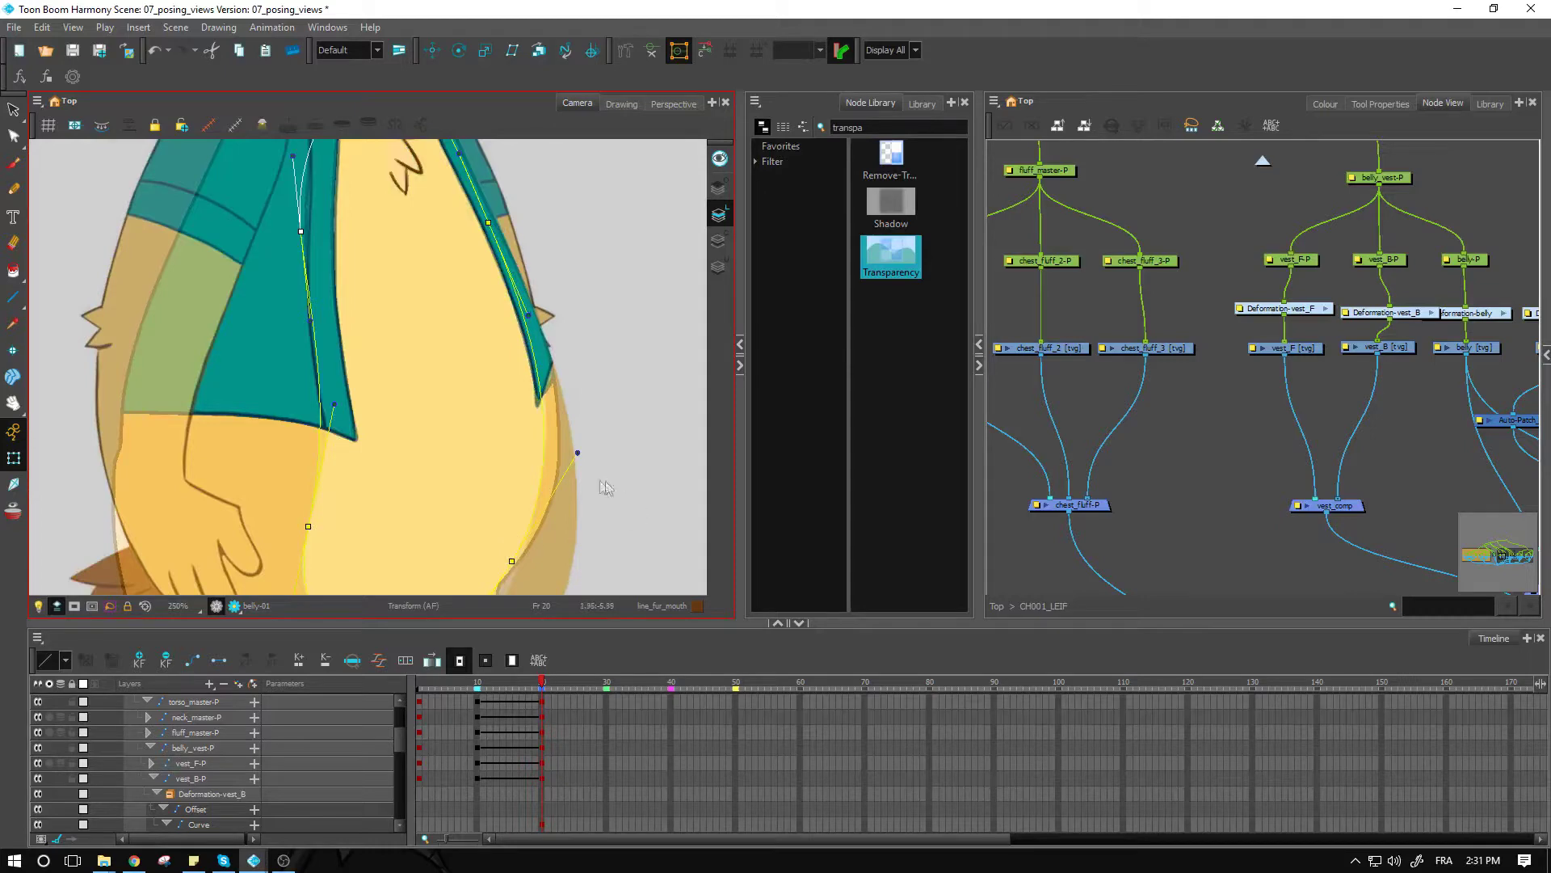
pyautogui.moveTo(534, 563); pyautogui.dragTo(523, 400)
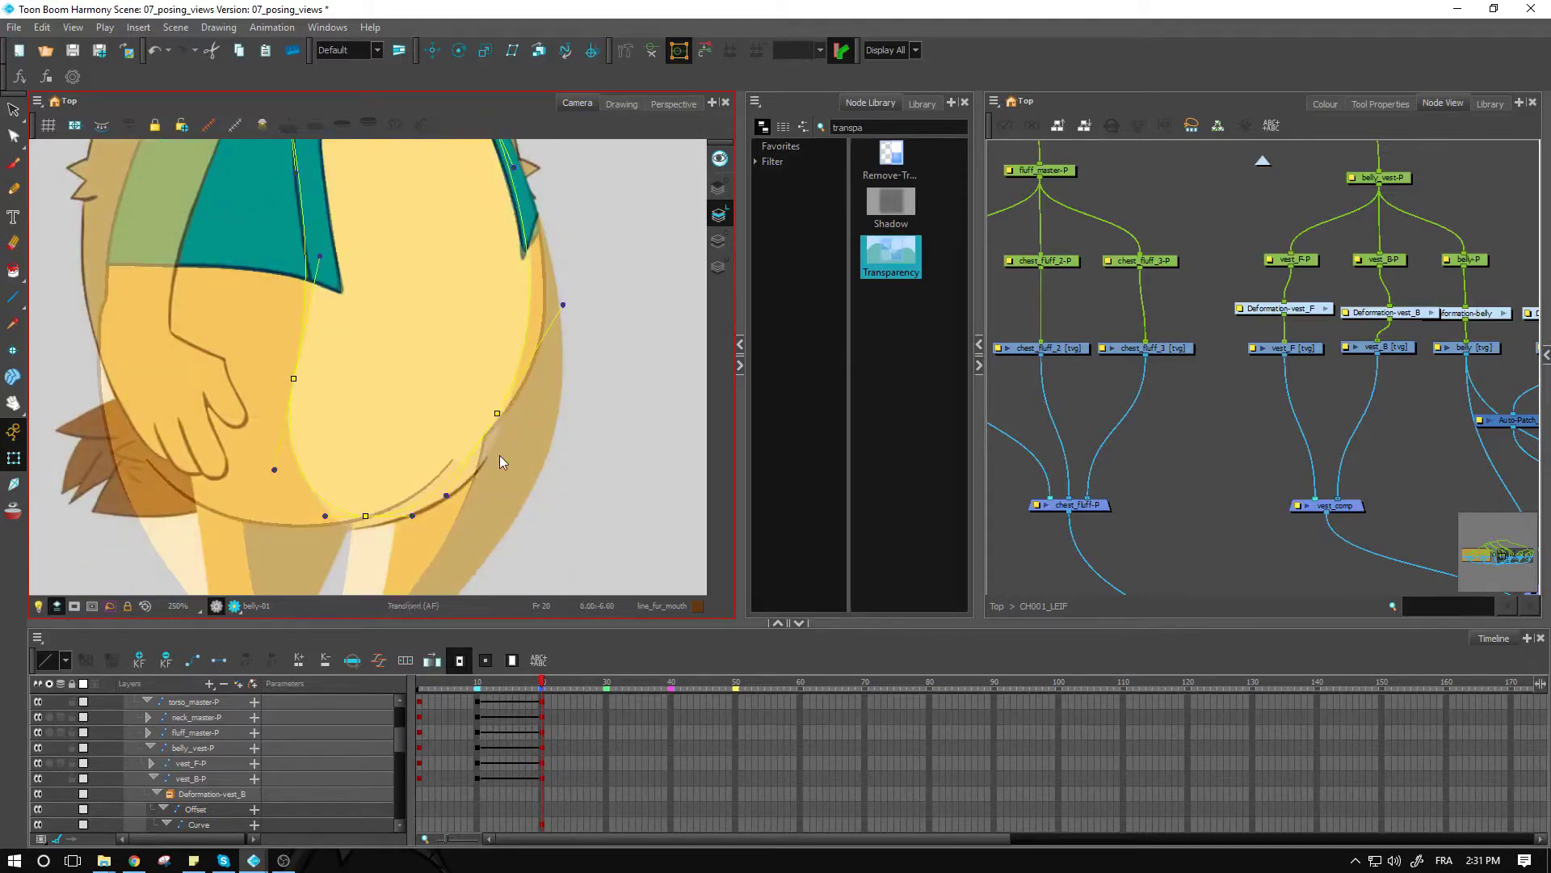
# Show the hips' envelope deformer and move the hips right and slightly up over the reference.
pyautogui.click(595, 460)
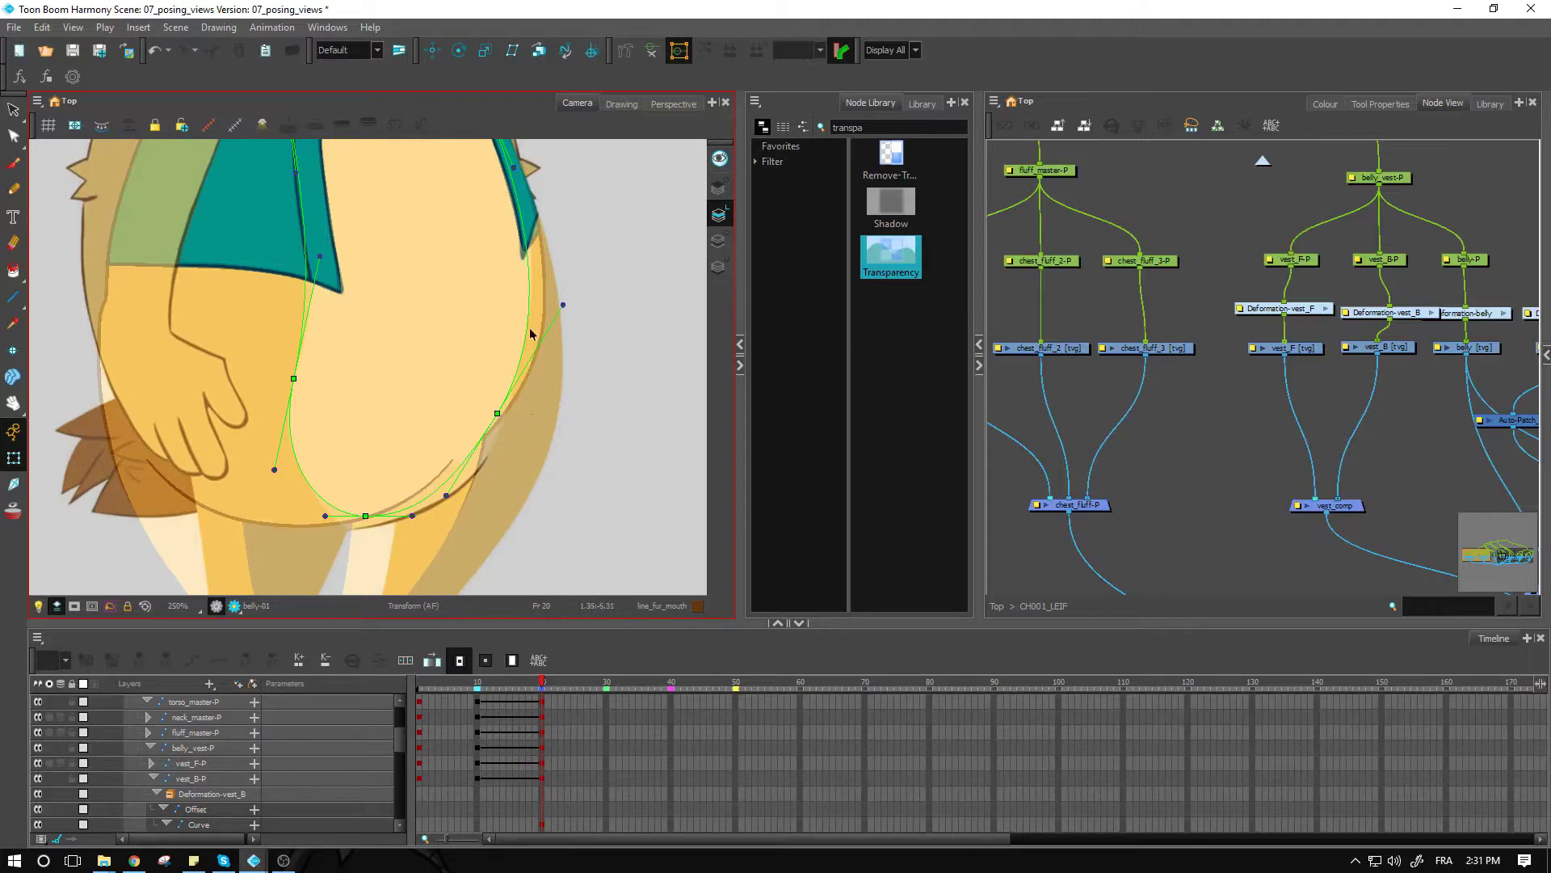
pyautogui.click(172, 482)
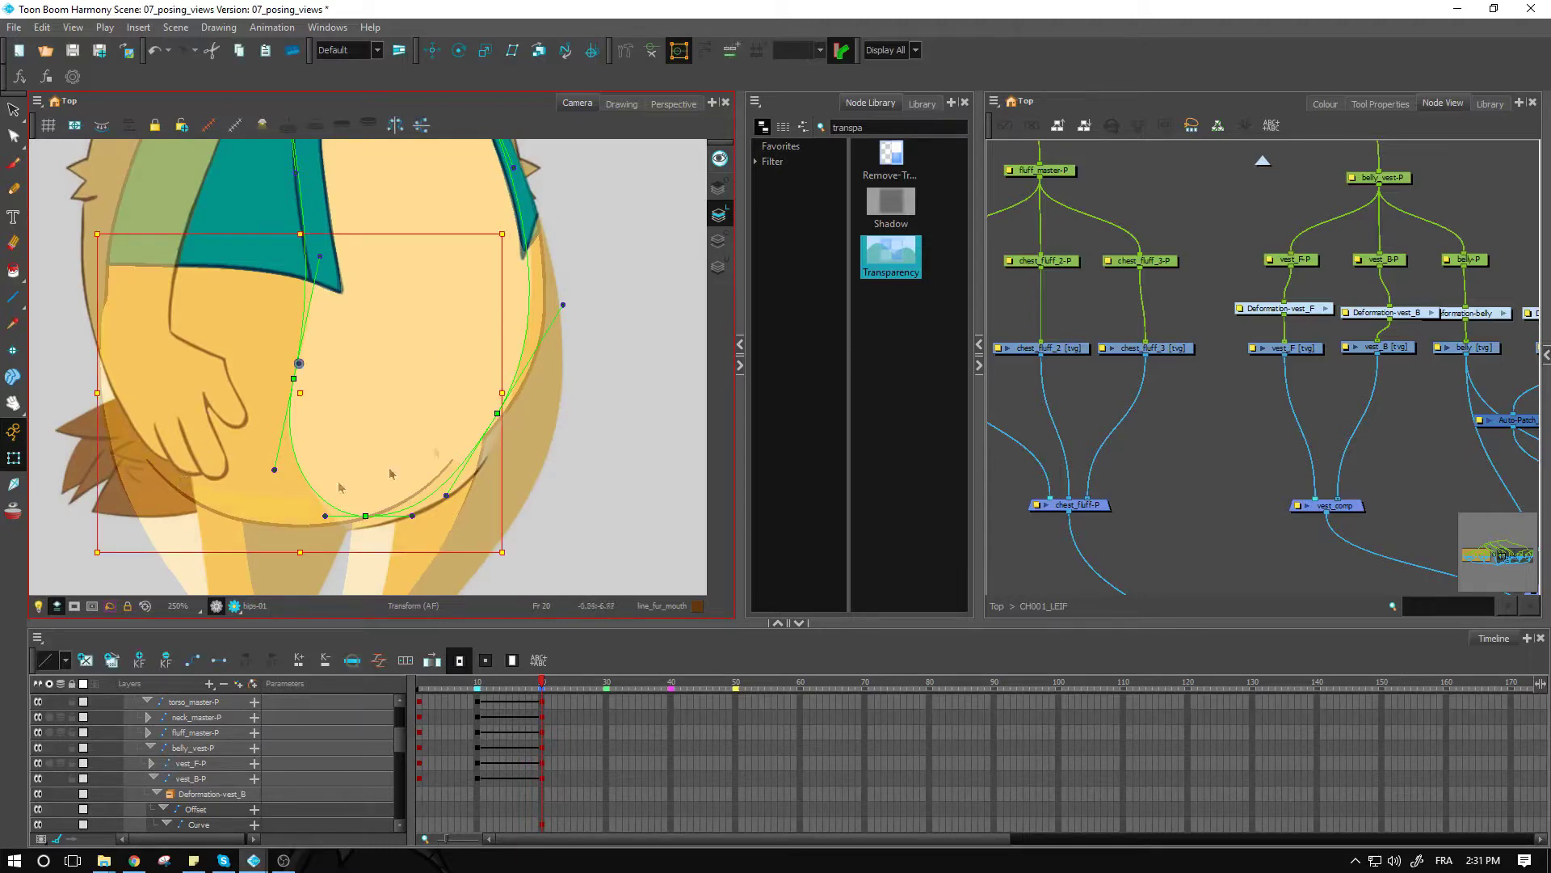
pyautogui.click(651, 50)
pyautogui.click(627, 403)
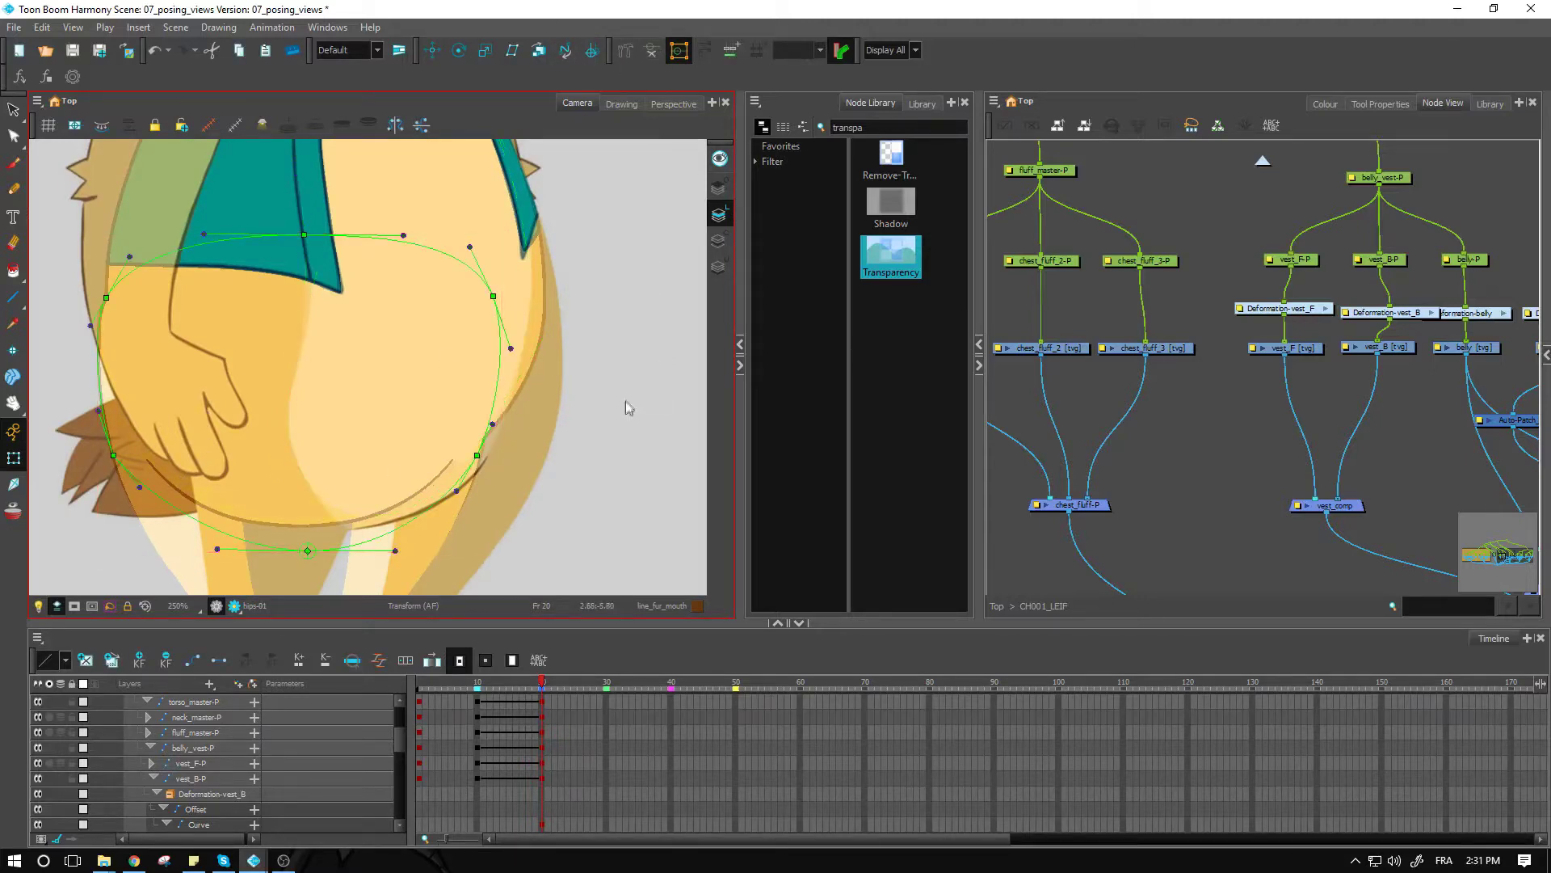
pyautogui.click(628, 407)
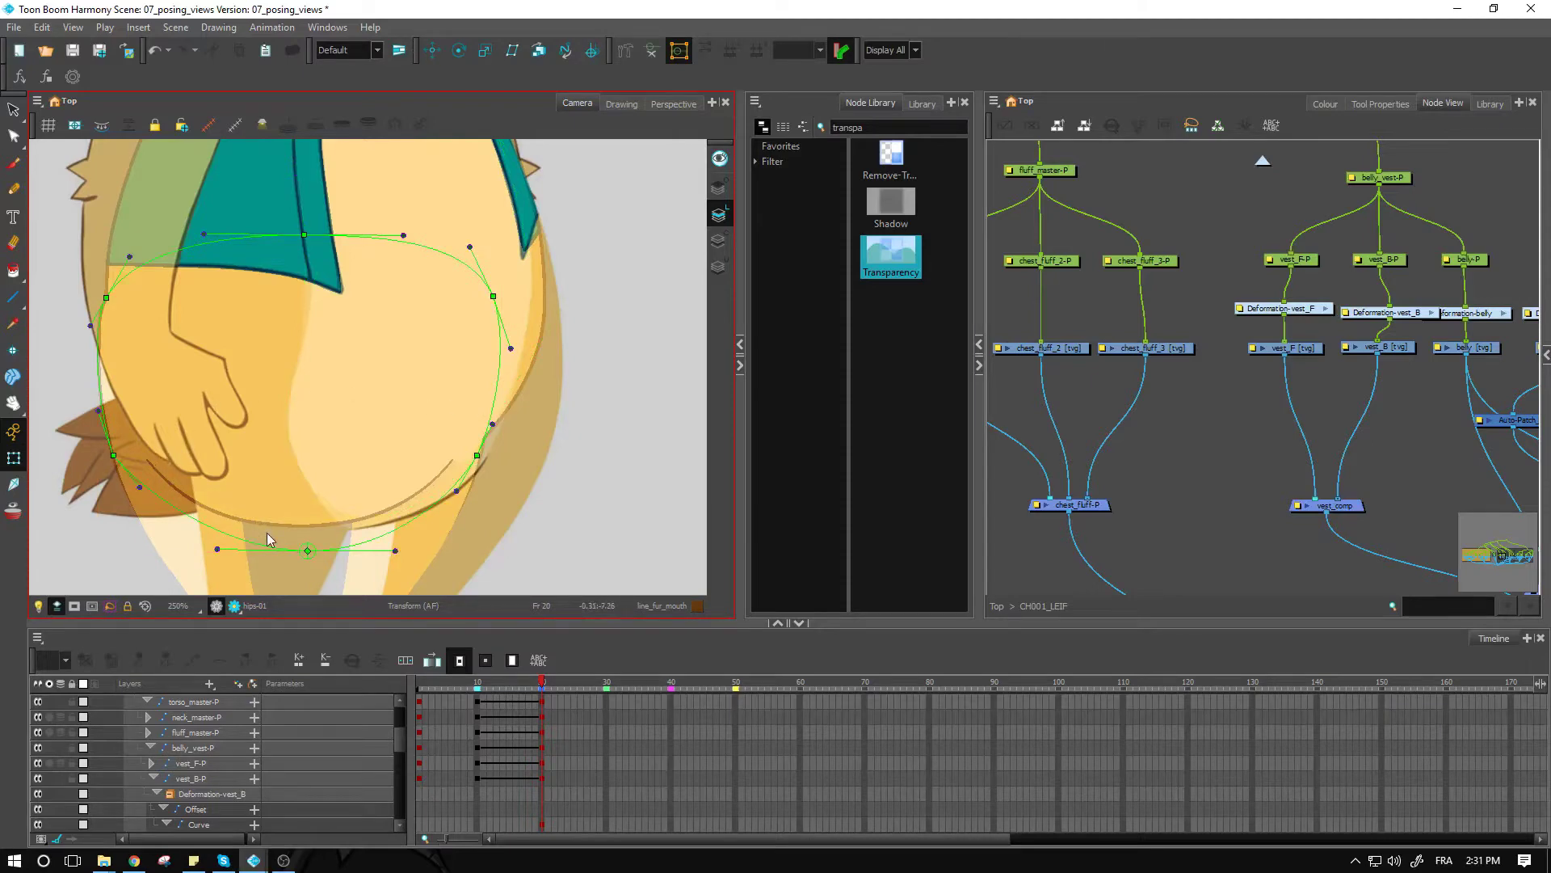
pyautogui.click(424, 501)
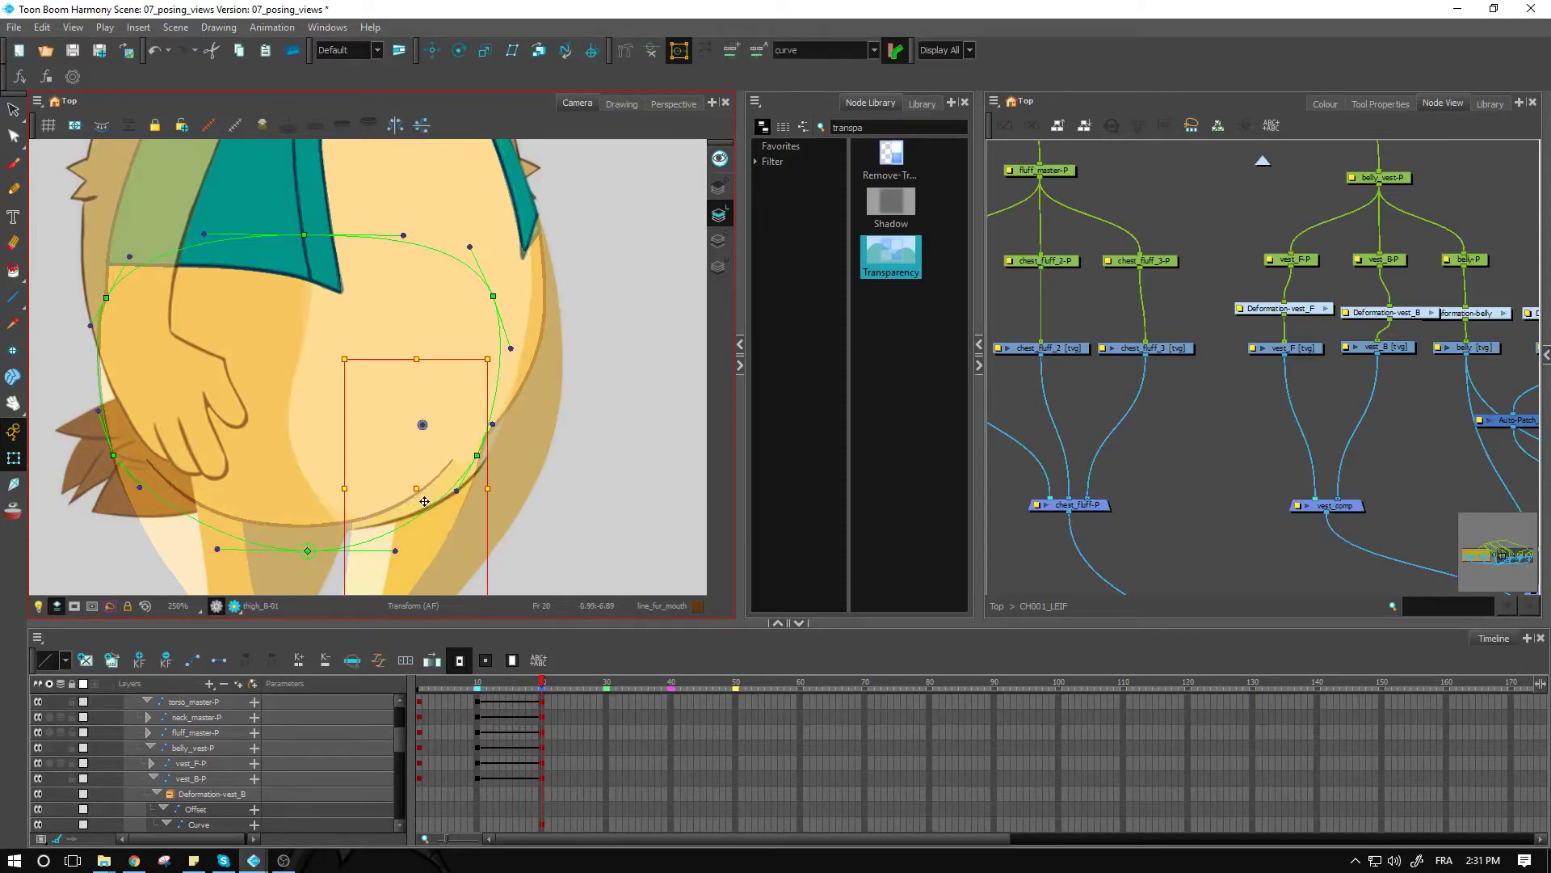
pyautogui.click(111, 404)
pyautogui.moveTo(110, 404); pyautogui.dragTo(158, 398)
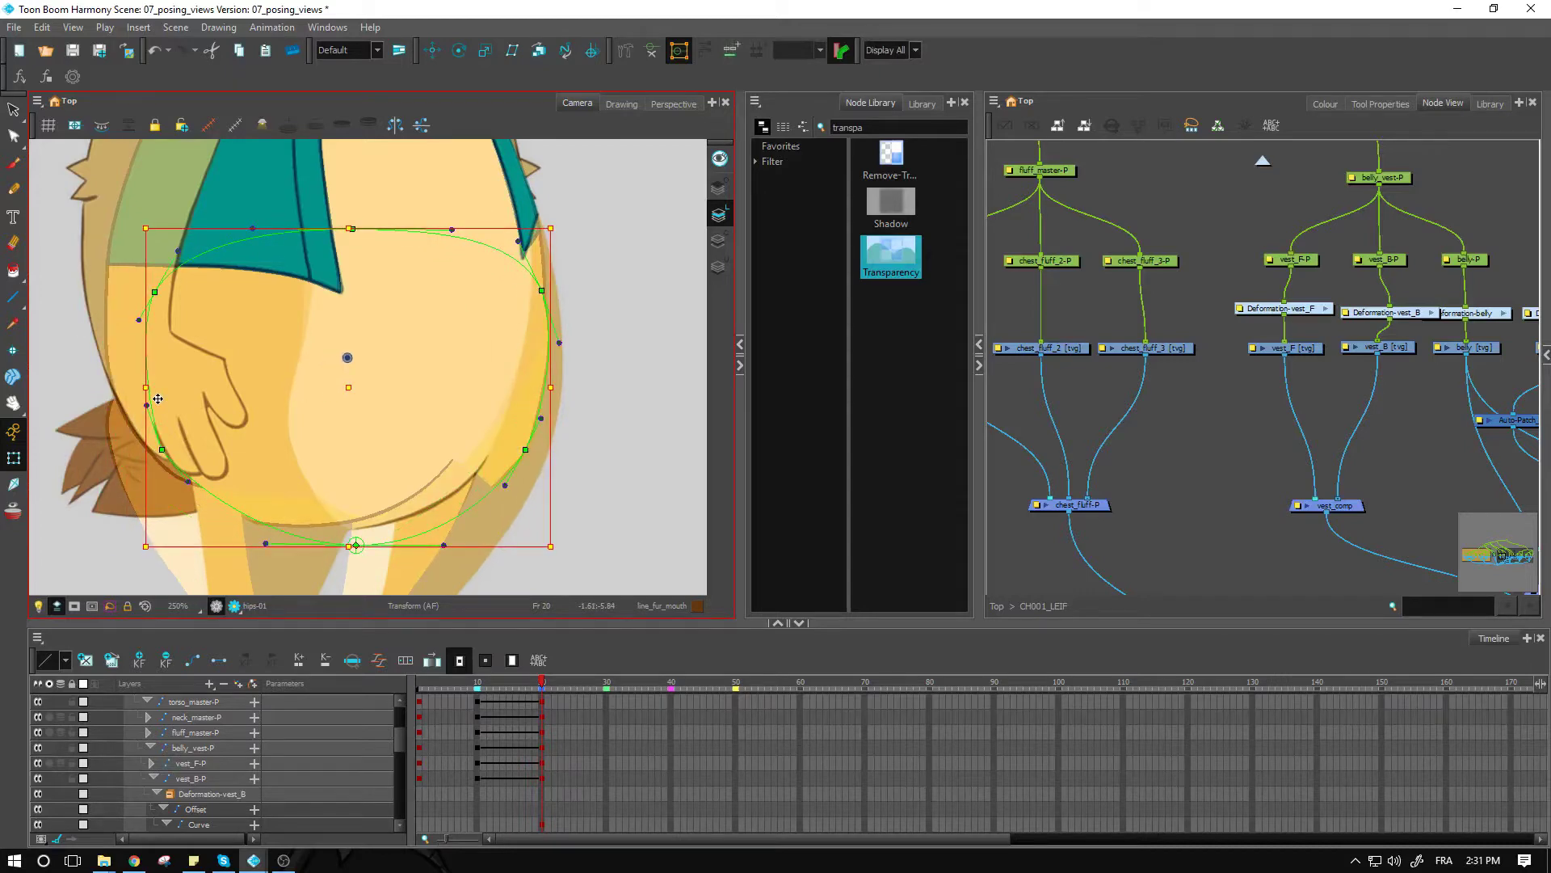
# Raise the hips deformer's upper-right point and push the lower-right curve outward to match the reference's outline.
pyautogui.click(645, 299)
pyautogui.moveTo(543, 290); pyautogui.dragTo(539, 233)
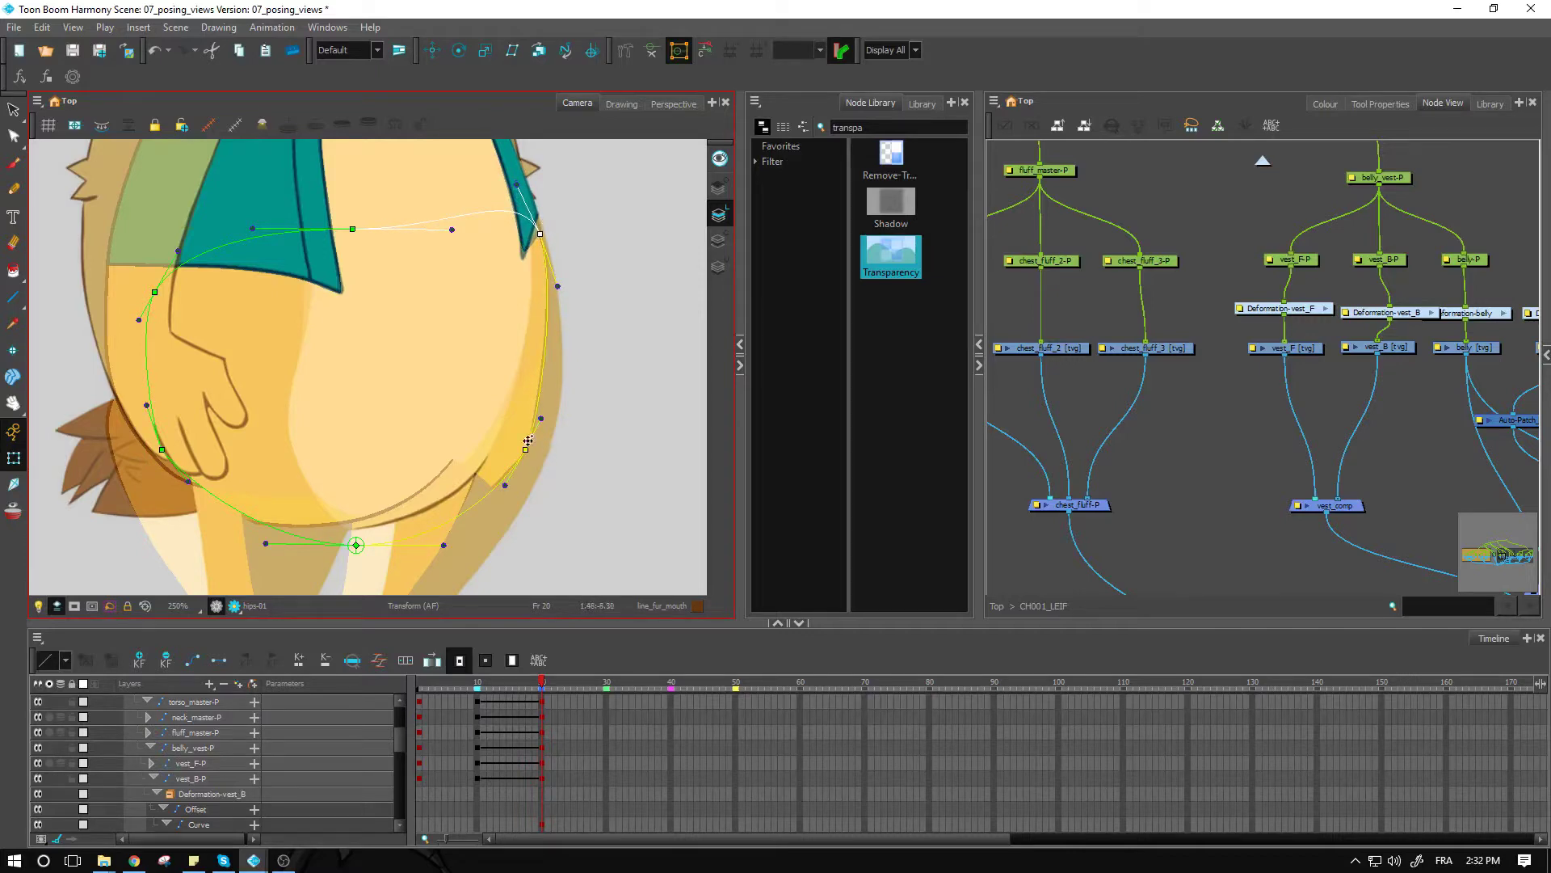
pyautogui.moveTo(527, 449); pyautogui.dragTo(580, 378)
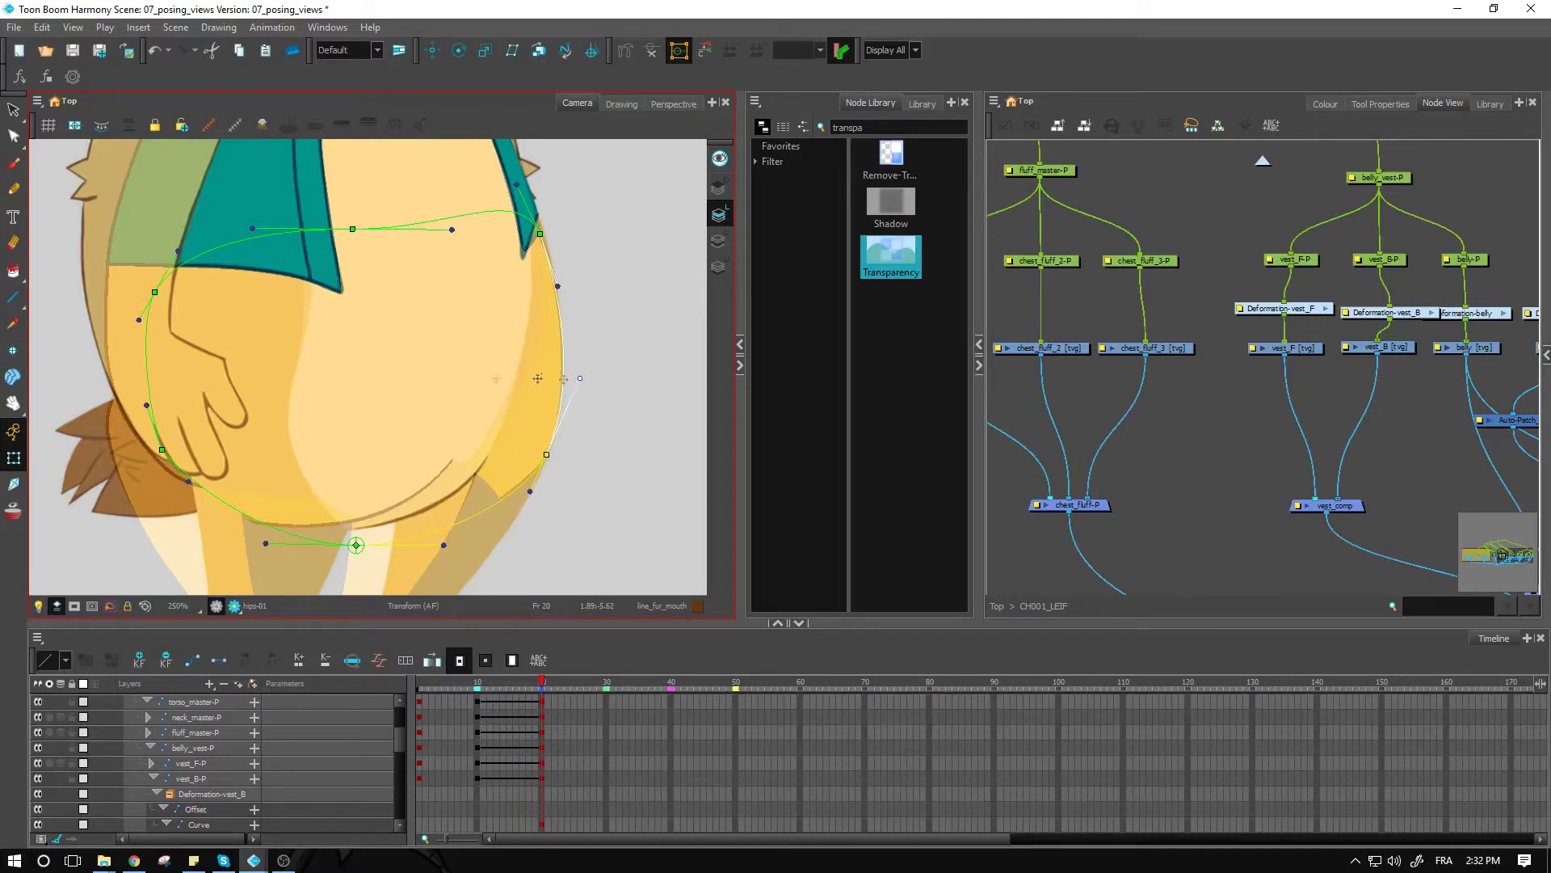
# Reshape the left side of the hips deformer, fitting its lower and upper points and handles to the reference outline.
pyautogui.moveTo(160, 449)
pyautogui.mouseDown()
pyautogui.moveTo(106, 452)
pyautogui.moveTo(164, 455)
pyautogui.mouseUp()
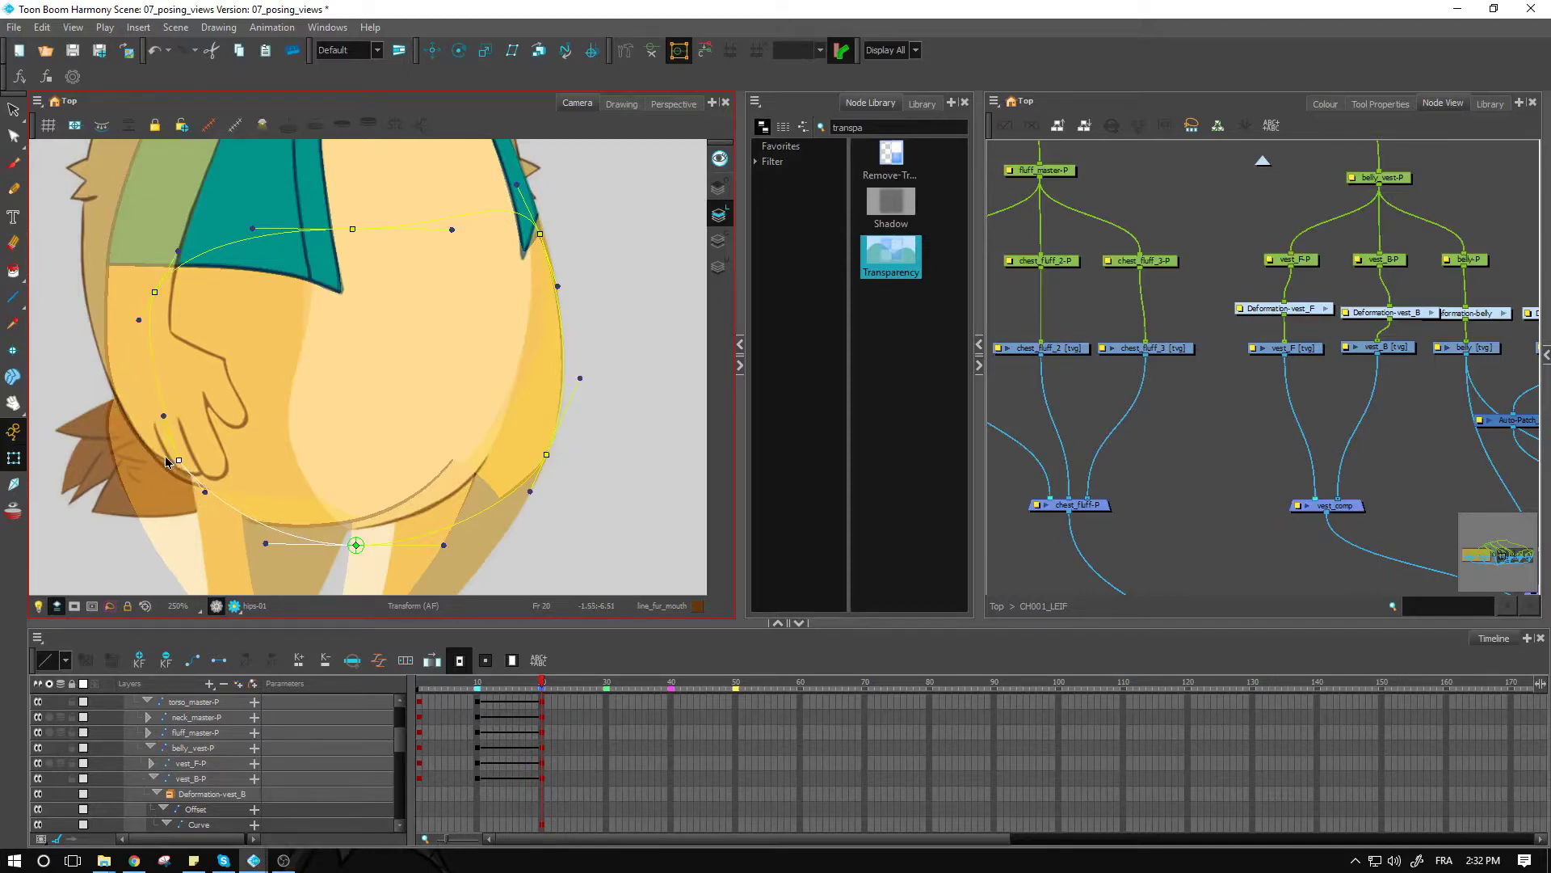
pyautogui.click(154, 292)
pyautogui.moveTo(156, 295); pyautogui.dragTo(98, 350)
pyautogui.moveTo(163, 413); pyautogui.dragTo(173, 475)
pyautogui.click(429, 521)
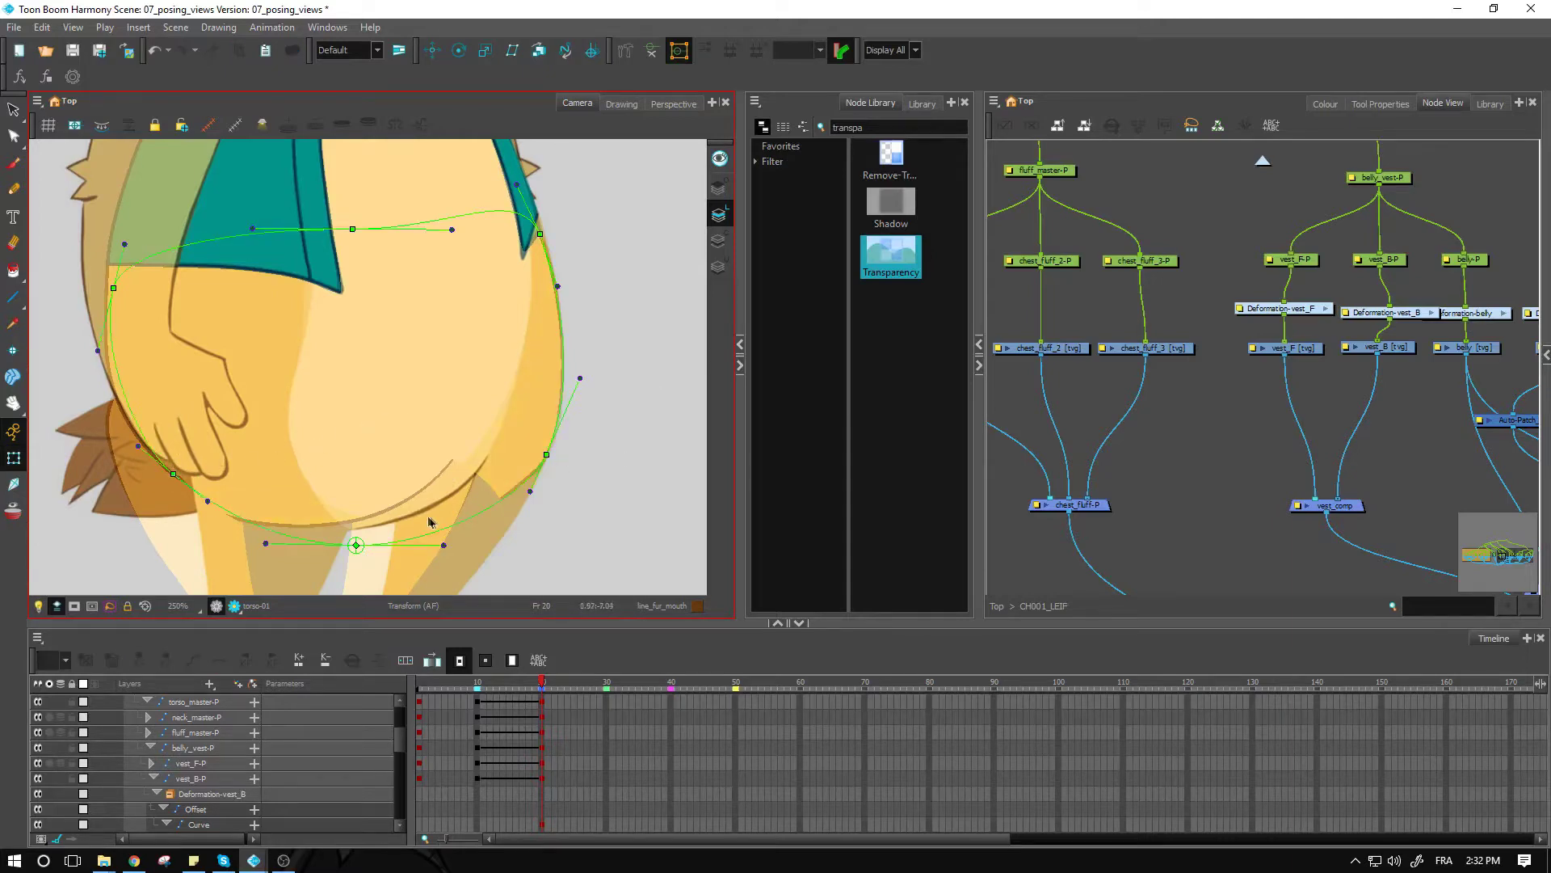
pyautogui.click(1406, 267)
# Select the front thigh with its leg, then move it right and rotate it toward the reference leg.
pyautogui.scroll(-2, 388, 364)
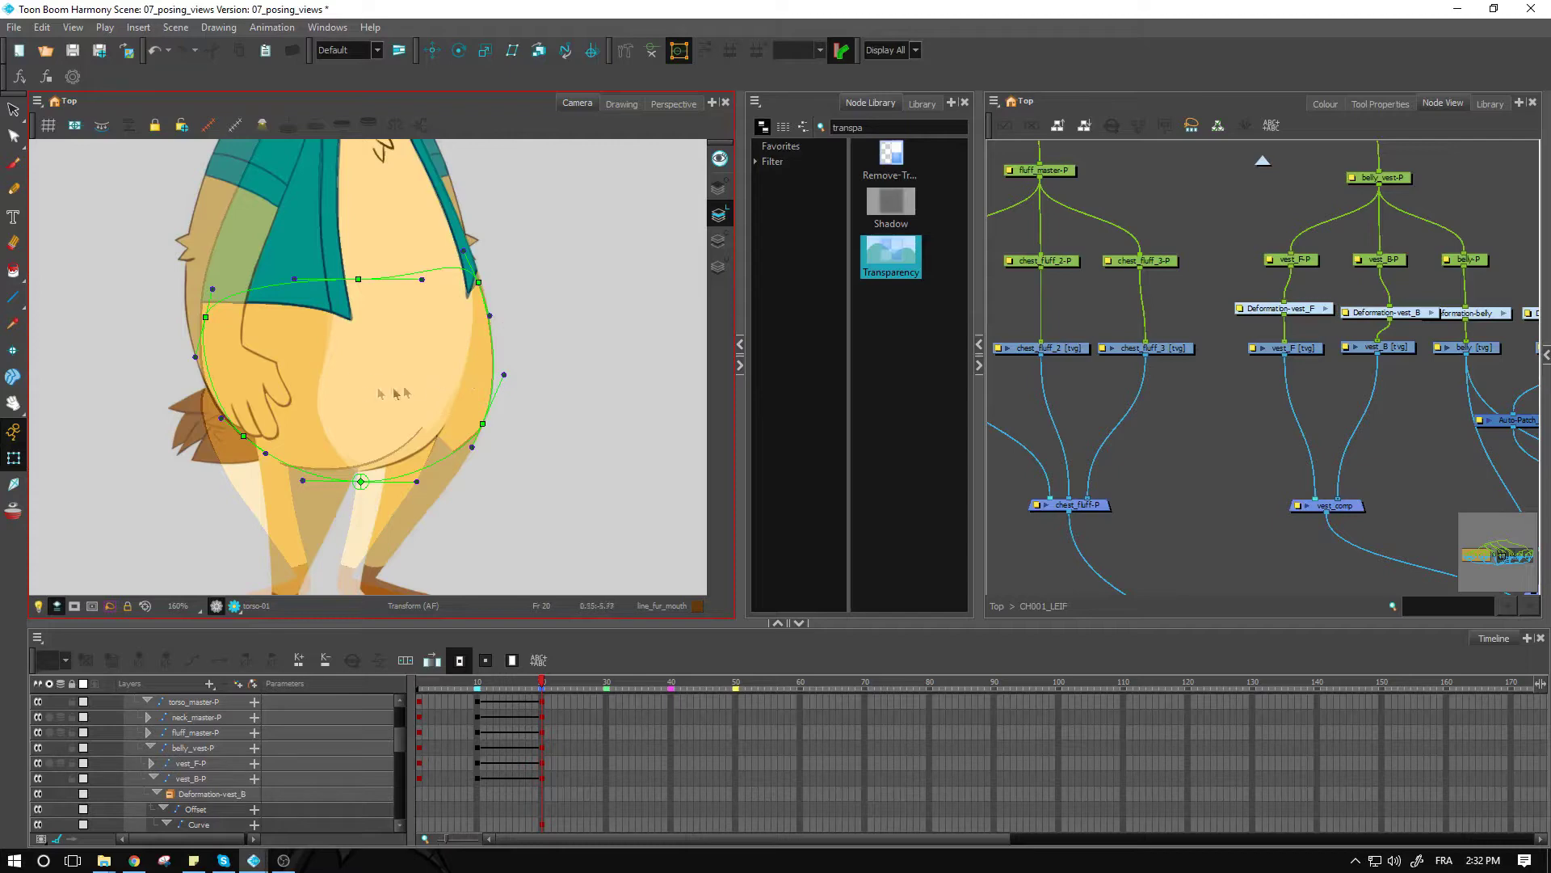
pyautogui.click(279, 501)
pyautogui.click(268, 451)
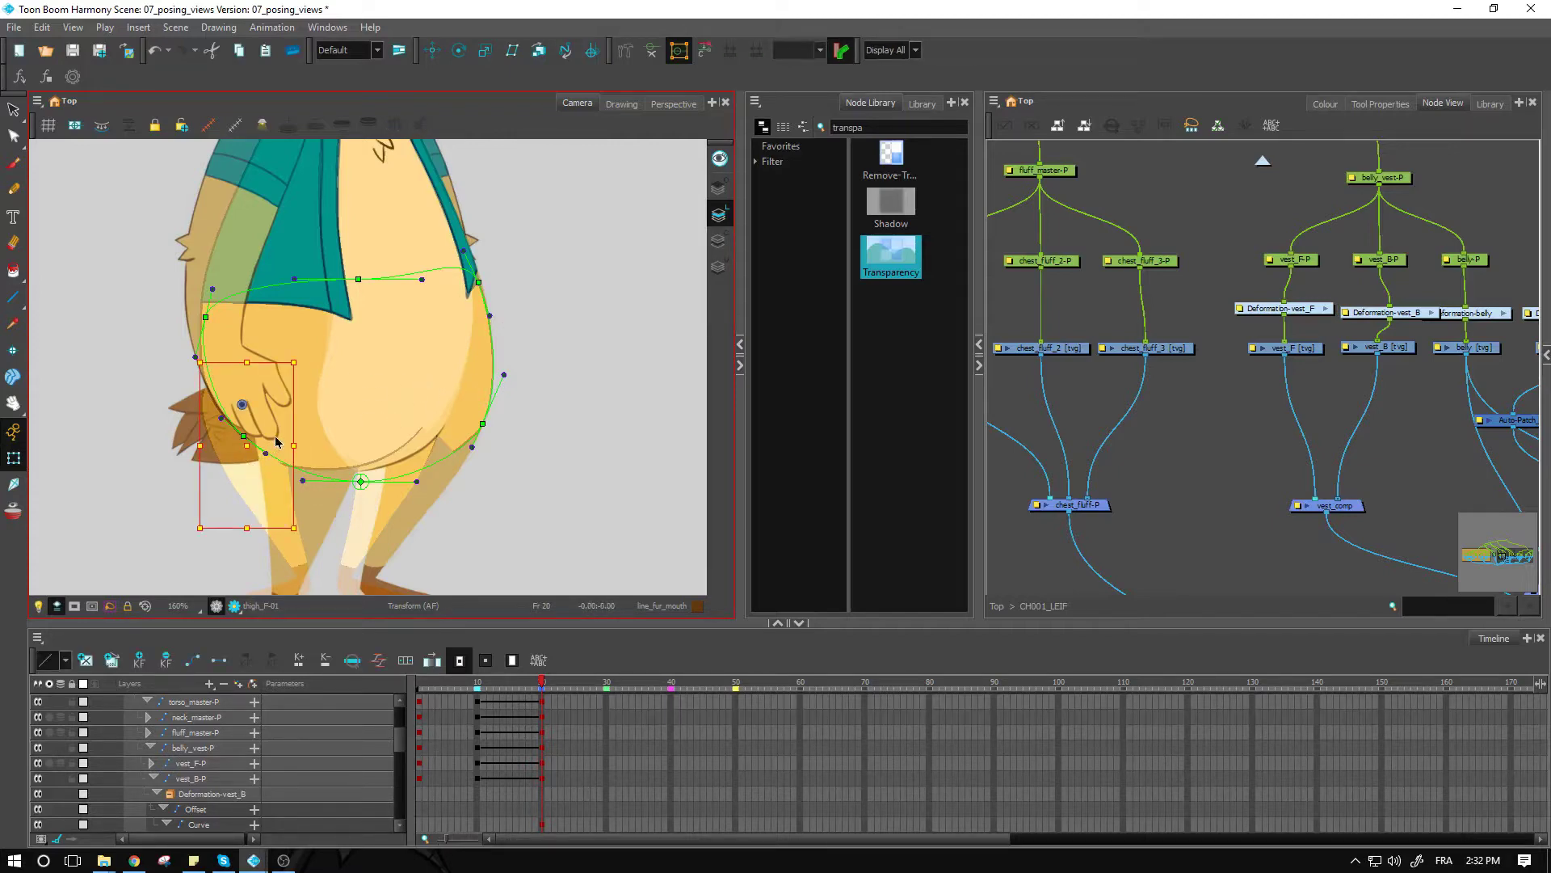
pyautogui.moveTo(443, 336); pyautogui.dragTo(446, 242)
pyautogui.scroll(-1, 415, 235)
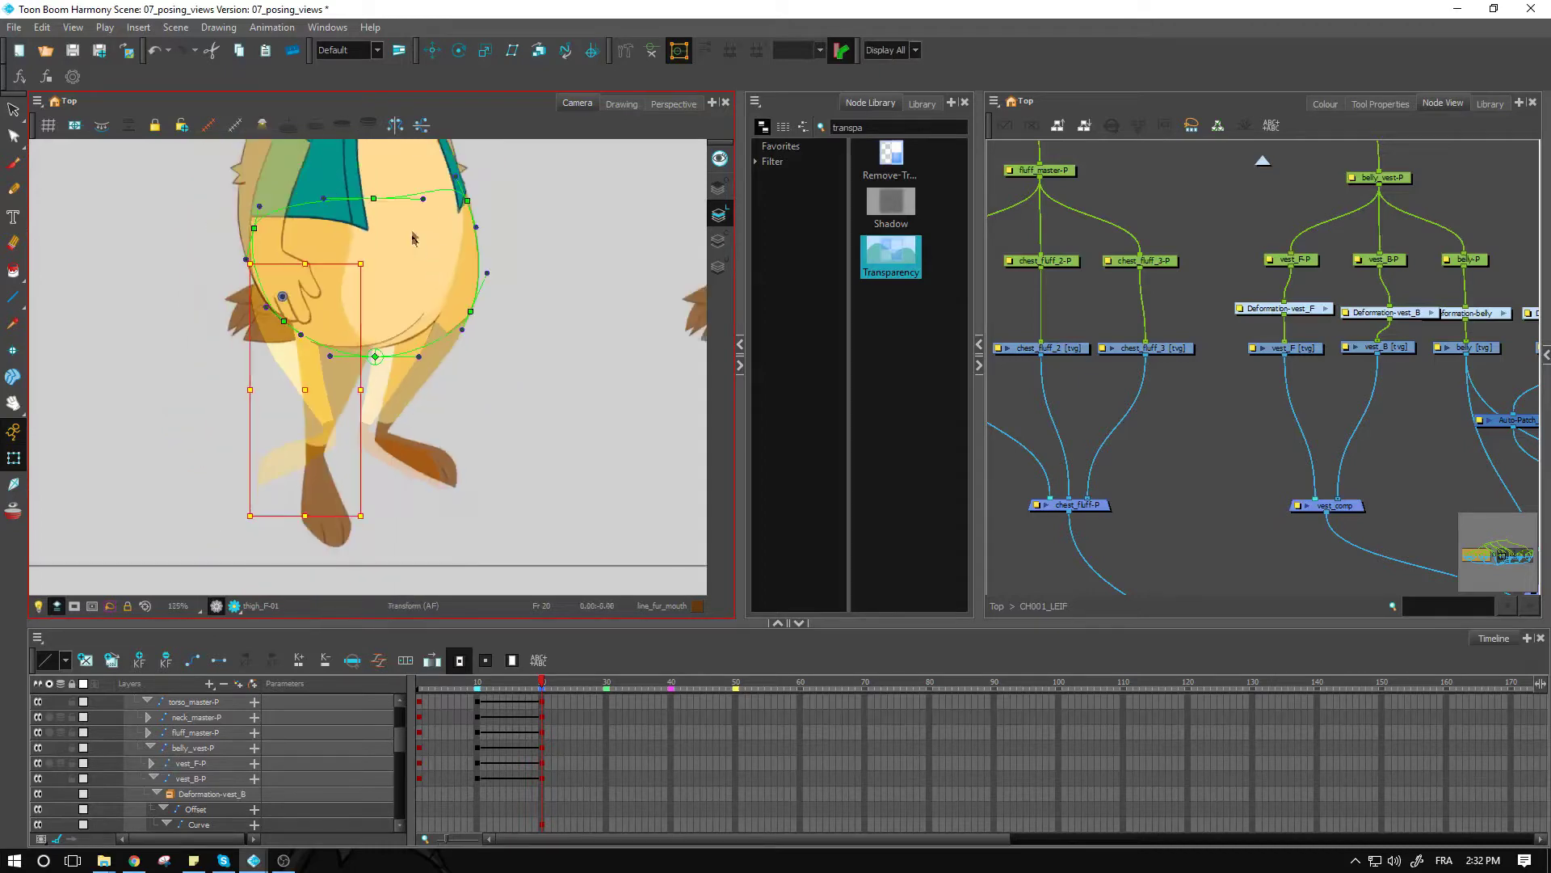
pyautogui.moveTo(375, 255); pyautogui.dragTo(398, 295)
pyautogui.moveTo(270, 392); pyautogui.dragTo(325, 406)
pyautogui.moveTo(333, 559); pyautogui.dragTo(305, 563)
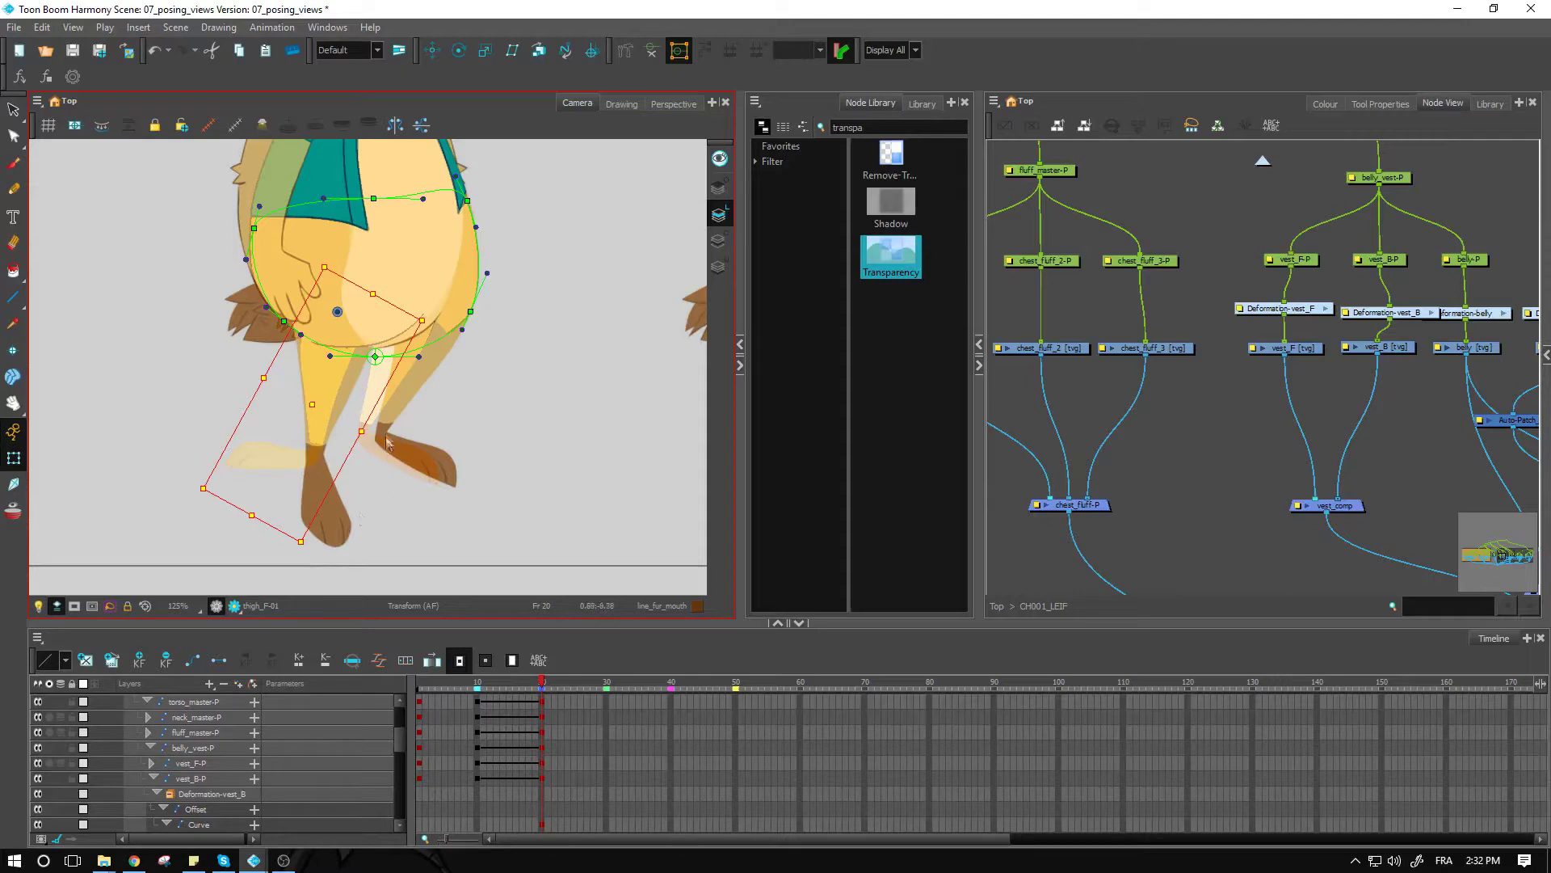
# Nudge the front leg slightly right and fine-tune its rotation to line up with the reference.
pyautogui.press('Right')
pyautogui.press('Right')
pyautogui.press('Right')
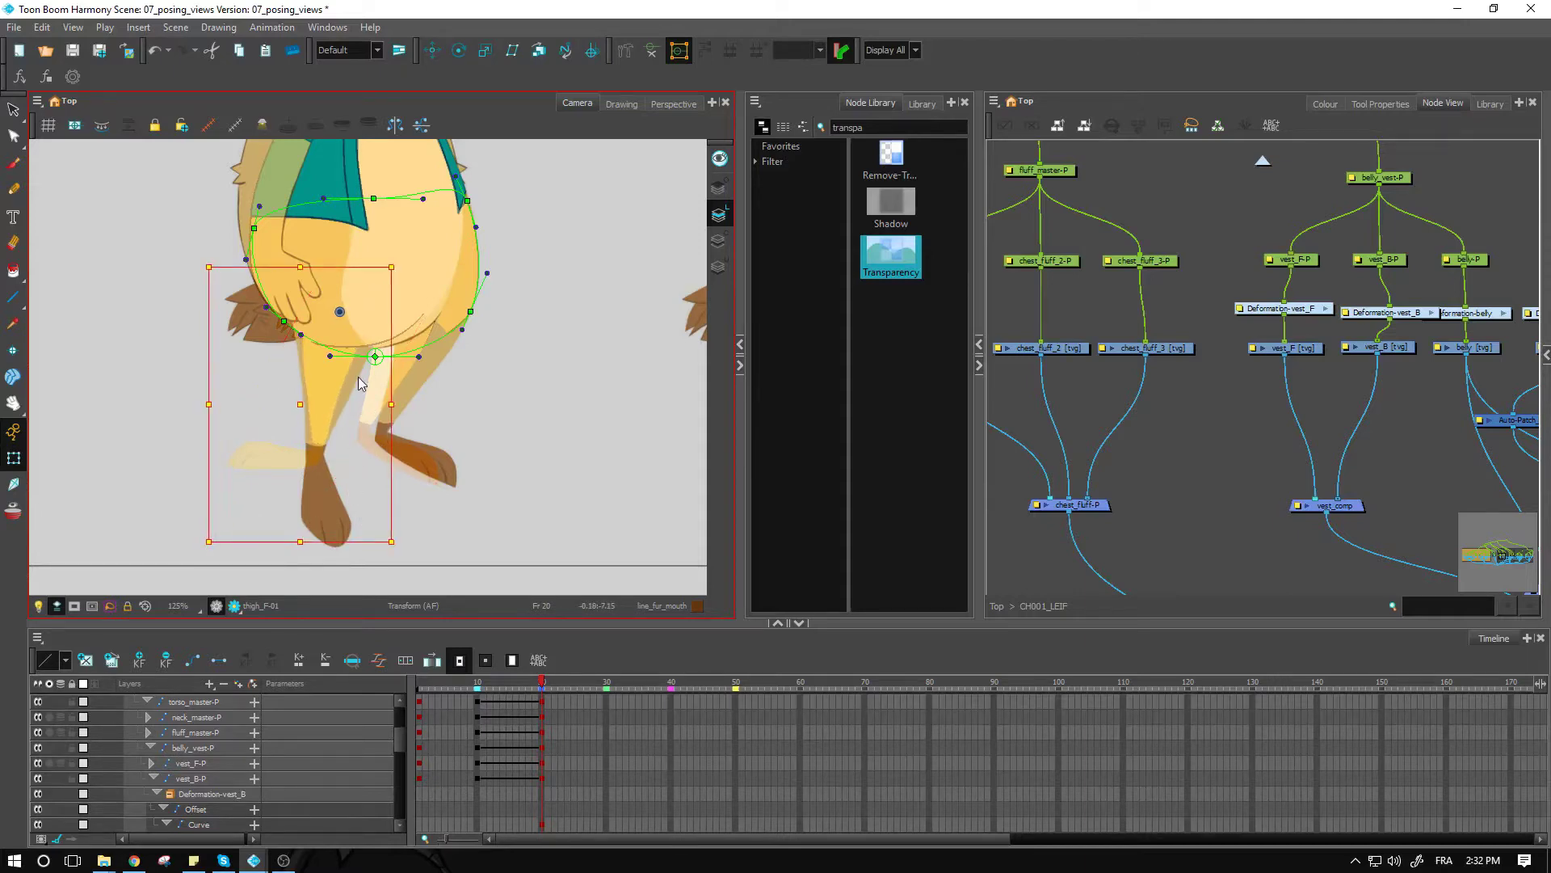
pyautogui.moveTo(402, 544); pyautogui.dragTo(401, 556)
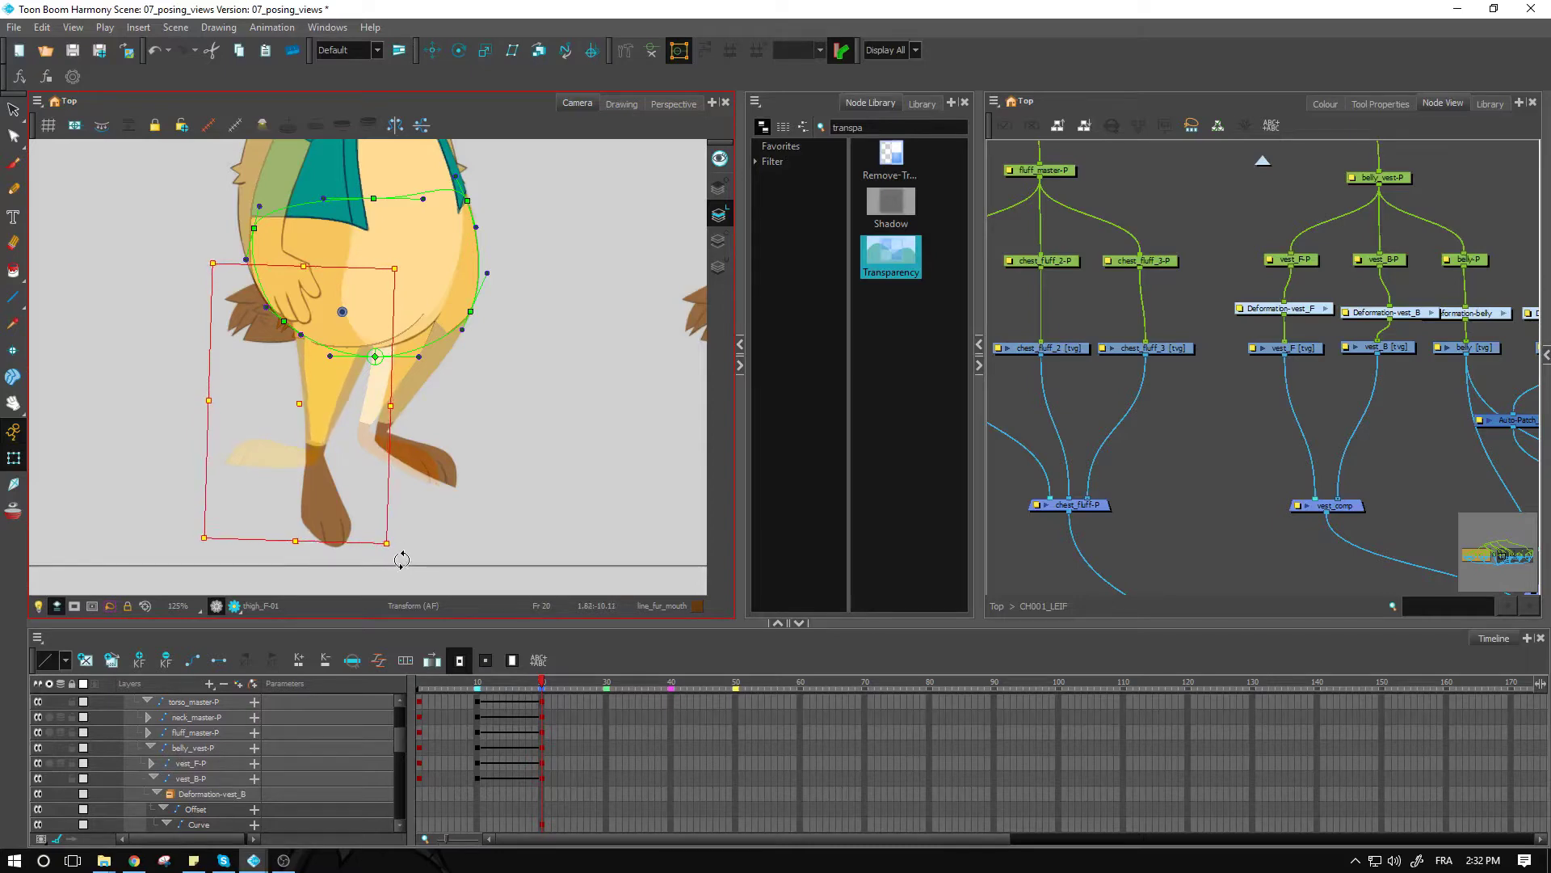
pyautogui.click(567, 444)
pyautogui.press('2')
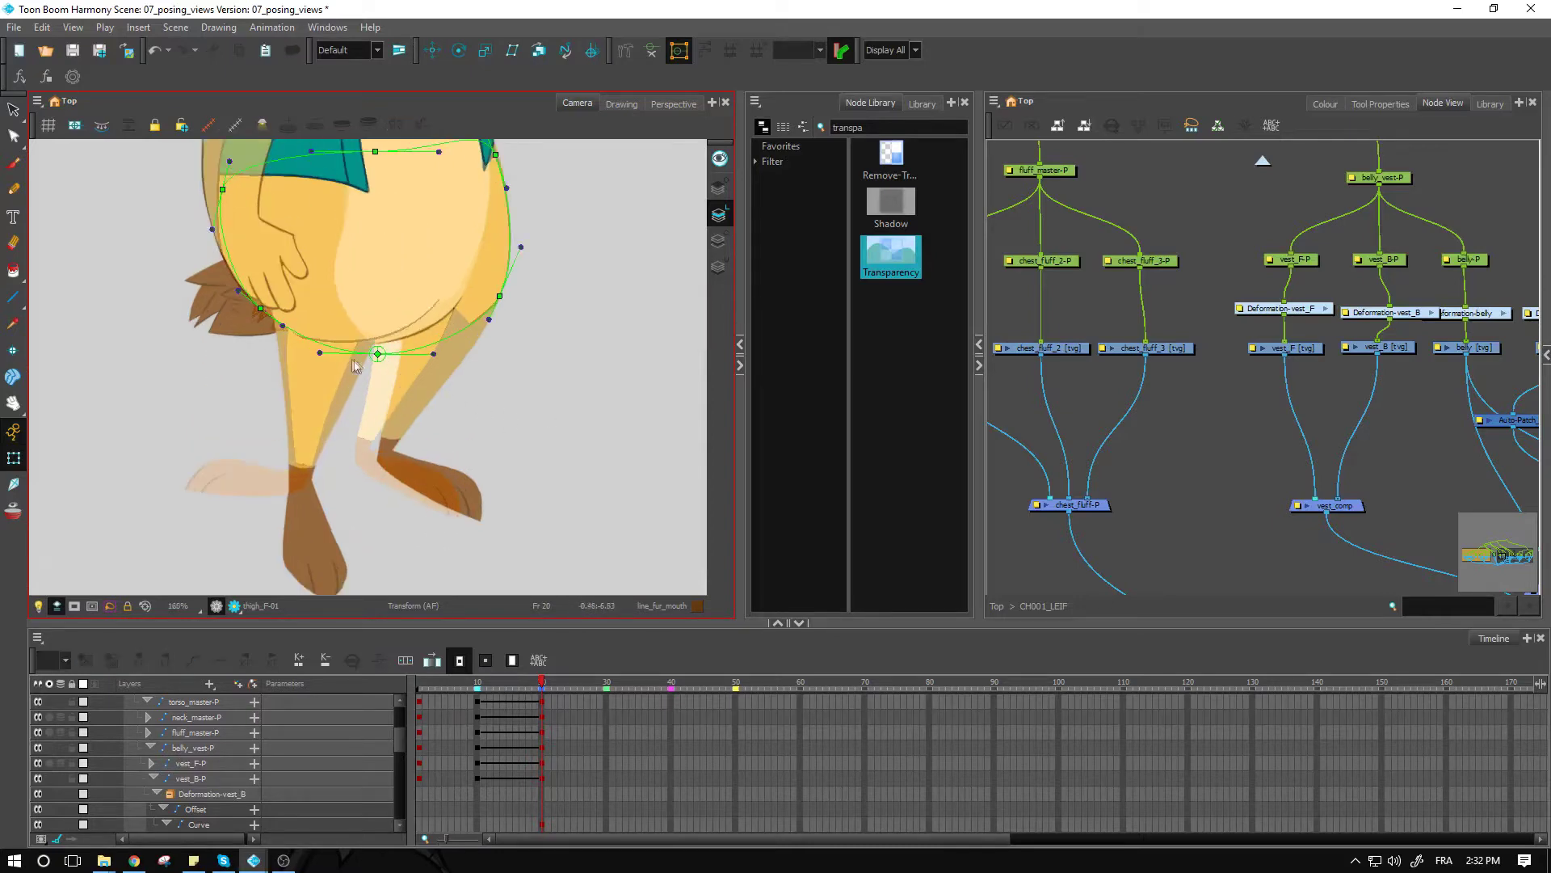
# Switch the front thigh from its curve deformer to the envelope deformer and show its control points.
pyautogui.scroll(2, 354, 366)
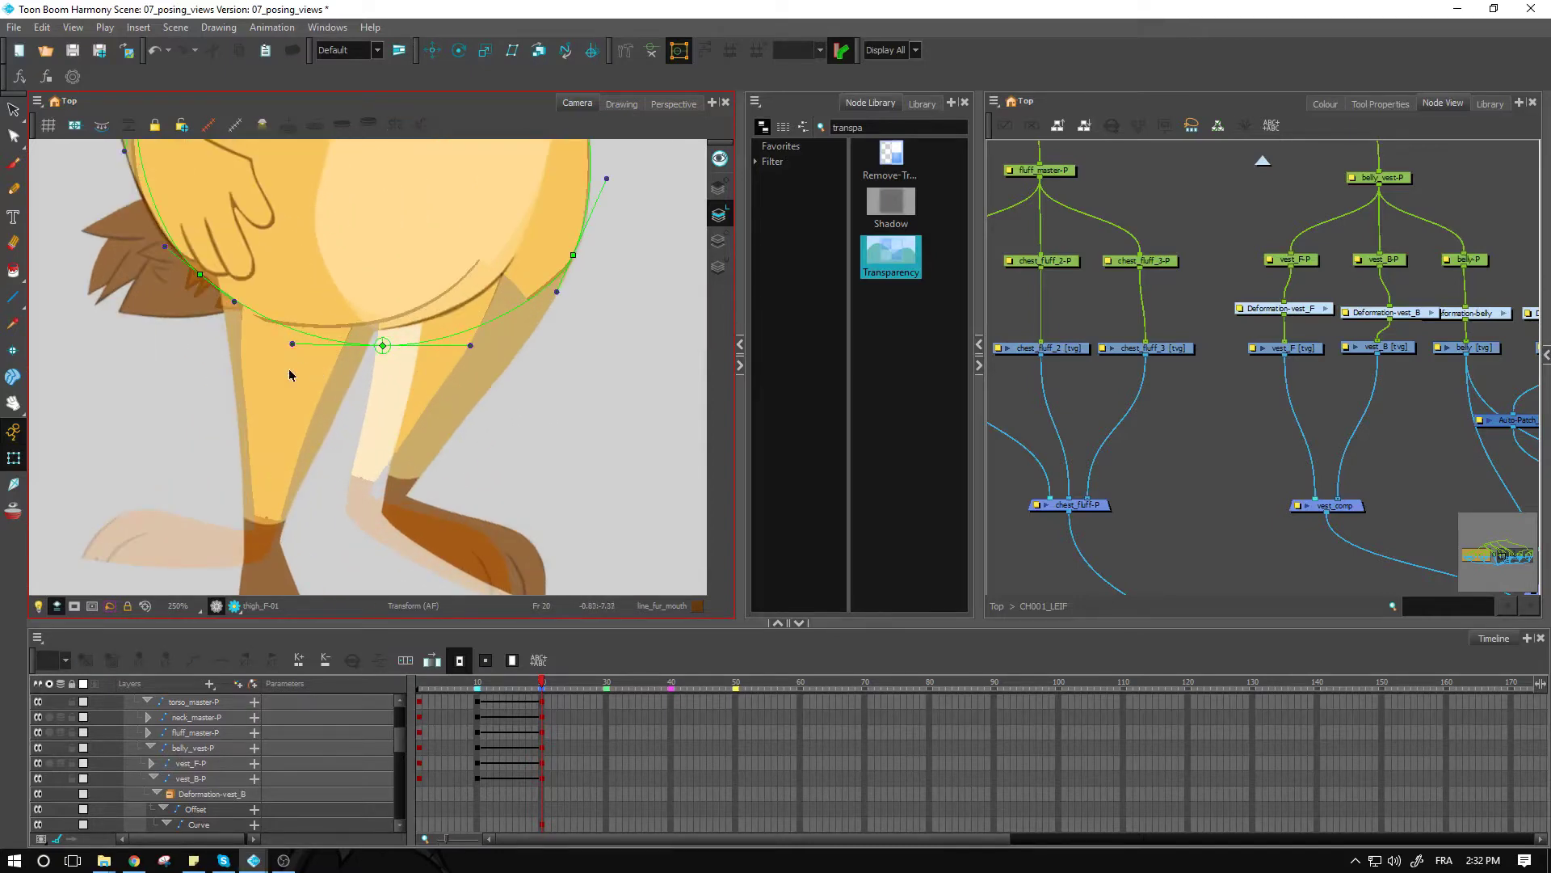
pyautogui.click(289, 374)
pyautogui.scroll(1, 313, 366)
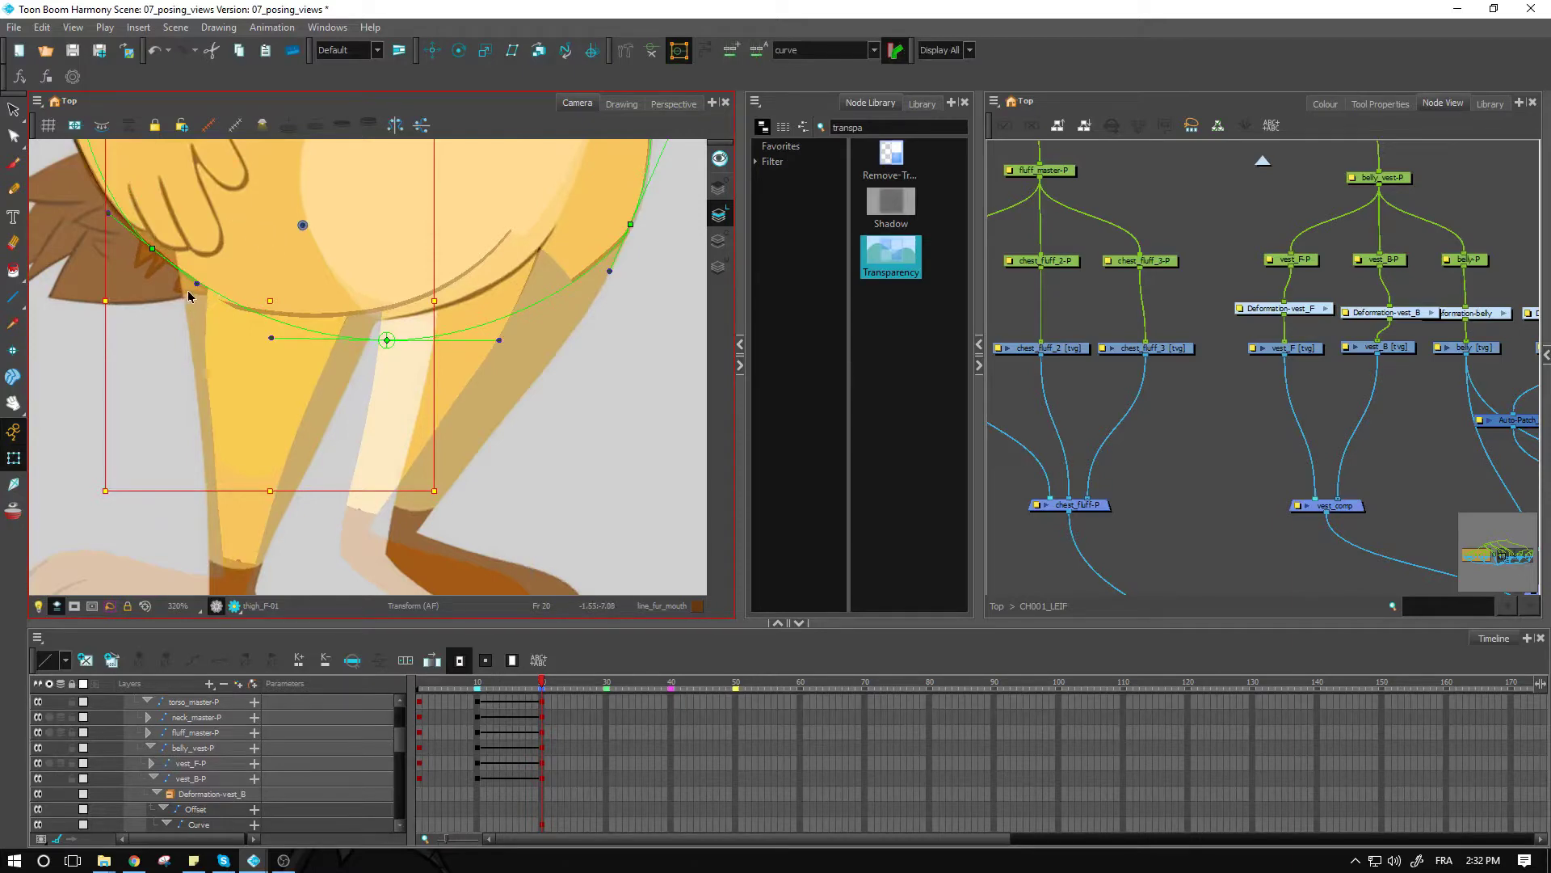
pyautogui.click(358, 430)
pyautogui.click(226, 338)
pyautogui.click(652, 54)
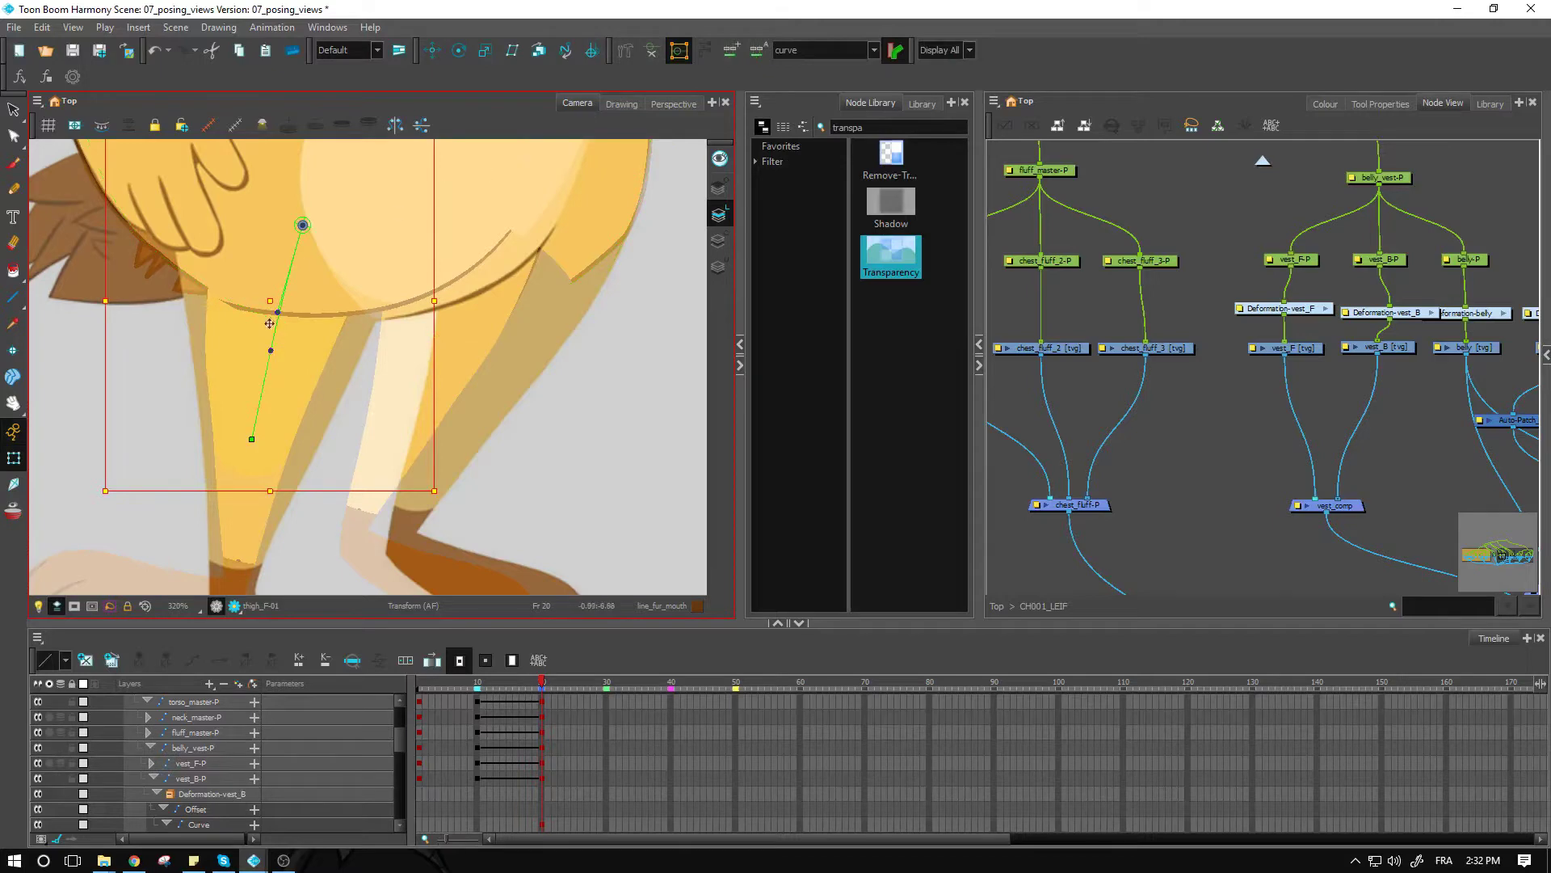
pyautogui.click(362, 395)
pyautogui.click(651, 52)
pyautogui.click(304, 389)
pyautogui.click(333, 420)
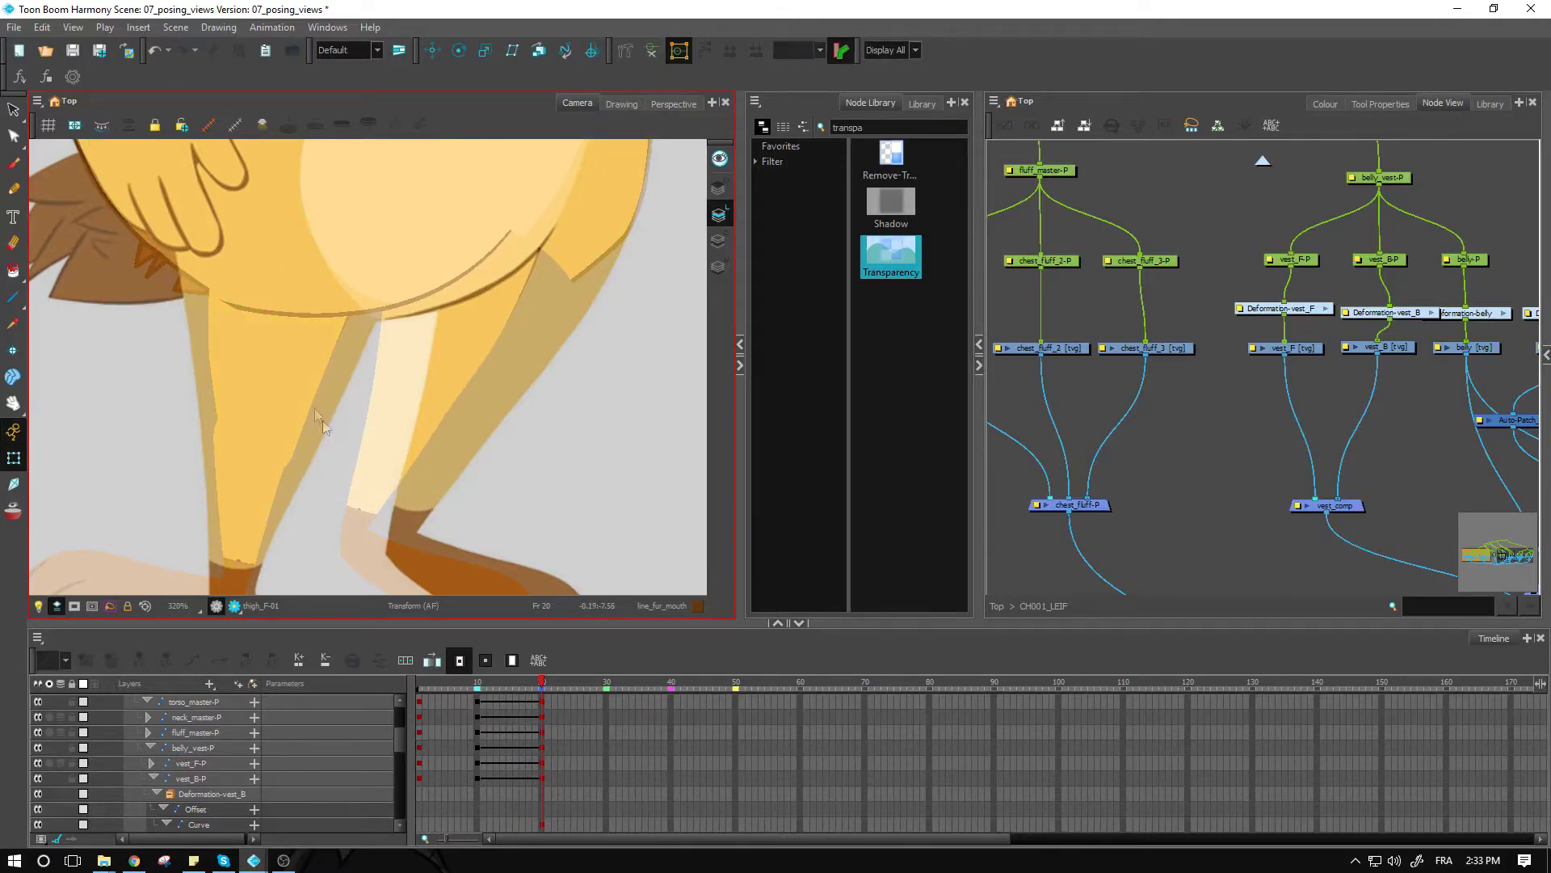
pyautogui.click(254, 358)
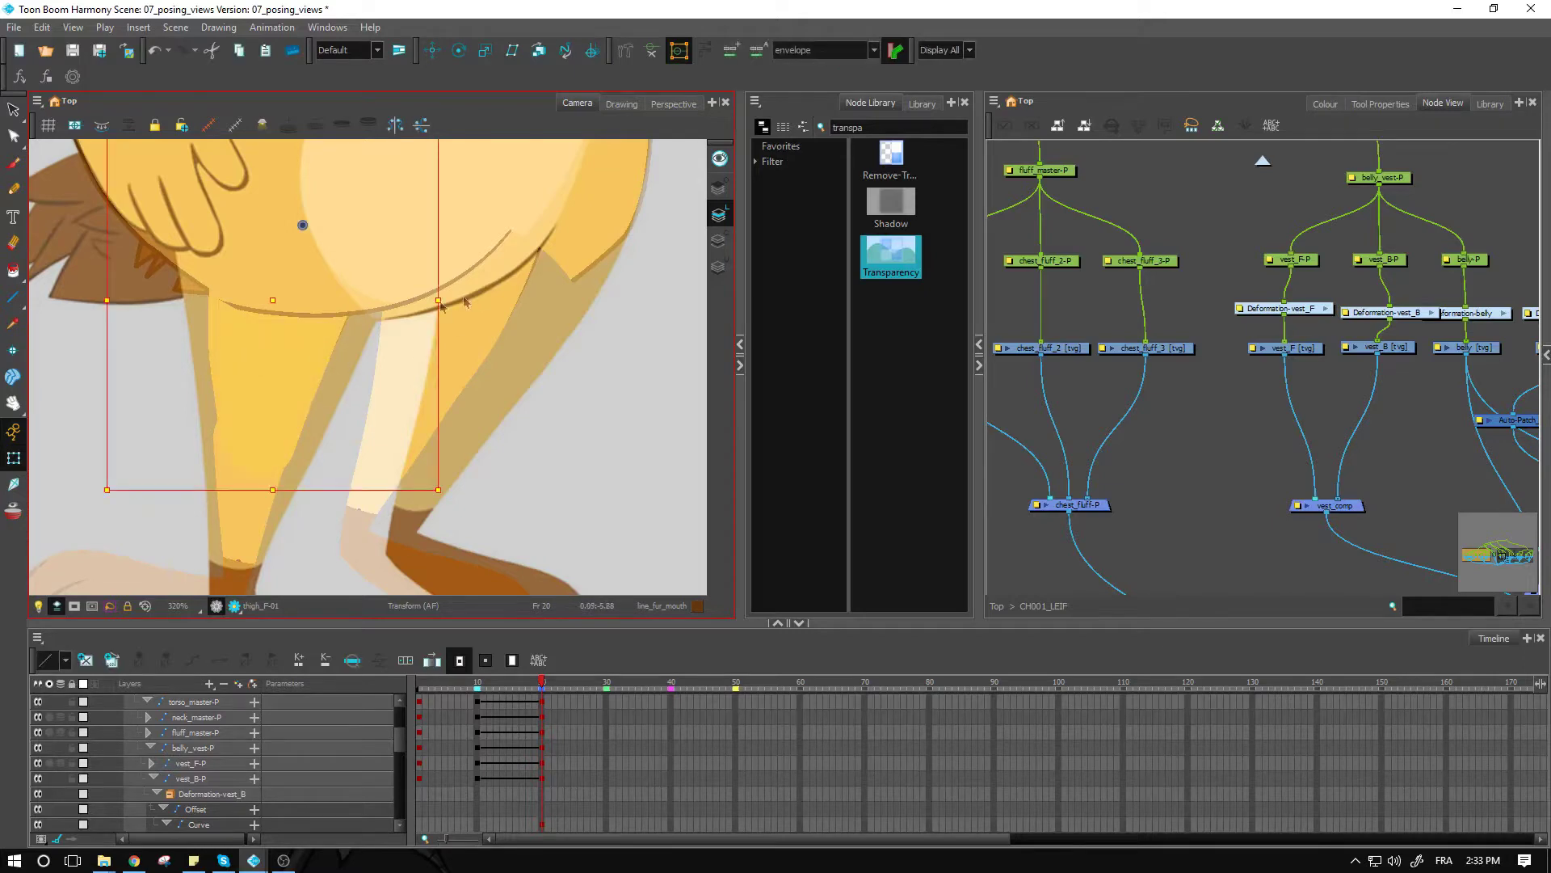
pyautogui.click(652, 51)
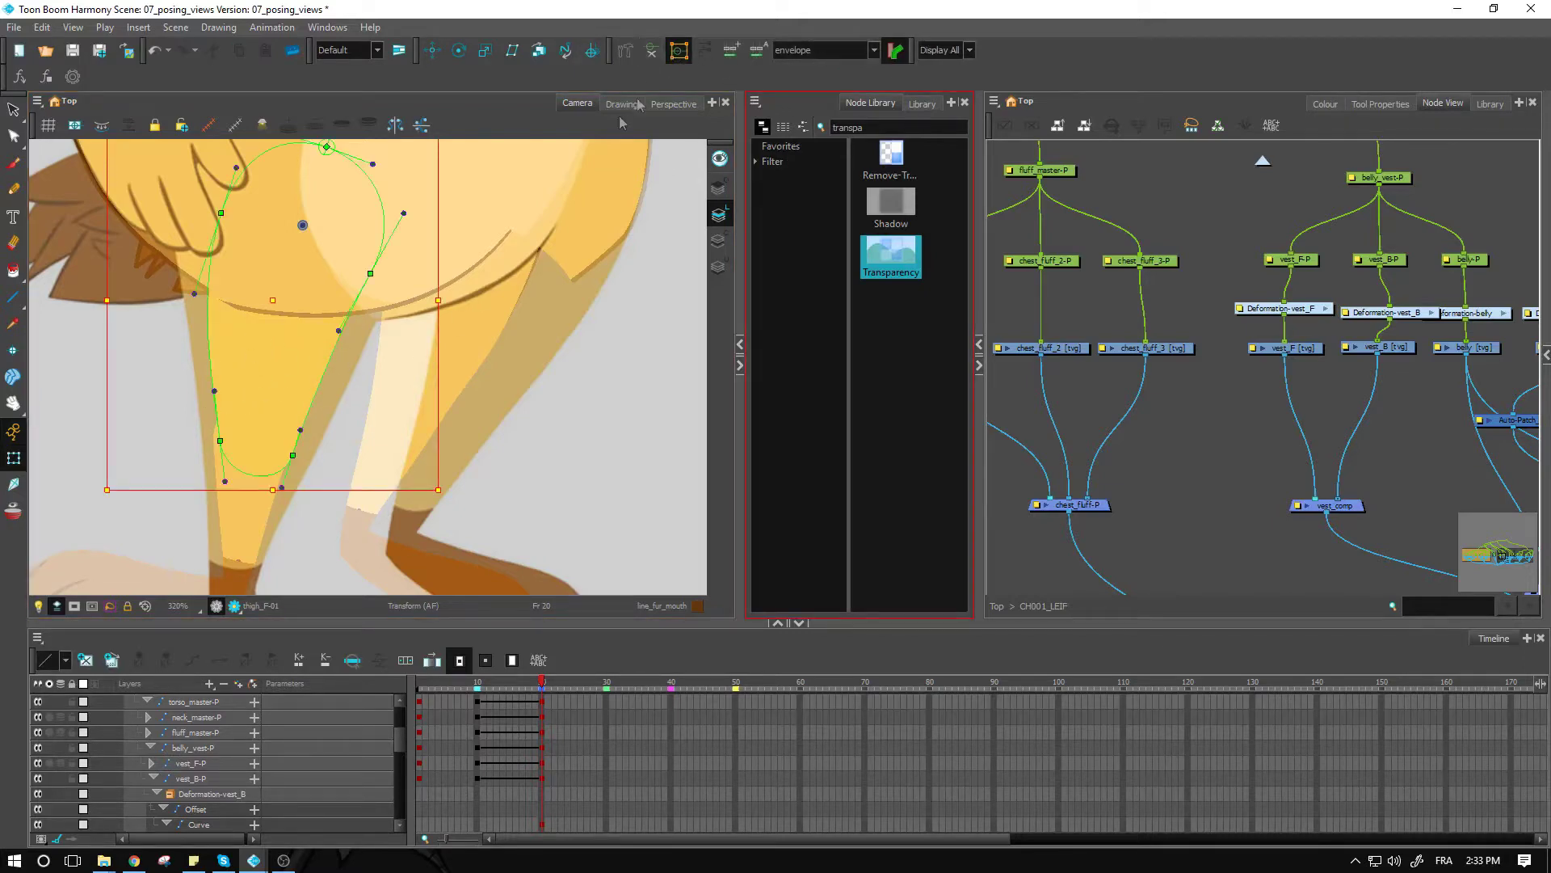
# Fit the front thigh's envelope to the reference outline by moving its upper and lower control points on both sides outward.
pyautogui.moveTo(222, 215); pyautogui.dragTo(188, 195)
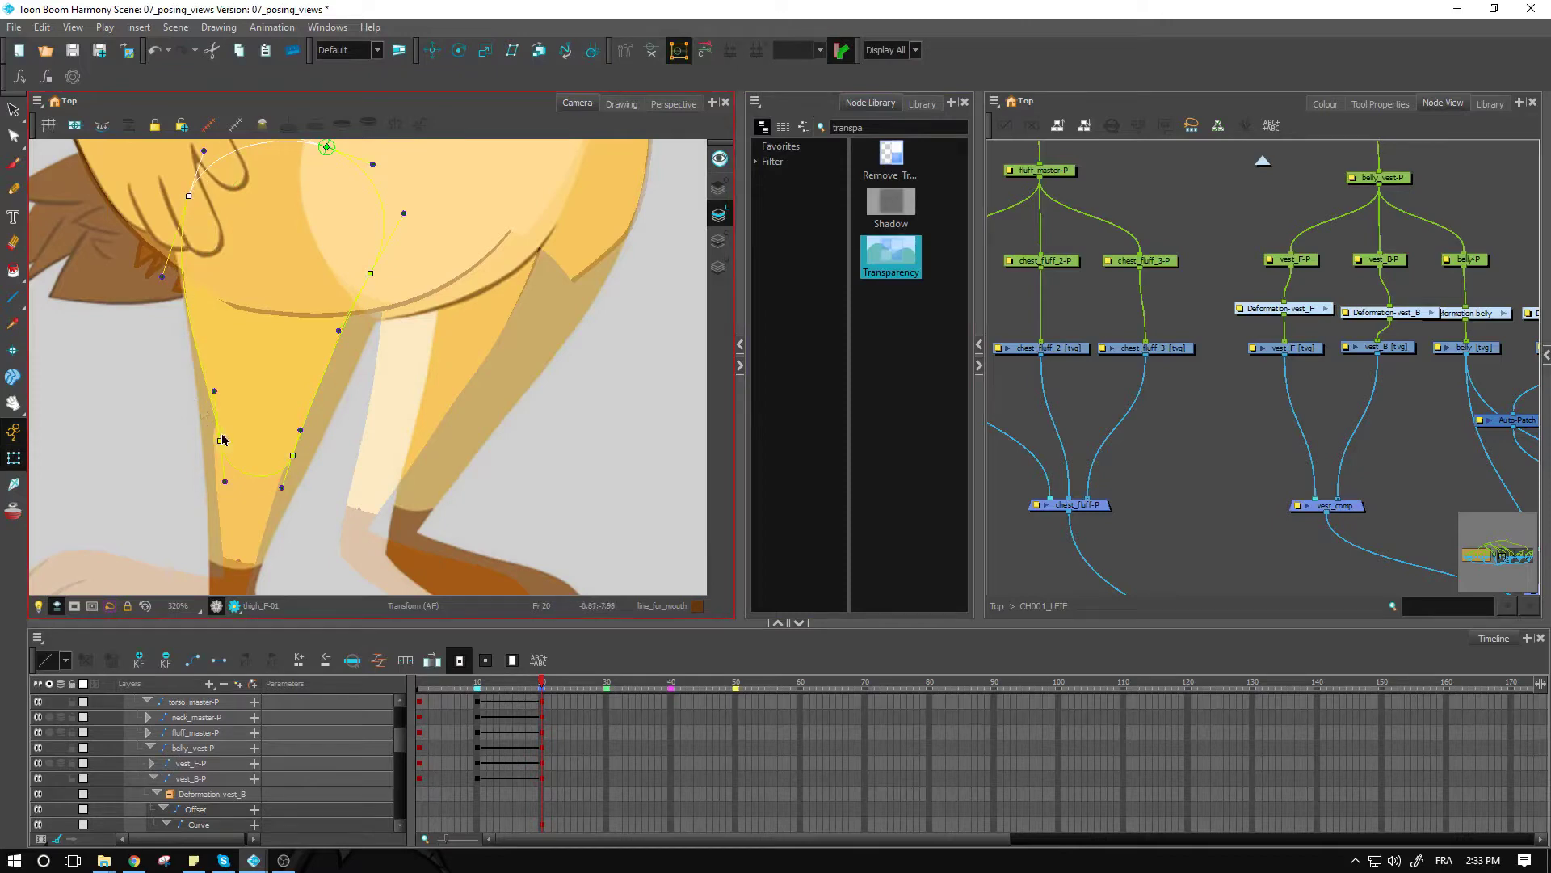
pyautogui.moveTo(219, 440); pyautogui.dragTo(312, 460)
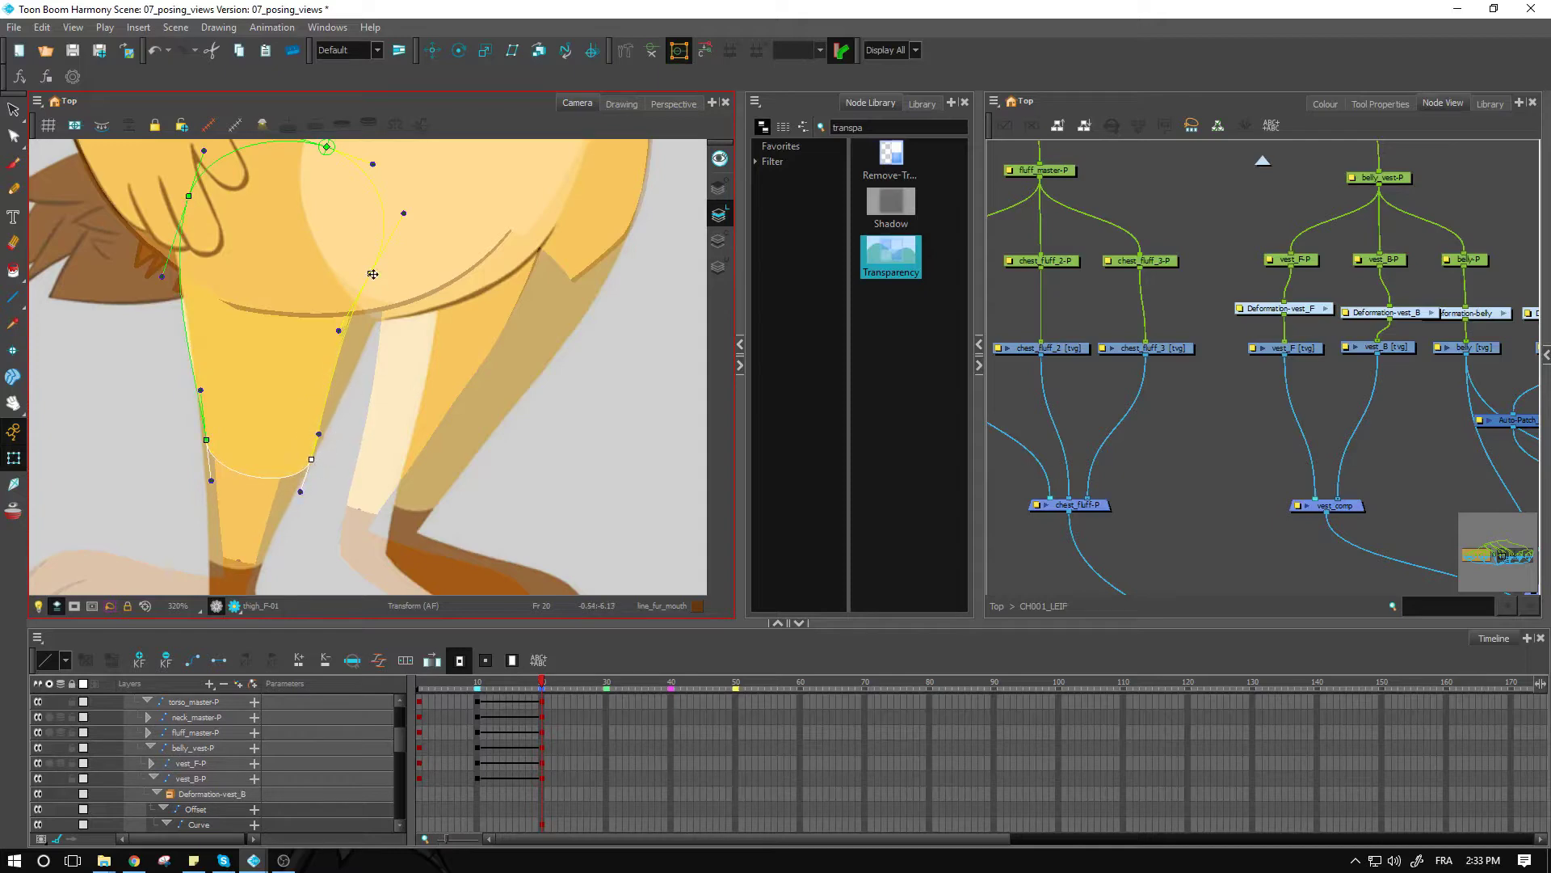
pyautogui.moveTo(384, 279); pyautogui.dragTo(409, 284)
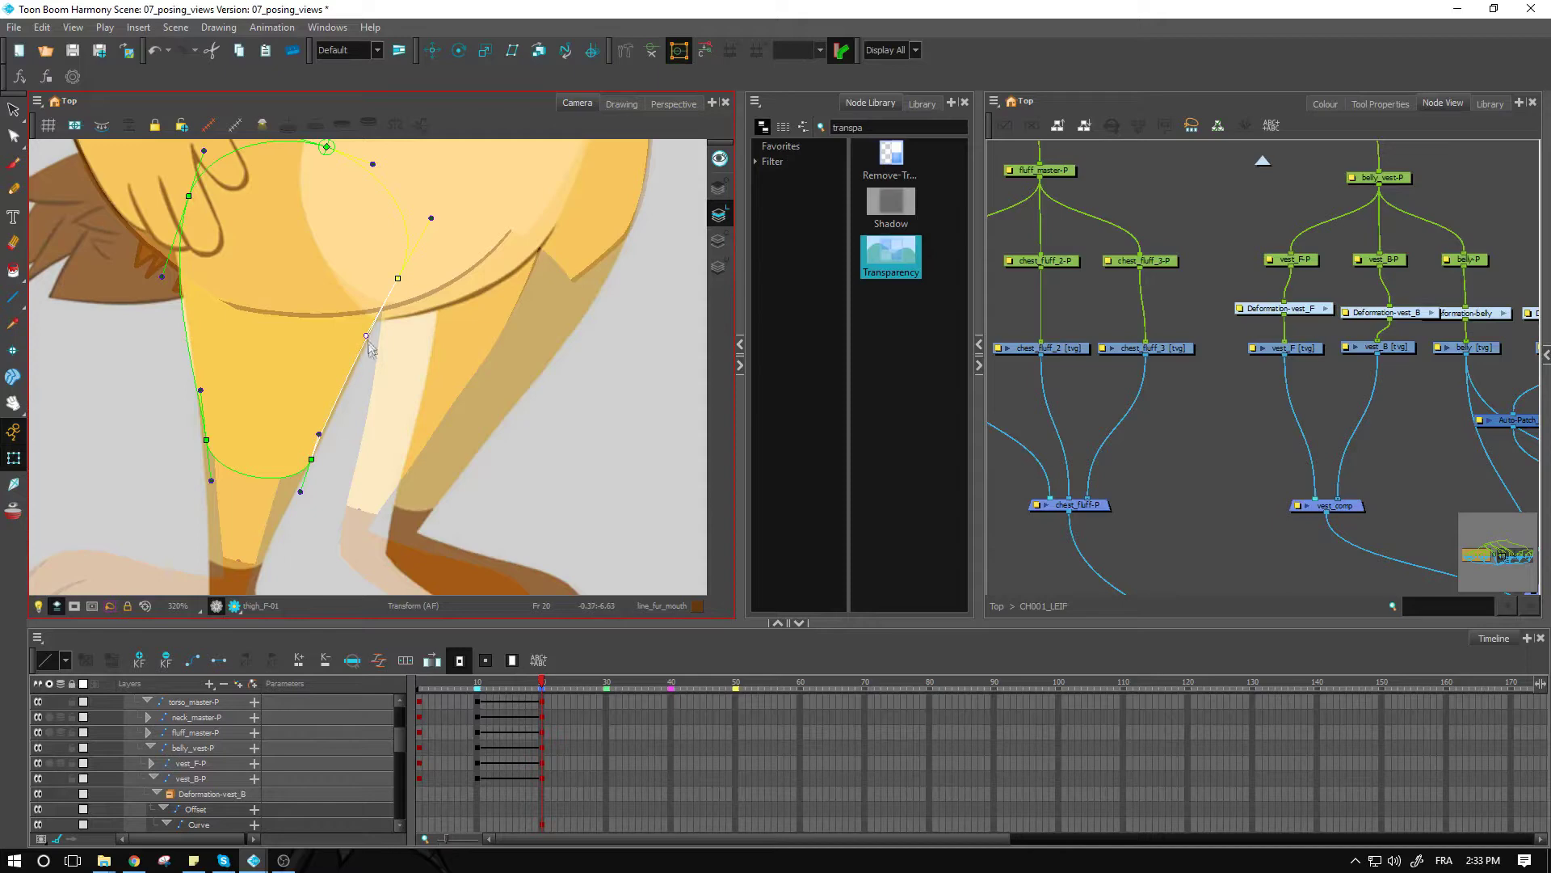
pyautogui.moveTo(279, 404); pyautogui.dragTo(346, 265)
pyautogui.click(346, 265)
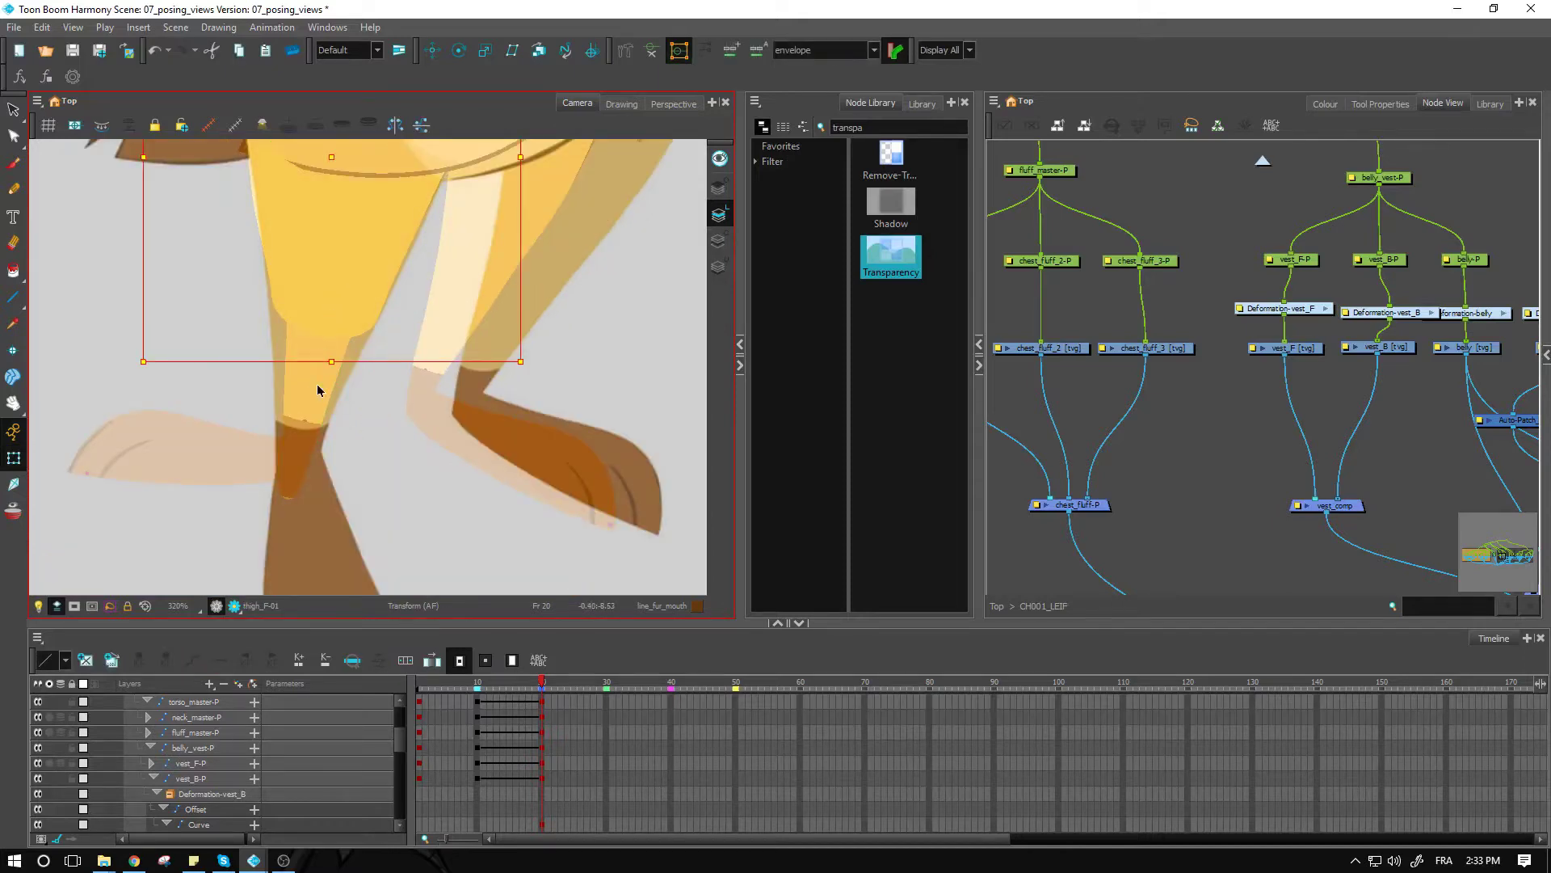
# Show the front lower leg's envelope deformer and widen its upper points so the knee area fills the reference outline.
pyautogui.click(318, 390)
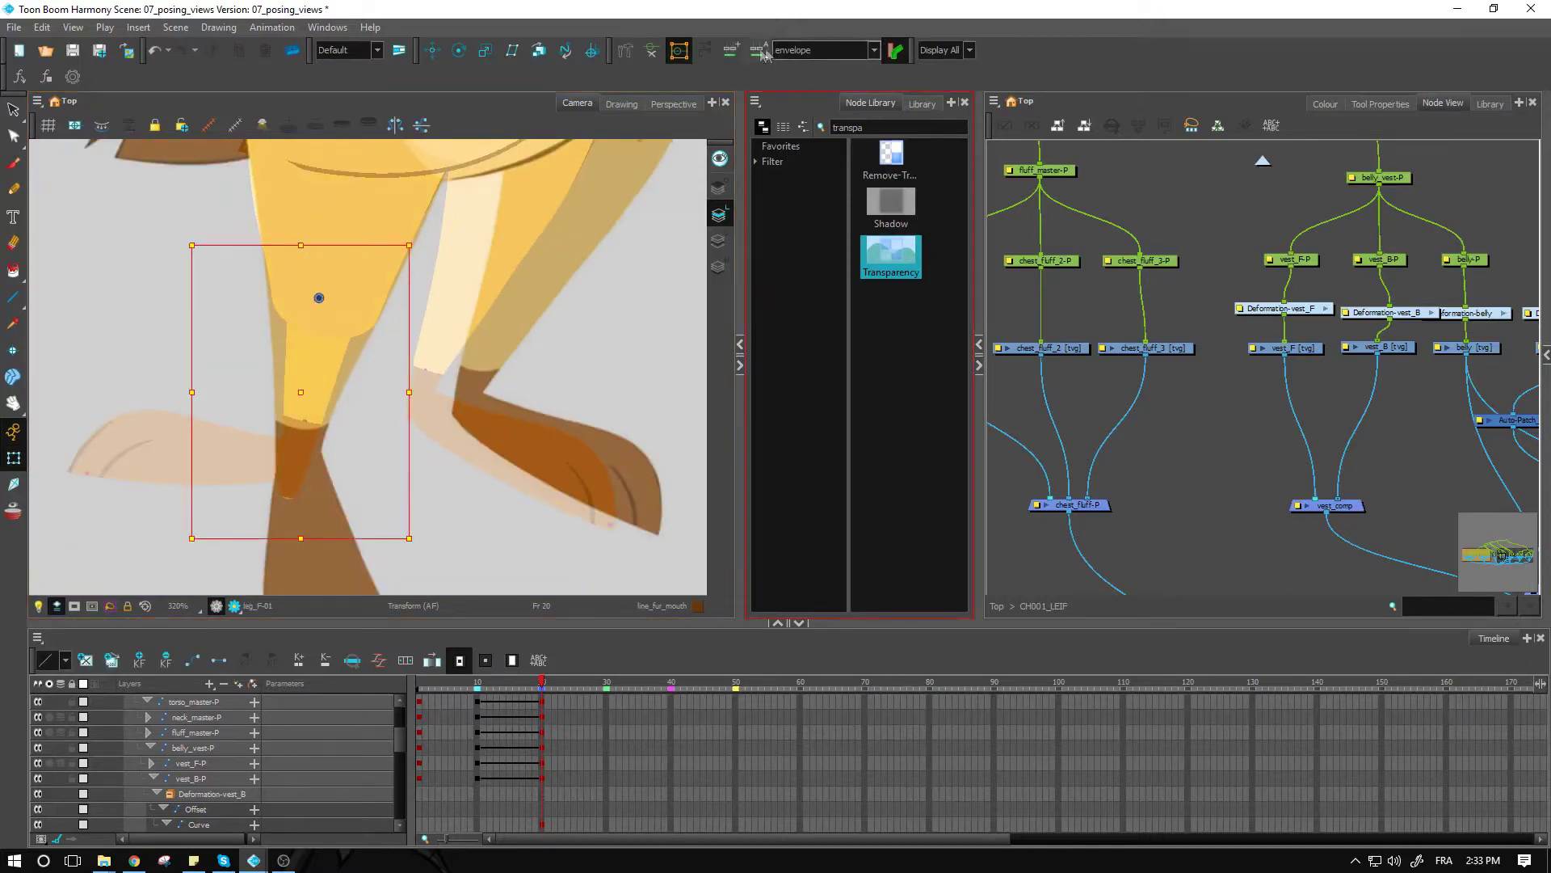
pyautogui.click(656, 52)
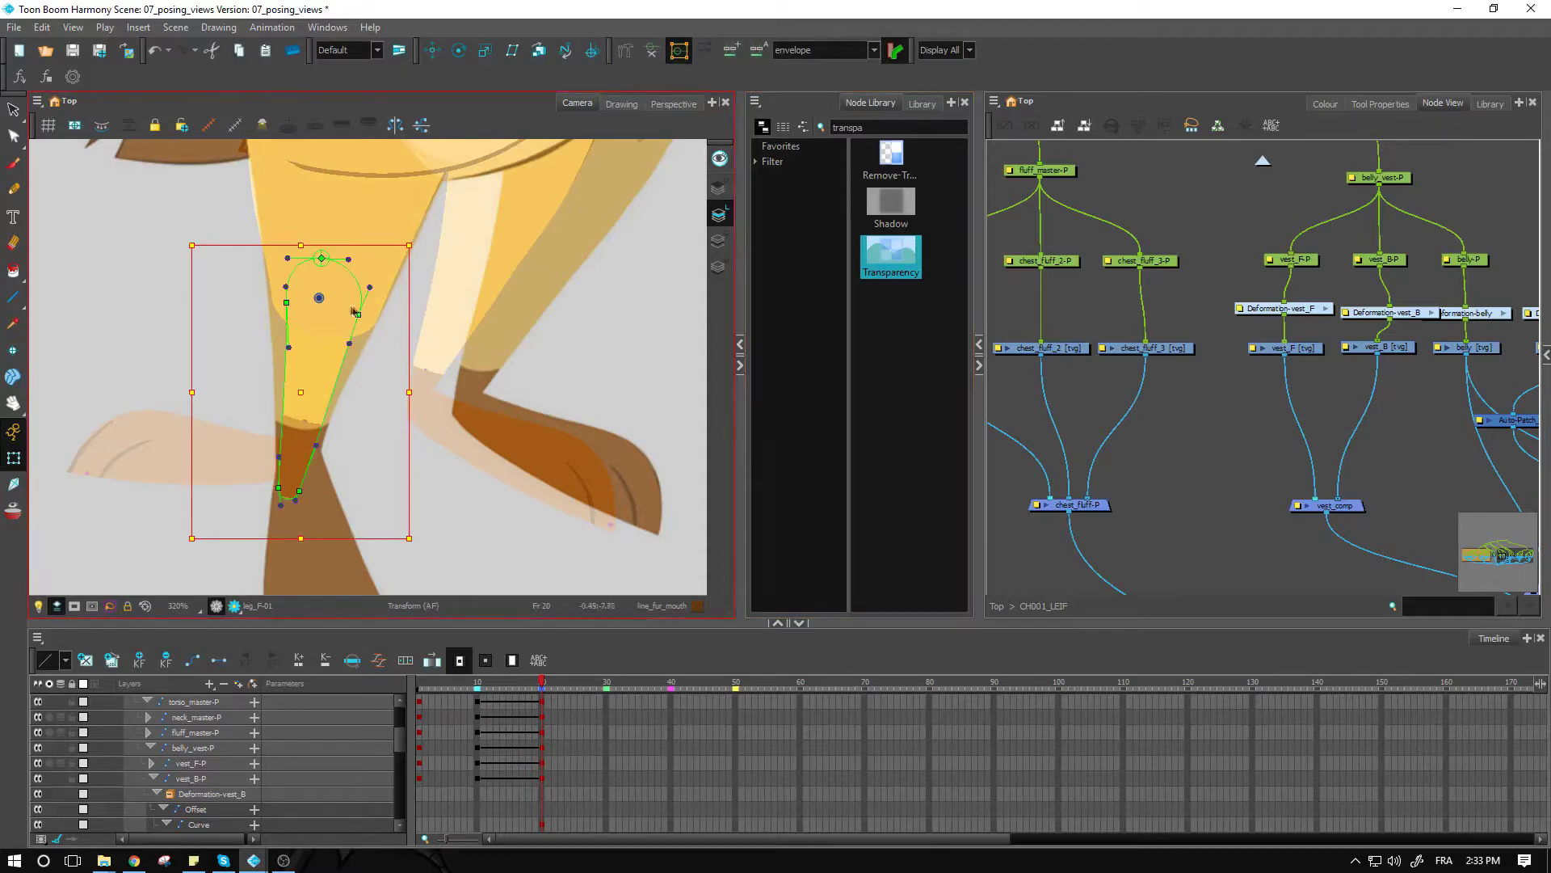
pyautogui.click(287, 302)
pyautogui.click(321, 260)
pyautogui.keyDown('shift'); pyautogui.click(359, 316); pyautogui.keyUp('shift')
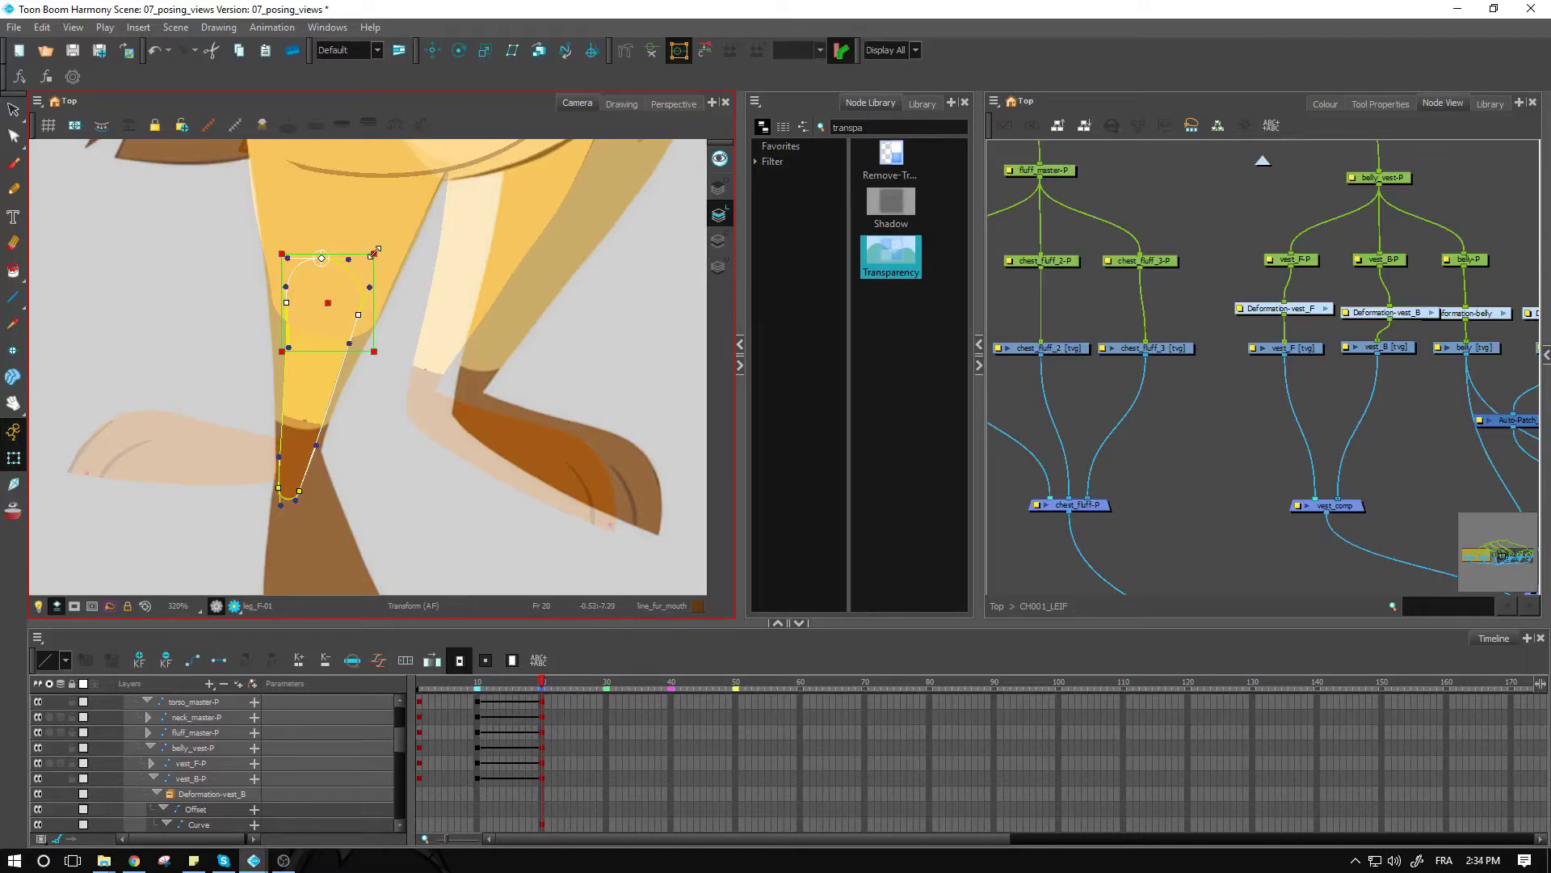
pyautogui.moveTo(383, 254); pyautogui.dragTo(393, 257)
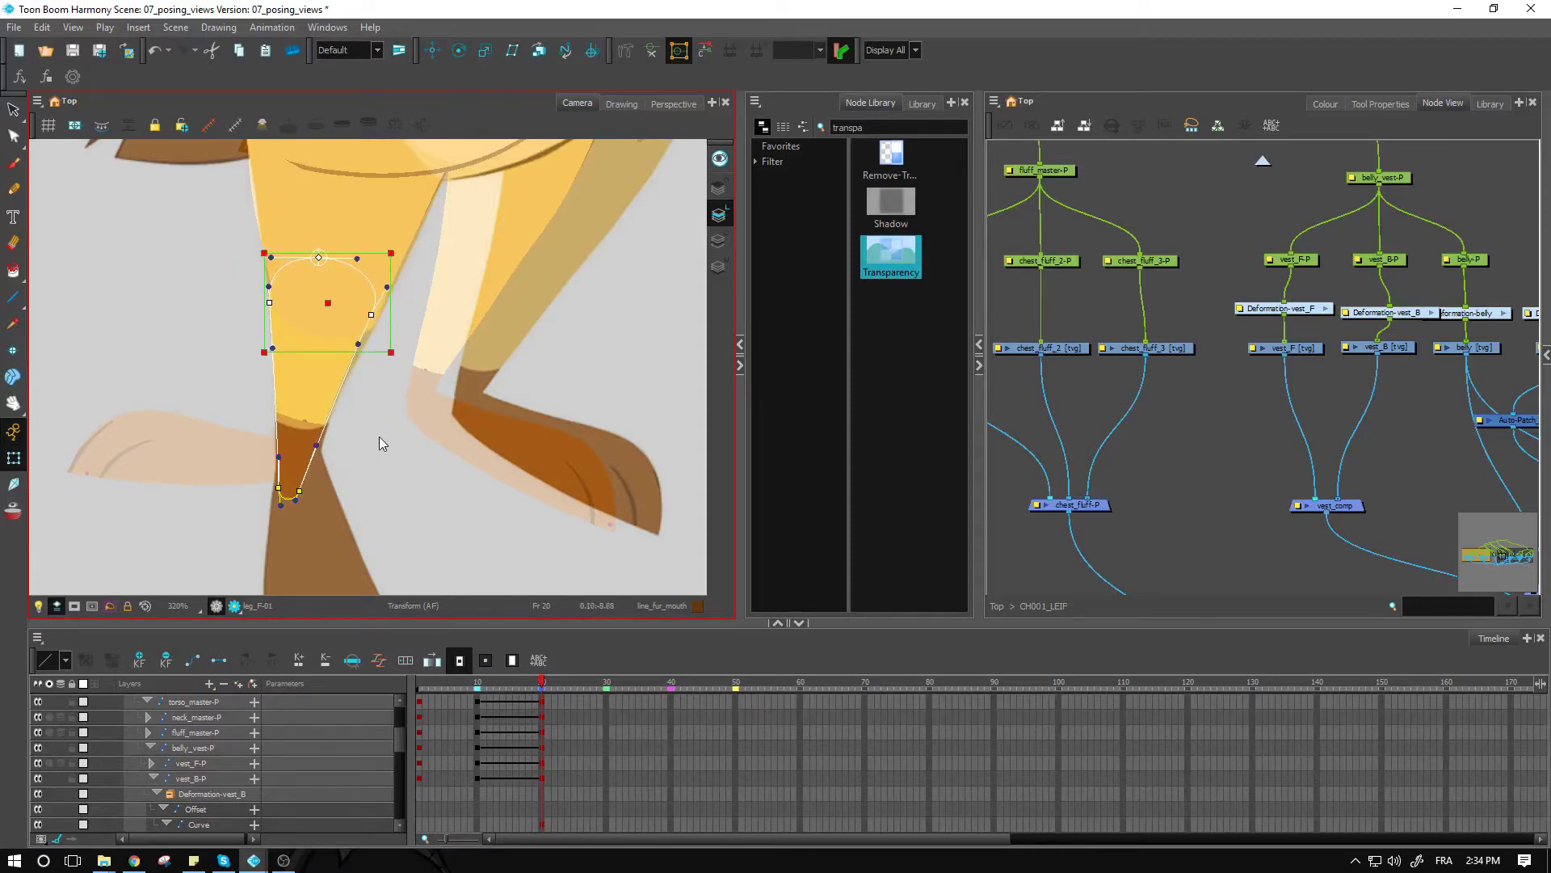
pyautogui.click(368, 325)
pyautogui.click(372, 316)
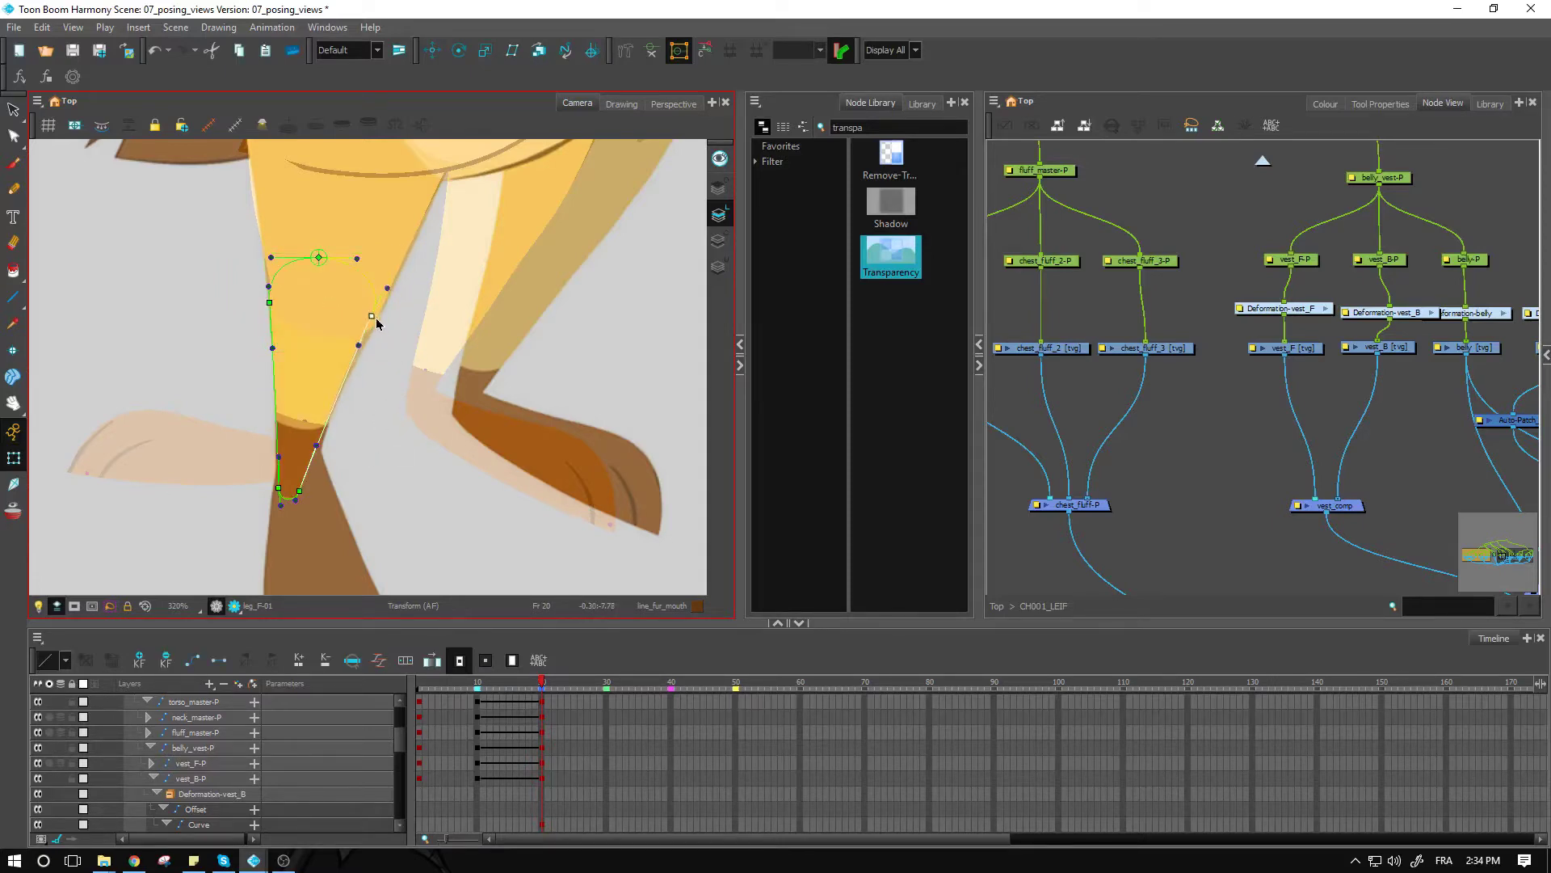
pyautogui.click(345, 465)
pyautogui.click(311, 467)
pyautogui.click(371, 429)
# Select the front ankle spot, rotate it slightly and nudge it to line up with the reference ankle.
pyautogui.click(305, 434)
pyautogui.moveTo(394, 548); pyautogui.dragTo(399, 538)
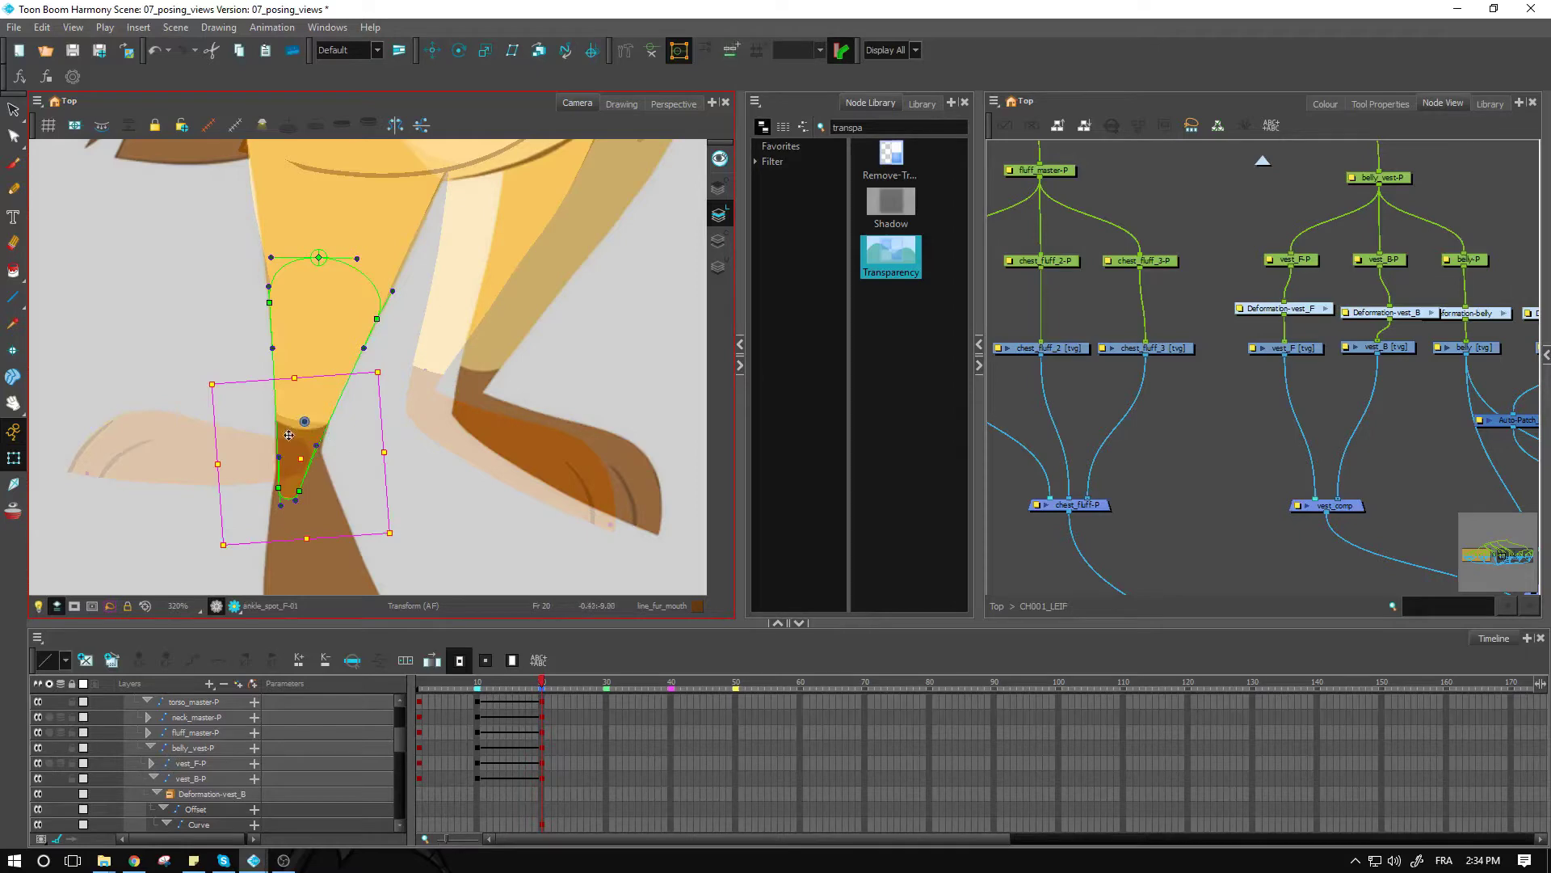
pyautogui.moveTo(299, 434); pyautogui.dragTo(300, 439)
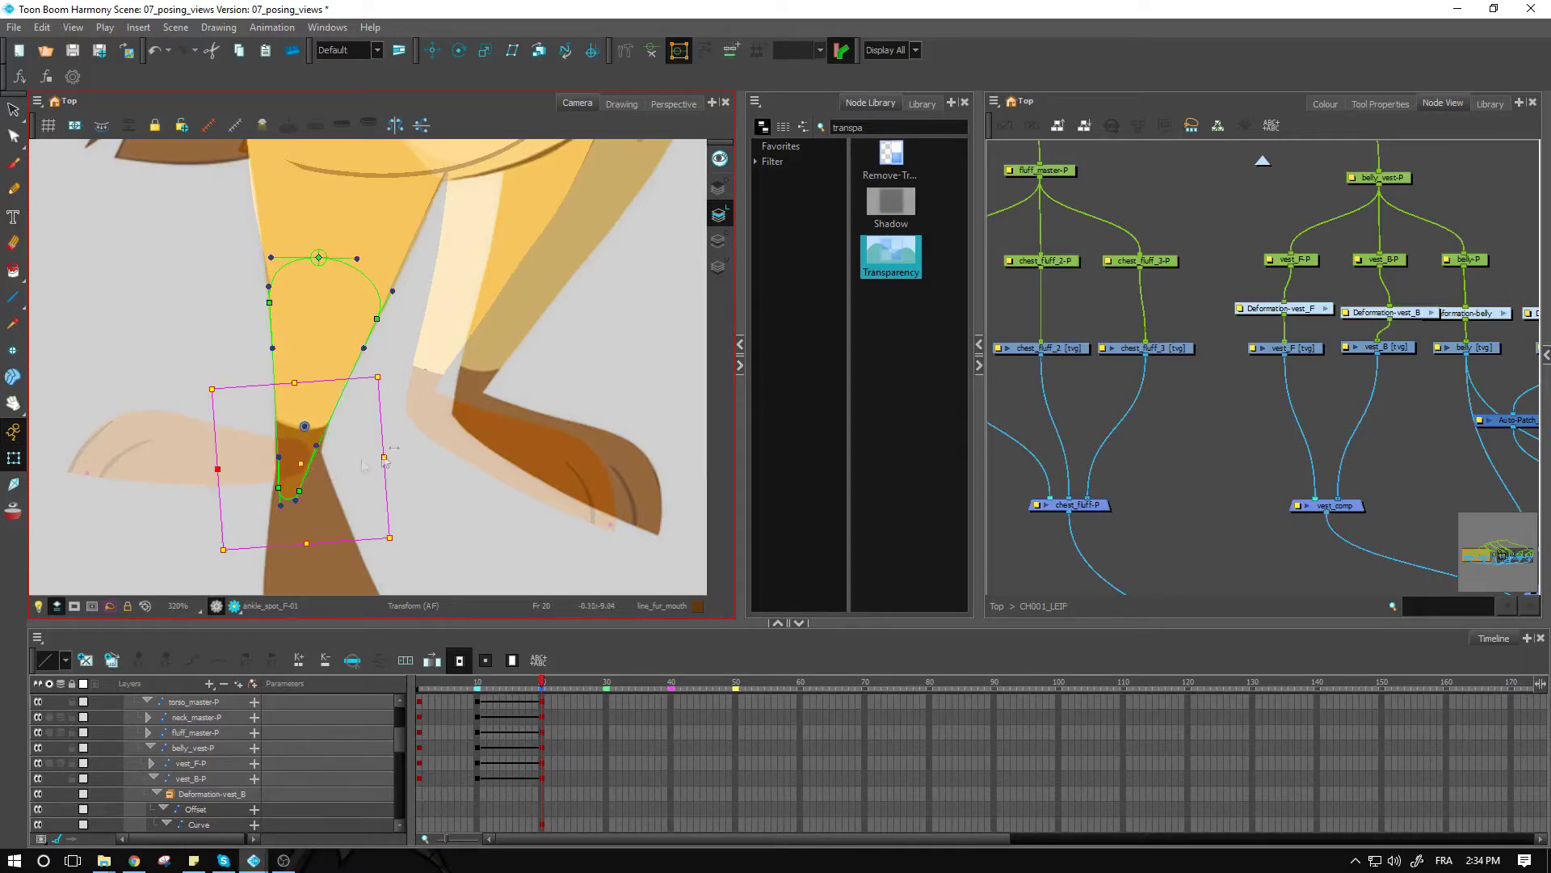
# Show the front foot's deformer, select the foot's parent peg and rotate the whole foot down over the reference foot.
pyautogui.click(281, 455)
pyautogui.scroll(-2, 339, 404)
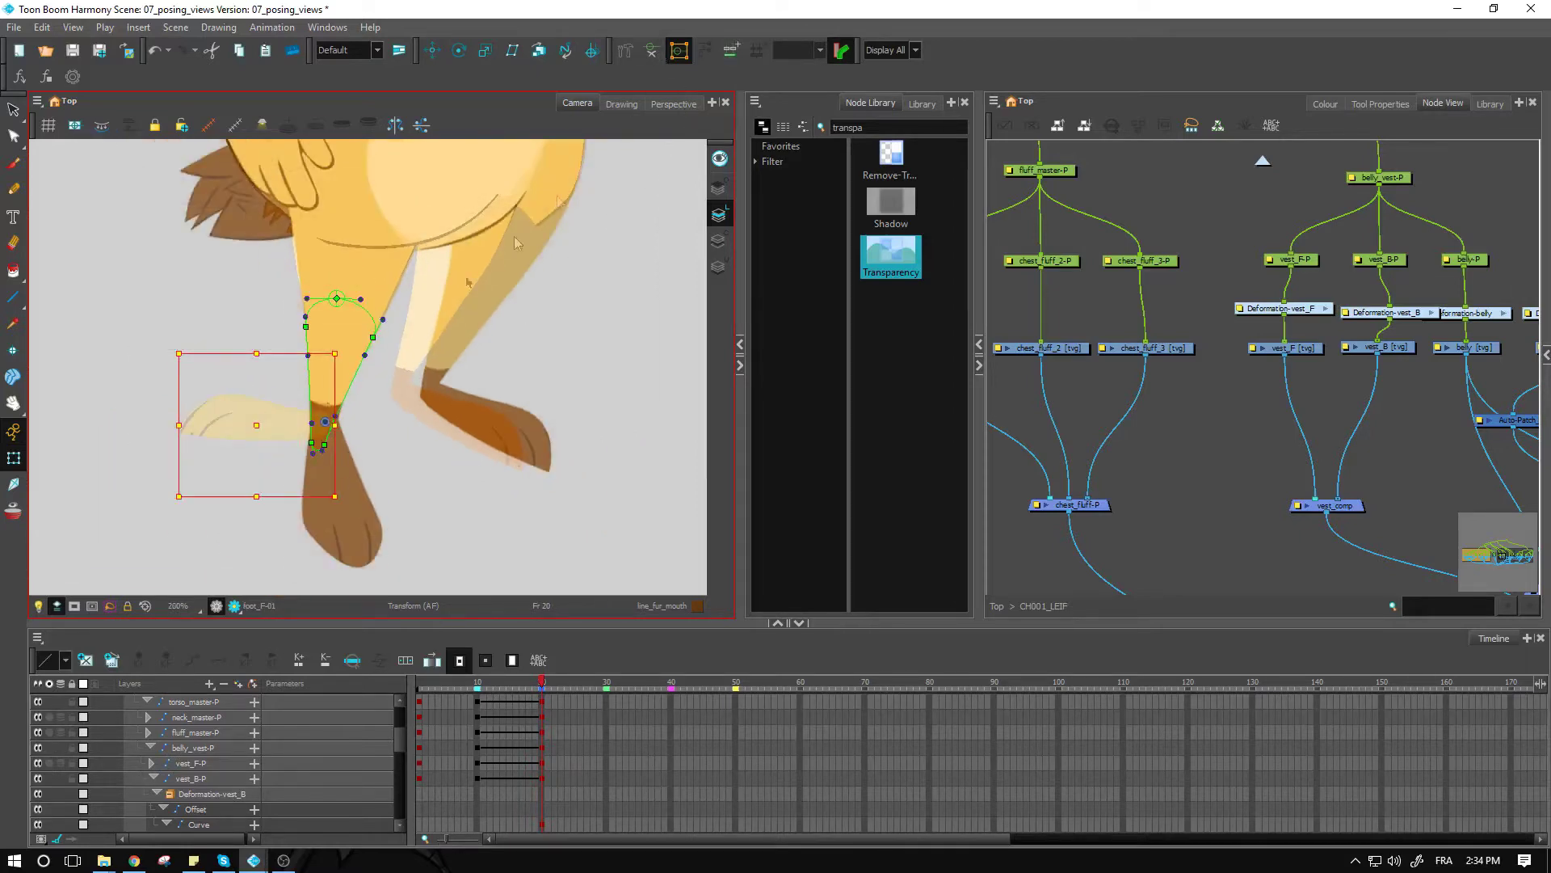
pyautogui.click(652, 52)
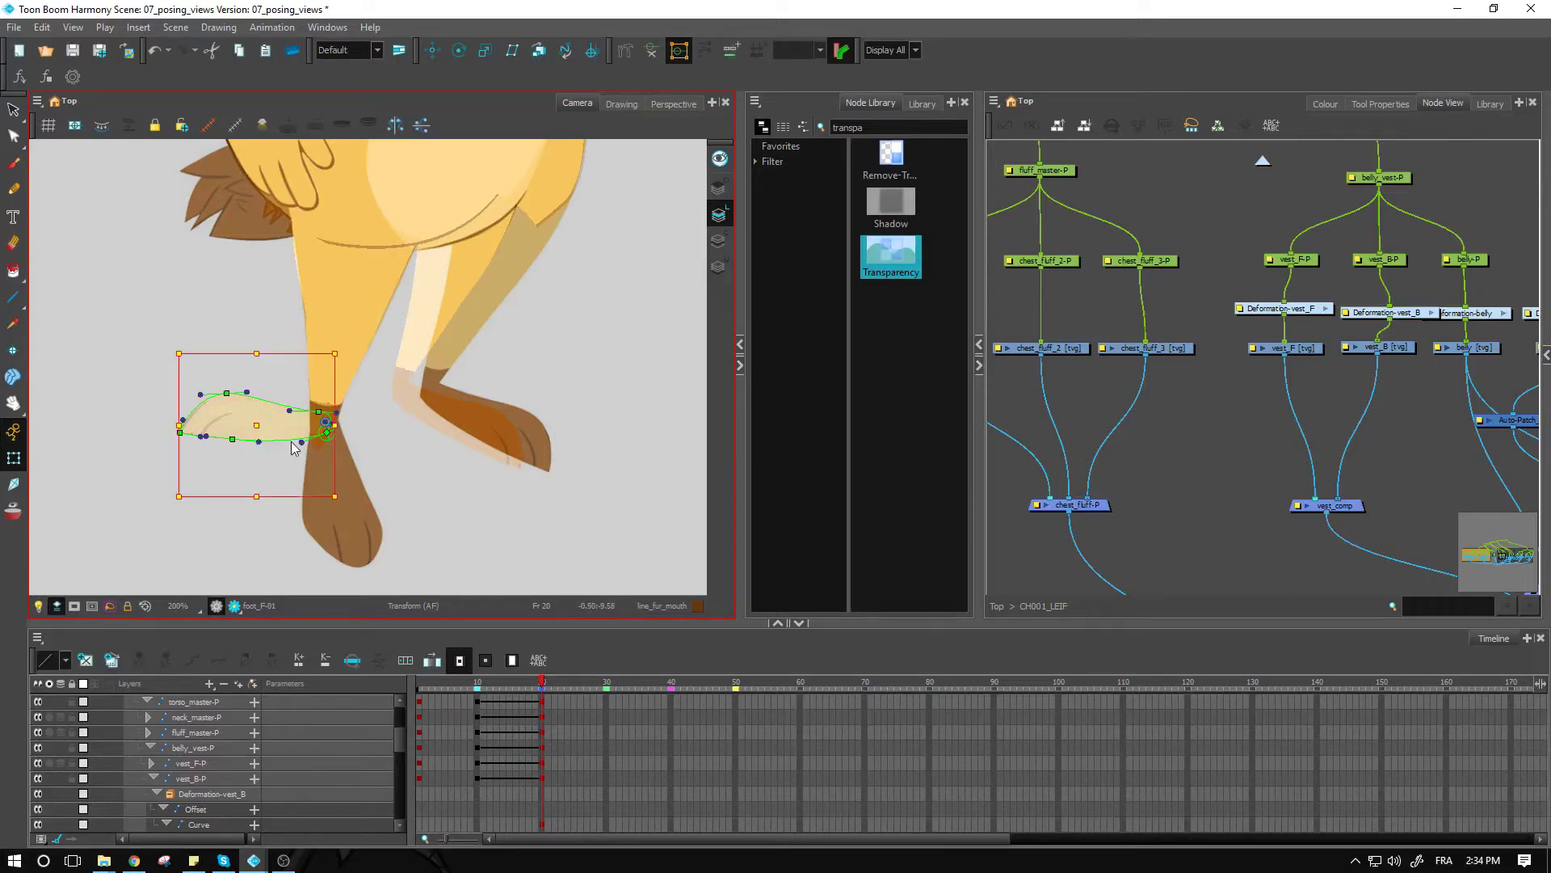
pyautogui.press('b')
pyautogui.press('b')
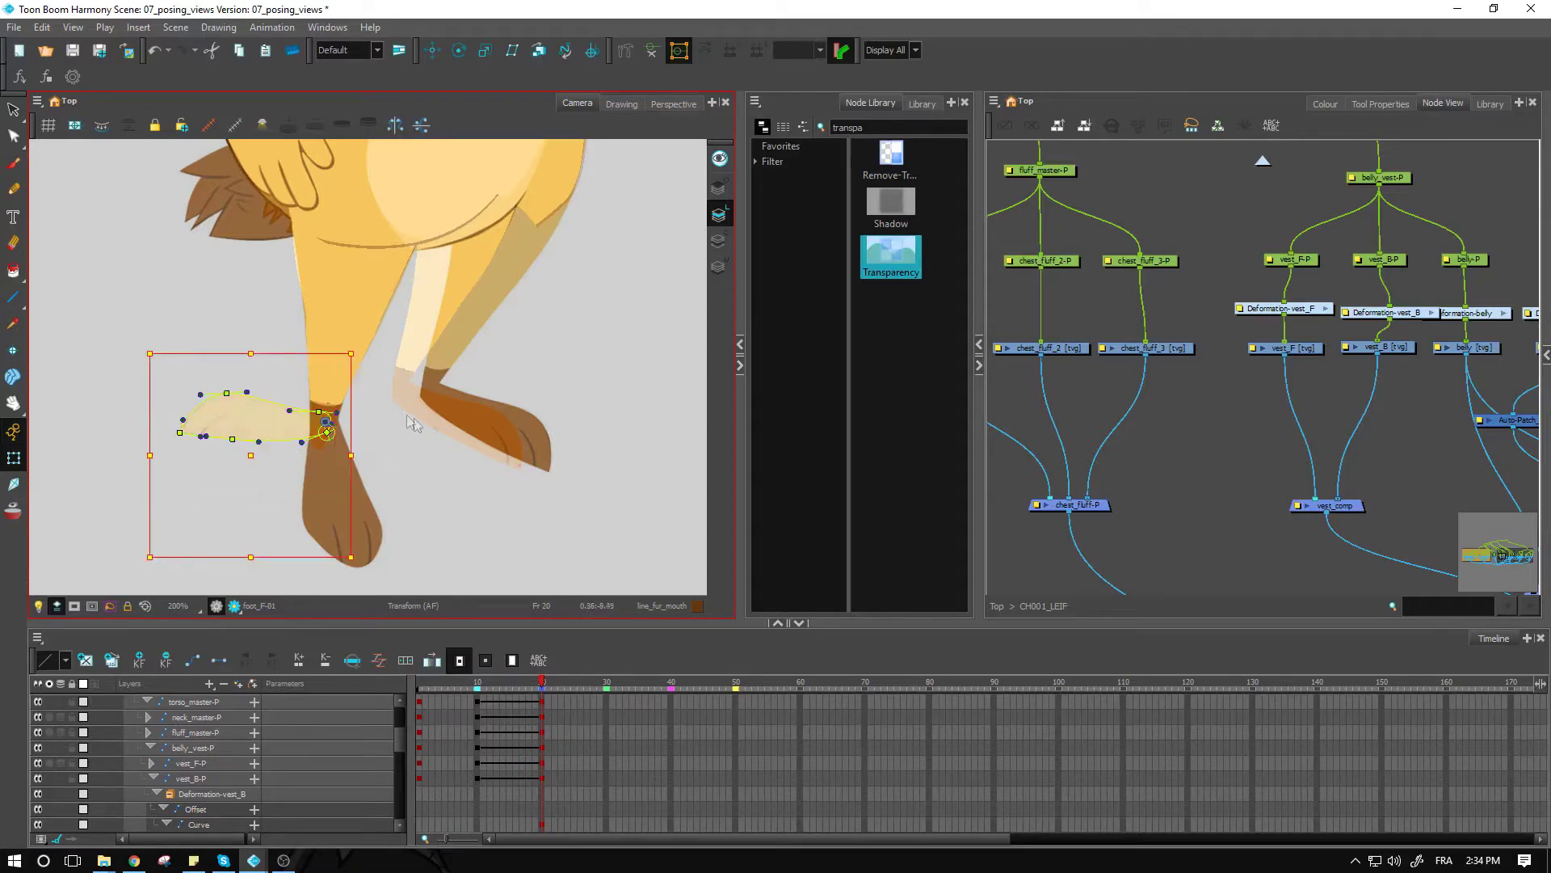
pyautogui.press('o')
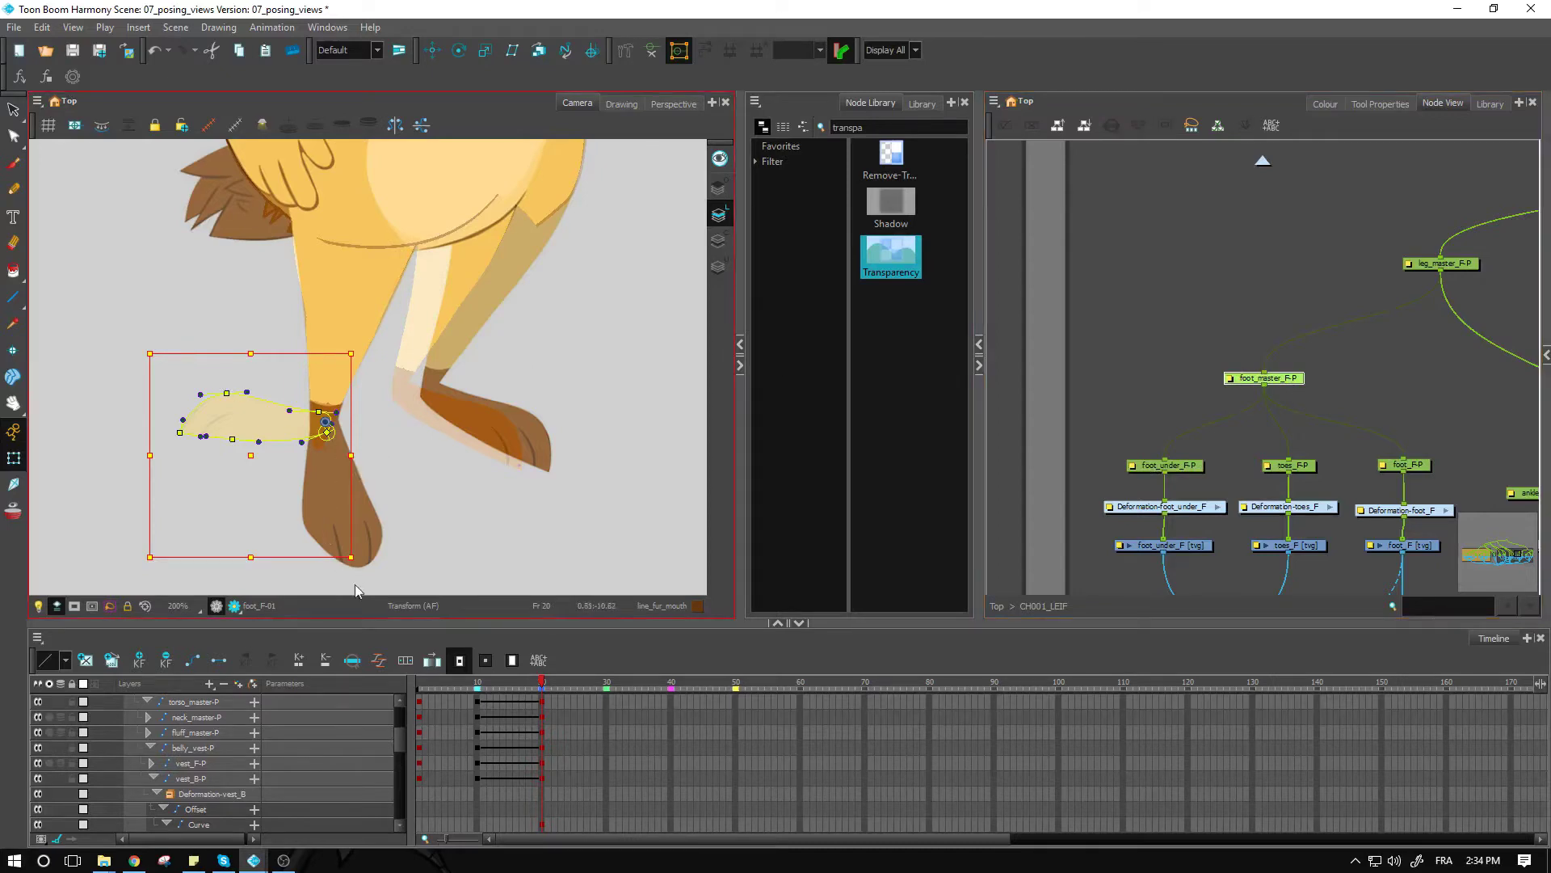
pyautogui.moveTo(355, 572)
pyautogui.mouseDown()
pyautogui.moveTo(450, 504)
pyautogui.moveTo(454, 374)
pyautogui.mouseUp()
pyautogui.click(534, 518)
# Reshape the front foot's envelope, fitting its tip, side and ankle points and handles to the reference foot outline.
pyautogui.press('2')
pyautogui.press('2')
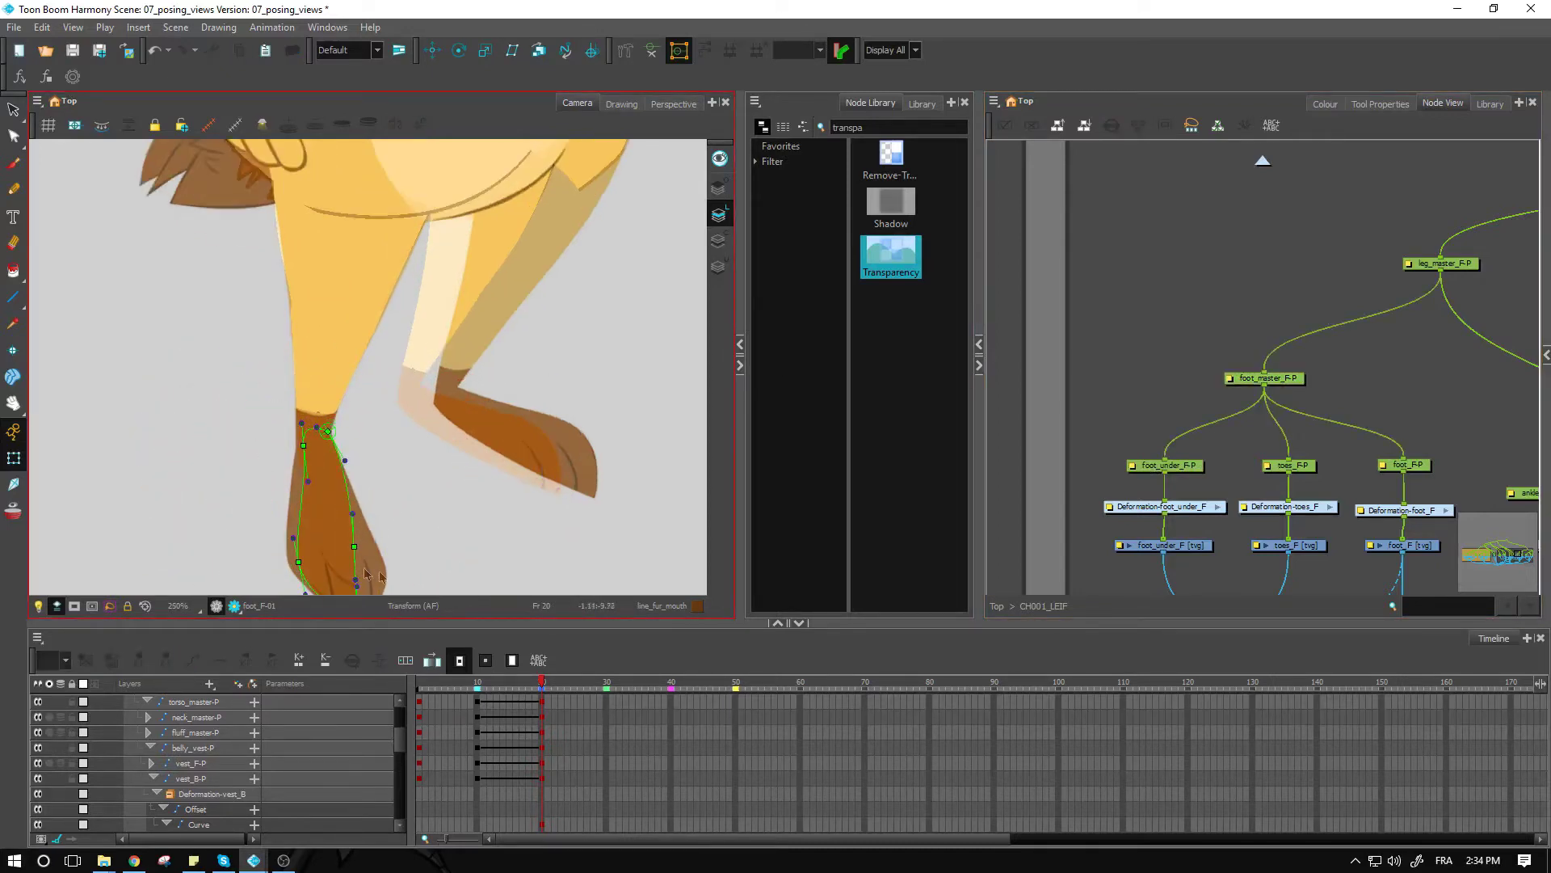
pyautogui.press('space')
pyautogui.moveTo(435, 504); pyautogui.dragTo(508, 321)
pyautogui.press('2')
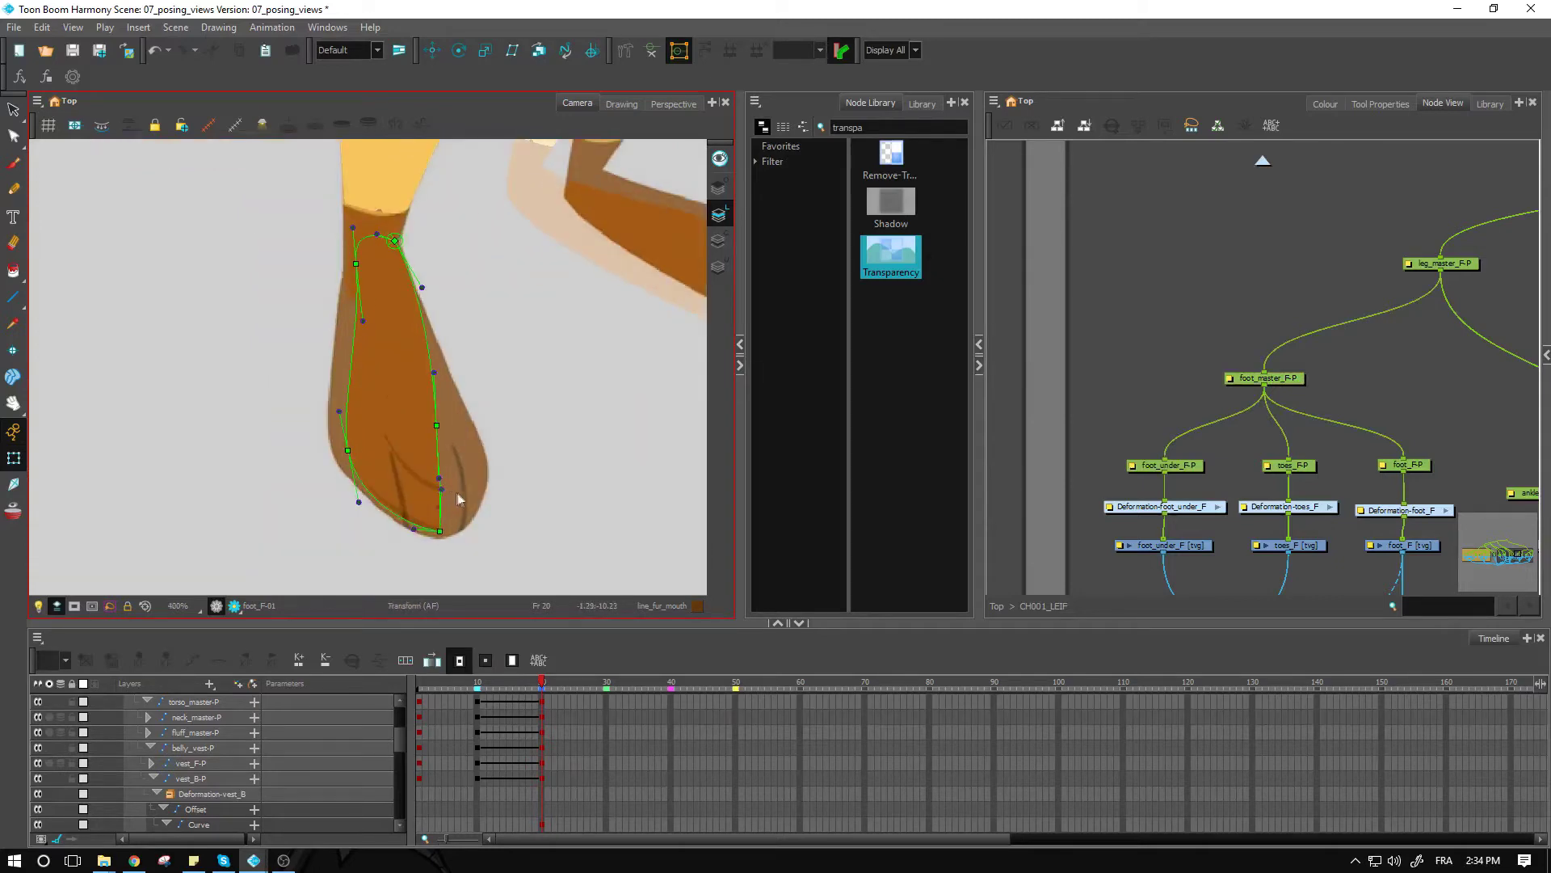
pyautogui.click(441, 532)
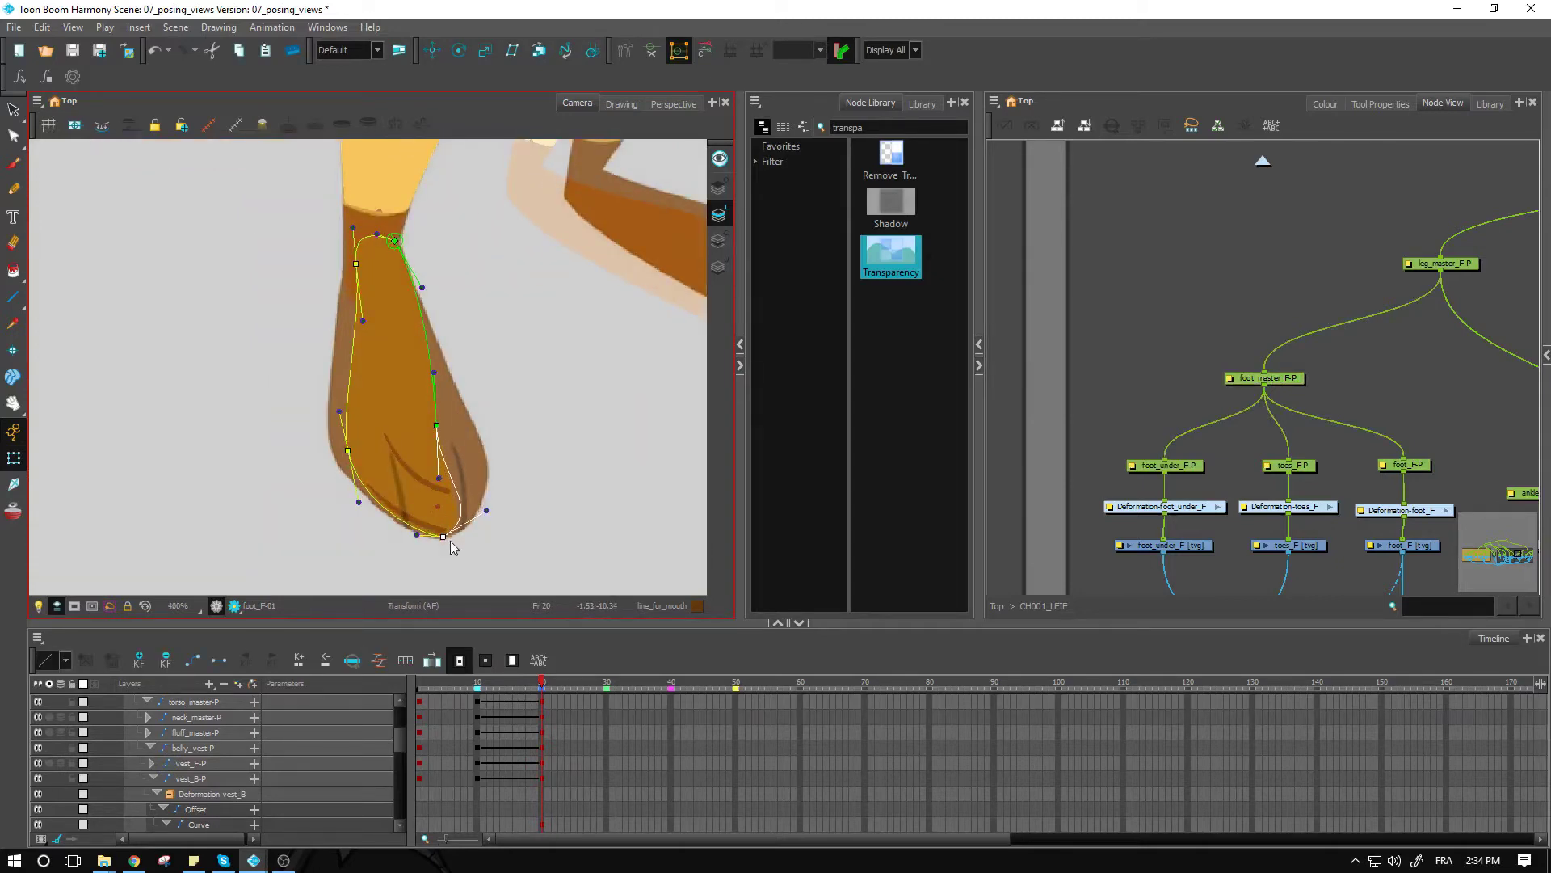
pyautogui.moveTo(347, 451); pyautogui.dragTo(323, 440)
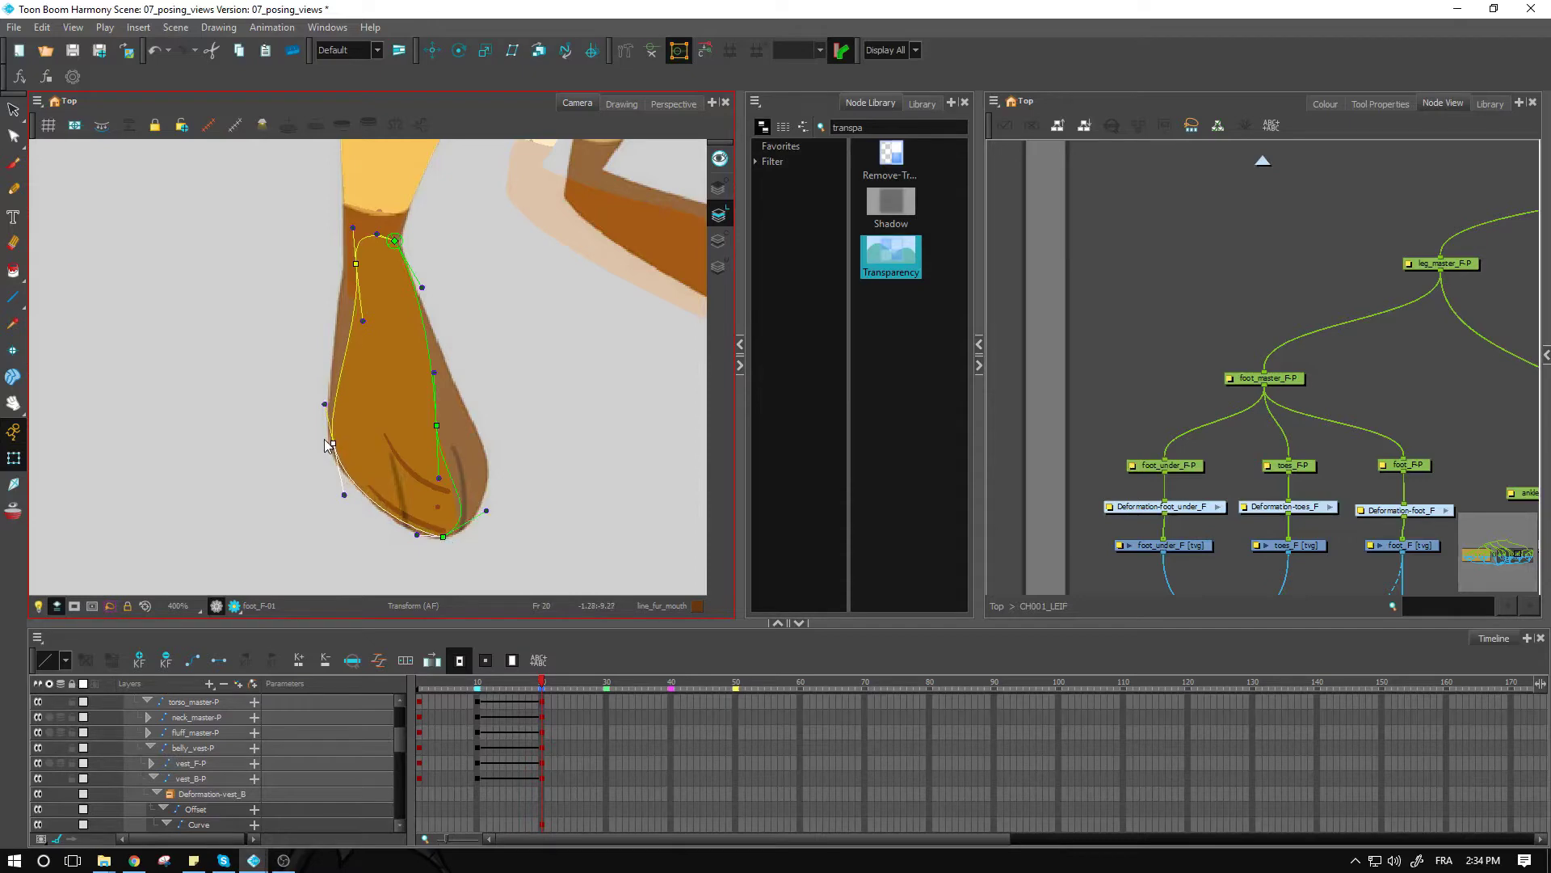
pyautogui.moveTo(356, 263); pyautogui.dragTo(344, 261)
pyautogui.moveTo(349, 320); pyautogui.dragTo(340, 320)
pyautogui.moveTo(435, 426); pyautogui.dragTo(485, 458)
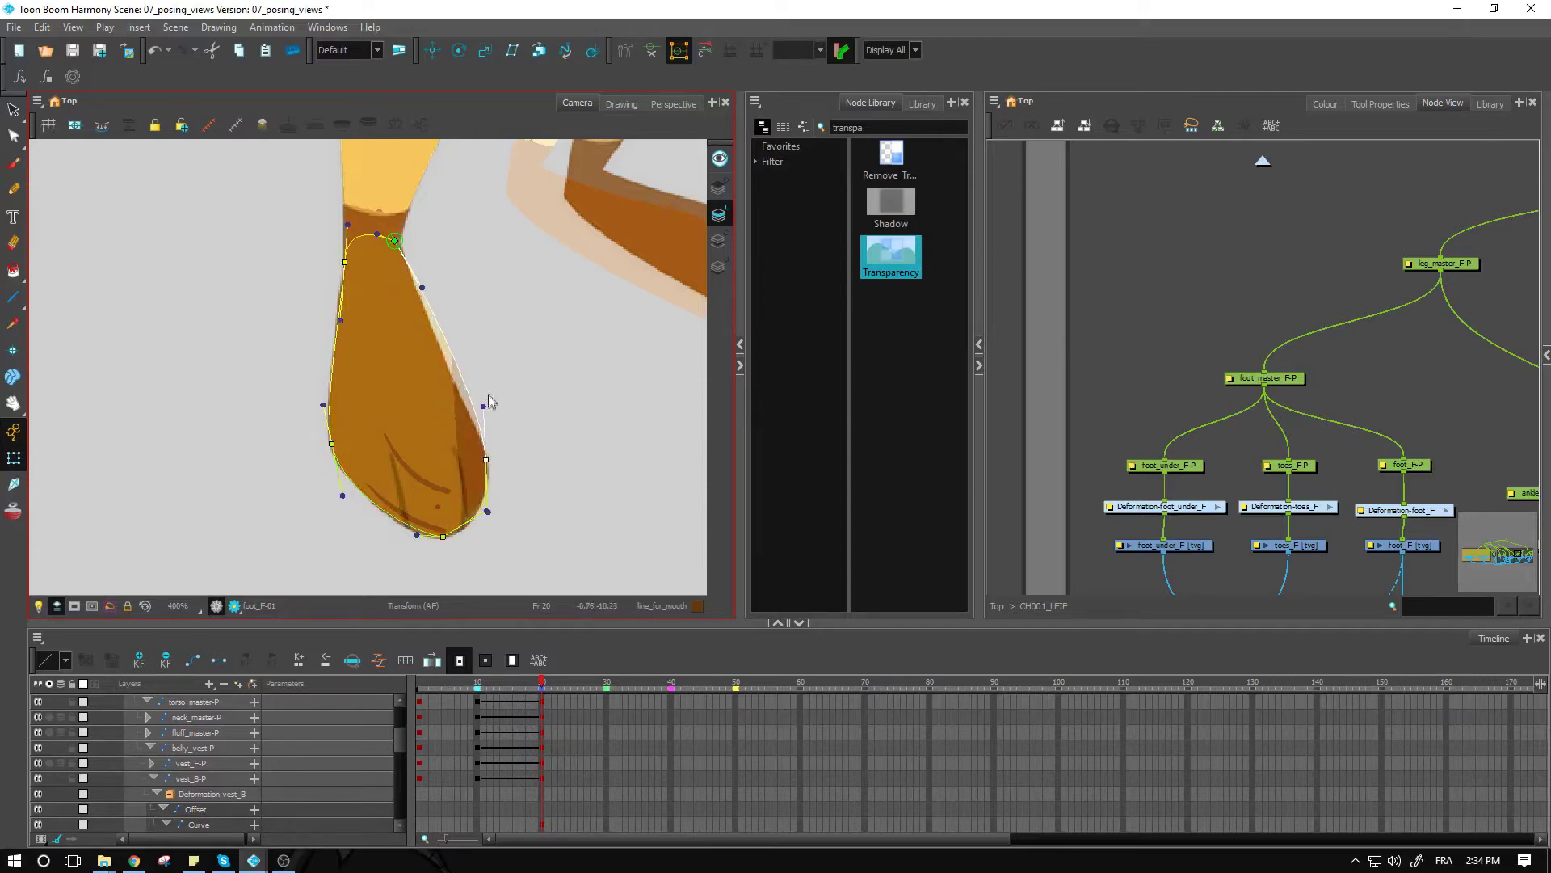
pyautogui.click(475, 457)
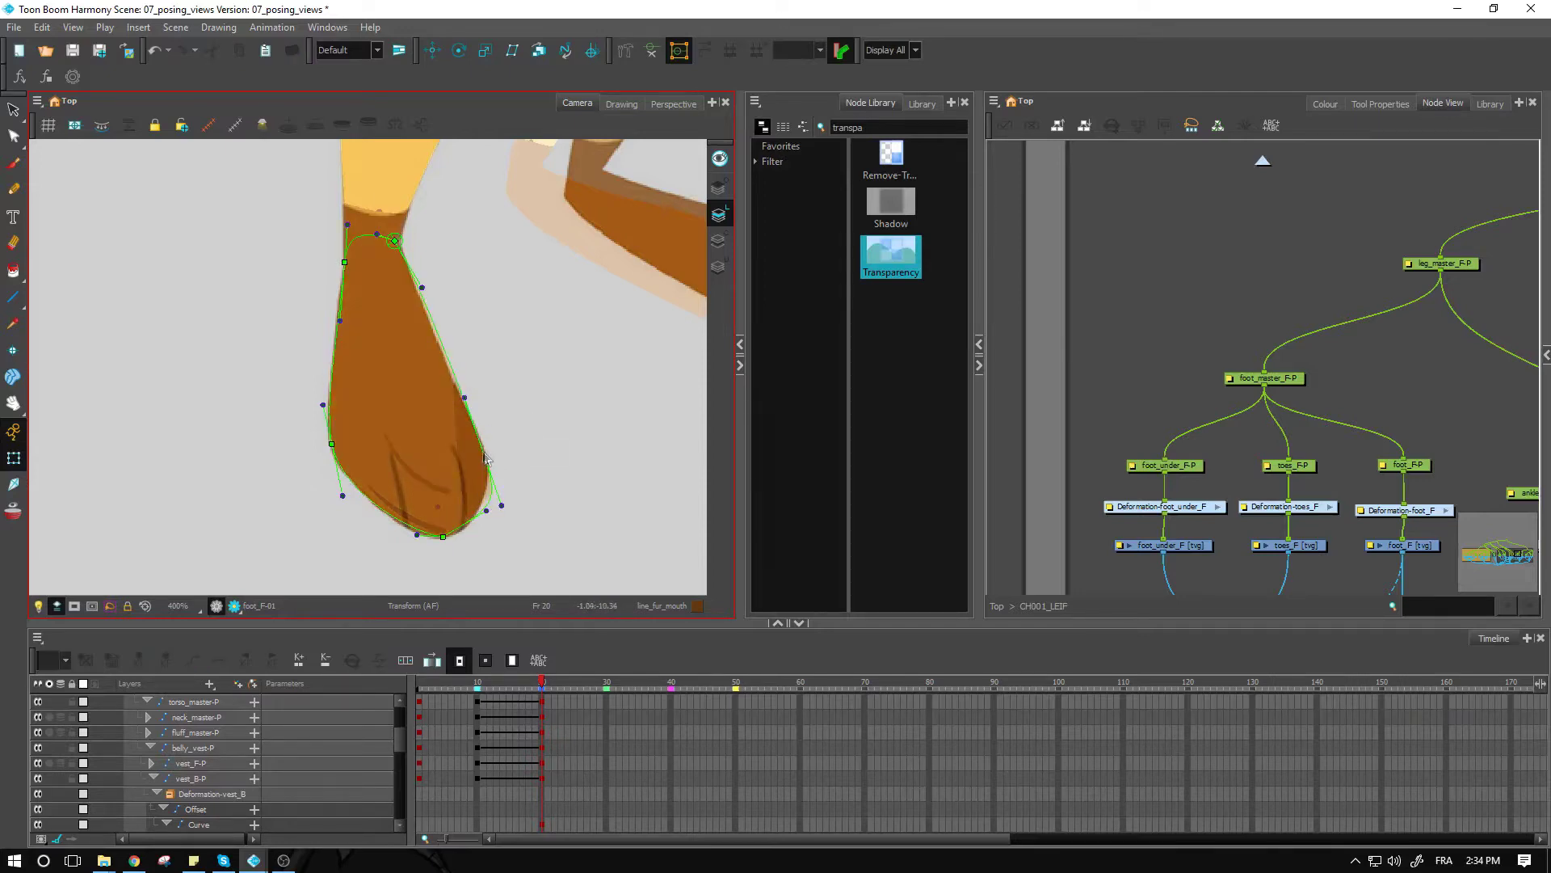
pyautogui.moveTo(475, 457); pyautogui.dragTo(509, 458)
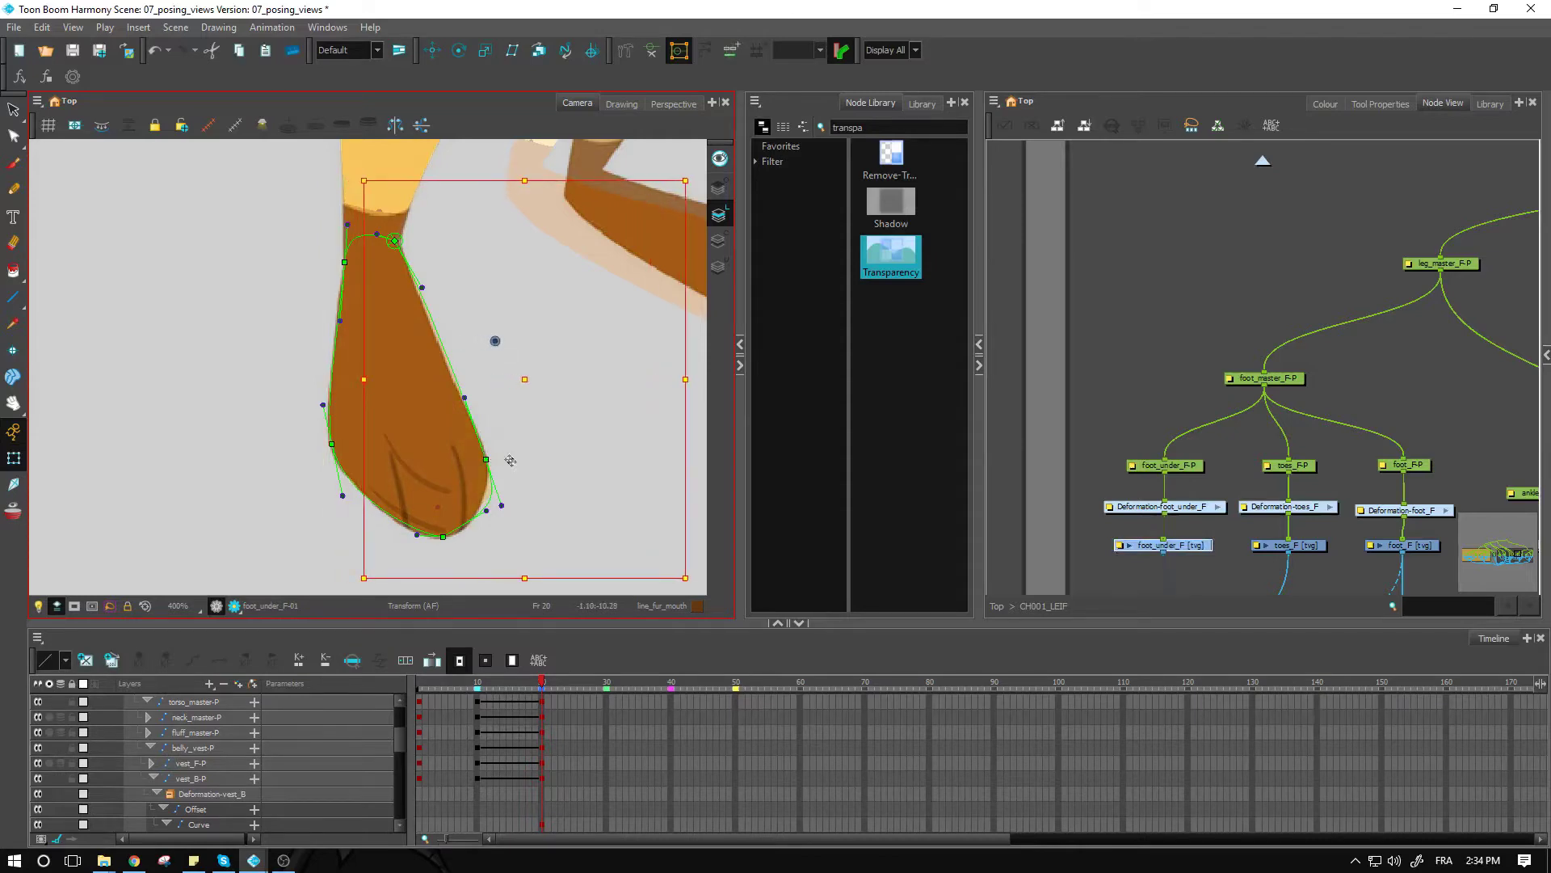
# Select the front toes, rotate them to the reference toe angle and show their deformer.
pyautogui.click(414, 472)
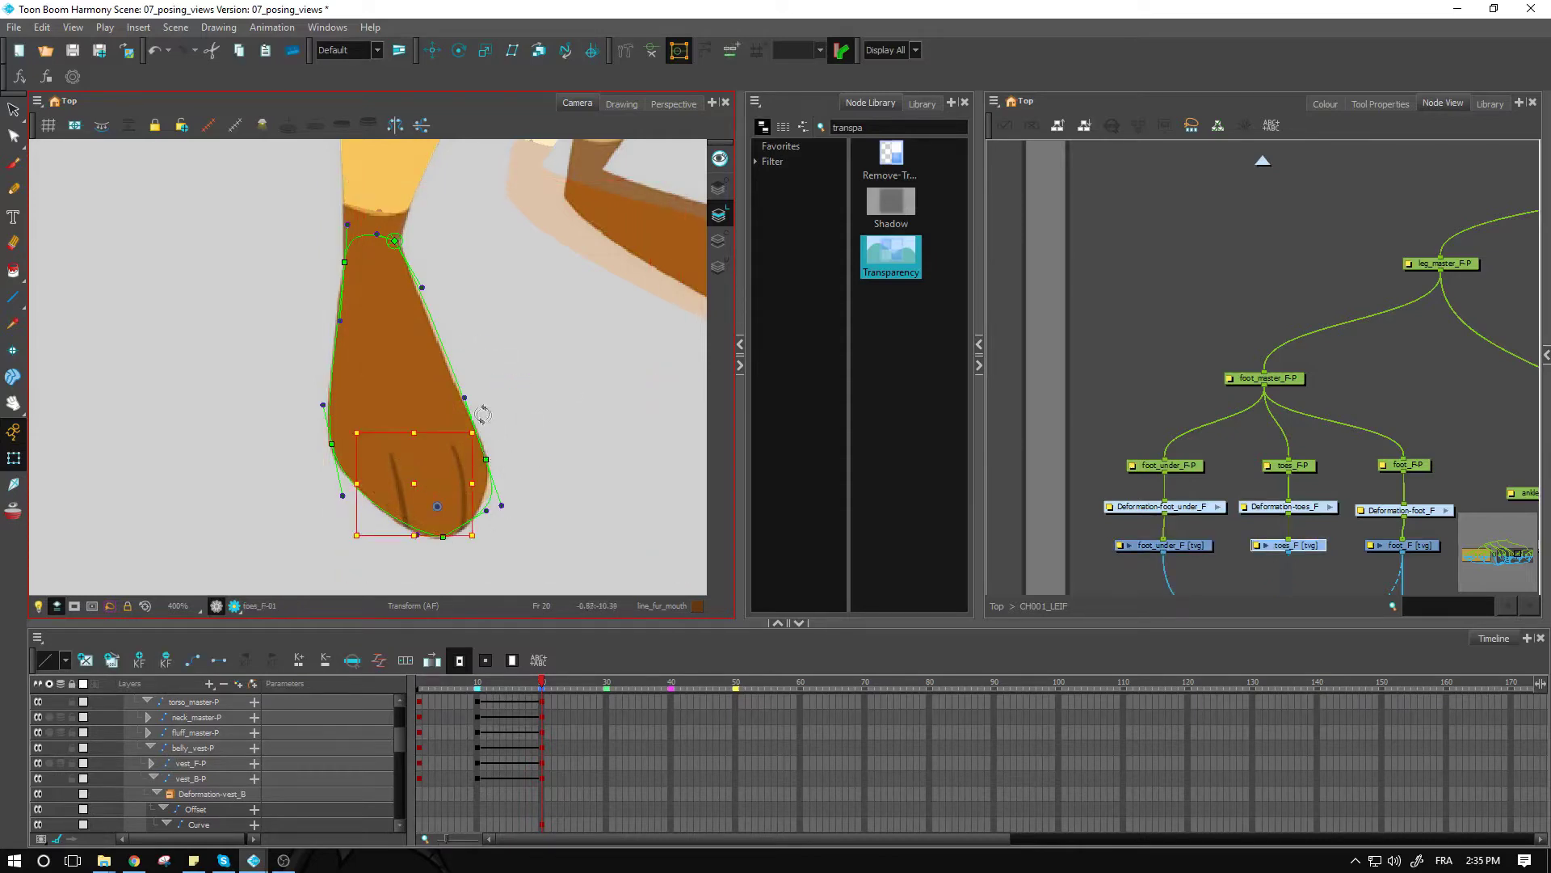
pyautogui.moveTo(481, 421)
pyautogui.mouseDown()
pyautogui.moveTo(533, 509)
pyautogui.moveTo(453, 502)
pyautogui.mouseUp()
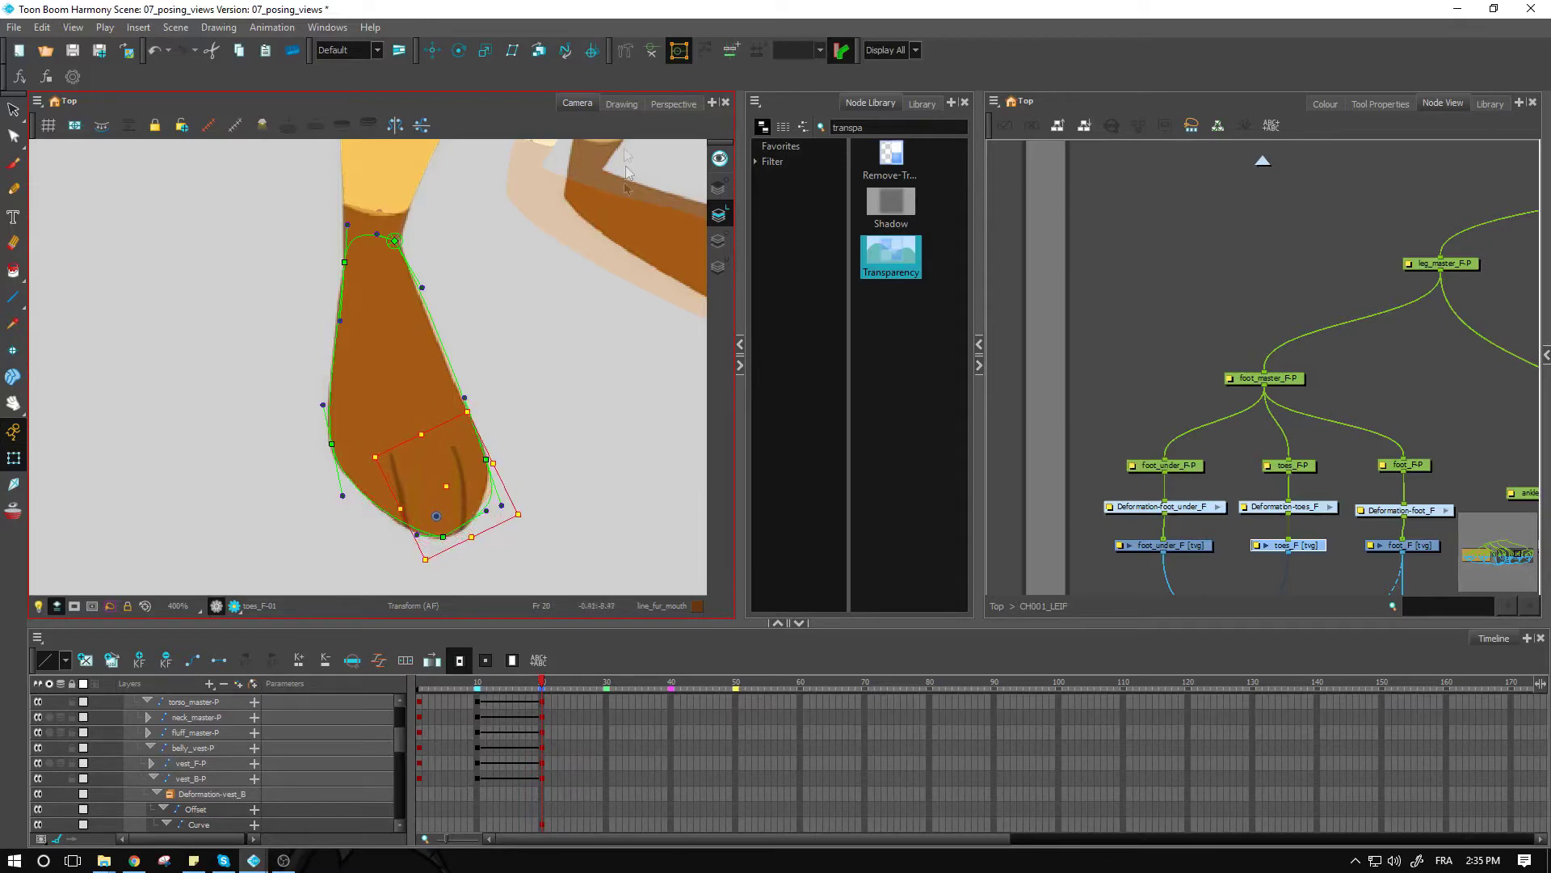
pyautogui.click(652, 51)
pyautogui.click(607, 468)
# Reshape the front toes' envelope so both toe lines follow the toe lines of the reference foot.
pyautogui.press('2')
pyautogui.press('space')
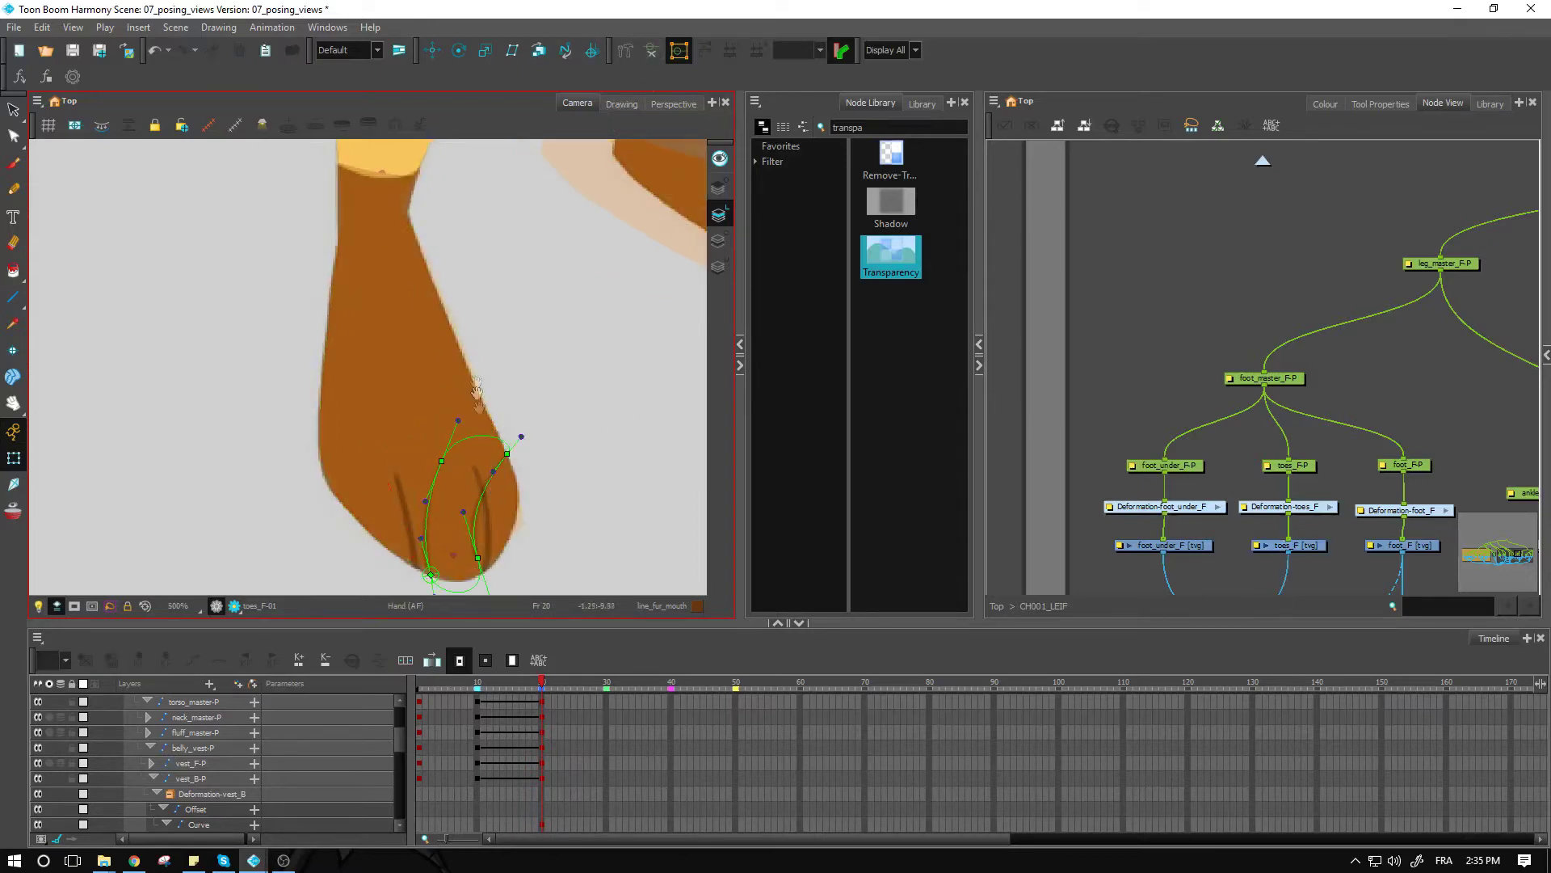
pyautogui.moveTo(476, 387); pyautogui.dragTo(412, 497)
pyautogui.press('2')
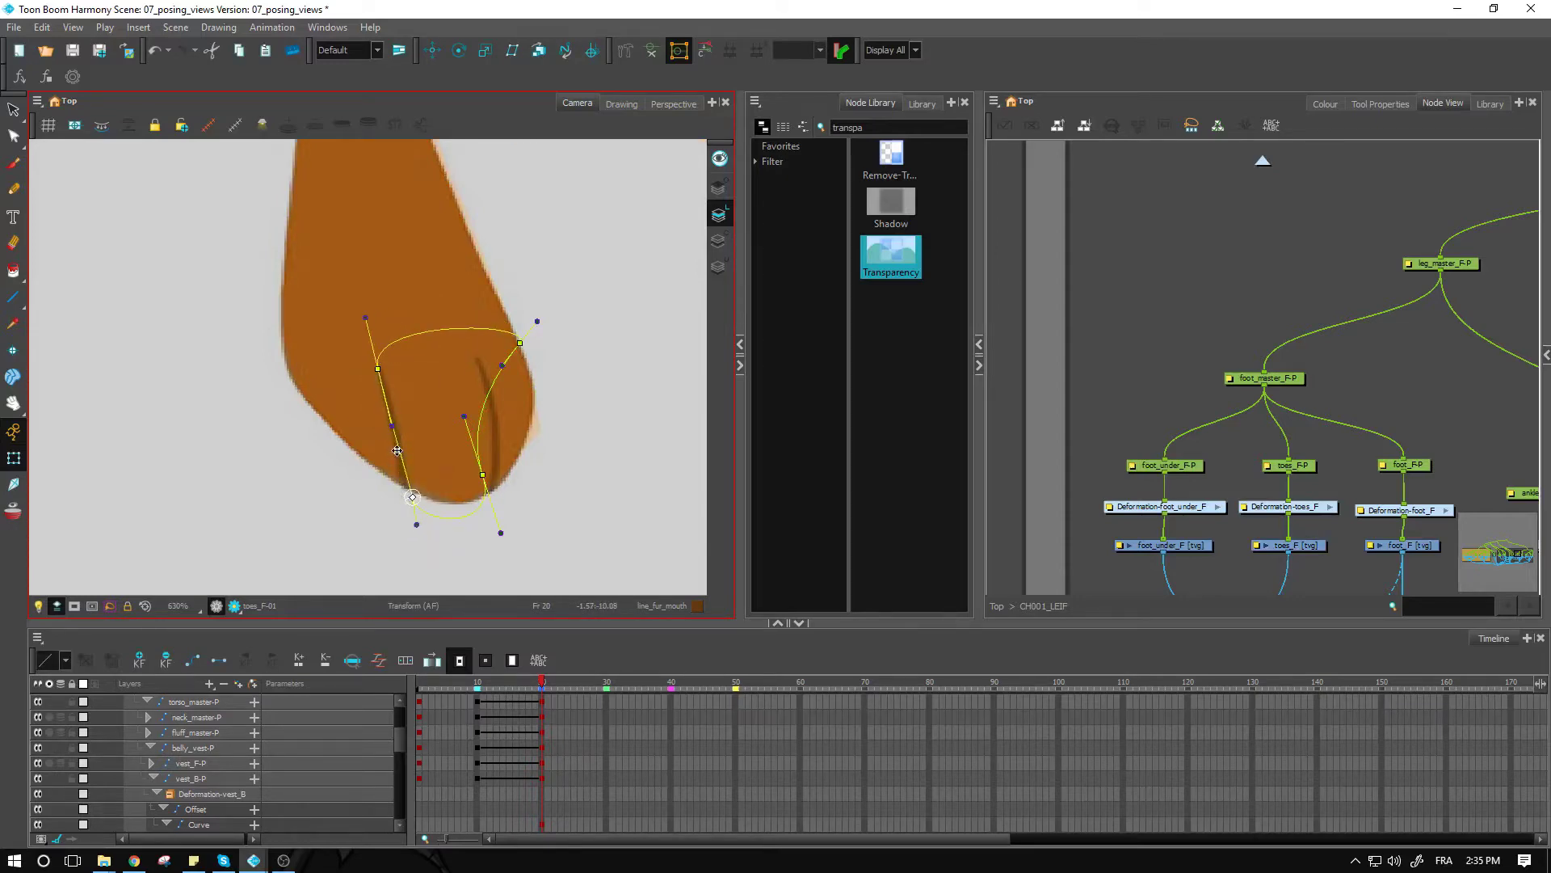
pyautogui.click(413, 497)
pyautogui.moveTo(413, 497); pyautogui.dragTo(491, 503)
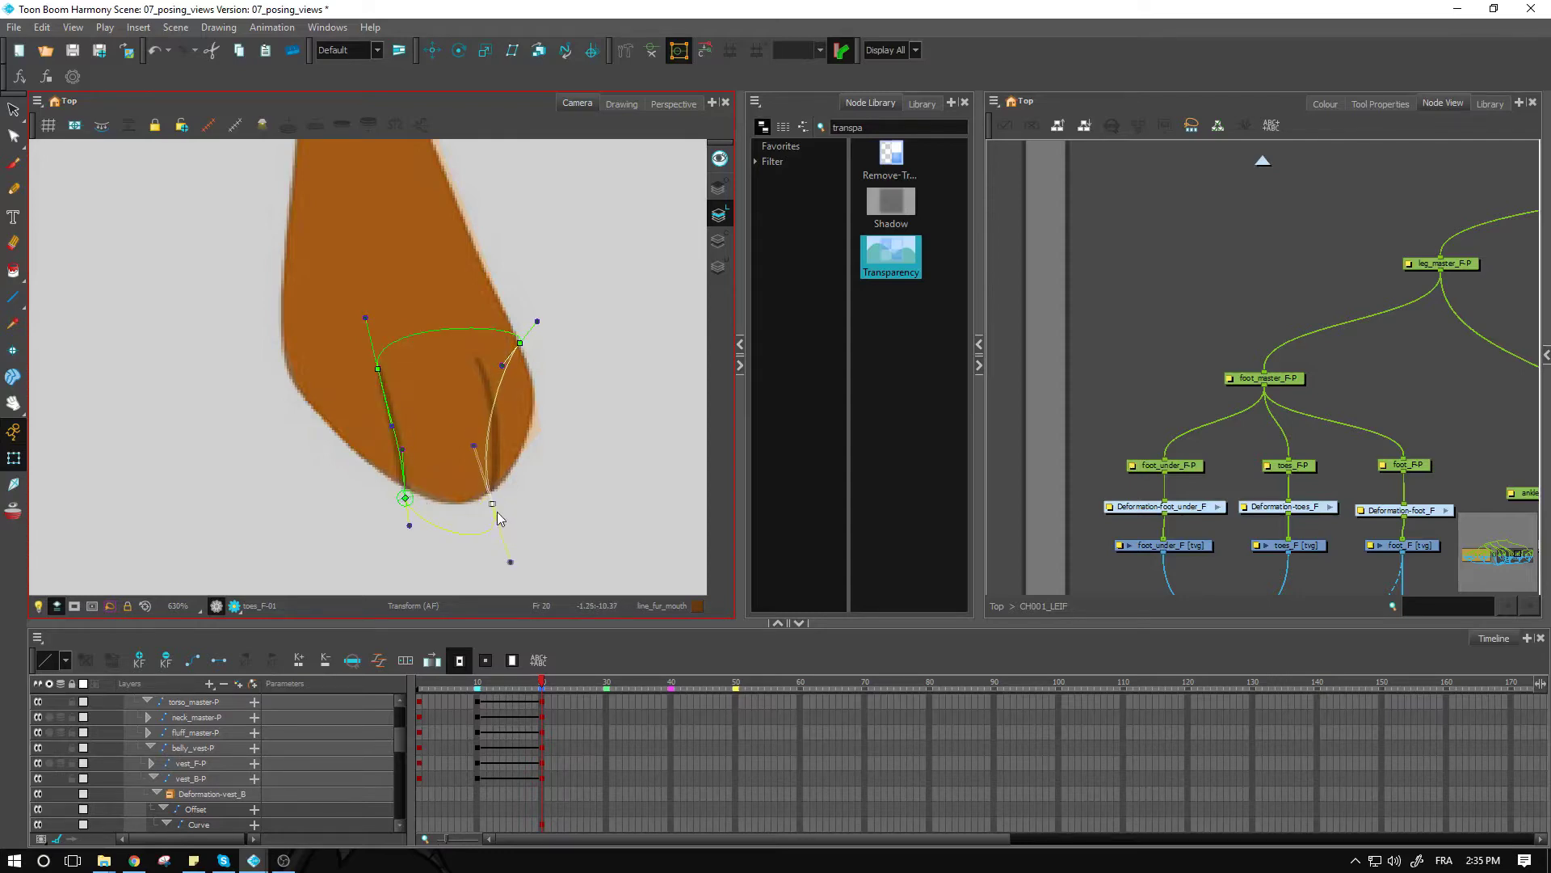
pyautogui.moveTo(517, 344); pyautogui.dragTo(503, 405)
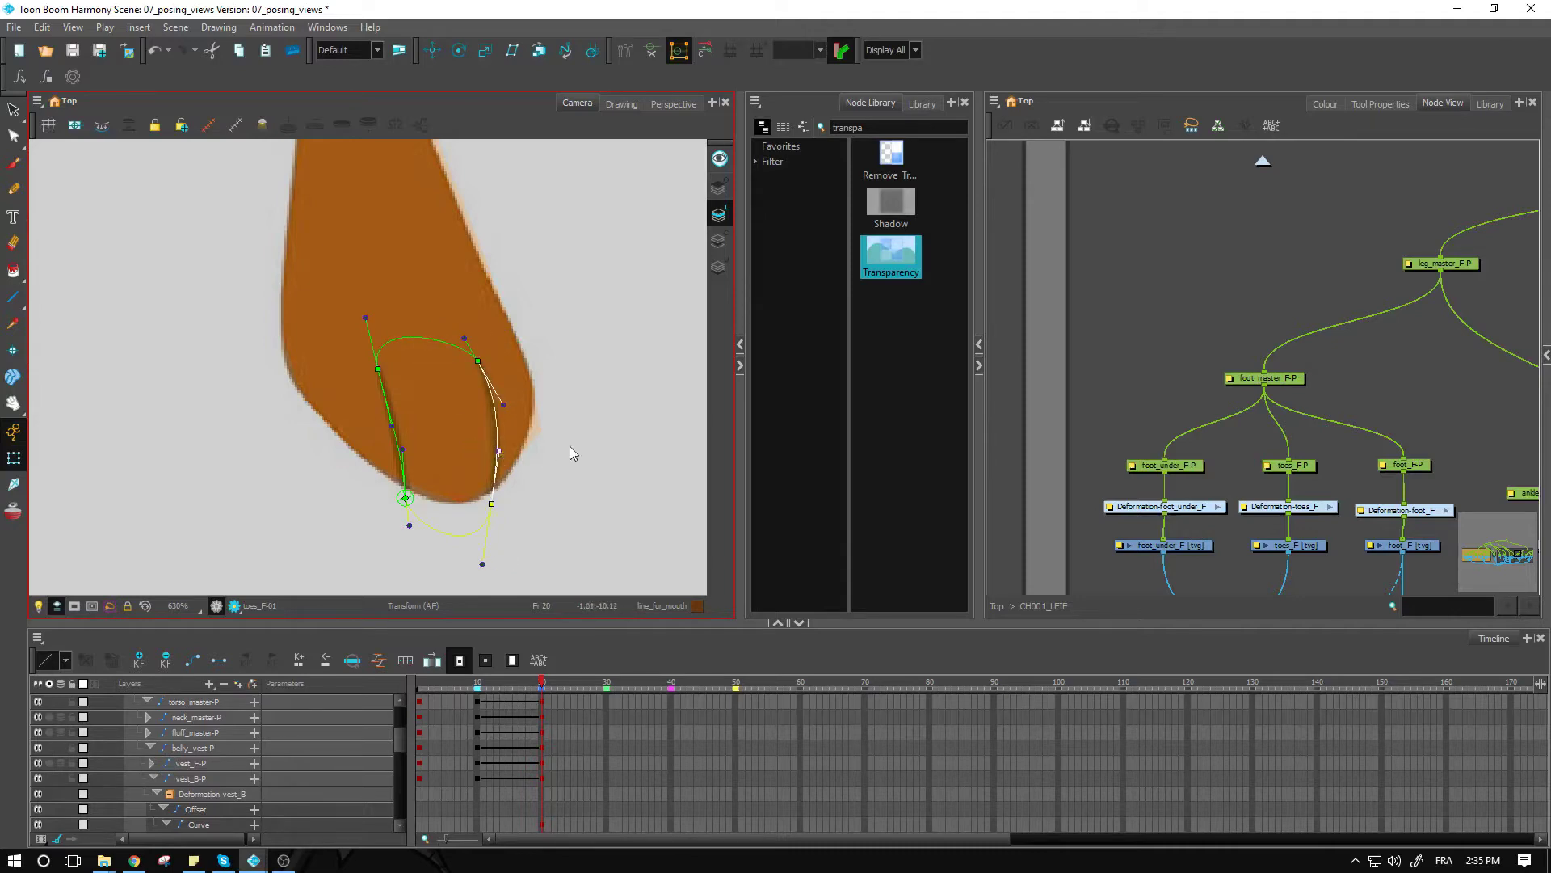
# Go up to the top-level node network, disable the Leif_Design reference drawing and review the rig's pose alone around frame 20.
pyautogui.press('1')
pyautogui.press('1')
pyautogui.press('1')
pyautogui.press('1')
pyautogui.press('1')
pyautogui.press('1')
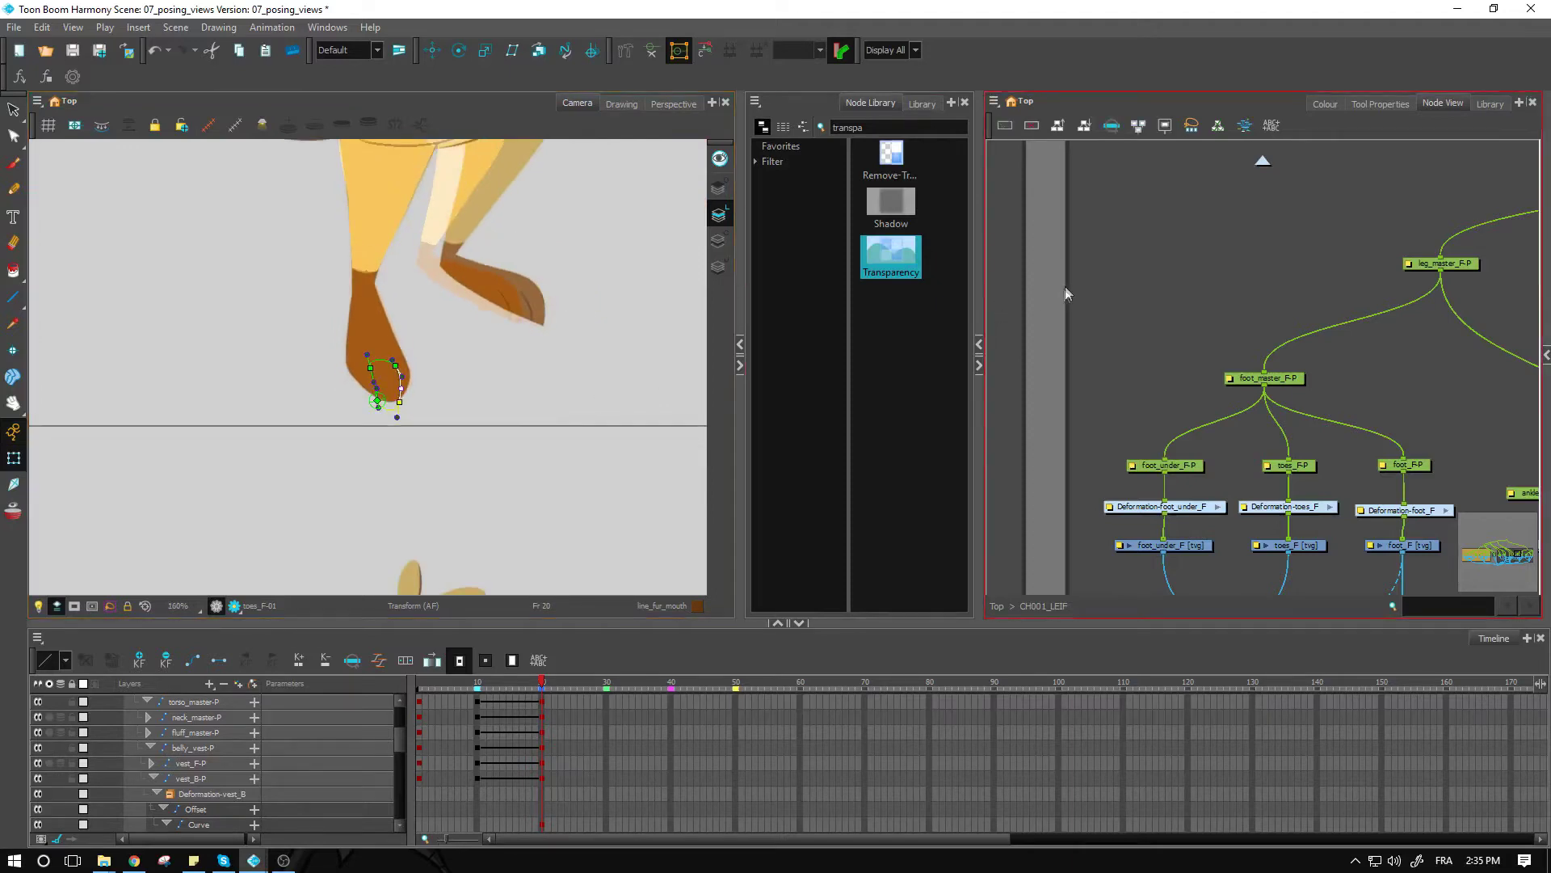
pyautogui.click(1066, 288)
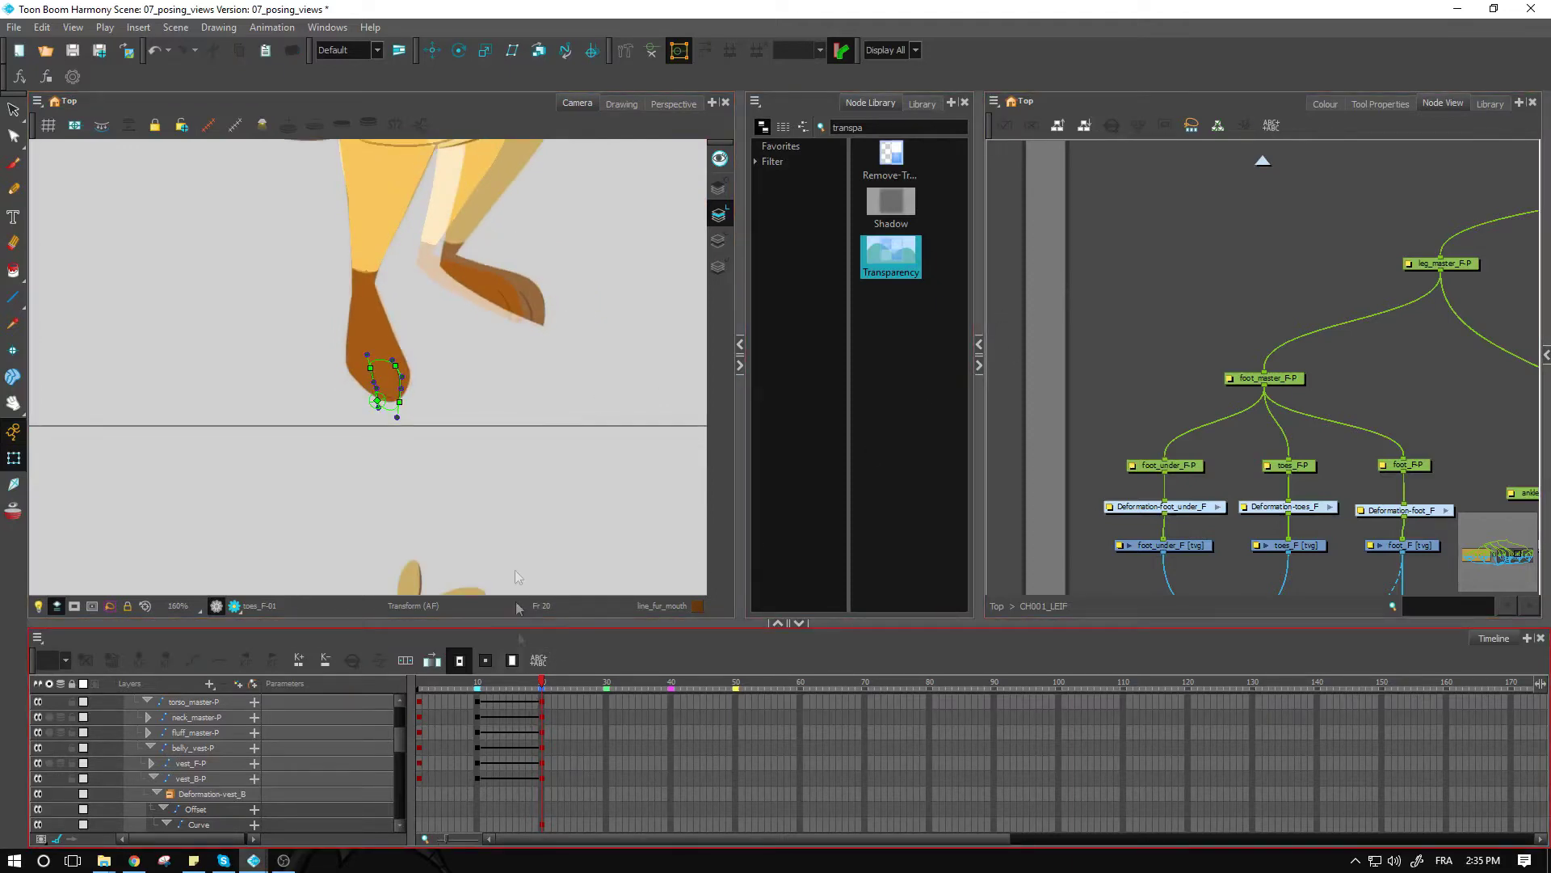
pyautogui.press('space')
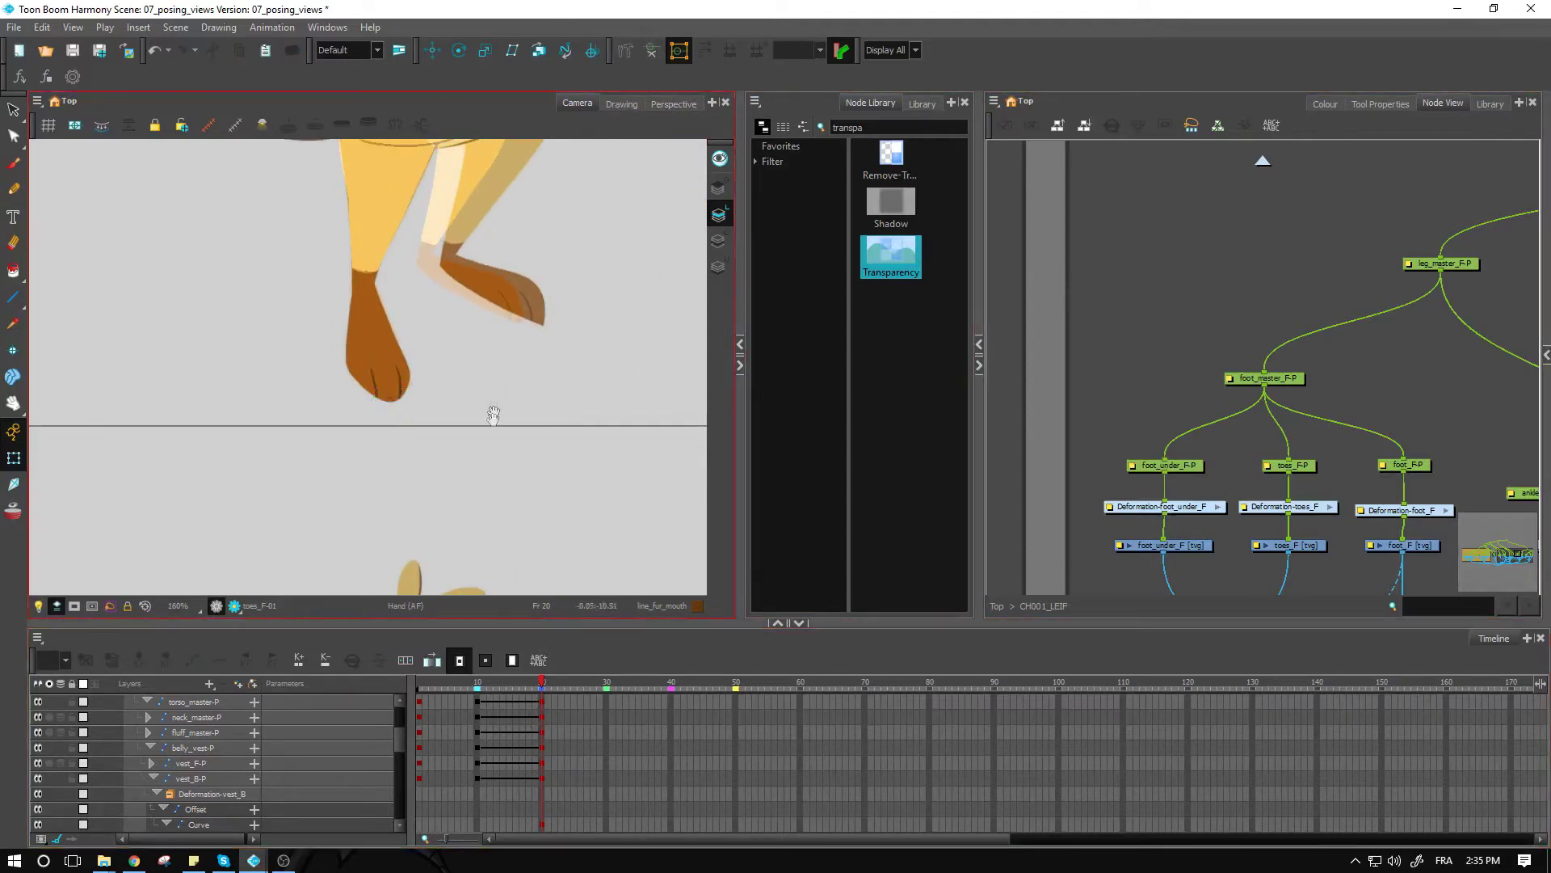
pyautogui.moveTo(495, 404); pyautogui.dragTo(520, 531)
pyautogui.click(997, 606)
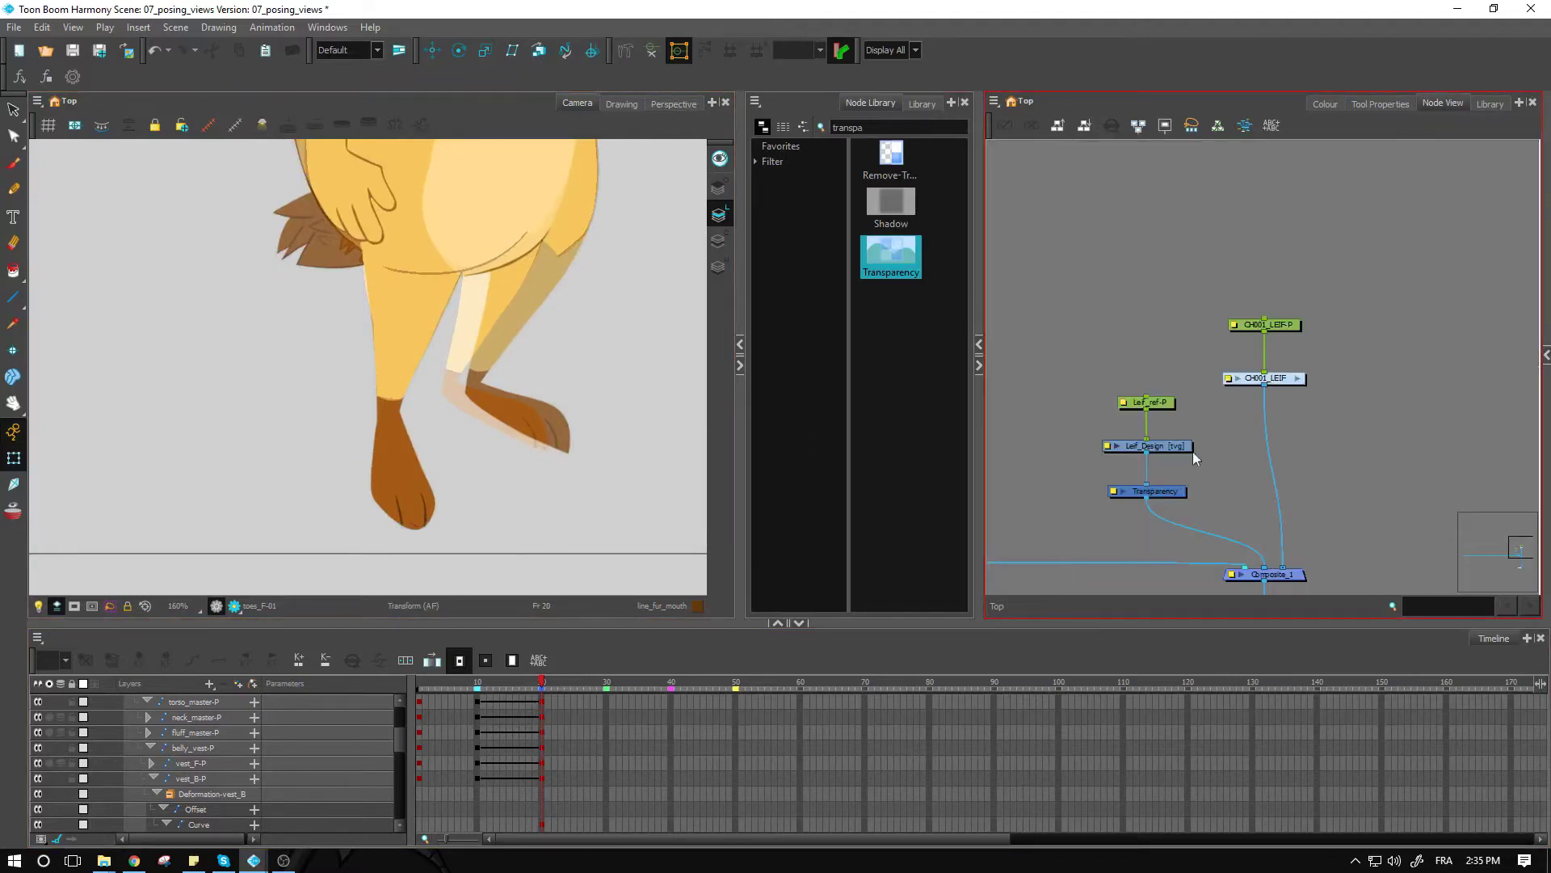
pyautogui.moveTo(1221, 434); pyautogui.dragTo(1163, 464)
pyautogui.press('d')
pyautogui.click(1277, 463)
pyautogui.moveTo(535, 681)
pyautogui.mouseDown()
pyautogui.moveTo(504, 684)
pyautogui.moveTo(556, 683)
pyautogui.moveTo(464, 700)
pyautogui.moveTo(559, 698)
pyautogui.moveTo(477, 698)
pyautogui.moveTo(541, 698)
pyautogui.mouseUp()
pyautogui.press('space')
pyautogui.moveTo(526, 364); pyautogui.dragTo(518, 448)
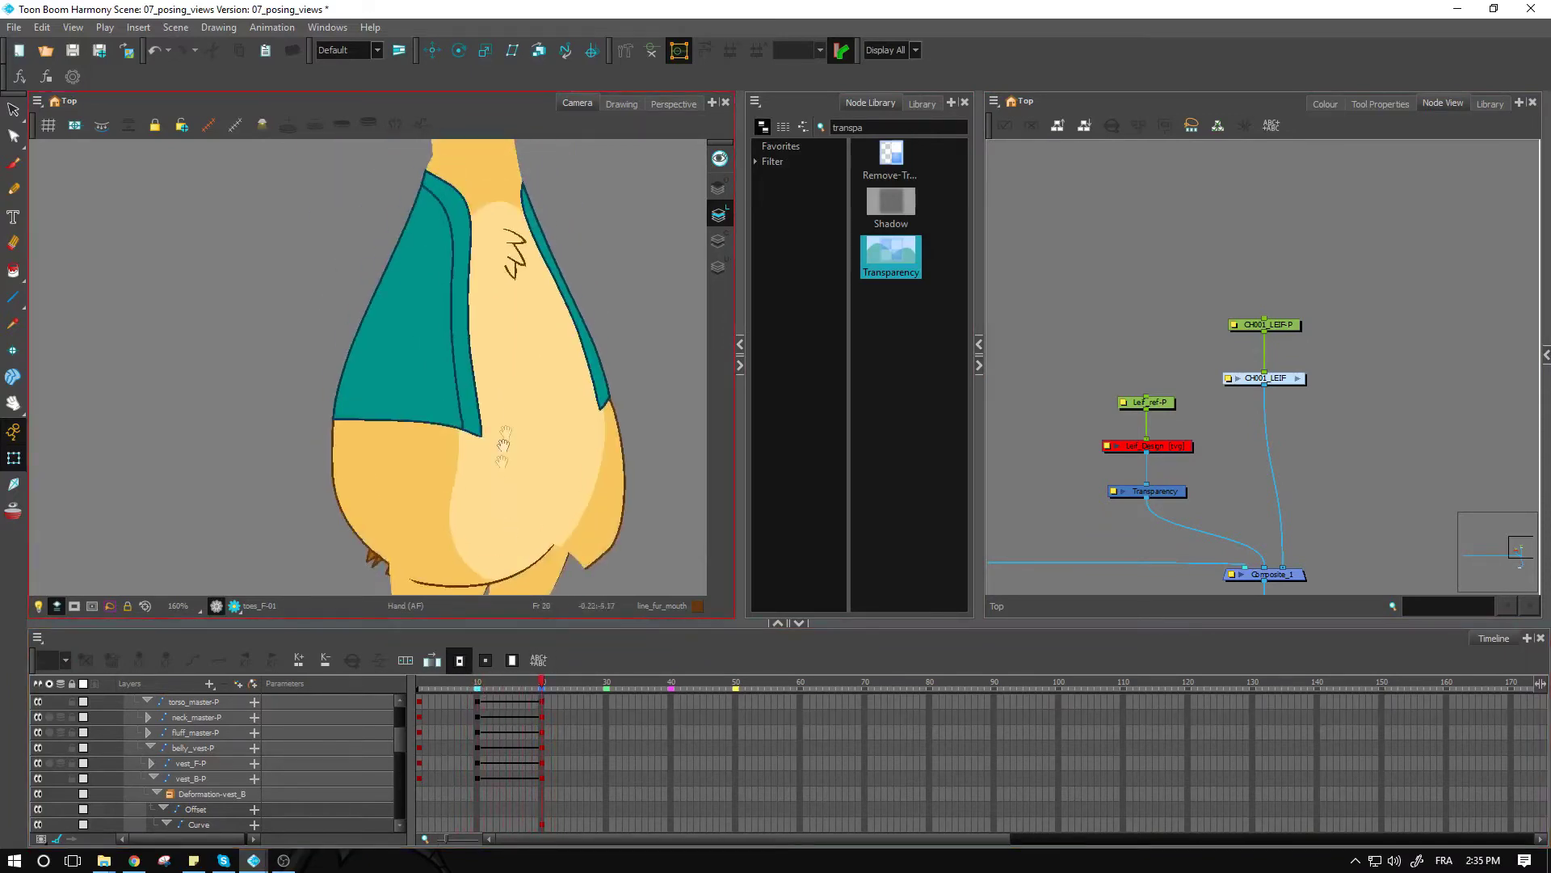
pyautogui.press('1')
pyautogui.moveTo(541, 685)
pyautogui.mouseDown()
pyautogui.moveTo(473, 686)
pyautogui.moveTo(555, 672)
pyautogui.moveTo(460, 677)
pyautogui.moveTo(548, 664)
pyautogui.mouseUp()
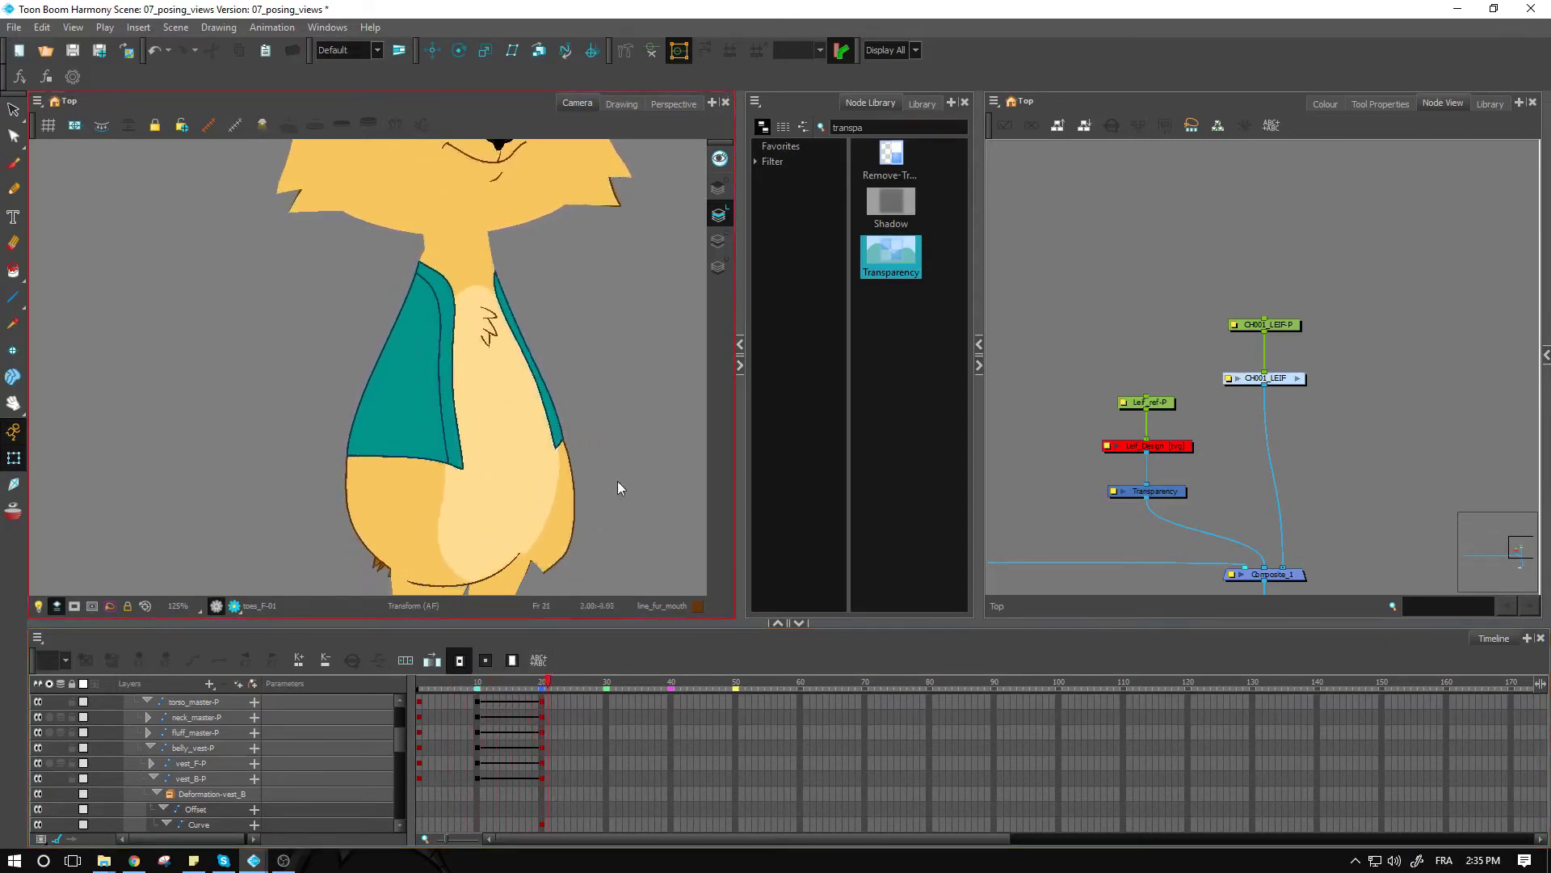
# Re-enable the Leif_Design reference drawing and compare the lower body with it.
pyautogui.click(1137, 448)
pyautogui.press('a')
pyautogui.click(1215, 460)
pyautogui.press('space')
pyautogui.moveTo(467, 533); pyautogui.dragTo(458, 384)
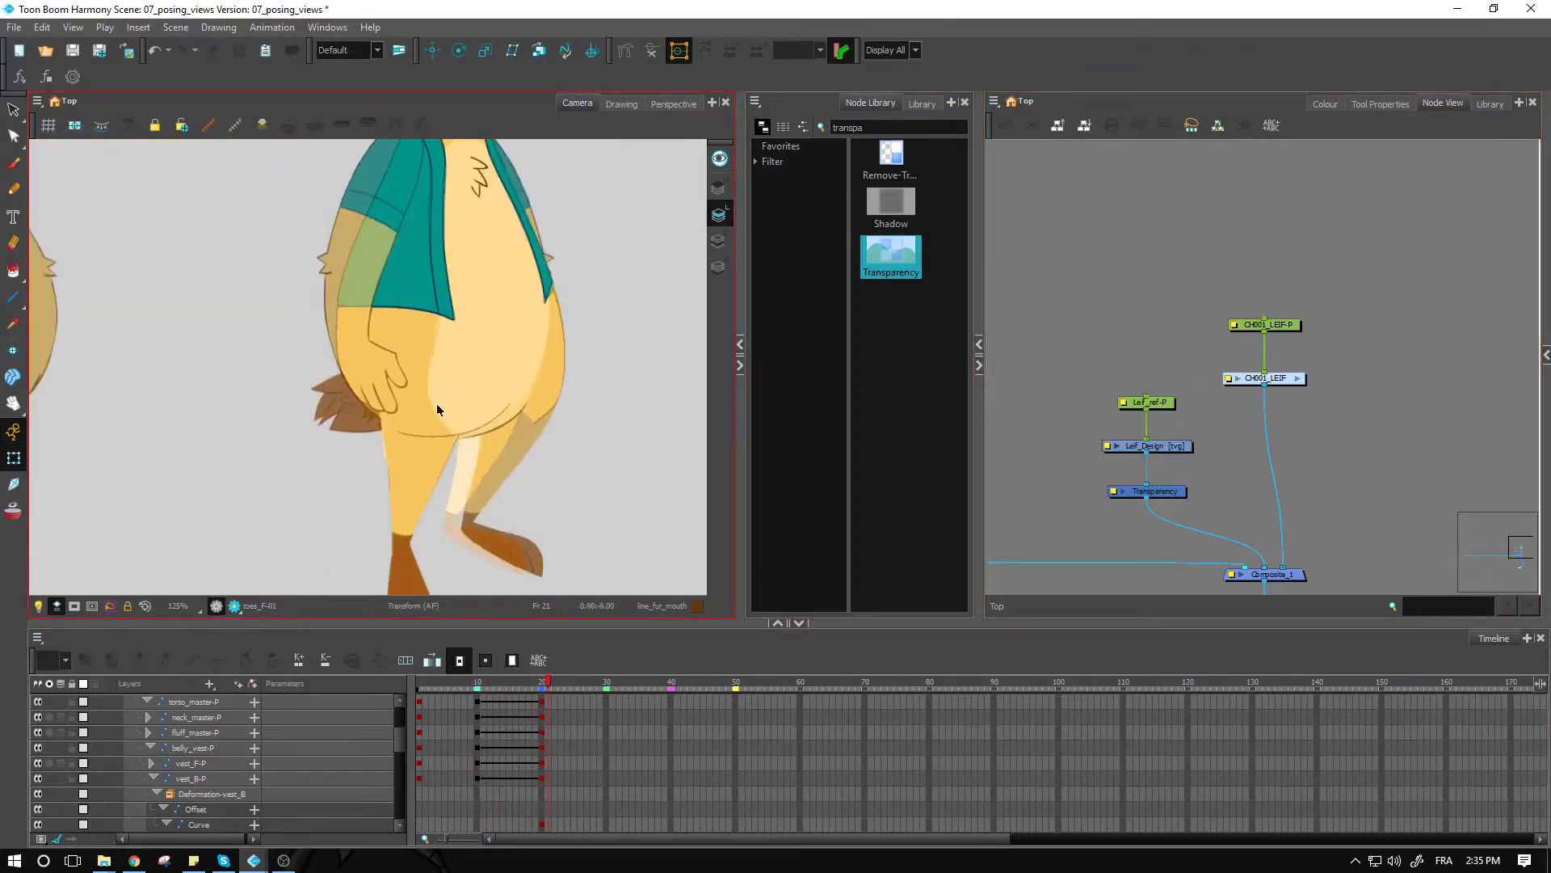
# Go back to frame 20 and move the tail outward behind the hips to match the reference tail.
pyautogui.press('2')
pyautogui.press('2')
pyautogui.click(366, 443)
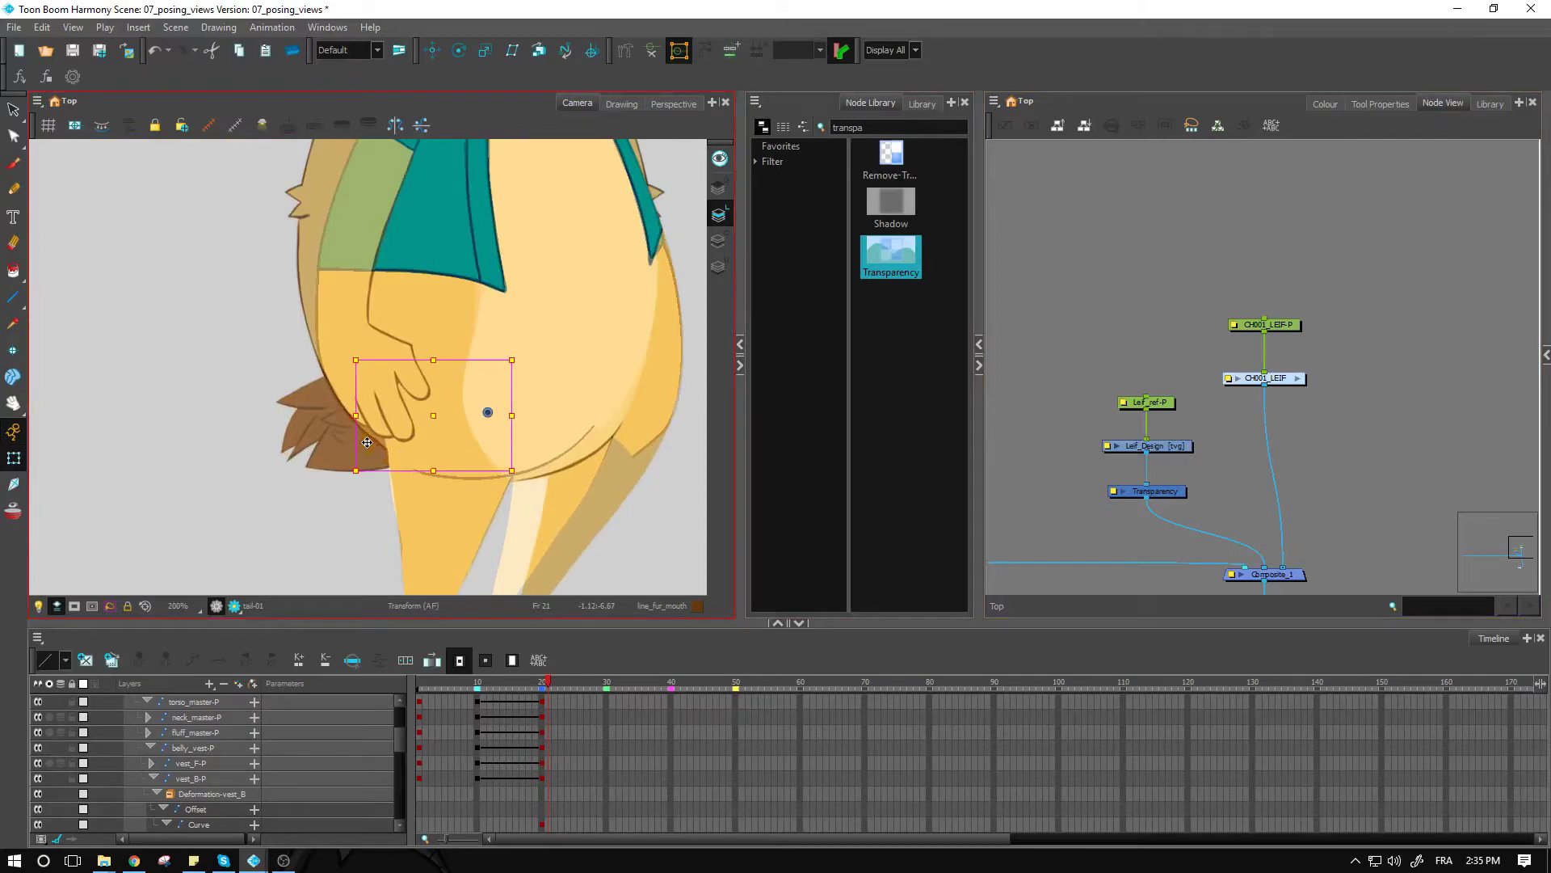
pyautogui.press(',')
pyautogui.moveTo(433, 417); pyautogui.dragTo(353, 422)
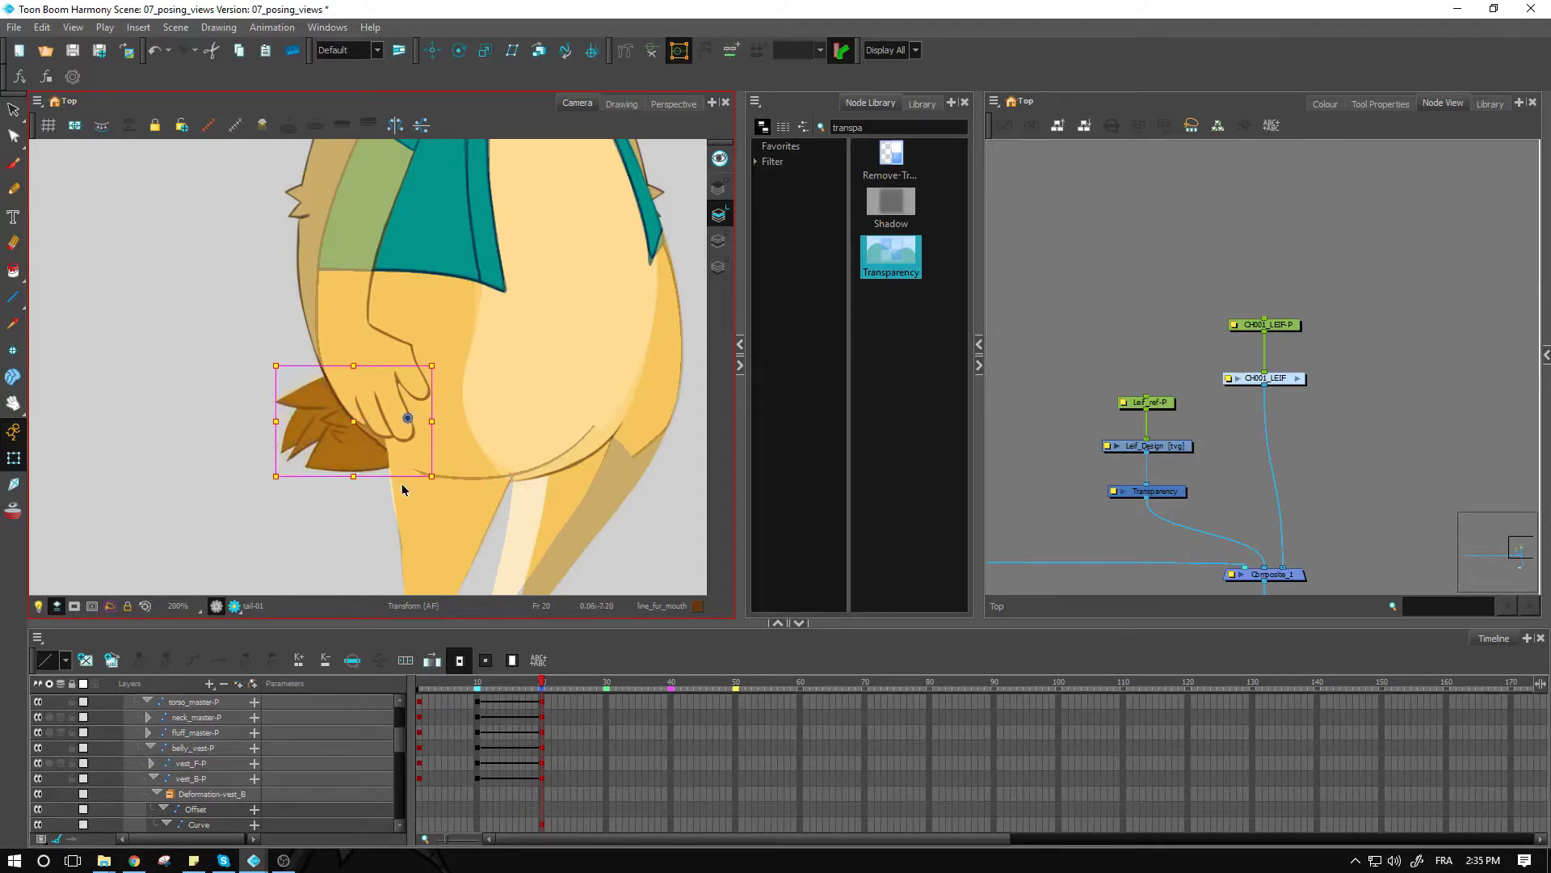
pyautogui.click(1266, 483)
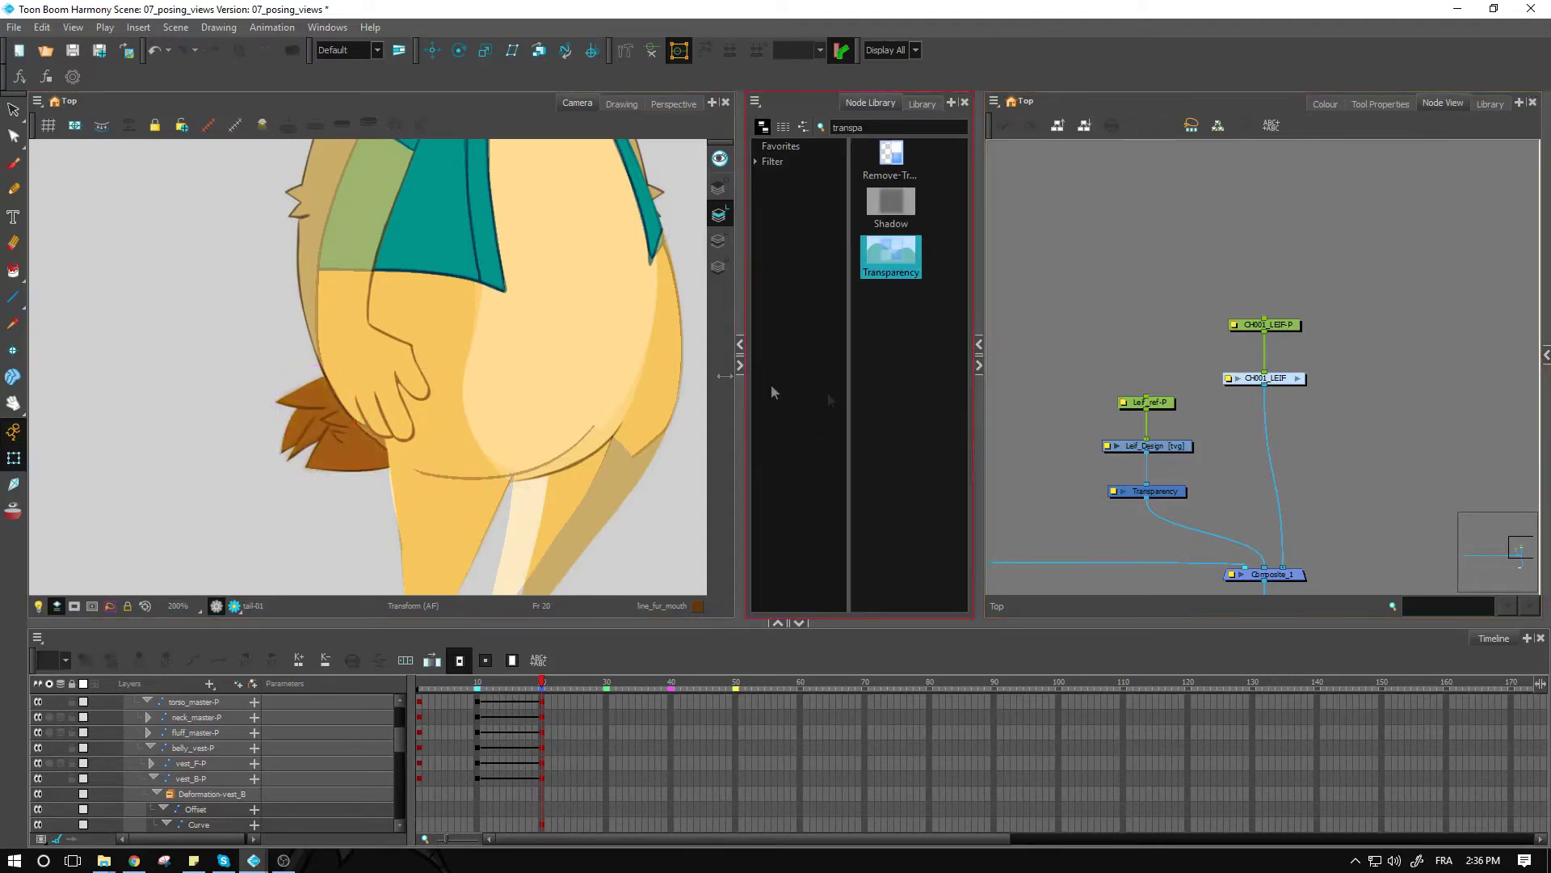
# Select the front crotch line and fit its width and position to the belly's lower edge in the reference.
pyautogui.click(409, 467)
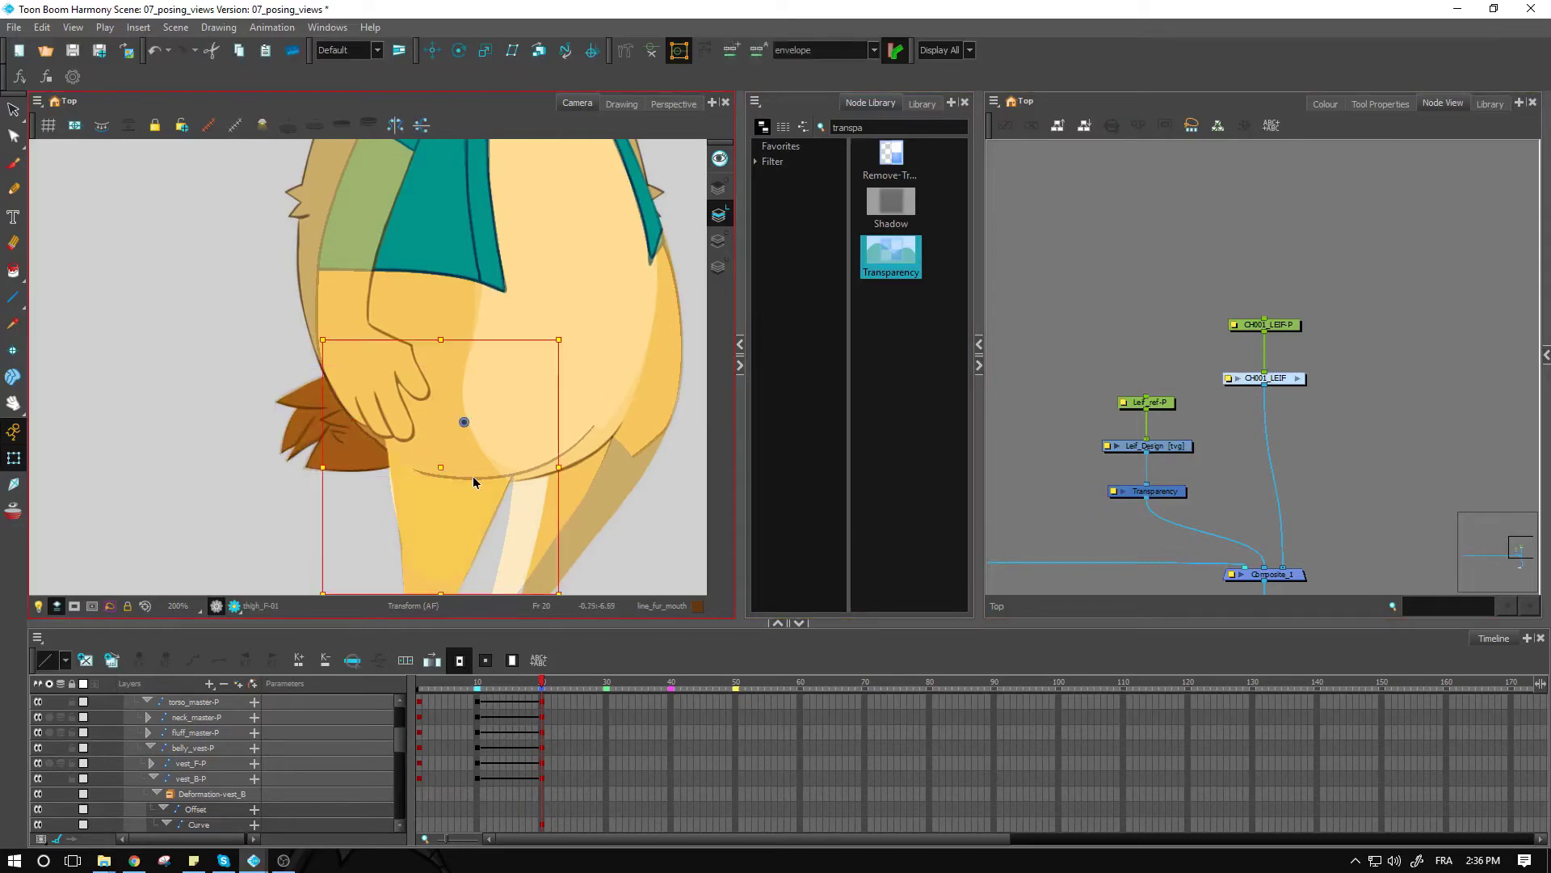
pyautogui.click(589, 447)
pyautogui.scroll(4, 581, 477)
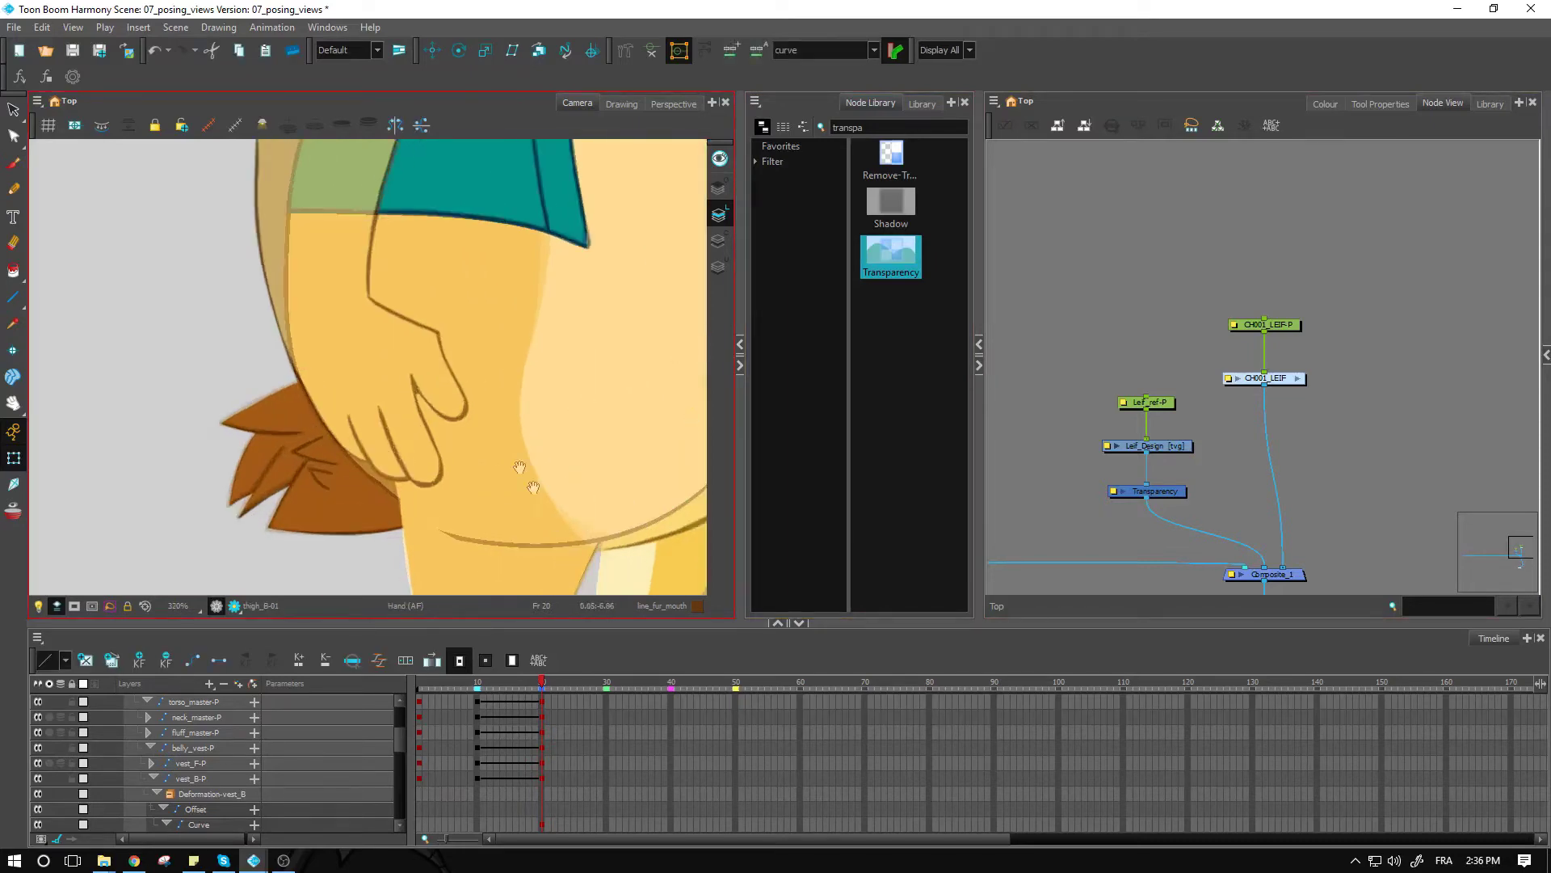
pyautogui.moveTo(550, 513); pyautogui.dragTo(455, 406)
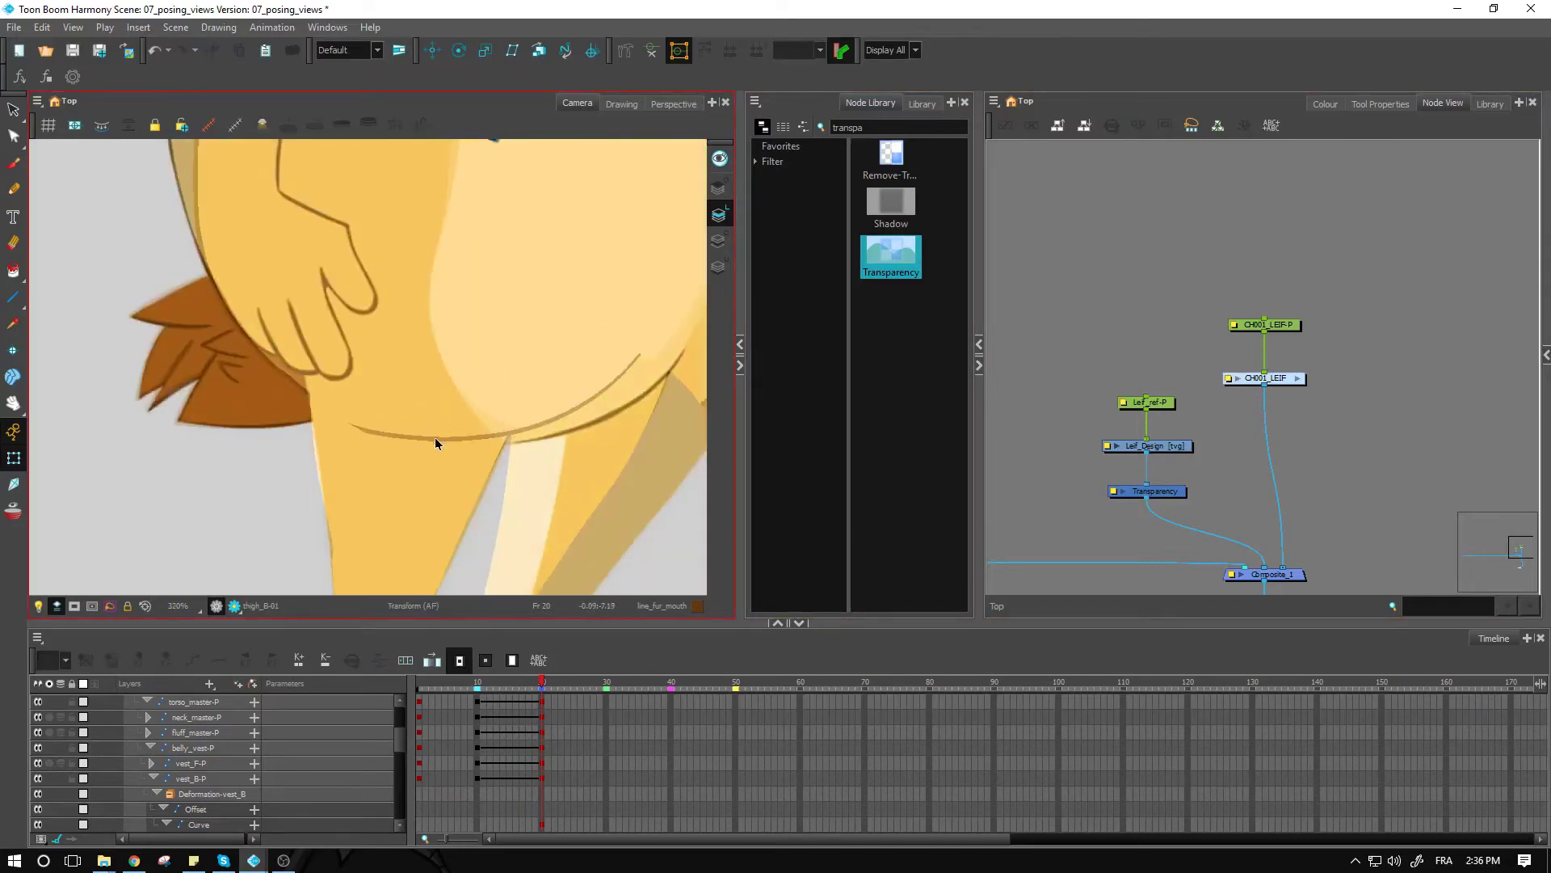
pyautogui.click(435, 442)
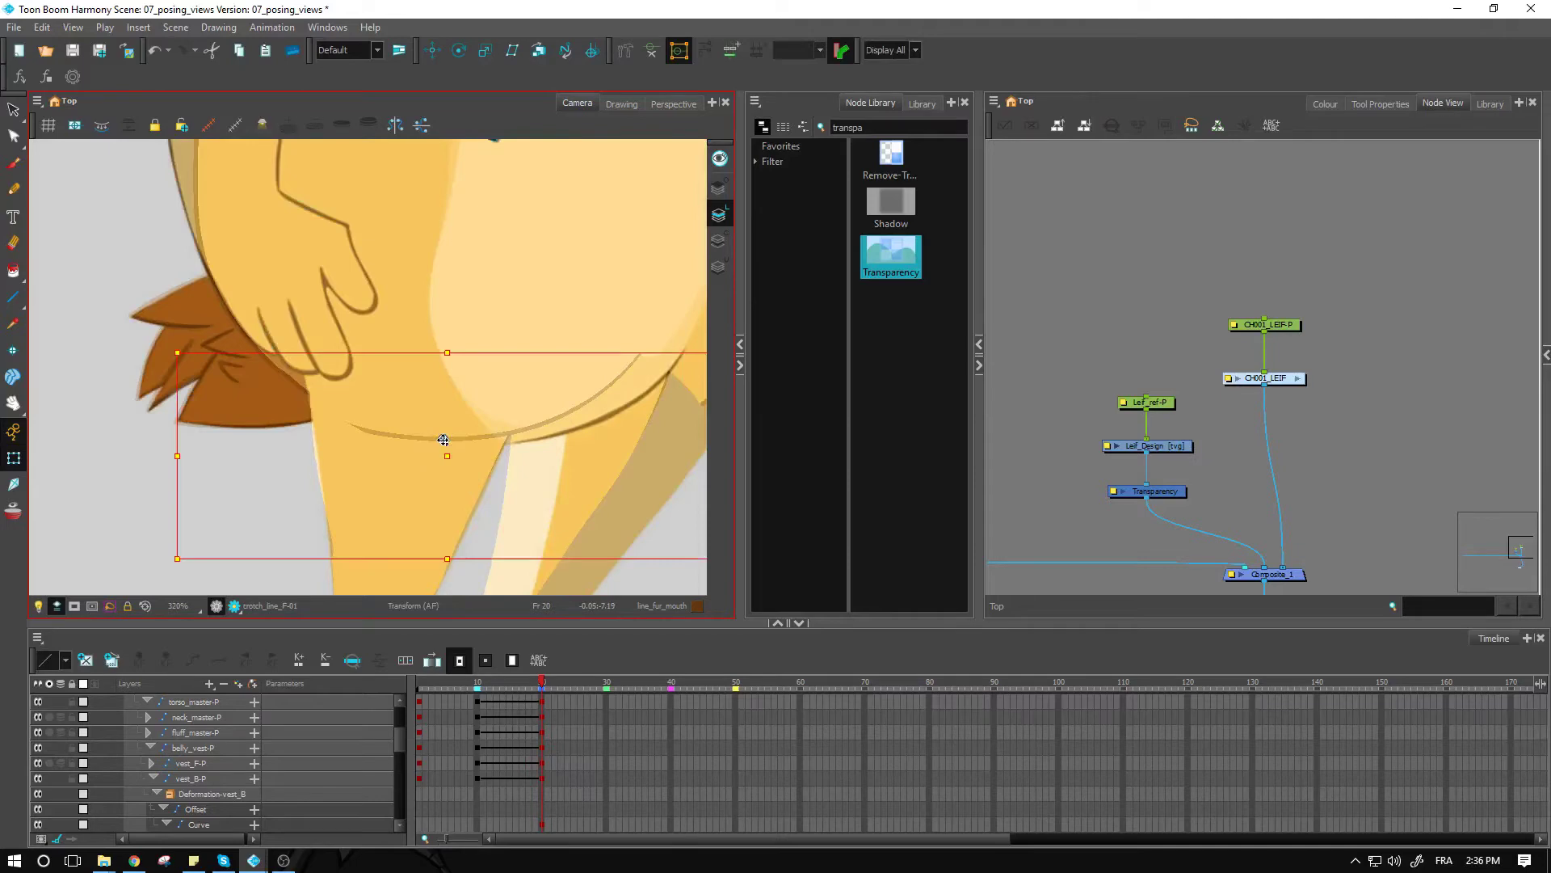
pyautogui.scroll(-4, 432, 436)
pyautogui.moveTo(588, 422); pyautogui.dragTo(535, 396)
pyautogui.press('Right')
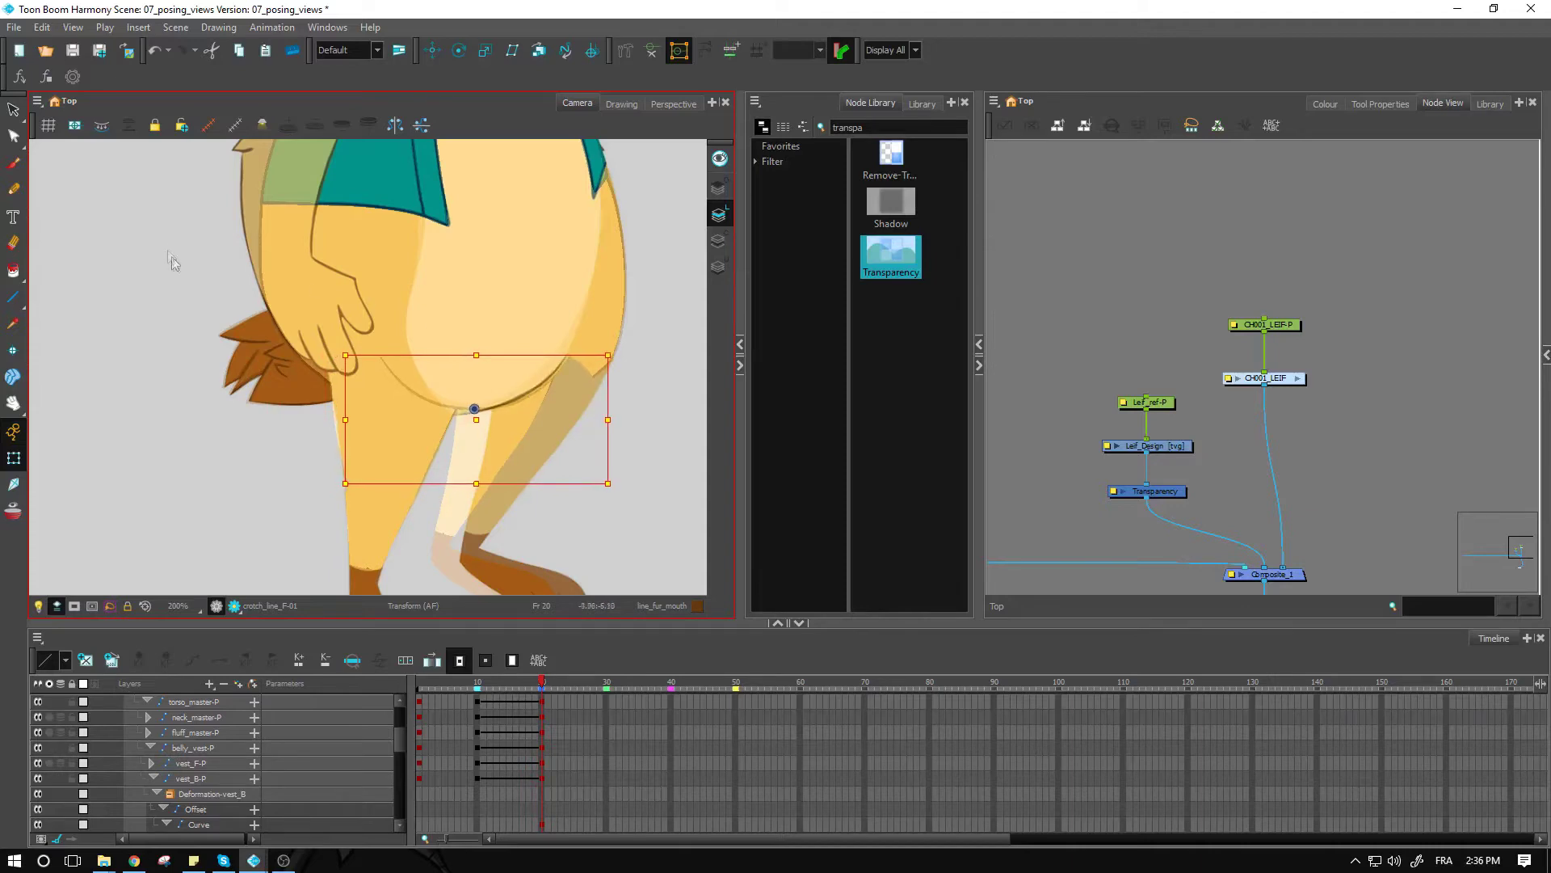
# Show the crotch line's deformer and pull its outer end point inward and down toward the gap between the legs.
pyautogui.click(652, 51)
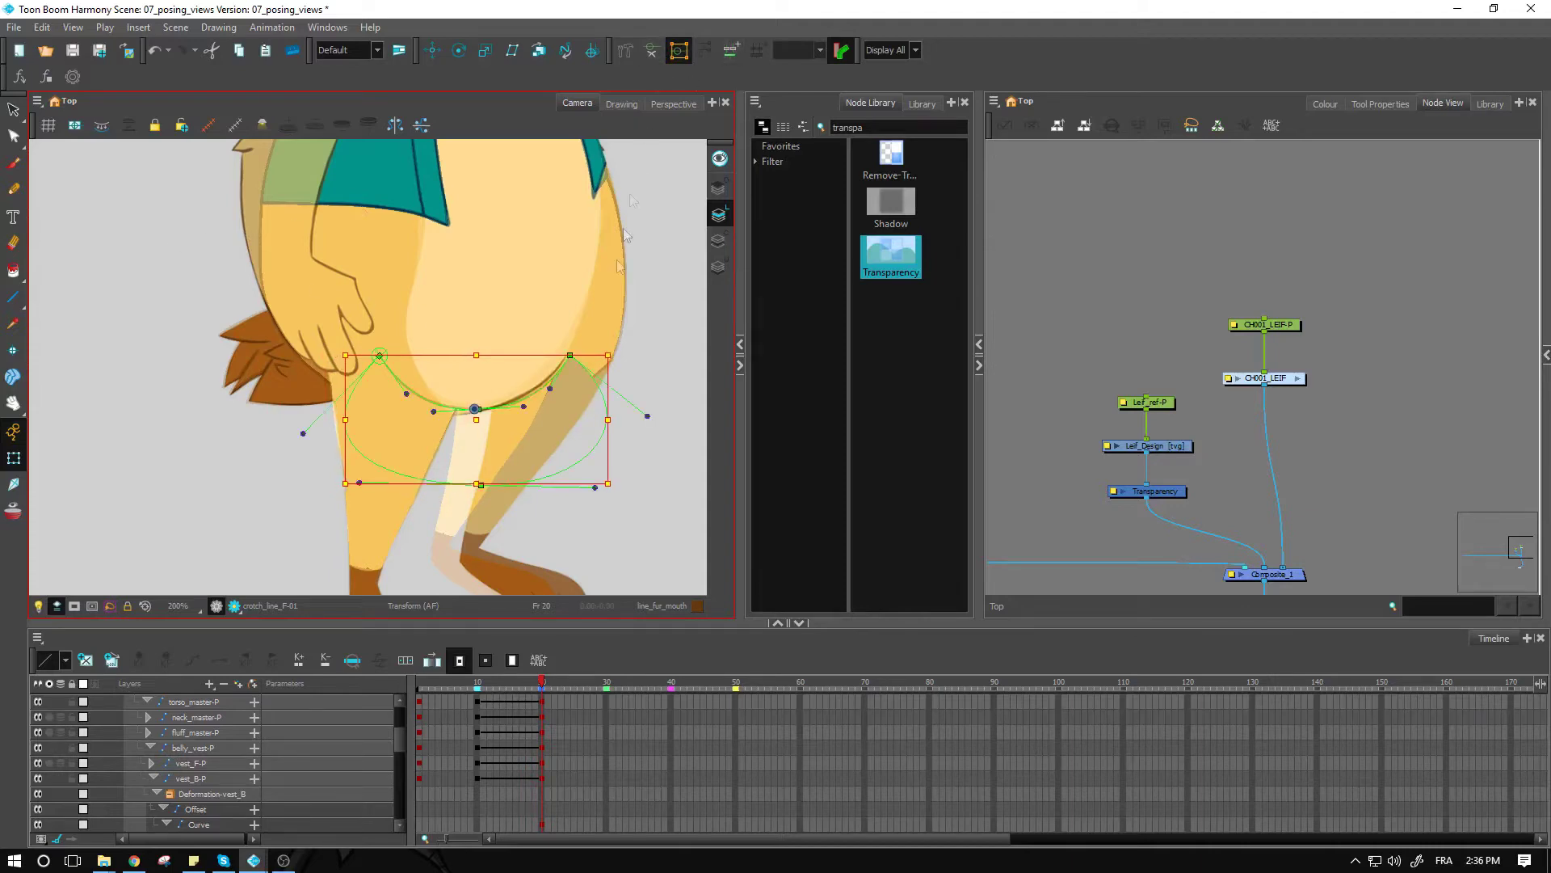
pyautogui.click(694, 386)
pyautogui.moveTo(396, 393); pyautogui.dragTo(439, 421)
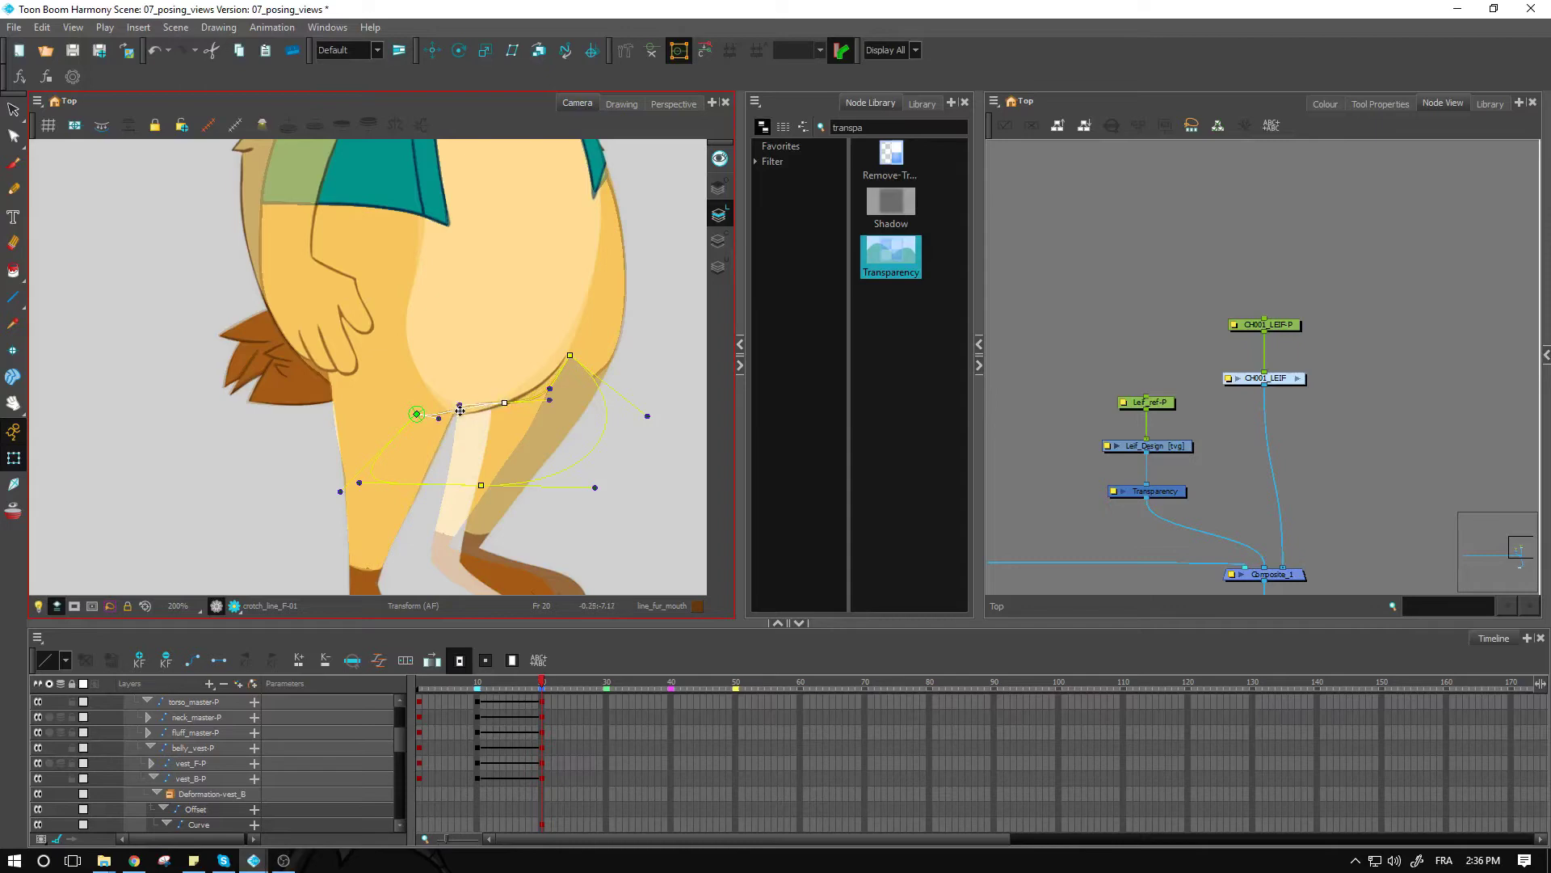
# Refine the crotch line's deformer points and handles so the curve follows the reference and starts at the gap between the legs.
pyautogui.press('2')
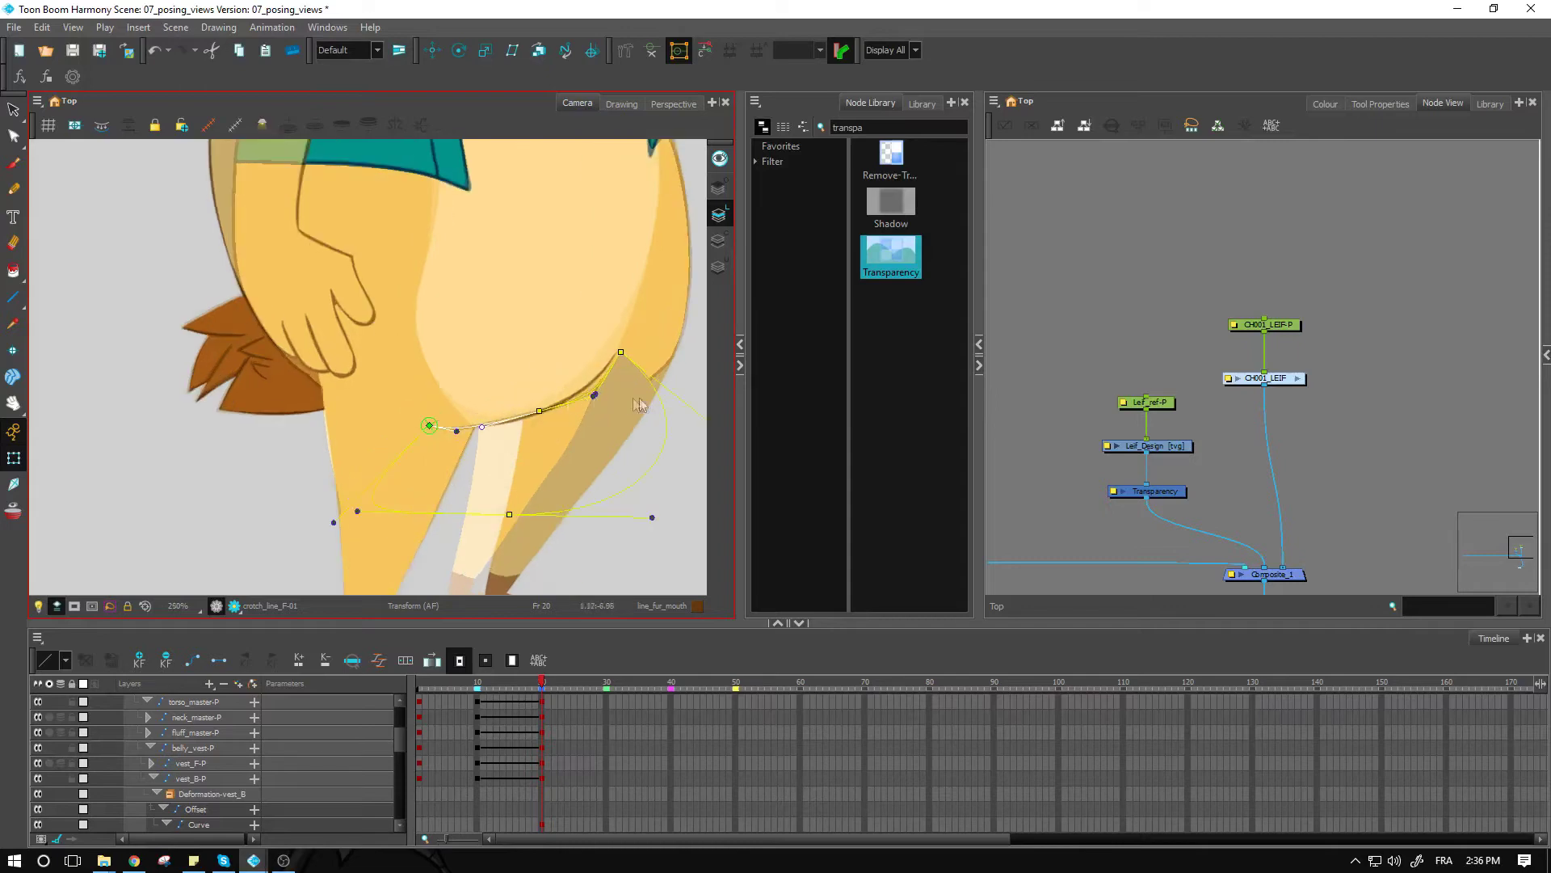
pyautogui.scroll(3, 640, 404)
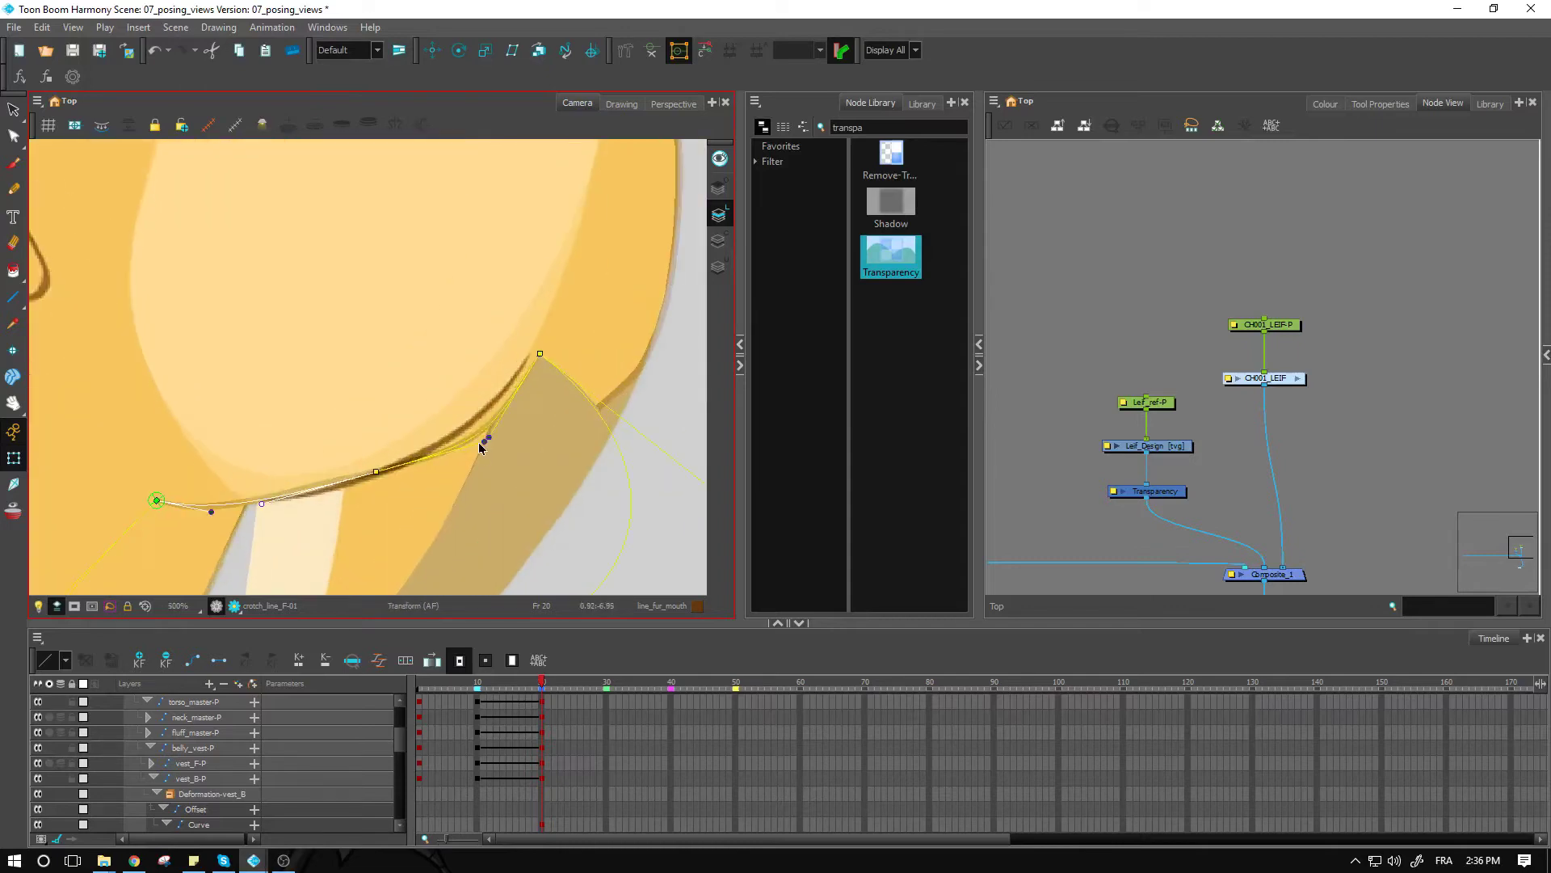
pyautogui.click(488, 439)
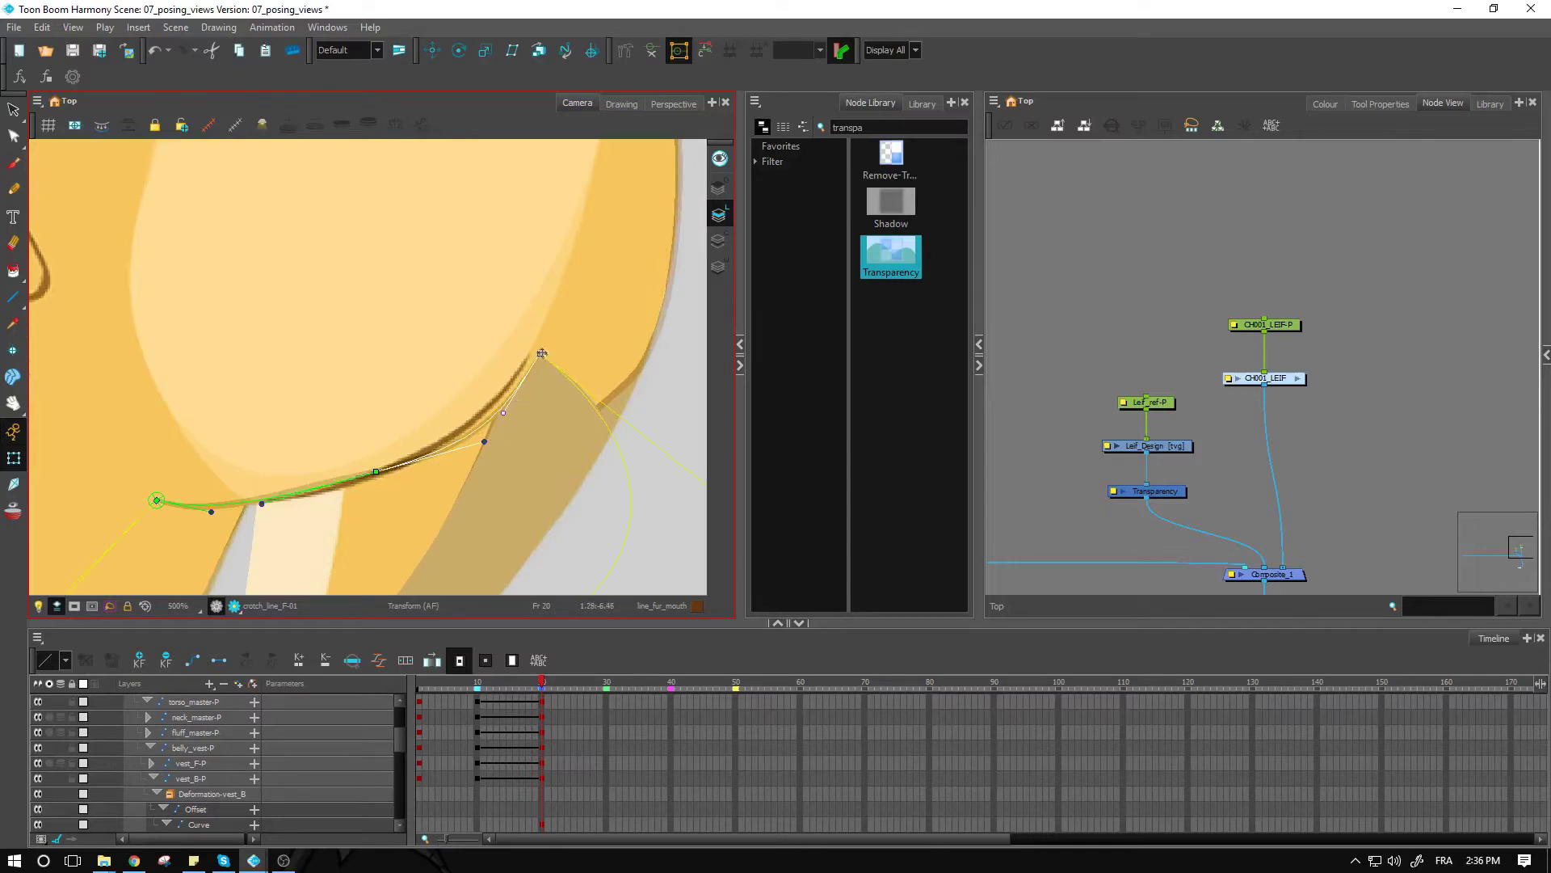
pyautogui.moveTo(538, 353); pyautogui.dragTo(528, 353)
pyautogui.moveTo(484, 441); pyautogui.dragTo(467, 437)
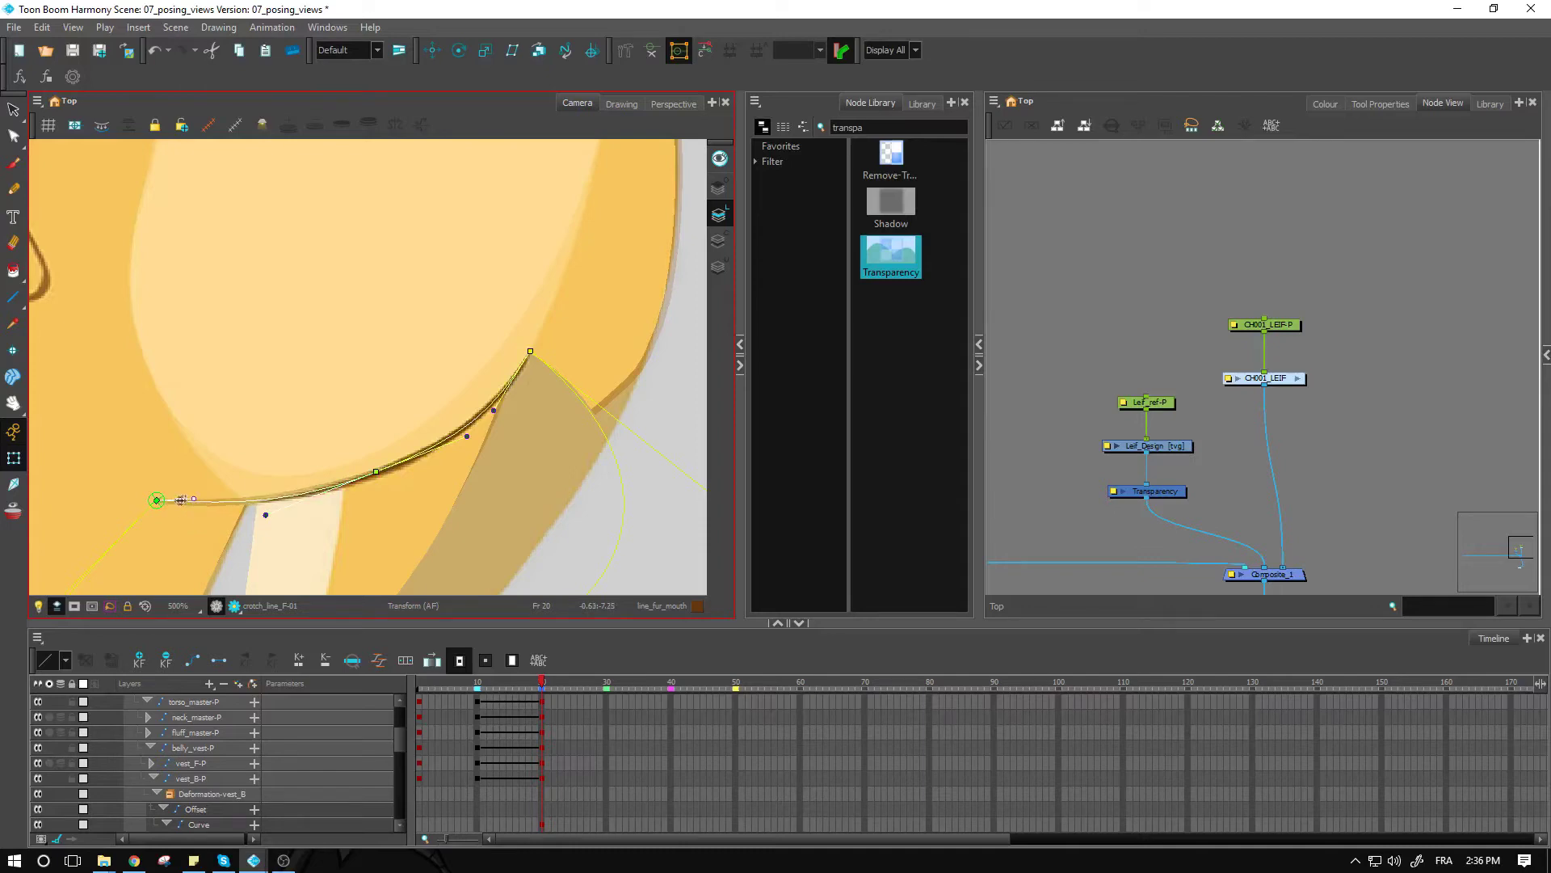
pyautogui.moveTo(157, 500); pyautogui.dragTo(321, 491)
pyautogui.press('1')
pyautogui.press('1')
pyautogui.press('1')
pyautogui.press('1')
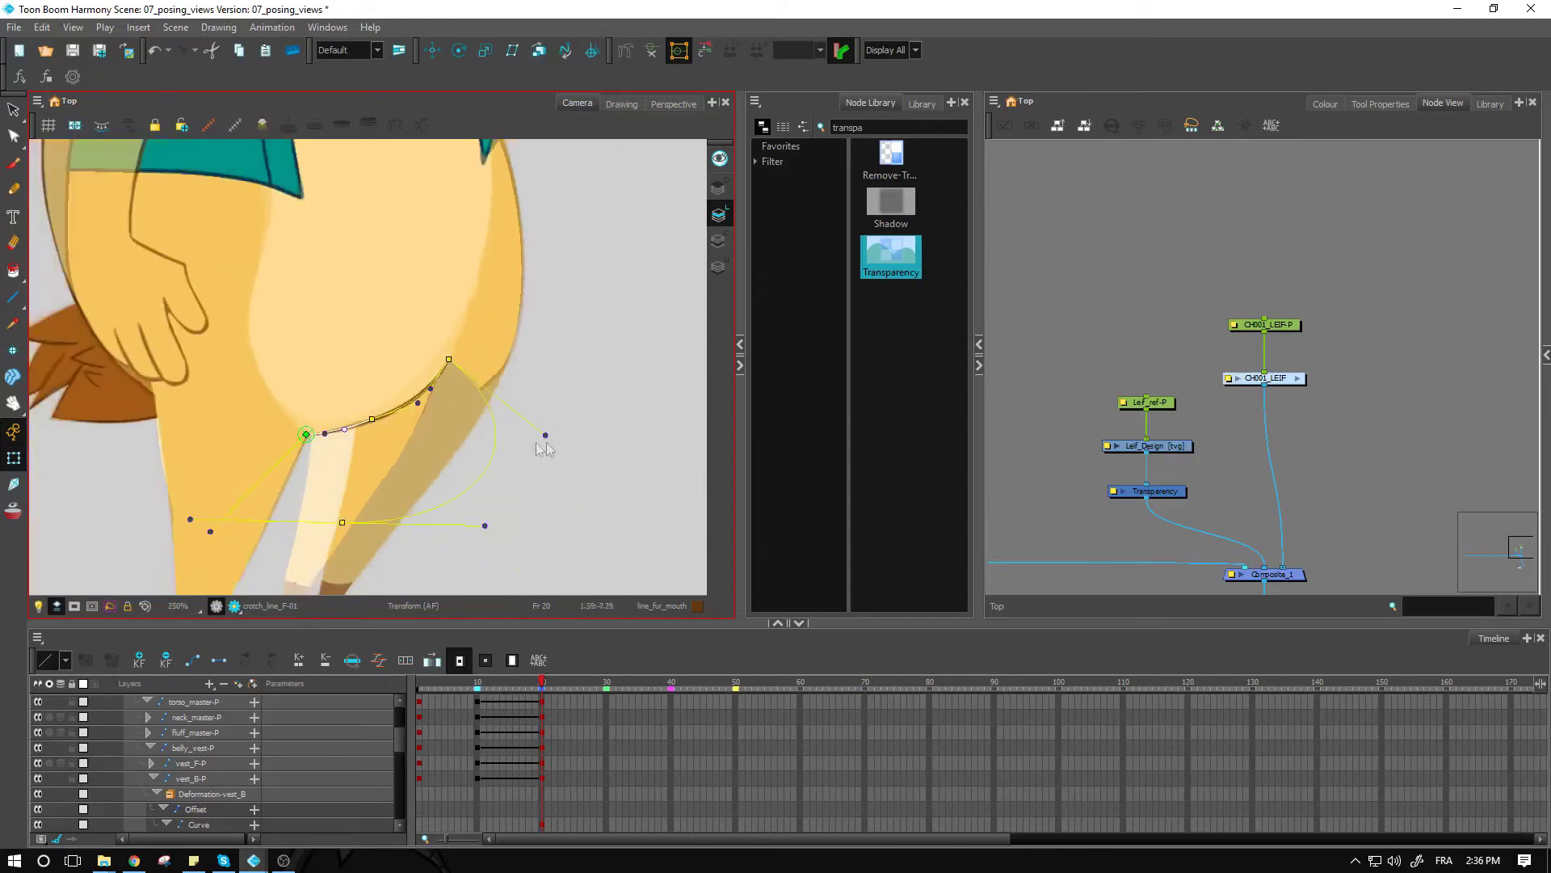
pyautogui.click(571, 418)
# Move and rotate the back leg so its thigh and foot line up with the reference leg.
pyautogui.click(359, 447)
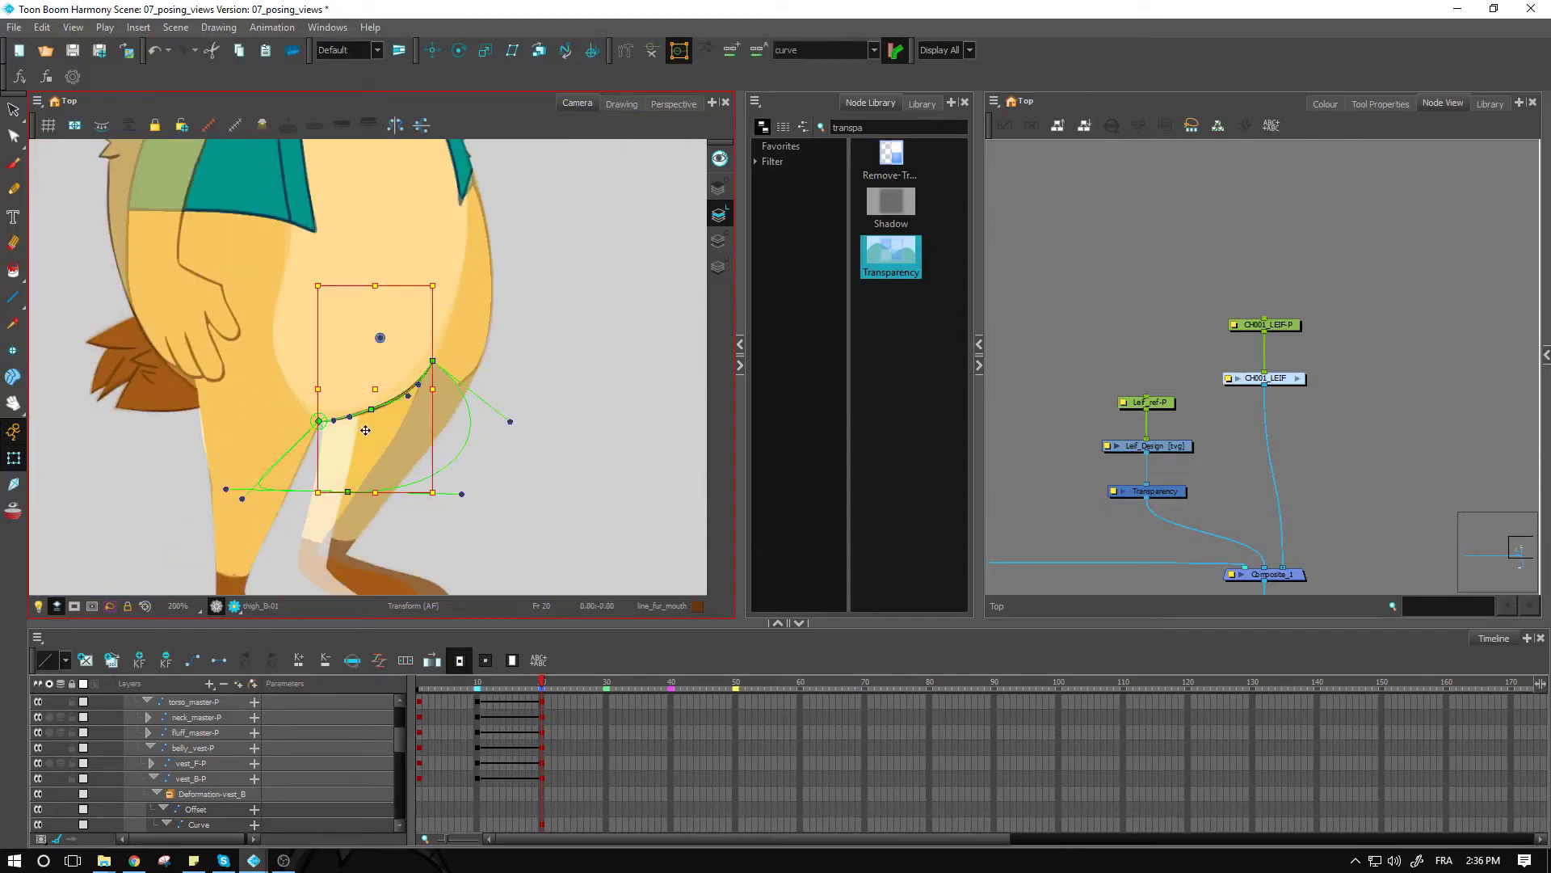
pyautogui.moveTo(351, 485); pyautogui.dragTo(401, 479)
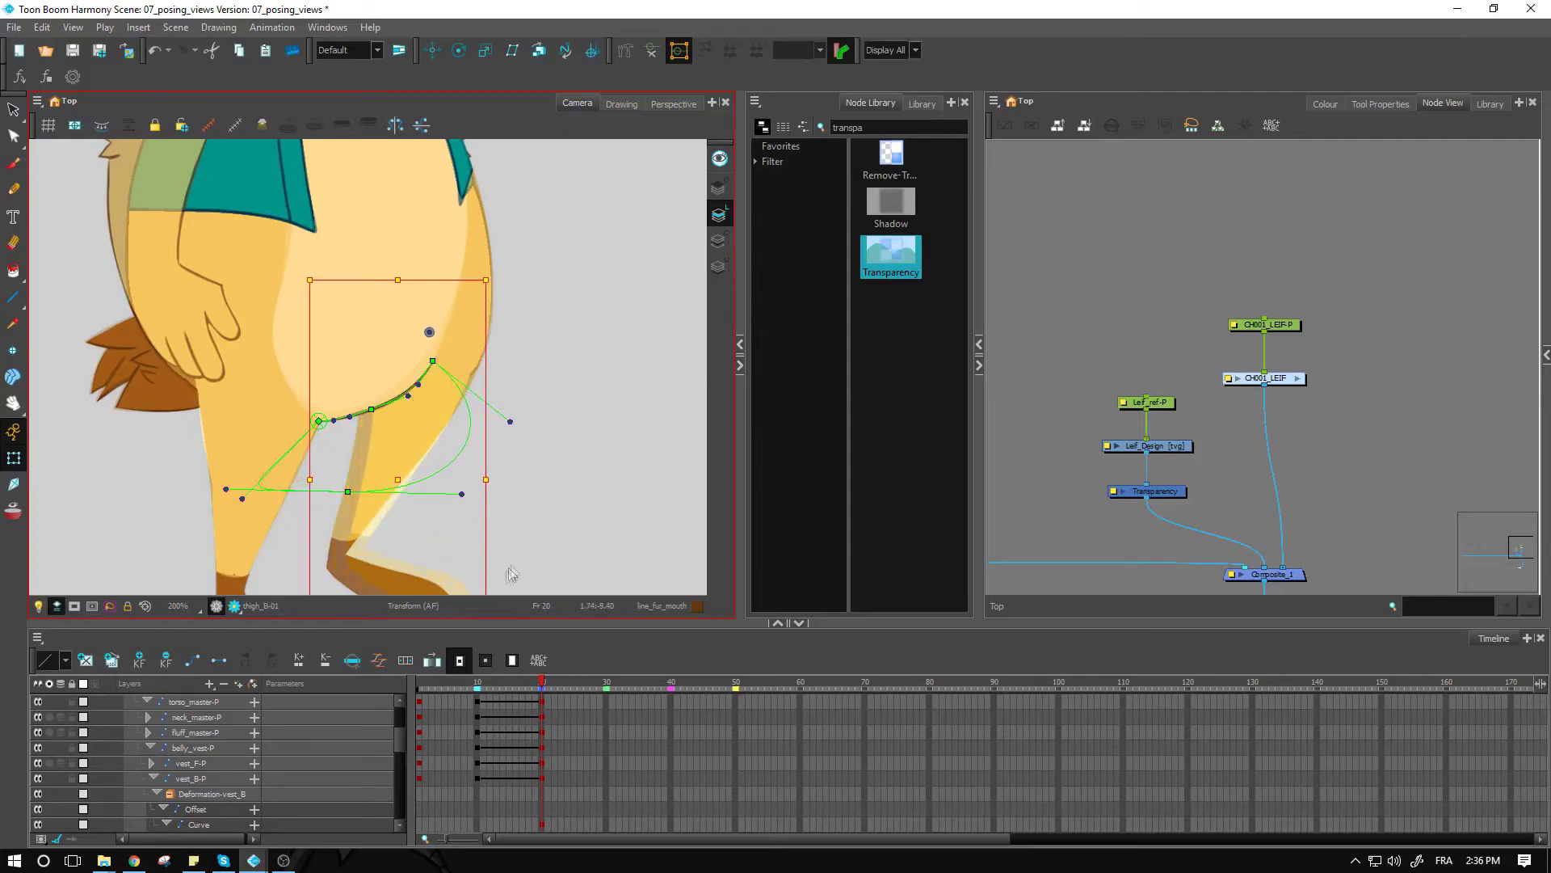
pyautogui.press('1')
pyautogui.press('space')
pyautogui.moveTo(470, 537); pyautogui.dragTo(436, 554)
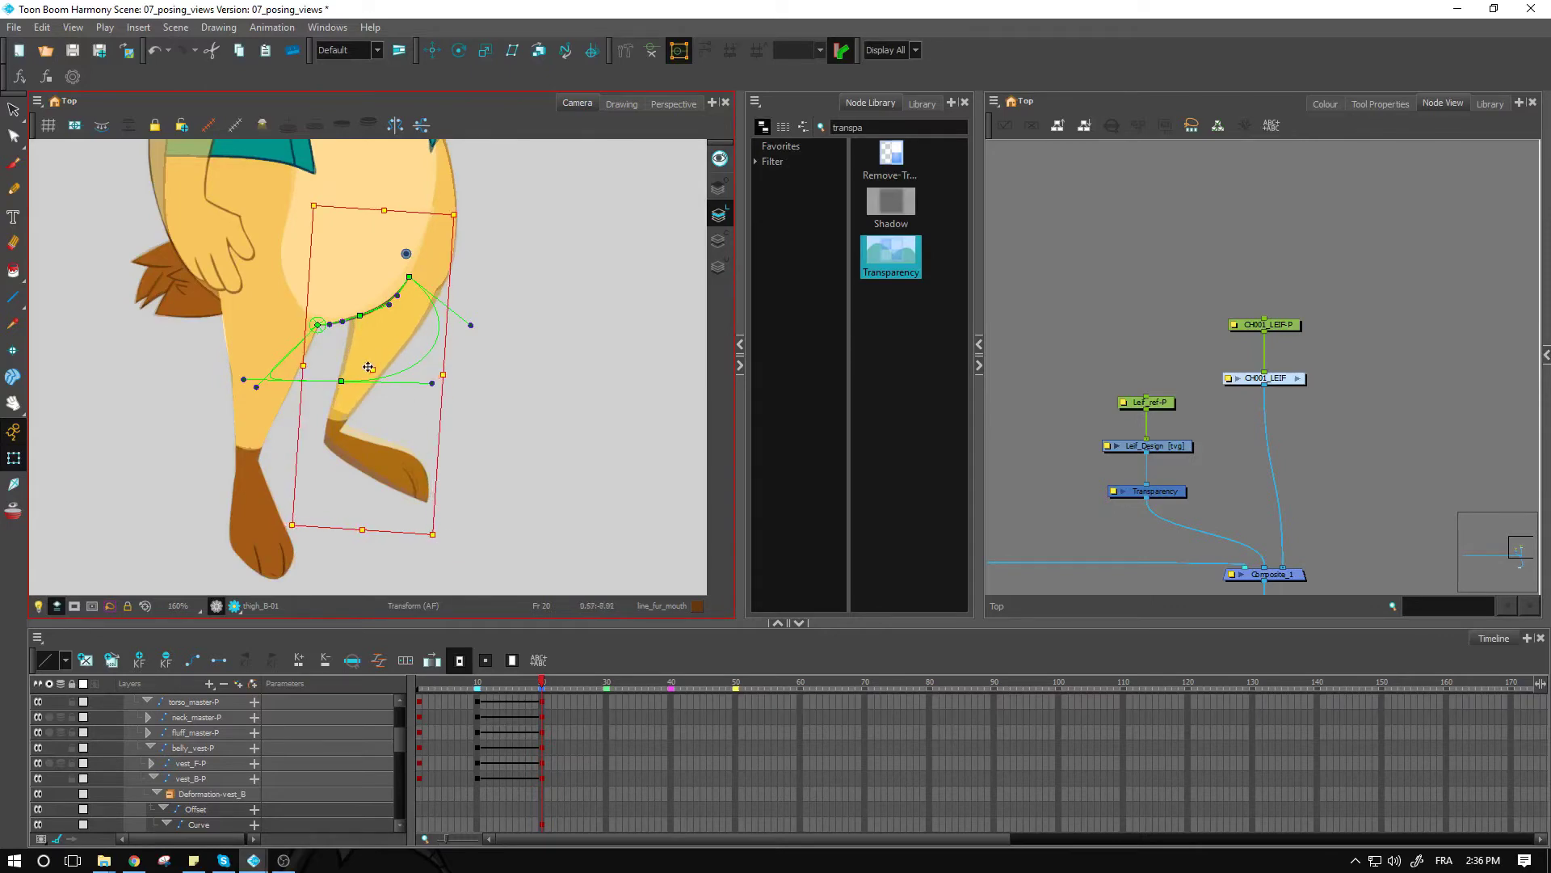
pyautogui.moveTo(371, 372); pyautogui.dragTo(369, 379)
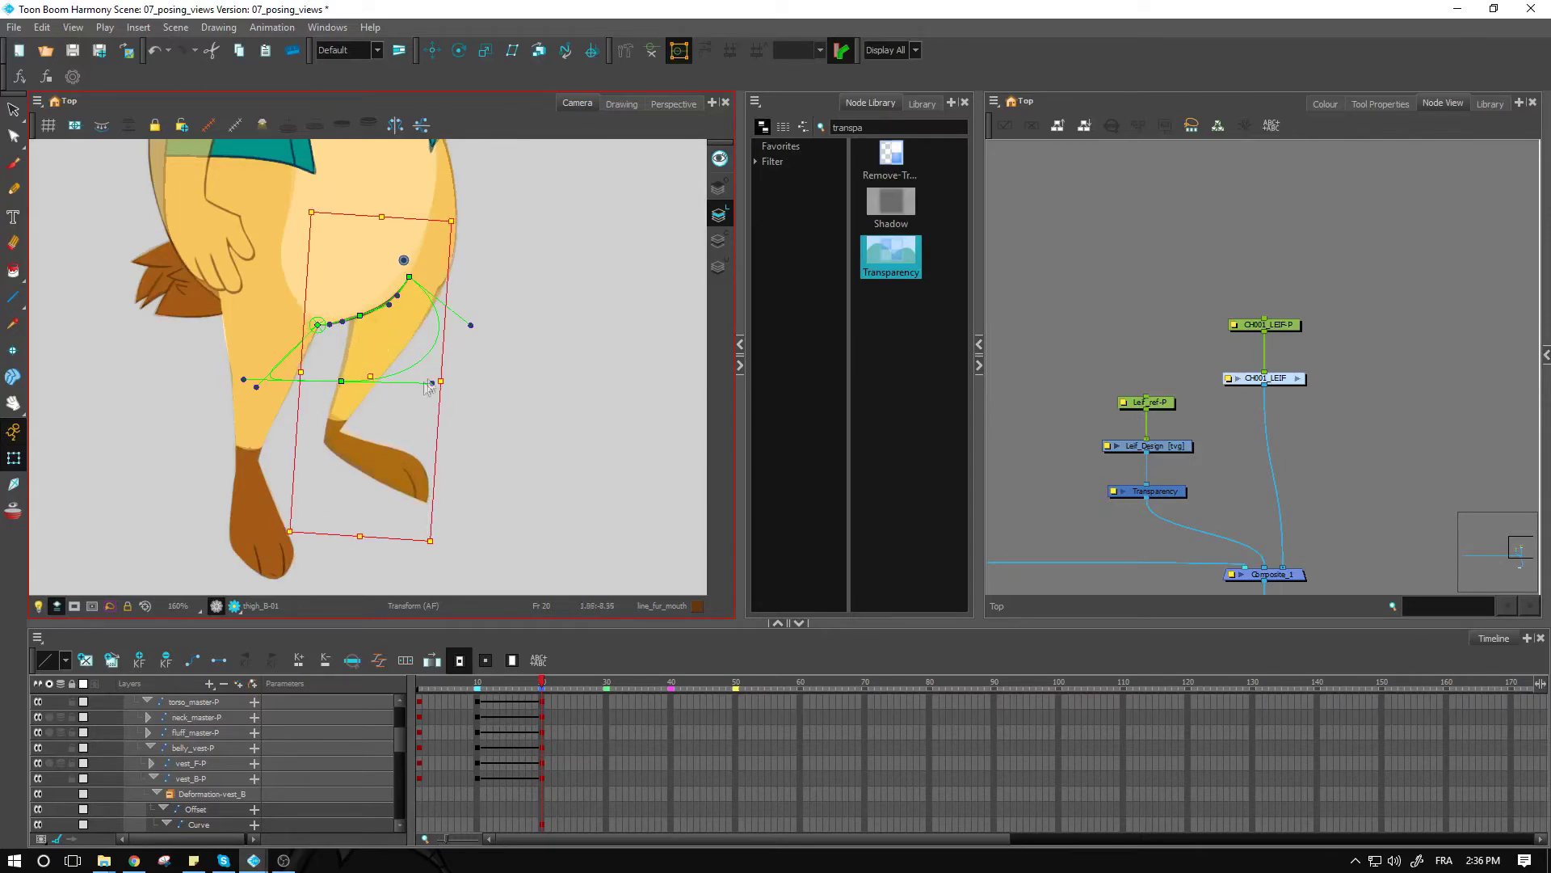
pyautogui.click(570, 362)
# Show the torso's deformer and pull its lower point near the hand inward to the reference outline.
pyautogui.press('2')
pyautogui.moveTo(214, 274); pyautogui.dragTo(405, 403)
pyautogui.press('2')
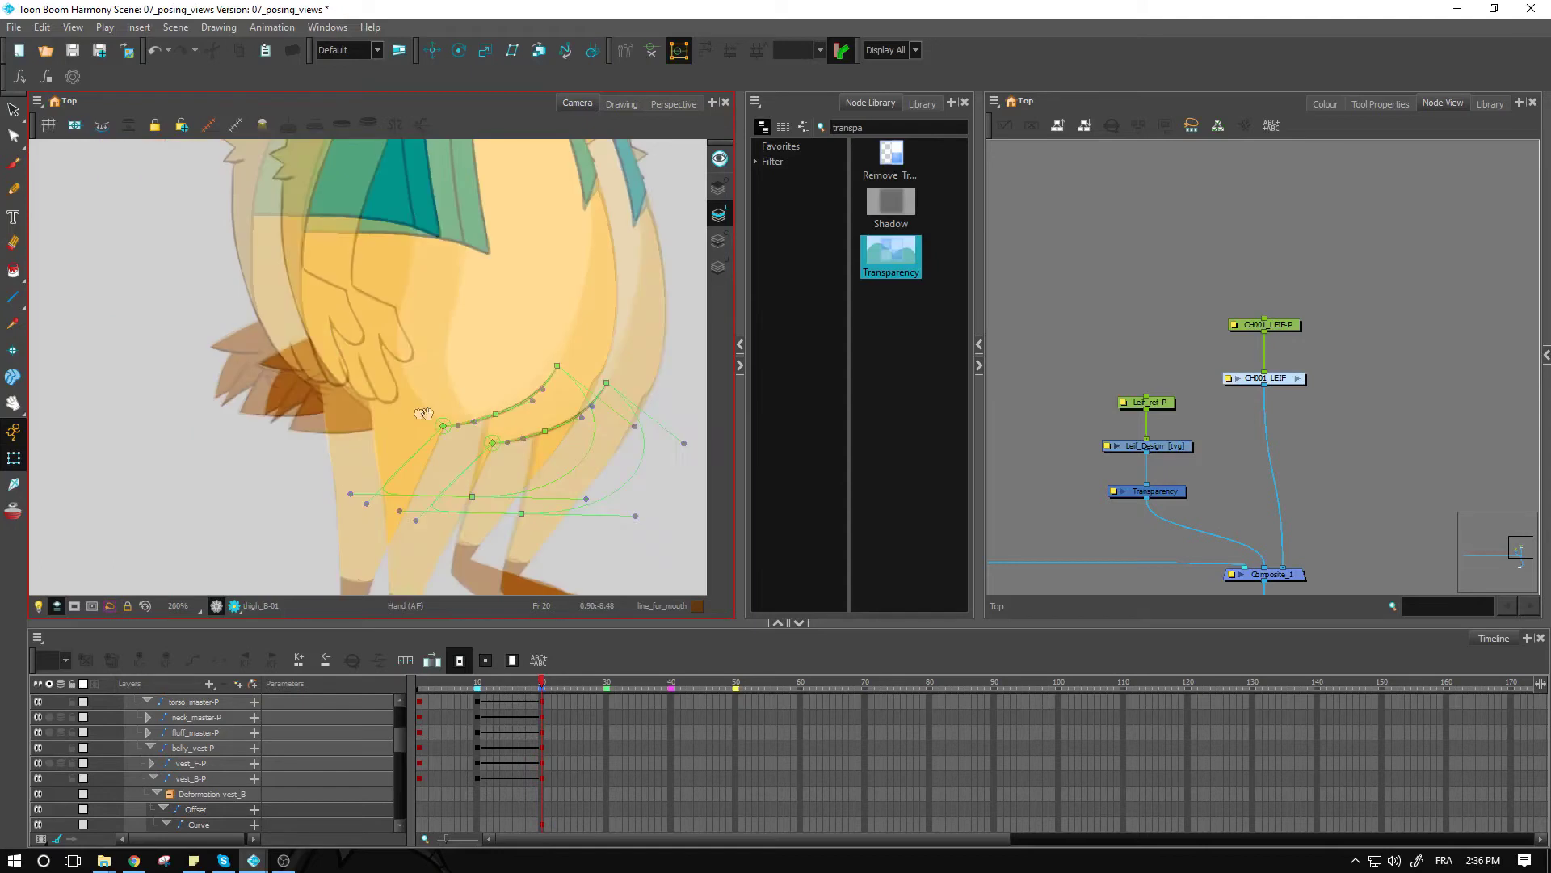
pyautogui.click(362, 414)
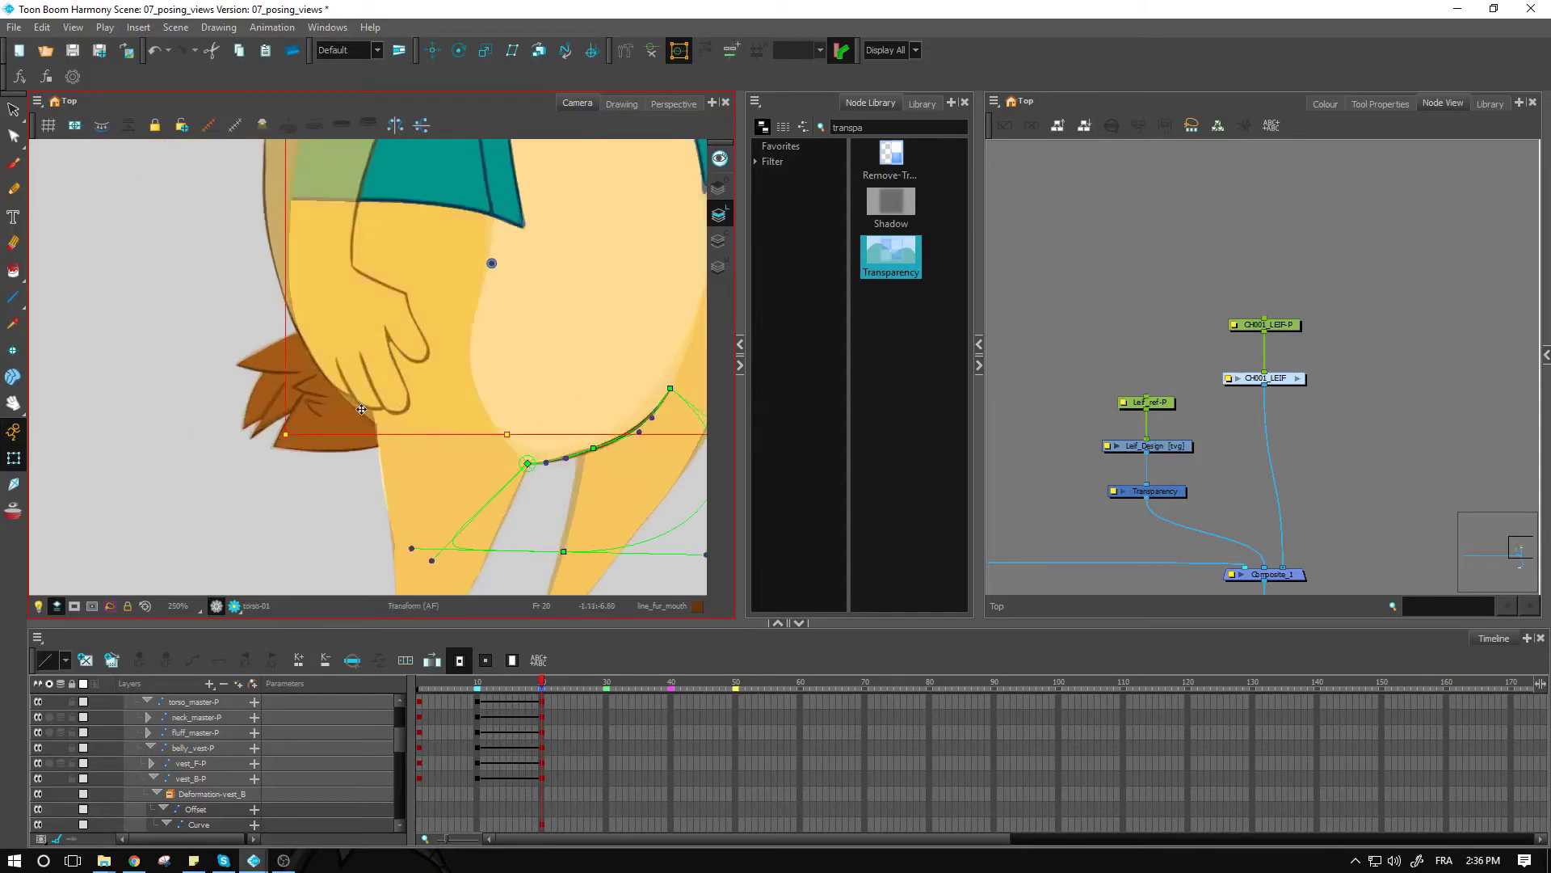
pyautogui.click(650, 52)
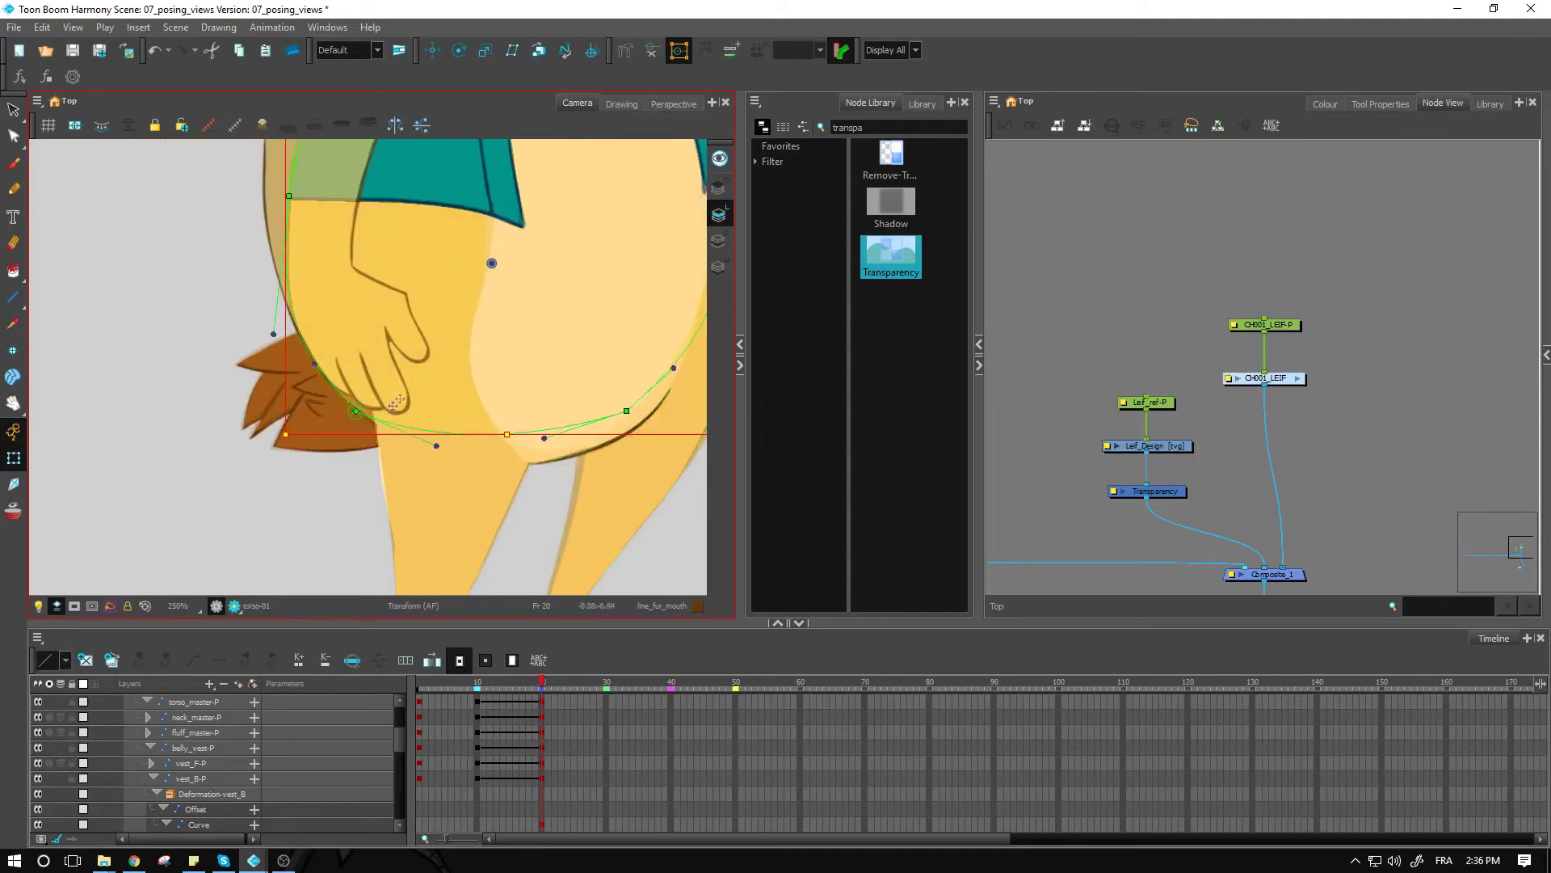
pyautogui.moveTo(356, 411); pyautogui.dragTo(387, 408)
# Show the hips' deformer and pull its point beside the tail inward to match the reference contour.
pyautogui.click(367, 416)
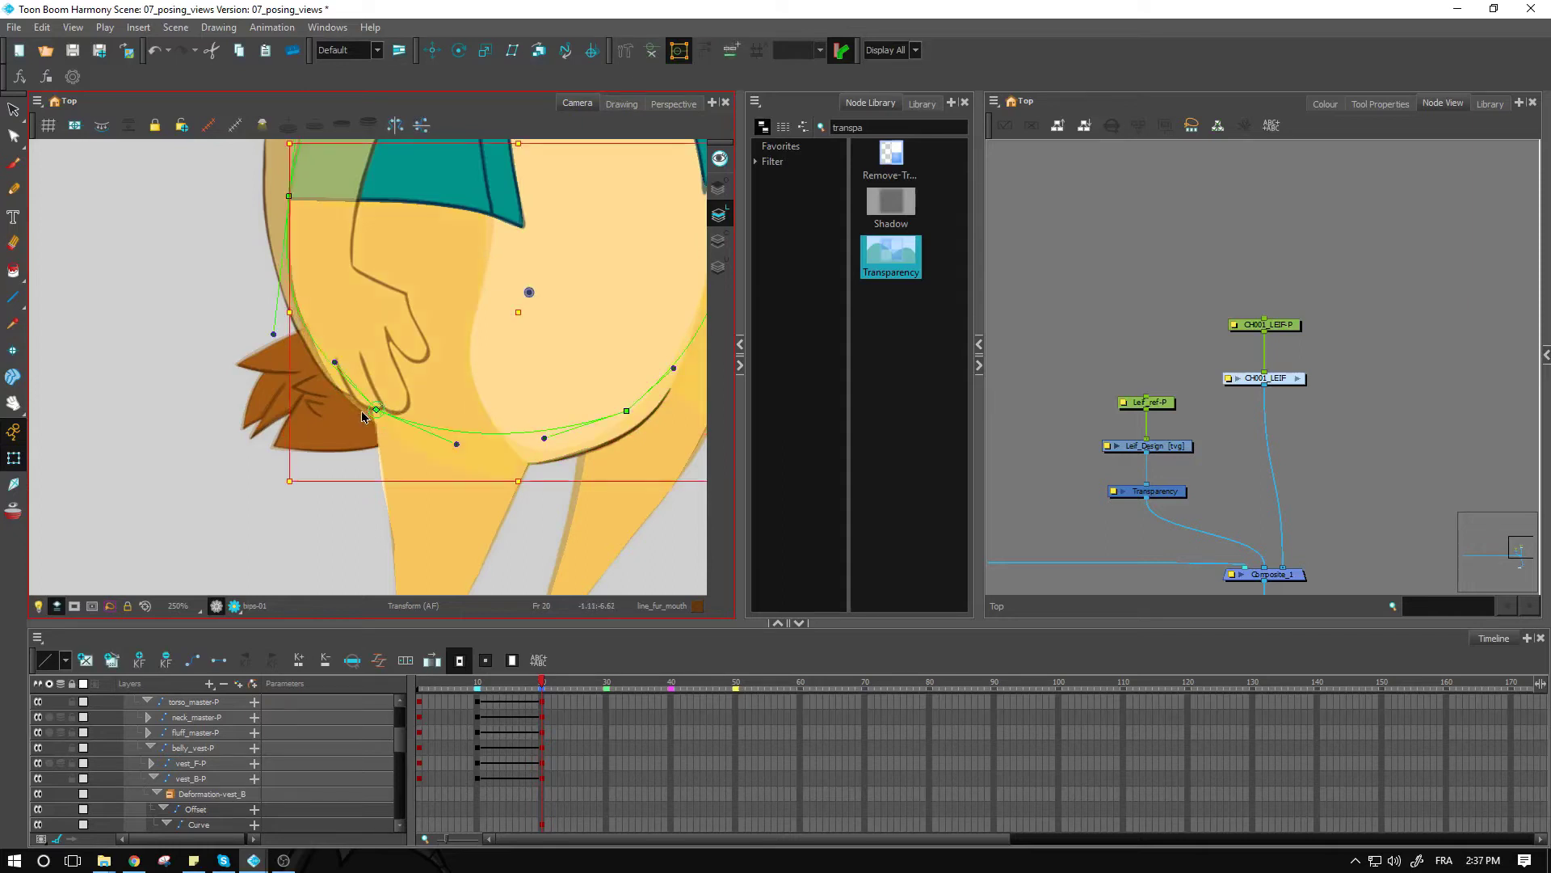
pyautogui.click(652, 52)
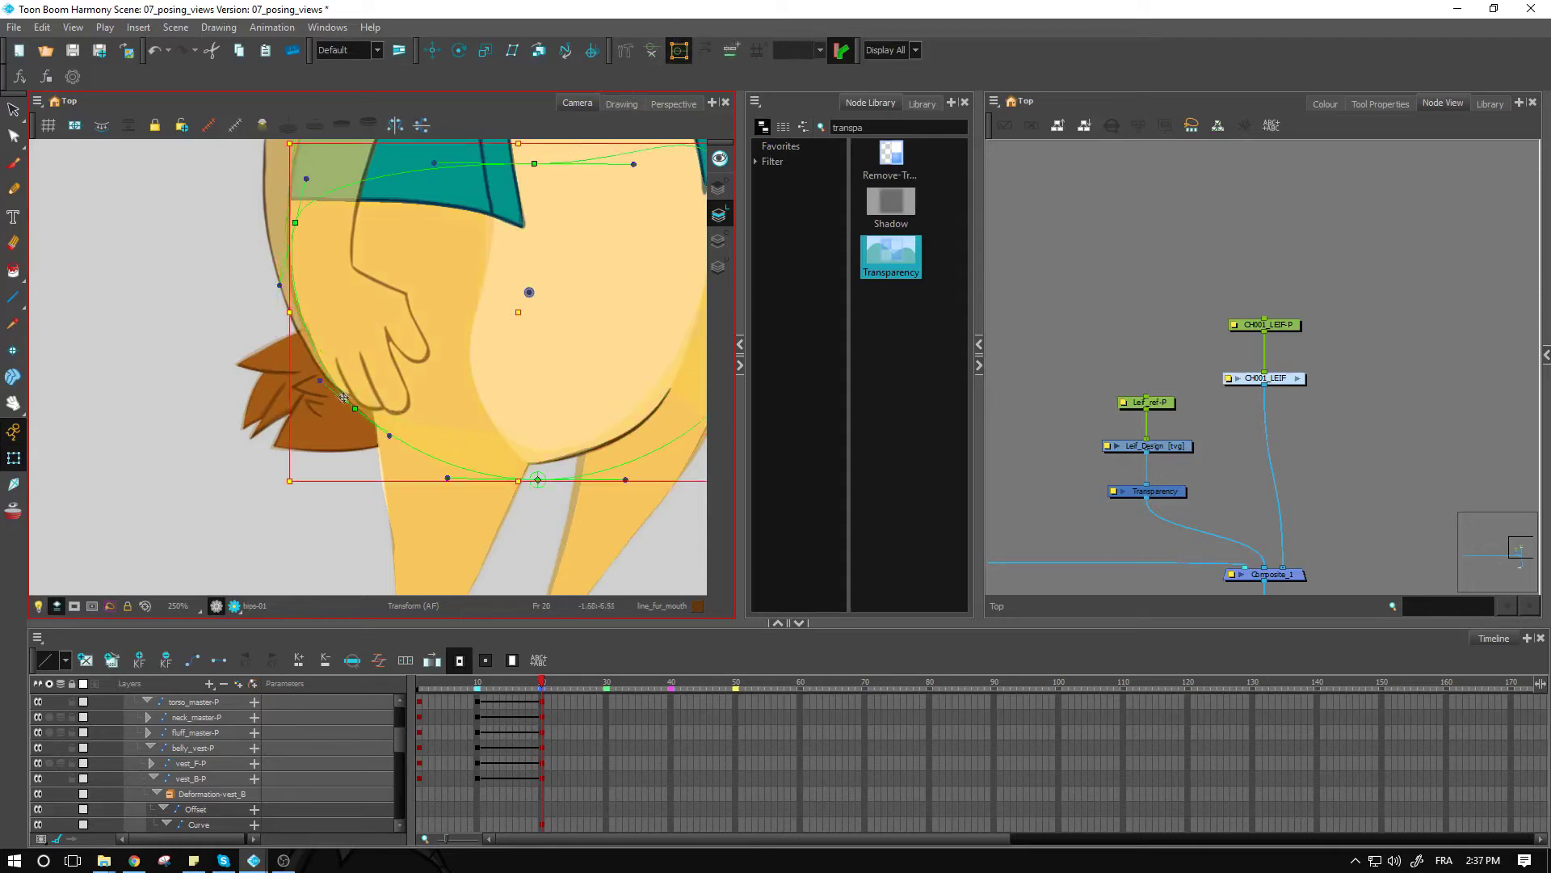
pyautogui.moveTo(354, 408); pyautogui.dragTo(381, 402)
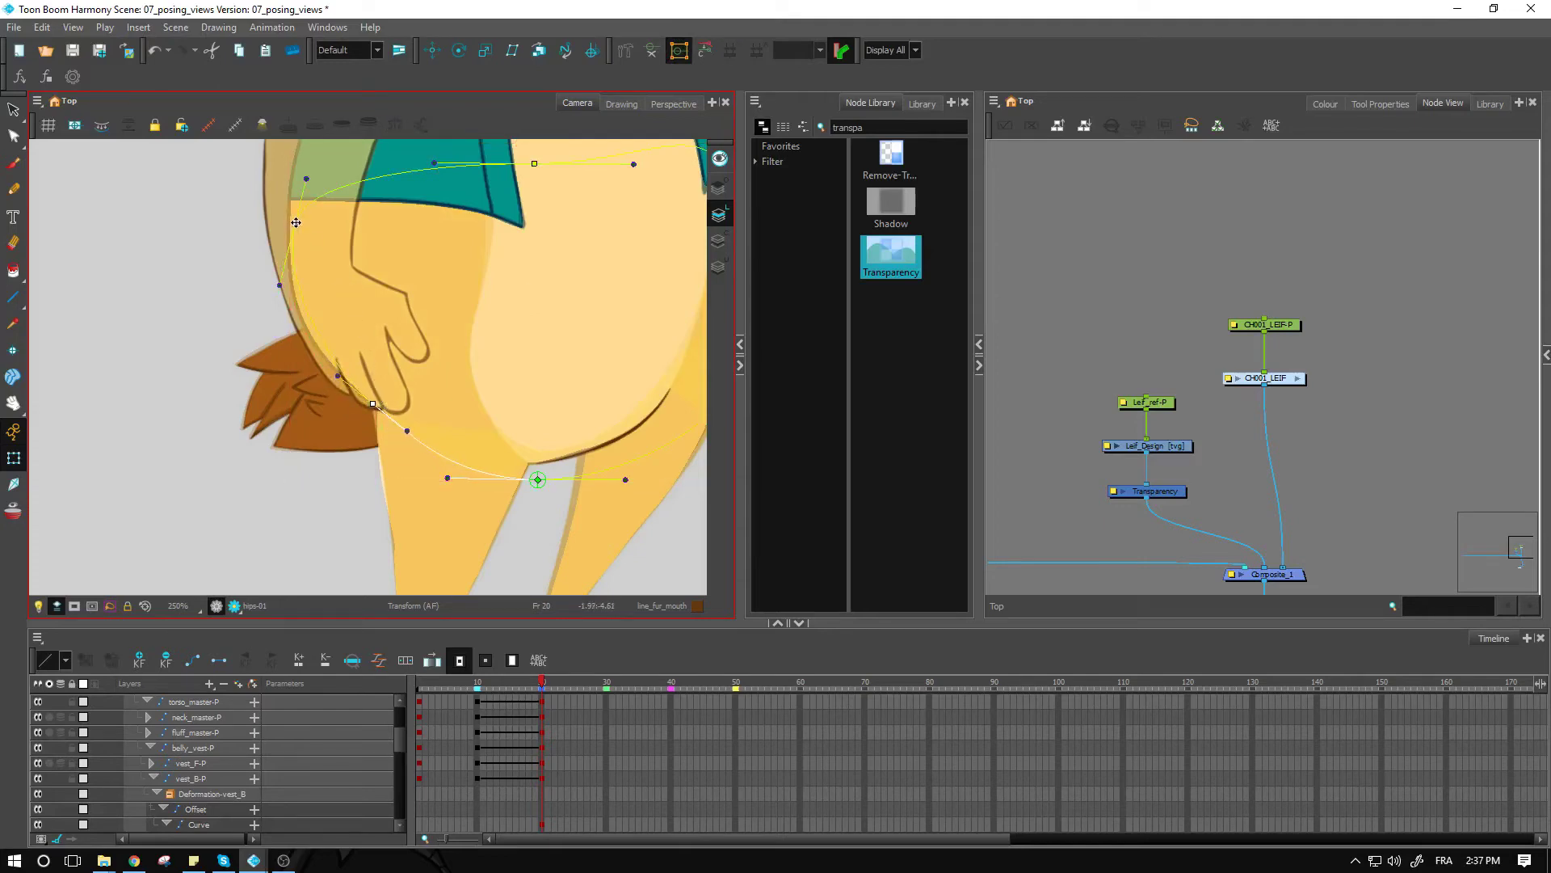
pyautogui.scroll(-3, 367, 364)
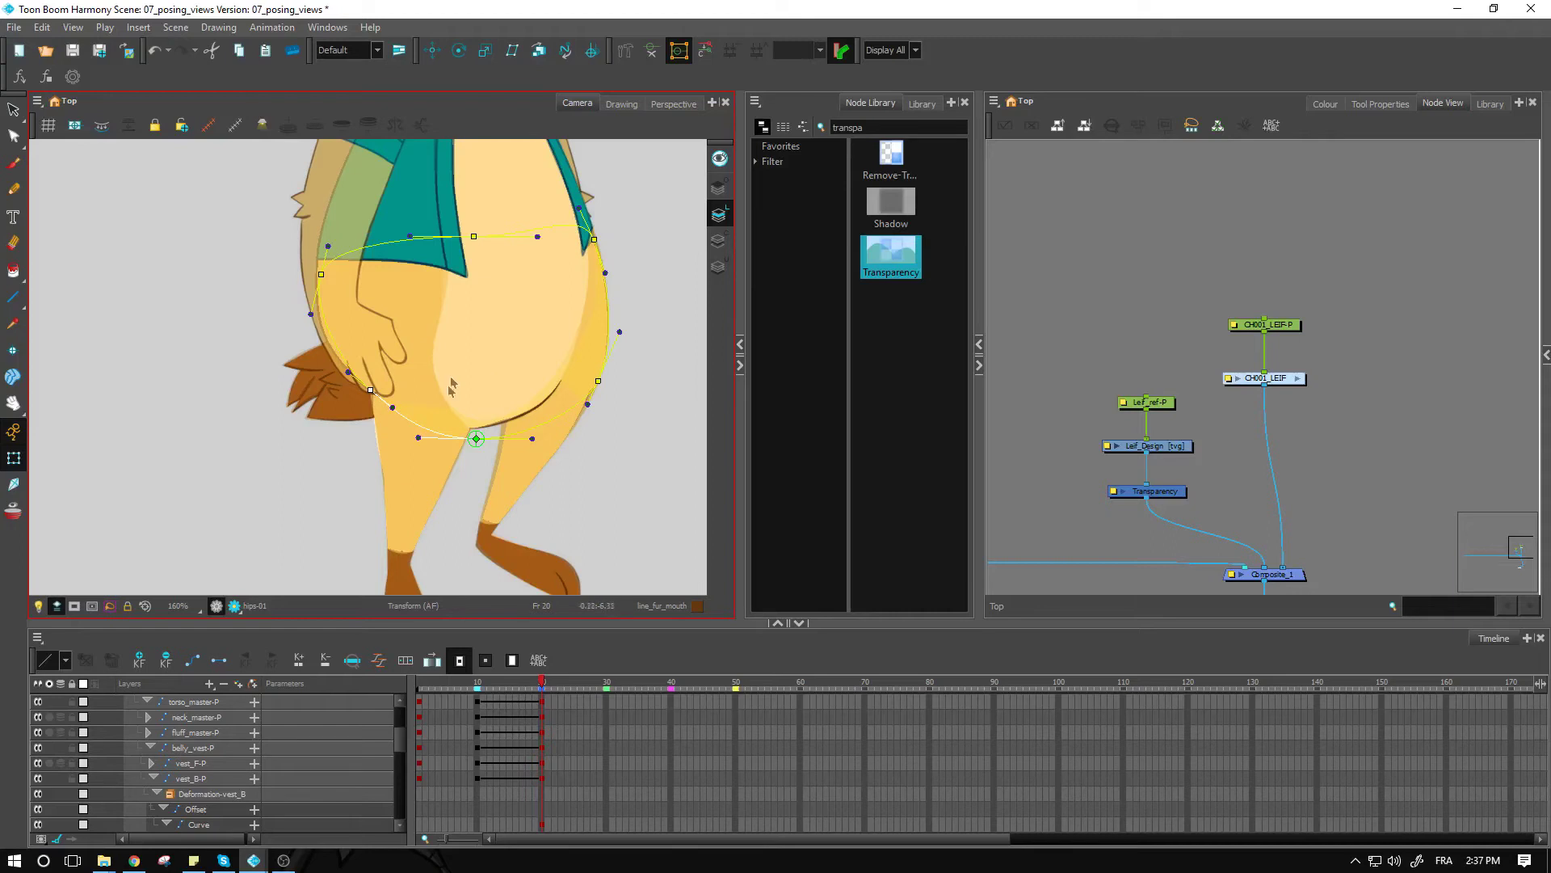
pyautogui.scroll(-3, 465, 373)
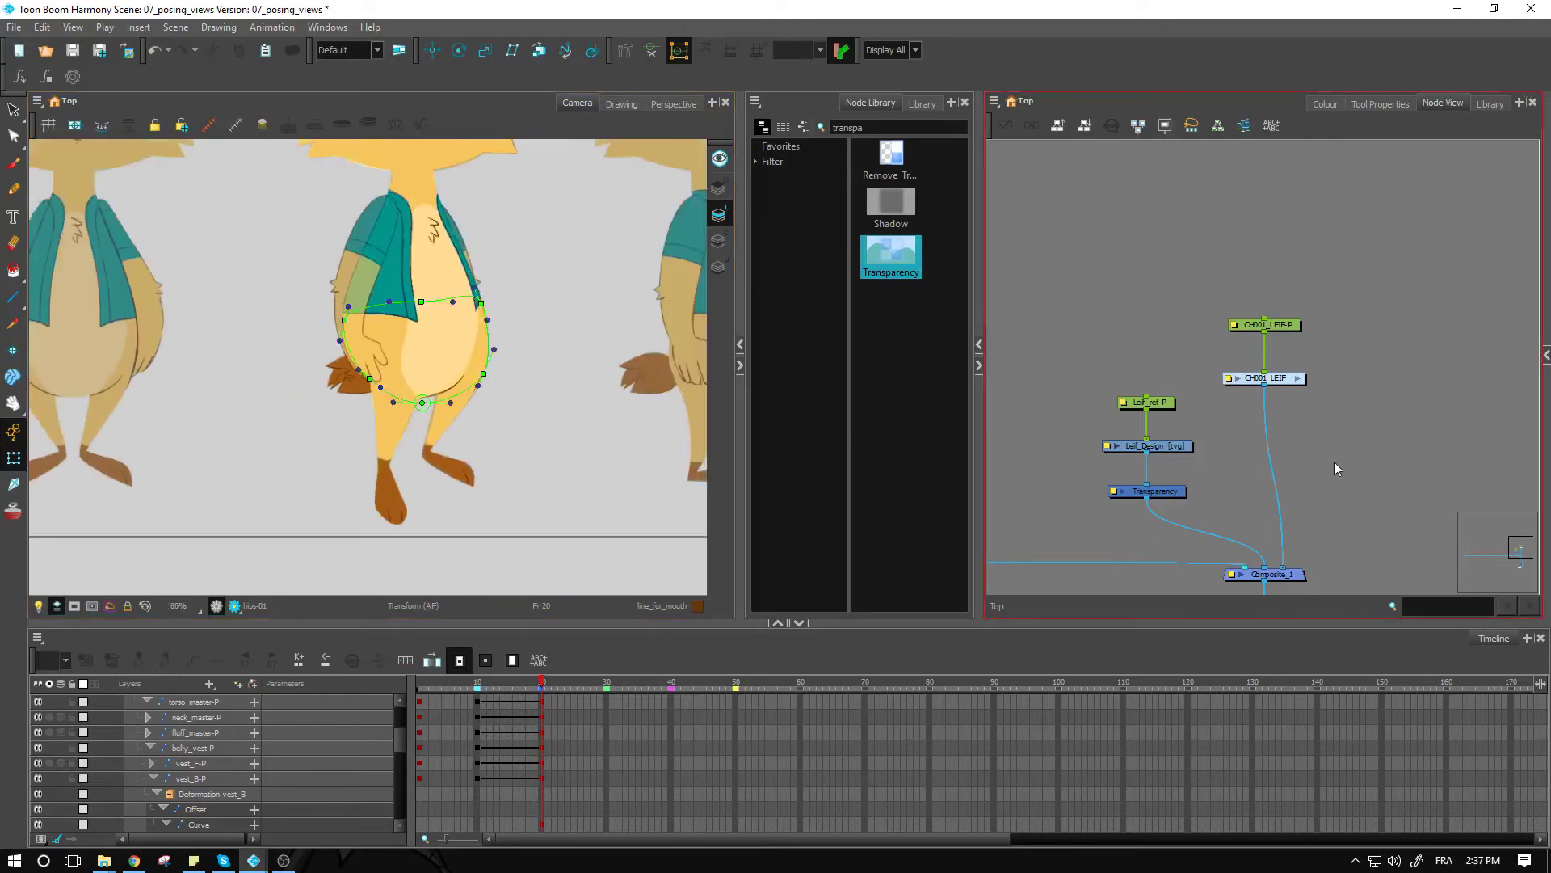
# Open the CH001_LEIF group's node network and bring the hips, crotch line and tail nodes into view.
pyautogui.click(1297, 378)
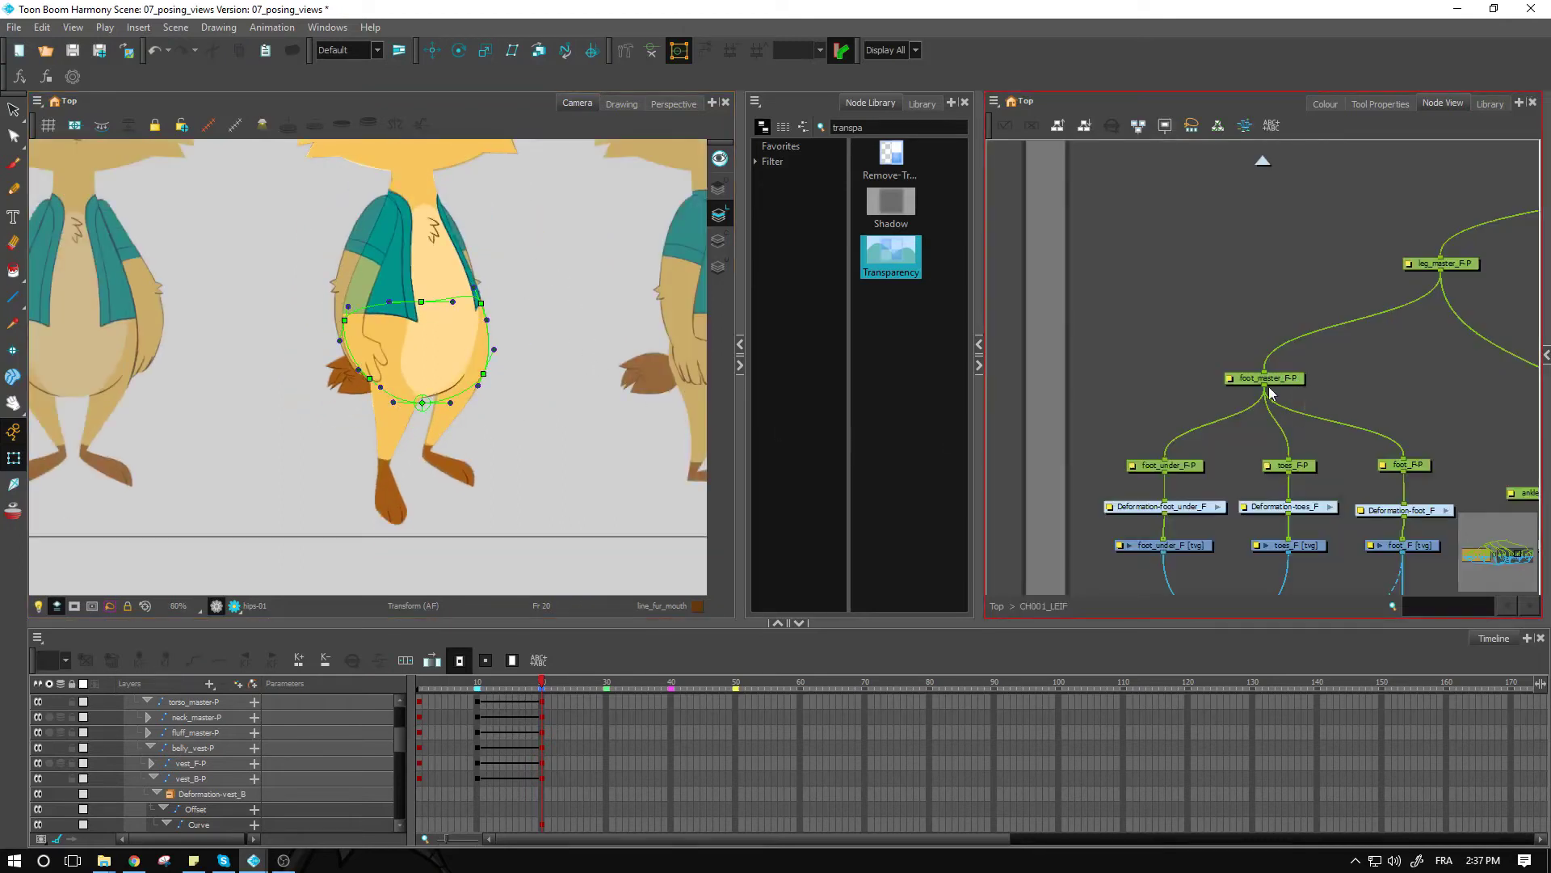
pyautogui.click(1256, 395)
pyautogui.moveTo(1209, 401); pyautogui.dragTo(1518, 402)
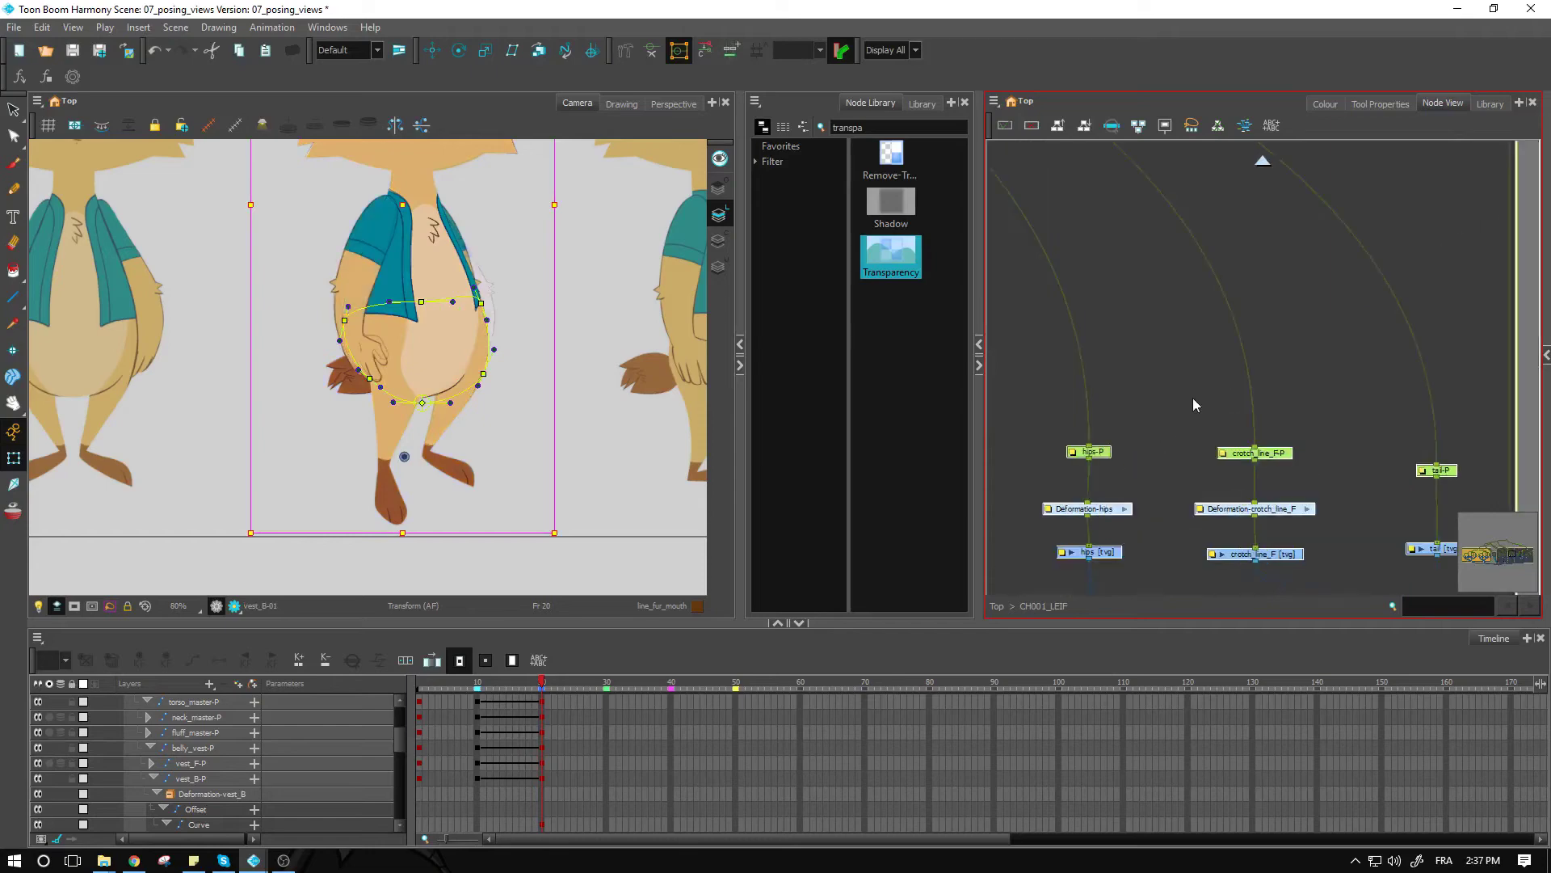
pyautogui.click(1141, 381)
pyautogui.scroll(1, 482, 218)
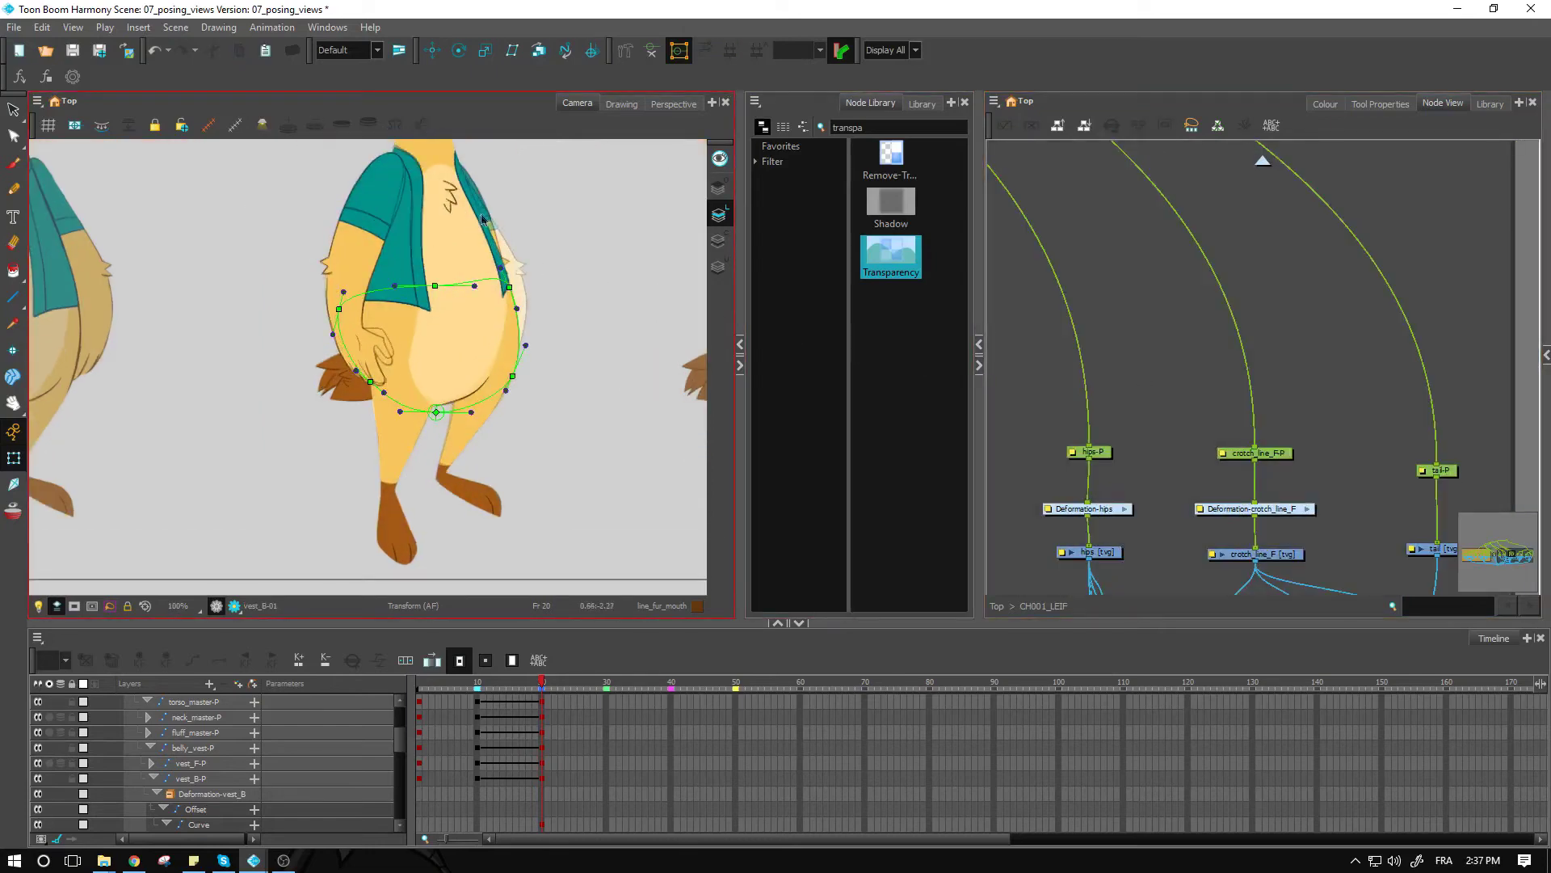
# Select the back arm's master peg through the sleeve and rotate the arm inward behind the torso toward the reference pose.
pyautogui.click(487, 218)
pyautogui.press('b')
pyautogui.press('b')
pyautogui.press('b')
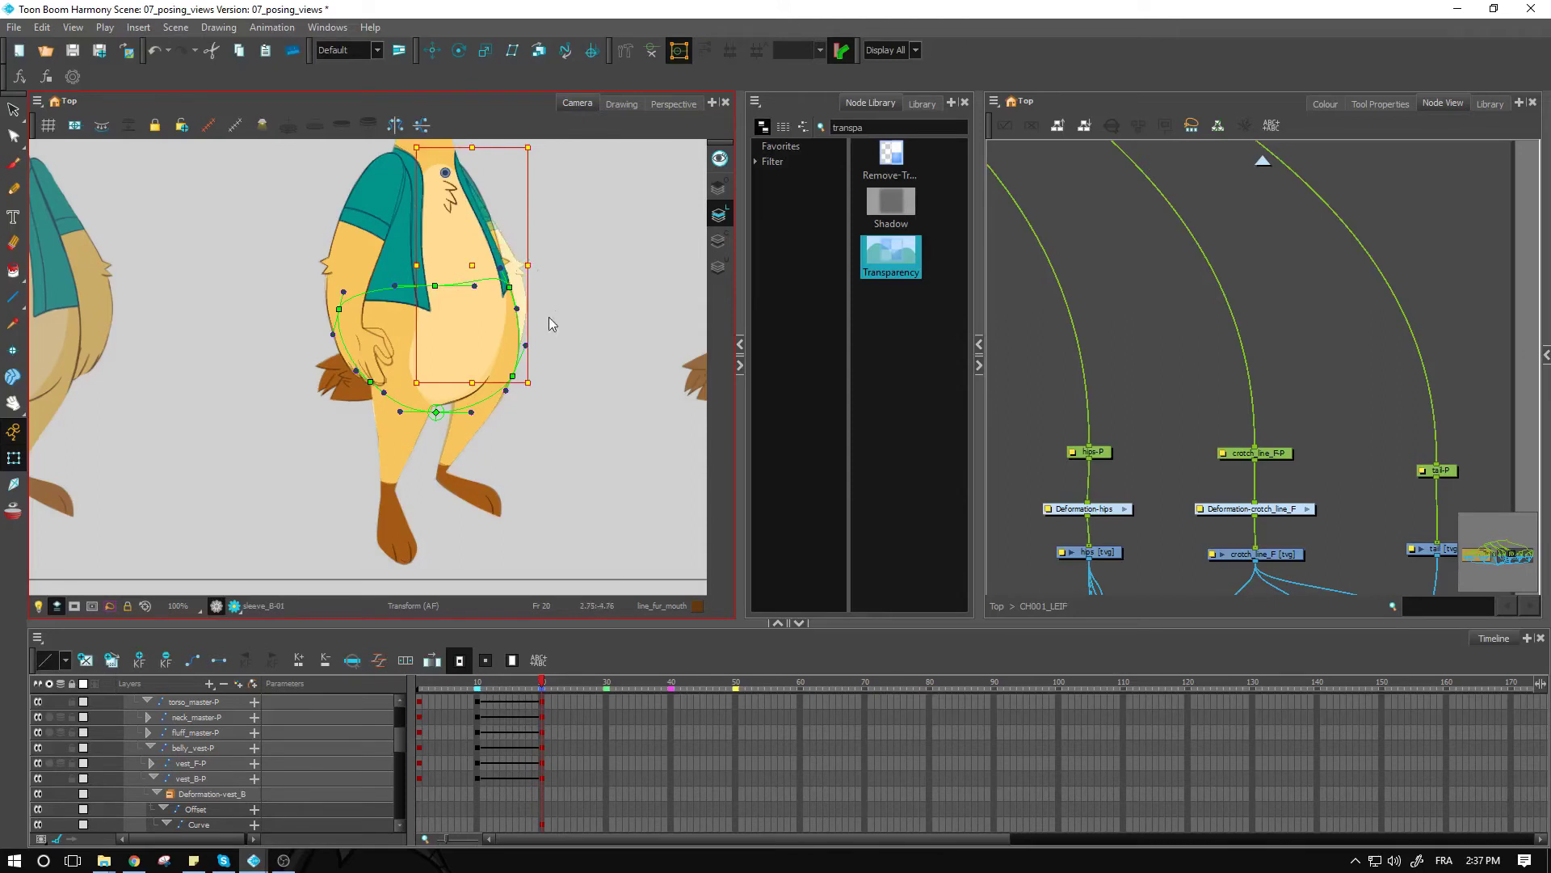
pyautogui.press('o')
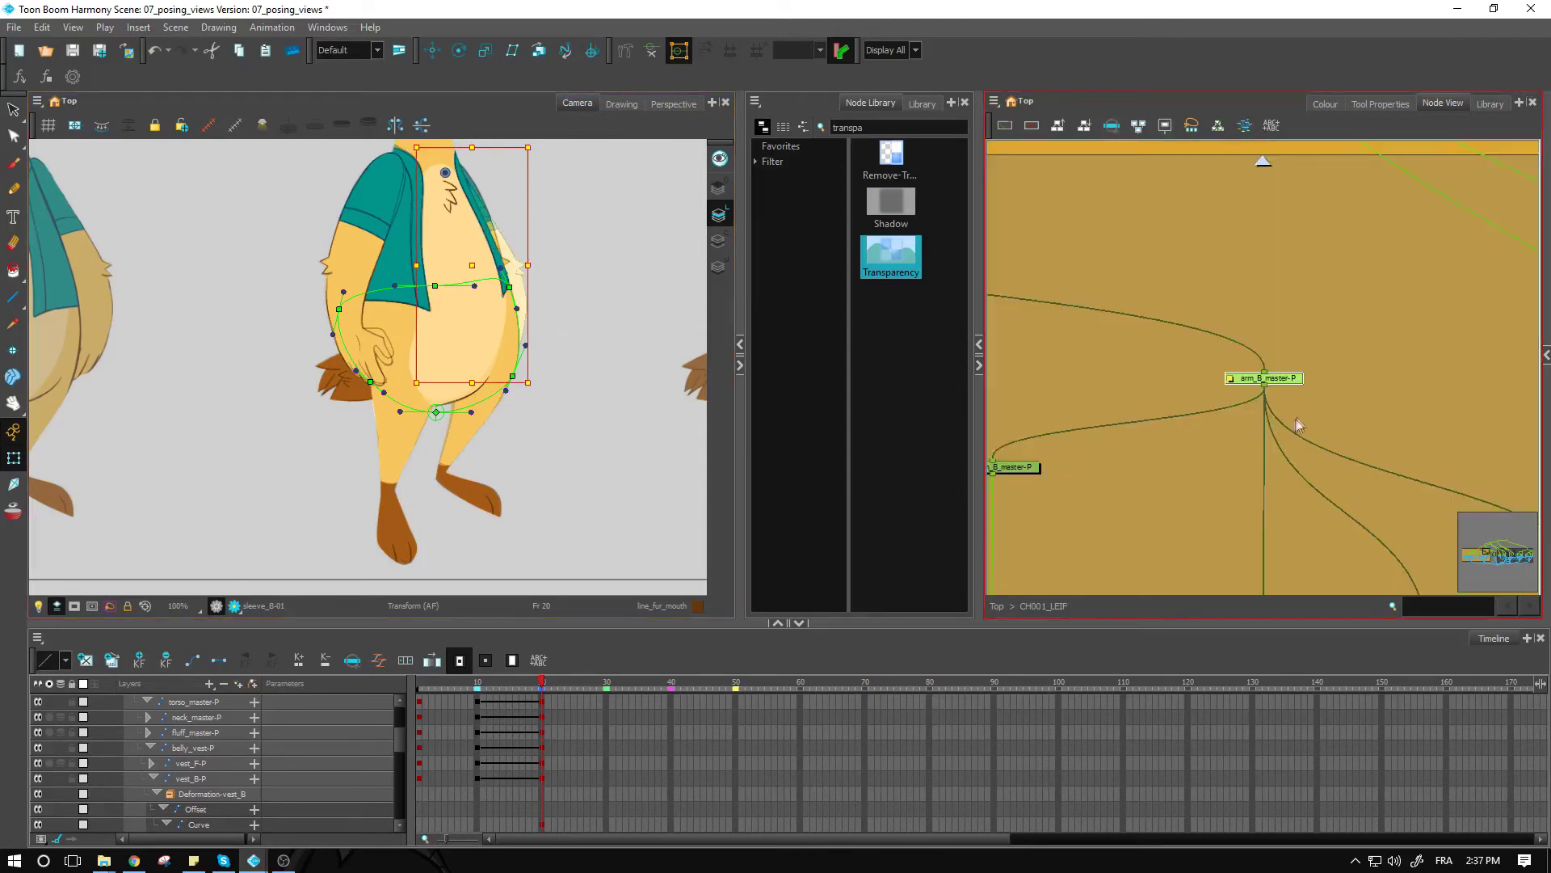
pyautogui.moveTo(531, 393); pyautogui.dragTo(518, 409)
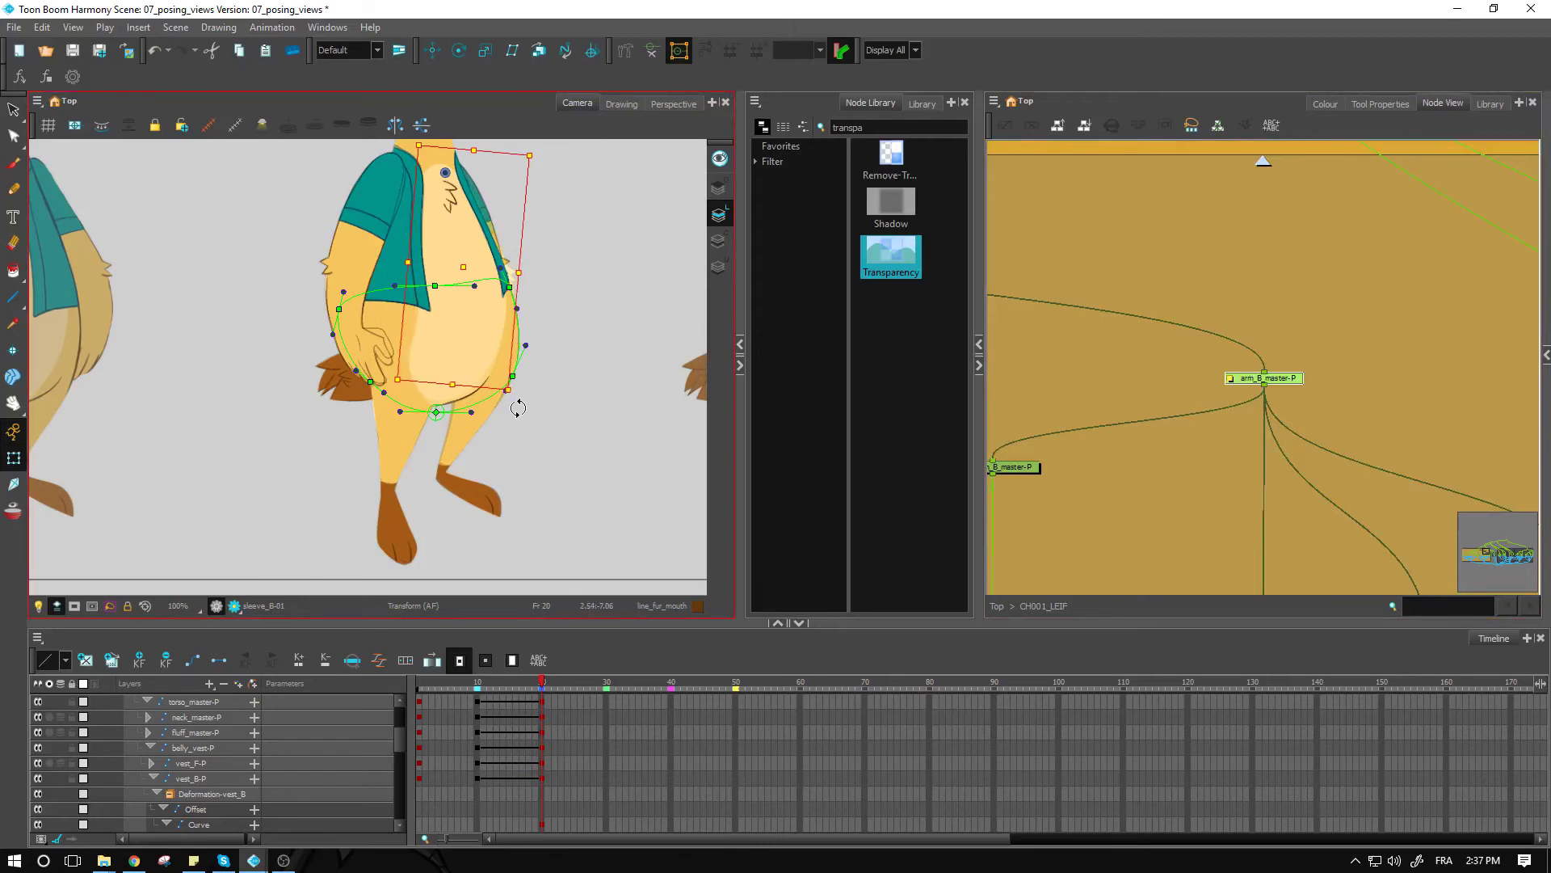
pyautogui.press('2')
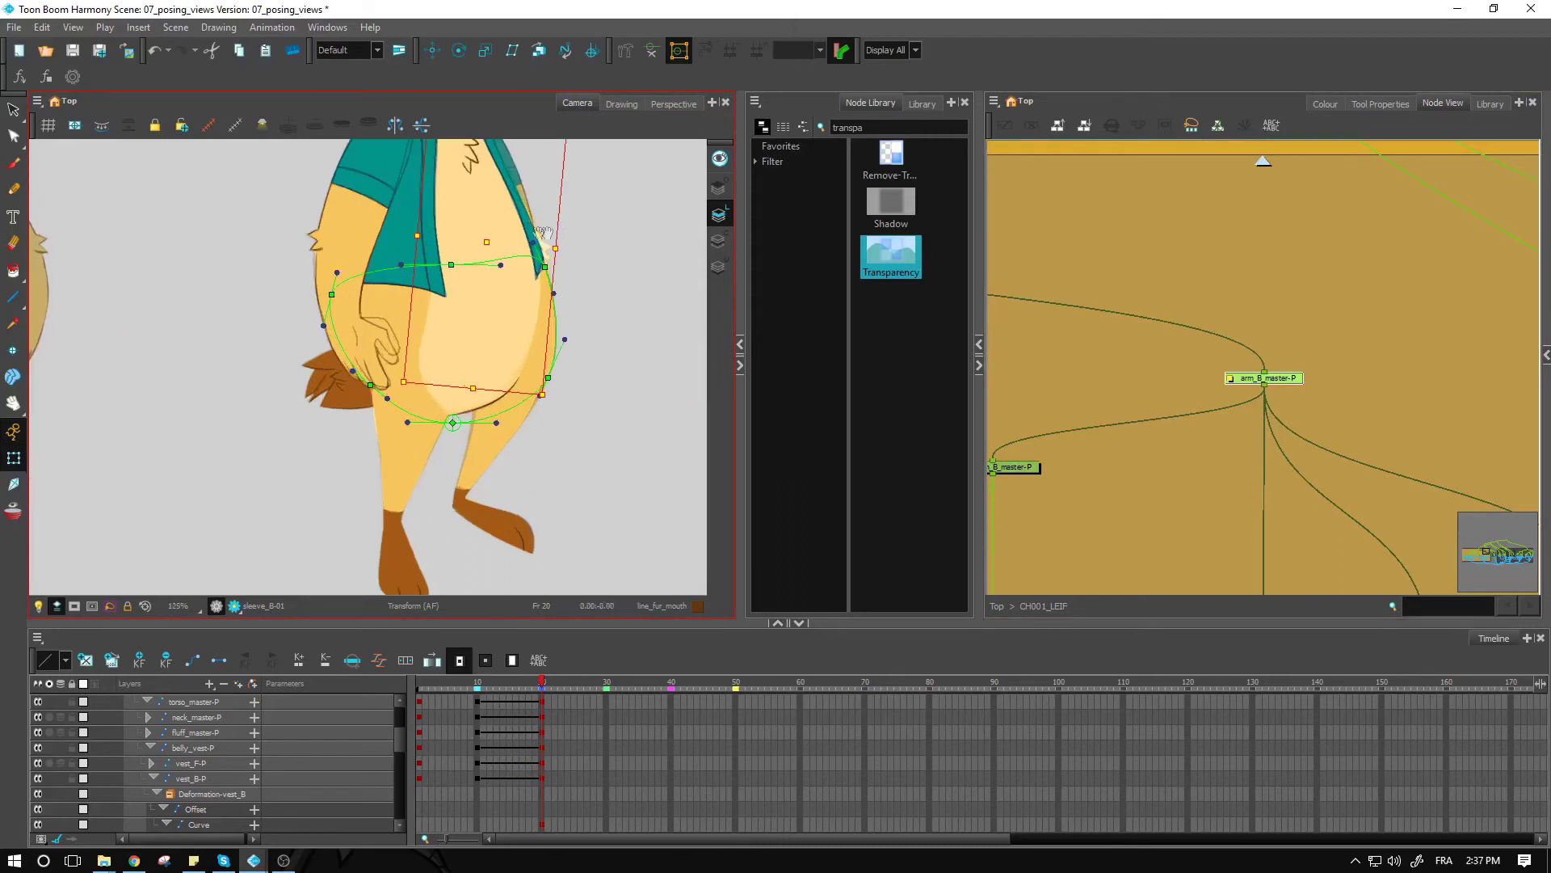
pyautogui.moveTo(543, 233)
pyautogui.mouseDown()
pyautogui.moveTo(454, 391)
pyautogui.moveTo(415, 415)
pyautogui.mouseUp()
pyautogui.press('2')
pyautogui.click(564, 306)
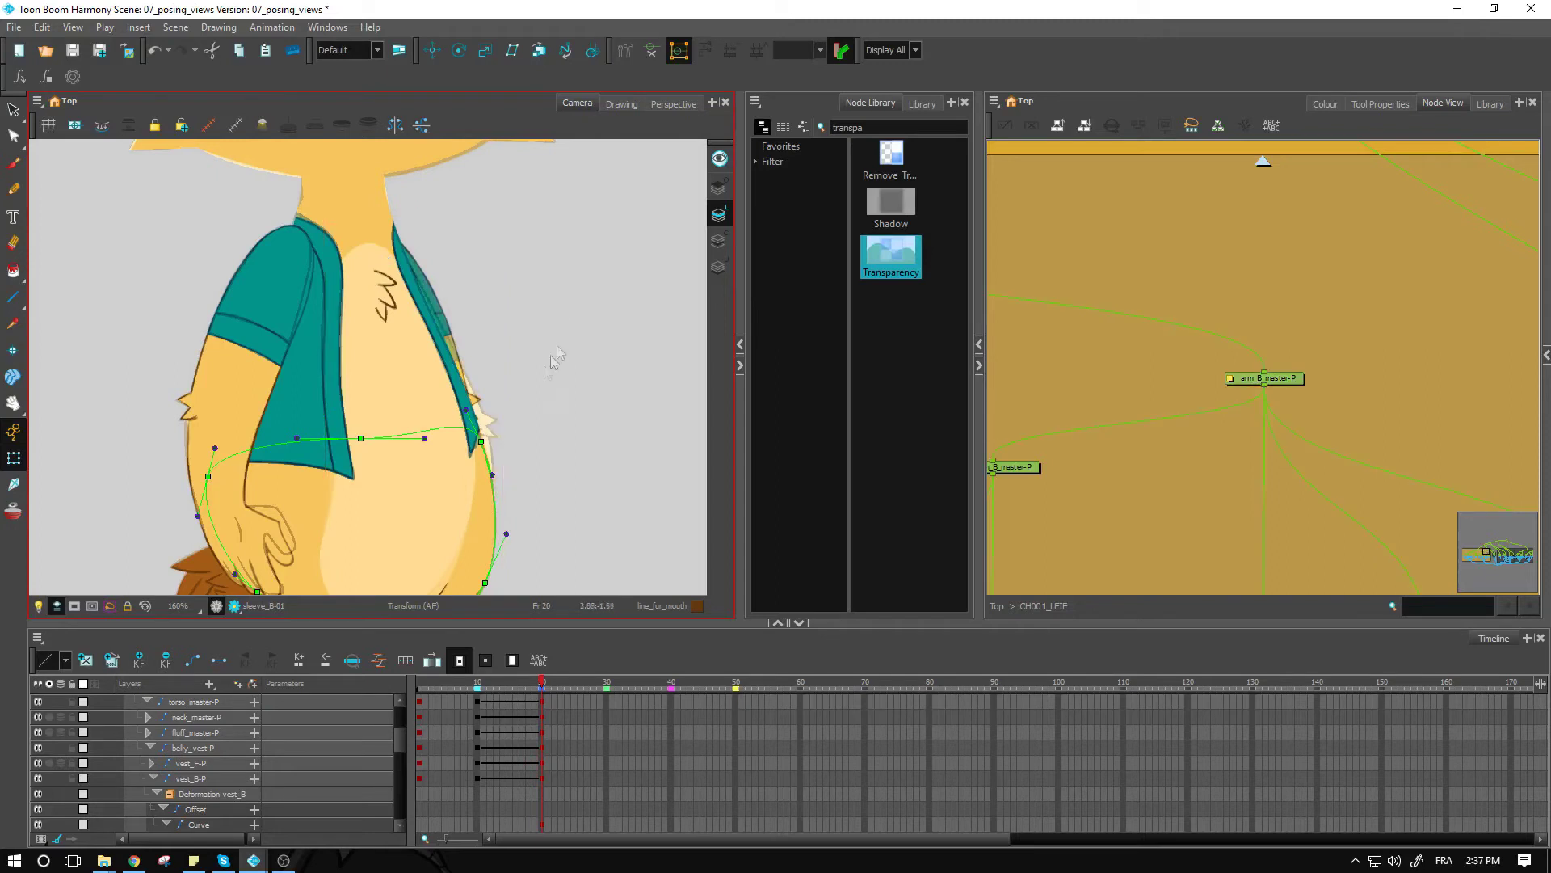
# Move the back arm's fur tuft up and inward so it sits against the repositioned arm's outer edge.
pyautogui.click(485, 420)
pyautogui.press('b')
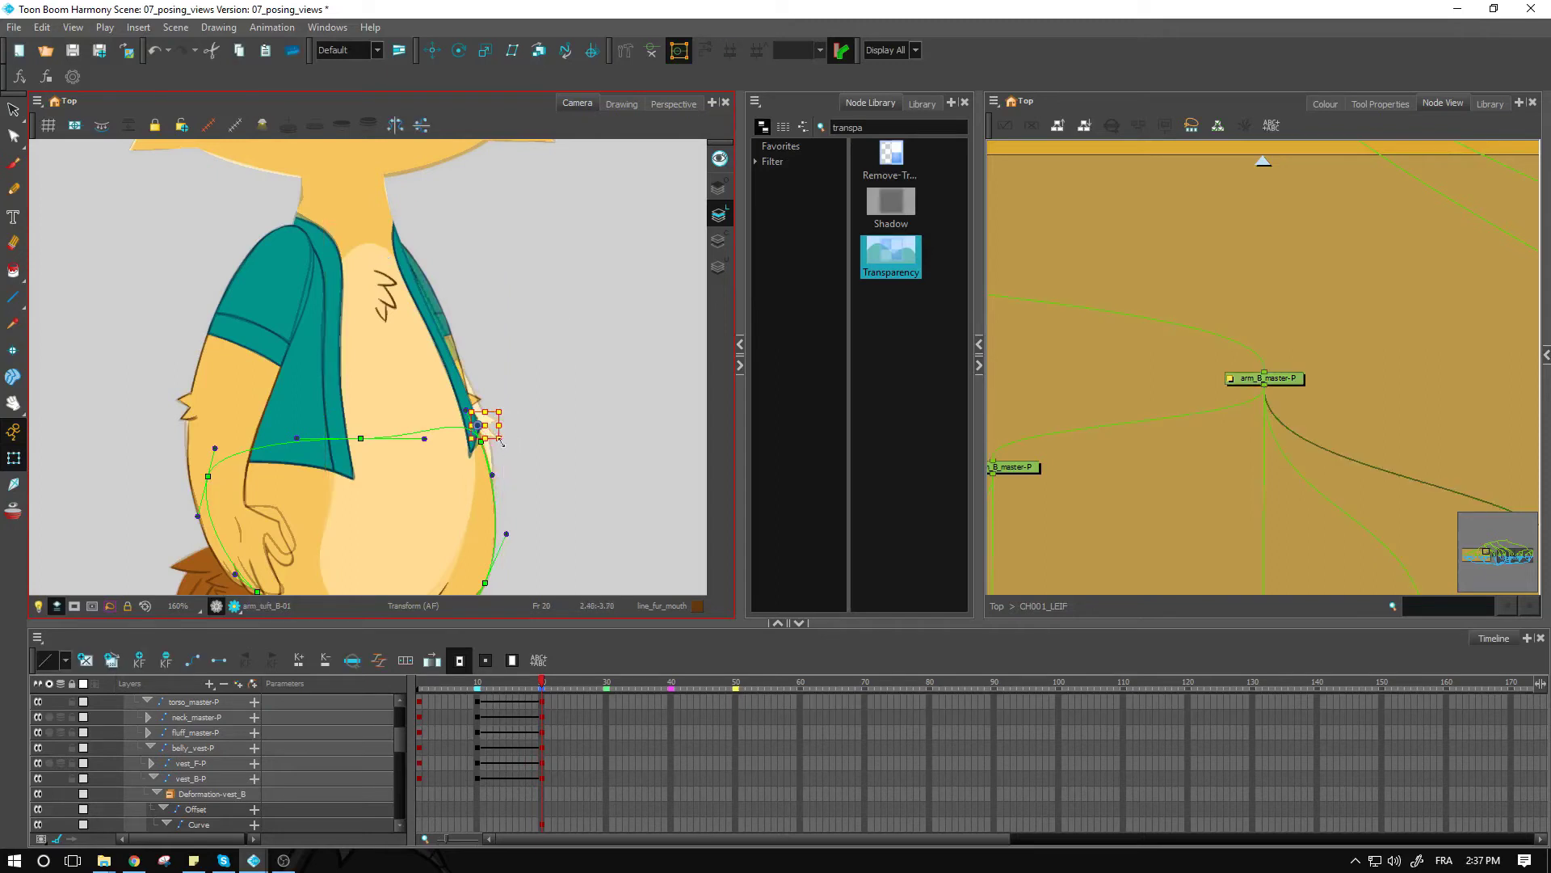
pyautogui.moveTo(486, 426); pyautogui.dragTo(470, 402)
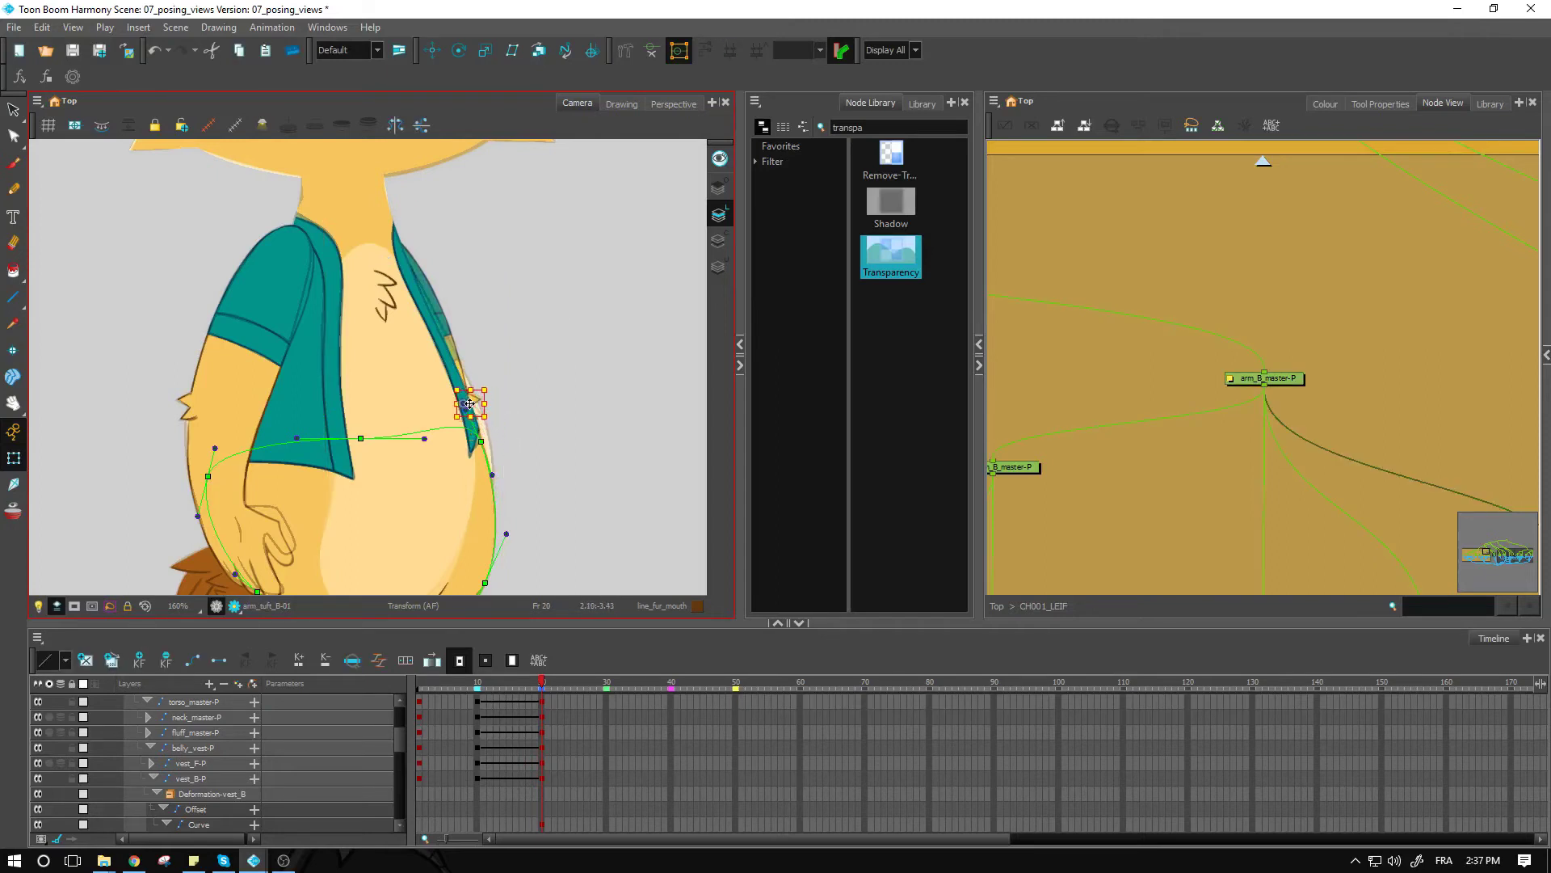
pyautogui.click(552, 405)
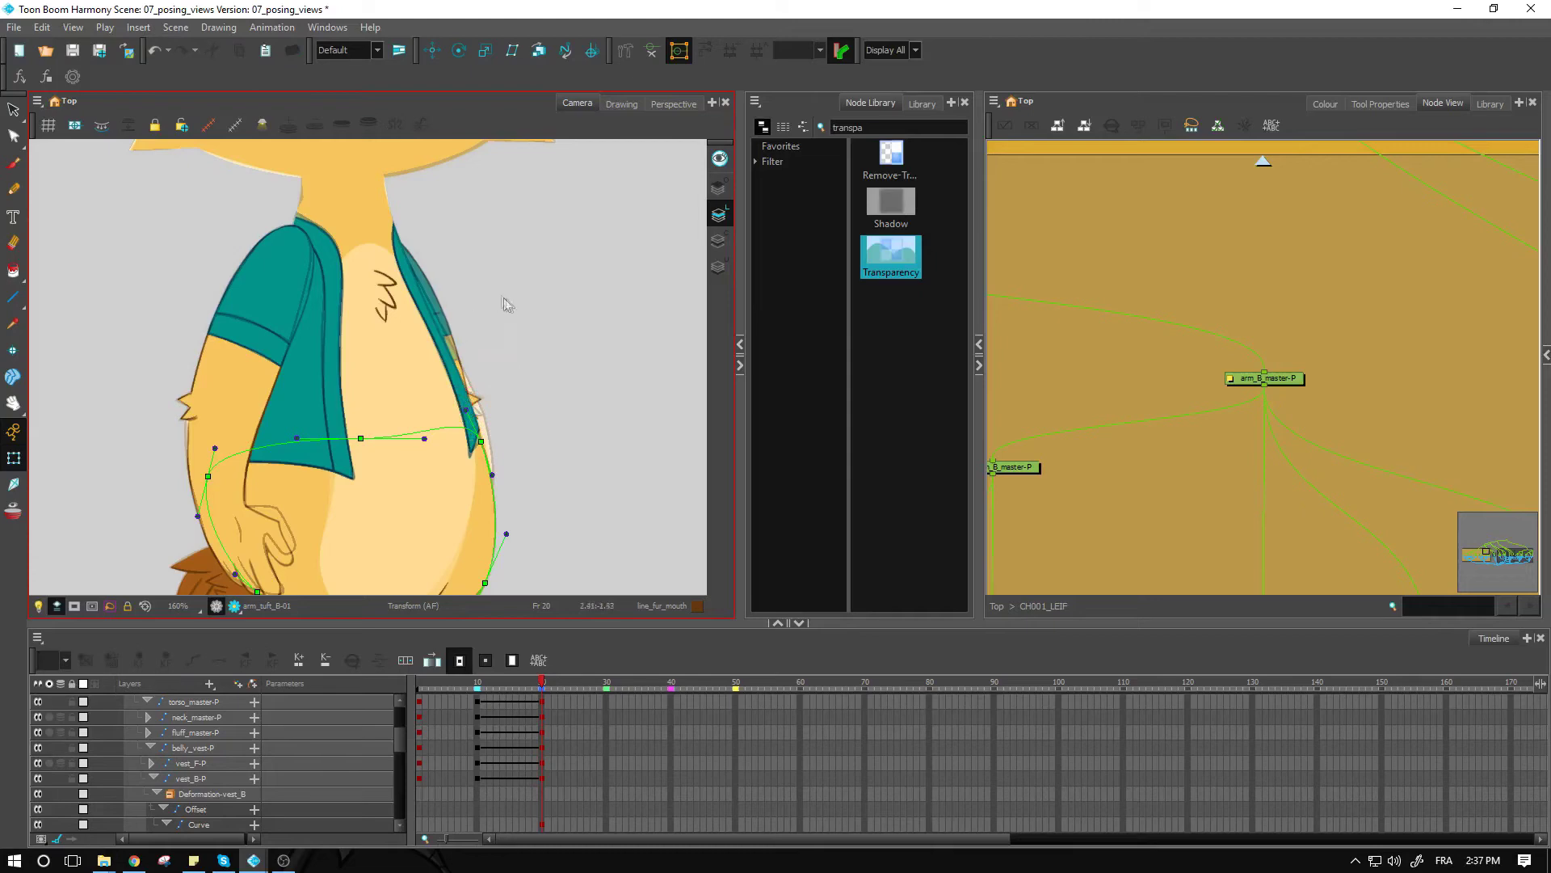
# Examine the back arm beside the vest up close, and the whole character against the neighbouring reference views.
pyautogui.press('2')
pyautogui.click(488, 363)
pyautogui.press('2')
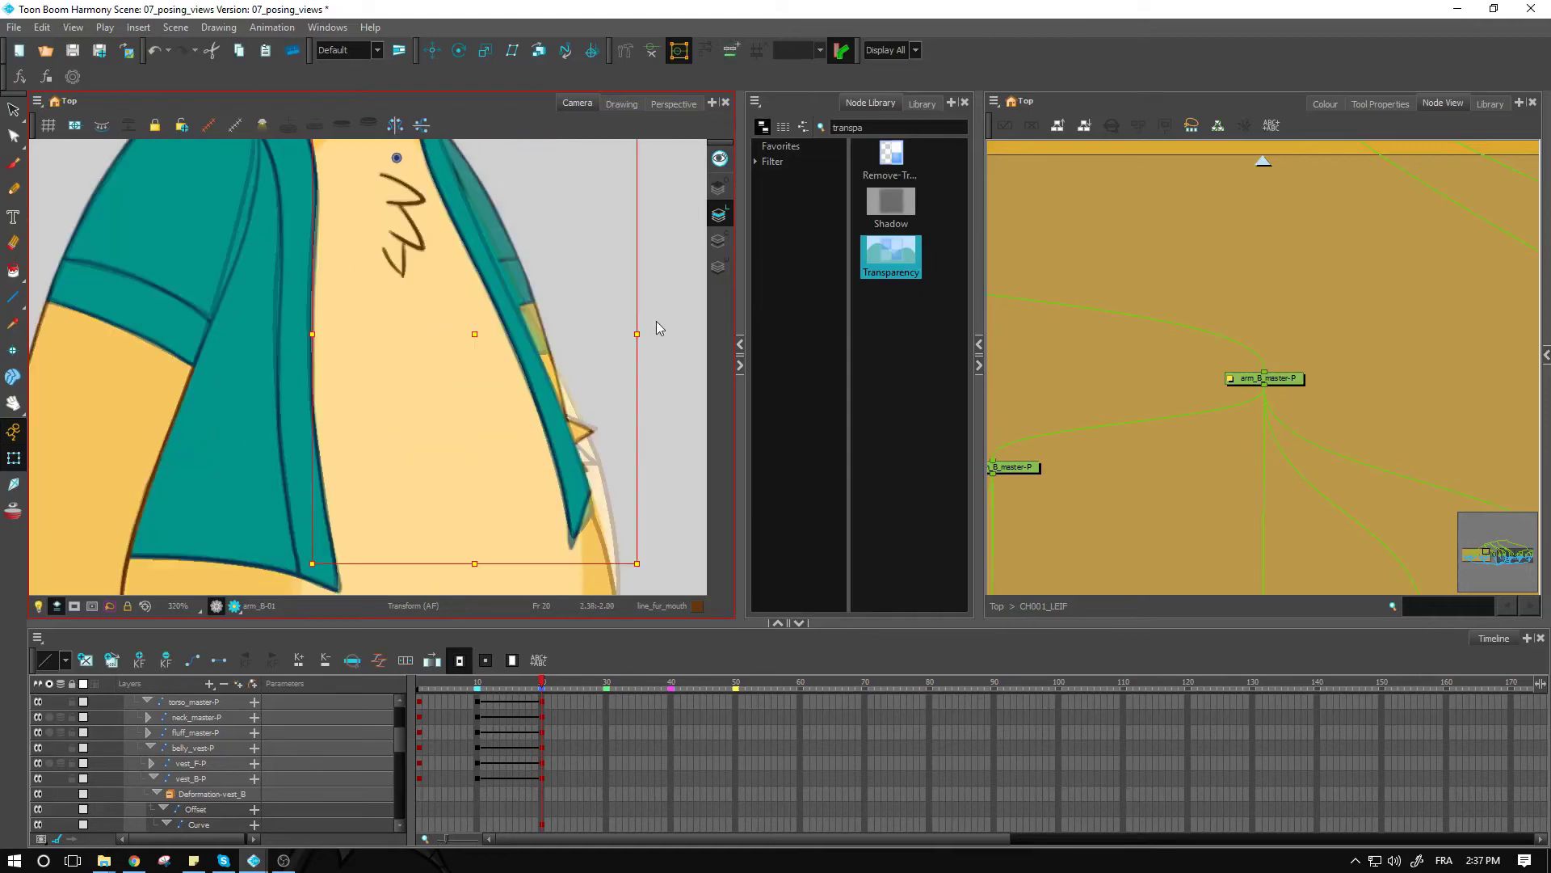
pyautogui.click(656, 321)
pyautogui.press('1')
pyautogui.press('1')
pyautogui.press('1')
pyautogui.press('1')
pyautogui.press('1')
pyautogui.press('1')
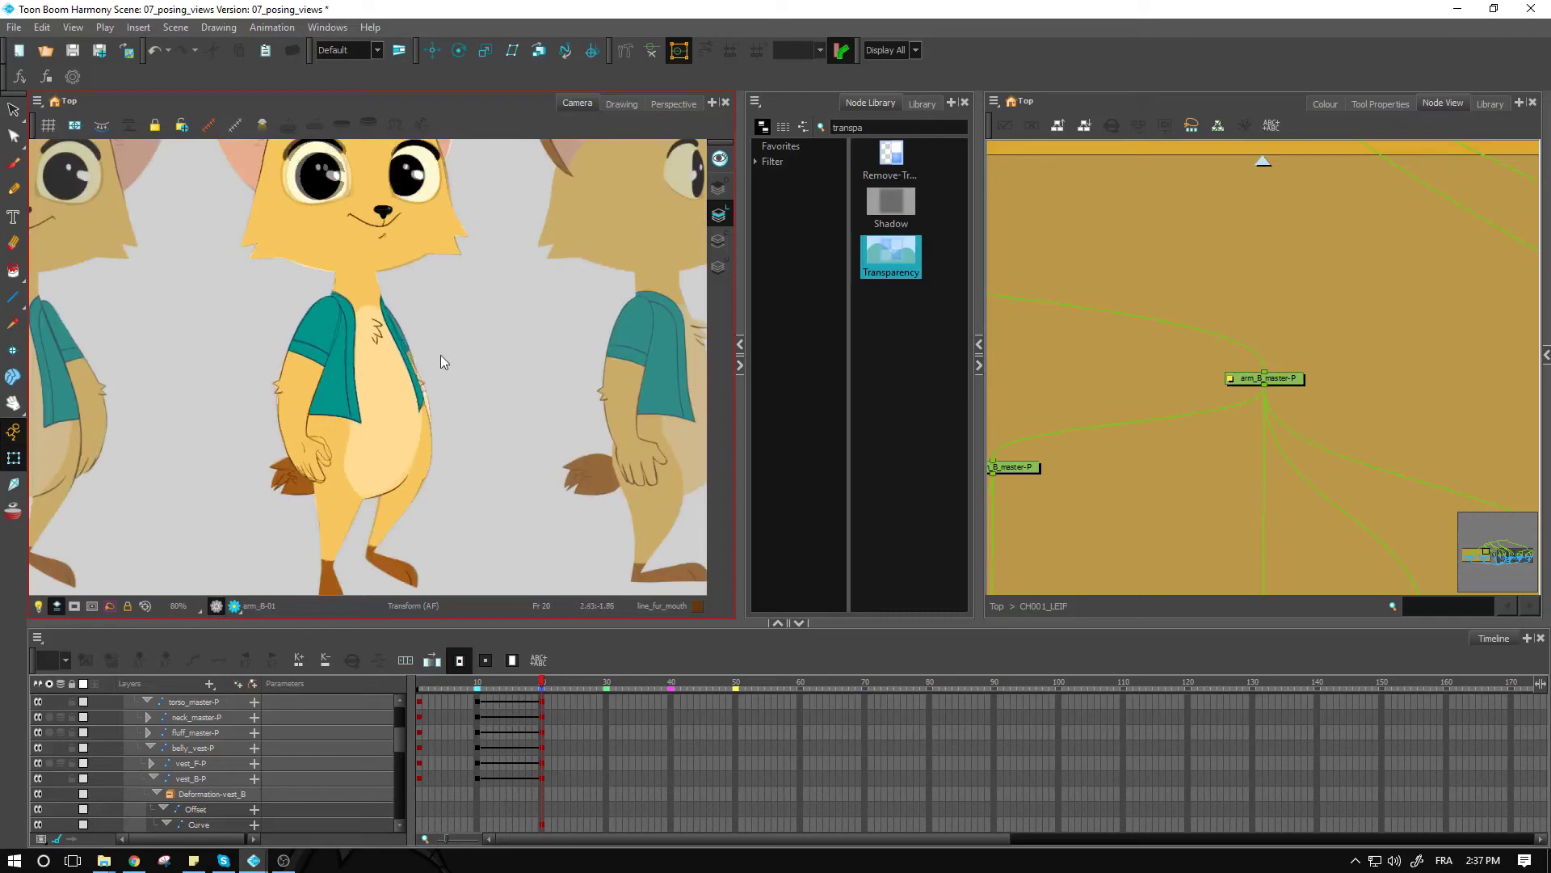
pyautogui.scroll(-3, 441, 386)
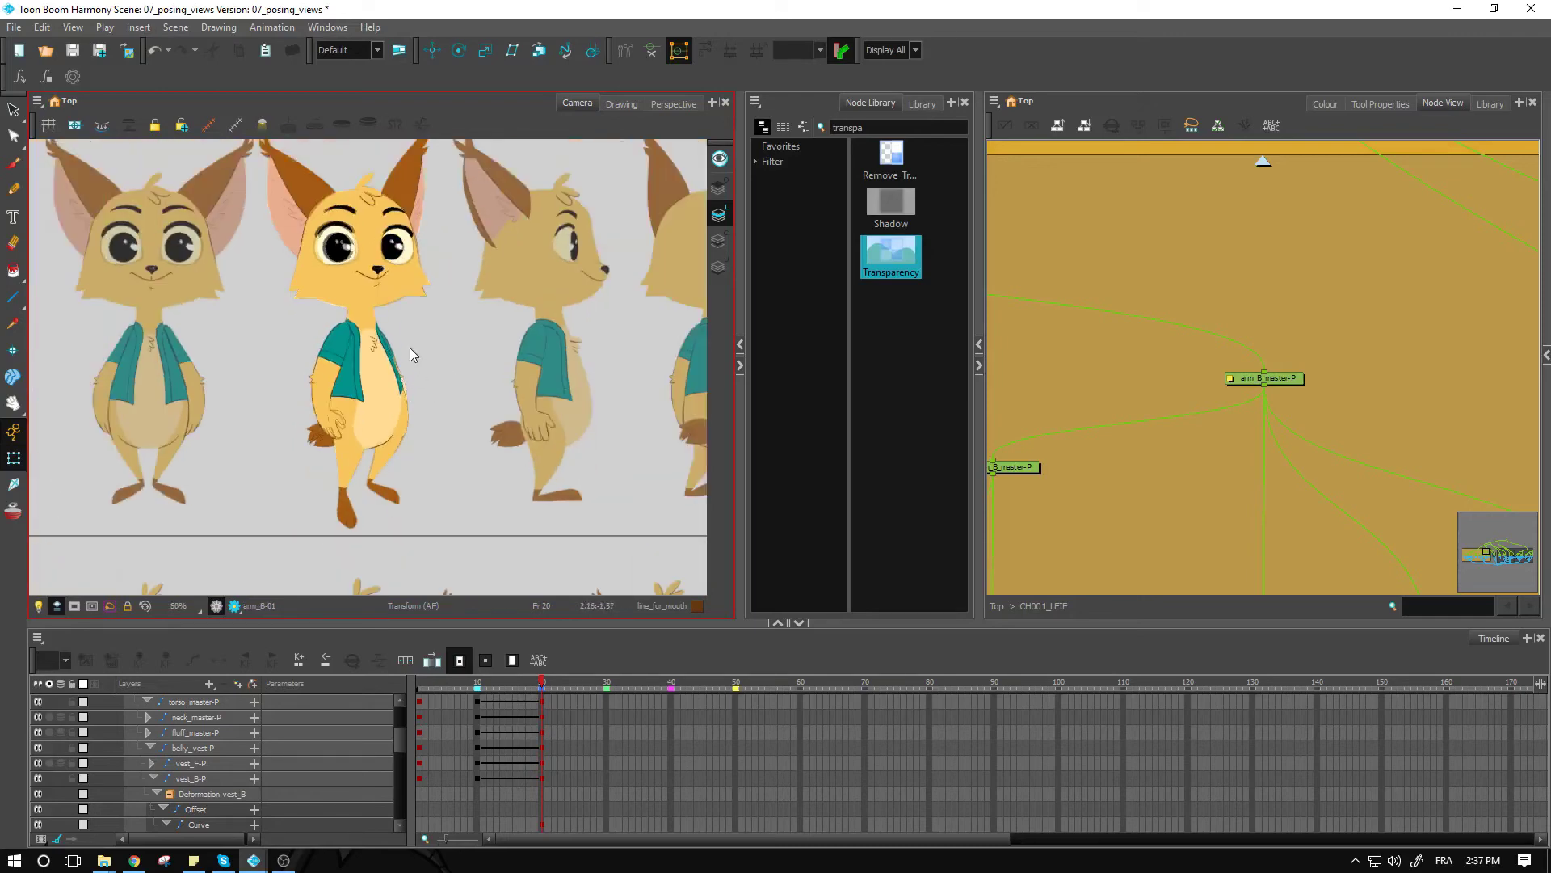
# Leave the CH001_LEIF group and disable the Leif_Design reference drawing node so only the rig shows.
pyautogui.click(996, 606)
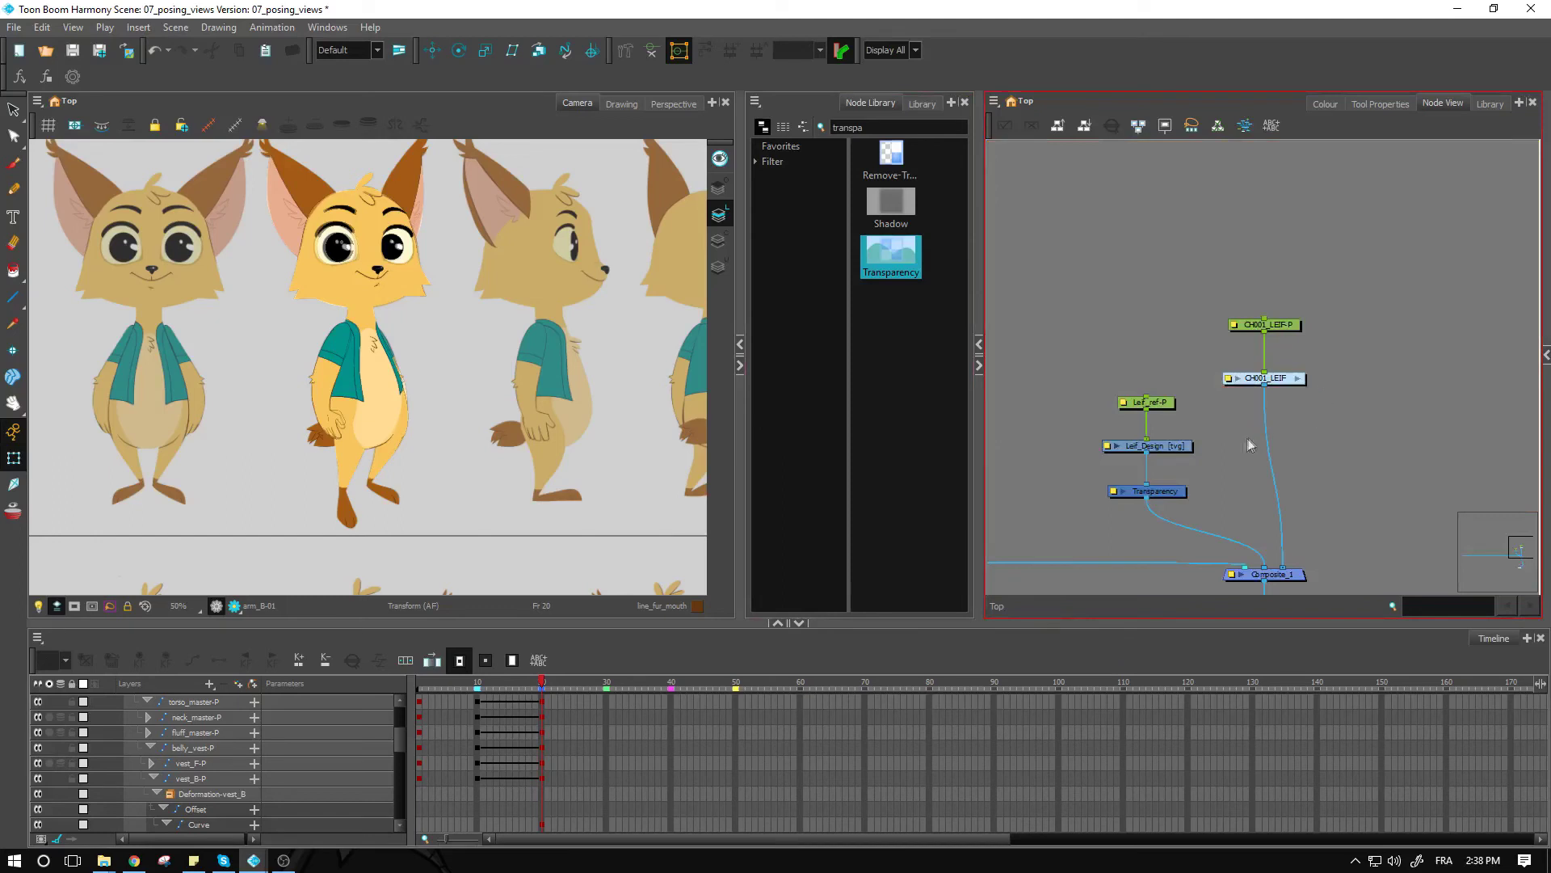
pyautogui.click(1172, 447)
pyautogui.press('d')
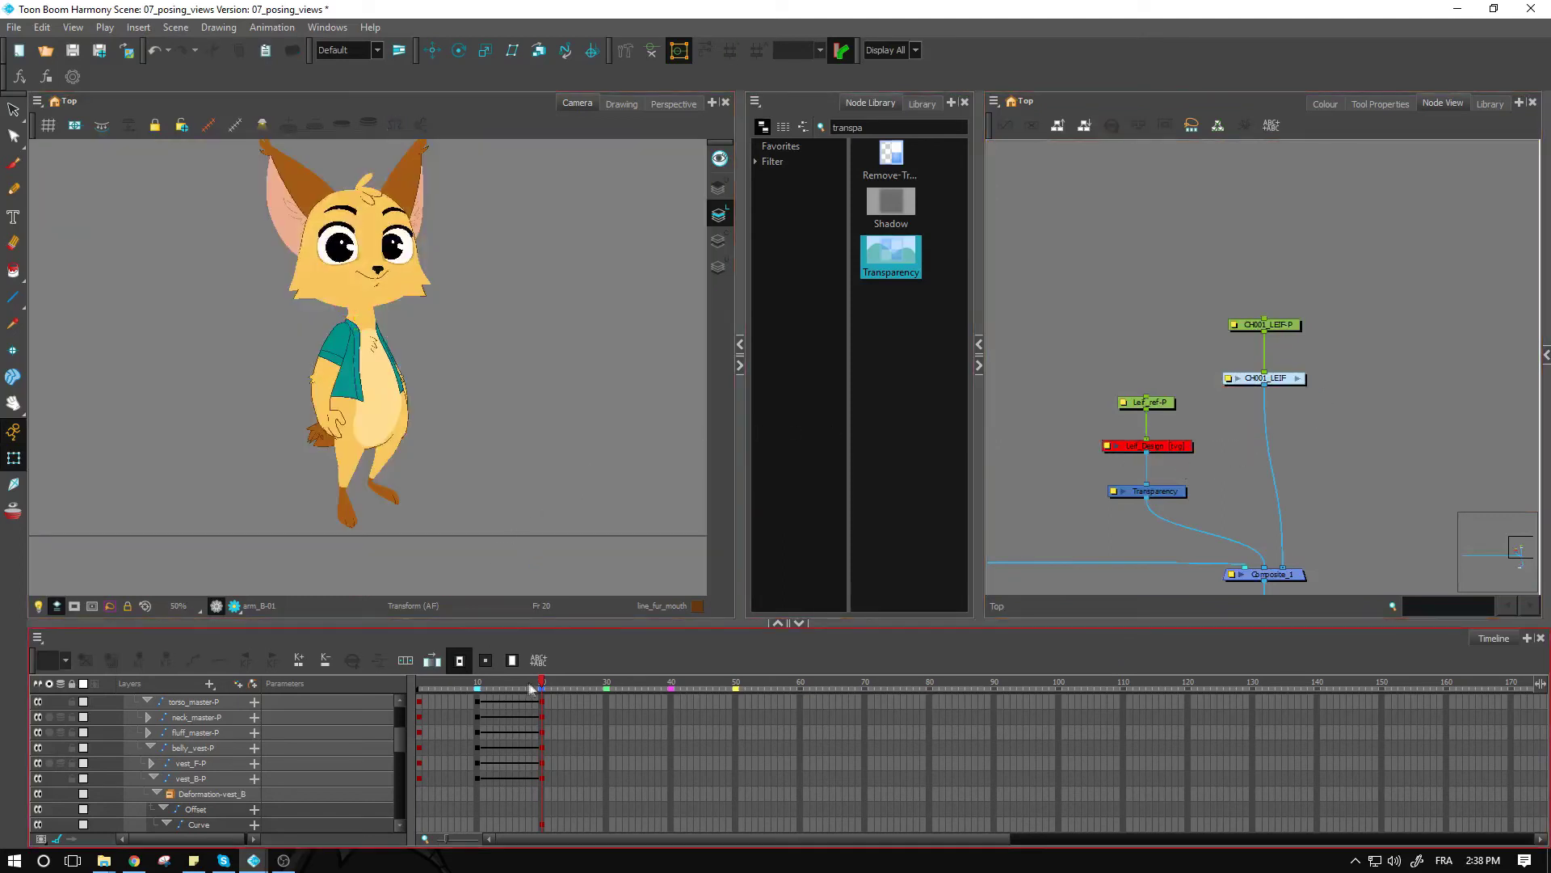
# Scrub between frames 10 and 20 to compare the front pose with the turned pose, examining the vest, arms and torso.
pyautogui.moveTo(543, 688); pyautogui.dragTo(472, 685)
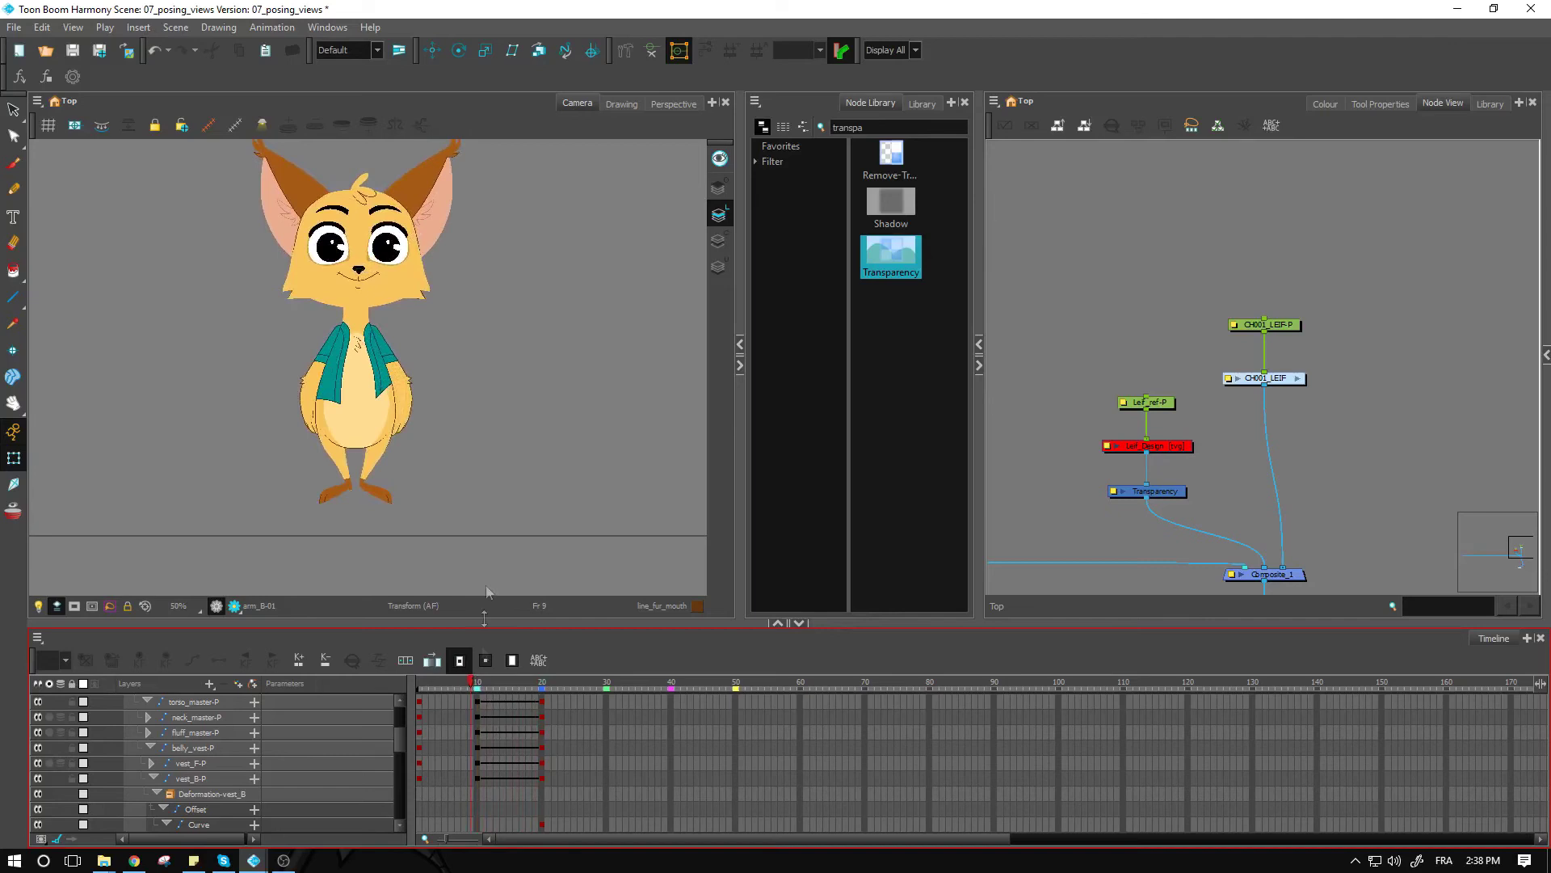
pyautogui.scroll(4, 430, 404)
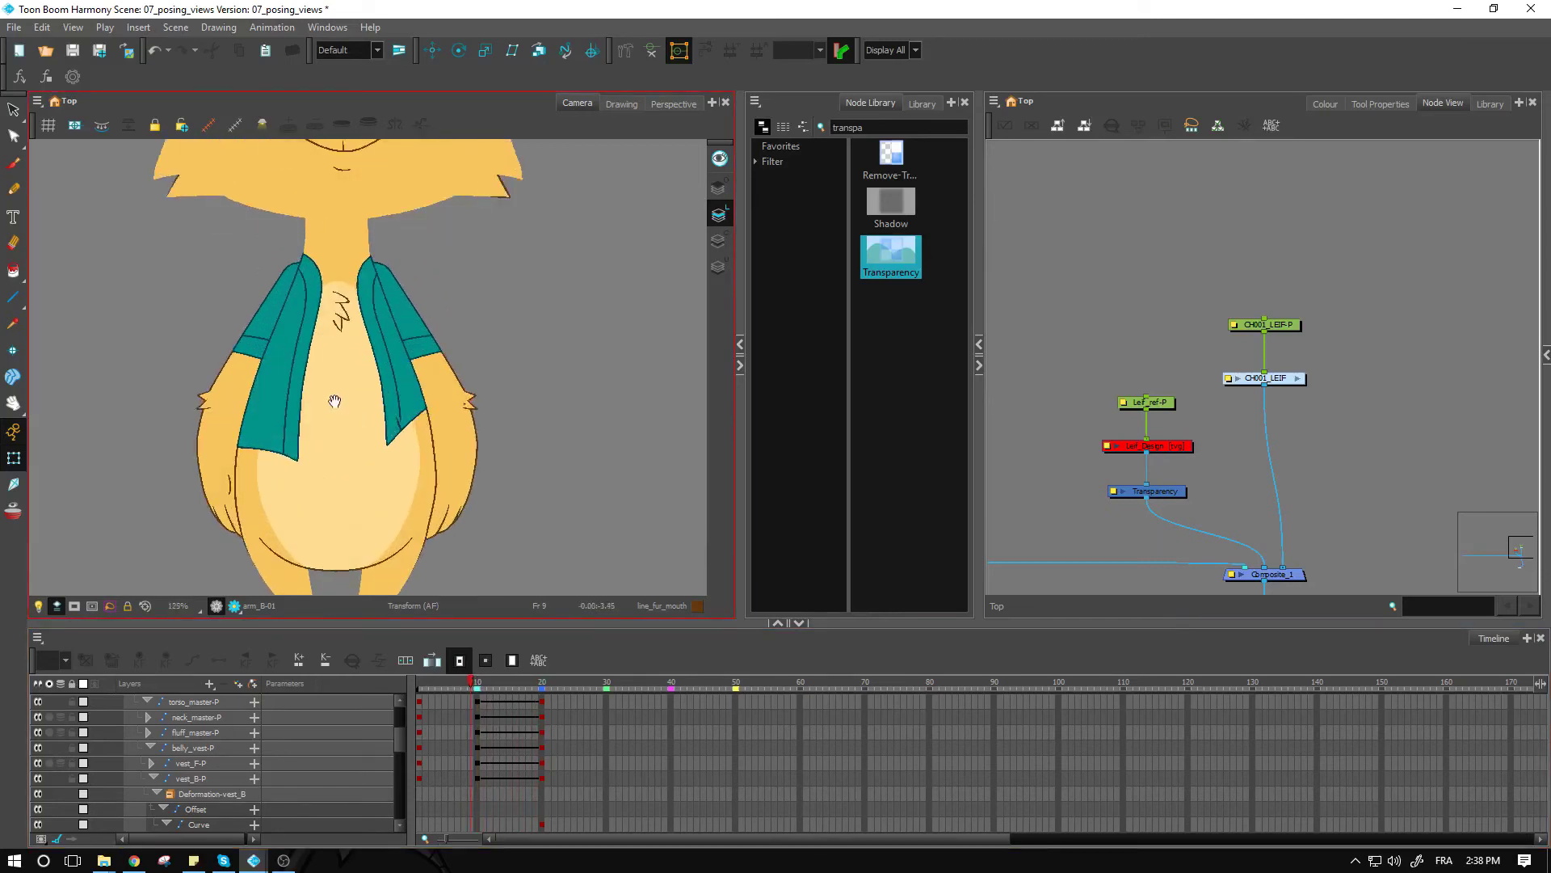
pyautogui.moveTo(334, 401); pyautogui.dragTo(399, 416)
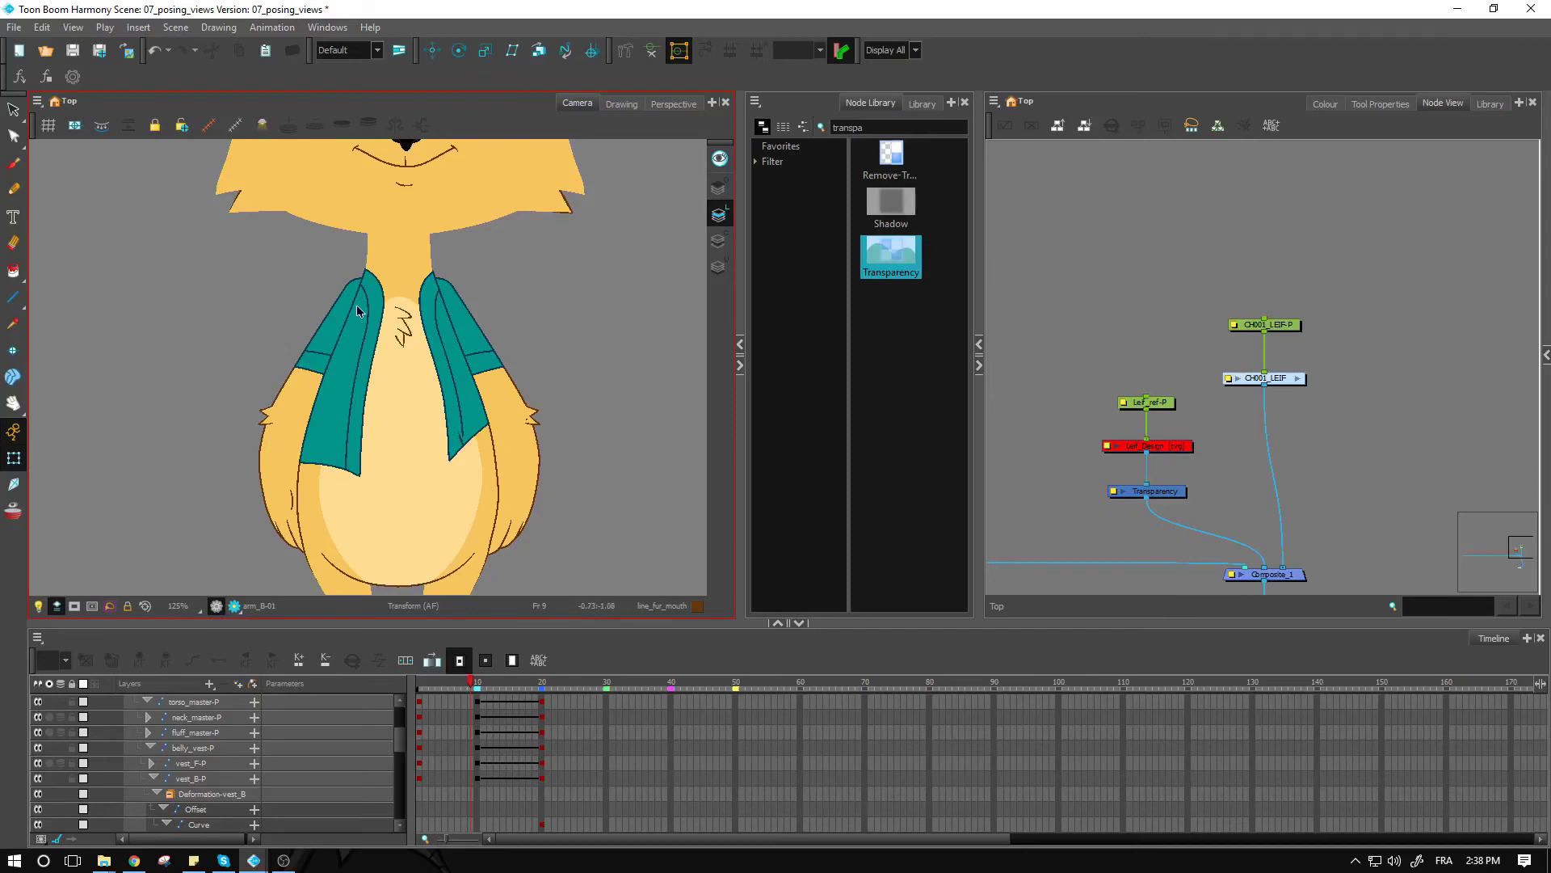
pyautogui.moveTo(470, 683); pyautogui.dragTo(530, 678)
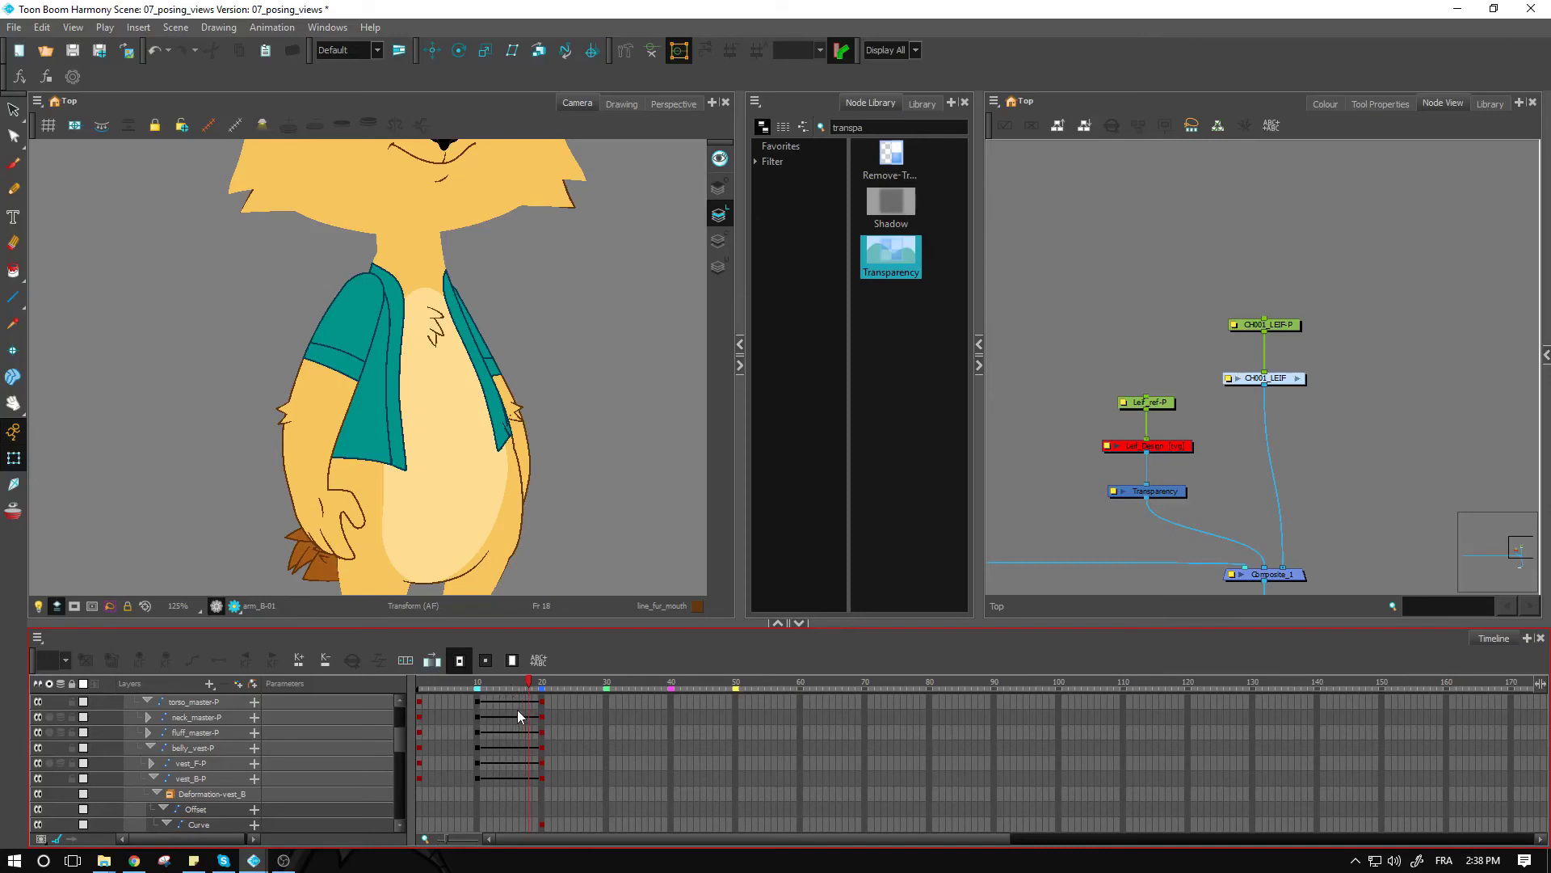
pyautogui.click(479, 677)
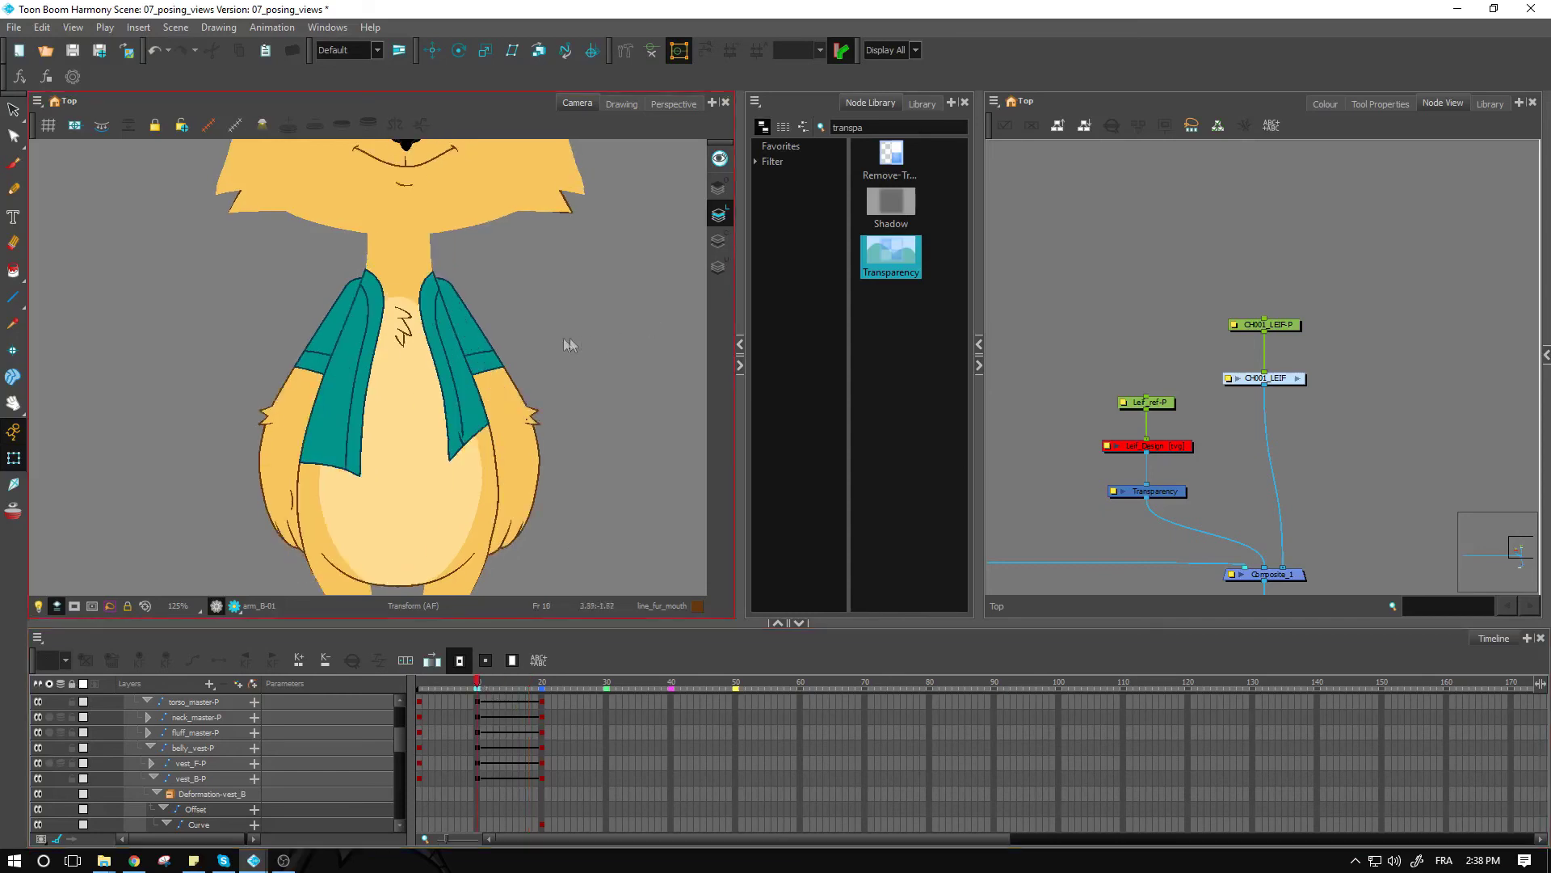
pyautogui.scroll(-4, 540, 367)
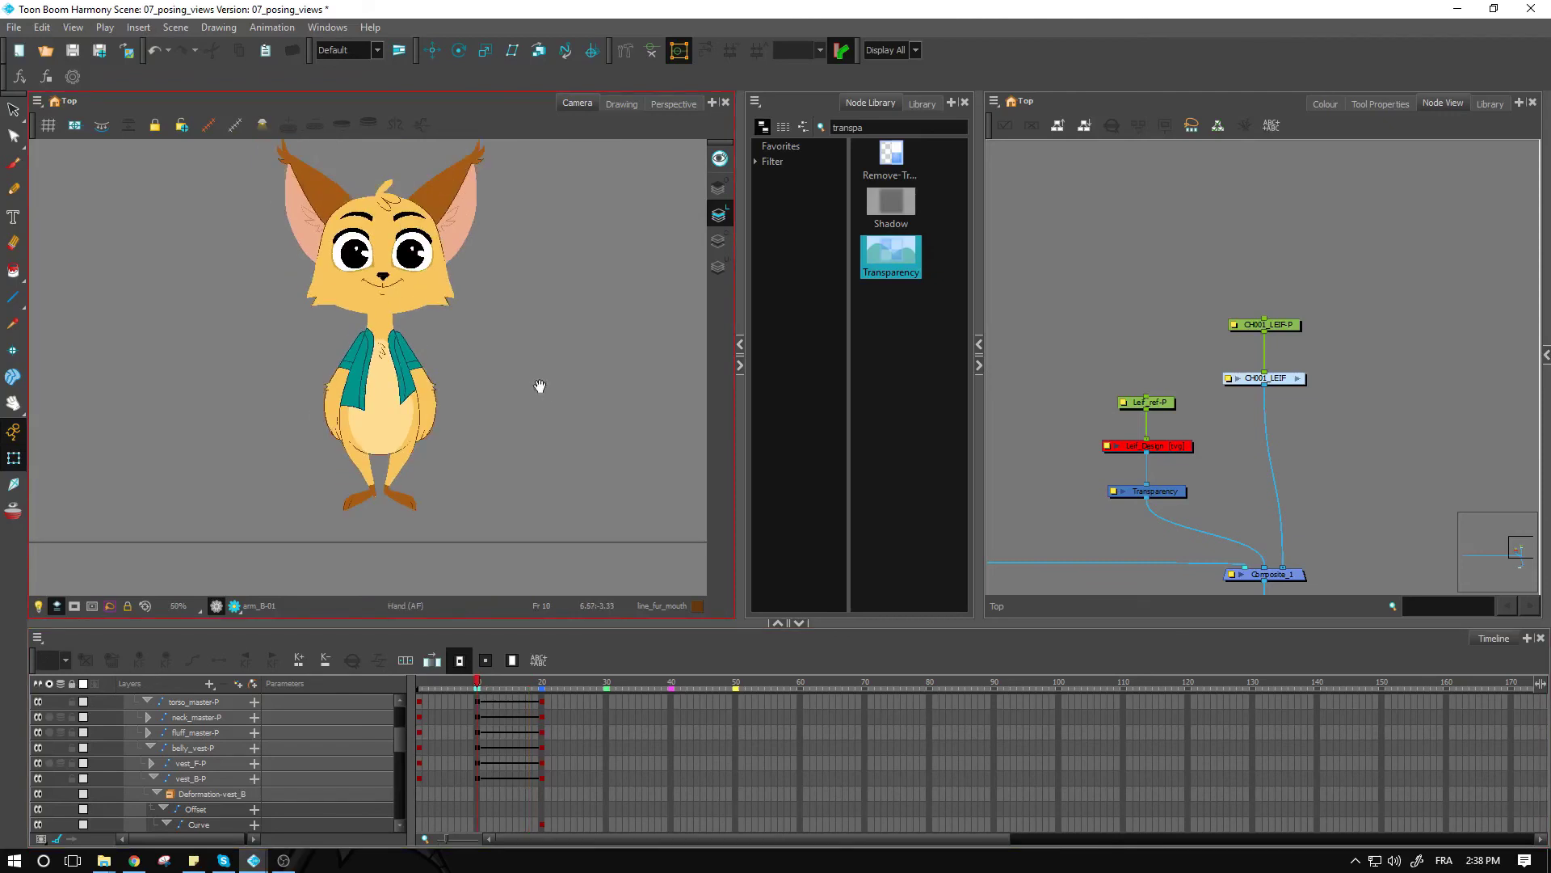
pyautogui.moveTo(538, 384); pyautogui.dragTo(538, 431)
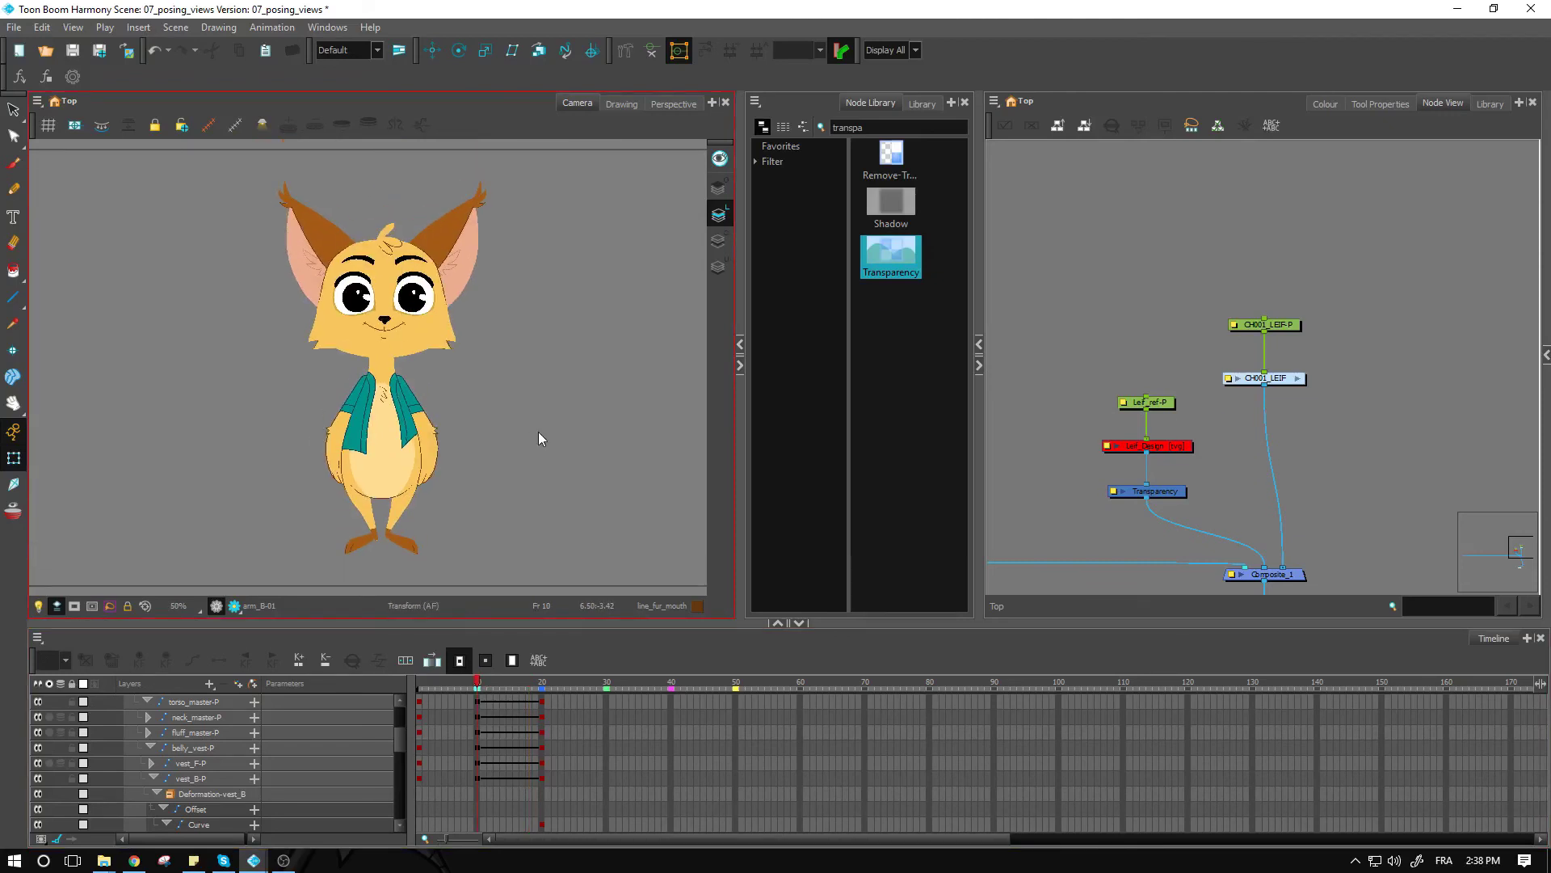
pyautogui.click(441, 663)
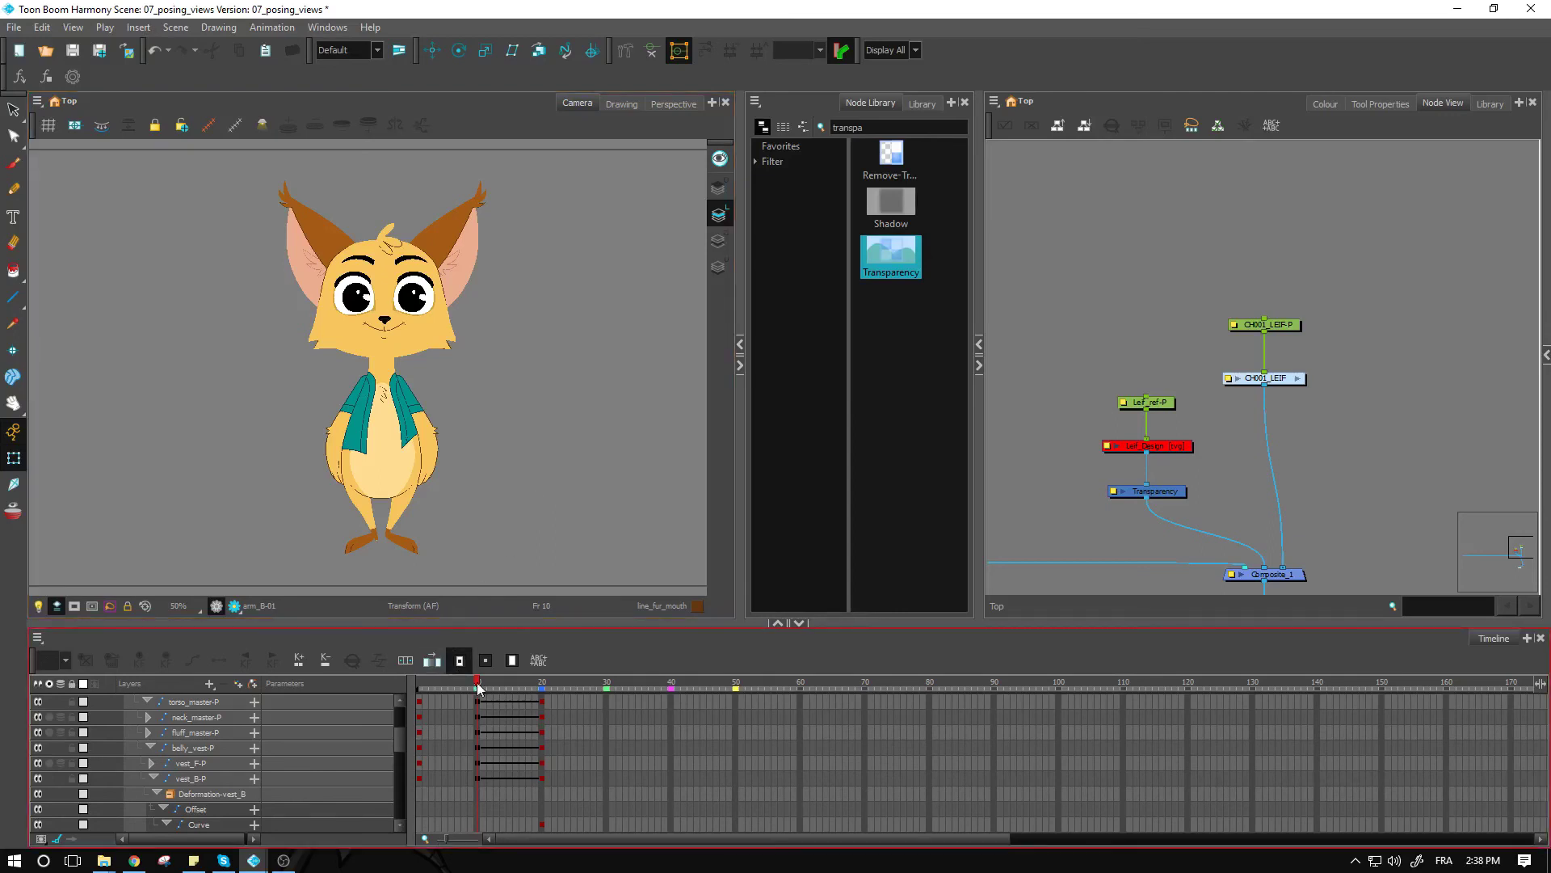